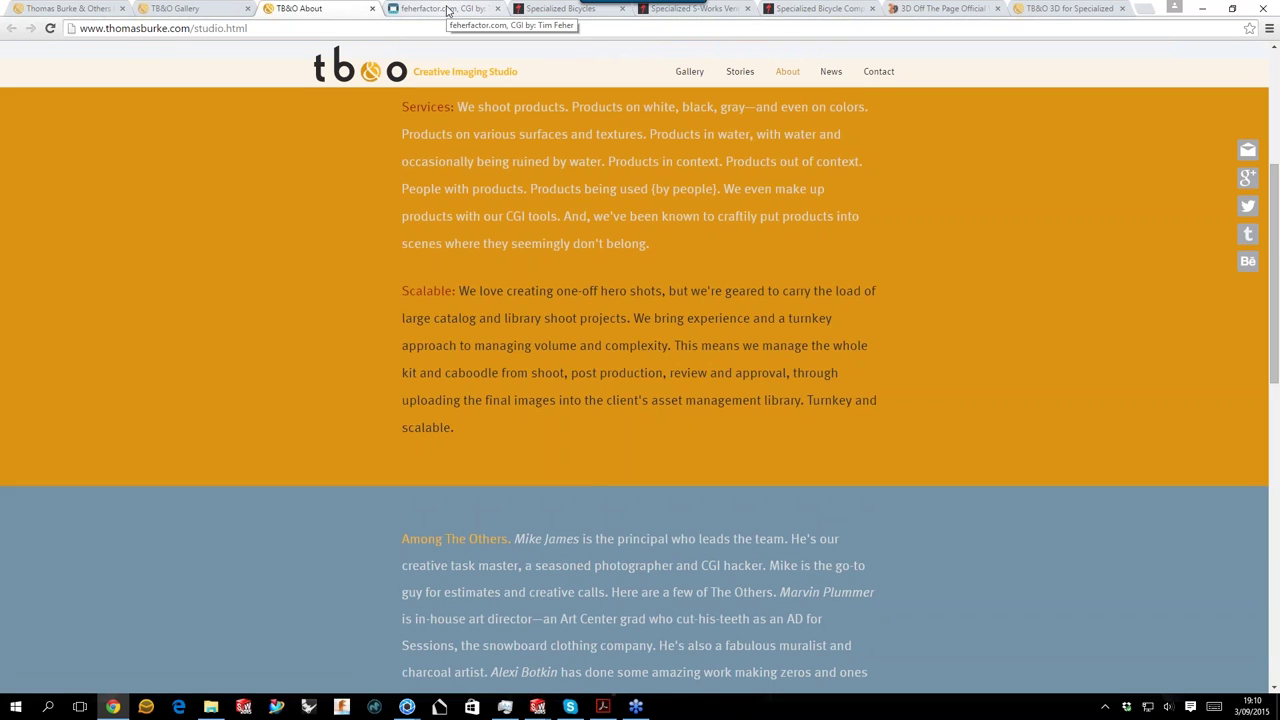
# View the Exterior gallery on feherfactor.com, return to the site's home page and minimize the browser.
pyautogui.click(440, 9)
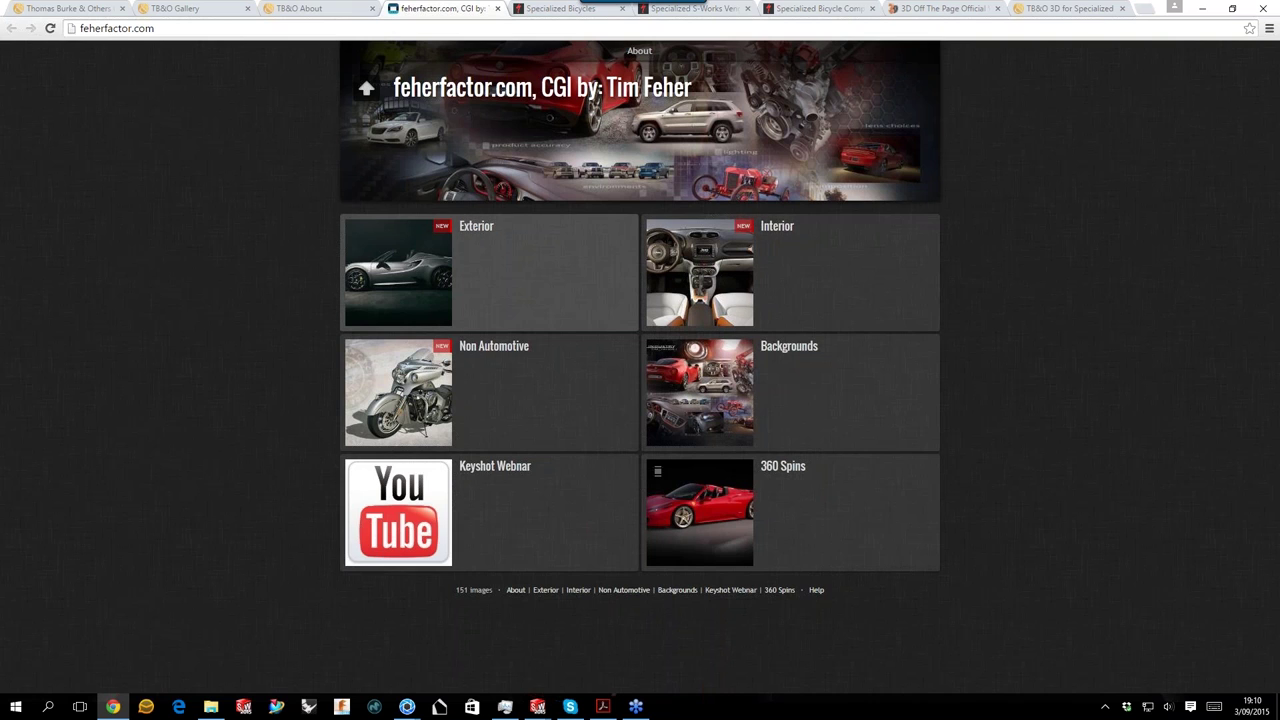
pyautogui.click(590, 262)
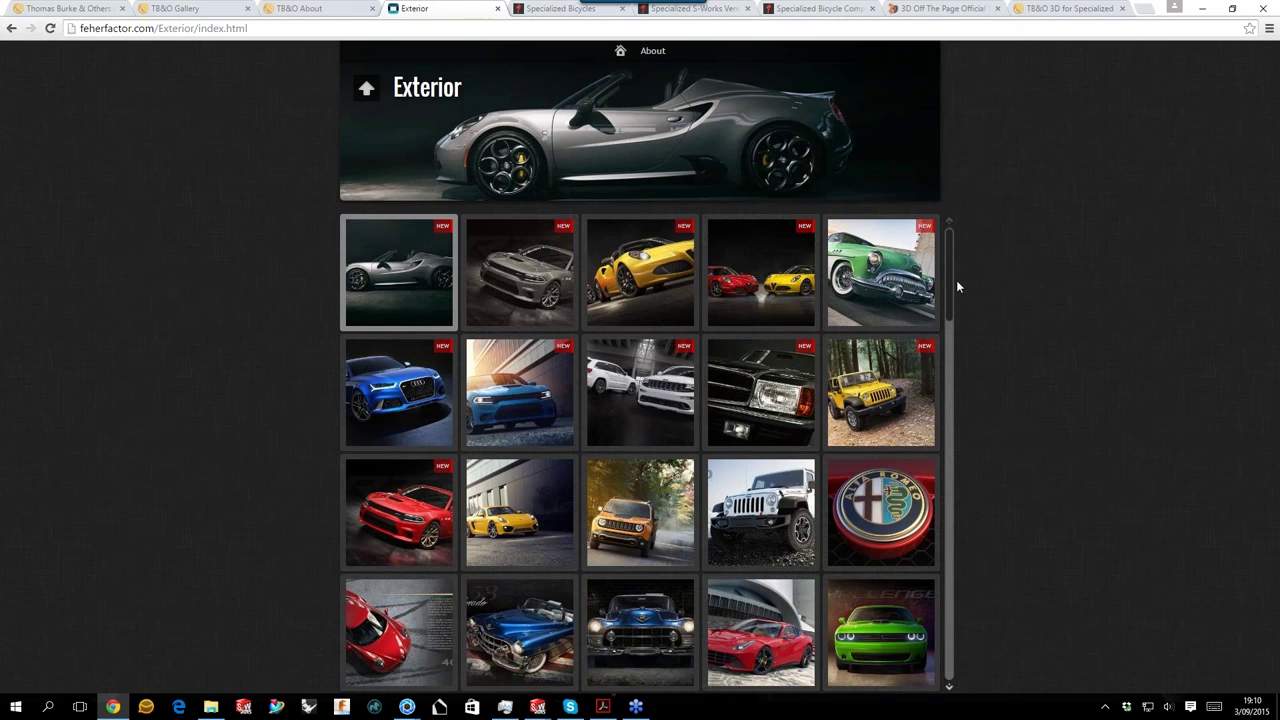
pyautogui.click(11, 28)
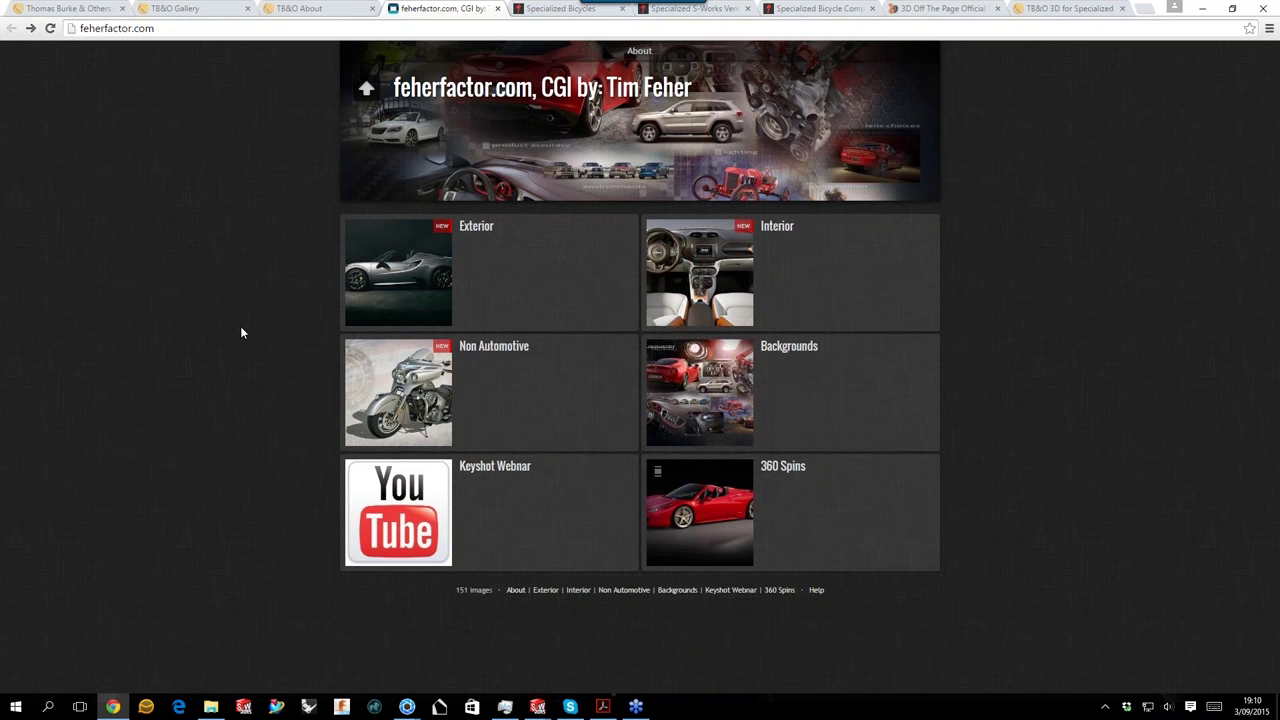
pyautogui.click(1207, 10)
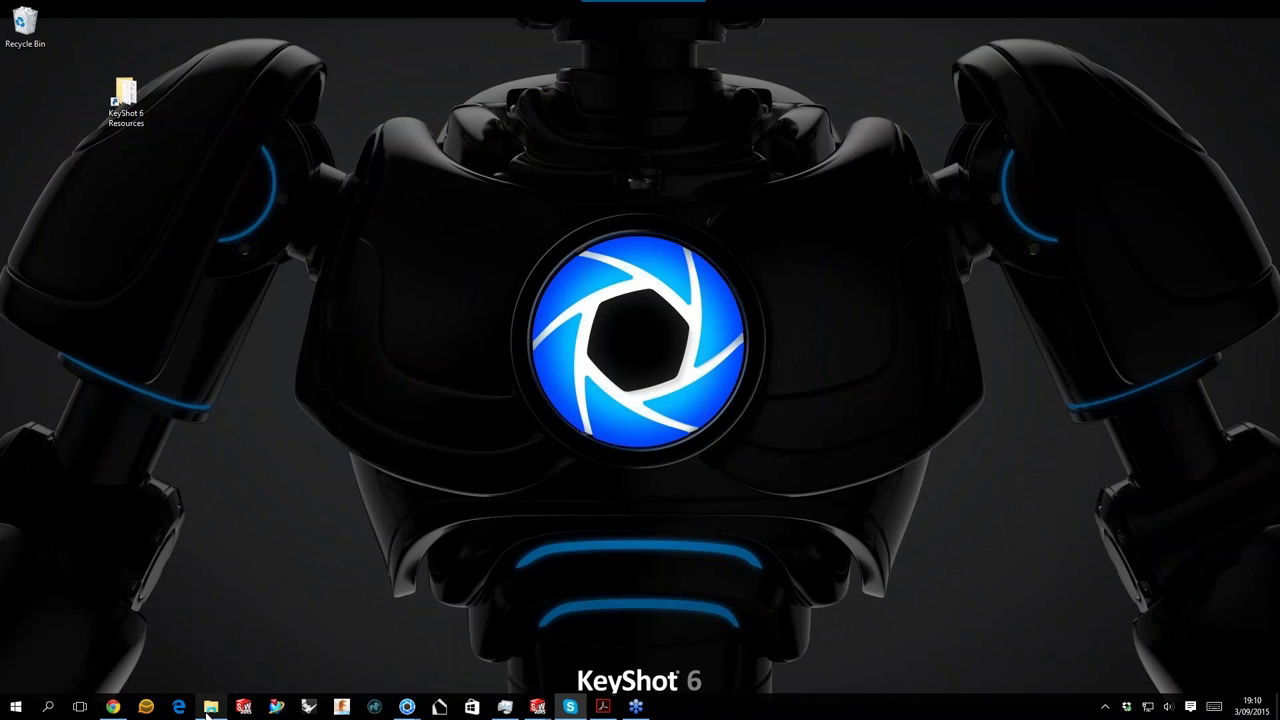
# Review VR Storyboard 4-8-15 flat.pdf from the Kickoff folder in File Explorer, close it and return to the 2015-09 folder.
pyautogui.click(209, 708)
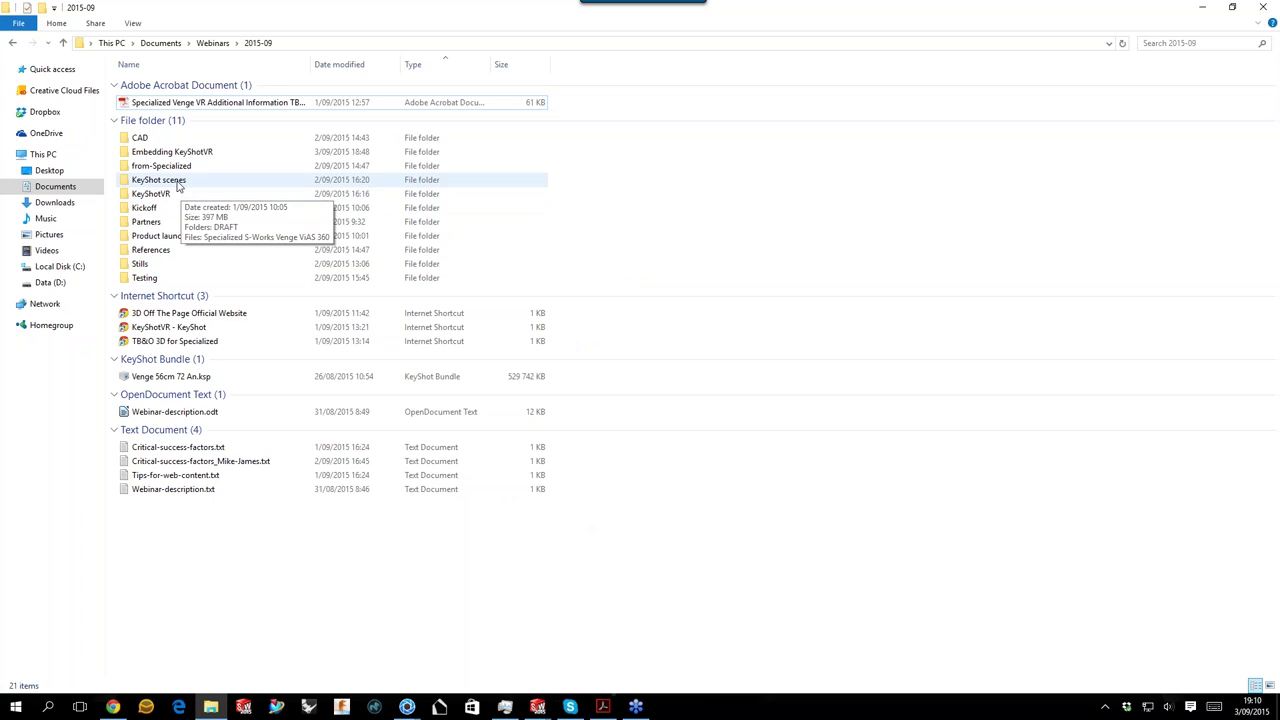
pyautogui.doubleClick(157, 207)
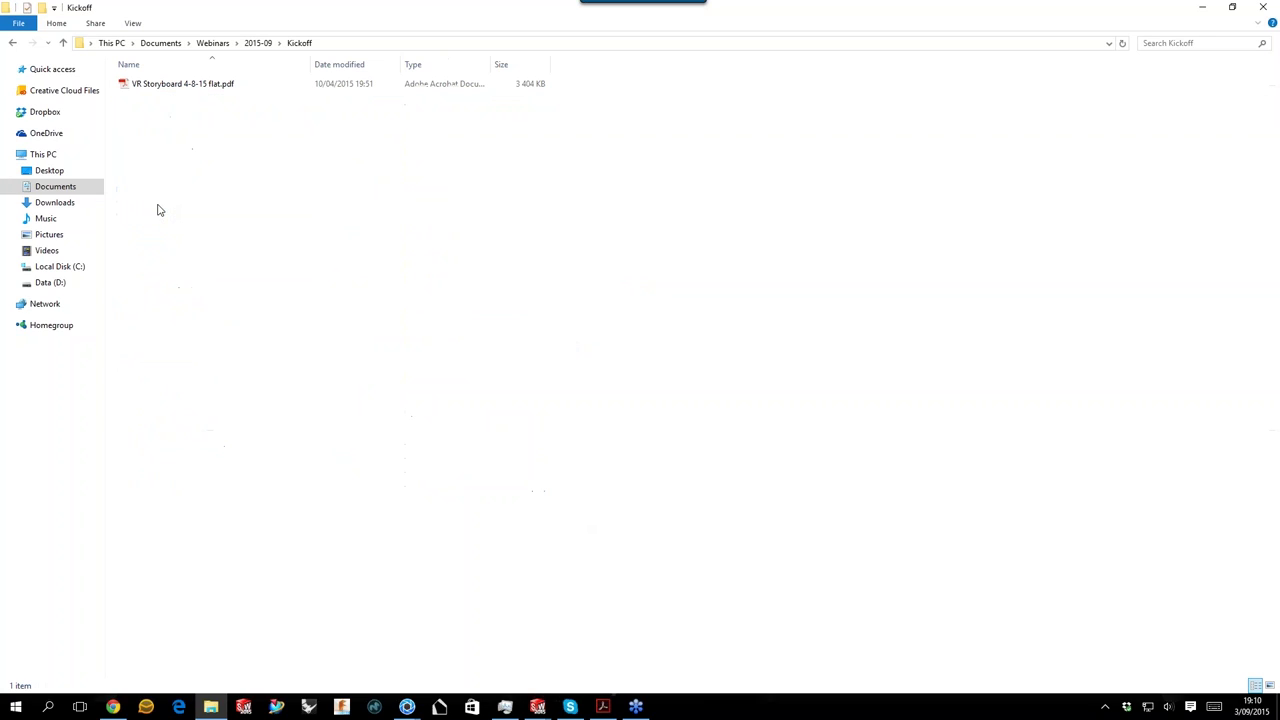
pyautogui.doubleClick(222, 88)
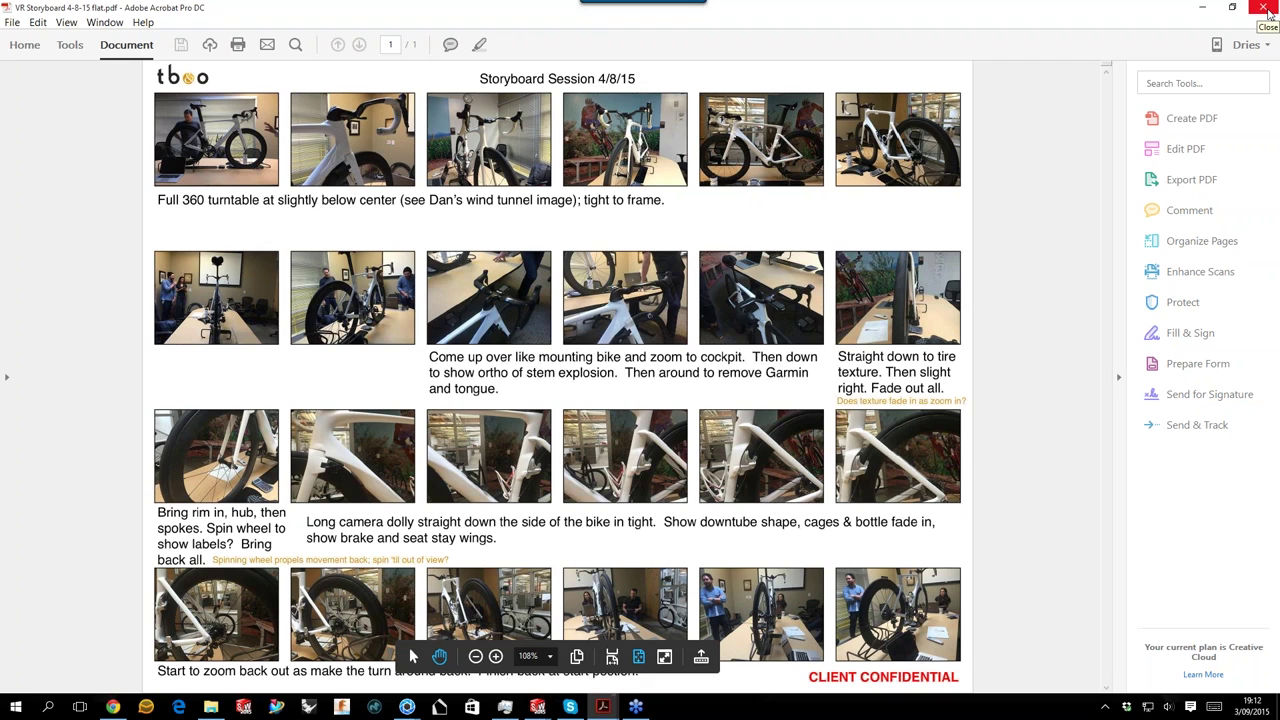
pyautogui.click(1268, 12)
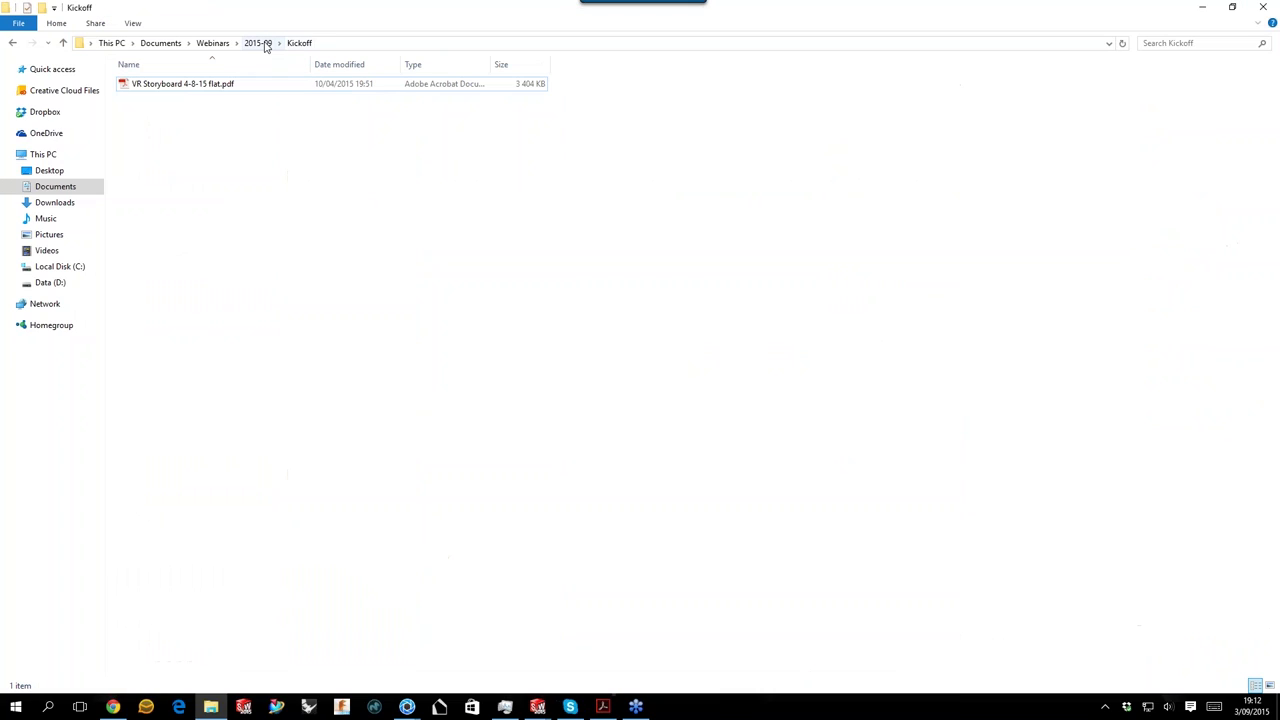
pyautogui.click(258, 43)
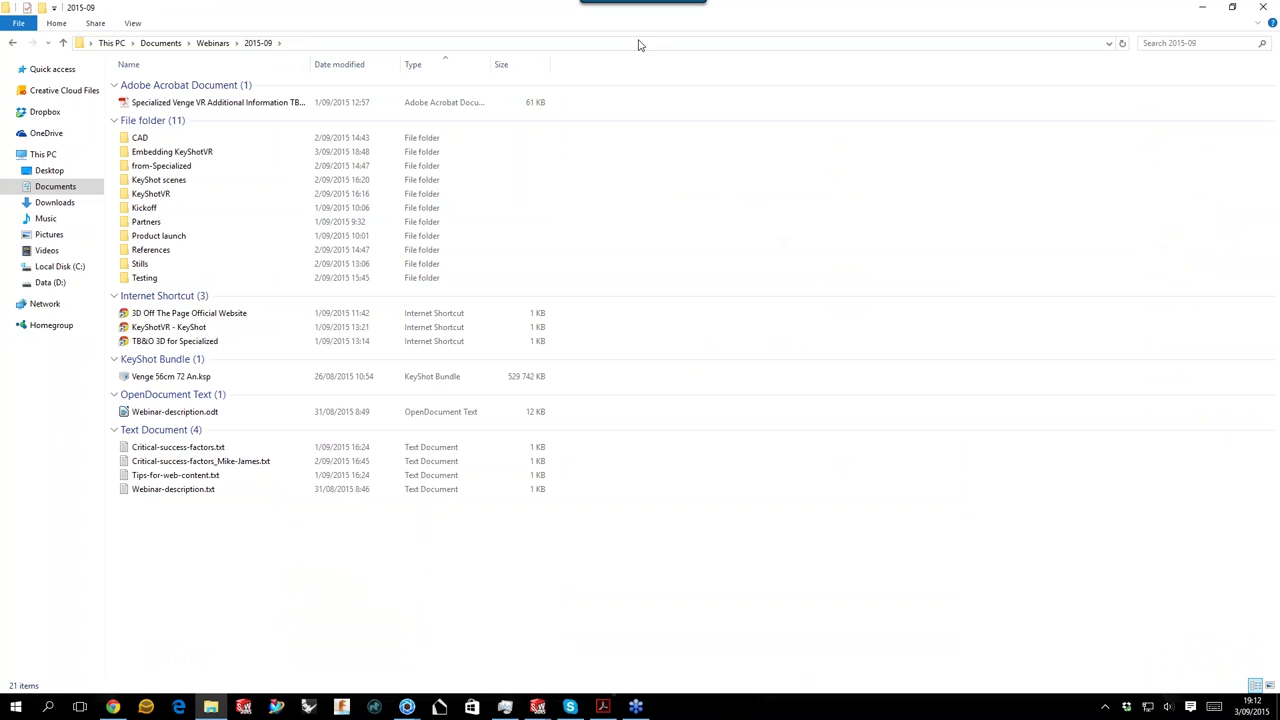
# Switch to SOLIDWORKS to show the venge-rim_di2_master-asm_FIRST.SLDASM bike frame assembly.
pyautogui.moveTo(788, 17); pyautogui.dragTo(601, 116)
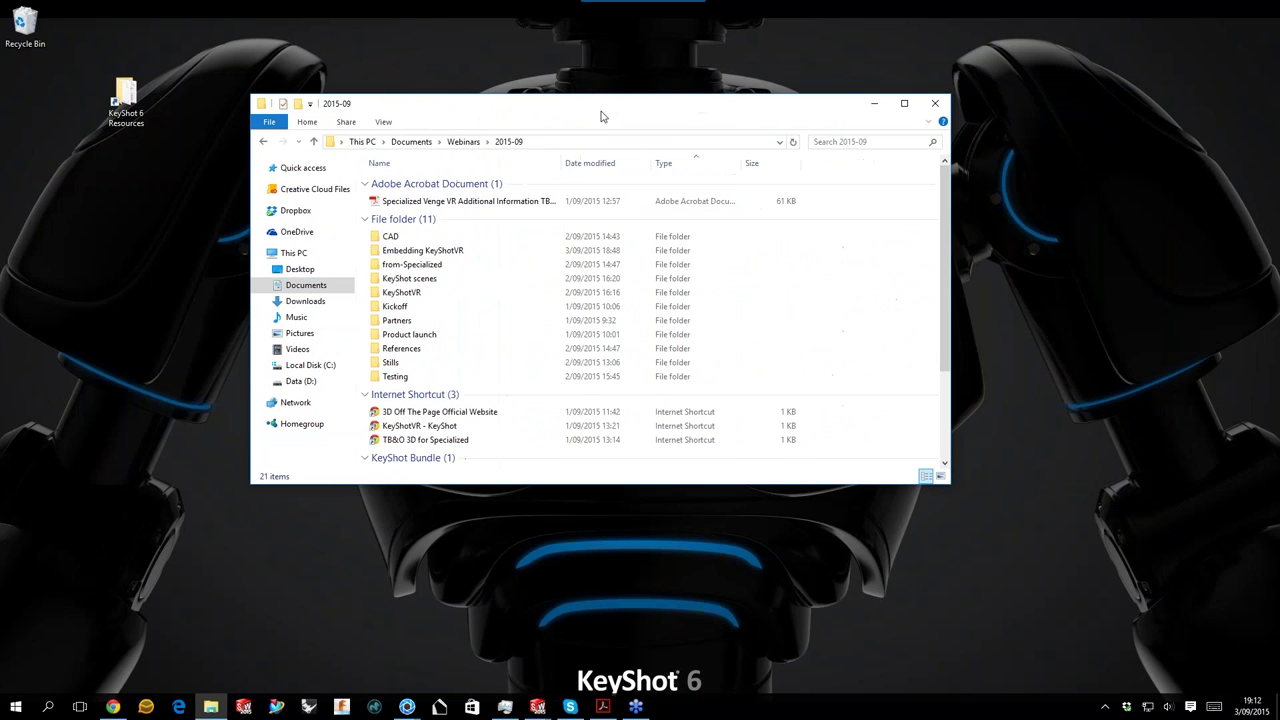
pyautogui.doubleClick(687, 111)
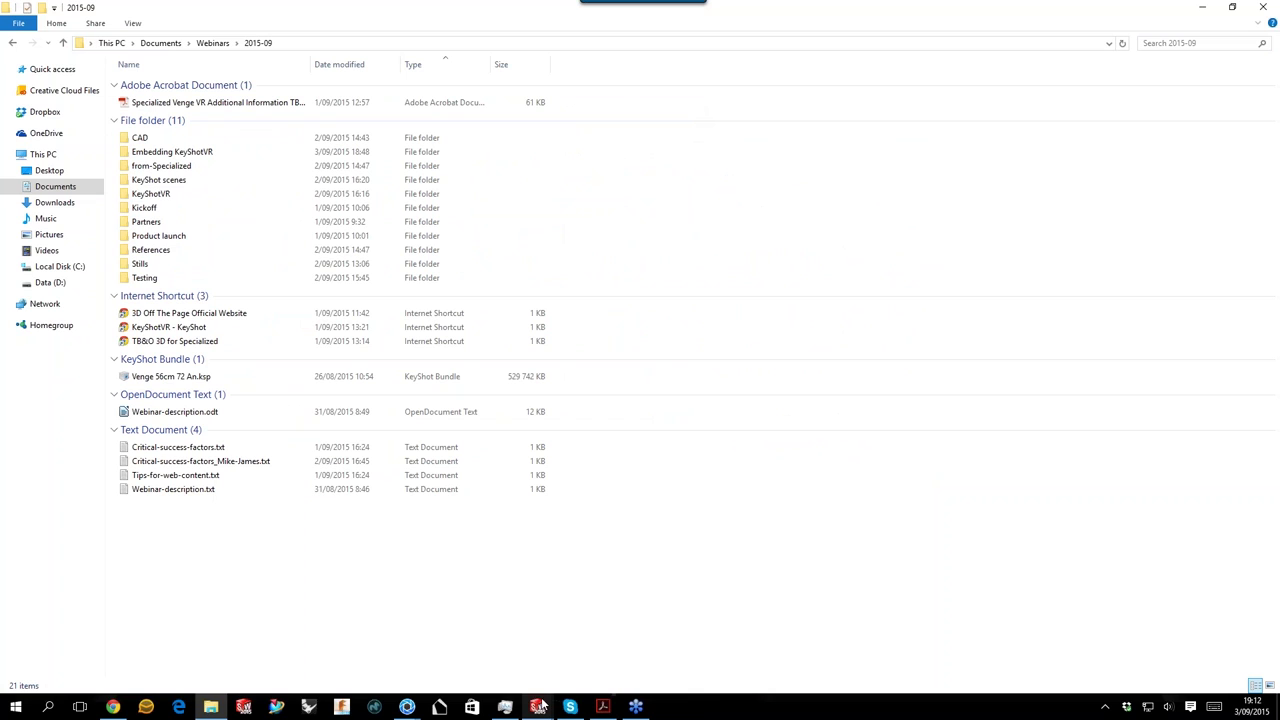
pyautogui.moveTo(538, 706)
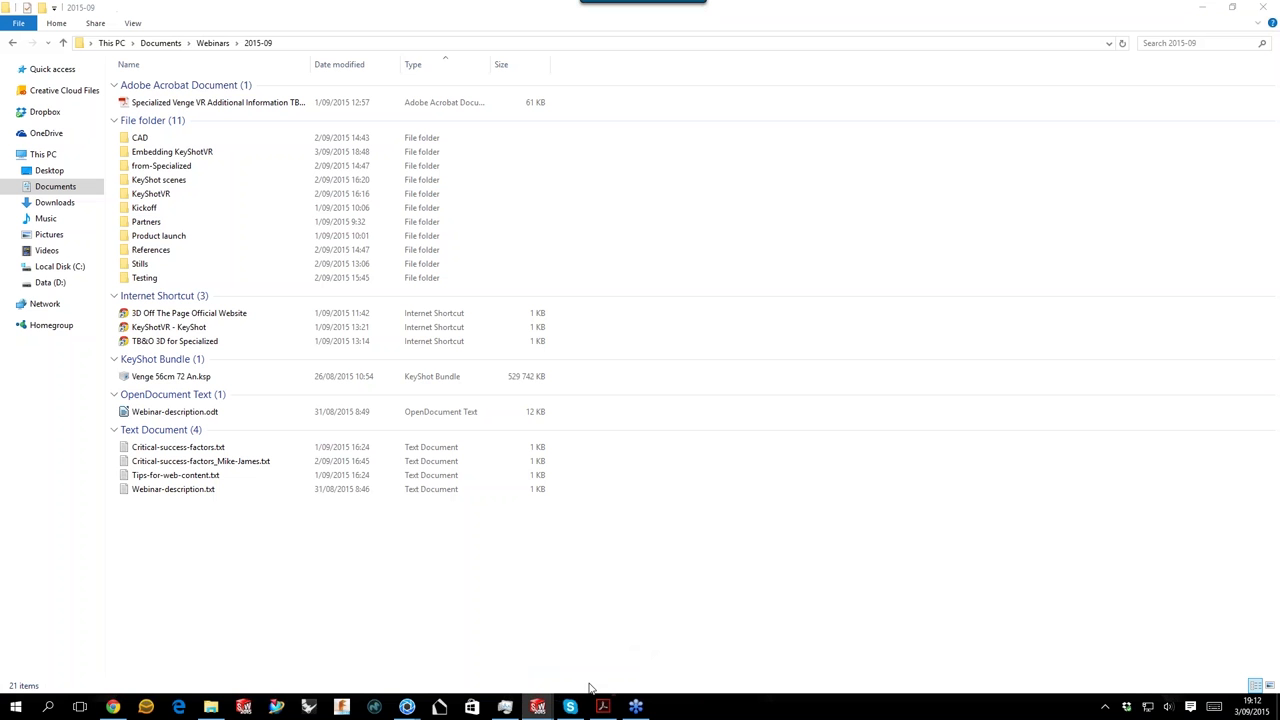
pyautogui.click(663, 637)
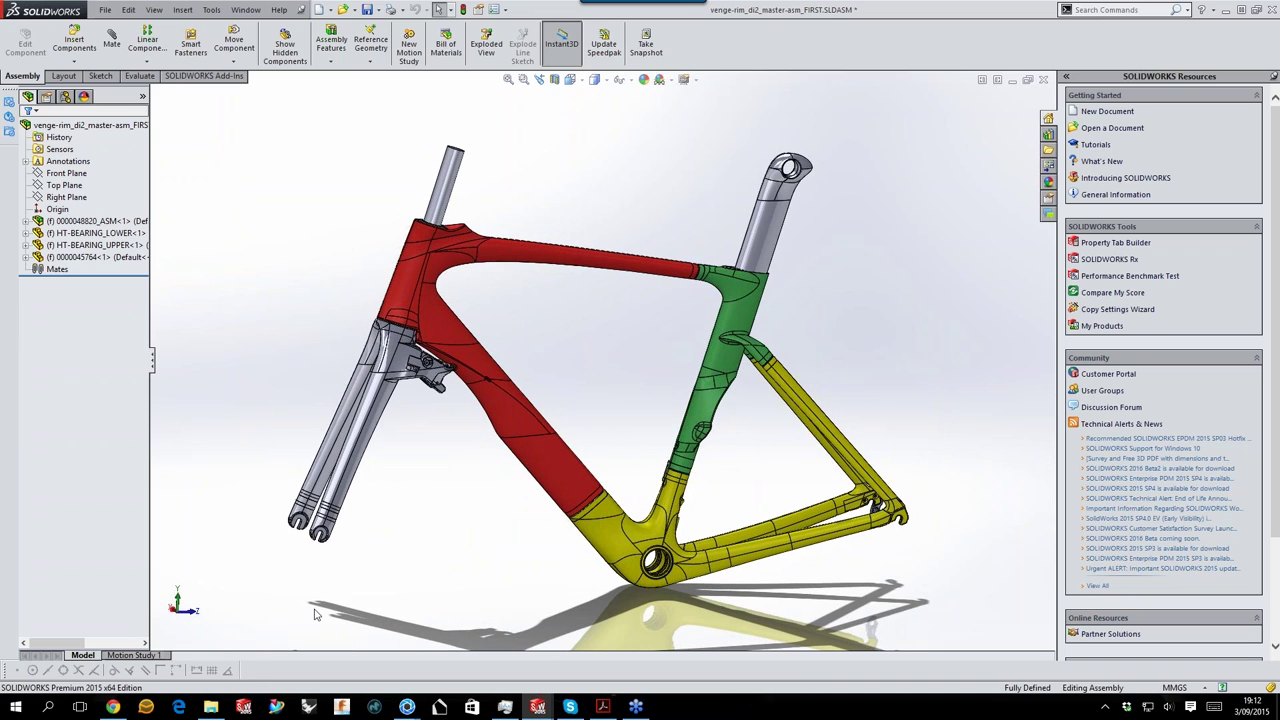
# Switch to Chrome and view the Specialized Five More Minutes page, the Venge product page and the S-Works Venge 360 viewer.
pyautogui.moveTo(115, 707)
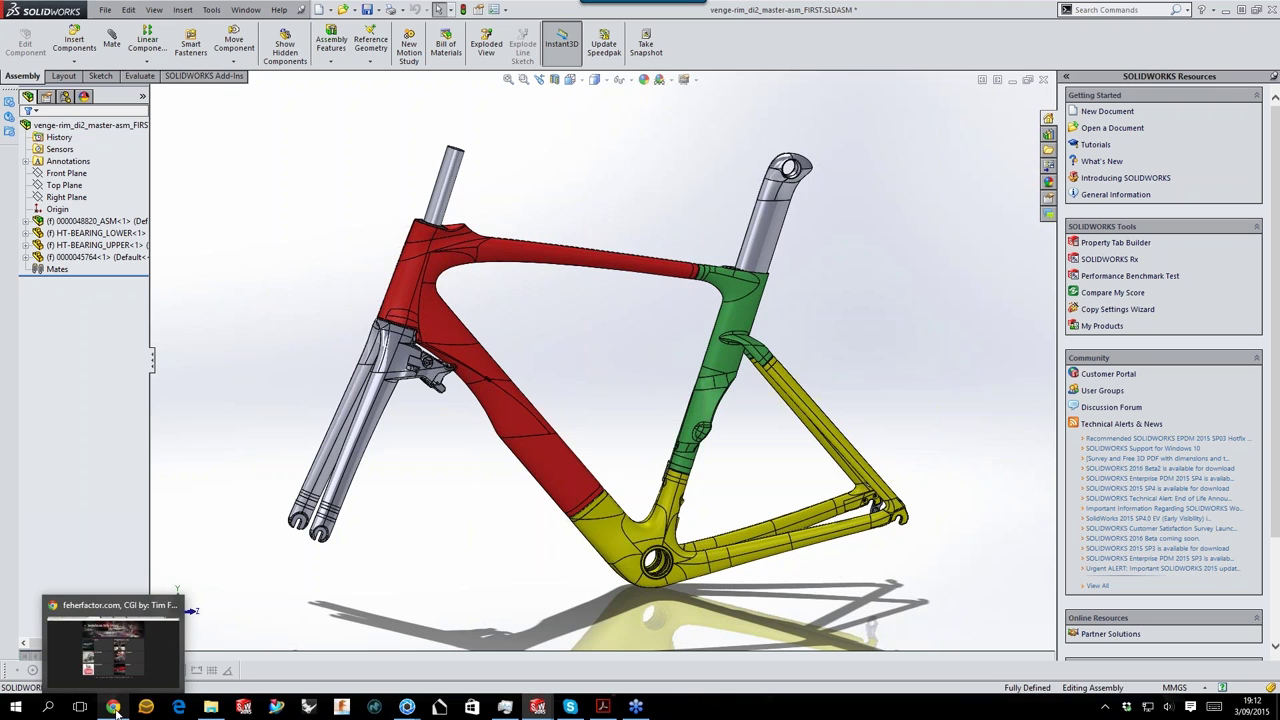
pyautogui.click(140, 663)
pyautogui.click(575, 9)
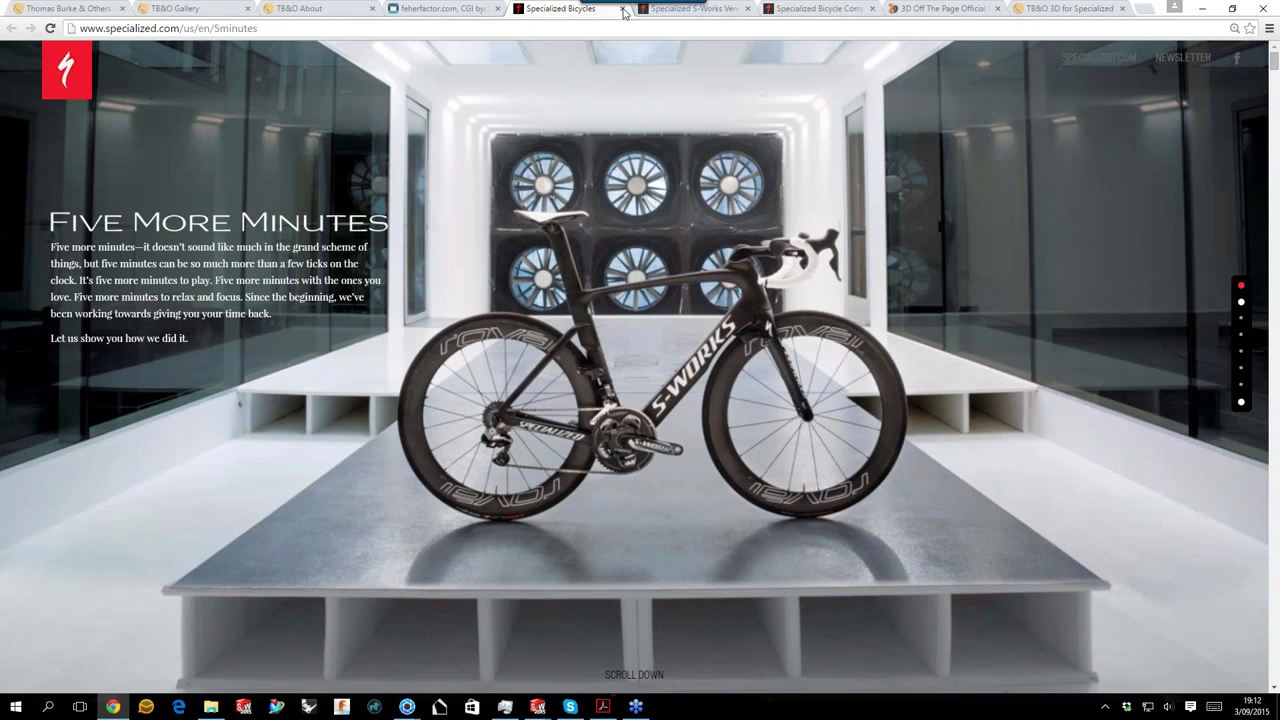
pyautogui.click(815, 8)
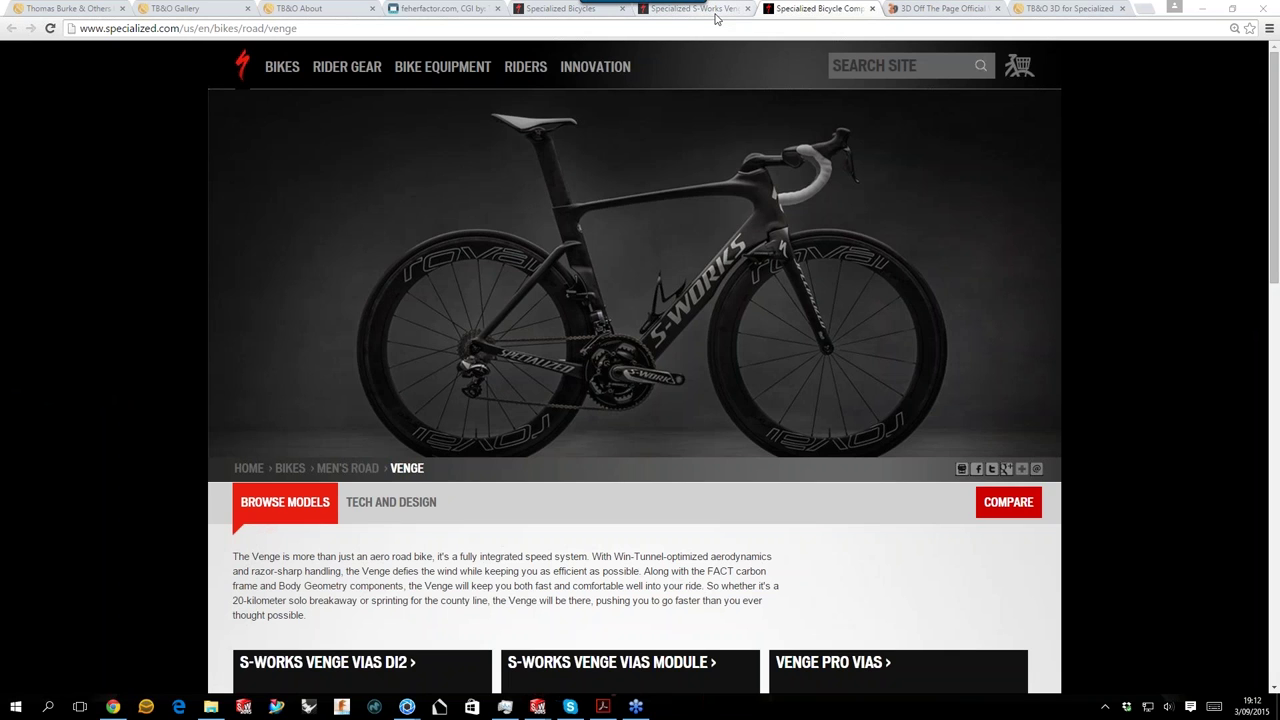
pyautogui.click(712, 10)
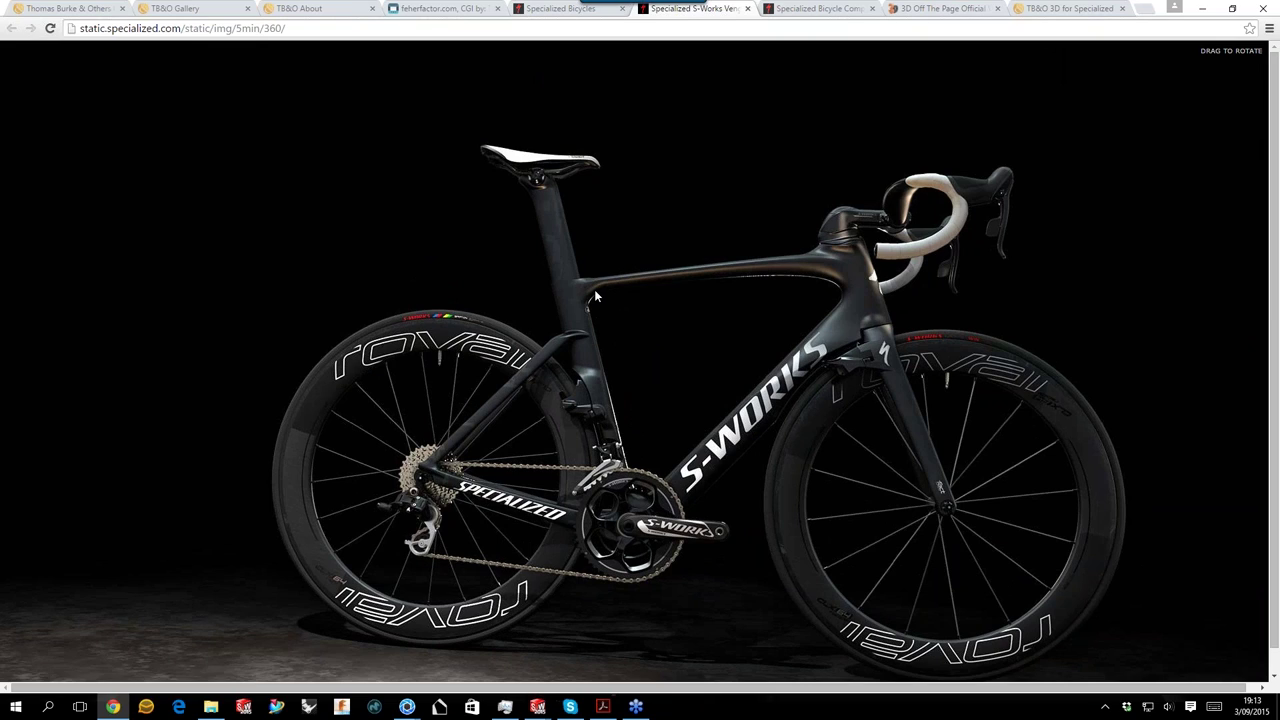
# Rotate the S-Works Venge bike in the 360 viewer to examine it from the rear, side and front angles.
pyautogui.moveTo(592, 290); pyautogui.dragTo(588, 290)
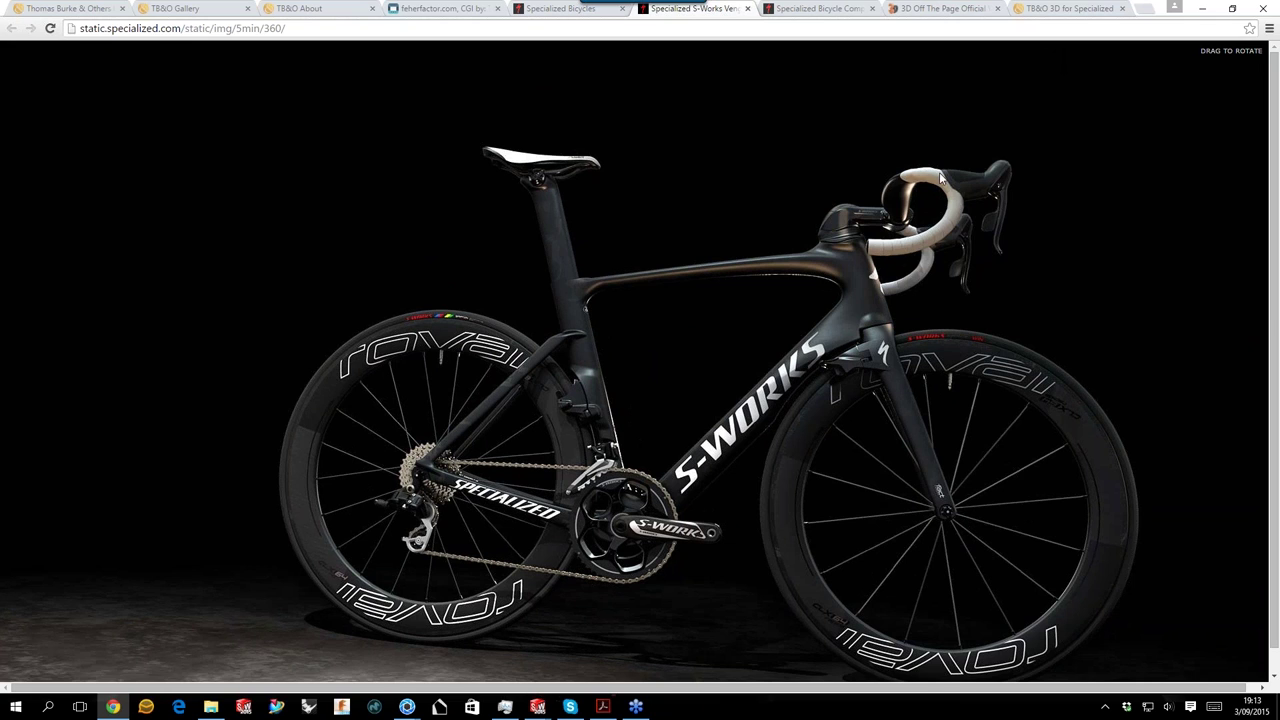
pyautogui.moveTo(867, 249); pyautogui.dragTo(756, 254)
pyautogui.moveTo(773, 264); pyautogui.dragTo(500, 525)
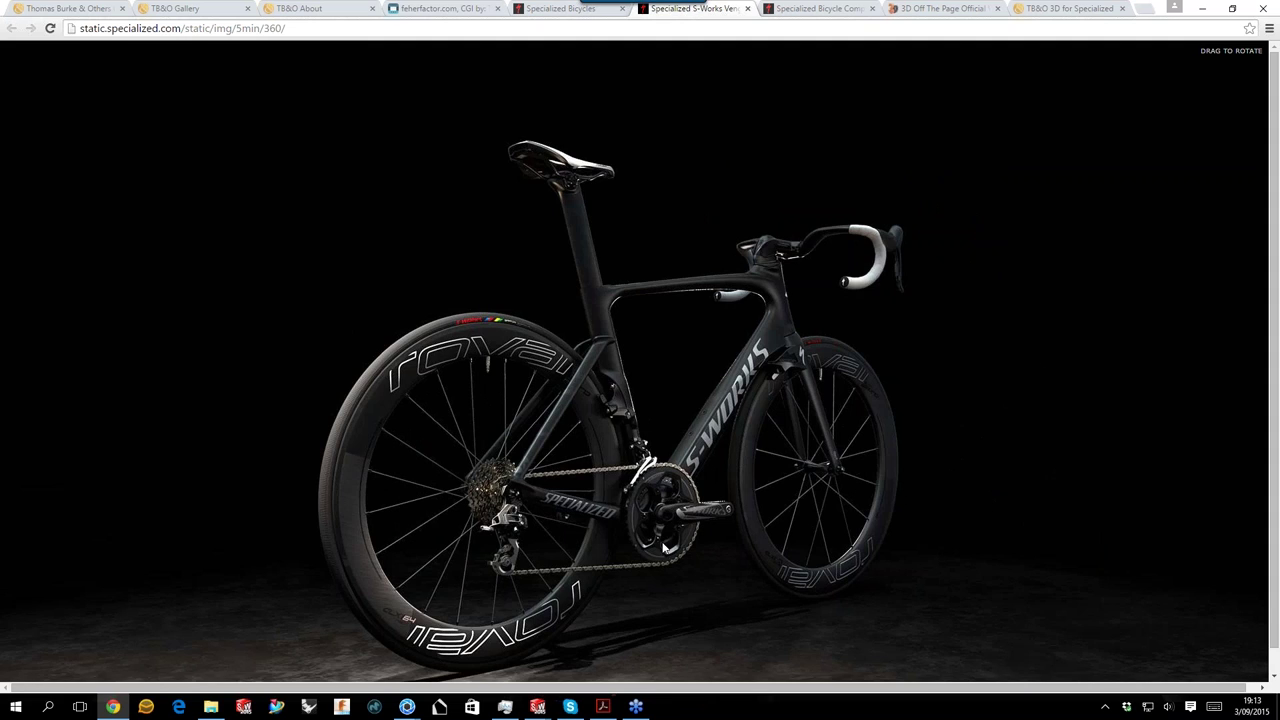
pyautogui.moveTo(563, 570); pyautogui.dragTo(436, 558)
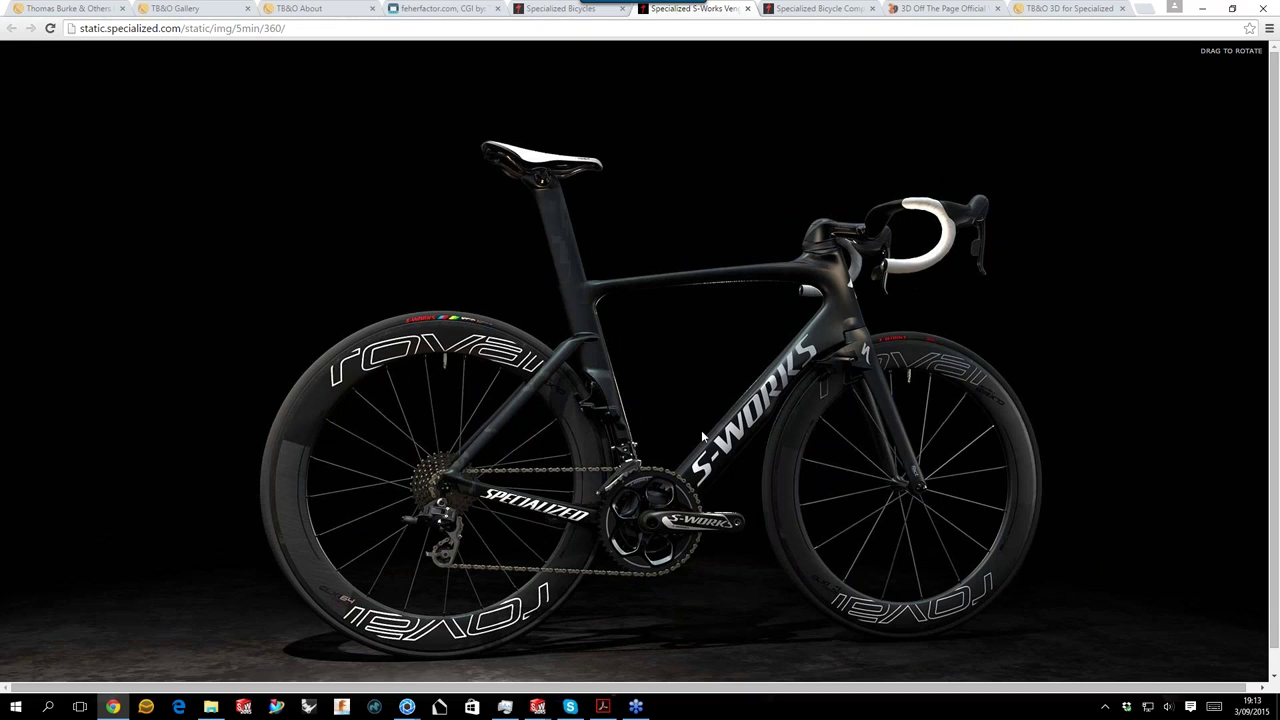
pyautogui.moveTo(1006, 438); pyautogui.dragTo(990, 435)
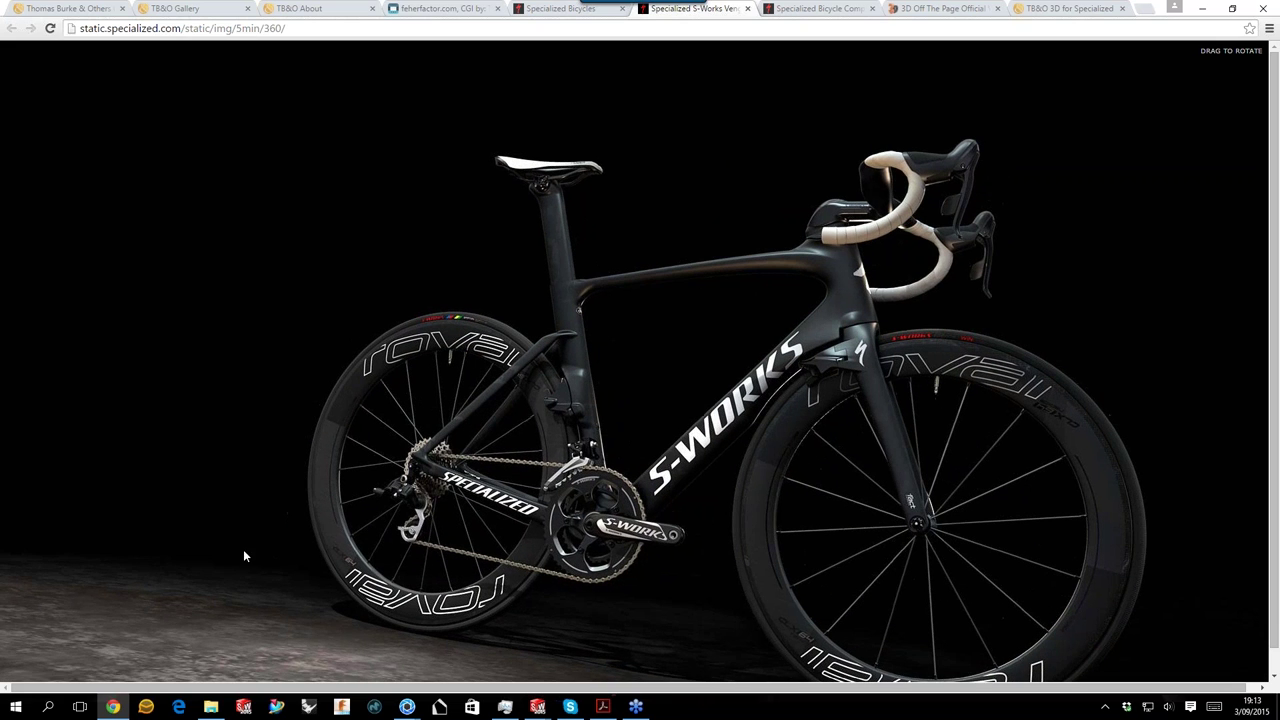
pyautogui.moveTo(617, 598); pyautogui.dragTo(458, 591)
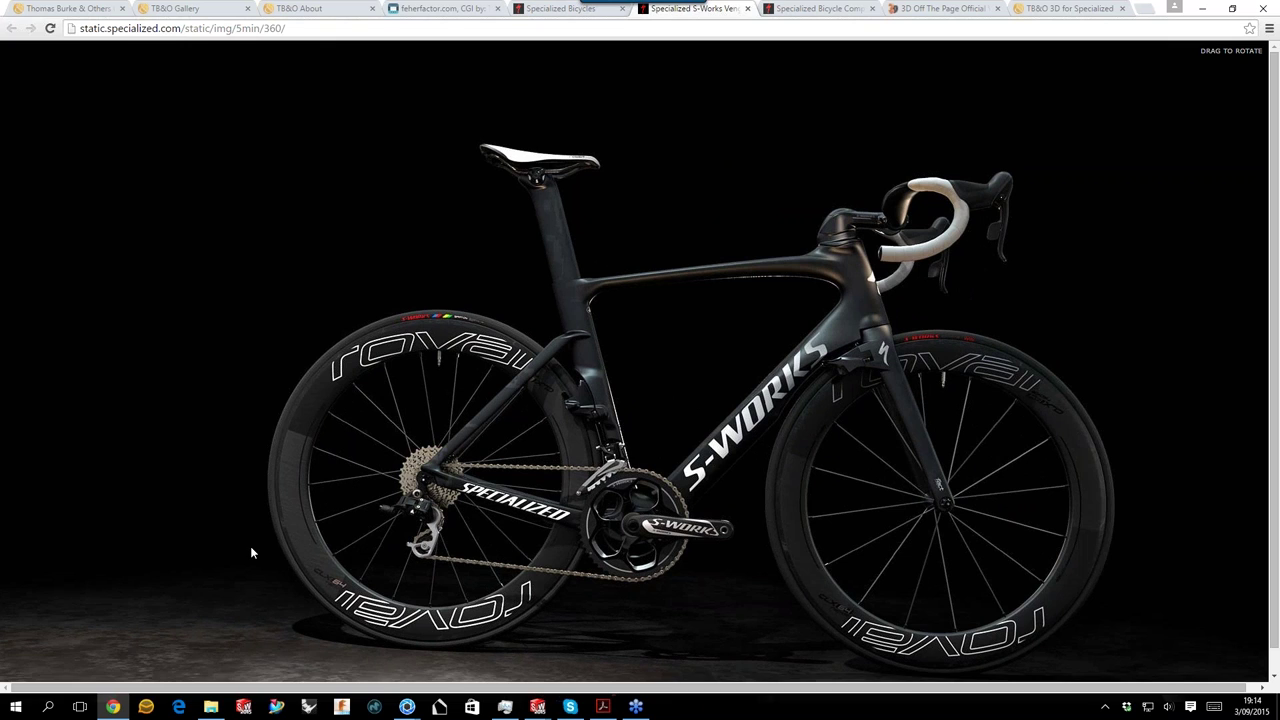
# Return to the SOLIDWORKS frame assembly, dismiss the unsaved-document notification and examine the whole frame.
pyautogui.click(1210, 10)
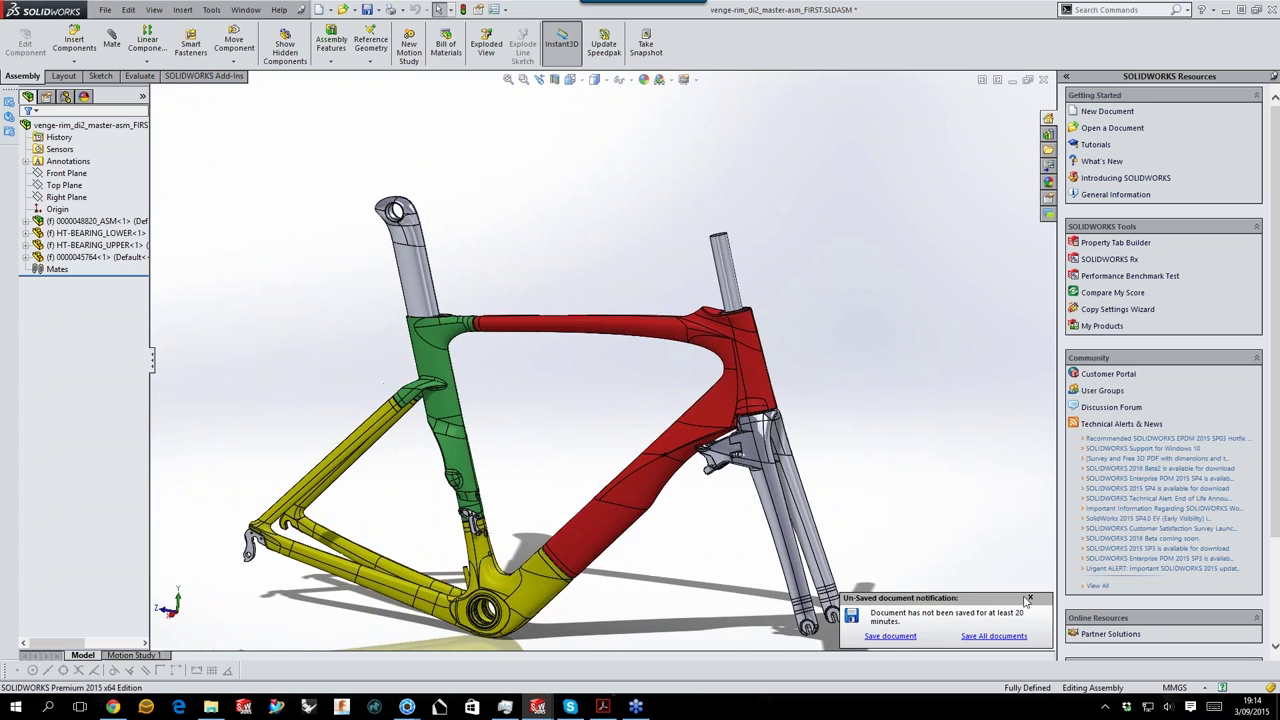
pyautogui.click(1030, 598)
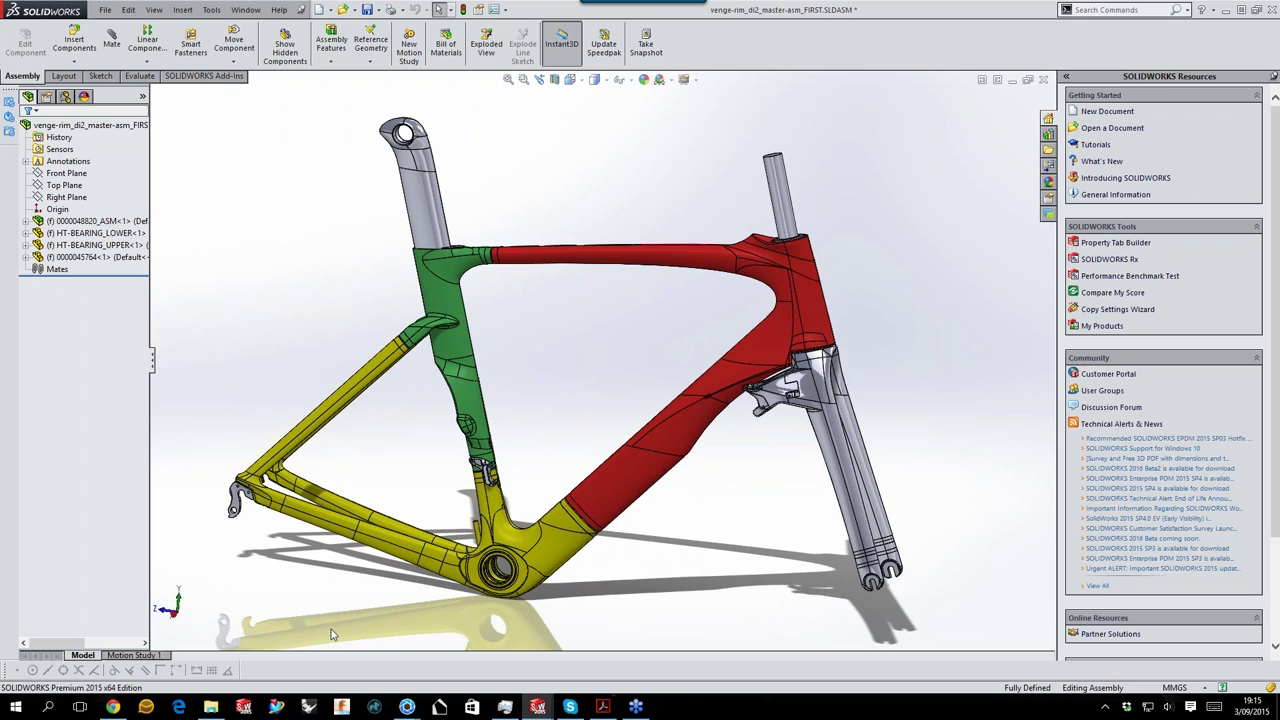
pyautogui.moveTo(212, 713)
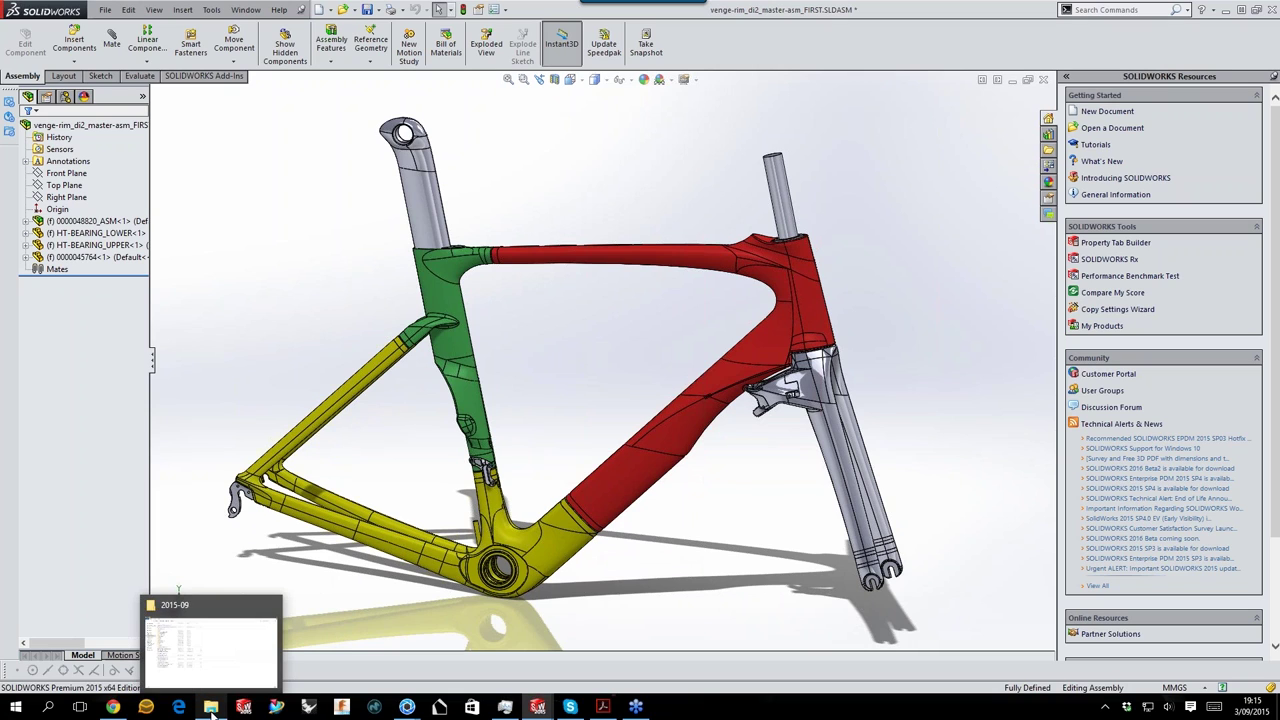
pyautogui.click(212, 710)
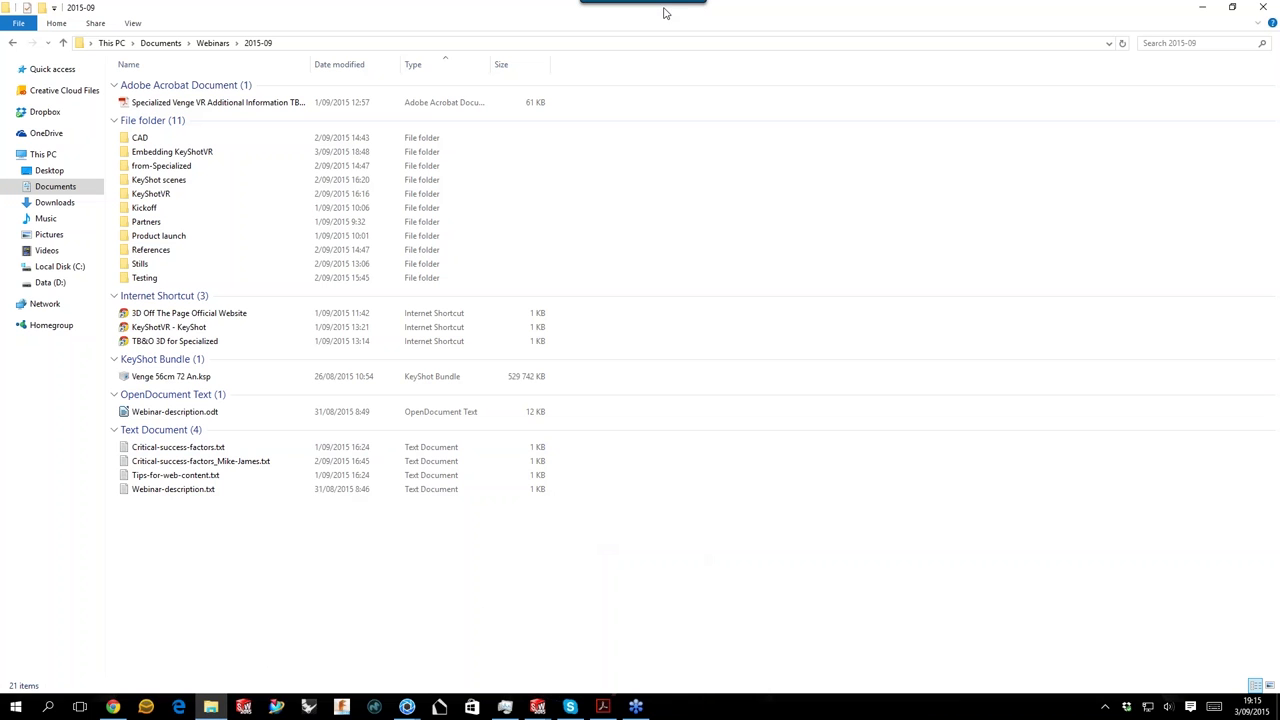
pyautogui.doubleClick(480, 22)
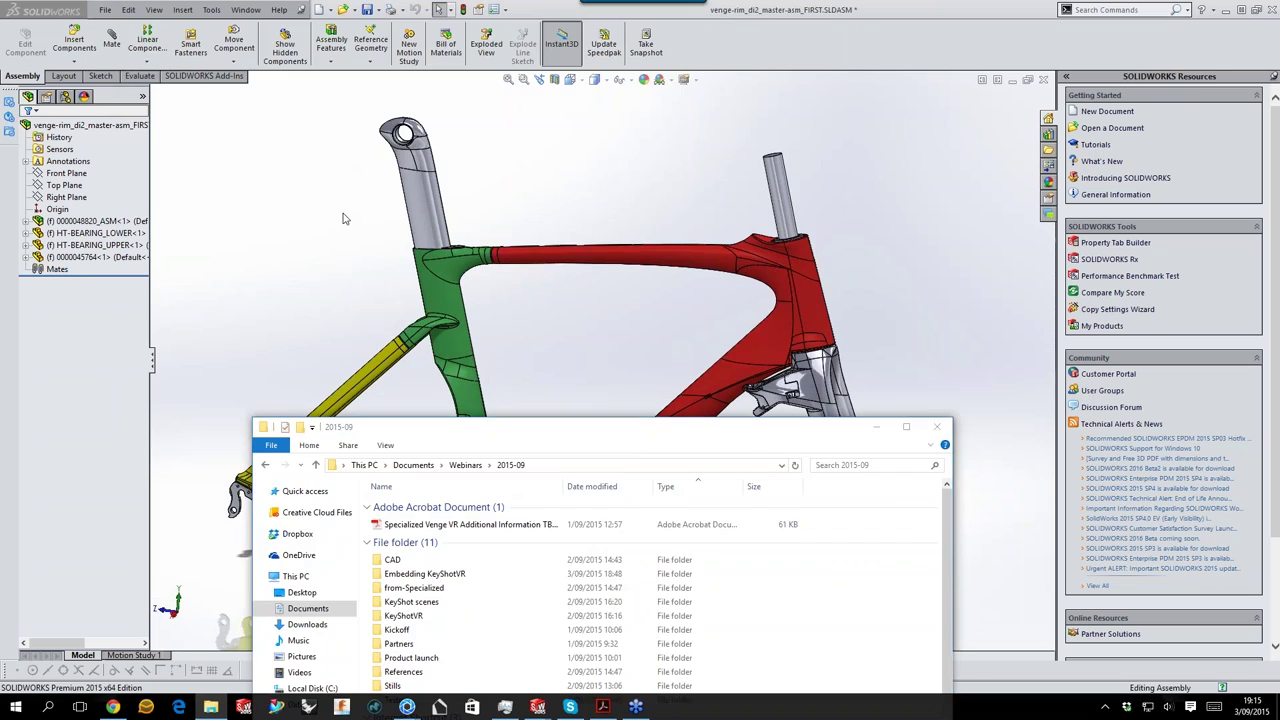
pyautogui.click(345, 214)
pyautogui.scroll(2, 678, 482)
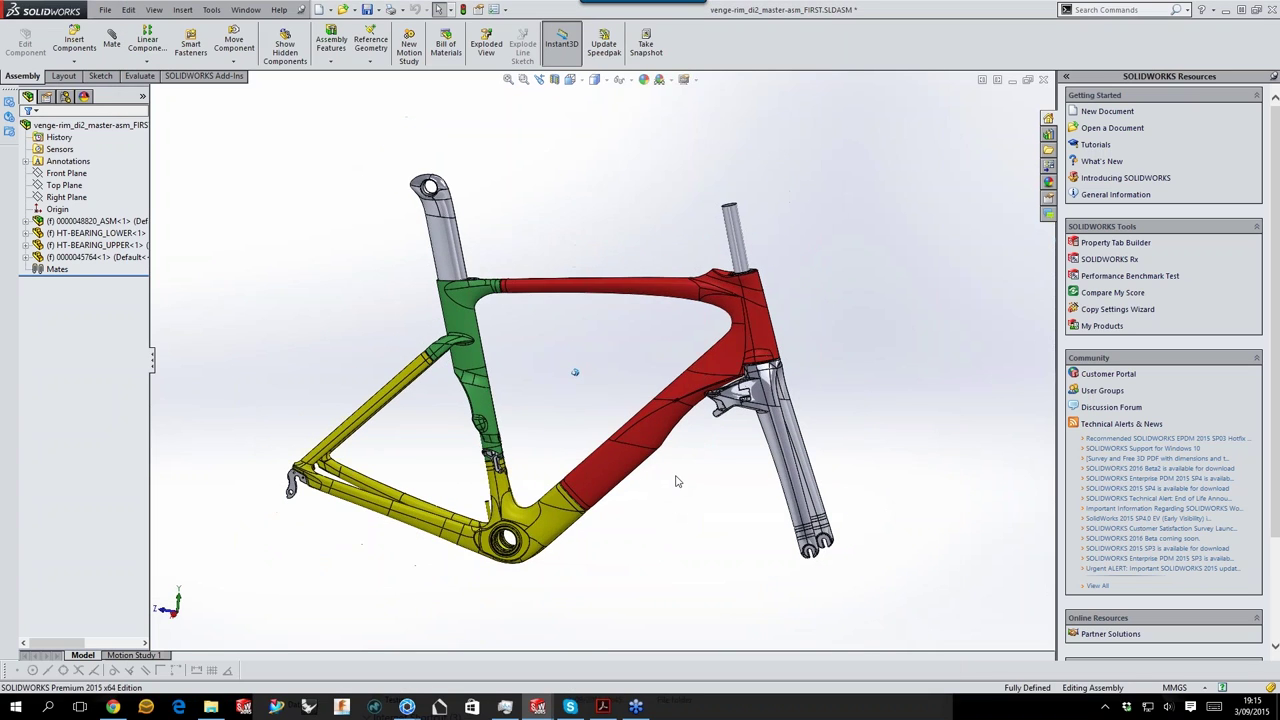
# Bring the 2015-09 folder window in File Explorer to the front and maximize it.
pyautogui.click(215, 708)
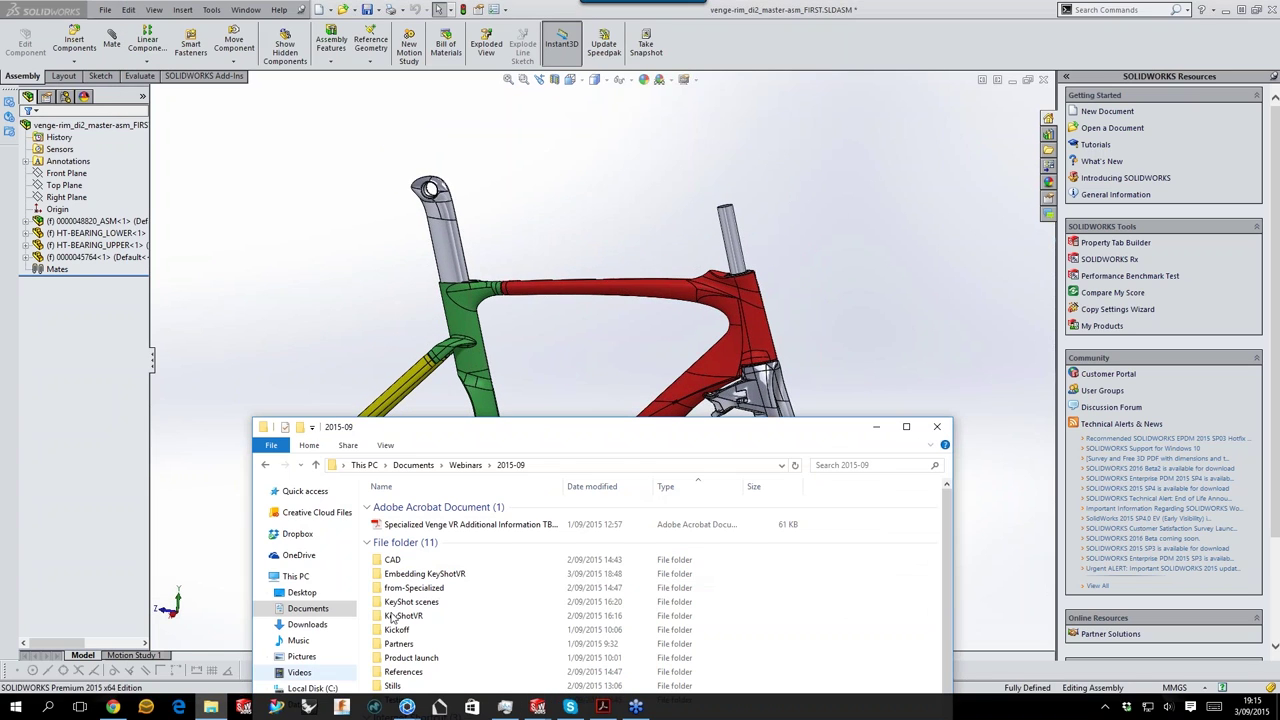
pyautogui.moveTo(534, 436); pyautogui.dragTo(499, 597)
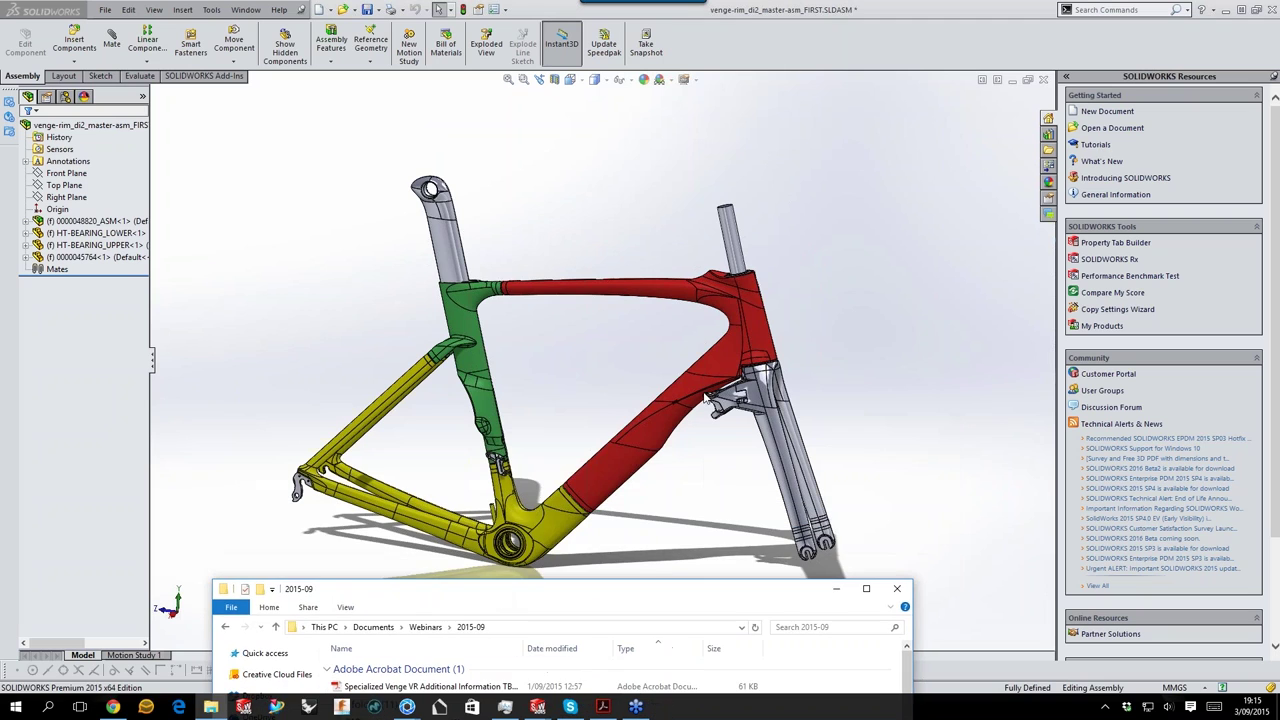
pyautogui.moveTo(622, 593); pyautogui.dragTo(665, 433)
pyautogui.moveTo(658, 371); pyautogui.dragTo(638, 4)
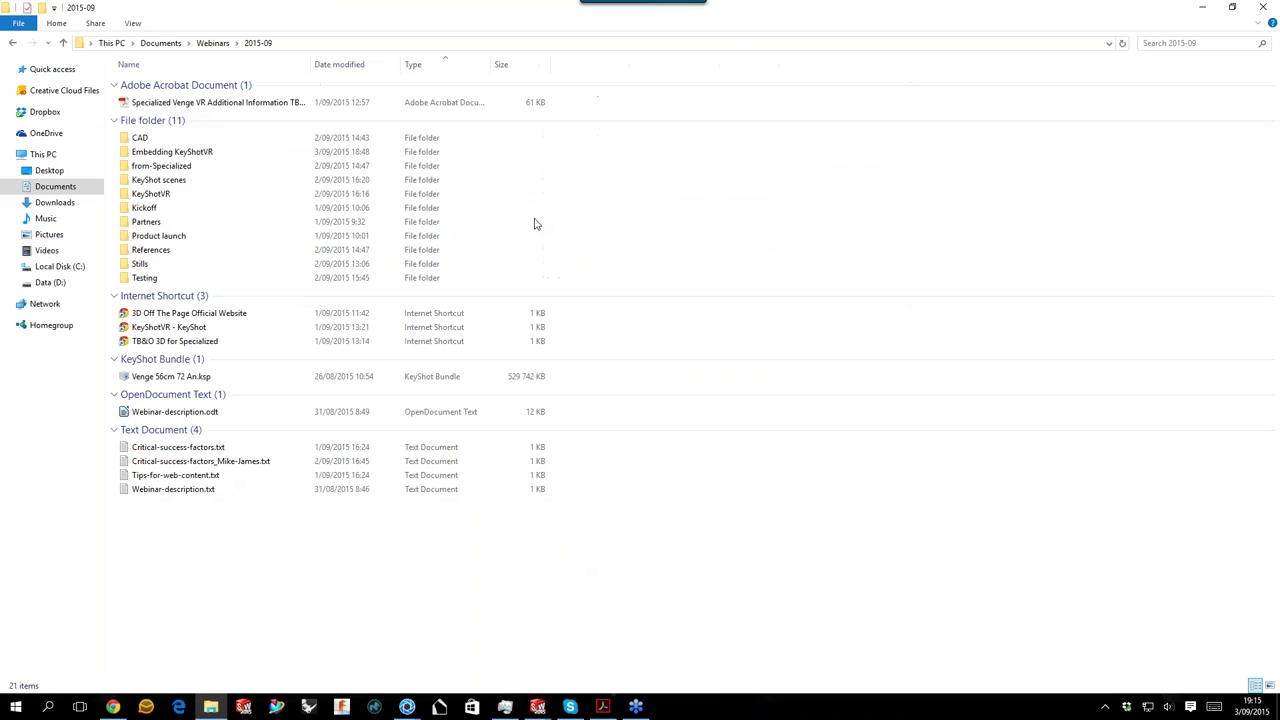
# Look through the 20150422_Bike folder under KeyShot scenes, Progress_KS-Composed, and return to Progress_KS-Composed.
pyautogui.doubleClick(200, 181)
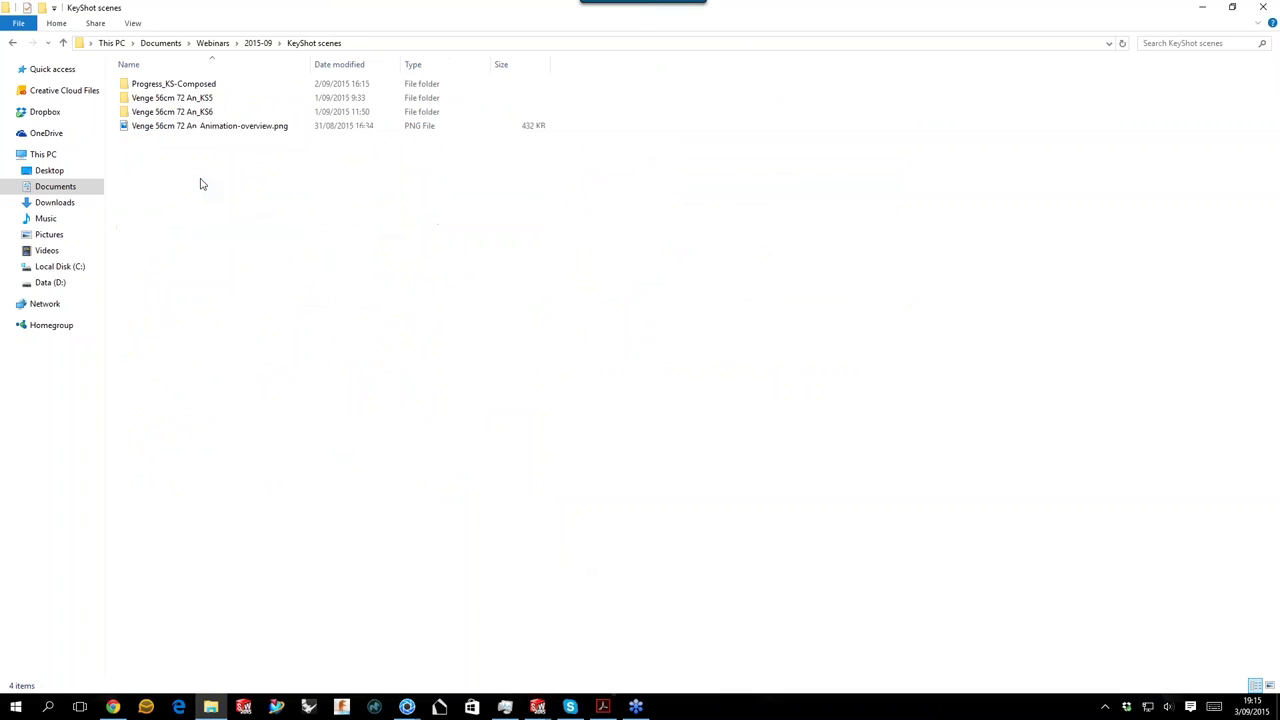
pyautogui.click(223, 86)
pyautogui.doubleClick(223, 86)
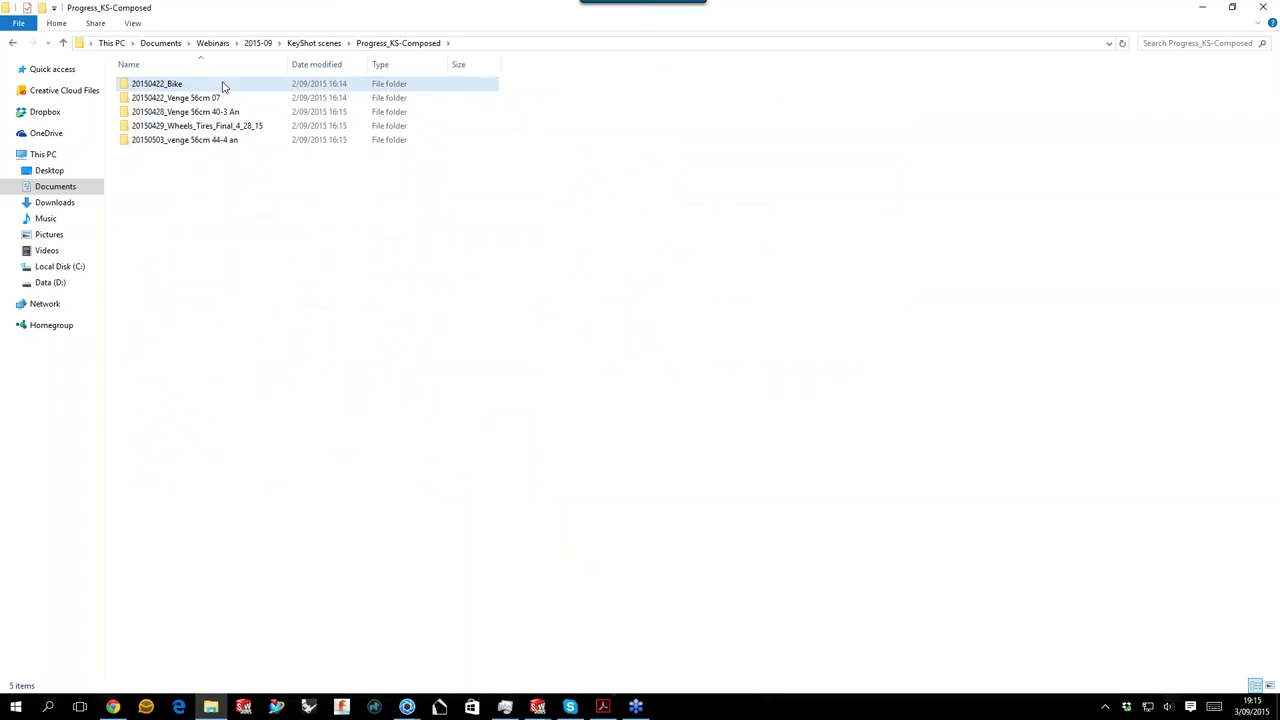
pyautogui.doubleClick(220, 86)
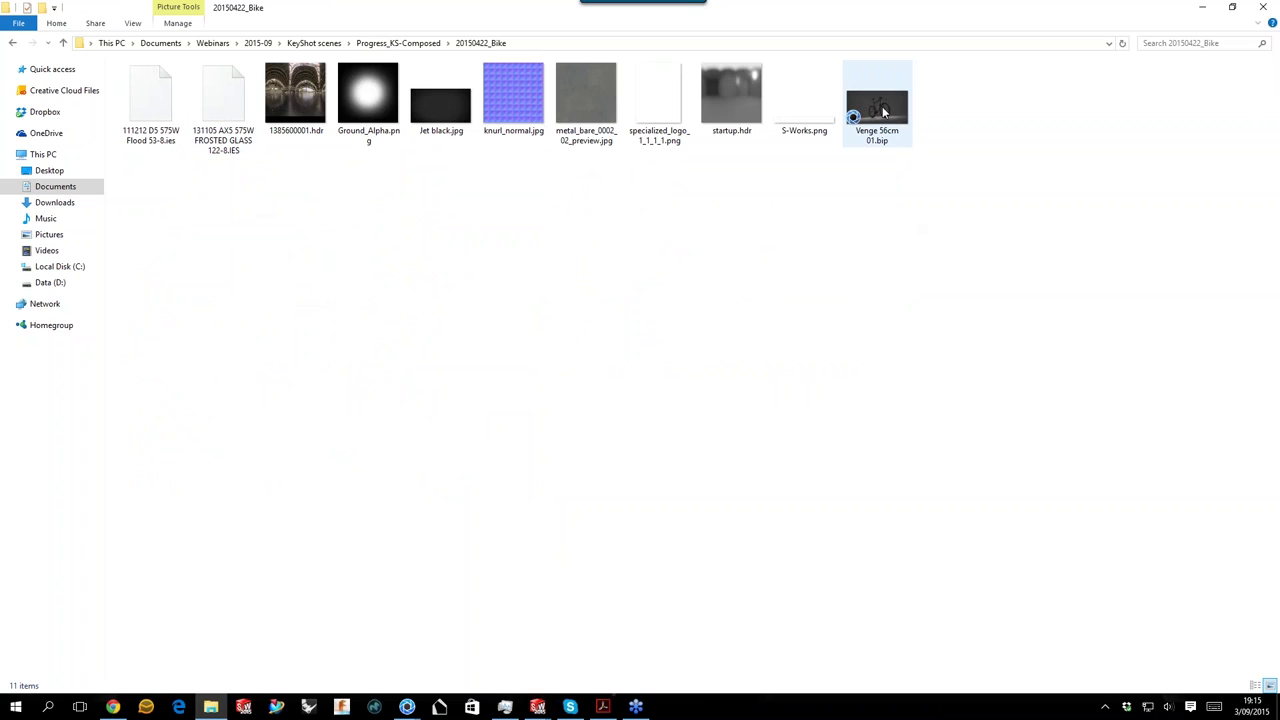
pyautogui.click(412, 43)
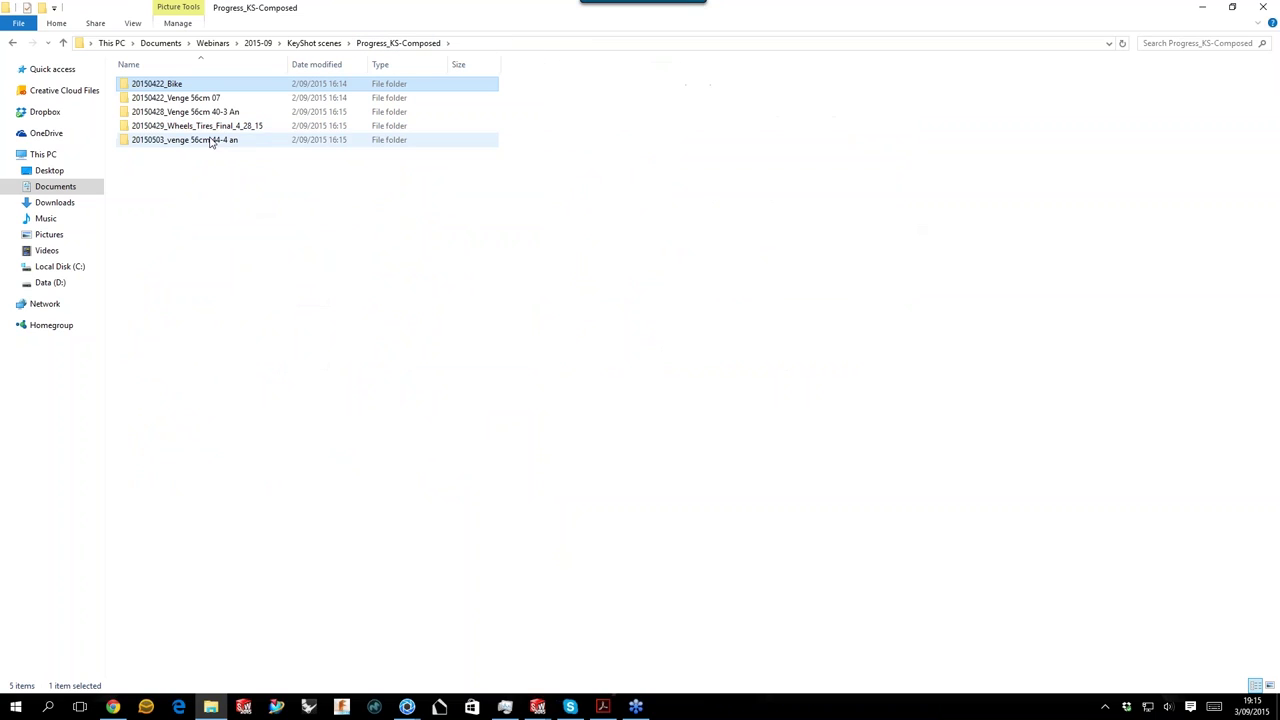
# Open the Venge 56cm 01.bip scene from the 20150422_Bike folder in KeyShot and reposition its window.
pyautogui.doubleClick(182, 85)
pyautogui.click(893, 128)
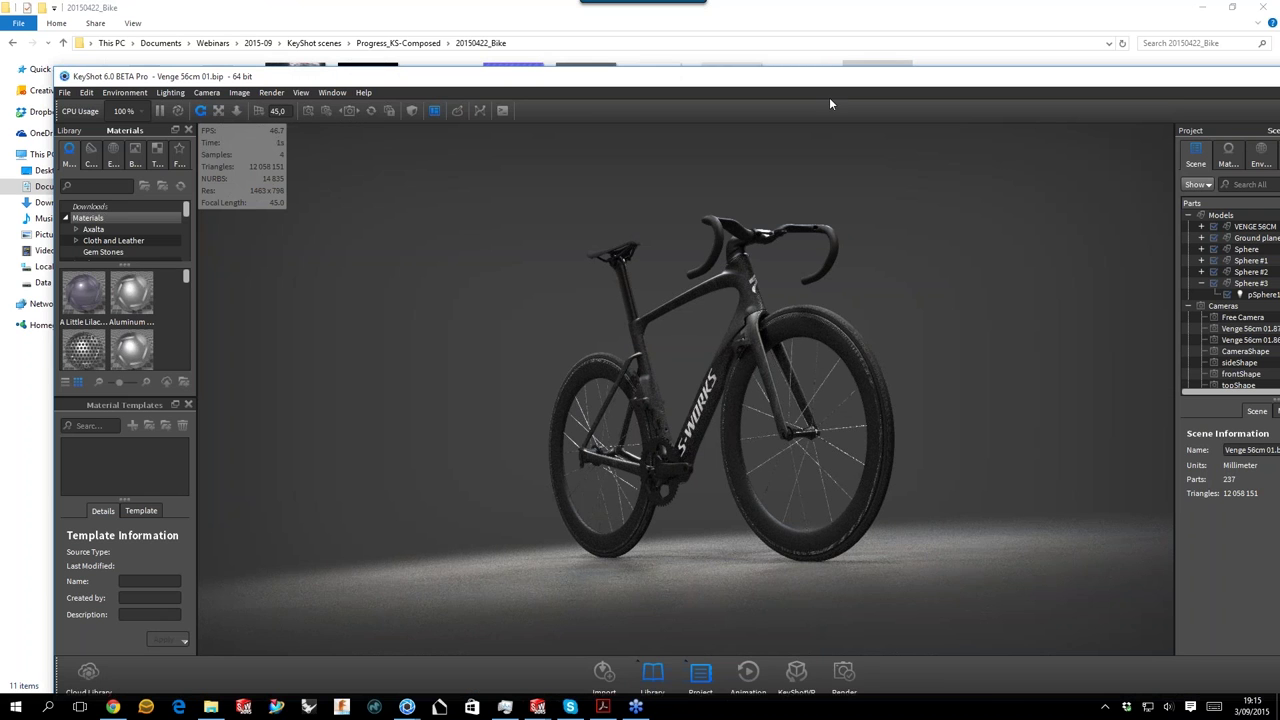
pyautogui.moveTo(818, 83); pyautogui.dragTo(725, 46)
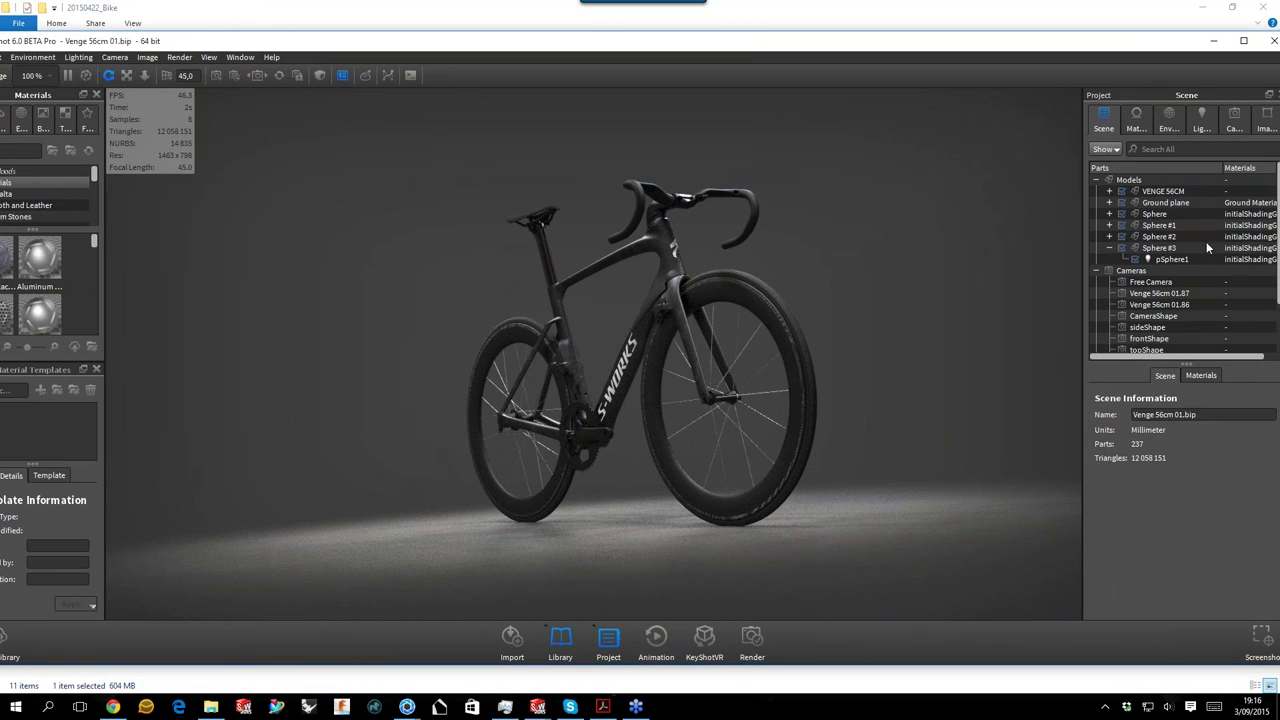
# Show the animation timeline and place it beneath the bike so the scene and project settings stay in view.
pyautogui.click(656, 637)
pyautogui.moveTo(914, 475); pyautogui.dragTo(662, 554)
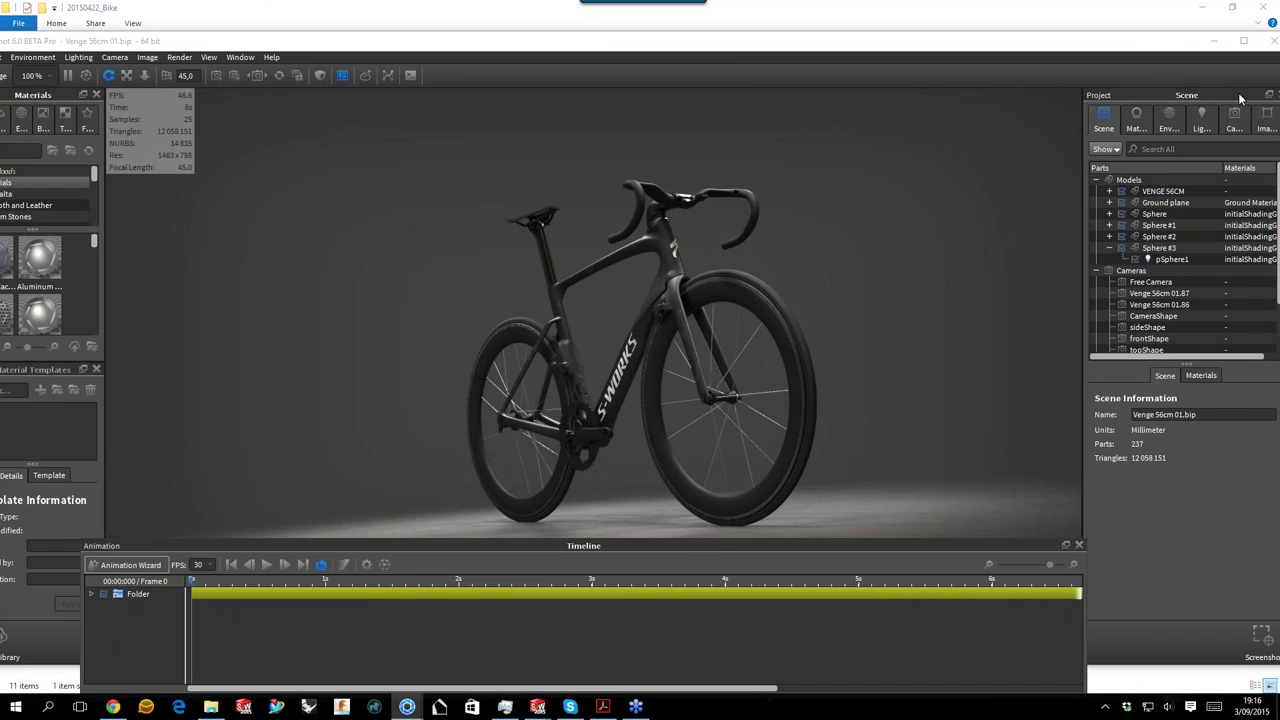
pyautogui.moveTo(1180, 45); pyautogui.dragTo(1153, 46)
# Set the real-time image width to 1280 and reposition the KeyShot window.
pyautogui.click(1207, 120)
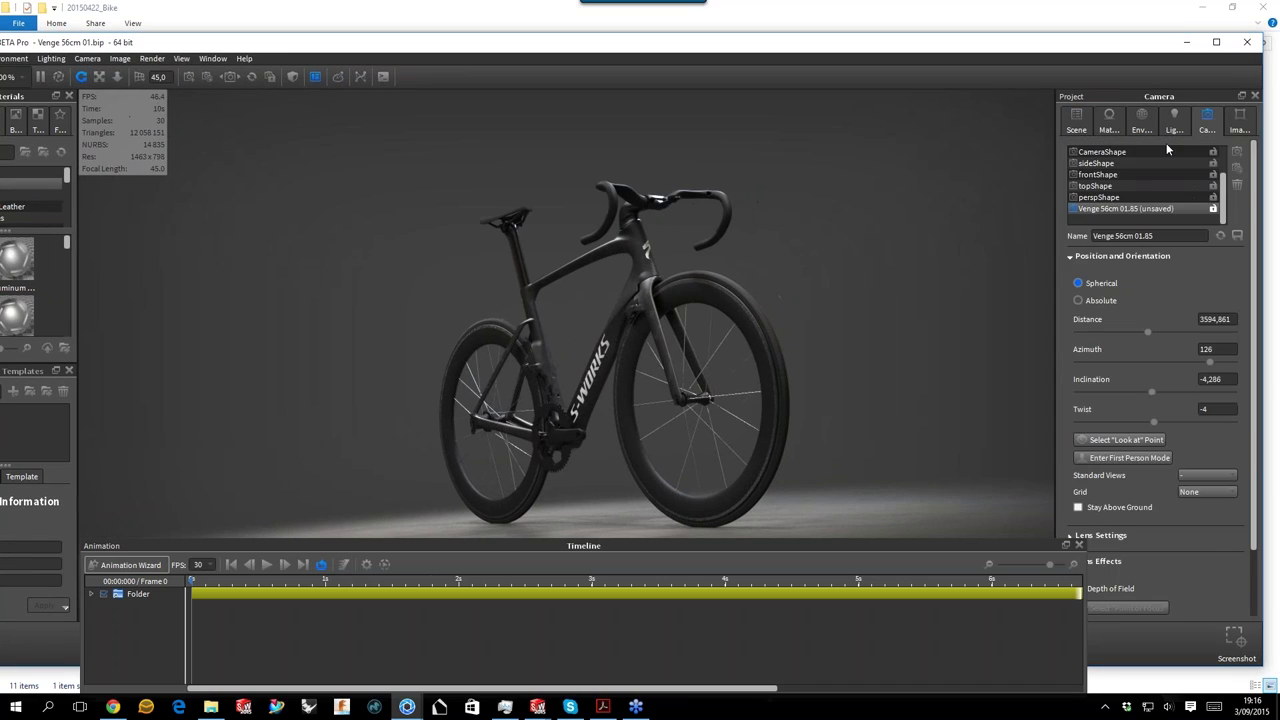
pyautogui.click(1240, 121)
pyautogui.doubleClick(1112, 165)
pyautogui.write('1280')
pyautogui.press('Return')
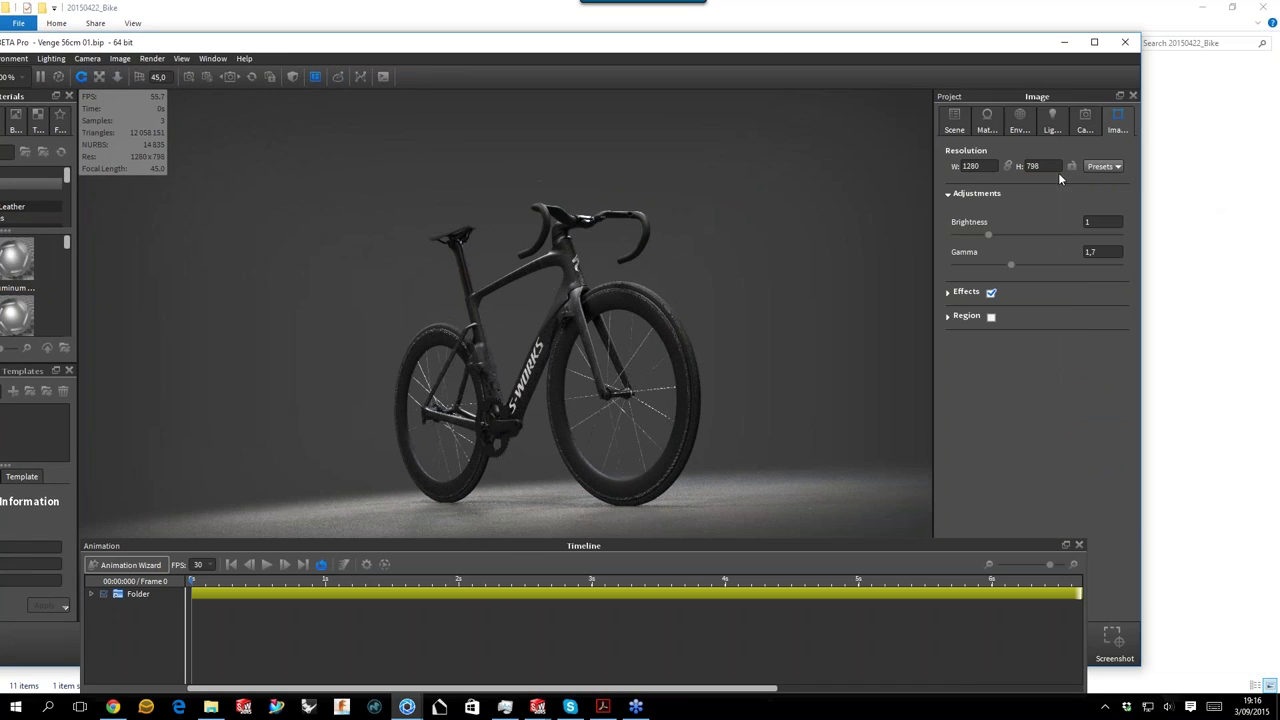
pyautogui.moveTo(763, 41); pyautogui.dragTo(793, 21)
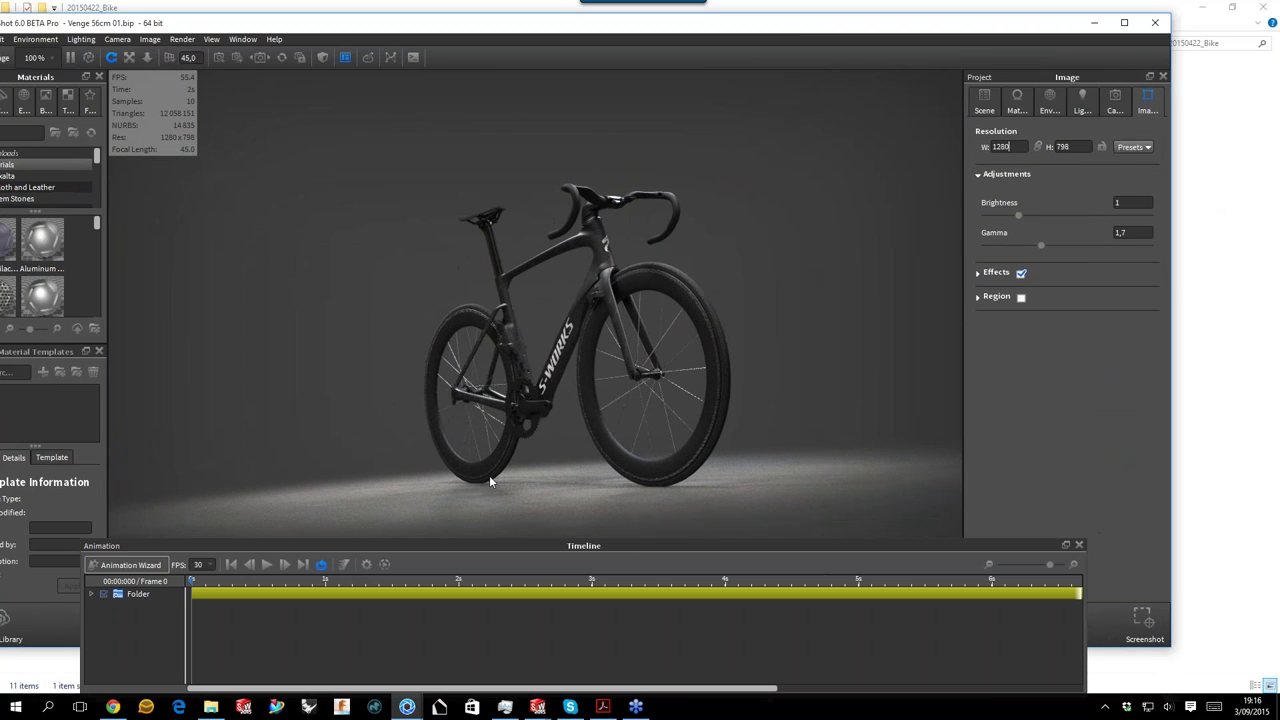
# Orbit and zoom around the rendered S-Works bike to examine it from the side.
pyautogui.moveTo(510, 378); pyautogui.dragTo(747, 425)
pyautogui.scroll(4, 811, 348)
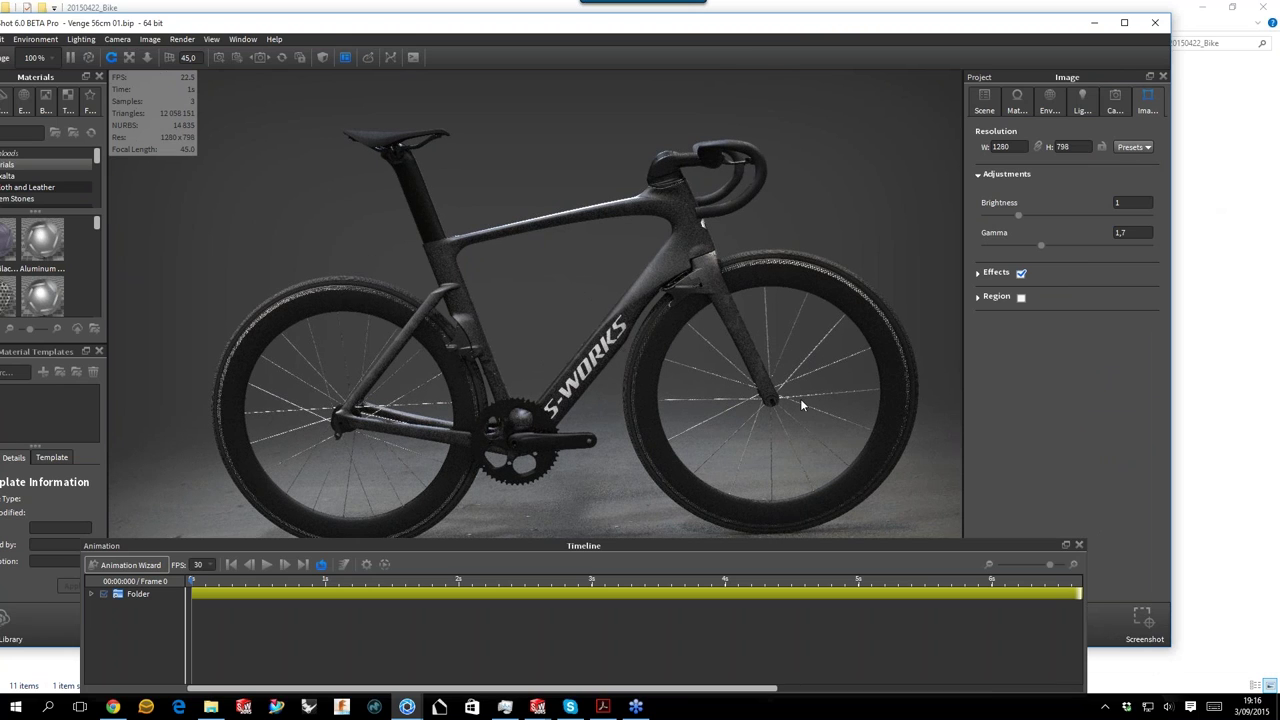
pyautogui.moveTo(605, 392)
pyautogui.mouseDown()
pyautogui.moveTo(623, 410)
pyautogui.moveTo(600, 390)
pyautogui.mouseUp()
pyautogui.scroll(4, 636, 301)
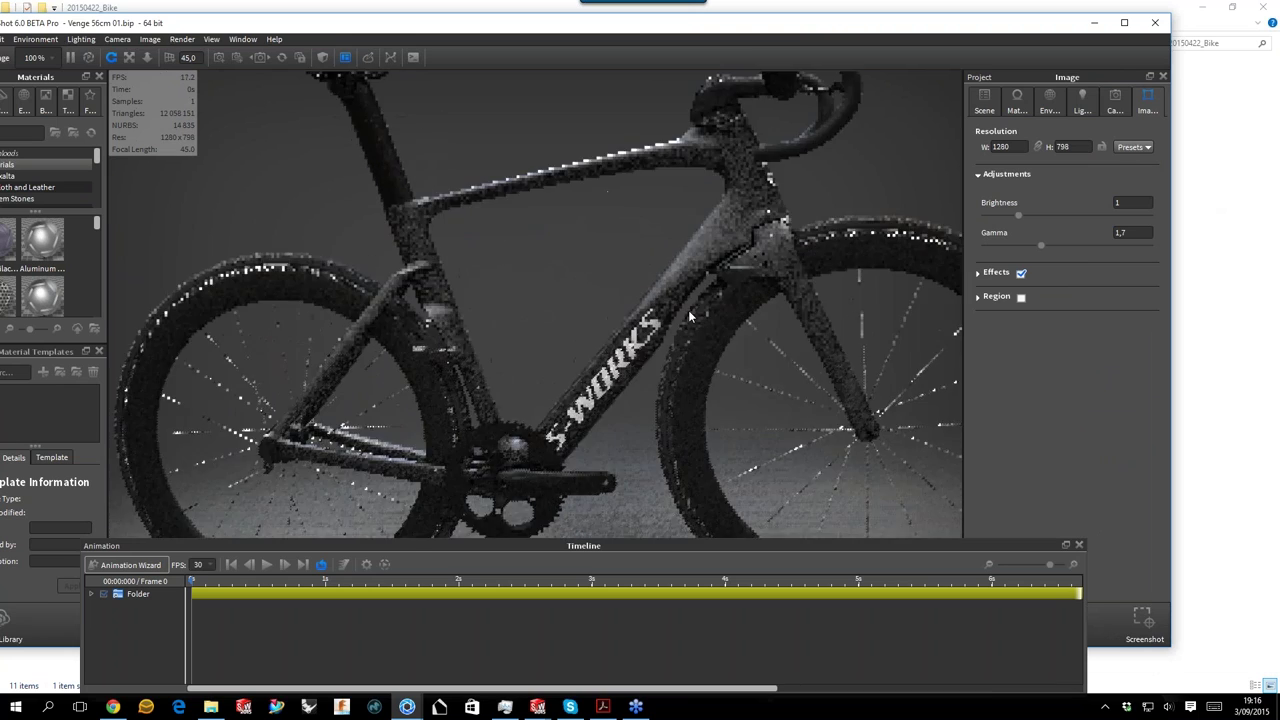
pyautogui.scroll(-2, 724, 302)
pyautogui.moveTo(680, 304); pyautogui.dragTo(596, 354, button='middle')
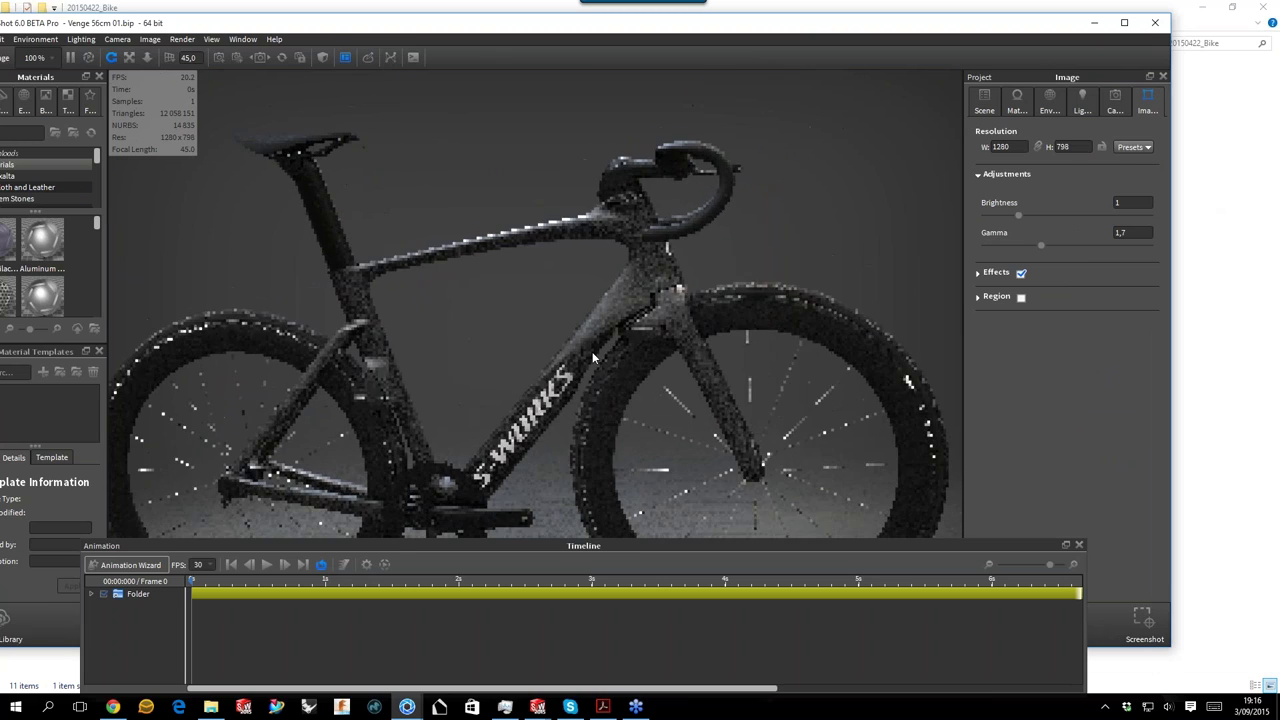
pyautogui.scroll(-1, 640, 350)
pyautogui.moveTo(836, 372); pyautogui.dragTo(692, 368)
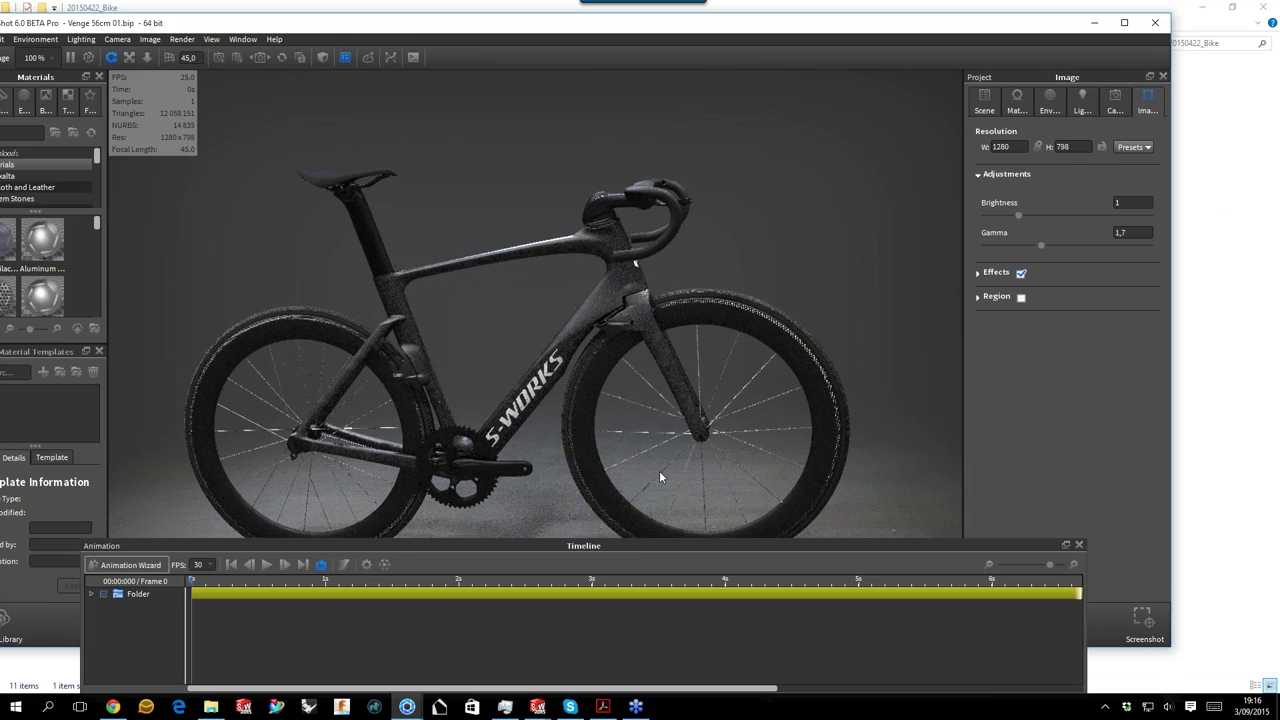
pyautogui.moveTo(670, 402); pyautogui.dragTo(706, 341, button='middle')
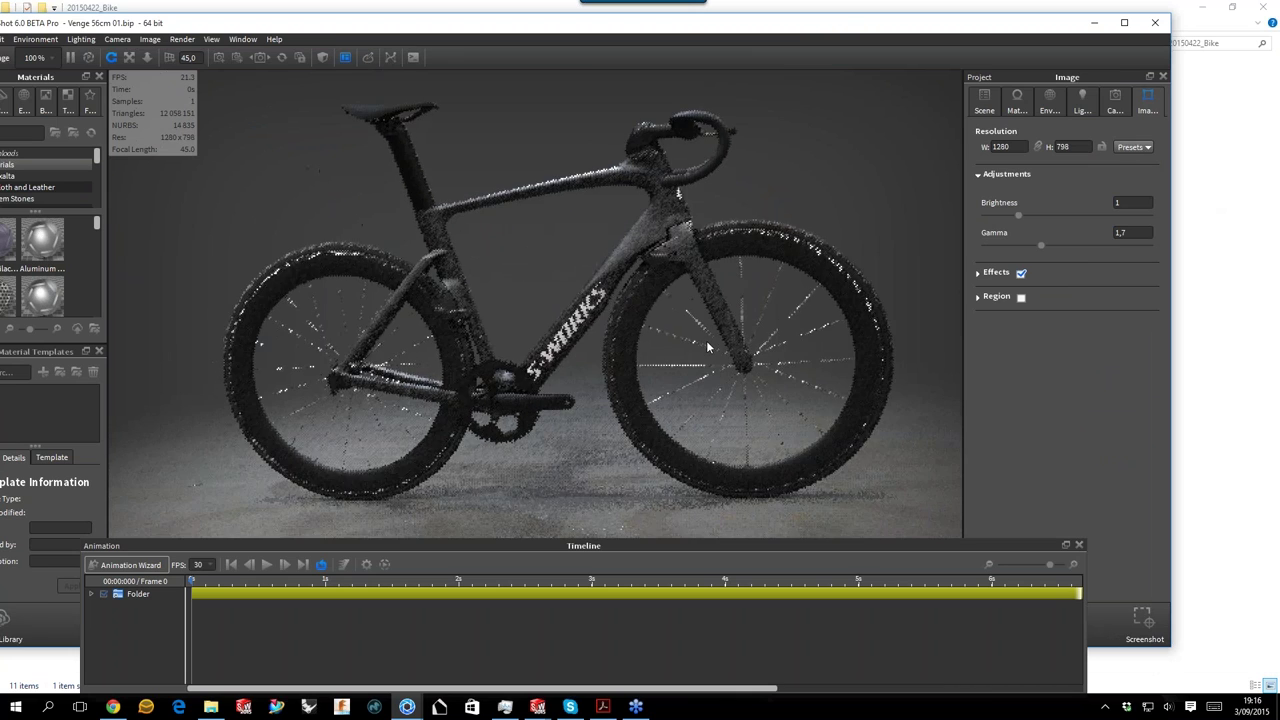
pyautogui.scroll(-4, 706, 345)
pyautogui.scroll(5, 432, 362)
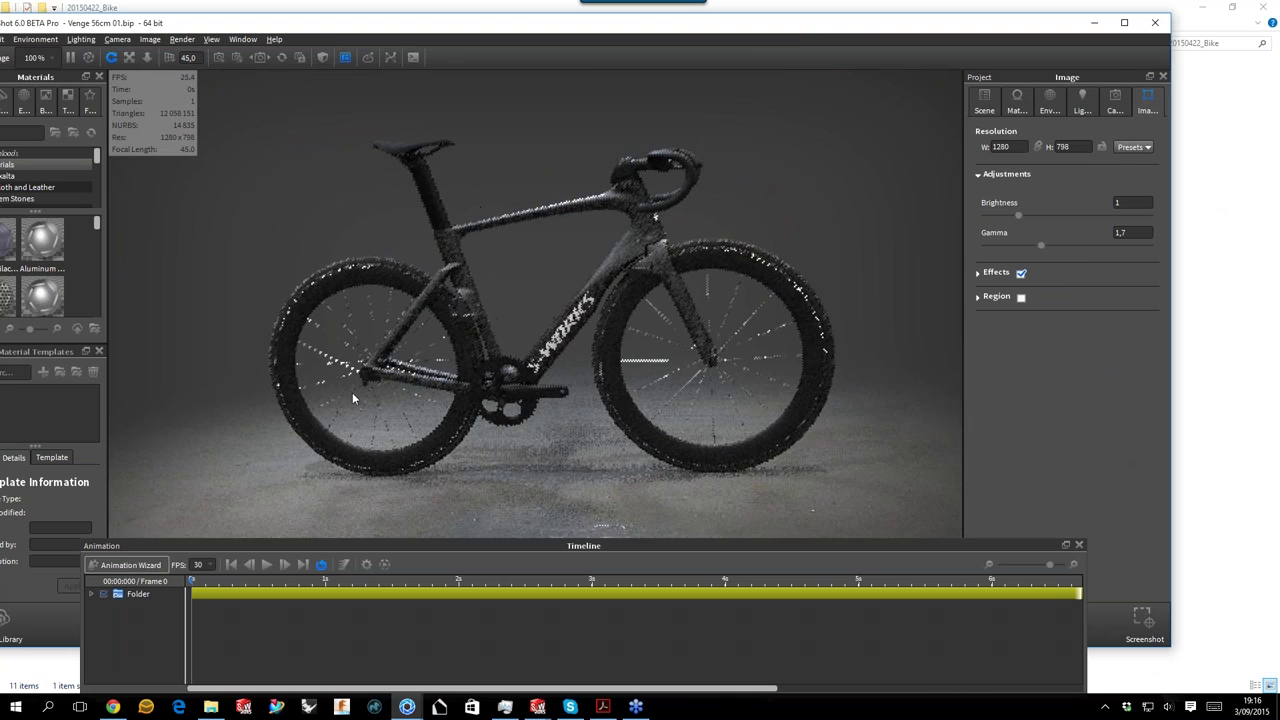
pyautogui.moveTo(772, 282); pyautogui.dragTo(845, 294)
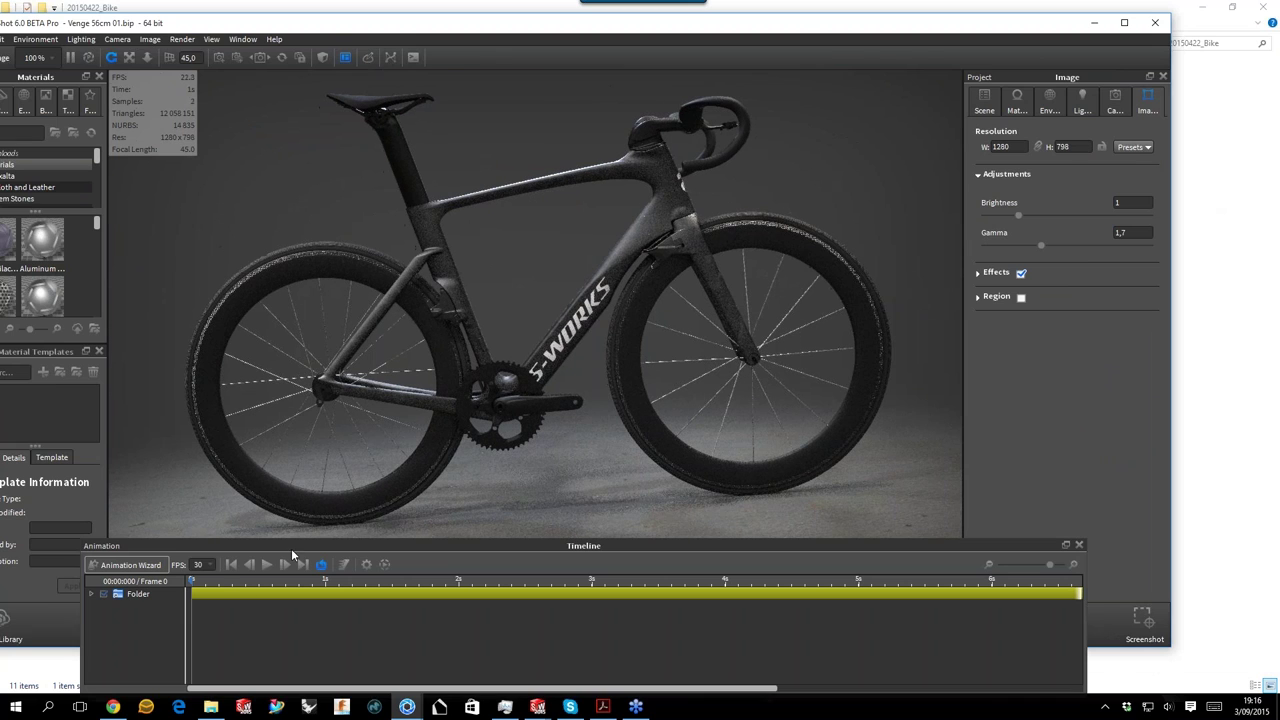
# Return the scene to the saved Venge 56cm 01.85 camera view.
pyautogui.moveTo(219, 583); pyautogui.dragTo(190, 583)
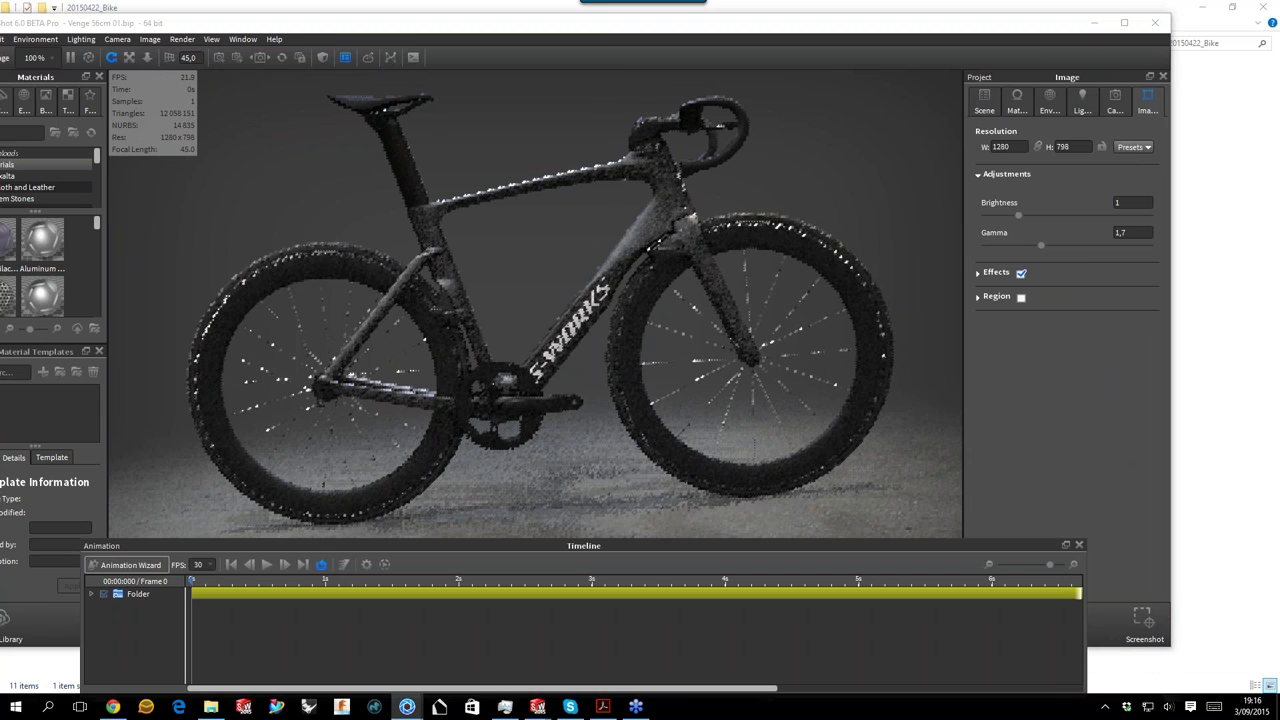
pyautogui.click(1115, 102)
pyautogui.click(1012, 179)
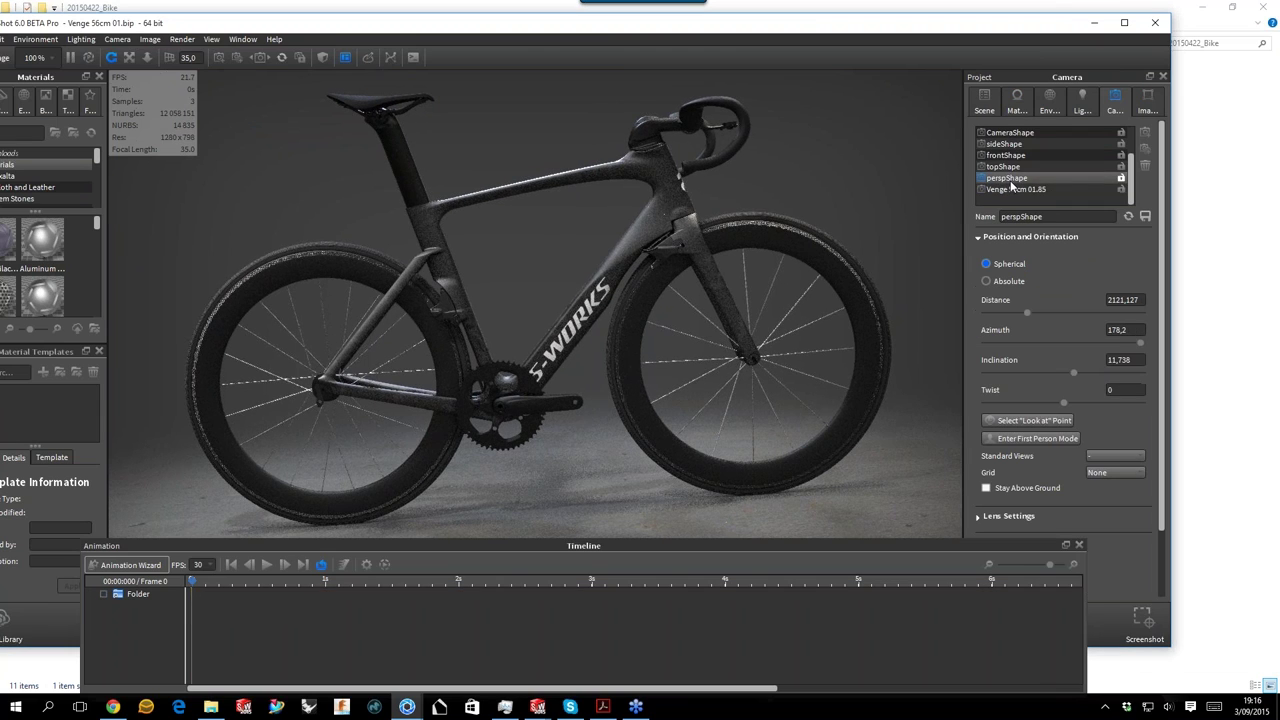
pyautogui.click(1012, 189)
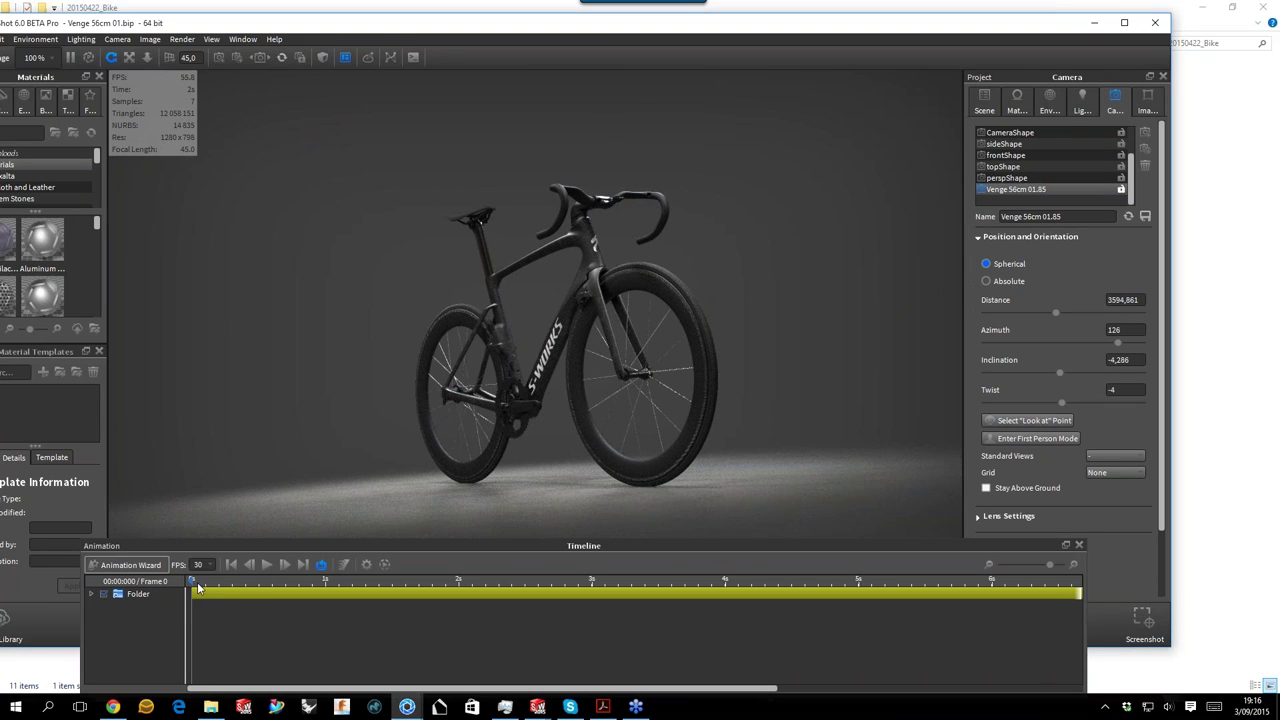
# Scrub the animation to frame 300, expand the animation folder to examine its tracks, and close the timeline.
pyautogui.click(989, 563)
pyautogui.moveTo(203, 580); pyautogui.dragTo(916, 582)
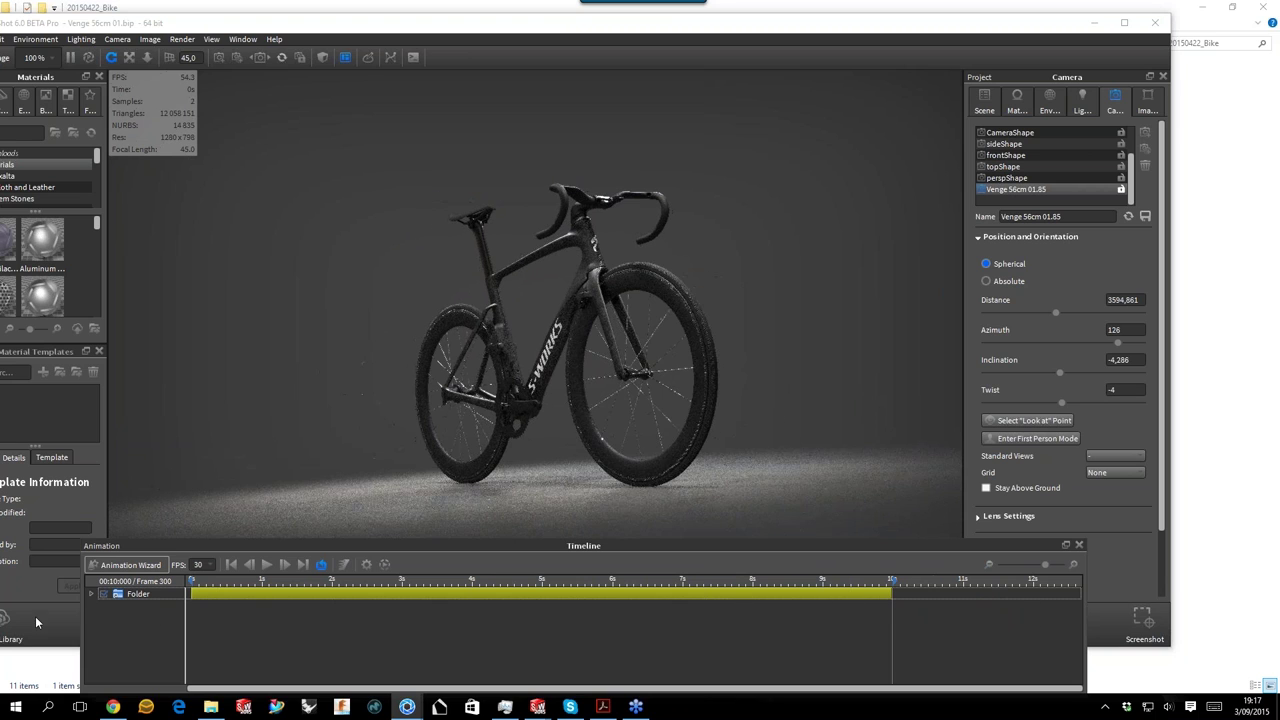
pyautogui.click(91, 594)
pyautogui.moveTo(532, 544); pyautogui.dragTo(522, 529)
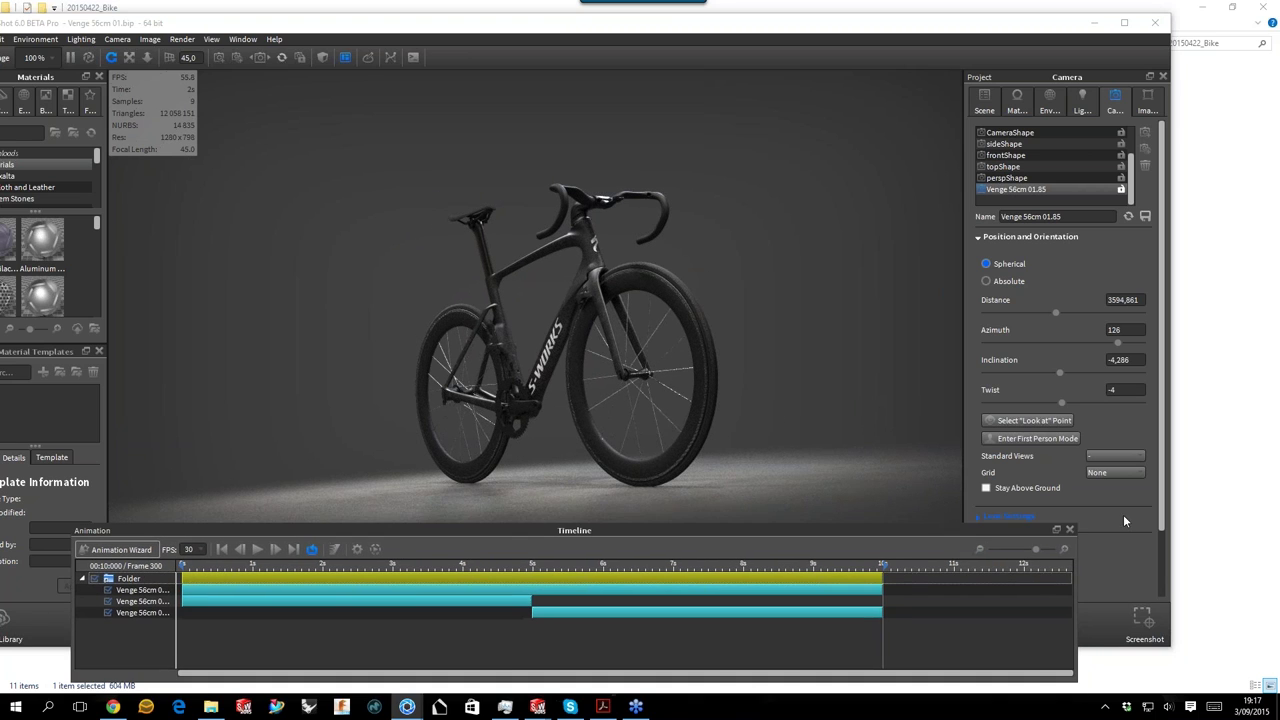
pyautogui.click(1069, 529)
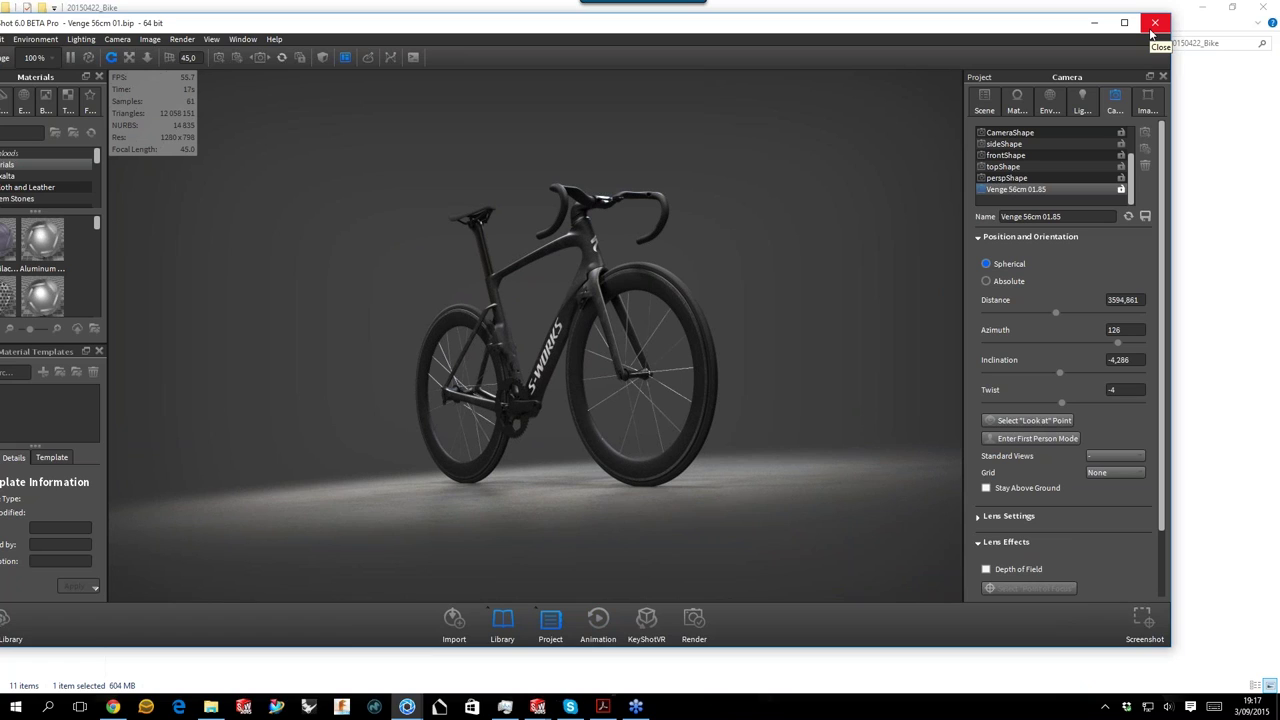
# Close the Venge 56cm 01.bip scene in KeyShot and discard the changes.
pyautogui.click(1151, 30)
pyautogui.moveTo(656, 304); pyautogui.dragTo(822, 174)
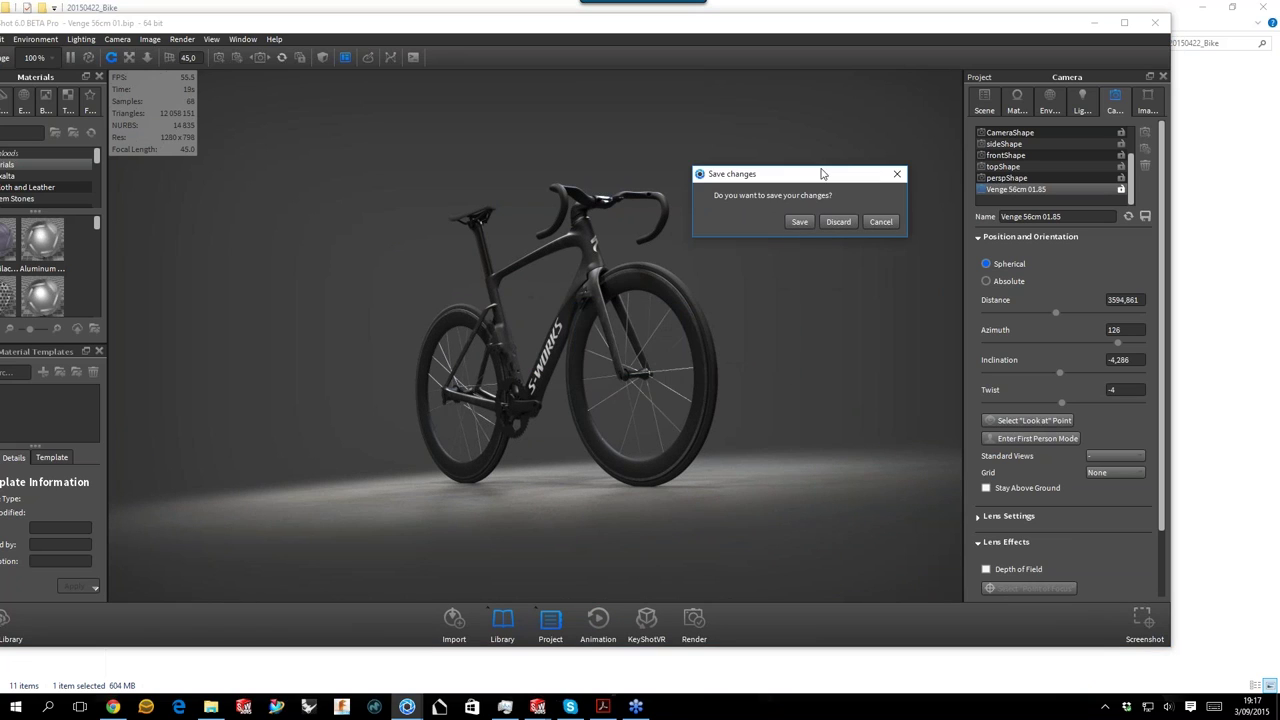
pyautogui.click(839, 222)
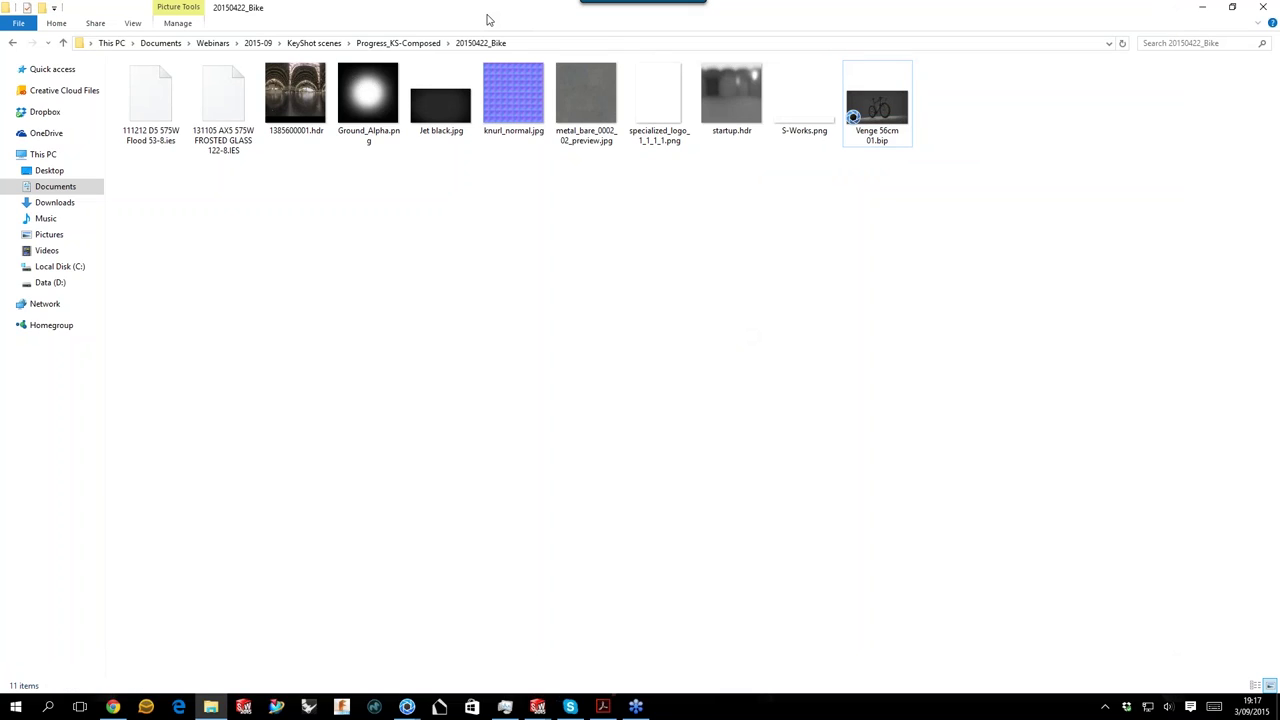
# Restore File Explorer to a smaller window and go up to the Progress_KS-Composed folder.
pyautogui.moveTo(488, 16); pyautogui.dragTo(528, 76)
pyautogui.click(590, 106)
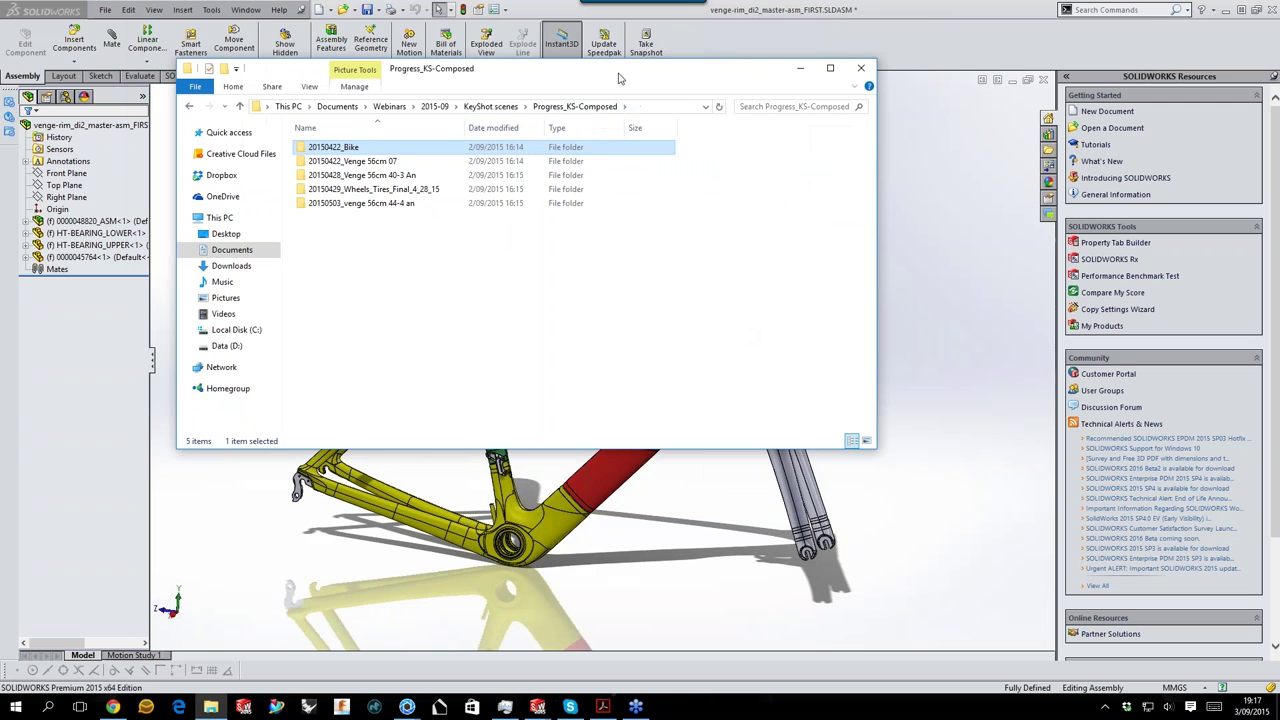
pyautogui.moveTo(618, 75); pyautogui.dragTo(688, 103)
# Switch to SOLIDWORKS and close the venge-rim_di2_master-asm_FIRST assembly without saving.
pyautogui.click(1018, 198)
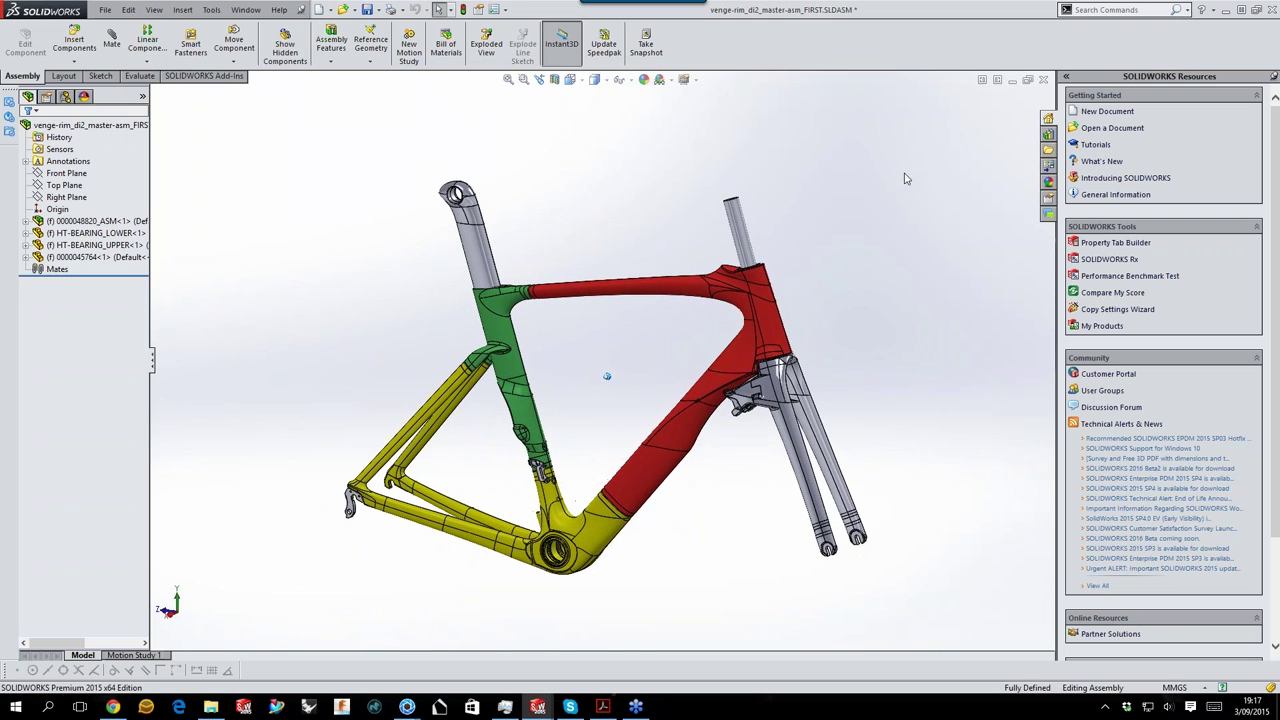
pyautogui.click(1043, 79)
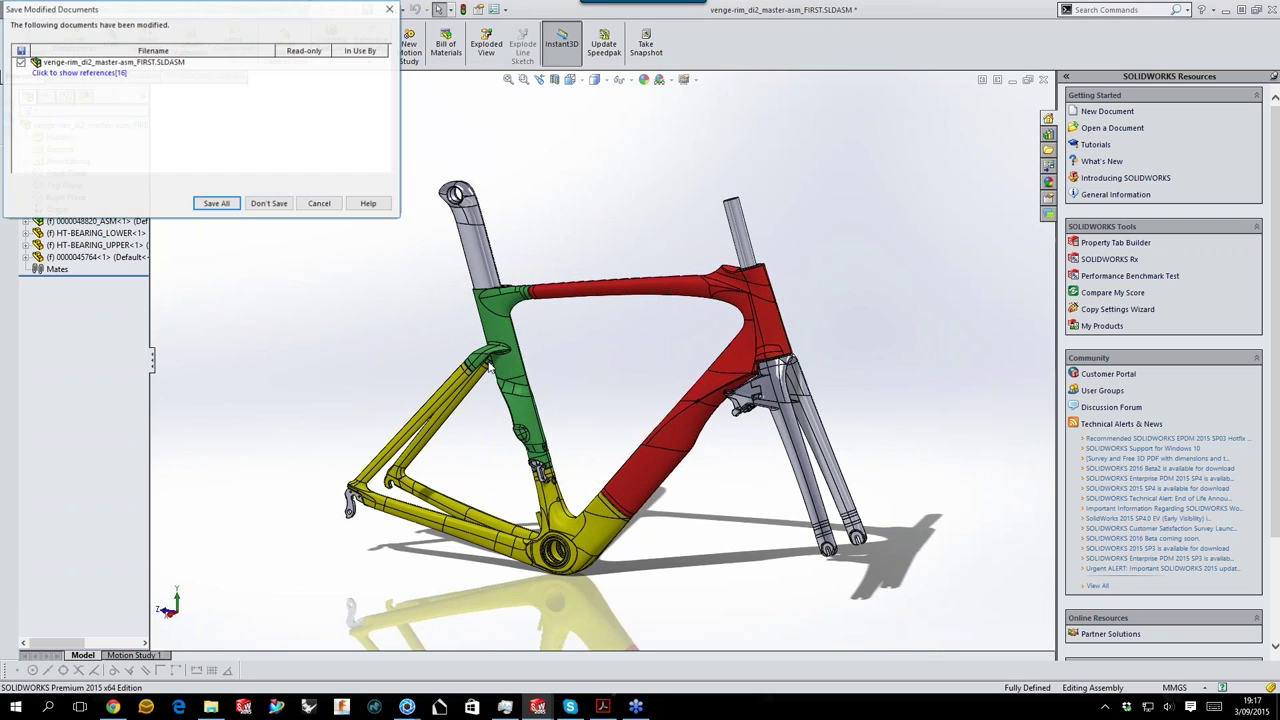
pyautogui.click(265, 203)
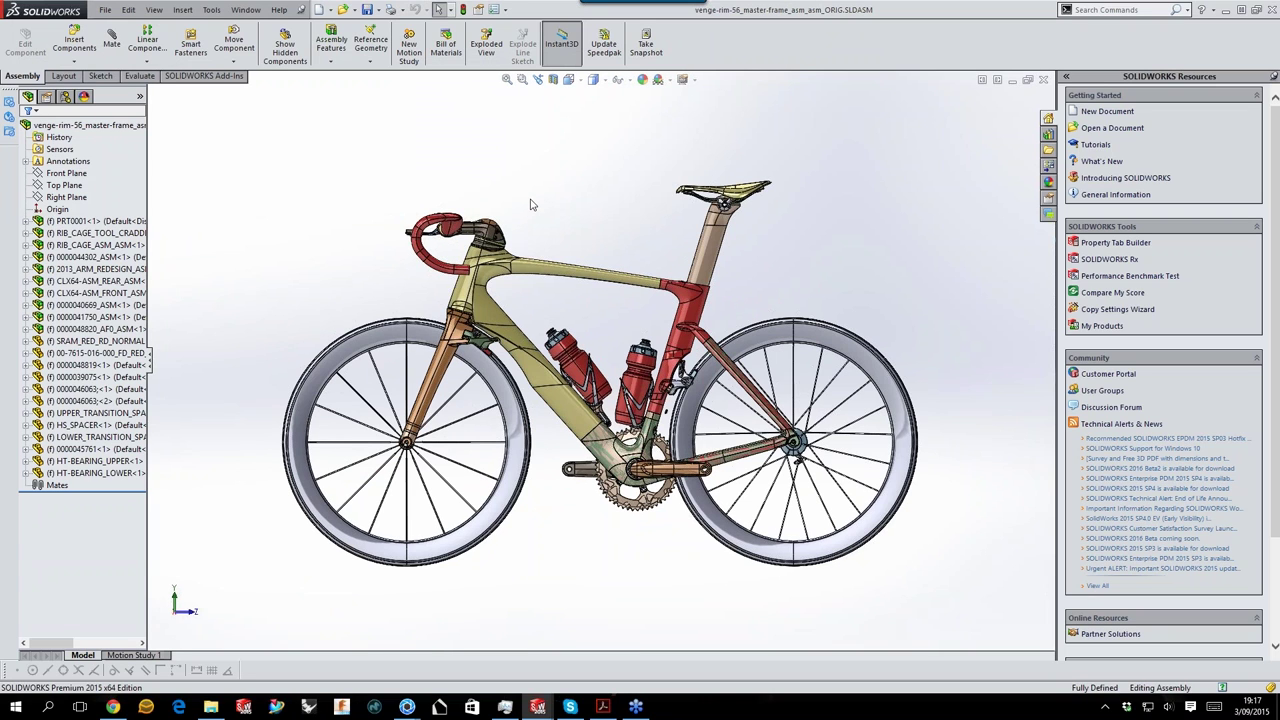
# Rotate and zoom the full bike assembly to examine its frame, wheels, handlebar and bottles.
pyautogui.scroll(-1, 532, 204)
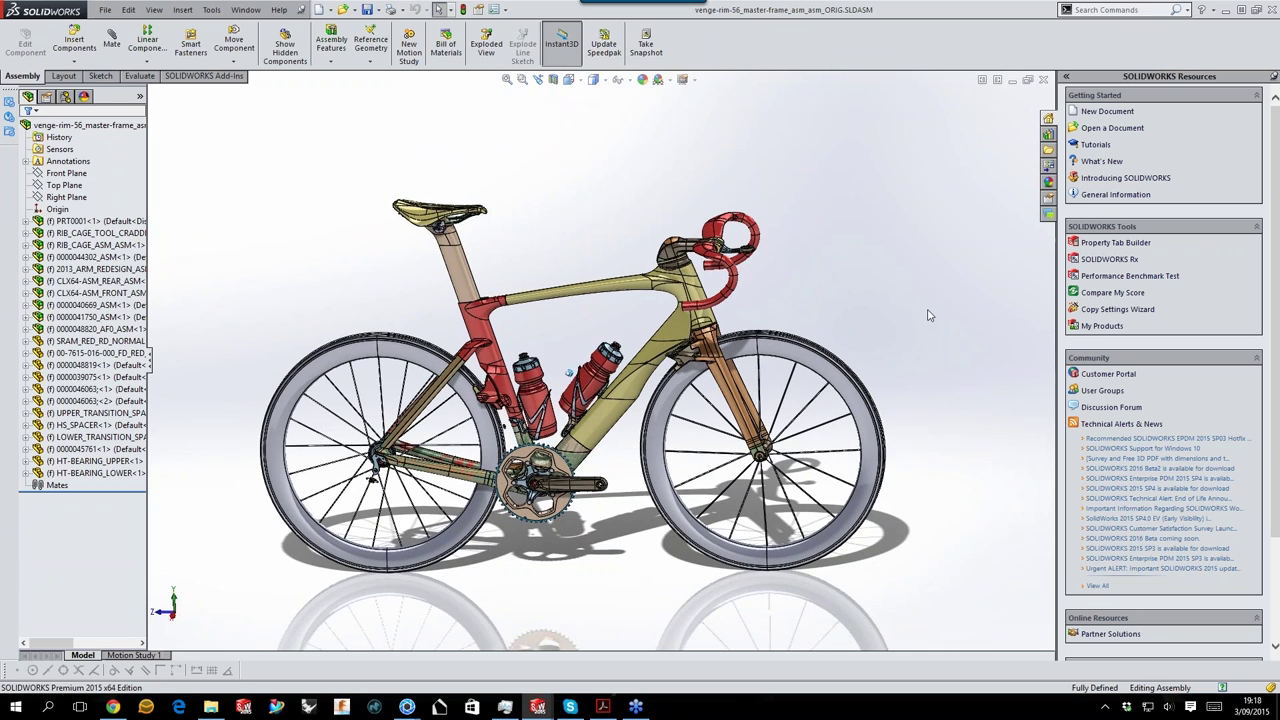
pyautogui.press('Left')
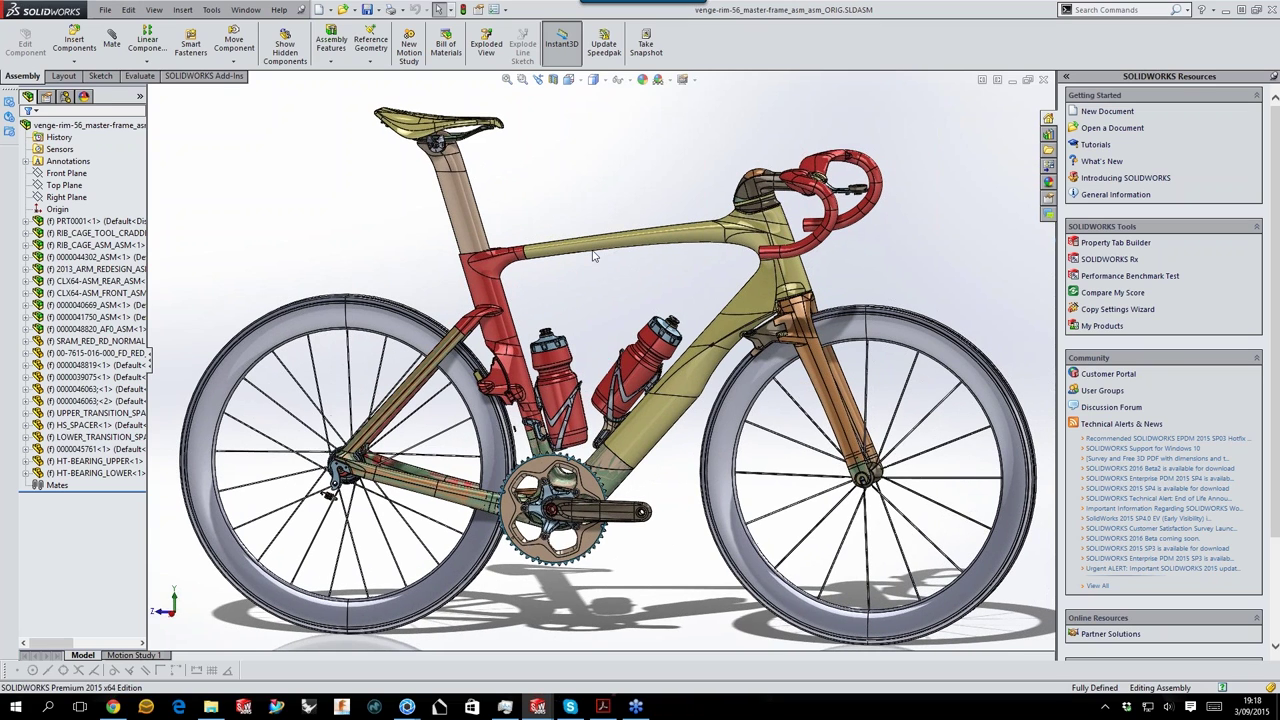
pyautogui.moveTo(917, 248)
pyautogui.mouseDown(button='middle')
pyautogui.moveTo(878, 328)
pyautogui.moveTo(908, 310)
pyautogui.moveTo(909, 277)
pyautogui.mouseUp(button='middle')
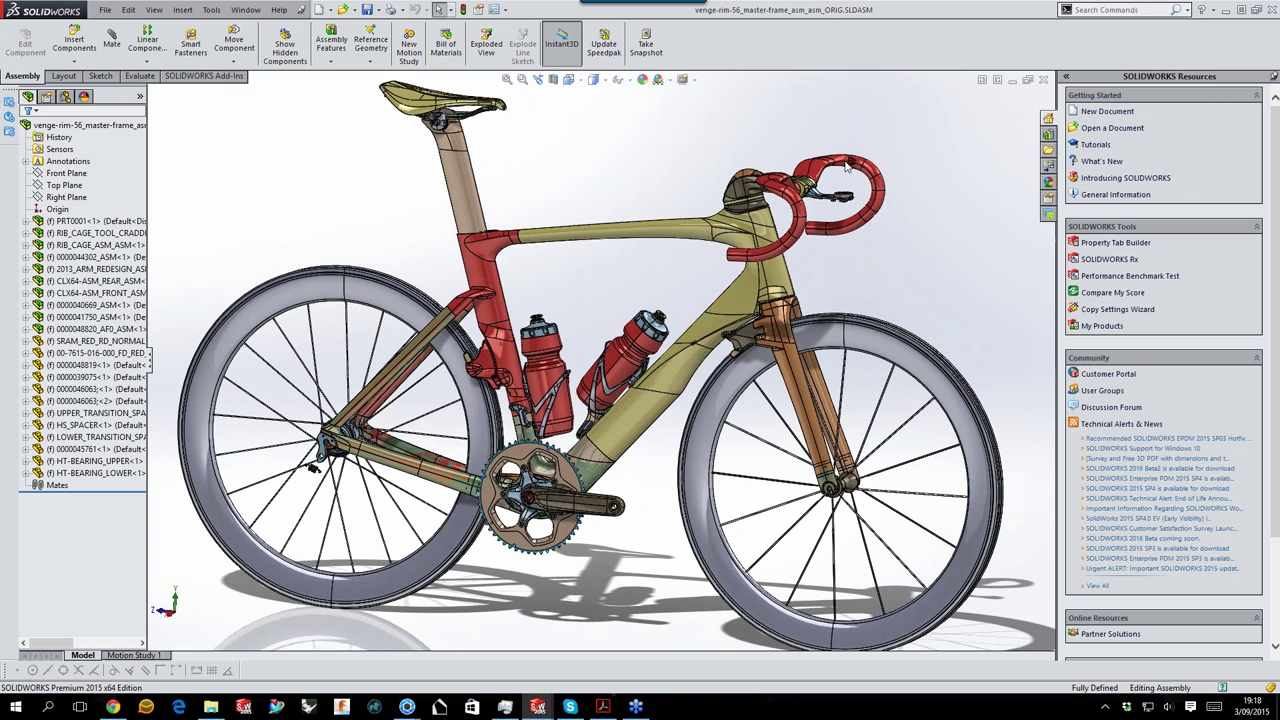
pyautogui.moveTo(847, 167); pyautogui.dragTo(925, 252, button='middle')
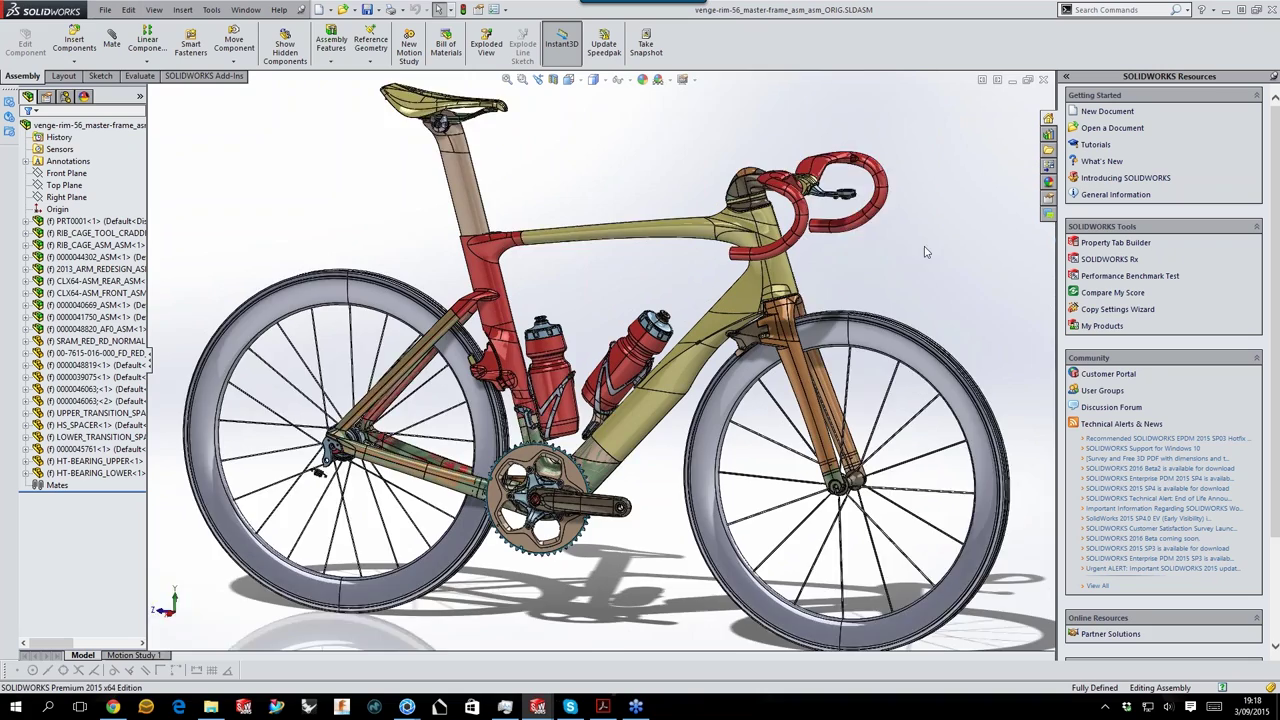
# Examine the fork, front rim, spokes and hub of the bike assembly close up from several angles.
pyautogui.scroll(-5, 925, 252)
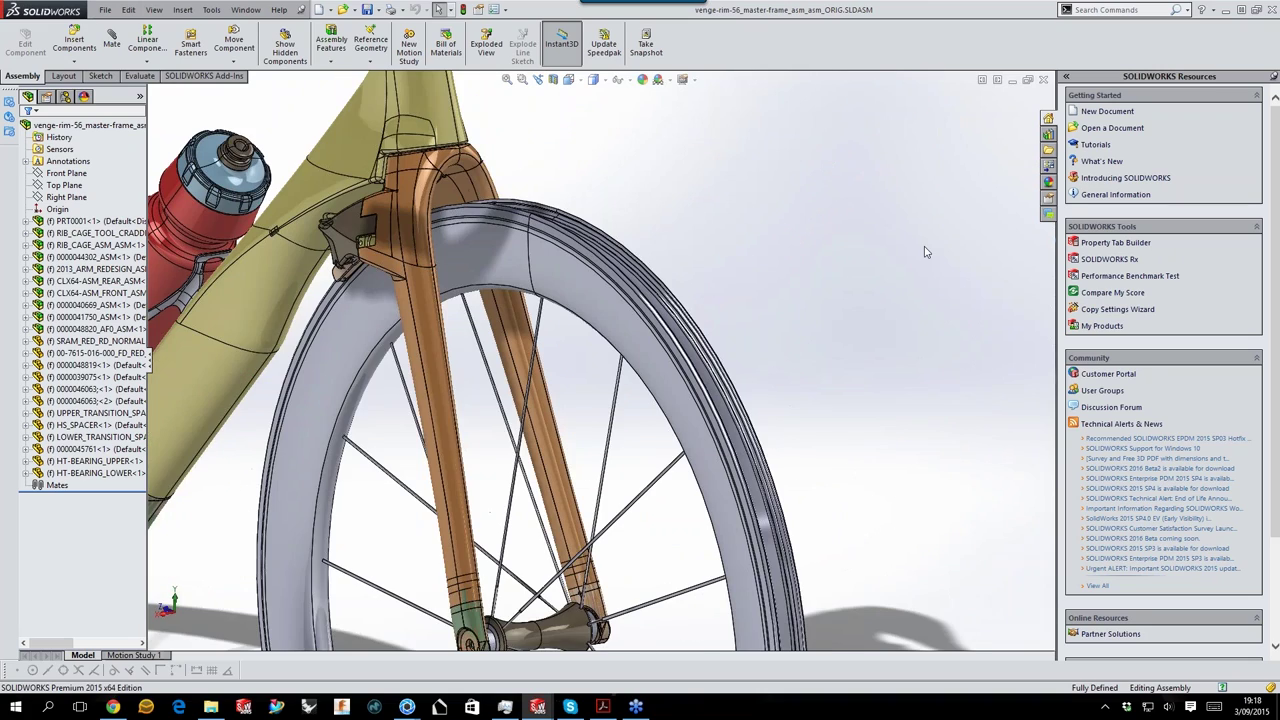
pyautogui.moveTo(925, 252)
pyautogui.mouseDown(button='middle')
pyautogui.moveTo(631, 235)
pyautogui.moveTo(751, 263)
pyautogui.mouseUp(button='middle')
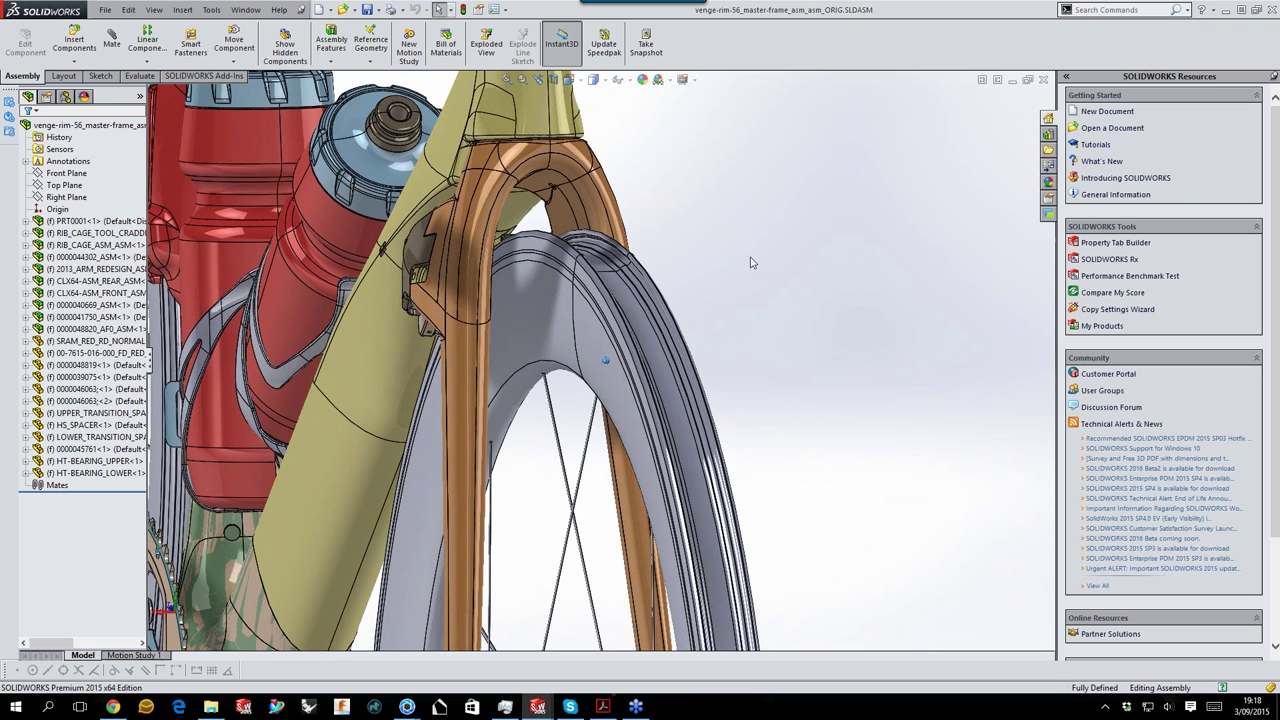
pyautogui.moveTo(751, 263); pyautogui.dragTo(783, 298, button='middle')
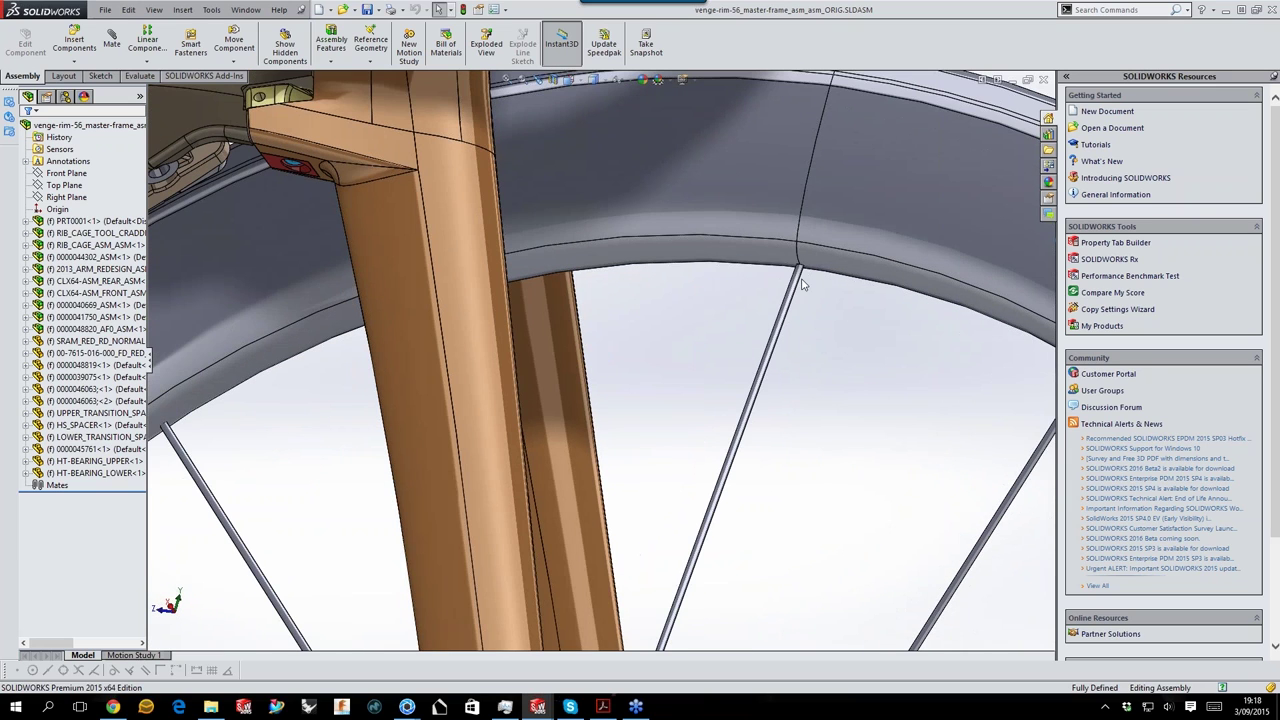
pyautogui.moveTo(803, 239); pyautogui.dragTo(834, 314, button='middle')
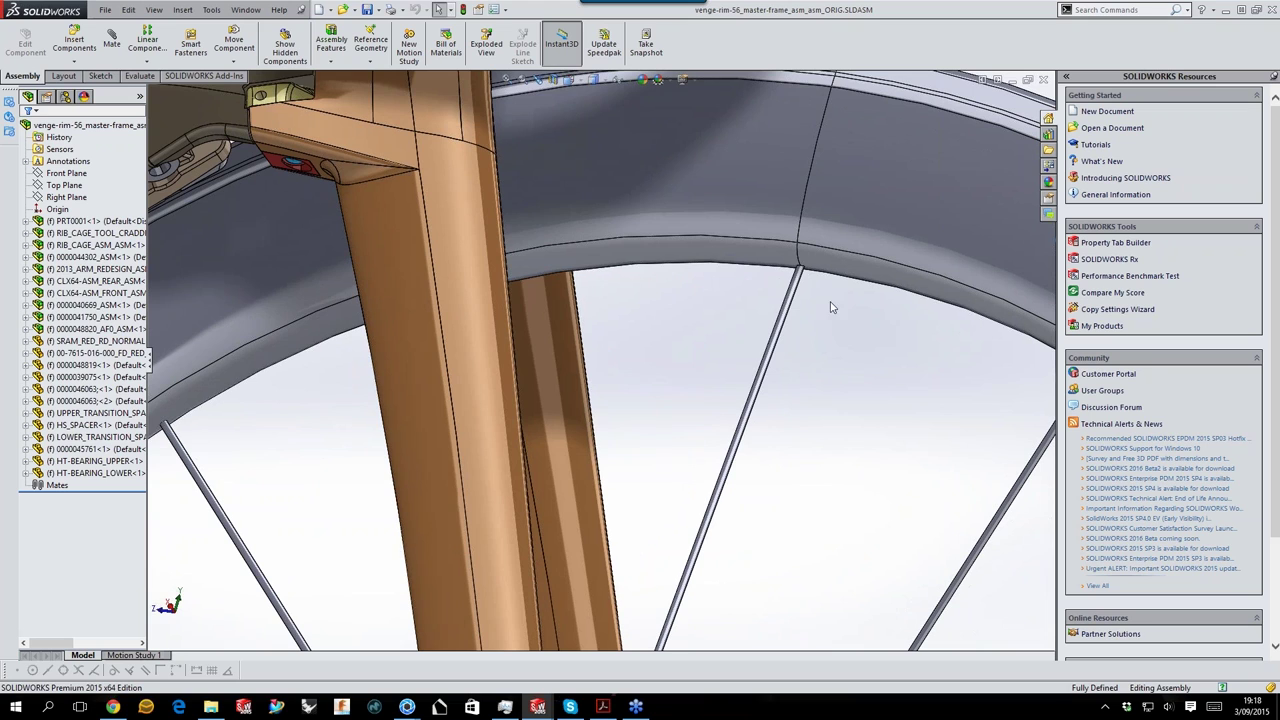
pyautogui.scroll(8, 821, 304)
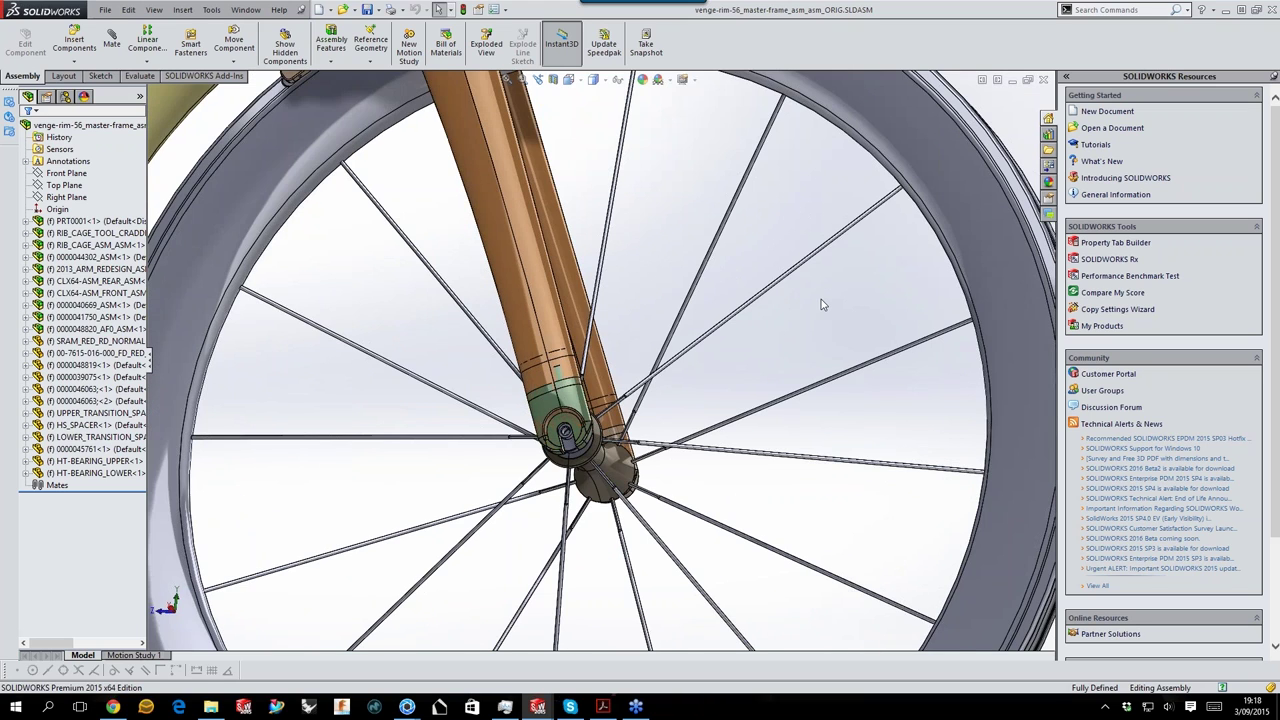
pyautogui.scroll(3, 821, 304)
pyautogui.press('Left')
pyautogui.press('Left')
pyautogui.press('Left')
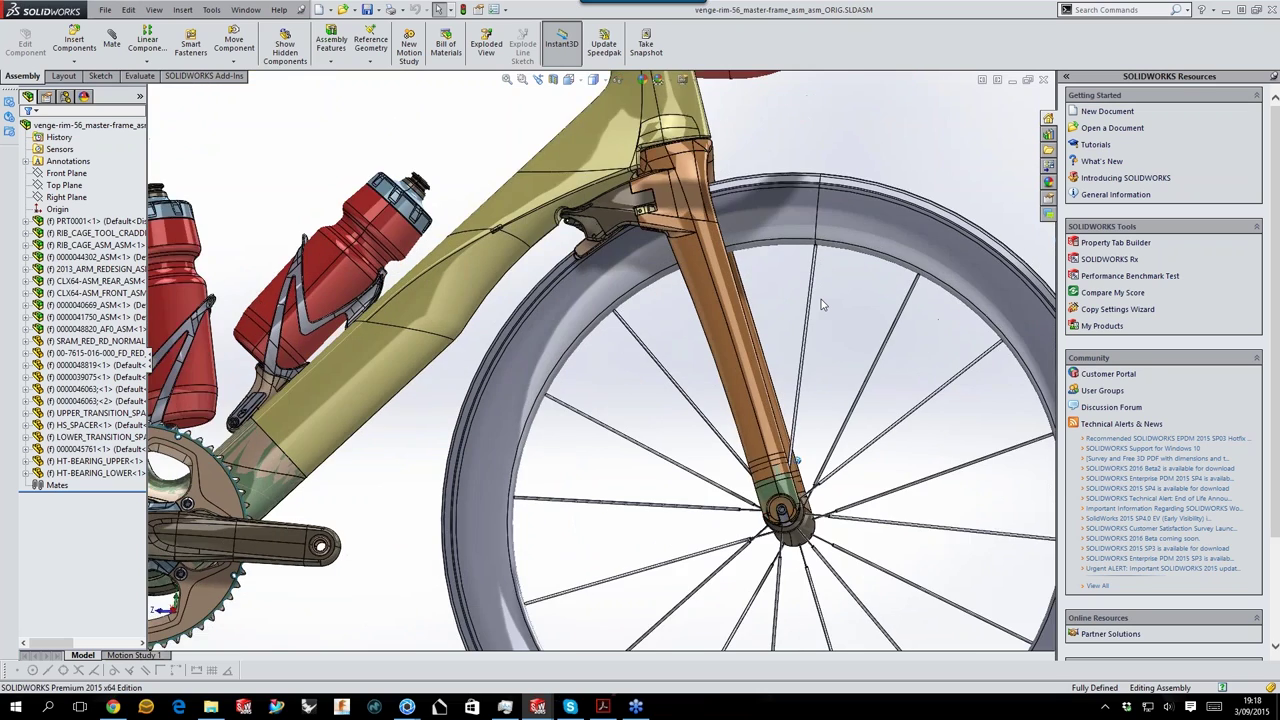
pyautogui.press('Up')
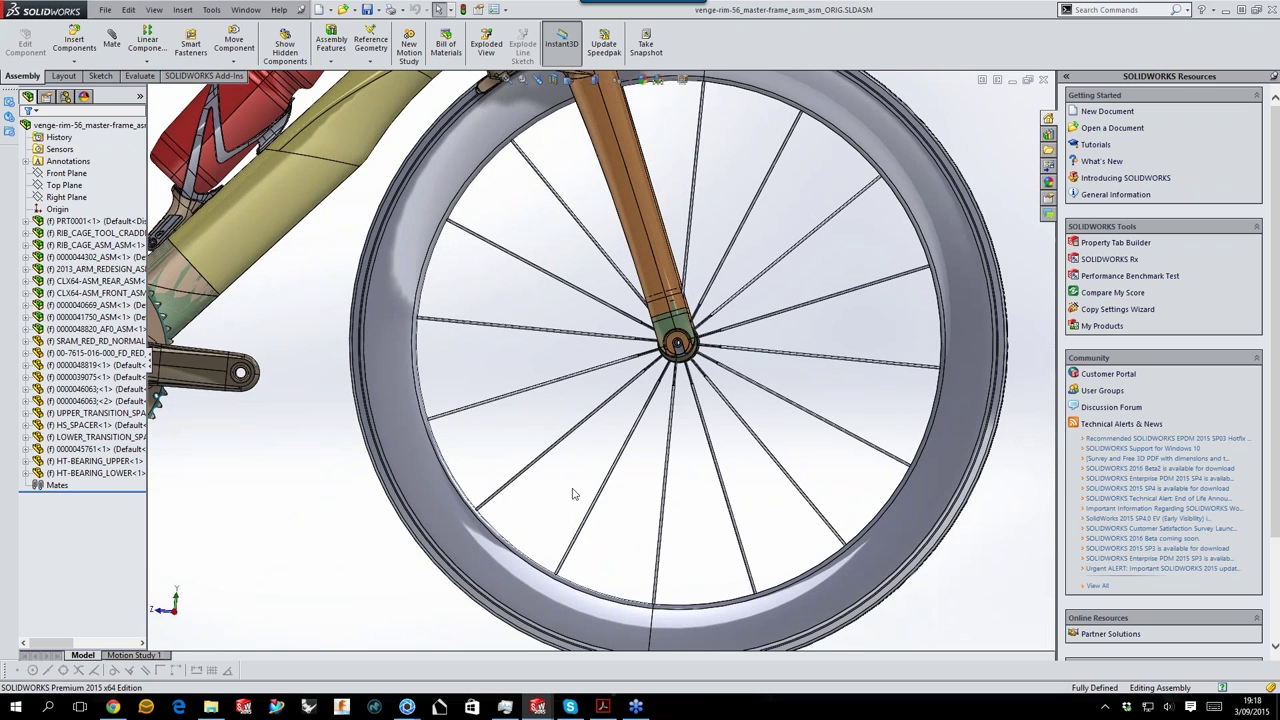
# Examine the bike assembly's rear wheel, chainset, derailleur area and water bottles close up.
pyautogui.scroll(2, 570, 505)
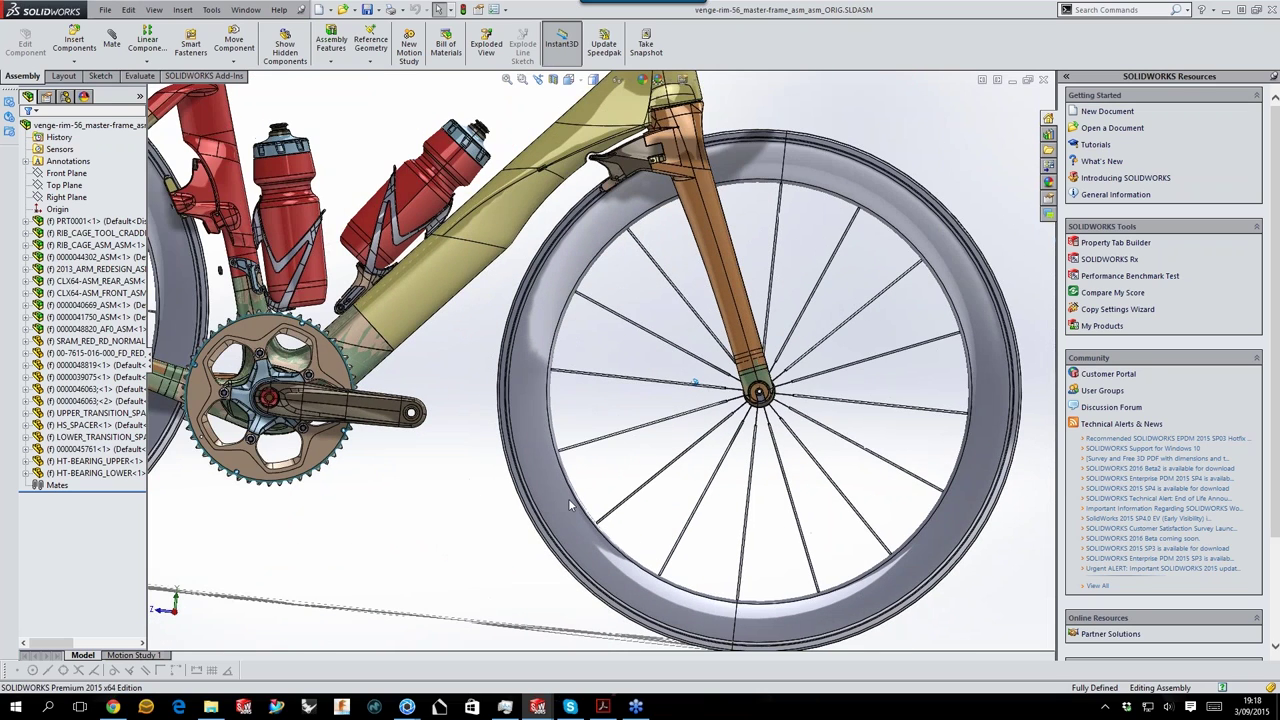
pyautogui.scroll(3, 568, 498)
pyautogui.scroll(-2, 571, 505)
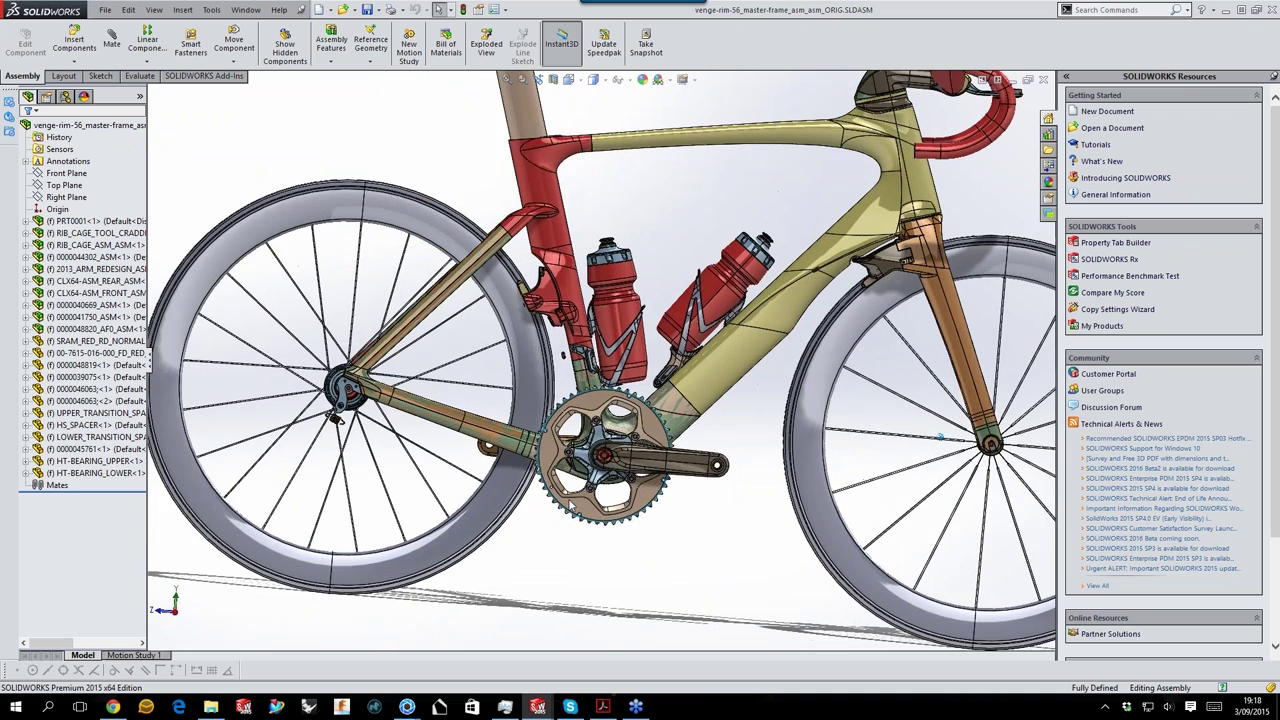
pyautogui.scroll(-2, 569, 505)
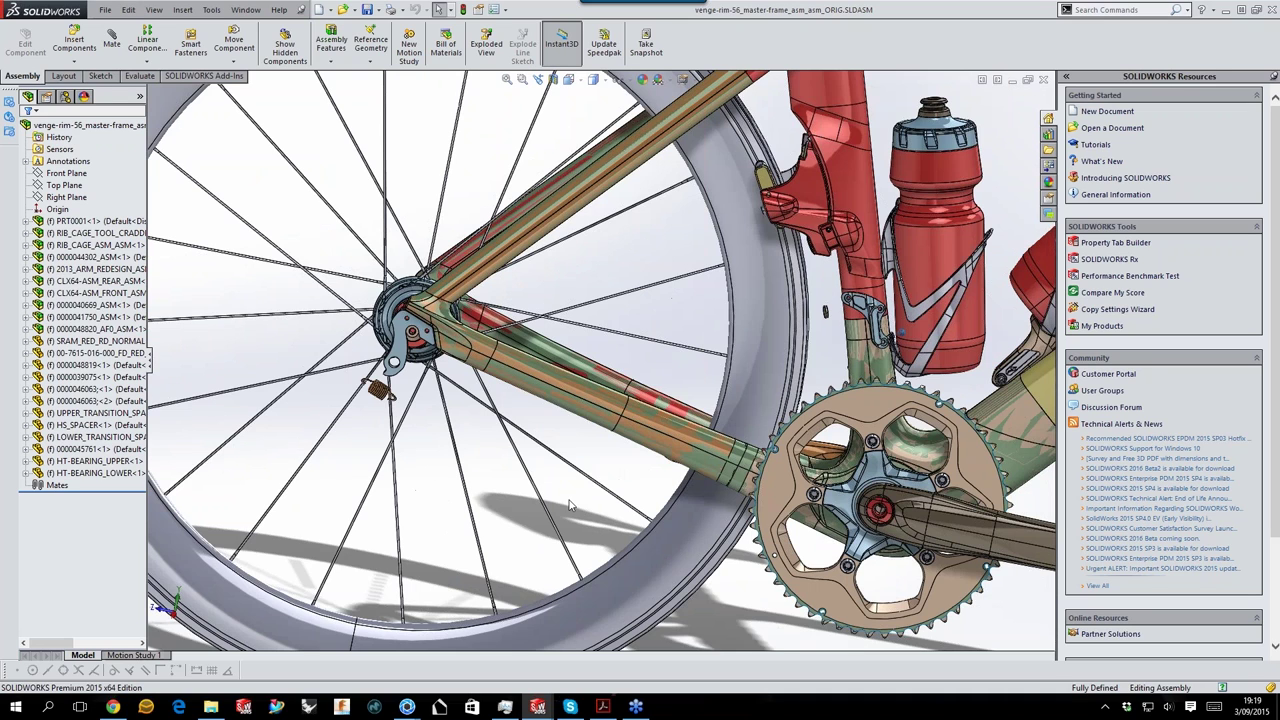
pyautogui.press('Left')
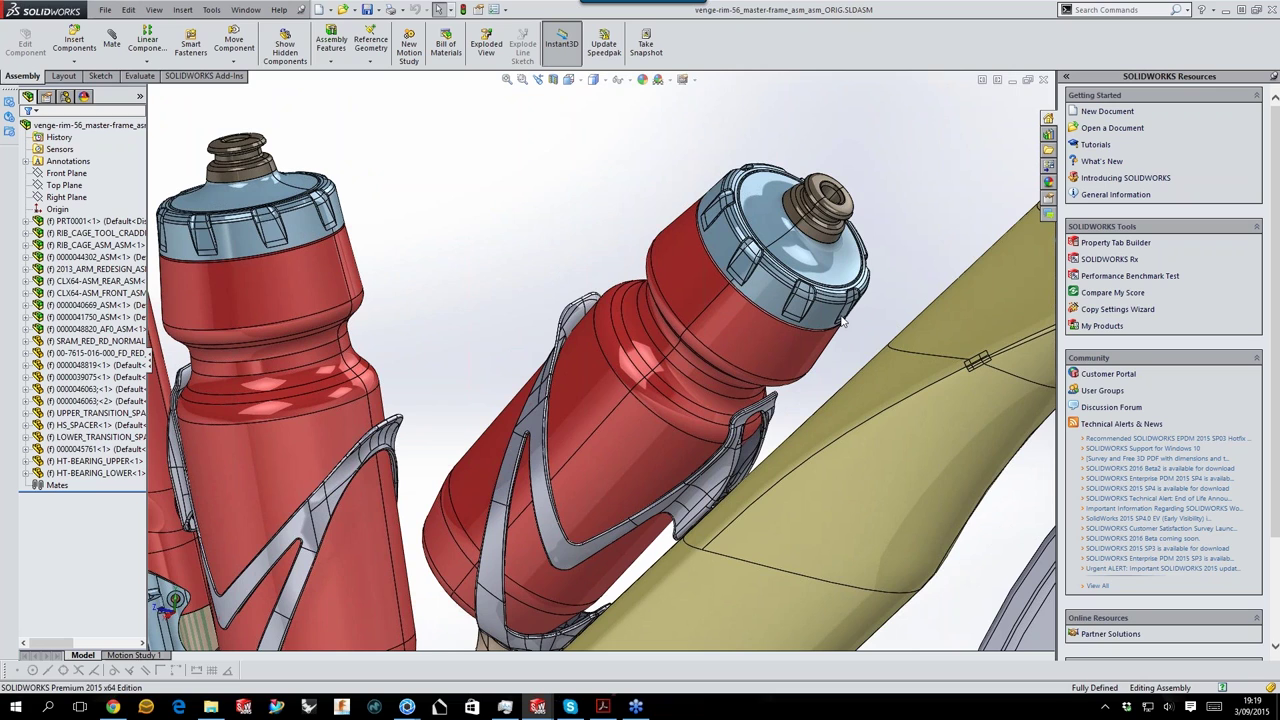
# Switch to Chrome, inspect the frame and water bottles in the online 360 viewer, and minimize the browser.
pyautogui.click(113, 708)
pyautogui.moveTo(872, 462); pyautogui.dragTo(606, 374)
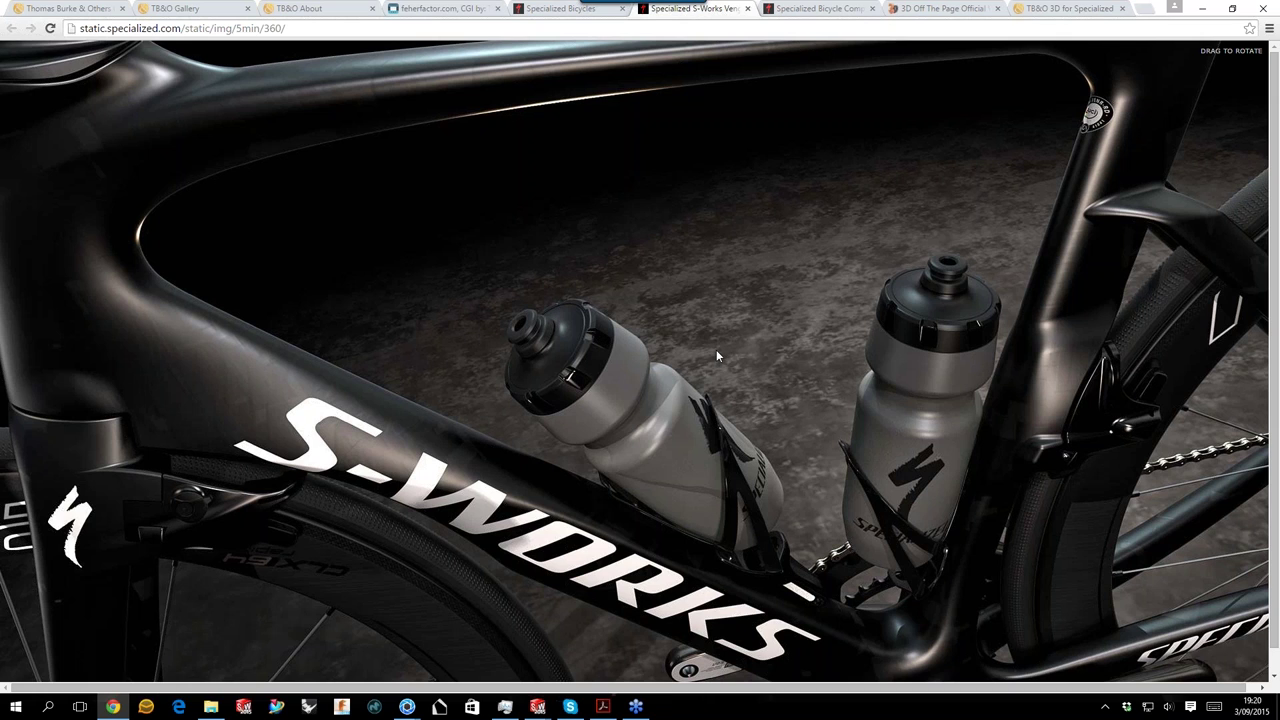
pyautogui.scroll(-4, 717, 351)
pyautogui.click(1207, 13)
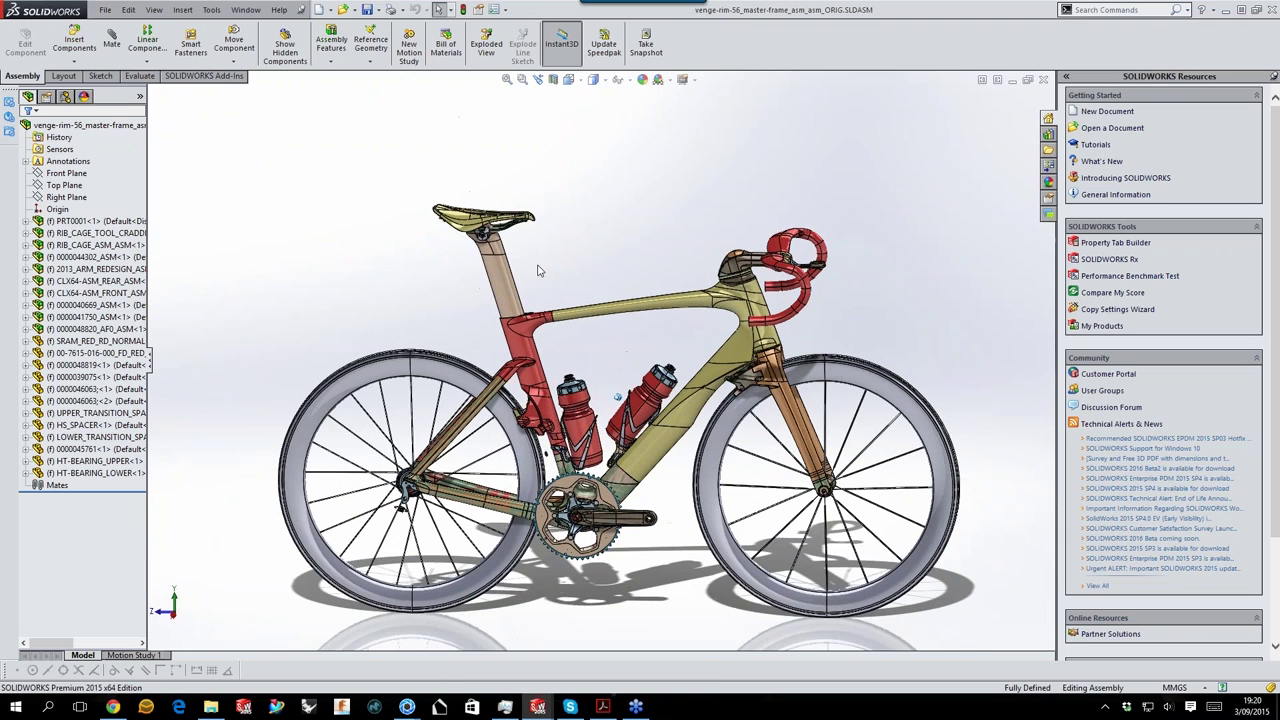
# Minimize the ORIG bike assembly and maximize the venge-rim-56_master-frame_asm_asm assembly.
pyautogui.click(1013, 81)
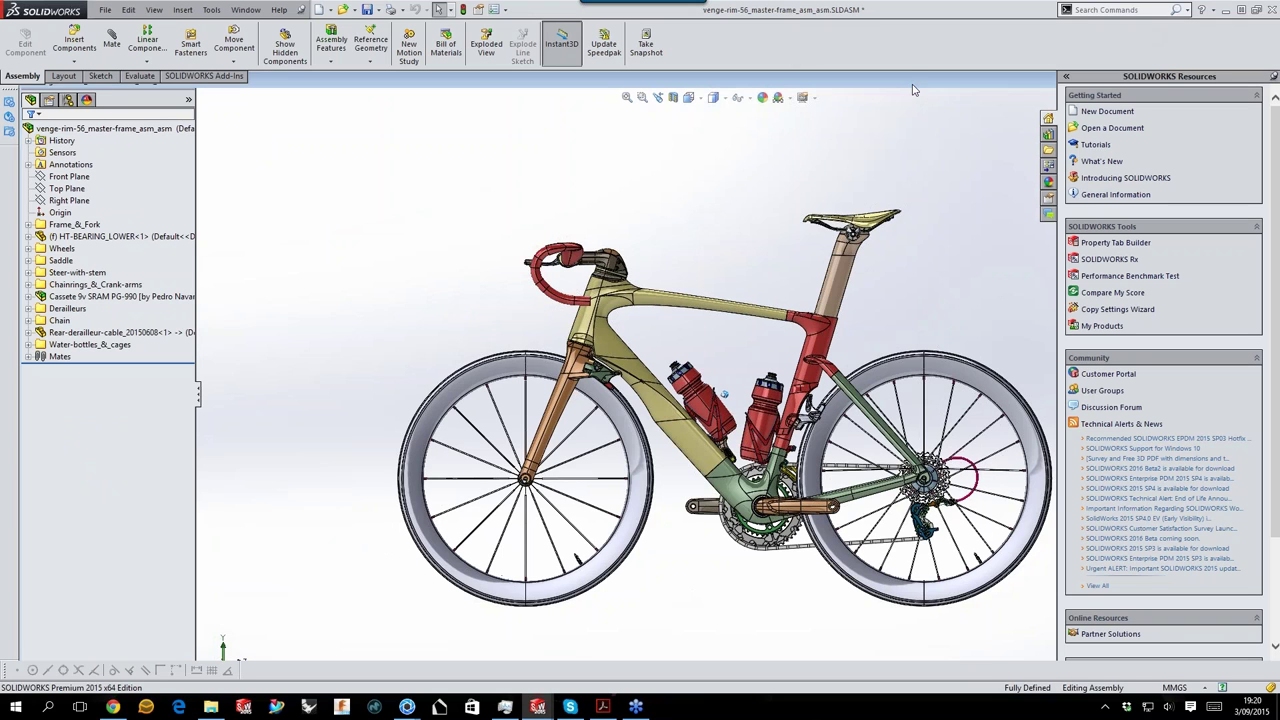
pyautogui.doubleClick(981, 83)
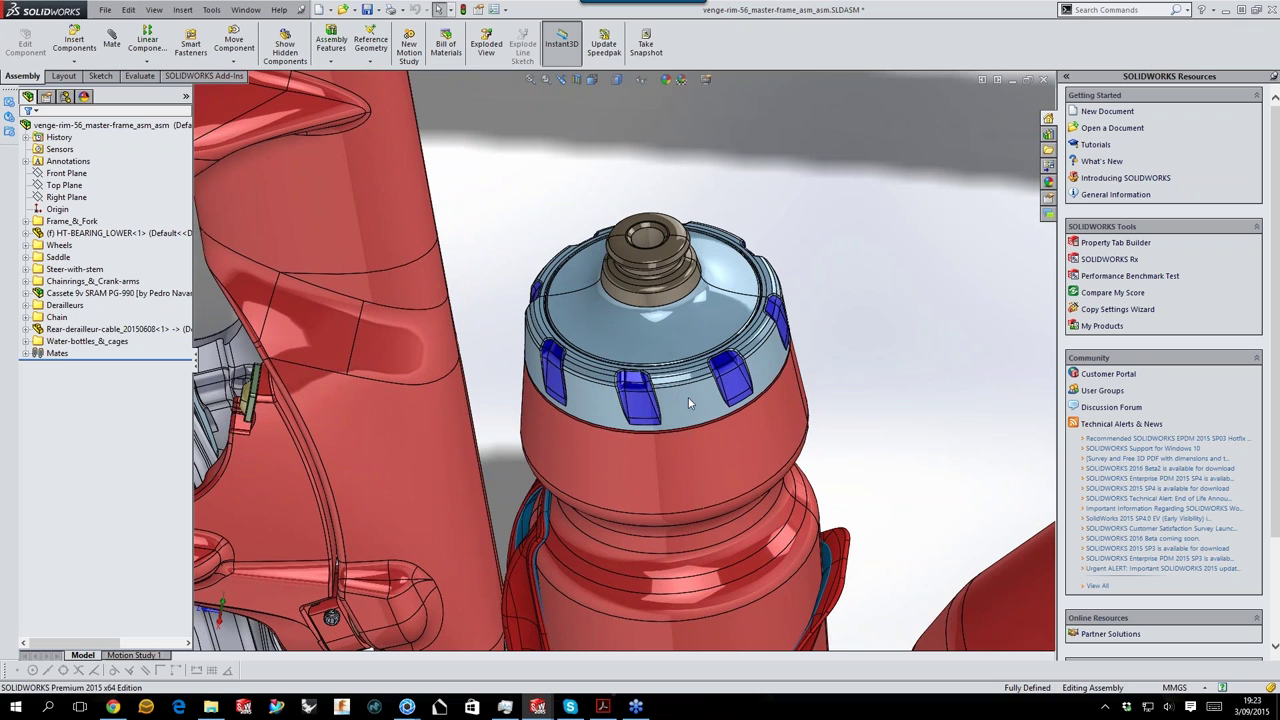
# Open the water bottle's BIG_MOUTH_CAP_FINAL part from the bike assembly in its own window.
pyautogui.press('Down')
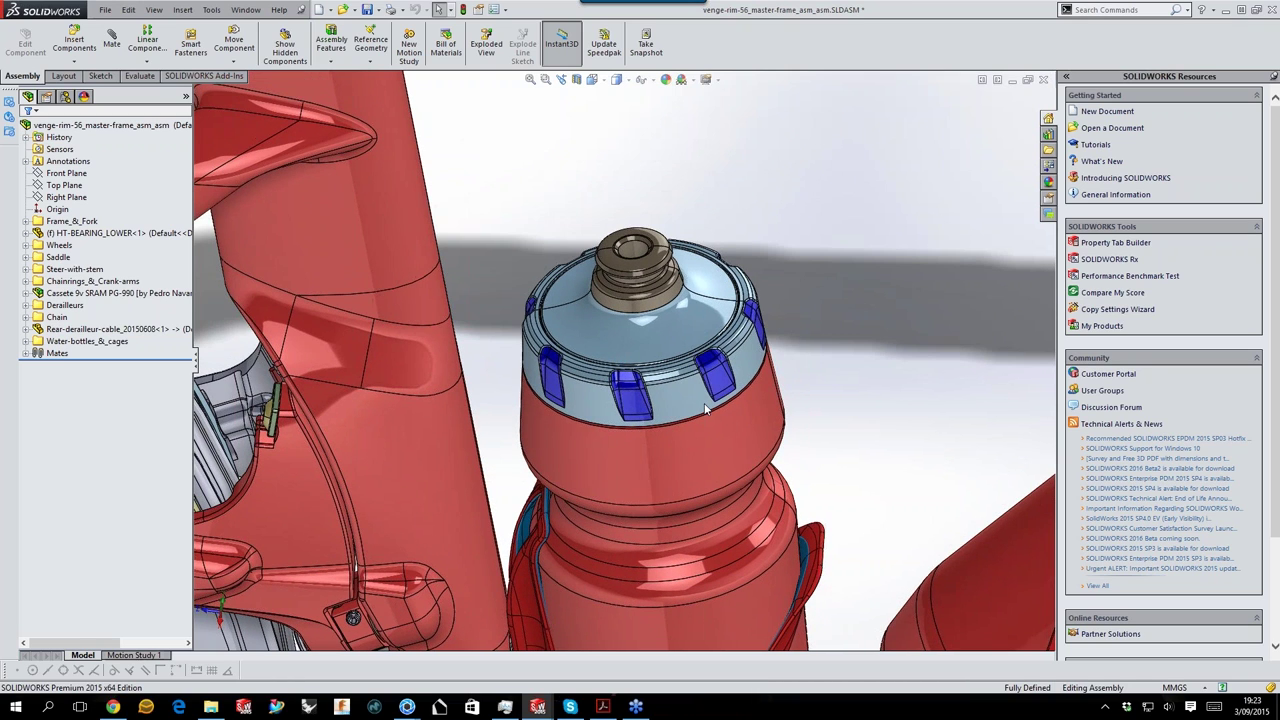
pyautogui.click(675, 397)
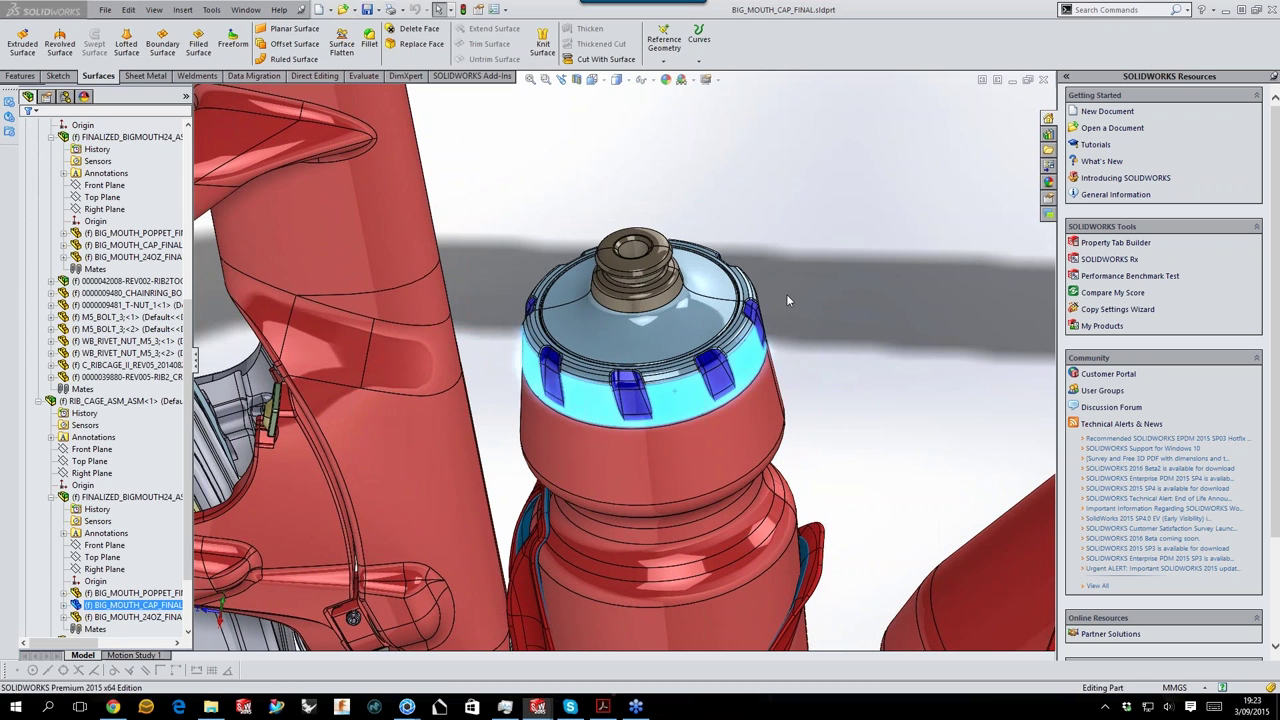
pyautogui.click(642, 356)
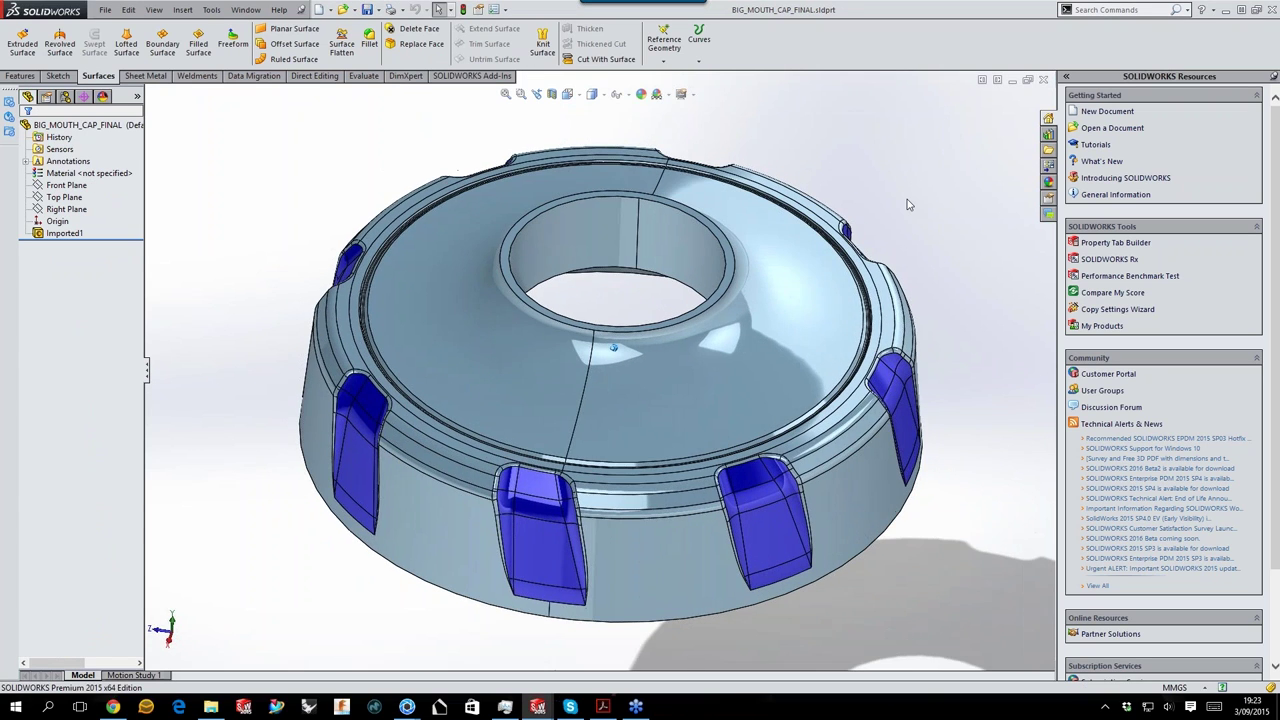
# Examine the bottle cap and its blue-coloured grip recesses from below, above and in isometric view.
pyautogui.click(64, 233)
pyautogui.click(224, 190)
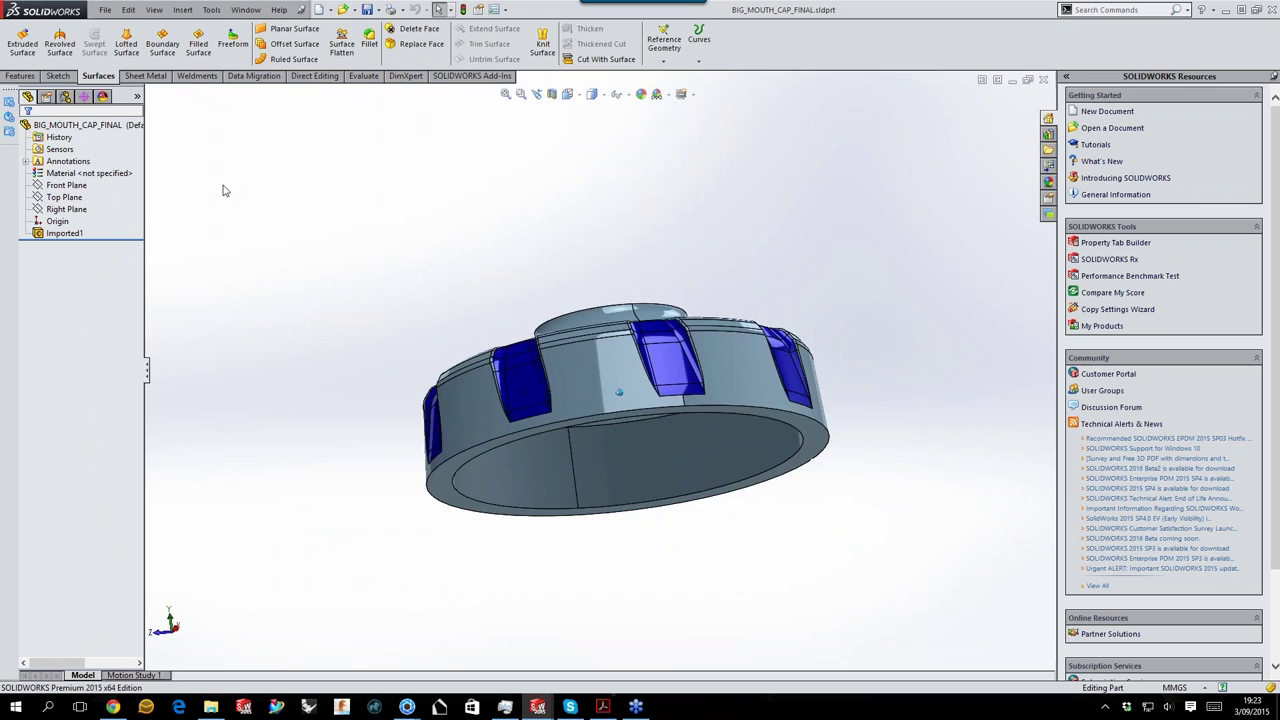
pyautogui.press('f')
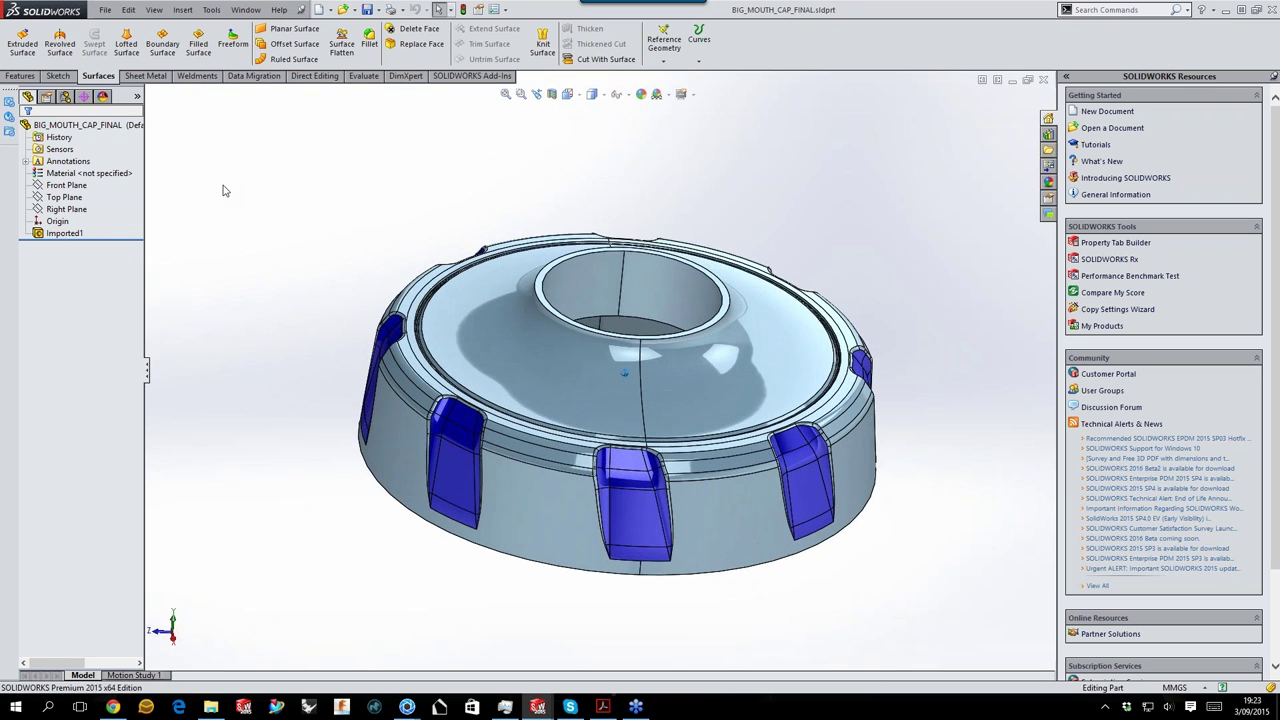
pyautogui.hotkey('ctrl', '7')
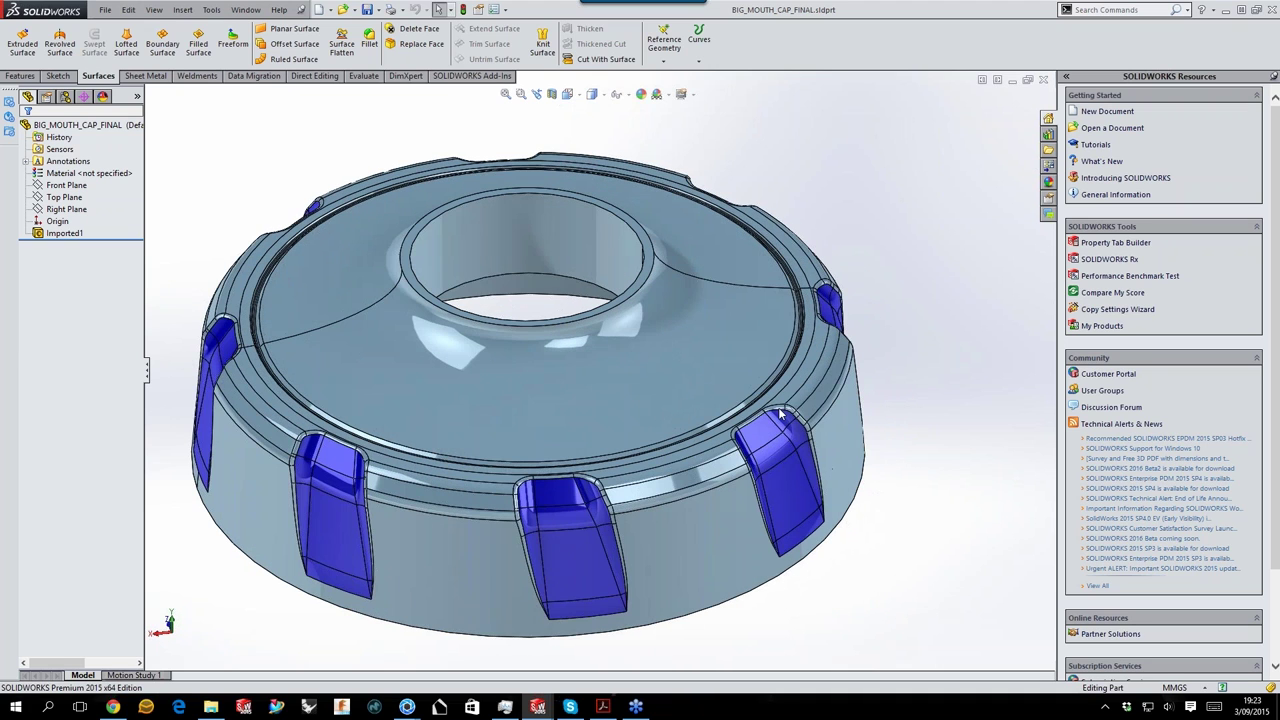
pyautogui.press('Left')
pyautogui.keyDown('ctrl'); pyautogui.moveTo(707, 447); pyautogui.dragTo(721, 456, button='middle'); pyautogui.keyUp('ctrl')
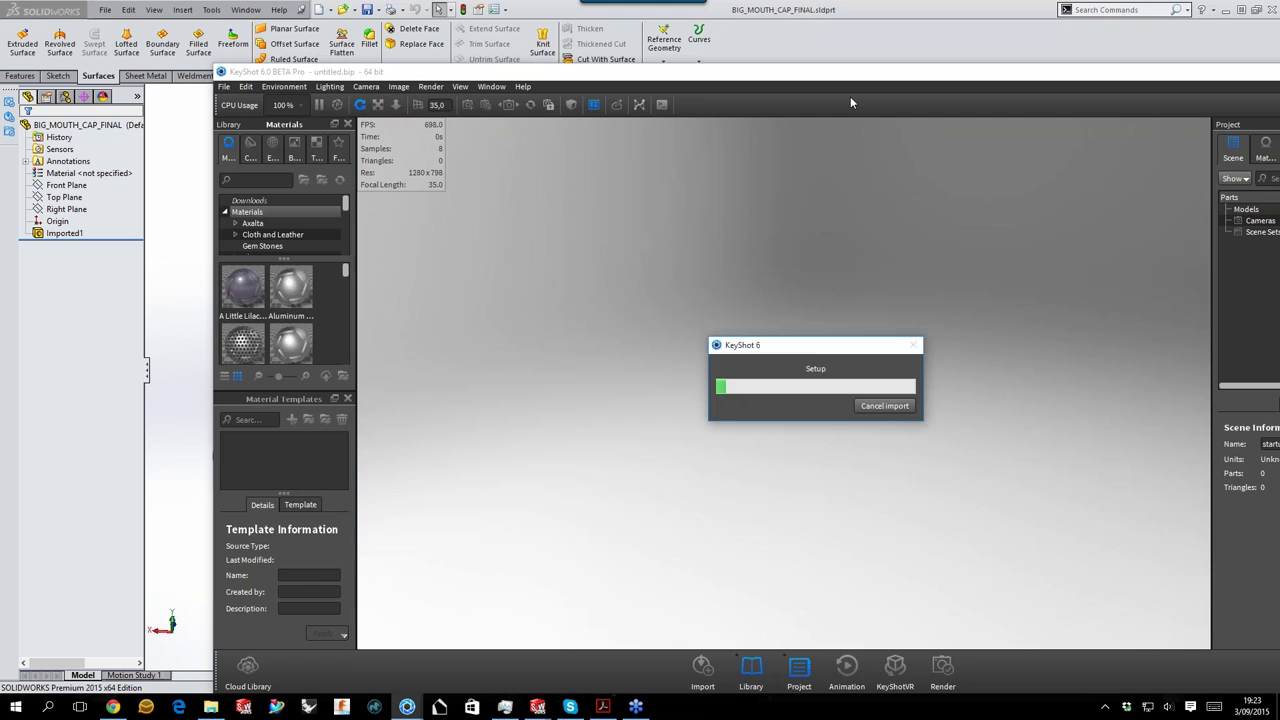
# Bring the KeyShot window fully into view and expand the imported bottle cap model to inspect its two colour-separated parts.
pyautogui.moveTo(926, 74); pyautogui.dragTo(775, 68)
pyautogui.moveTo(770, 241); pyautogui.dragTo(770, 241)
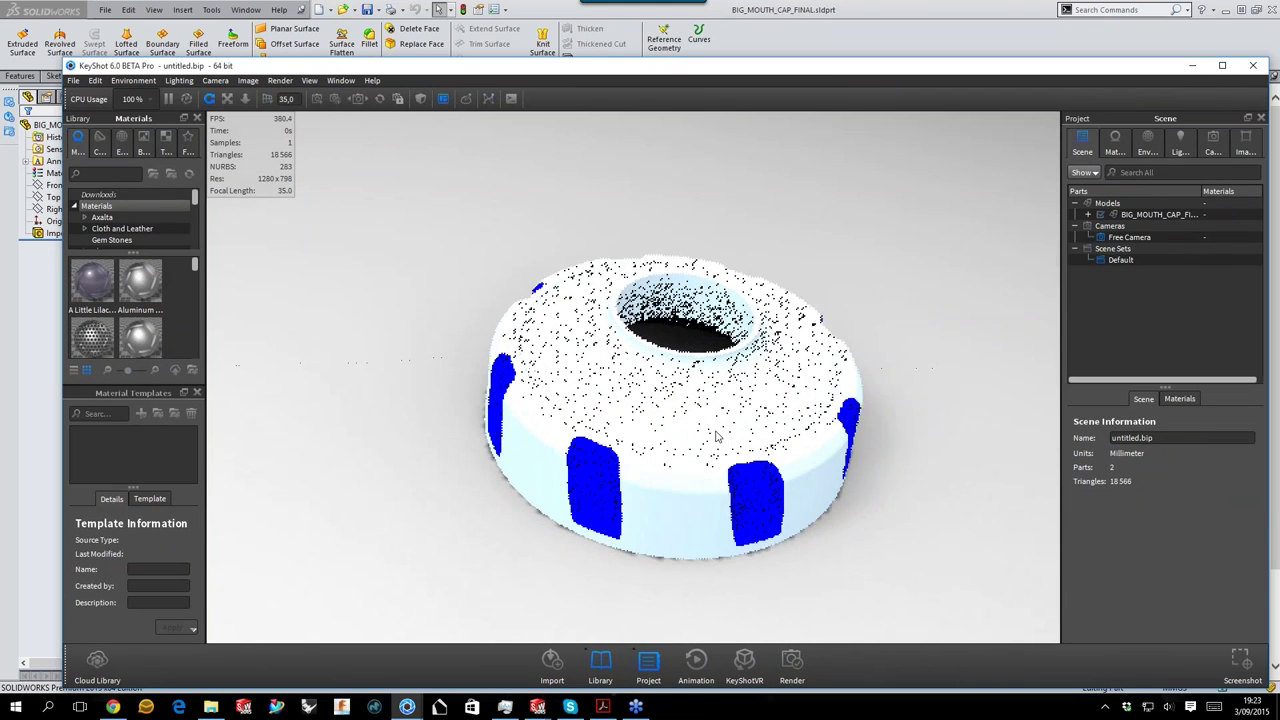
pyautogui.click(1088, 216)
pyautogui.click(1102, 226)
pyautogui.click(1170, 238)
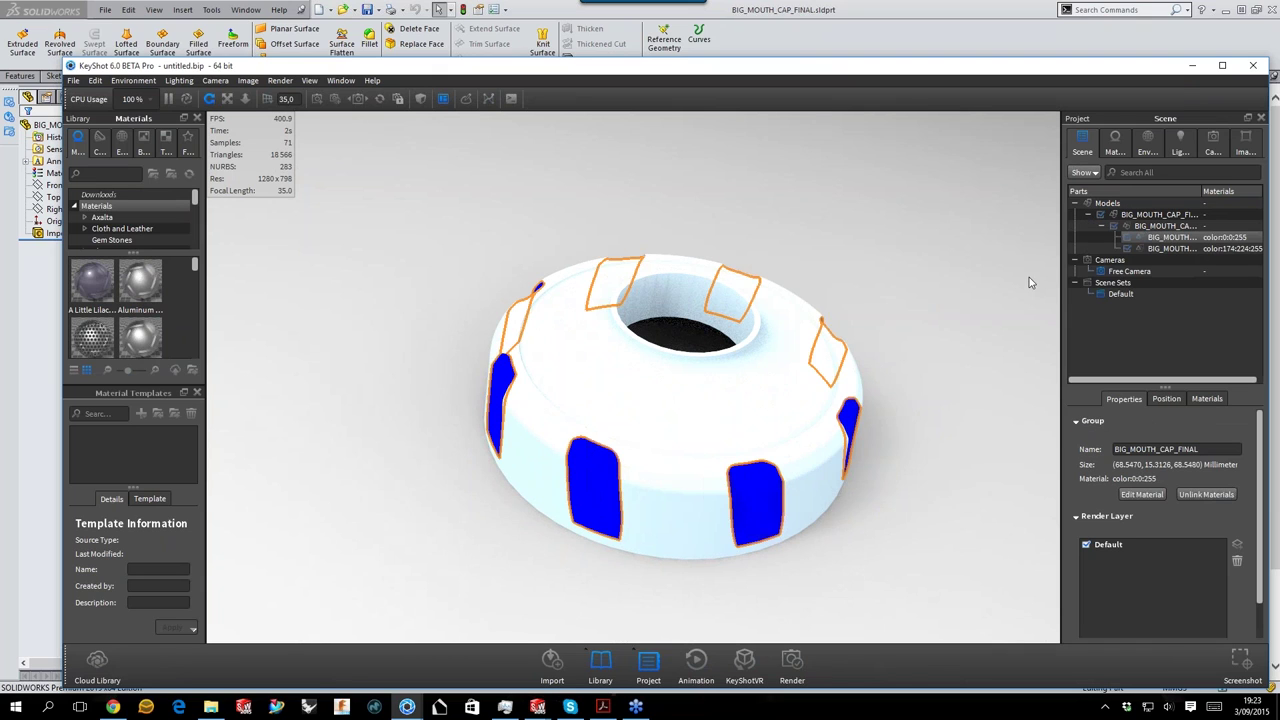
pyautogui.click(1185, 248)
pyautogui.click(1172, 239)
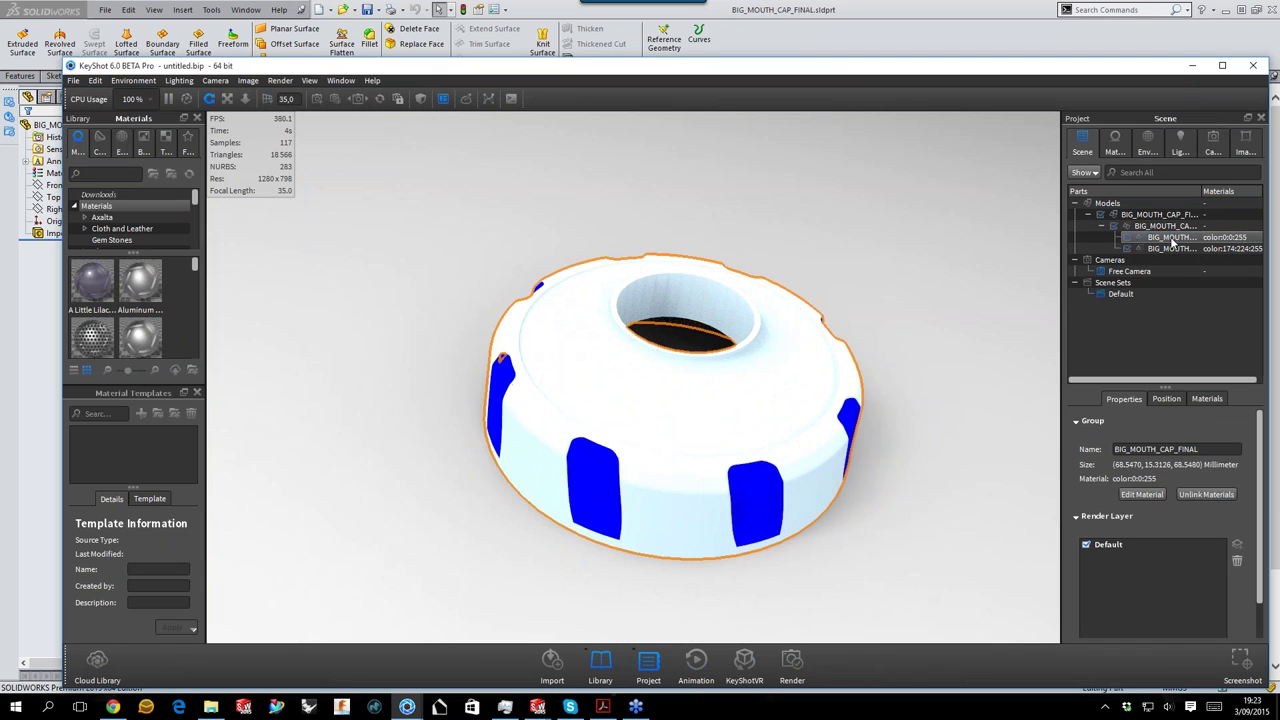
pyautogui.click(903, 291)
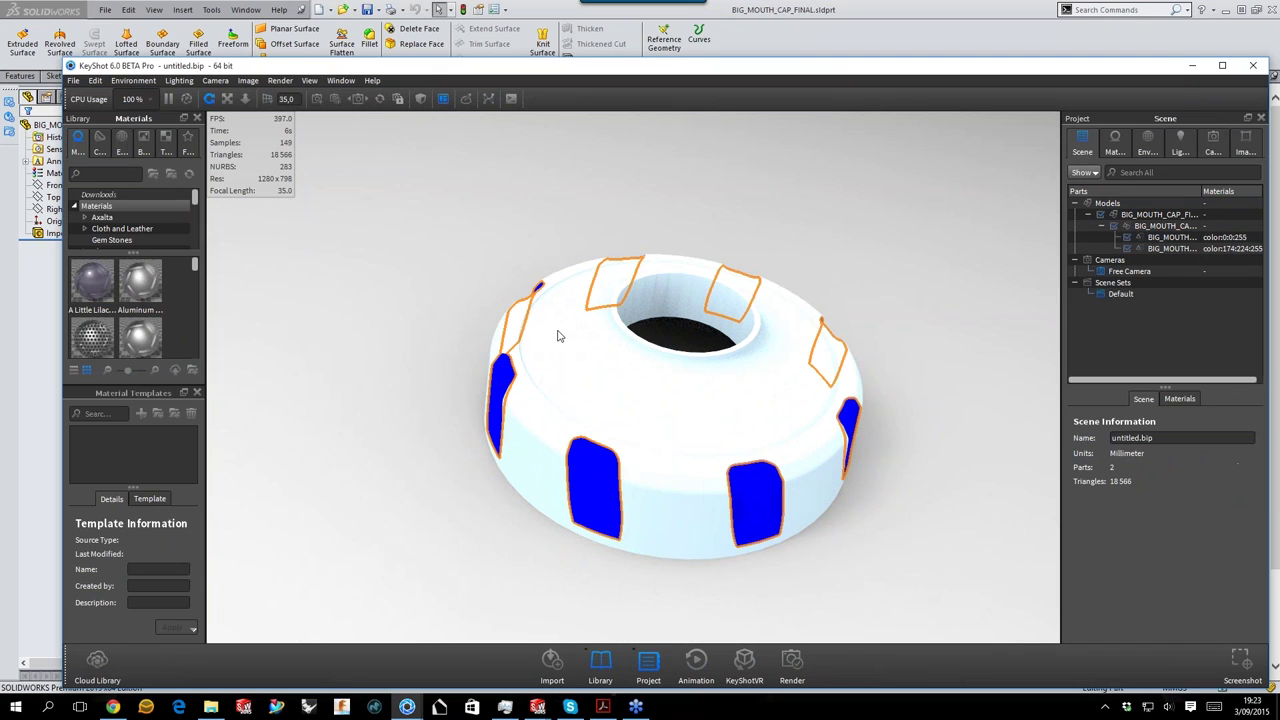
# Apply the Axalta material Amazing Grape to the cap body and Blazing Copper to the grip recesses.
pyautogui.click(103, 218)
pyautogui.moveTo(141, 279); pyautogui.dragTo(597, 420)
pyautogui.scroll(-2, 100, 300)
pyautogui.moveTo(103, 296); pyautogui.dragTo(748, 440)
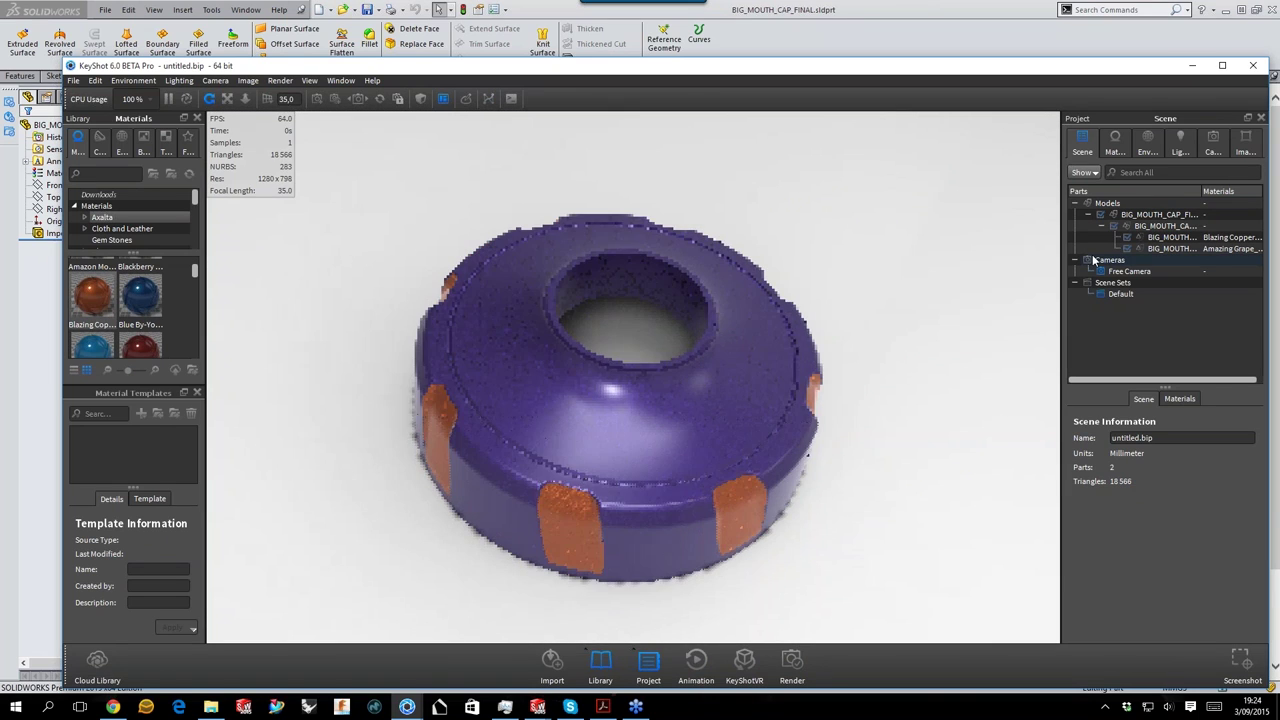
# Close KeyShot and discard the changes to the bottle cap scene.
pyautogui.click(1253, 66)
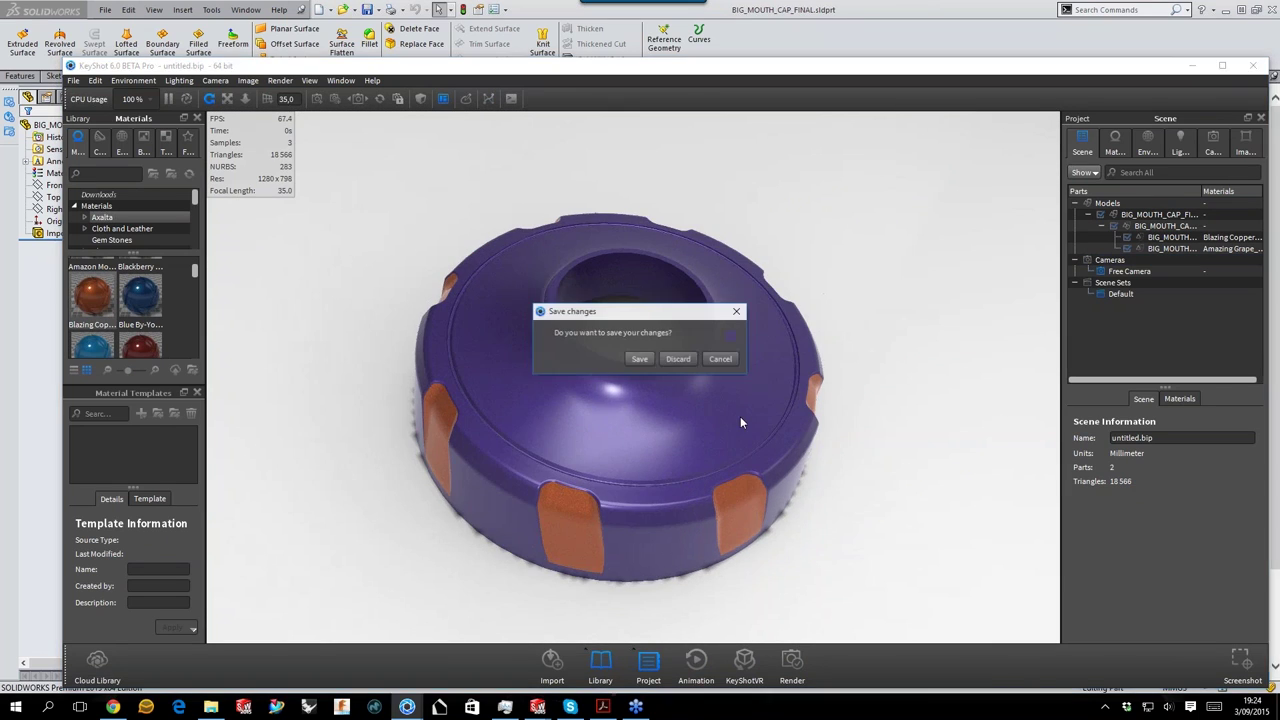
pyautogui.click(678, 360)
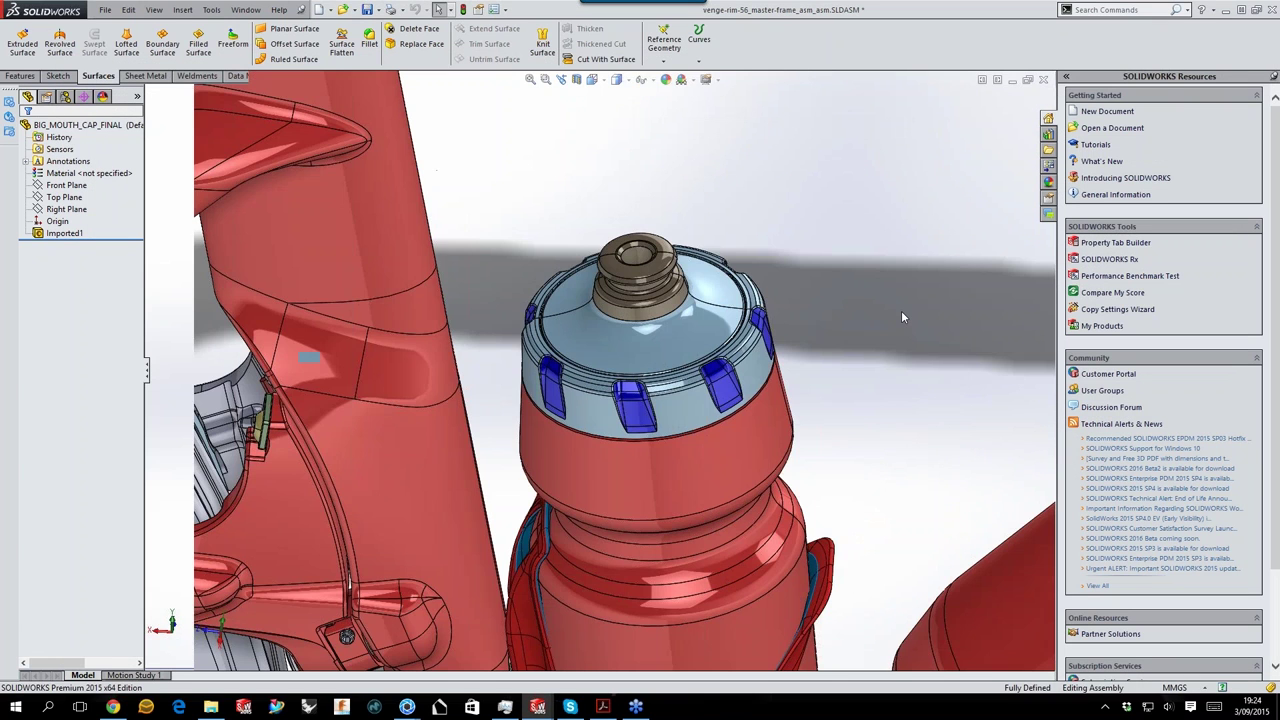
# Switch to Chrome, view the bottle cages without bottles in the online 360 viewer, and minimize the browser.
pyautogui.moveTo(121, 708)
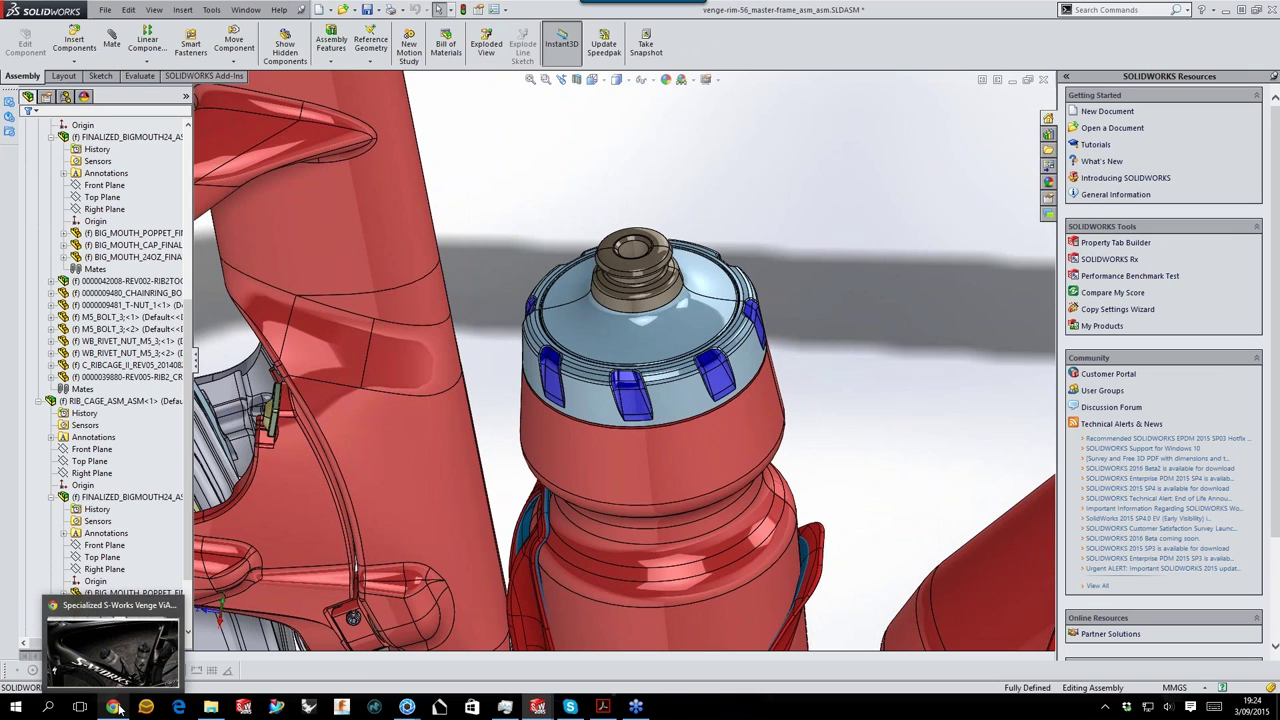
pyautogui.click(119, 708)
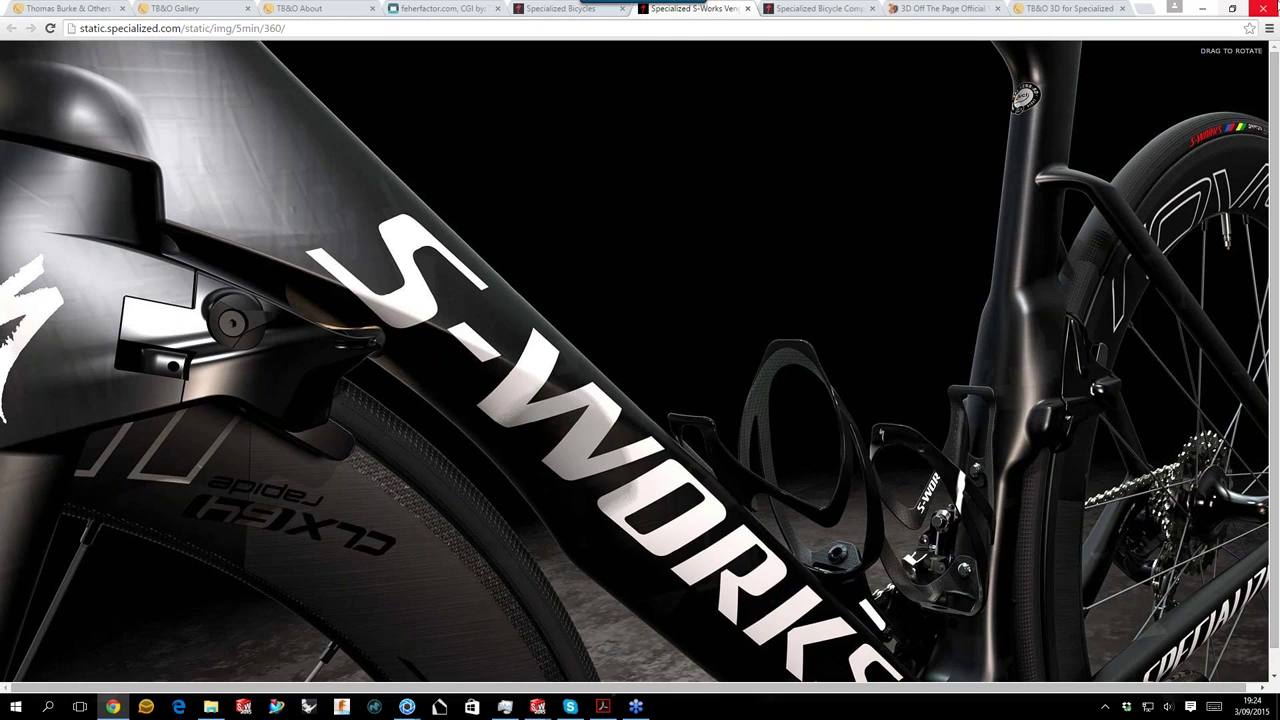
pyautogui.click(1205, 7)
# Open the water bottle cage part C_RIBCAGE_II_REV05_20140821 from the bike assembly and rotate it into view.
pyautogui.scroll(1, 743, 328)
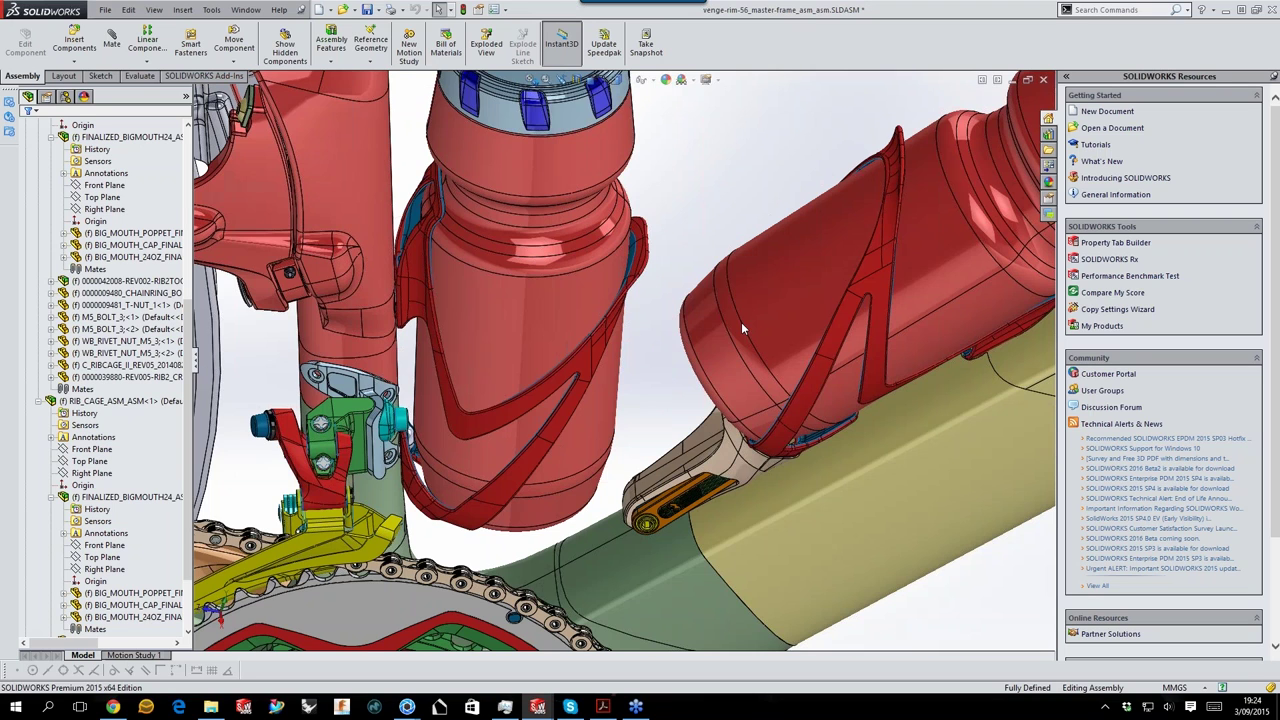
pyautogui.moveTo(741, 322); pyautogui.dragTo(700, 302, button='middle')
pyautogui.scroll(-2, 700, 302)
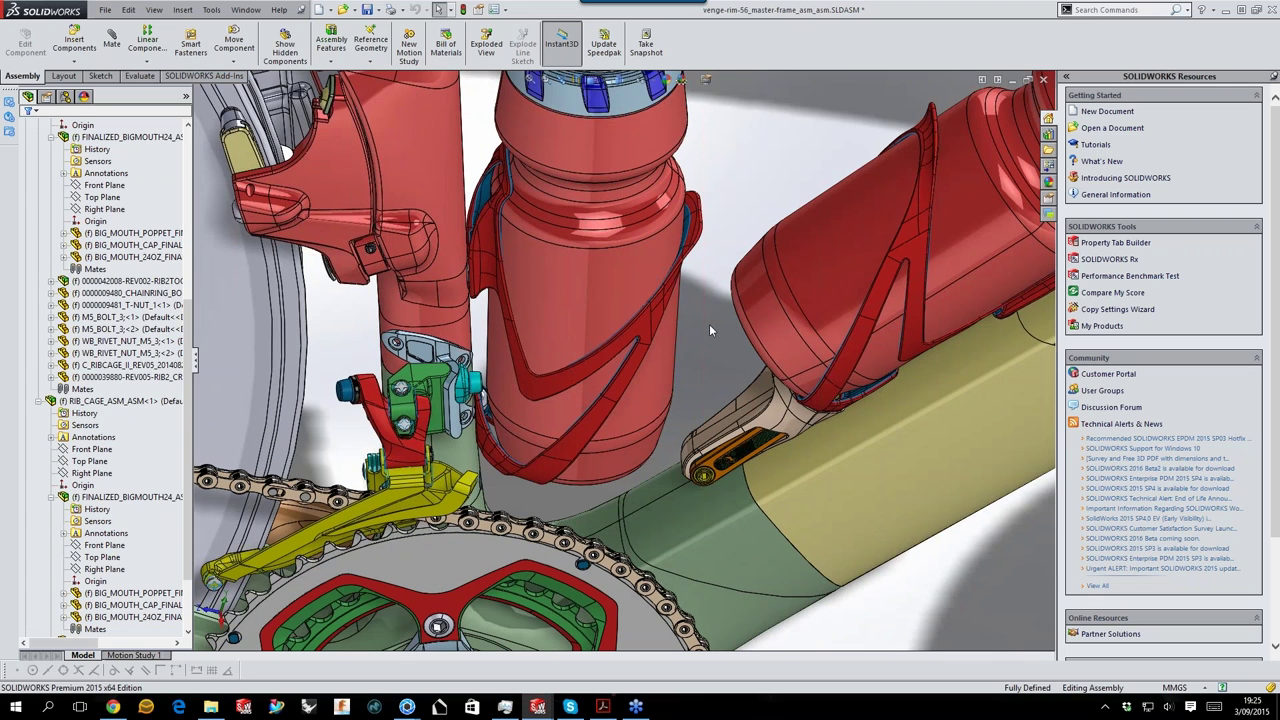
pyautogui.moveTo(709, 324); pyautogui.dragTo(643, 332, button='middle')
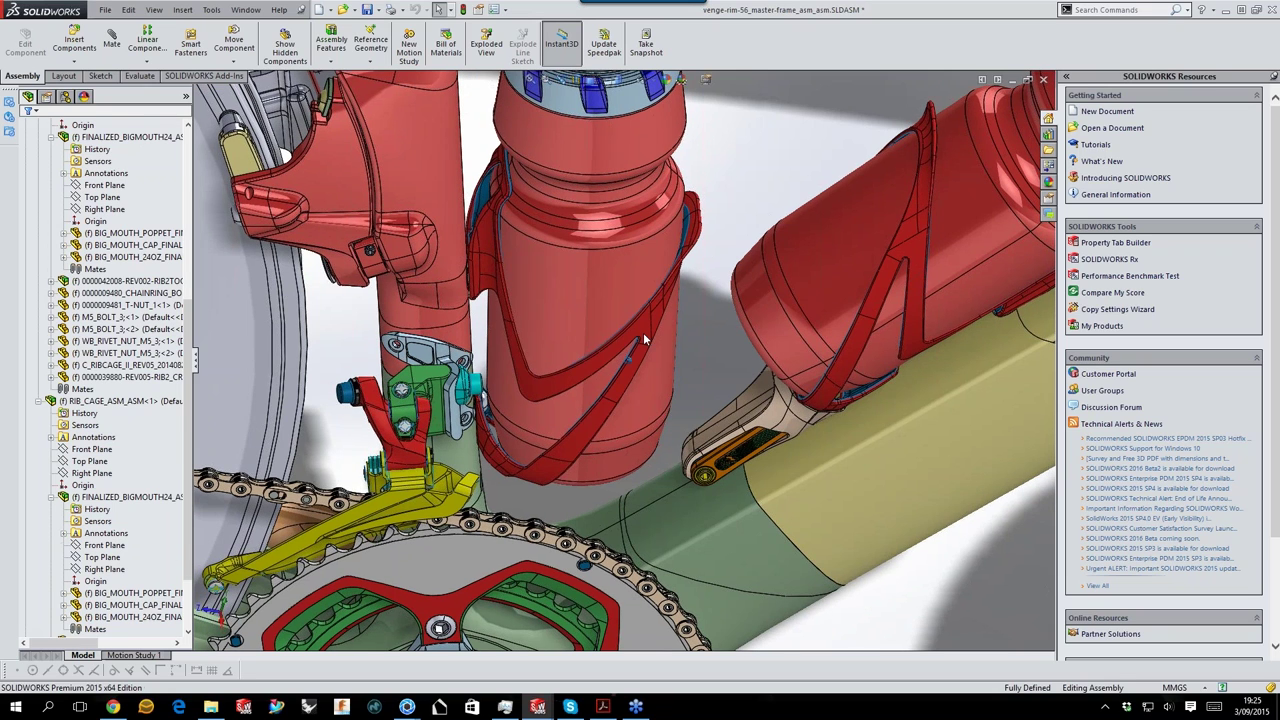
pyautogui.click(643, 332)
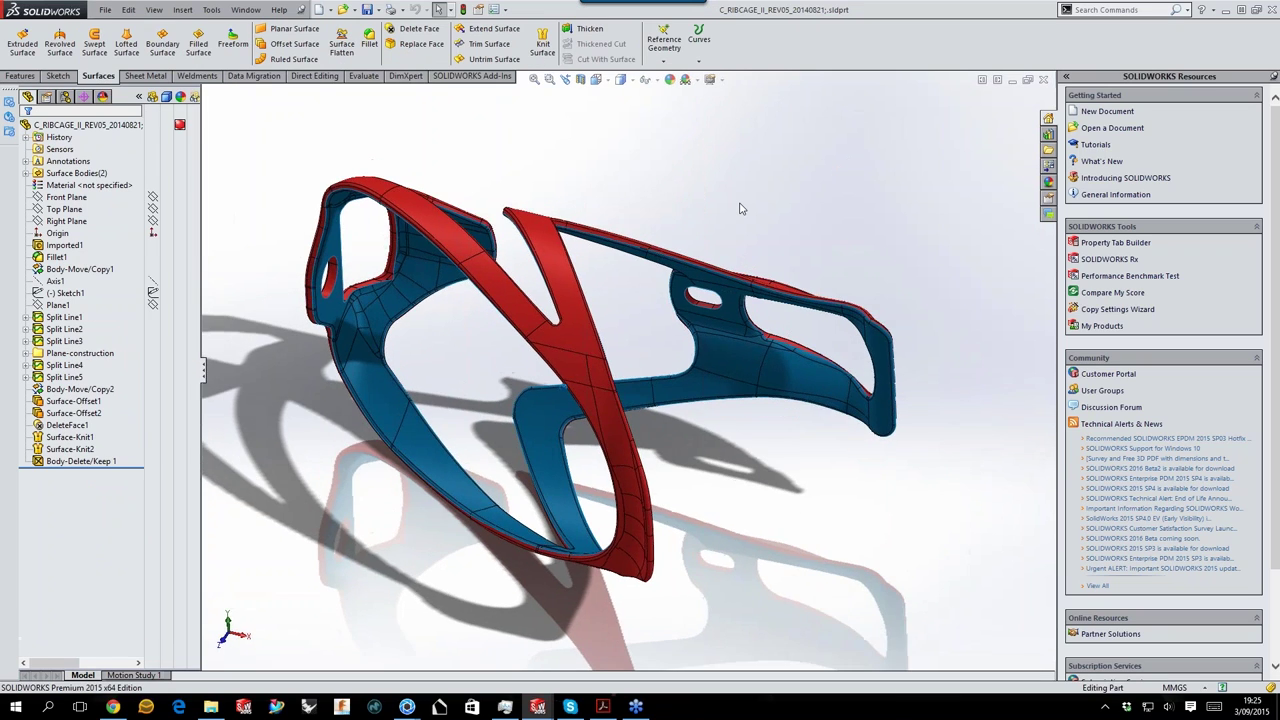
pyautogui.moveTo(740, 208); pyautogui.dragTo(636, 365, button='middle')
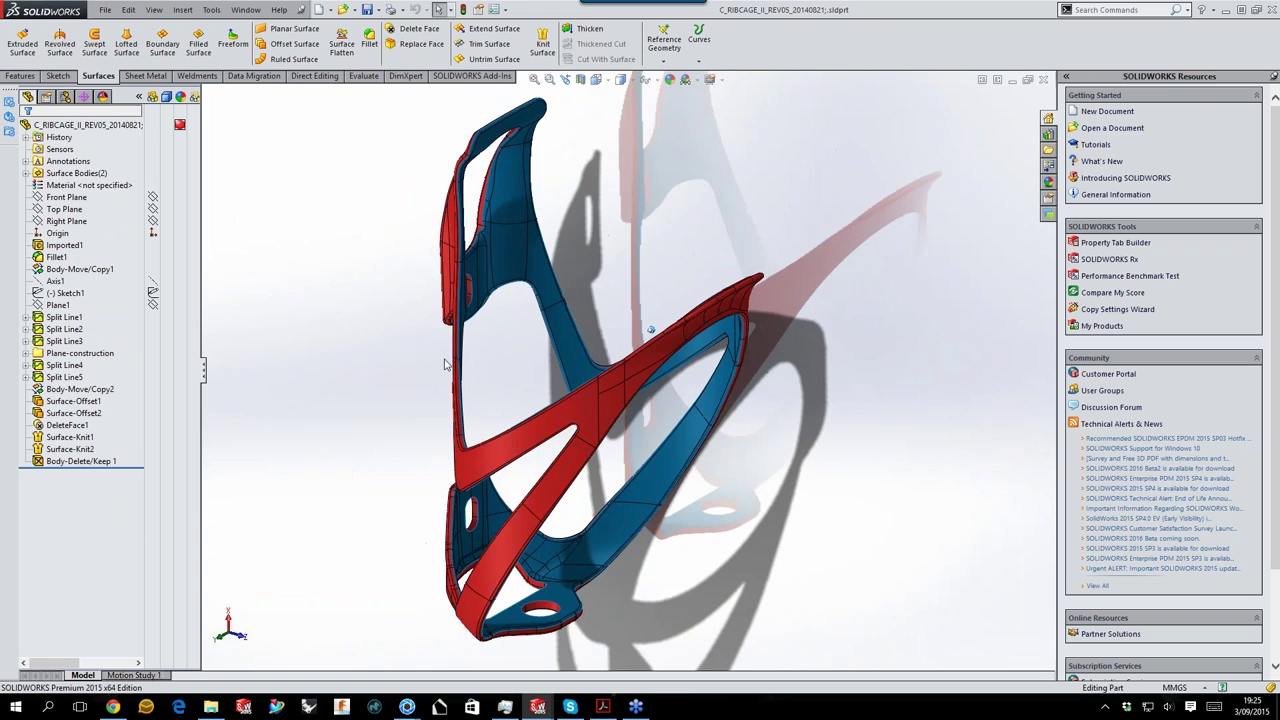
# Roll the bottle cage's feature history back to just after Imported1 and examine the imported body.
pyautogui.moveTo(110, 468); pyautogui.dragTo(117, 254)
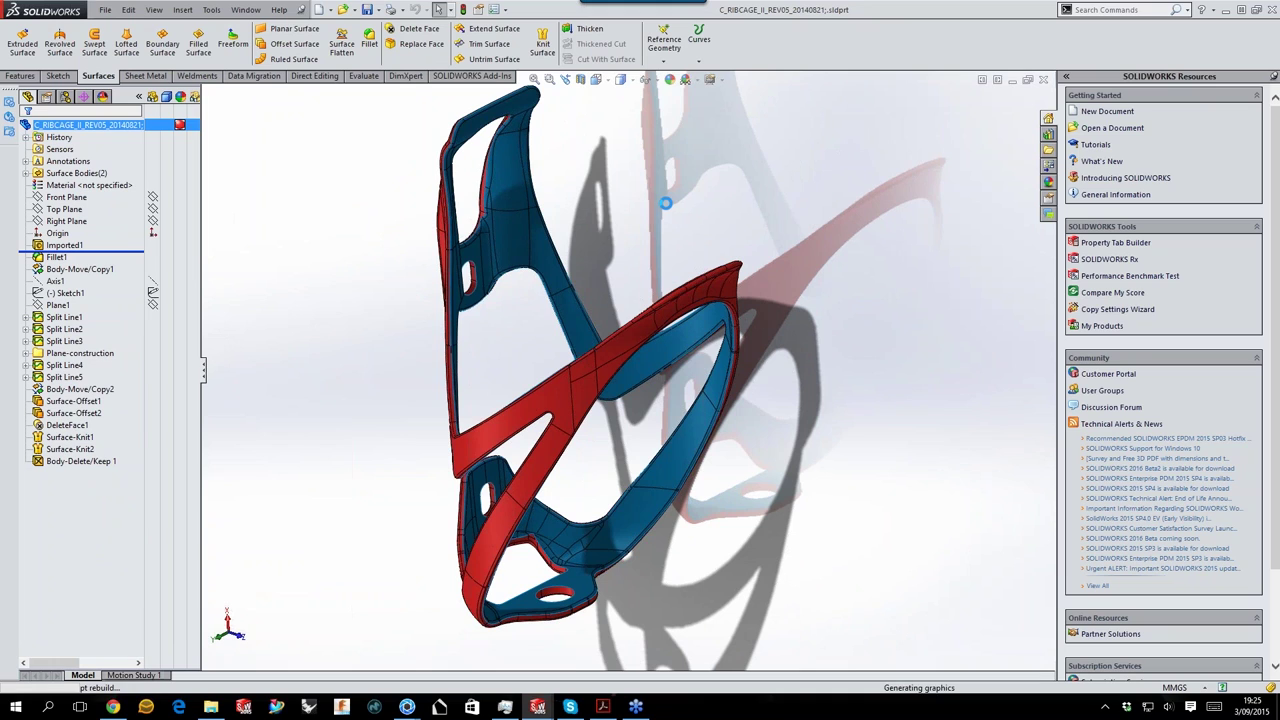
pyautogui.moveTo(420, 430); pyautogui.dragTo(481, 433, button='middle')
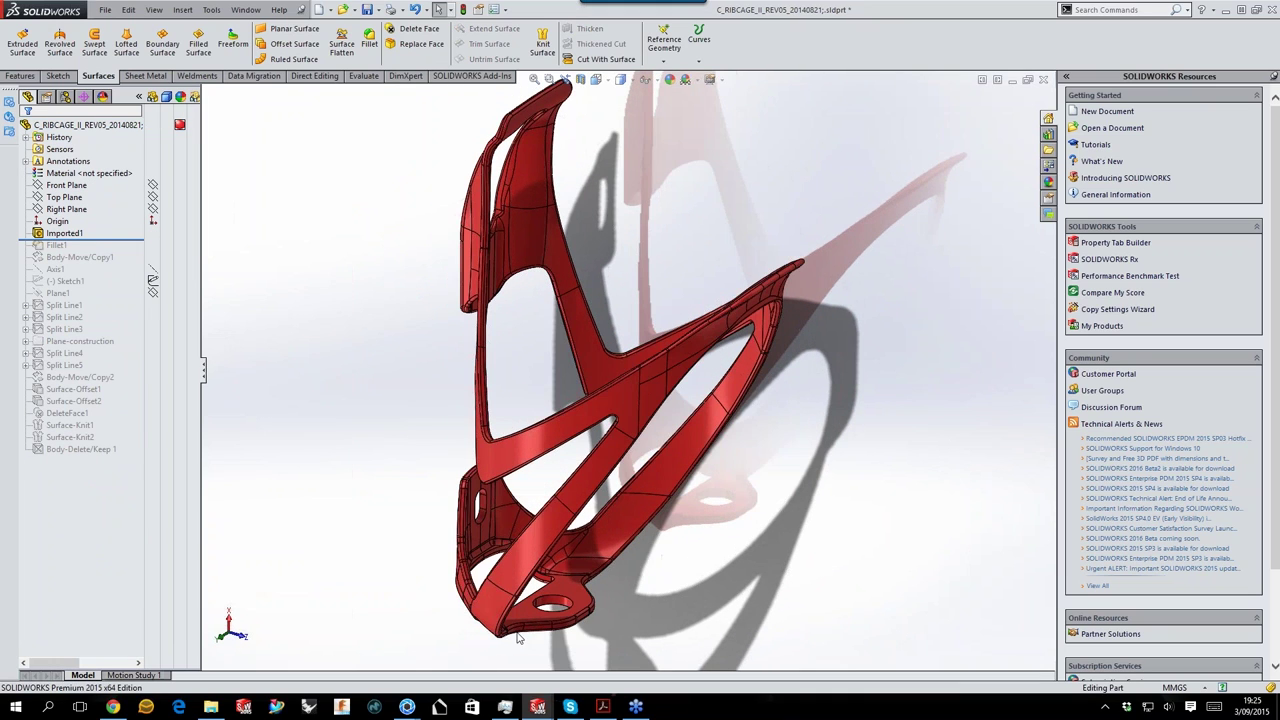
pyautogui.moveTo(839, 358); pyautogui.dragTo(772, 235, button='middle')
pyautogui.moveTo(824, 290); pyautogui.dragTo(120, 240, button='middle')
# Roll the cage's history forward past Body-Delete/Keep 1, examine its coloured surfaces and dismiss the unsaved document notification.
pyautogui.moveTo(120, 240); pyautogui.dragTo(120, 455)
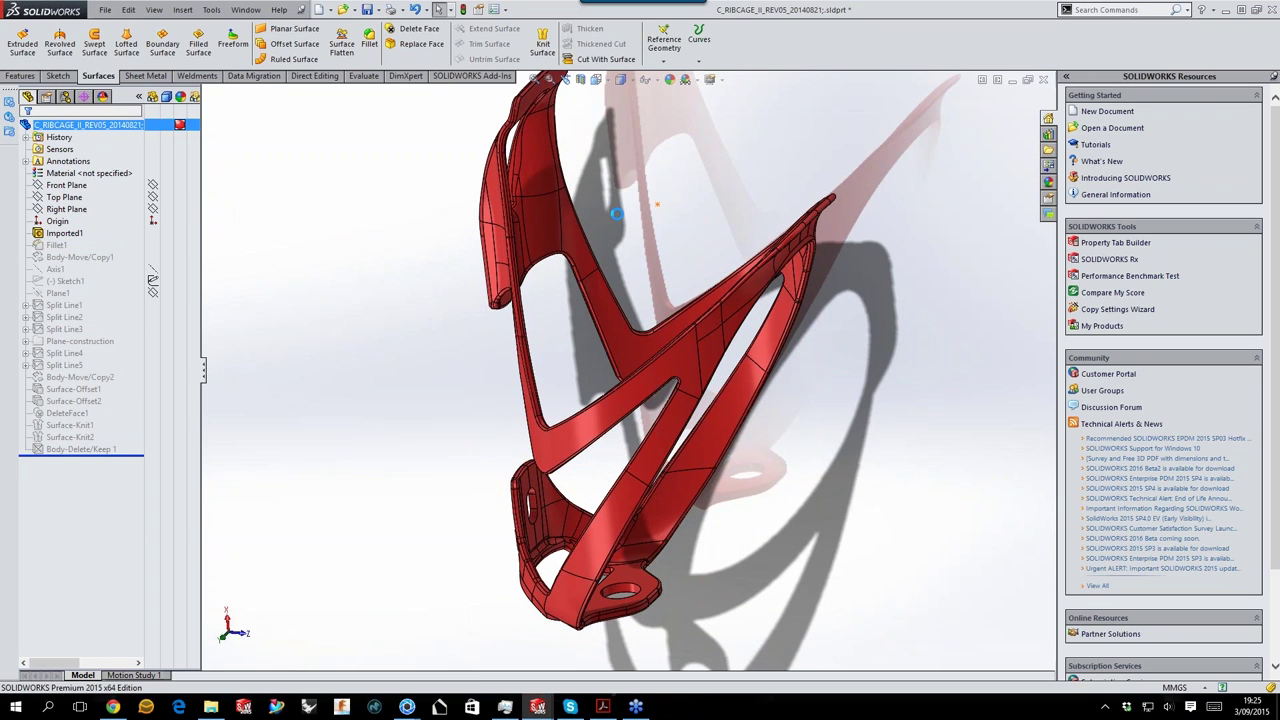
pyautogui.moveTo(843, 359); pyautogui.dragTo(652, 222, button='middle')
pyautogui.scroll(-10, 650, 218)
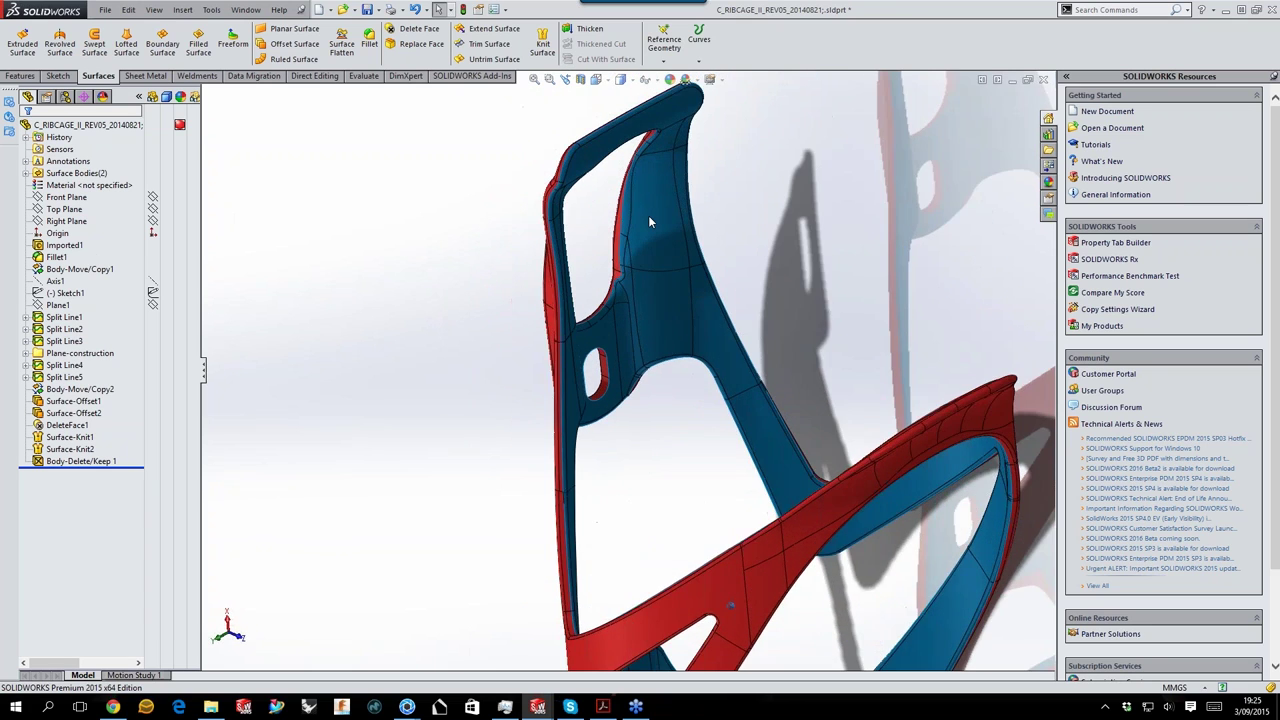
pyautogui.keyDown('ctrl'); pyautogui.moveTo(672, 110); pyautogui.dragTo(666, 197, button='middle'); pyautogui.keyUp('ctrl')
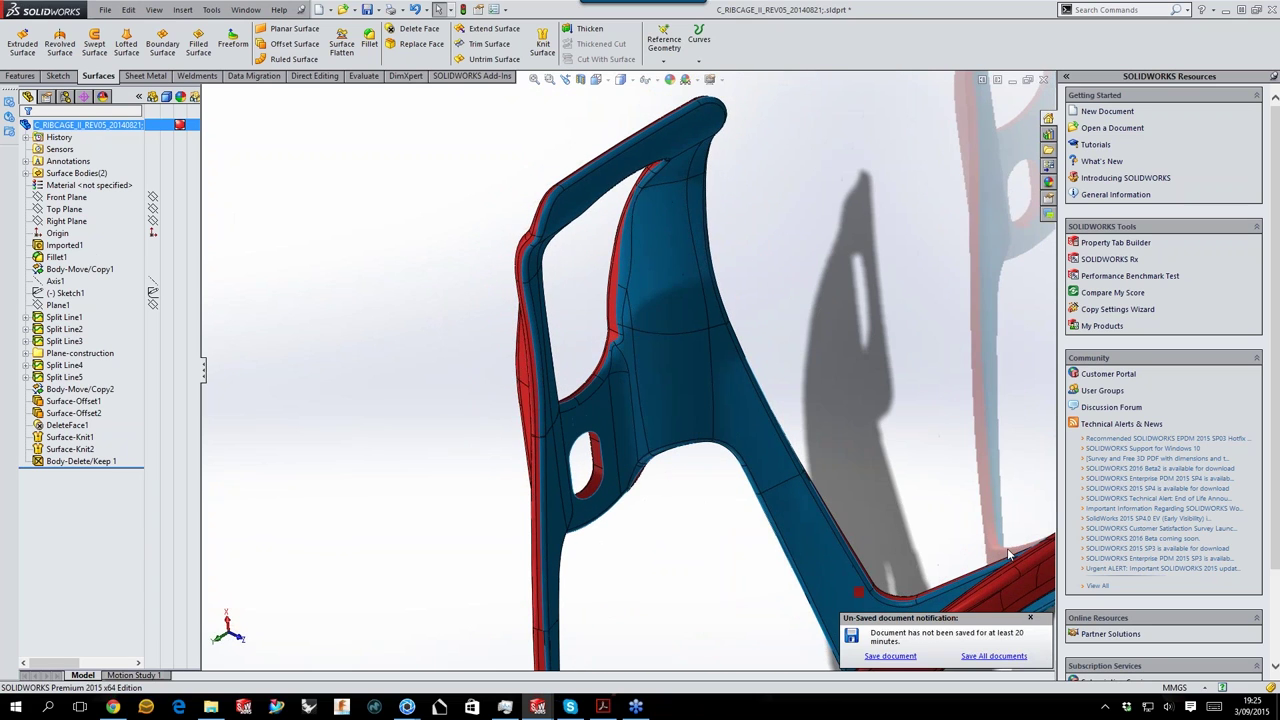
pyautogui.click(1034, 617)
# Review the cage's feature history, including Plane-construction, Surface-Knit1, Fillet1, Sketch1 and Split Line5, and examine the split surfaces.
pyautogui.moveTo(983, 496)
pyautogui.mouseDown(button='middle')
pyautogui.moveTo(771, 383)
pyautogui.moveTo(711, 286)
pyautogui.mouseUp(button='middle')
pyautogui.click(25, 353)
pyautogui.click(25, 353)
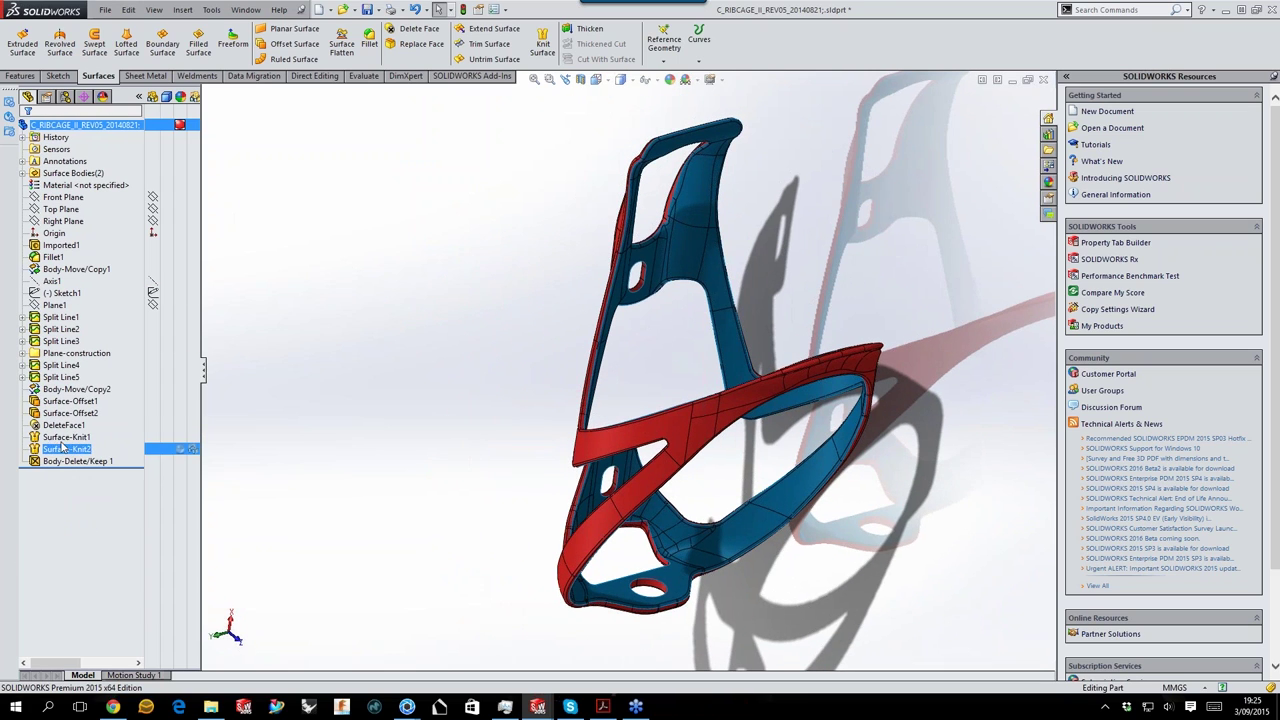
pyautogui.click(62, 439)
pyautogui.click(58, 257)
pyautogui.click(66, 293)
pyautogui.click(64, 377)
pyautogui.click(424, 303)
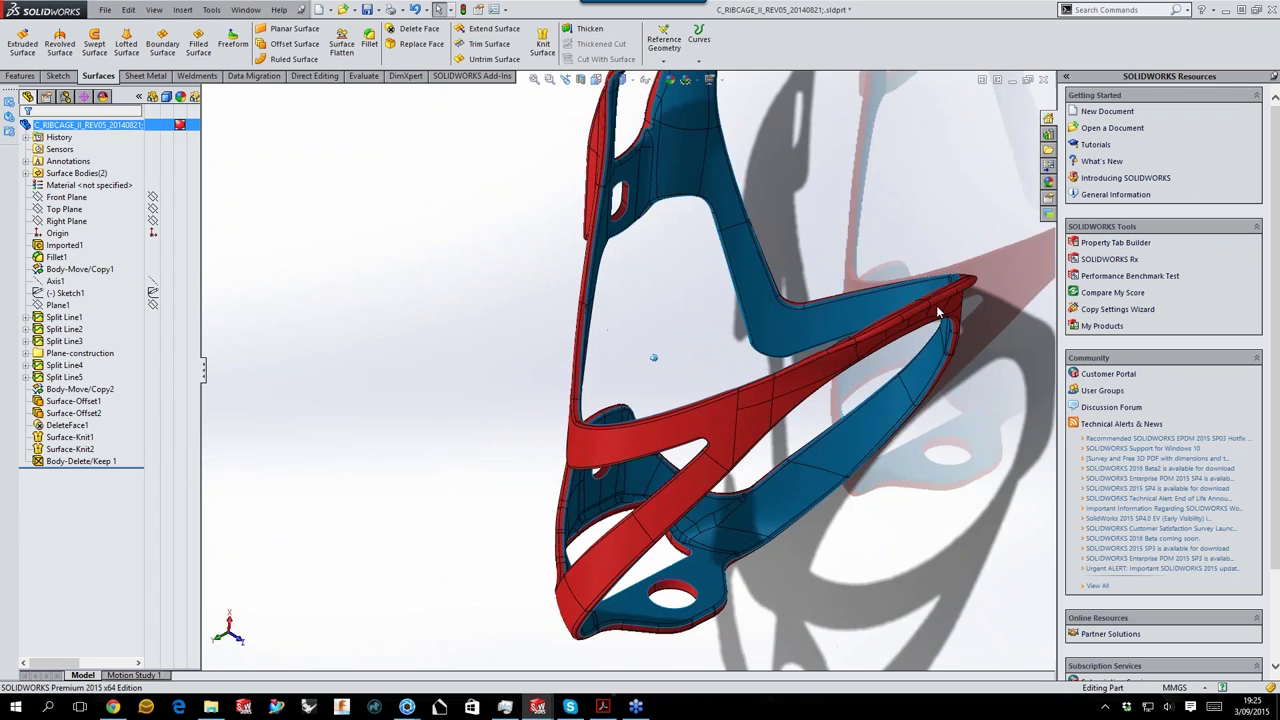
# Inspect the bottle cage once more, close the part without saving and discard its changes in the bike assembly.
pyautogui.scroll(3, 937, 312)
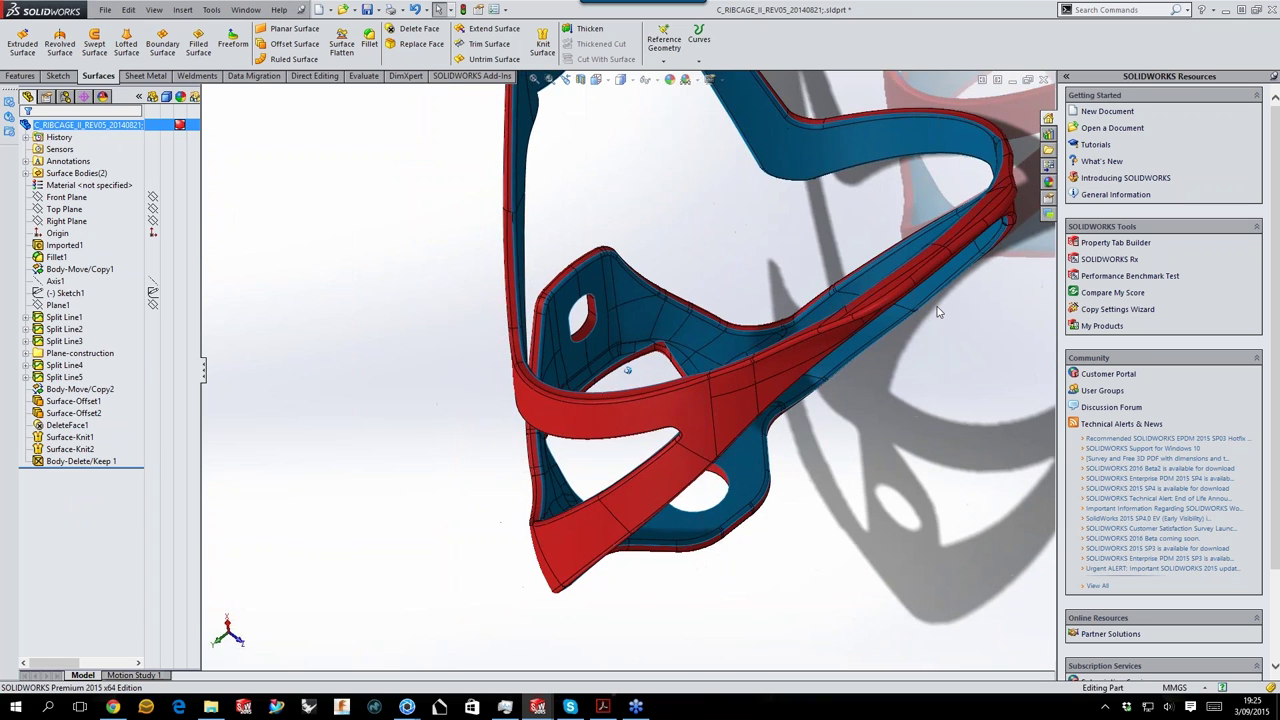
pyautogui.click(1043, 79)
pyautogui.click(678, 355)
pyautogui.click(697, 388)
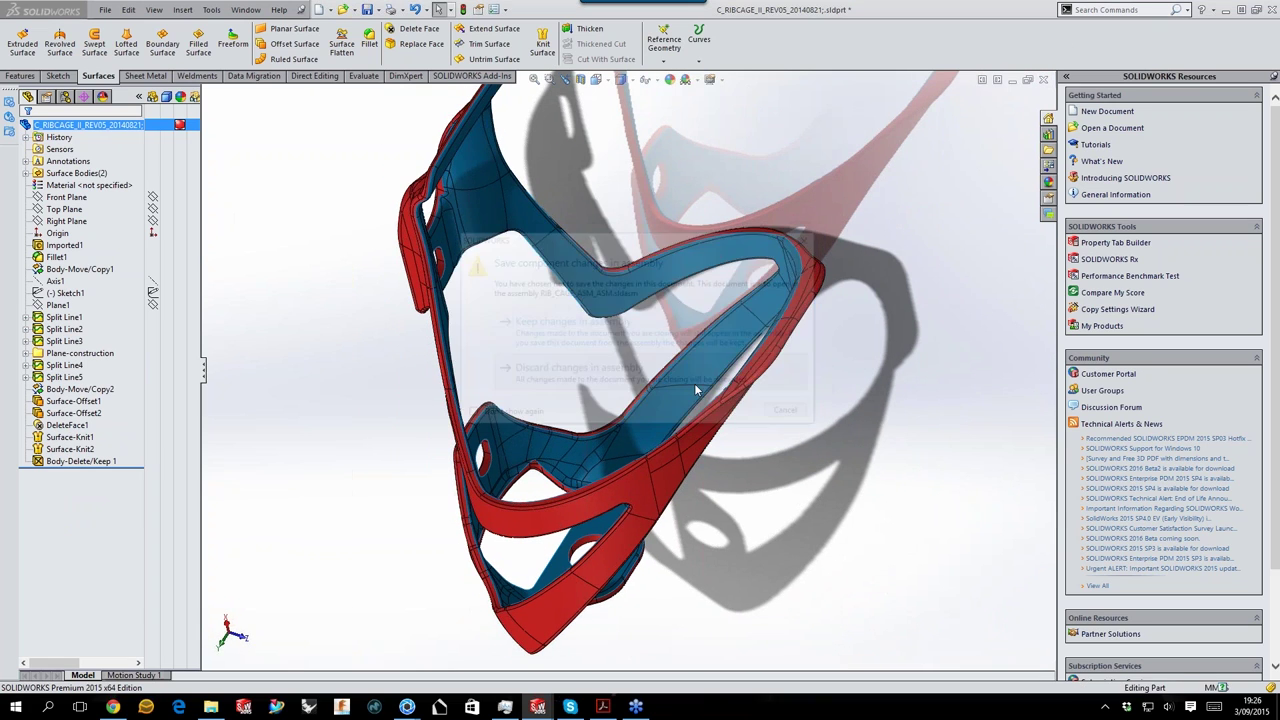
pyautogui.click(152, 65)
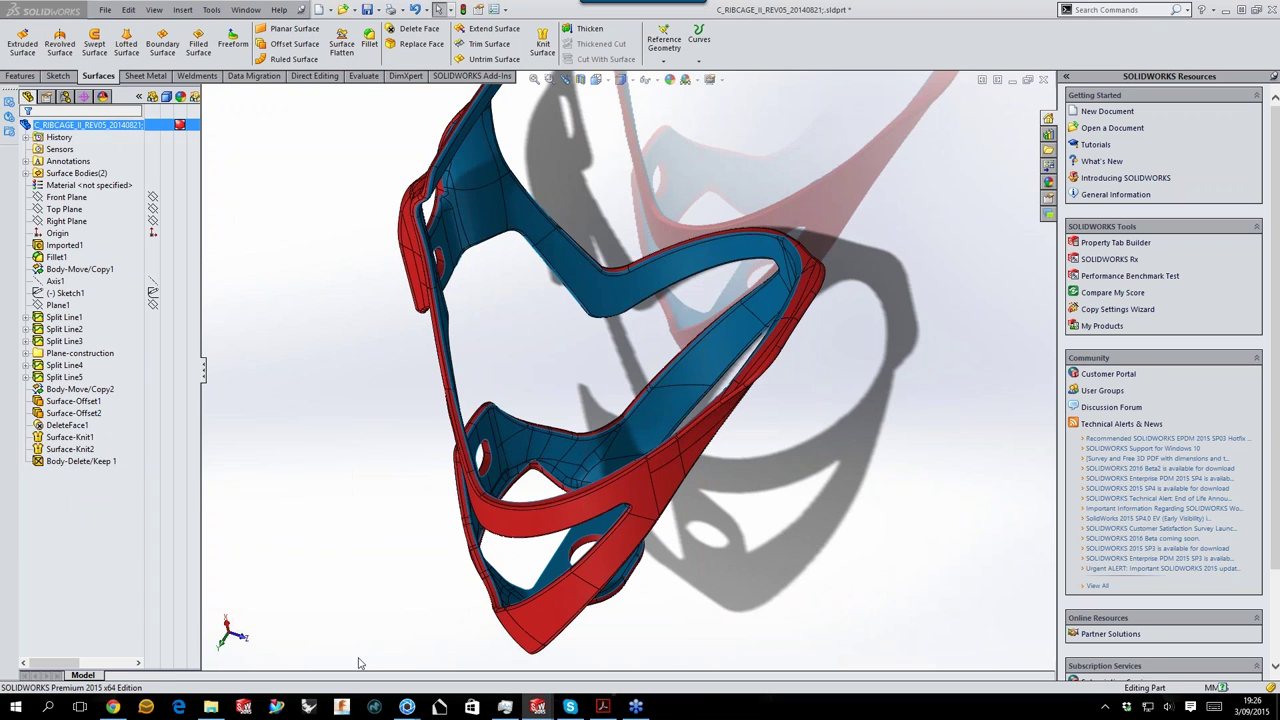
# Switch to the Specialized 360 viewer in Chrome, examine the rendered bottle cages up close and return to the SOLIDWORKS bike assembly.
pyautogui.click(114, 708)
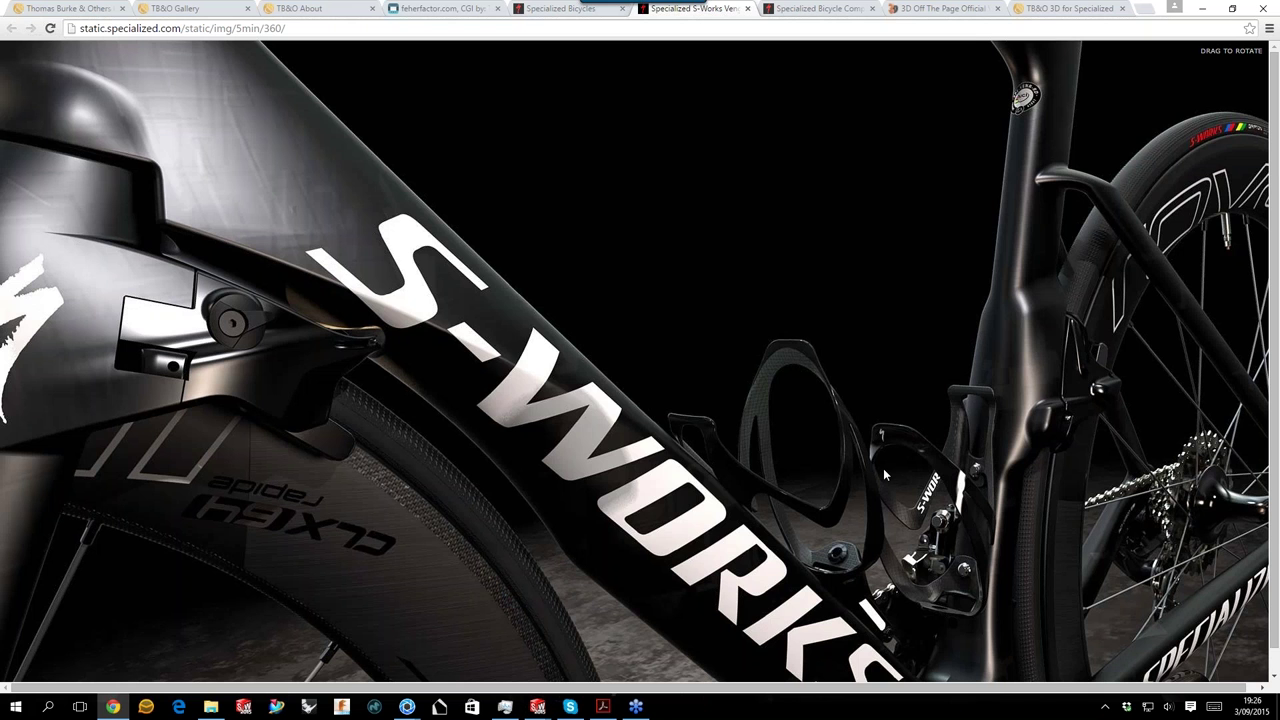
pyautogui.moveTo(882, 465); pyautogui.dragTo(821, 512)
pyautogui.click(1208, 10)
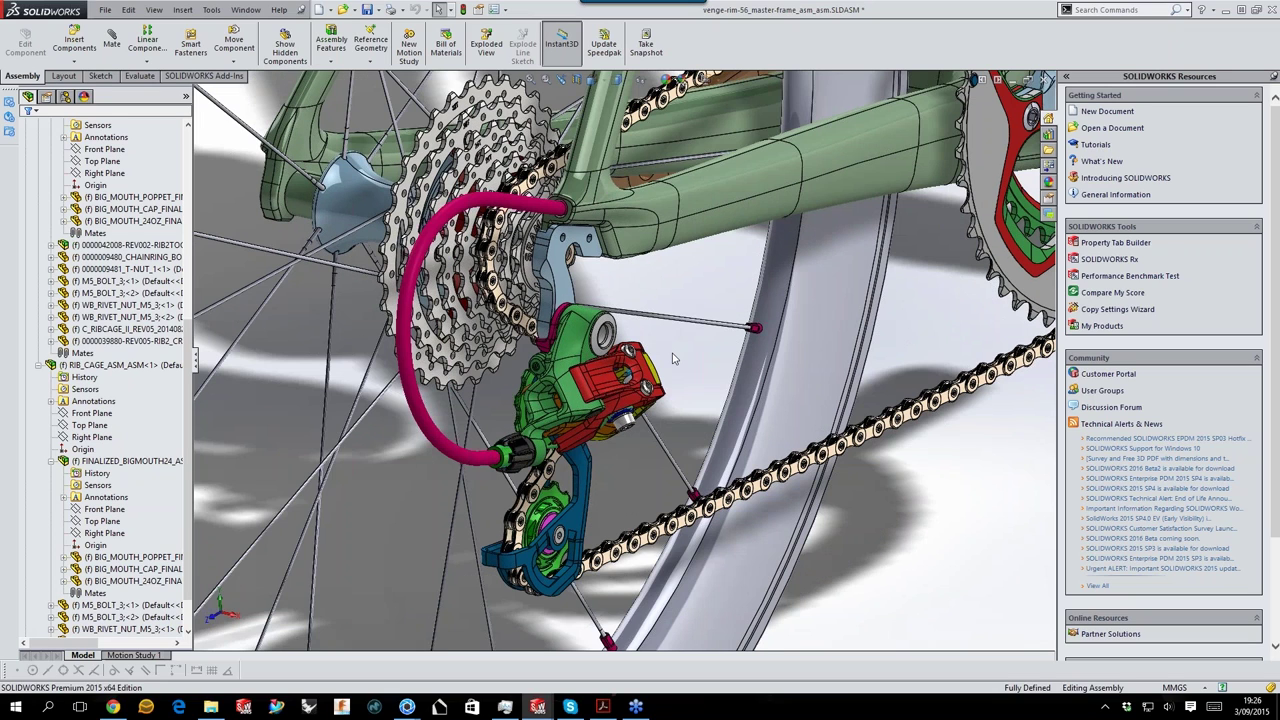
# Examine the rear derailleur, its cable, linkage and pulley cage from several angles in the bike assembly.
pyautogui.moveTo(673, 358); pyautogui.dragTo(765, 362, button='middle')
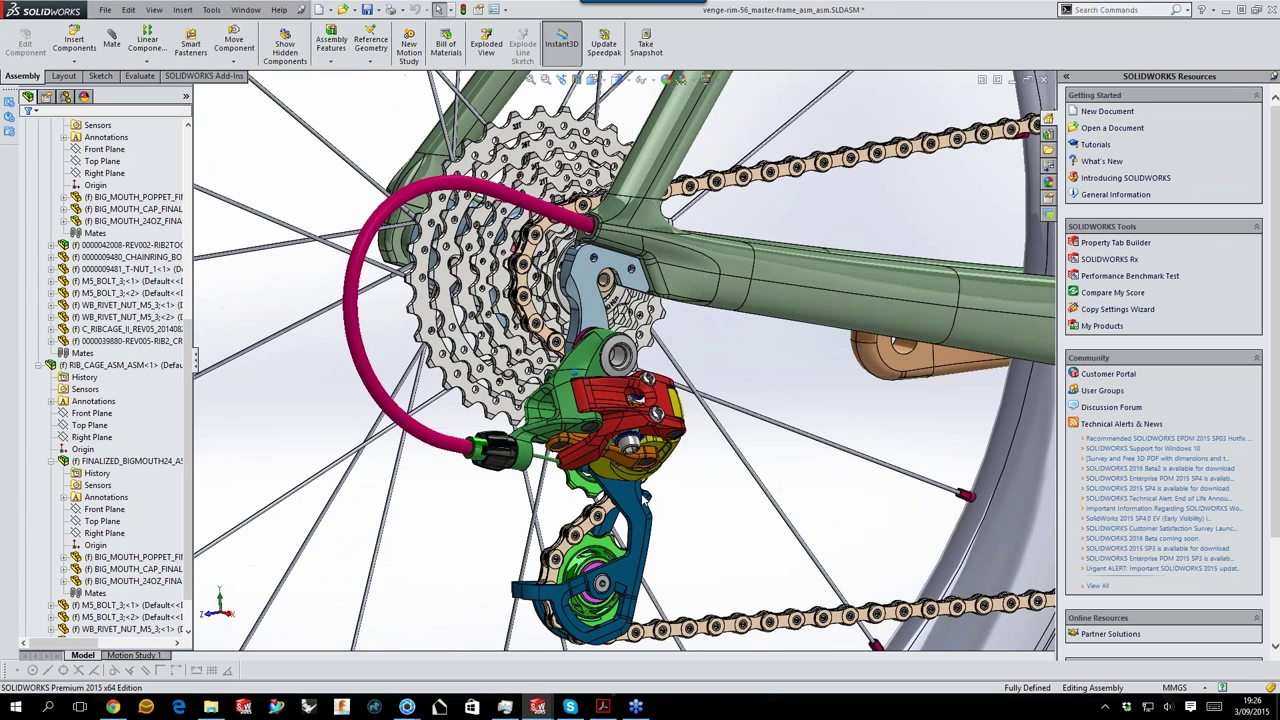
pyautogui.moveTo(645, 500); pyautogui.dragTo(658, 400, button='middle')
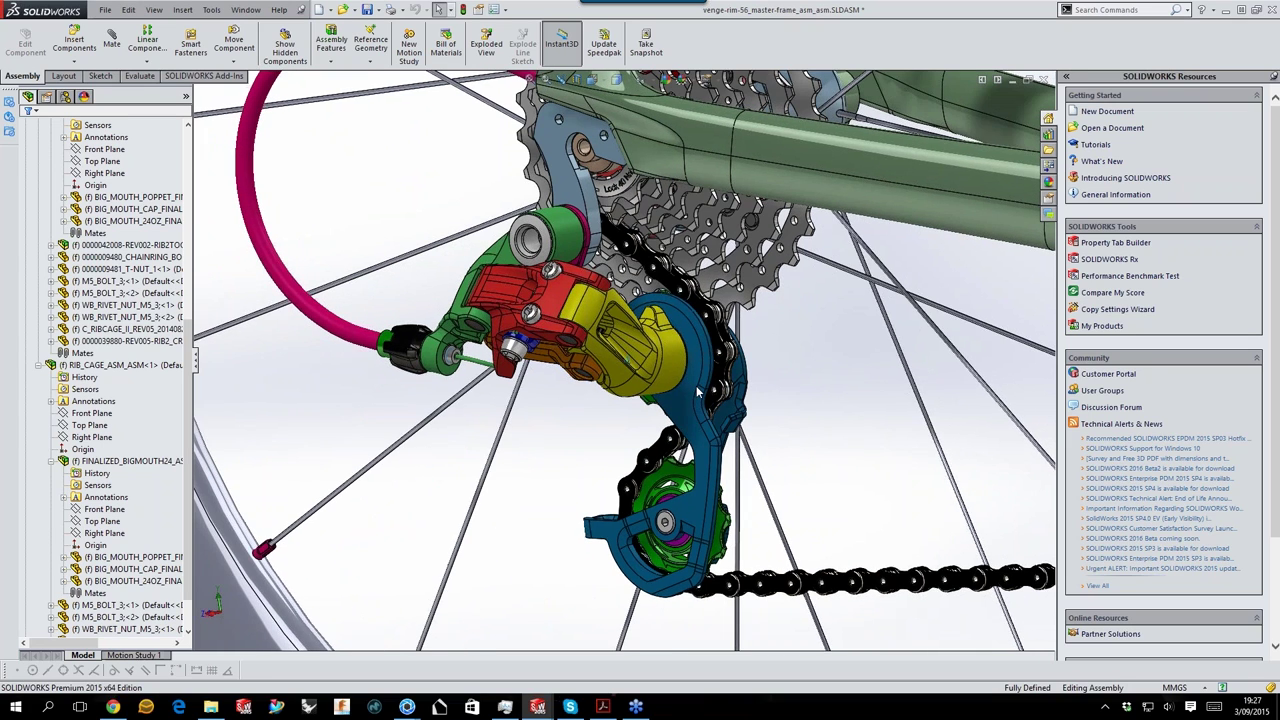
pyautogui.moveTo(695, 390); pyautogui.dragTo(675, 466, button='middle')
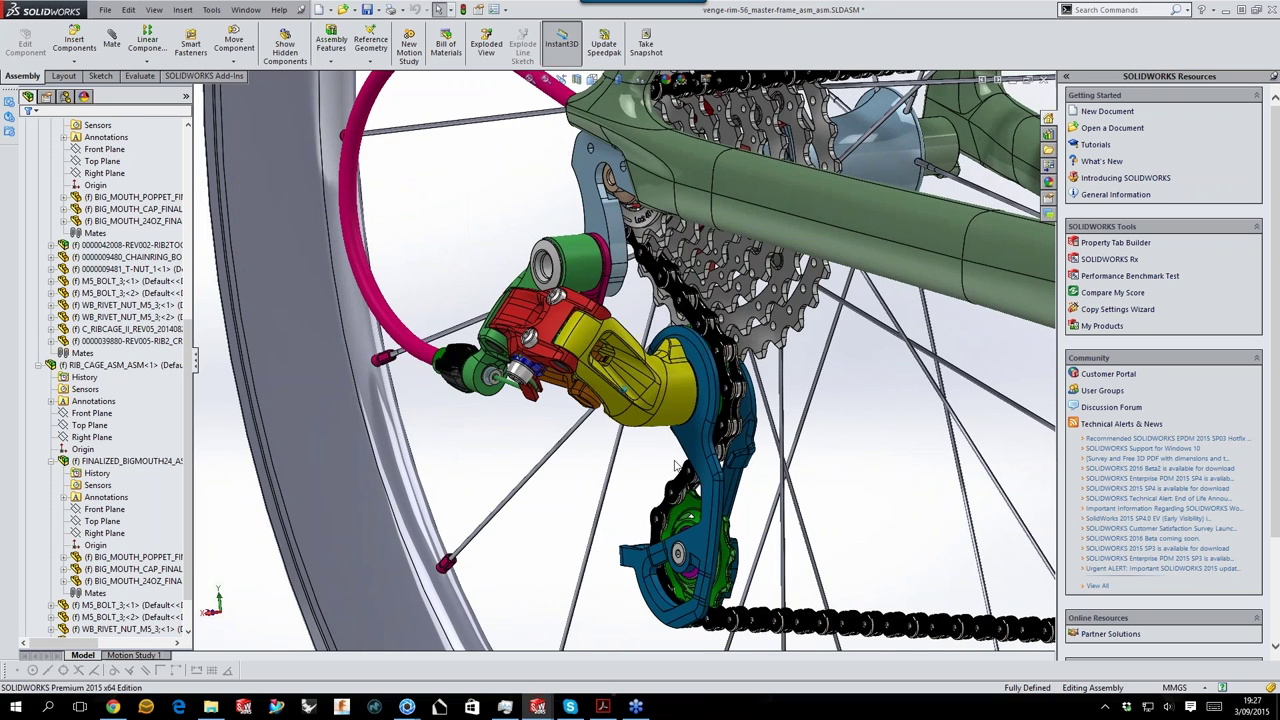
pyautogui.click(678, 394)
pyautogui.click(640, 497)
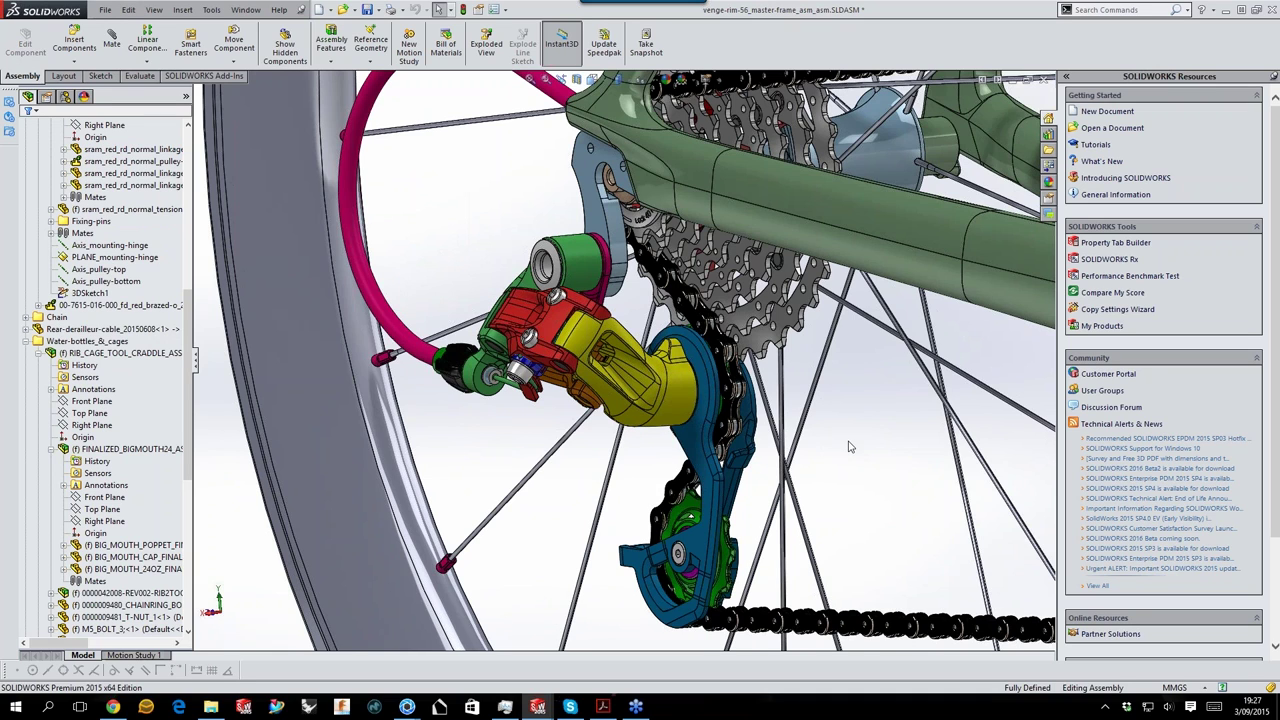
pyautogui.moveTo(848, 447); pyautogui.dragTo(745, 243, button='middle')
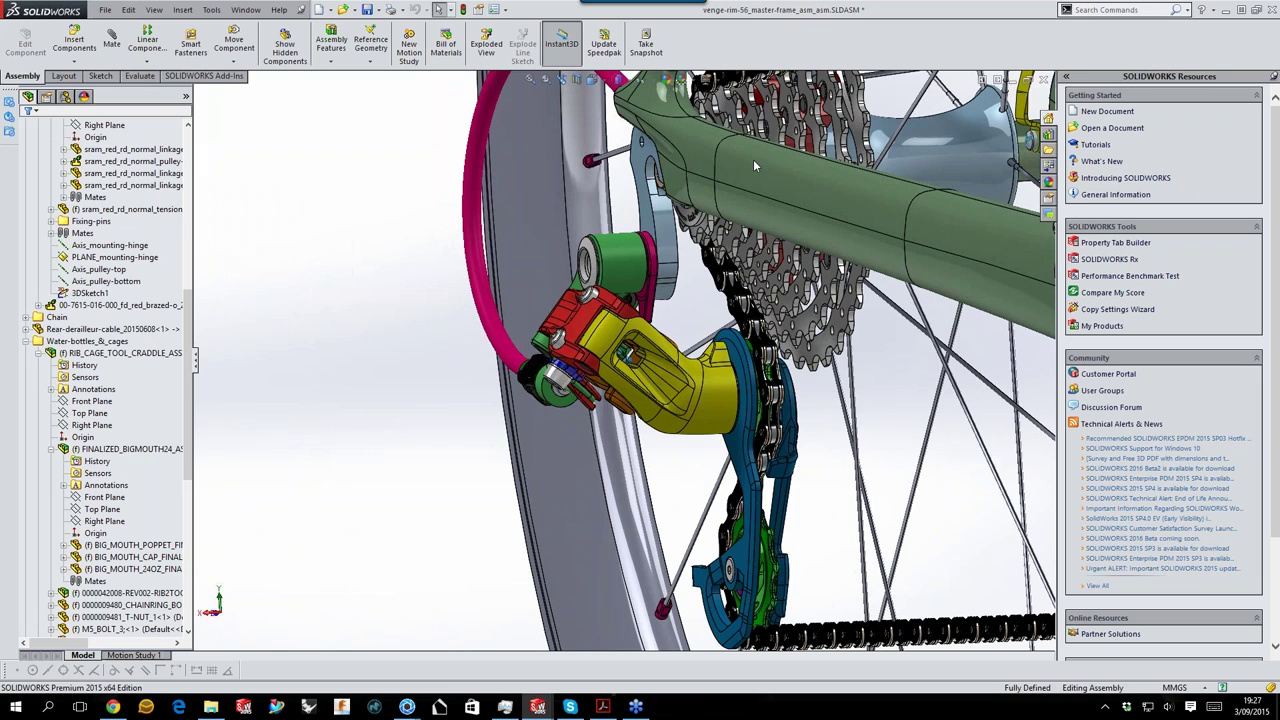
pyautogui.moveTo(720, 211); pyautogui.dragTo(760, 508, button='middle')
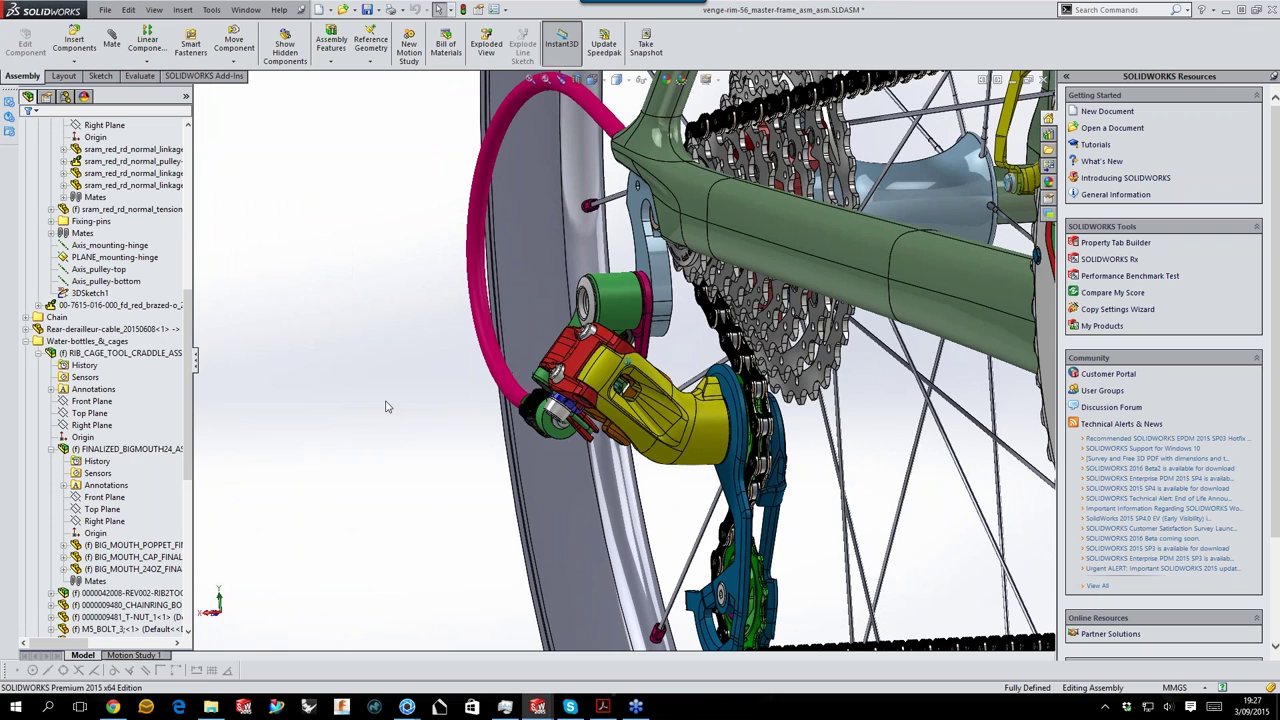
pyautogui.moveTo(388, 406); pyautogui.dragTo(388, 406, button='middle')
pyautogui.hotkey('ctrl', 'shift', 'z')
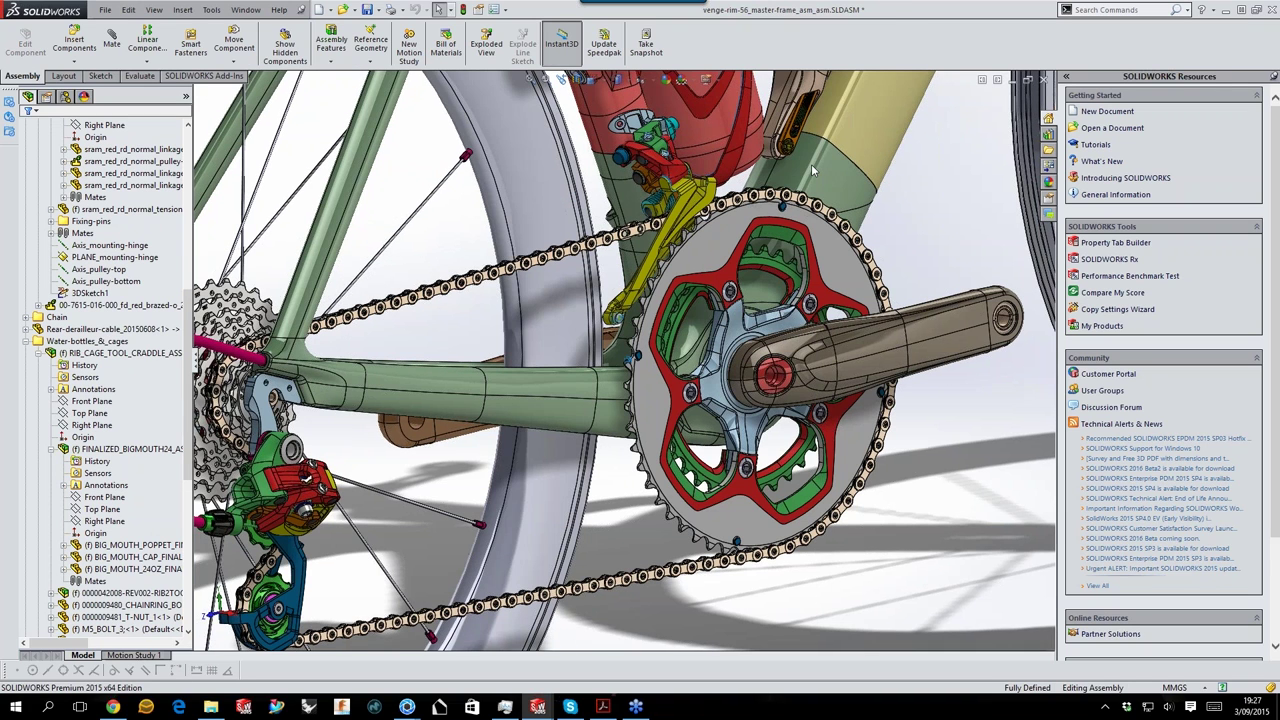
# Examine the front derailleur beside the chainrings and check its yellow linkage part, leaving nothing selected.
pyautogui.scroll(1, 892, 240)
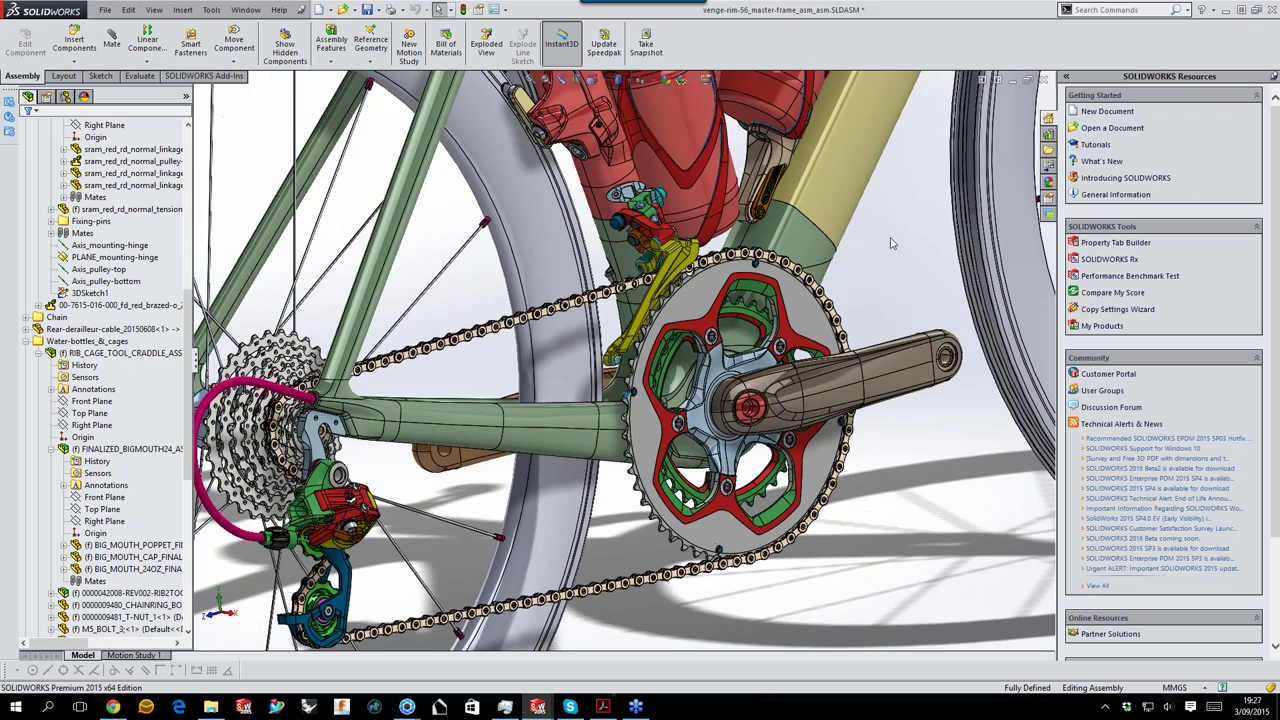
pyautogui.moveTo(893, 243); pyautogui.dragTo(632, 223, button='middle')
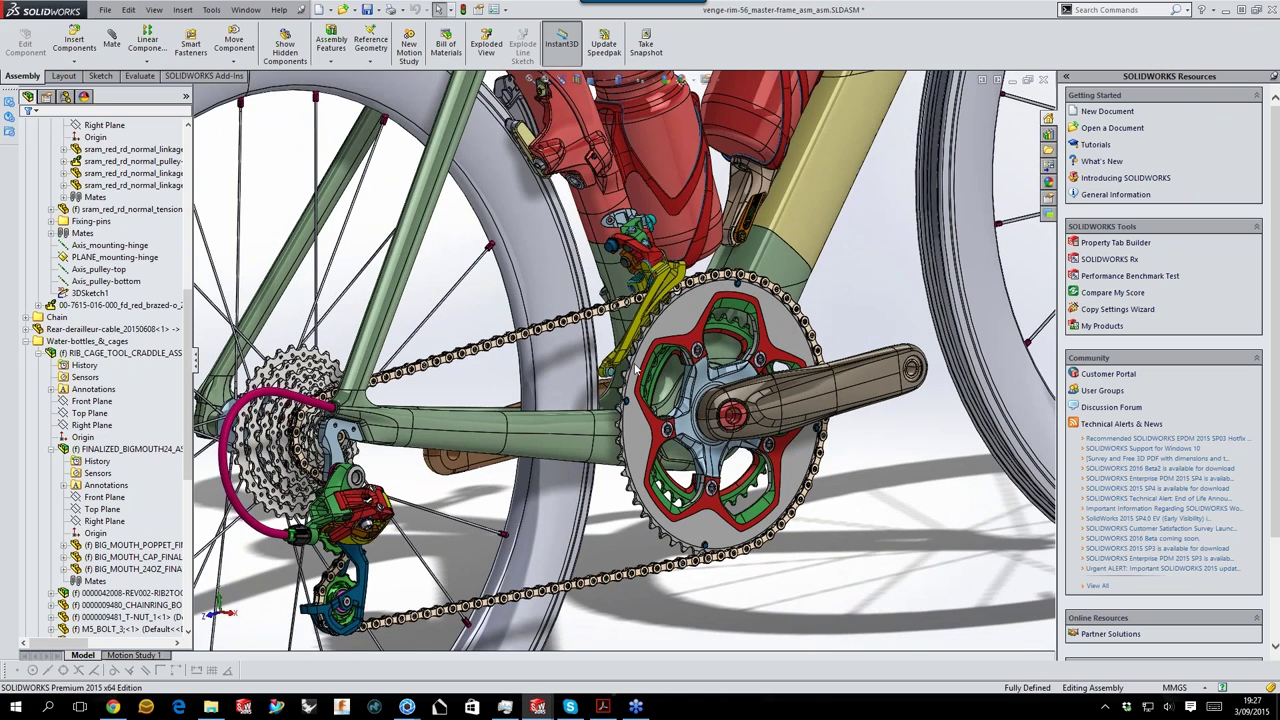
pyautogui.moveTo(635, 370); pyautogui.dragTo(736, 200, button='middle')
pyautogui.scroll(-3, 666, 283)
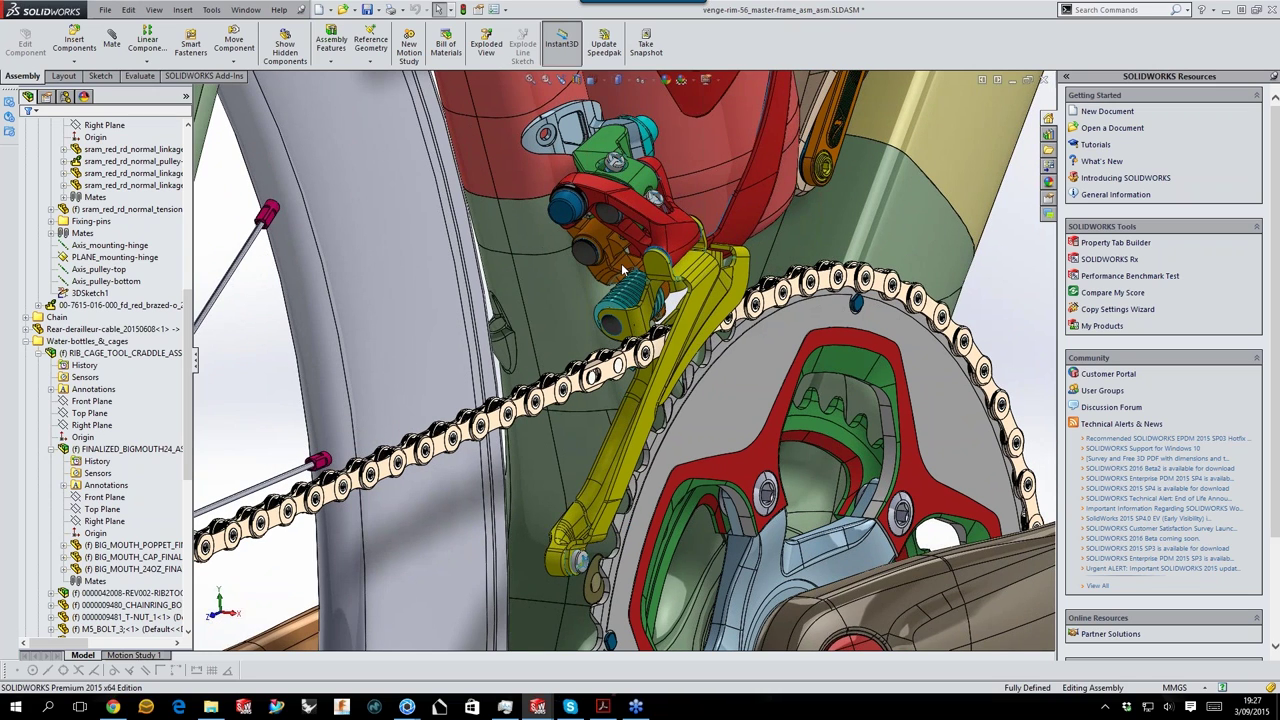
pyautogui.moveTo(622, 270); pyautogui.dragTo(620, 299, button='middle')
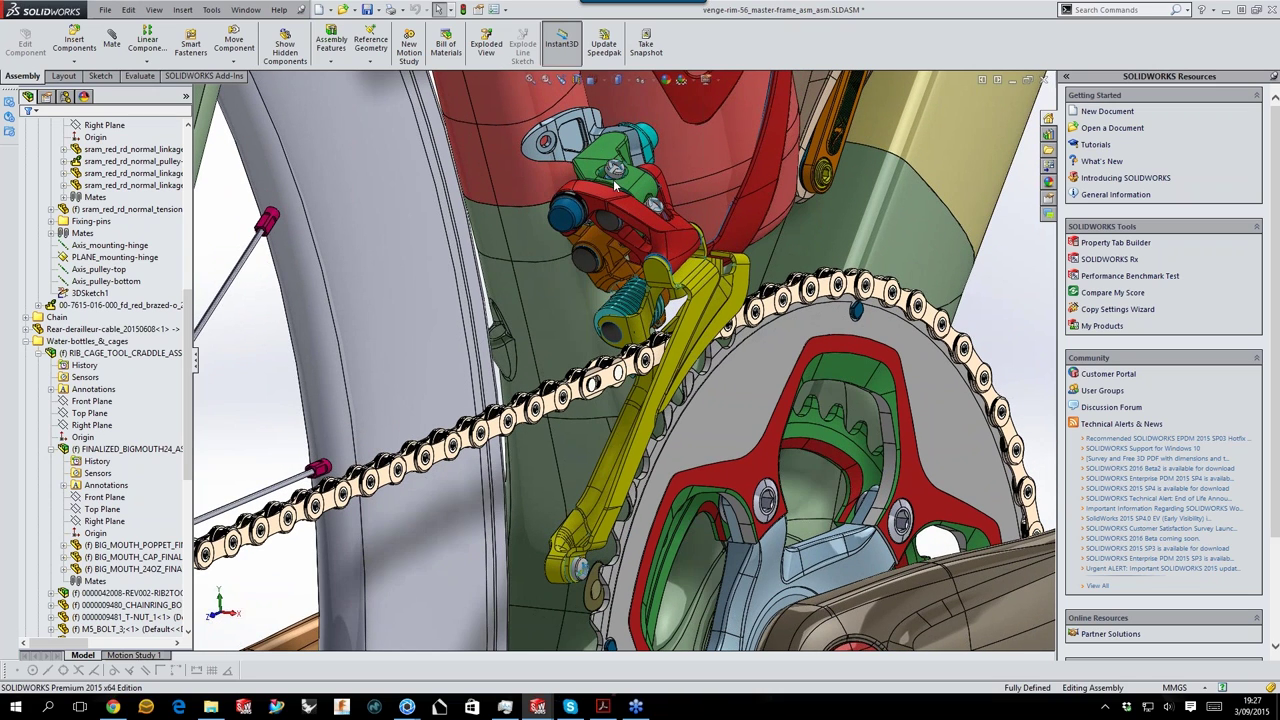
pyautogui.click(710, 292)
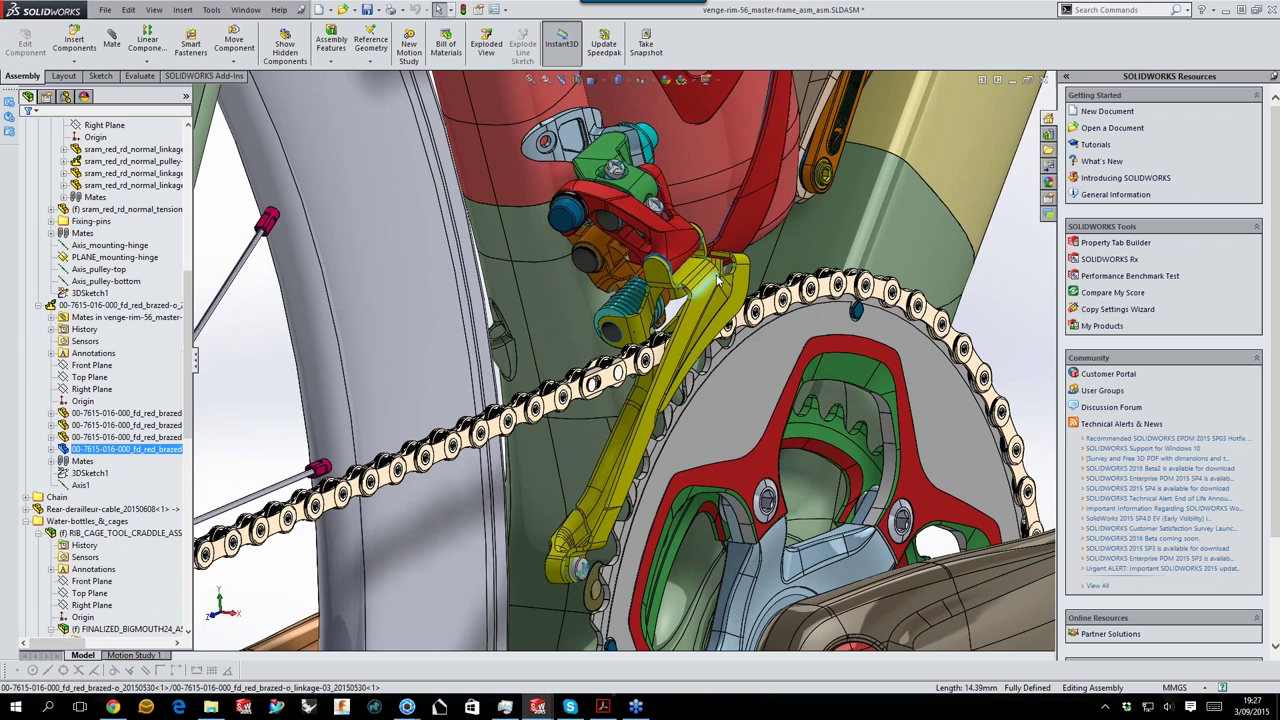
pyautogui.press('Escape')
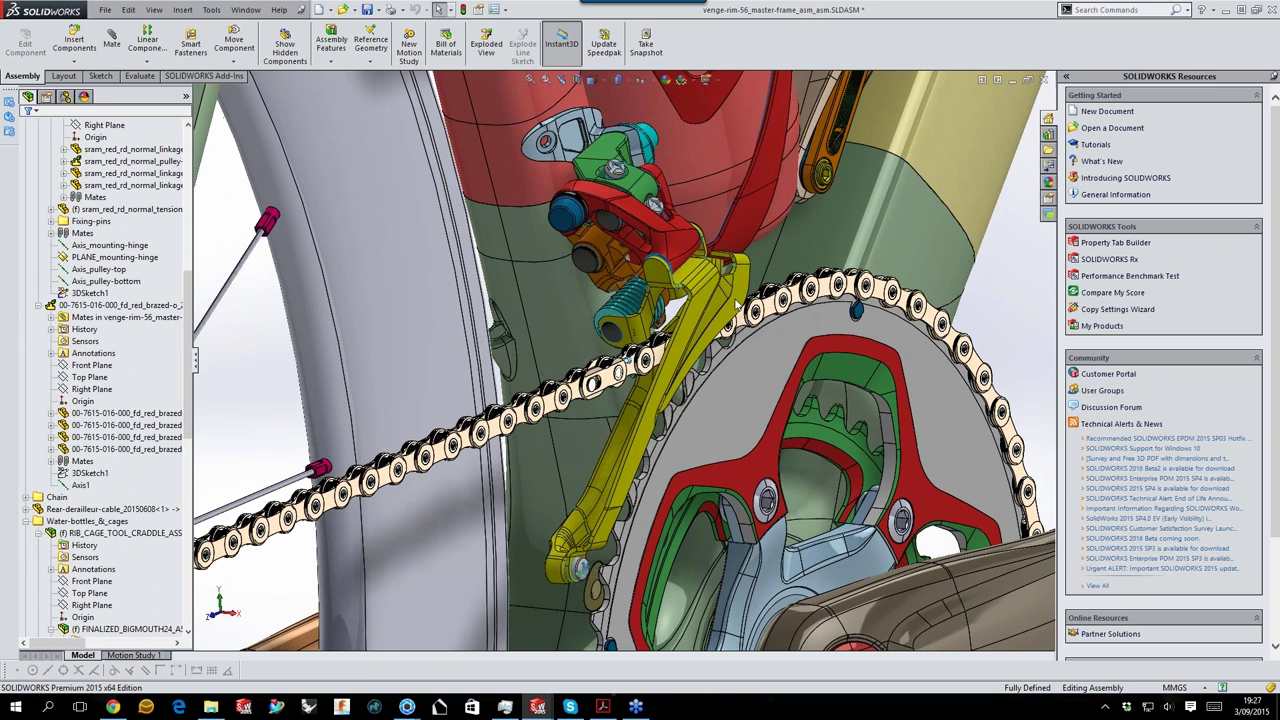
# Review the drivetrain from further away and show the complete bike assembly in a three-quarter view.
pyautogui.scroll(3, 737, 305)
pyautogui.scroll(2, 737, 305)
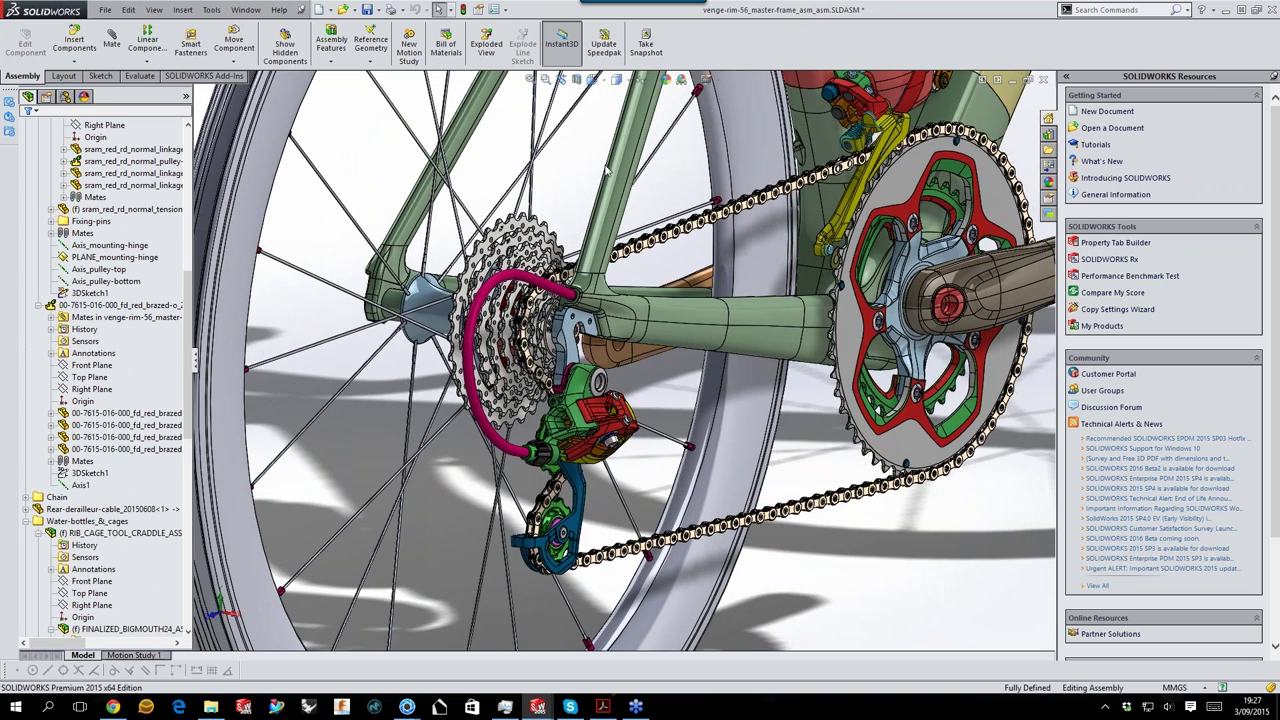
pyautogui.moveTo(910, 292); pyautogui.dragTo(882, 550, button='middle')
pyautogui.scroll(3, 882, 550)
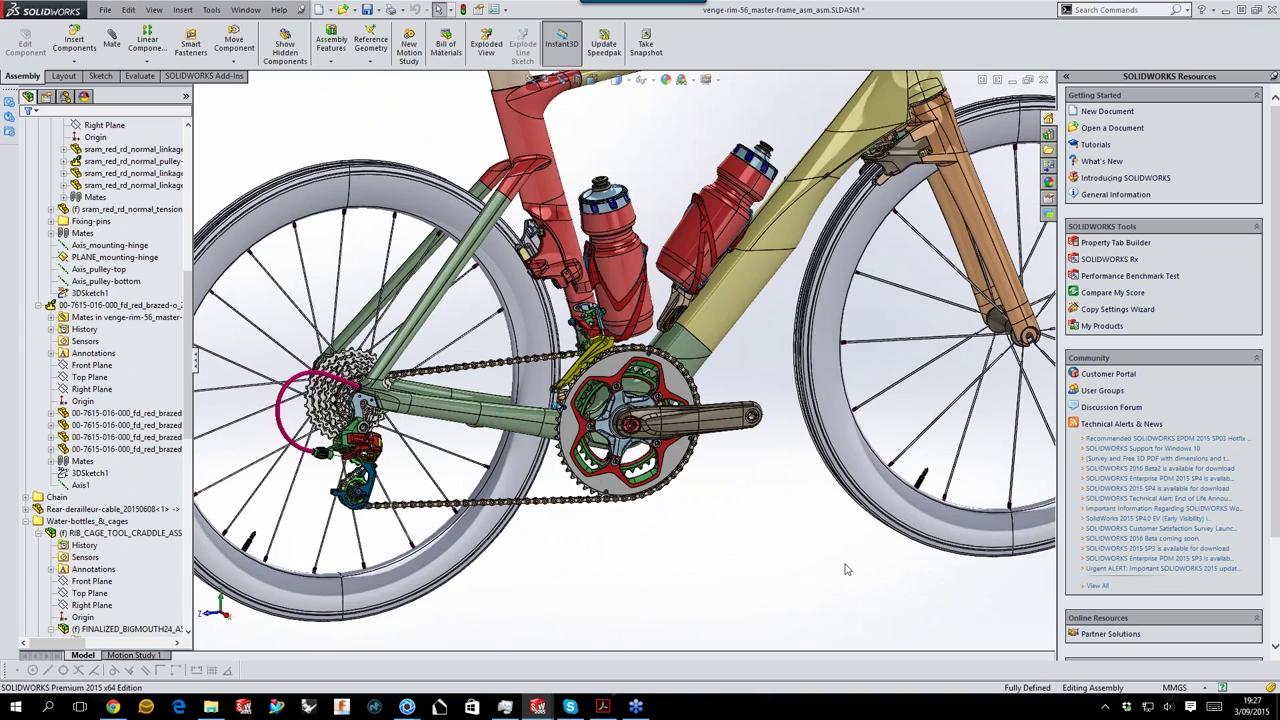
pyautogui.press('f')
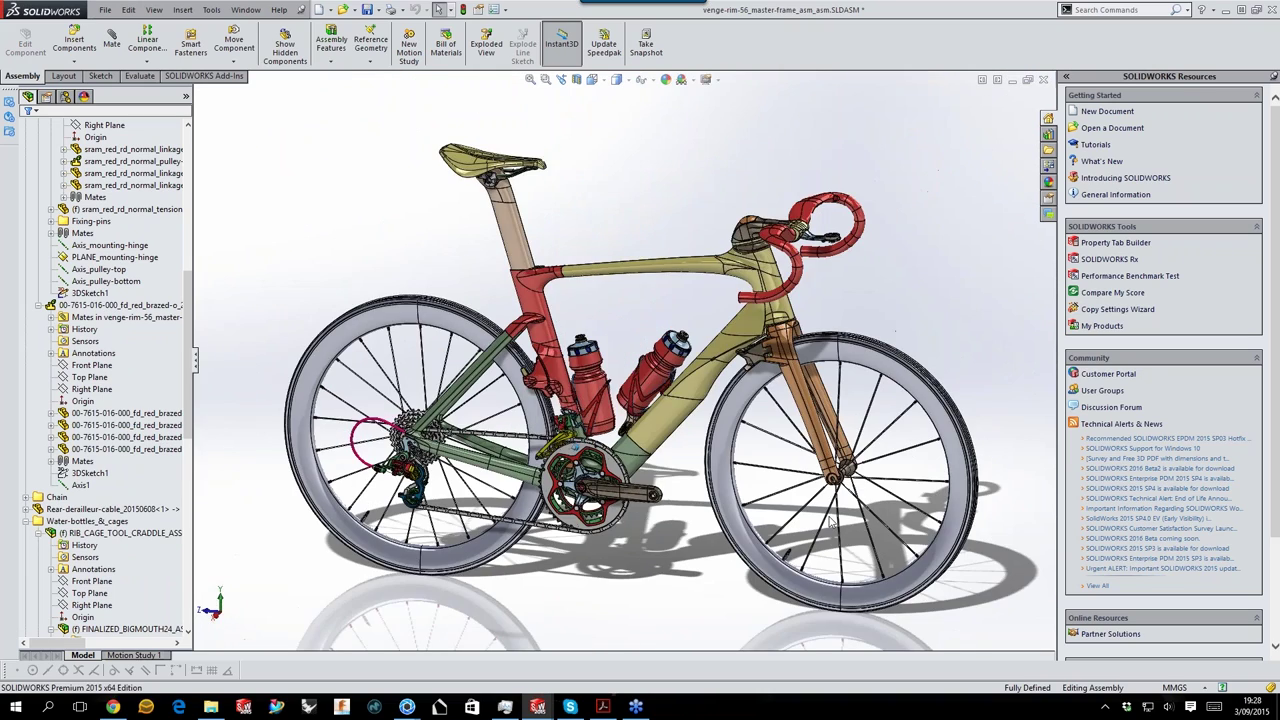
pyautogui.press('Left')
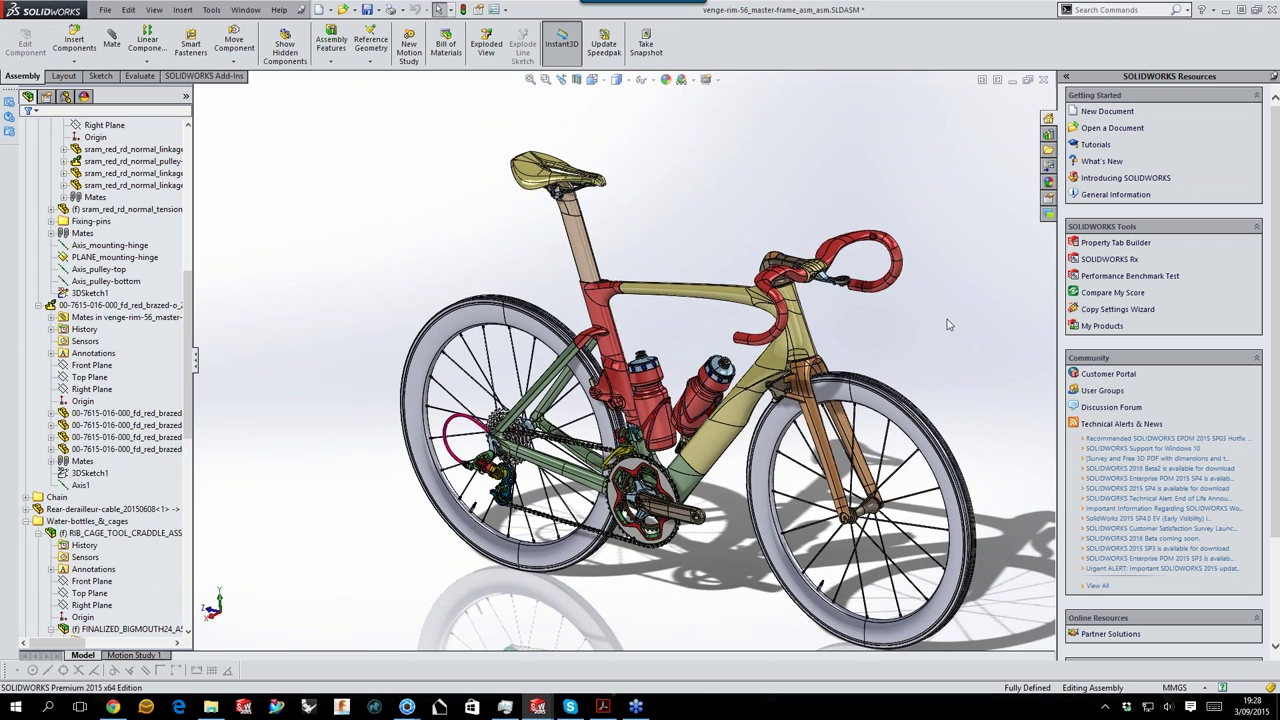
pyautogui.scroll(1, 947, 324)
pyautogui.press('Left')
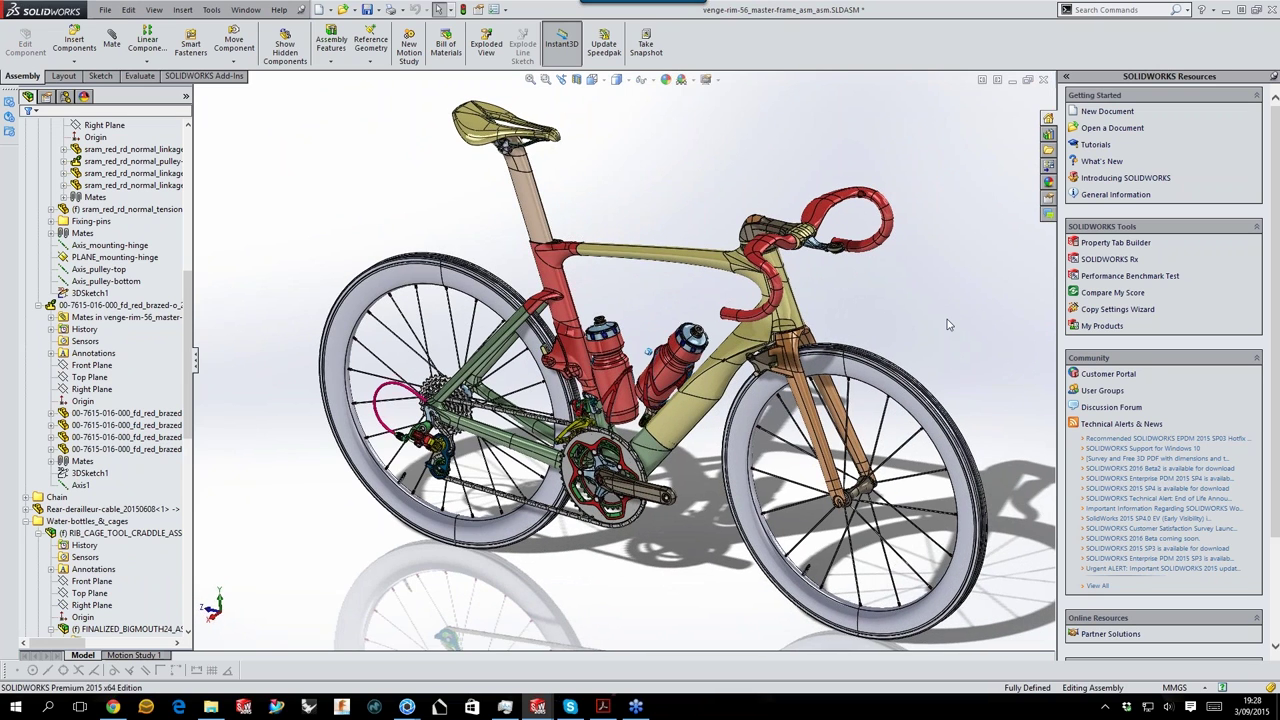
# Switch to the Specialized 360 viewer in Chrome and examine the rendered handlebar, stem and headset parts.
pyautogui.click(113, 708)
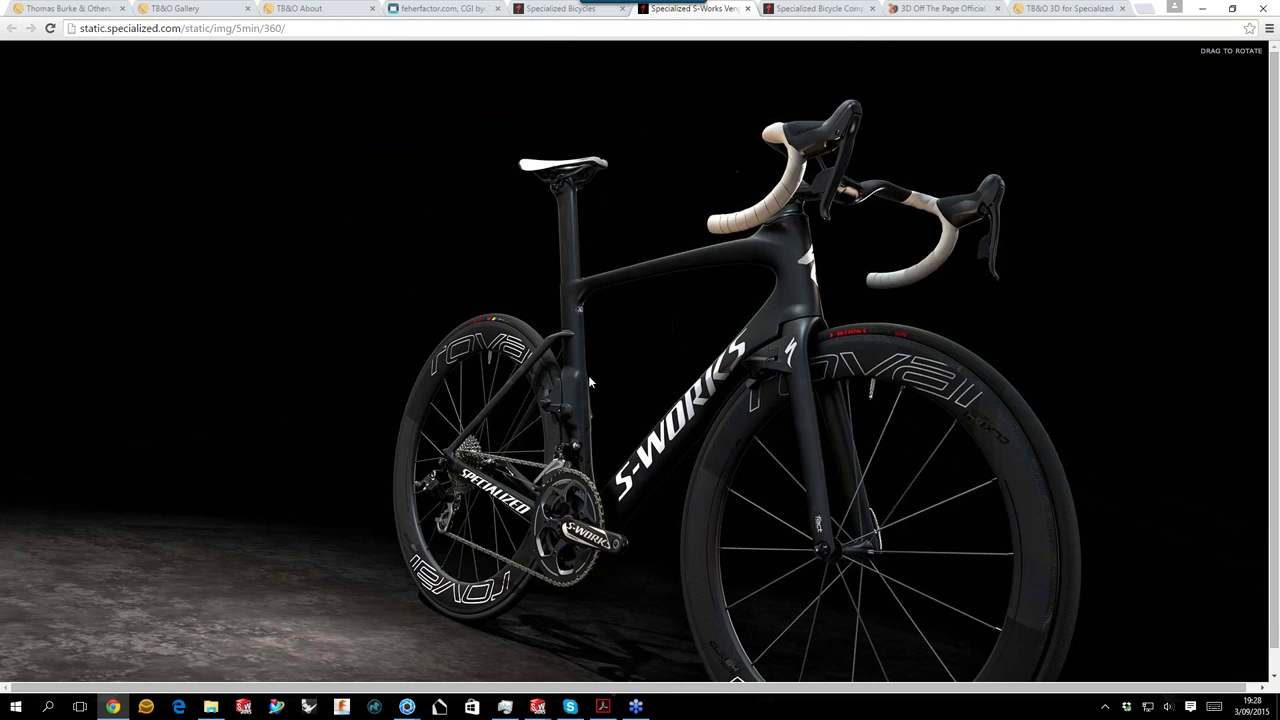
pyautogui.moveTo(783, 223); pyautogui.dragTo(855, 252)
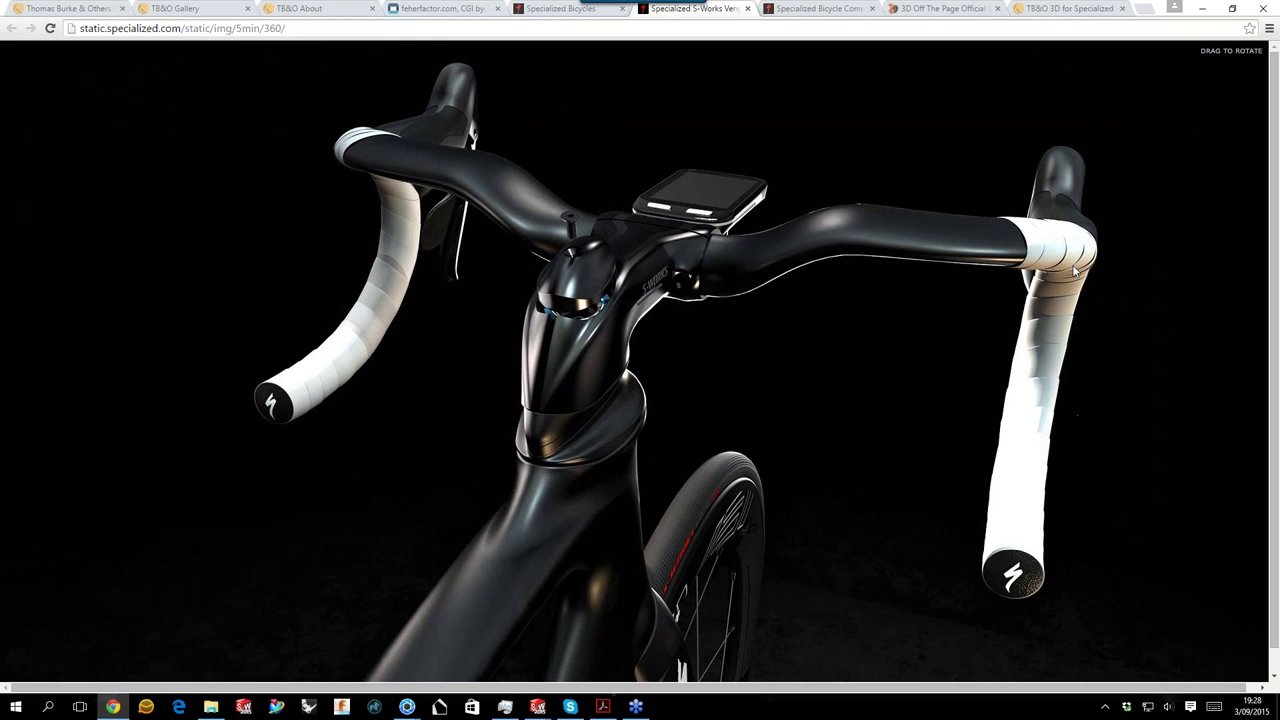
pyautogui.moveTo(1061, 295); pyautogui.dragTo(1074, 296)
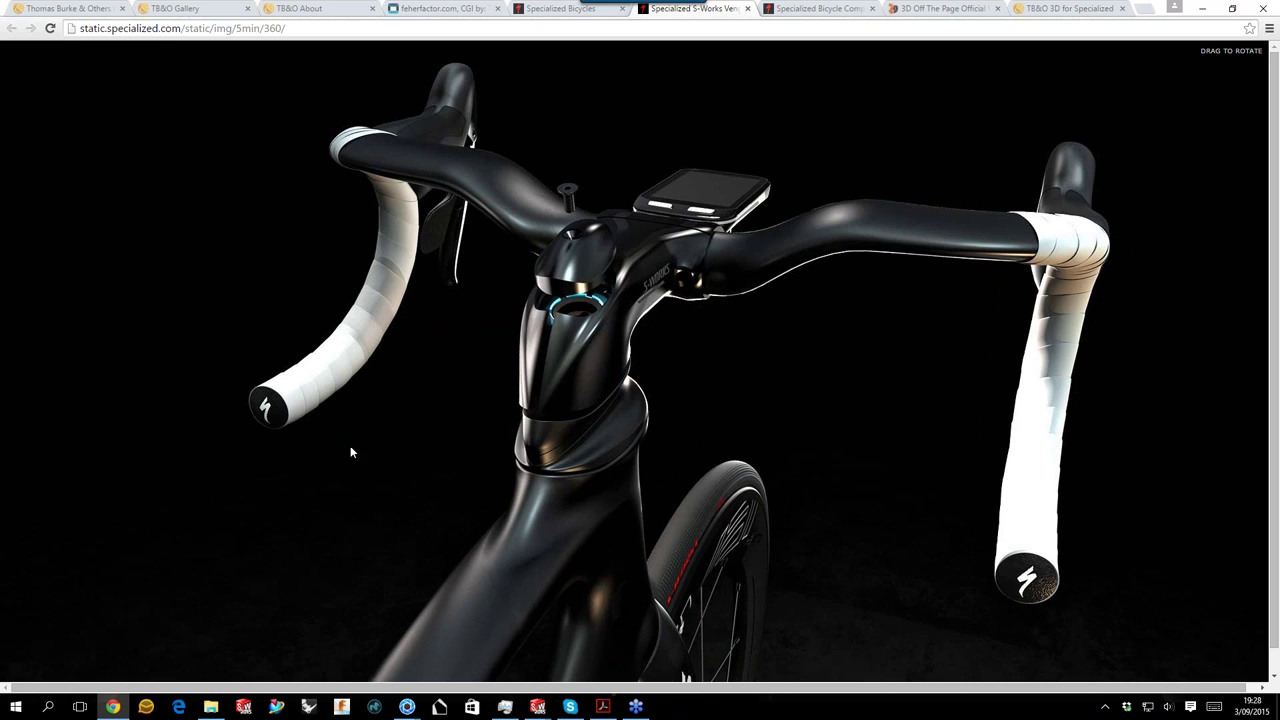
pyautogui.moveTo(898, 514); pyautogui.dragTo(861, 424)
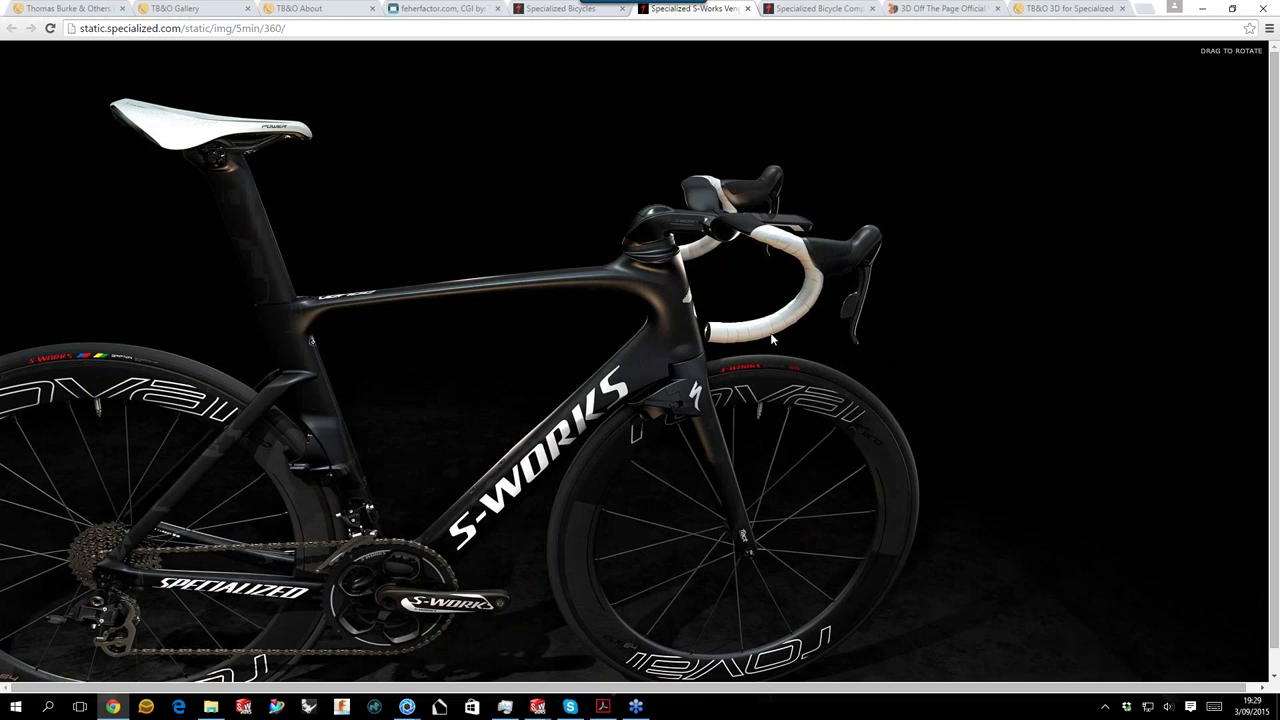
# Examine the front wheel, tyre graphics and frame up close in the 360 viewer, comparing them with the full side view.
pyautogui.scroll(-5, 880, 392)
pyautogui.moveTo(874, 391); pyautogui.dragTo(800, 389)
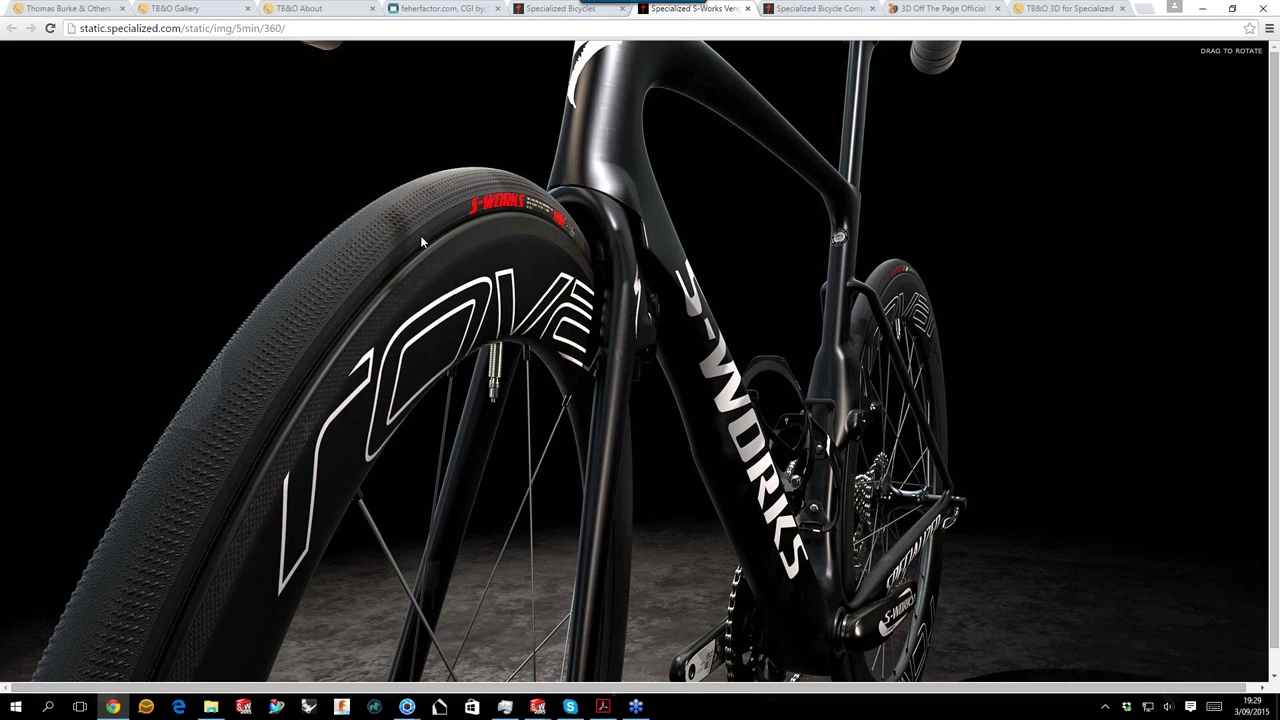
pyautogui.scroll(-1, 421, 241)
pyautogui.scroll(-3, 422, 240)
pyautogui.scroll(1, 422, 240)
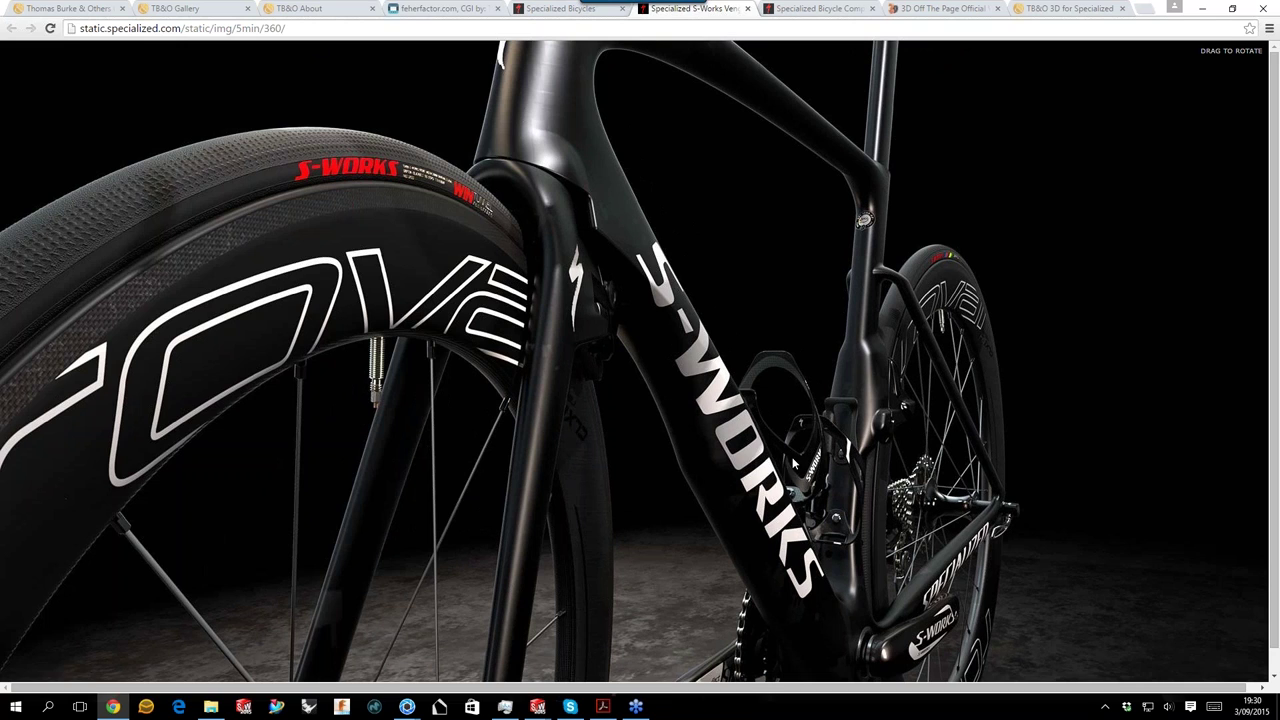
pyautogui.moveTo(786, 466); pyautogui.dragTo(509, 467)
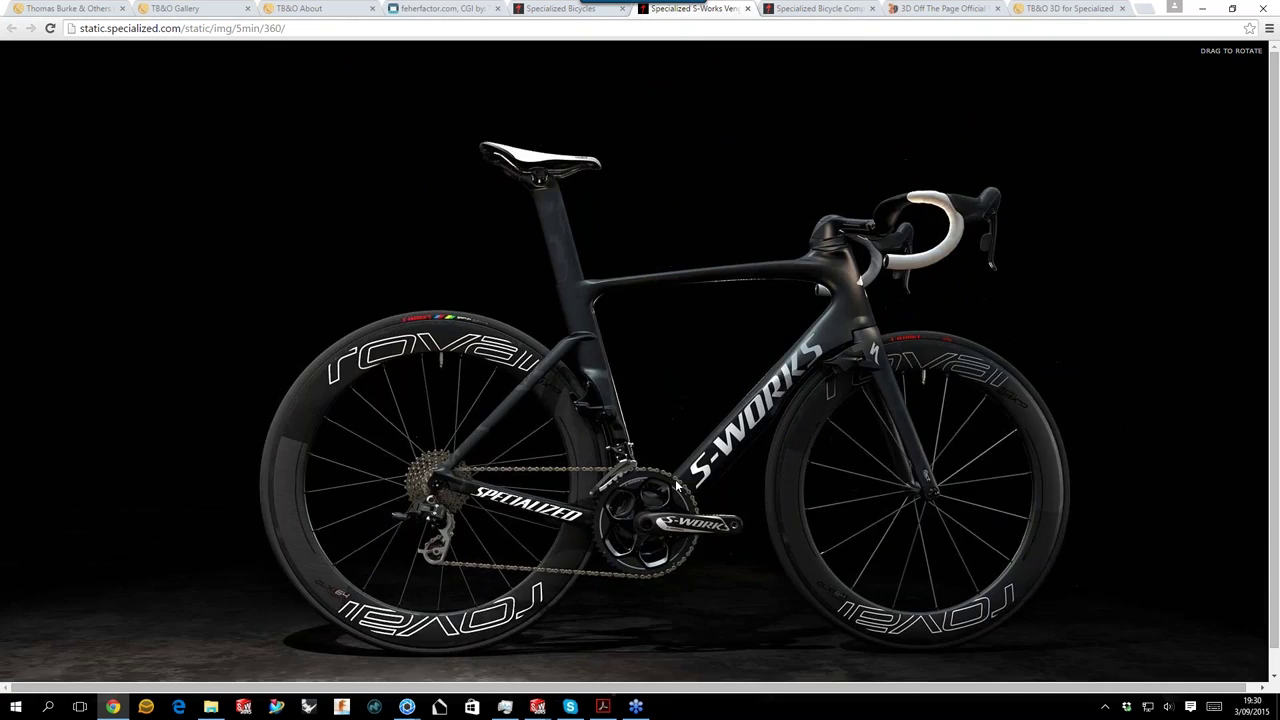
pyautogui.scroll(-3, 700, 482)
pyautogui.moveTo(750, 484); pyautogui.dragTo(819, 412)
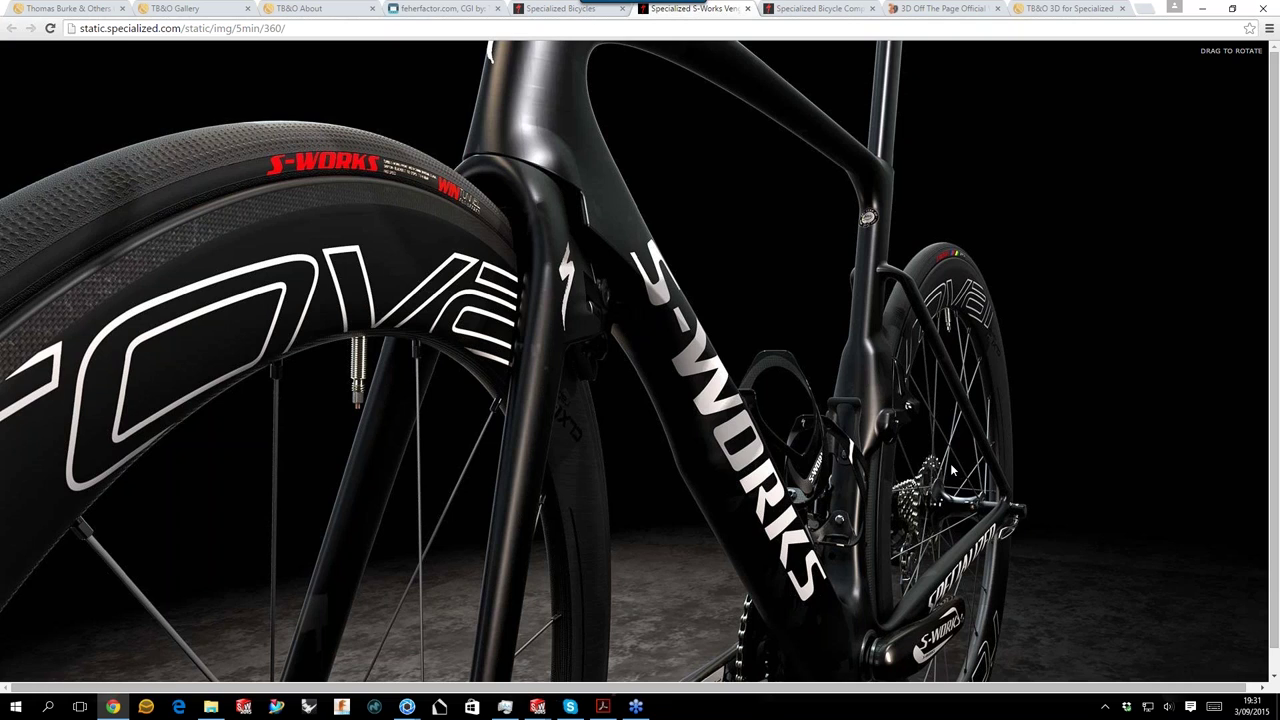
pyautogui.moveTo(951, 465); pyautogui.dragTo(772, 338)
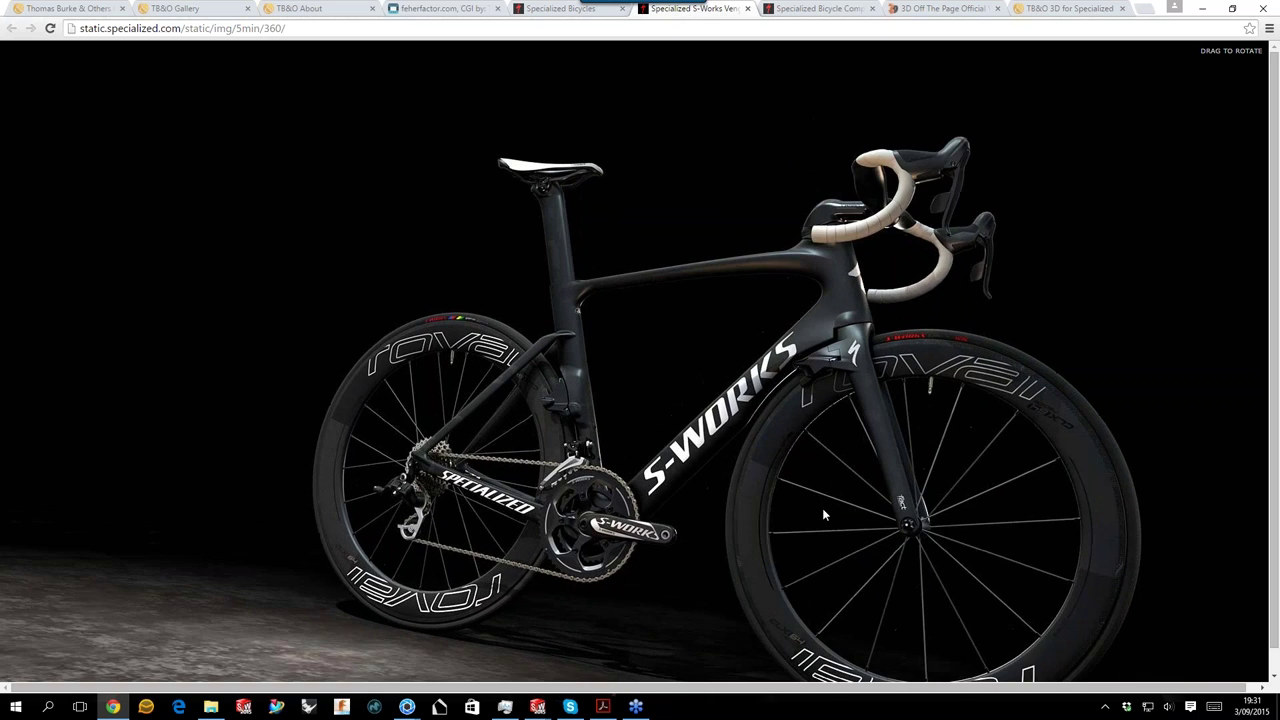
# Switch to the KeyShot scene Venge 56cm 72 An.bip, resume its real-time rendering and show the saved cameras.
pyautogui.click(1203, 8)
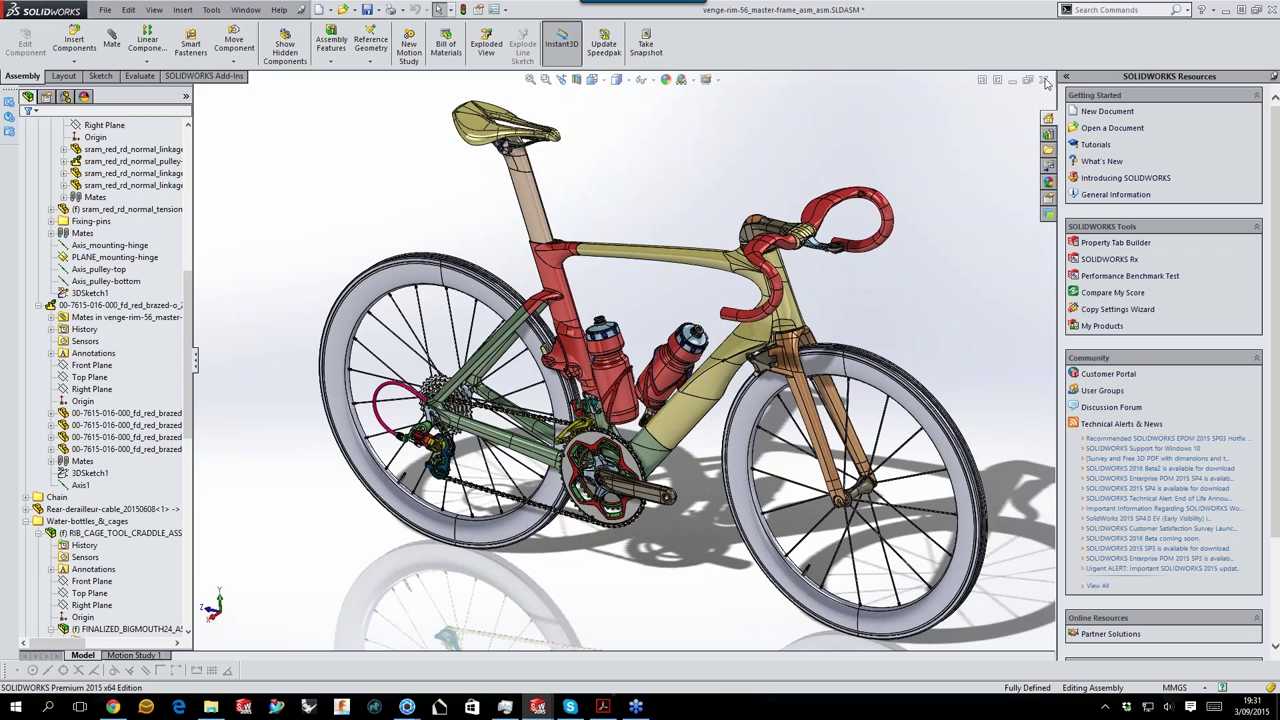
pyautogui.click(1226, 10)
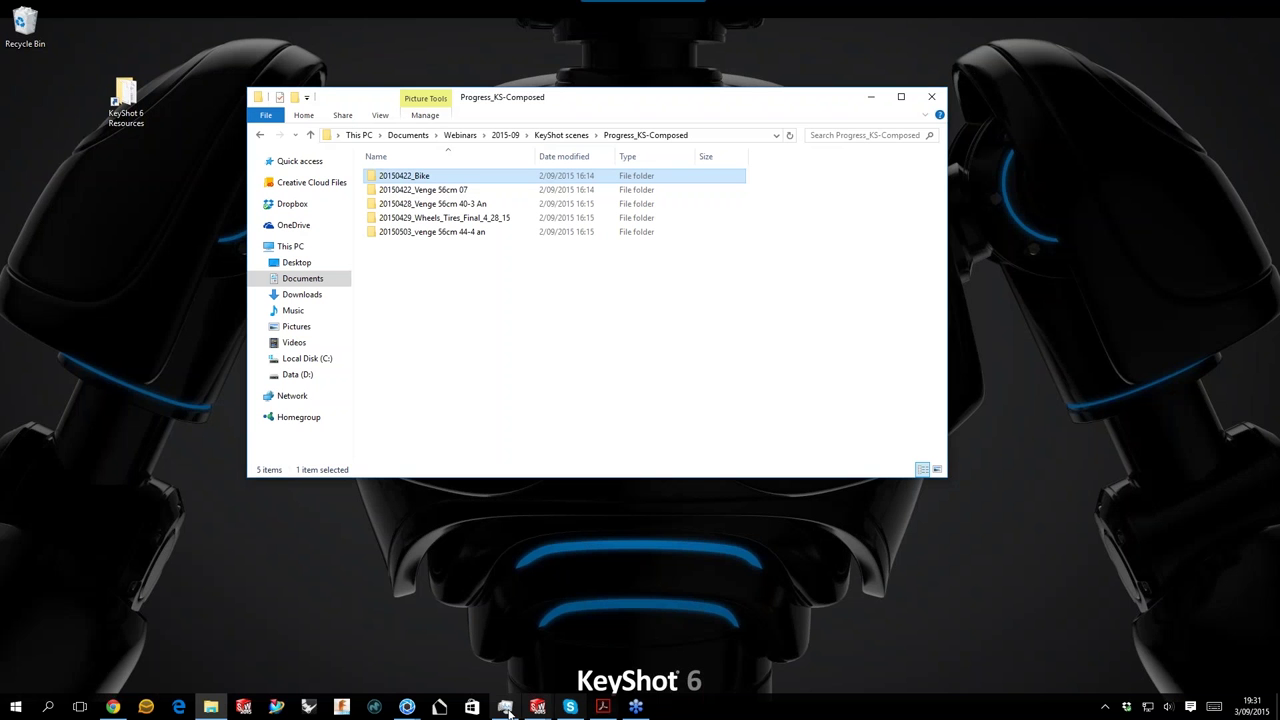
pyautogui.moveTo(407, 706)
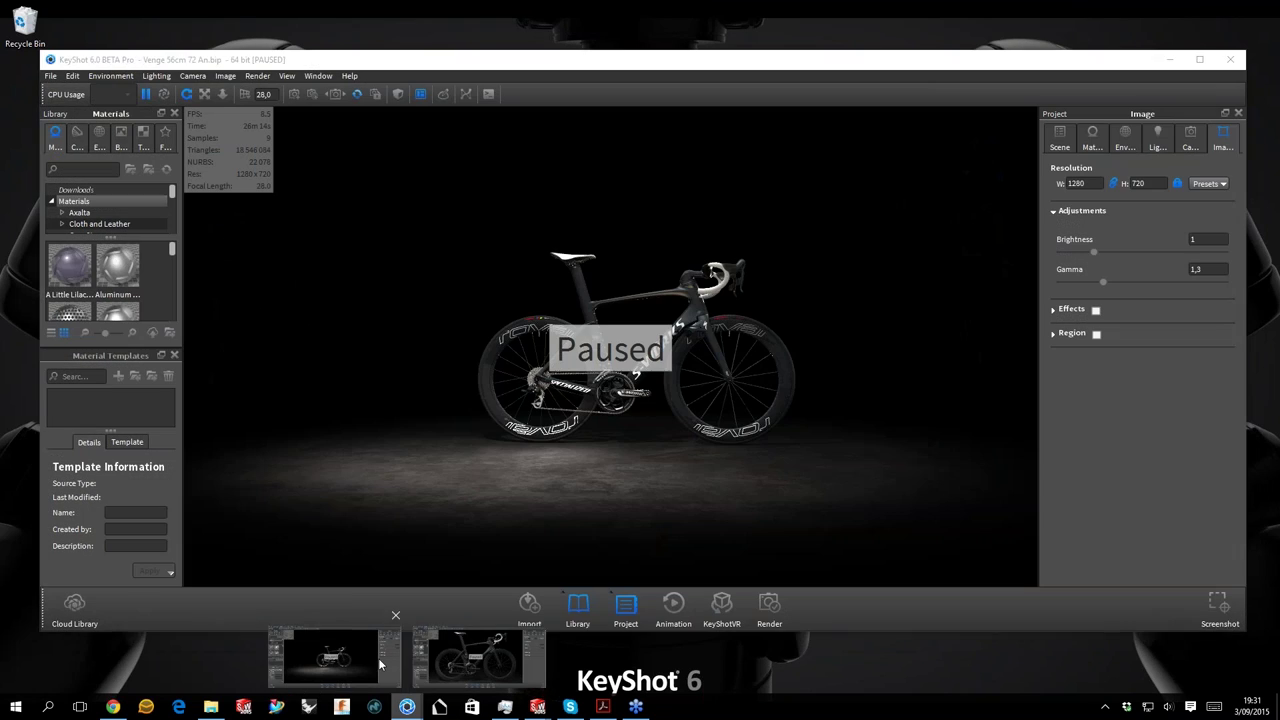
pyautogui.click(379, 663)
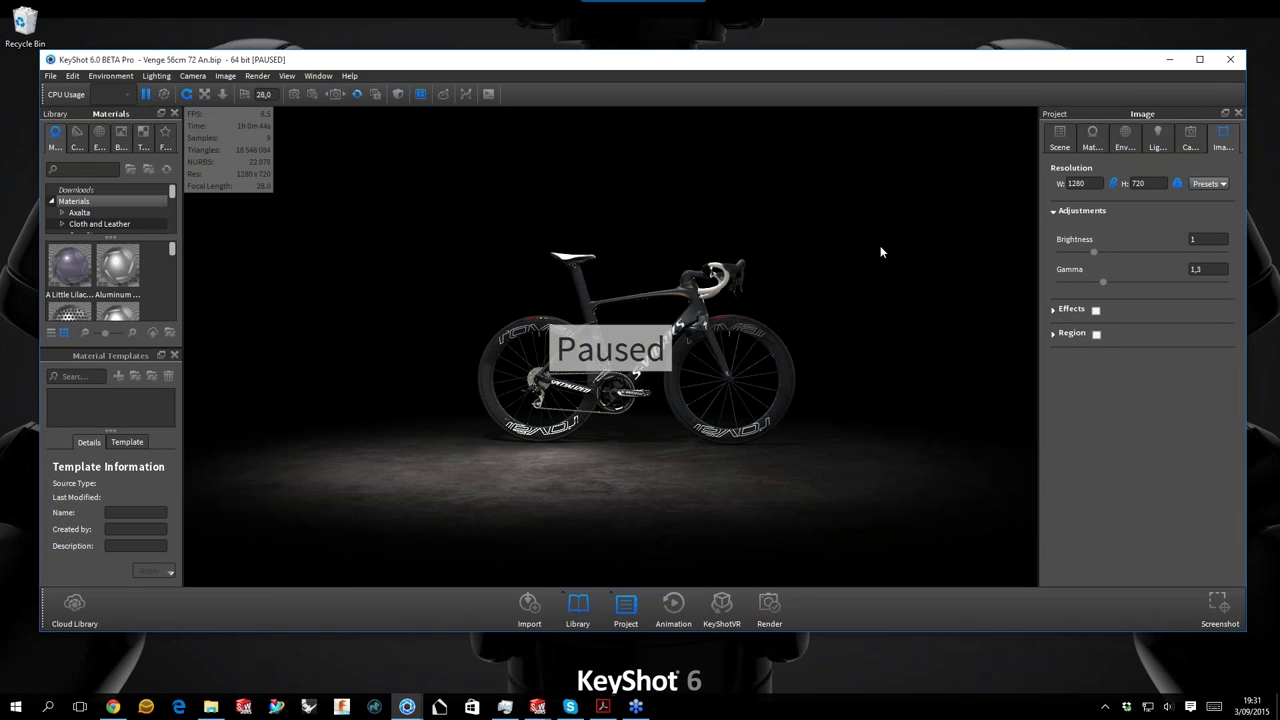
pyautogui.hotkey('shift', 'p')
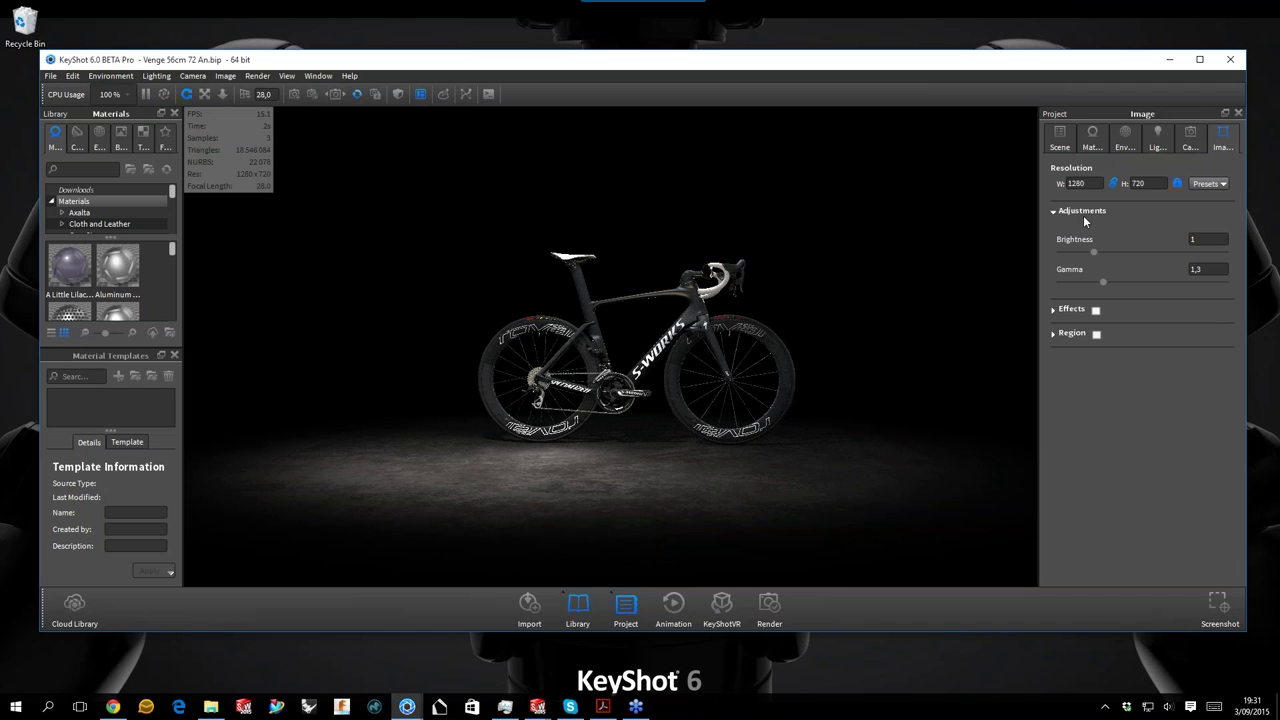
pyautogui.click(1158, 140)
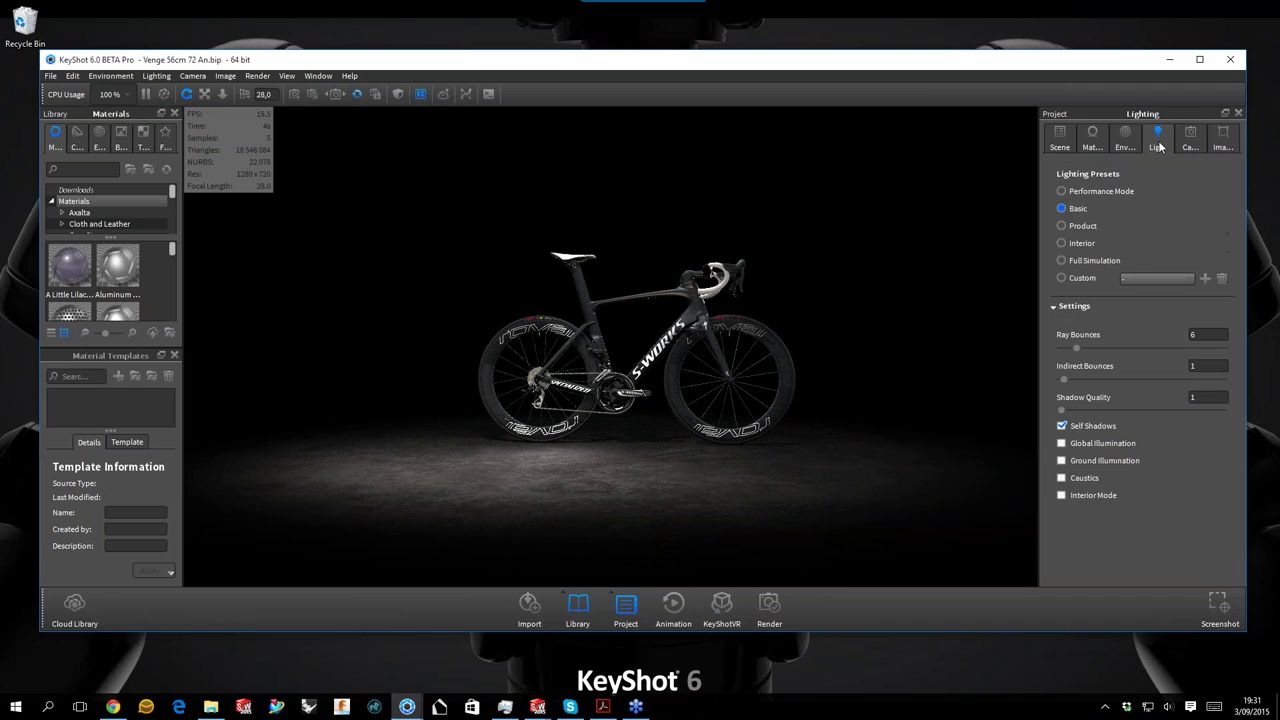
pyautogui.click(1192, 145)
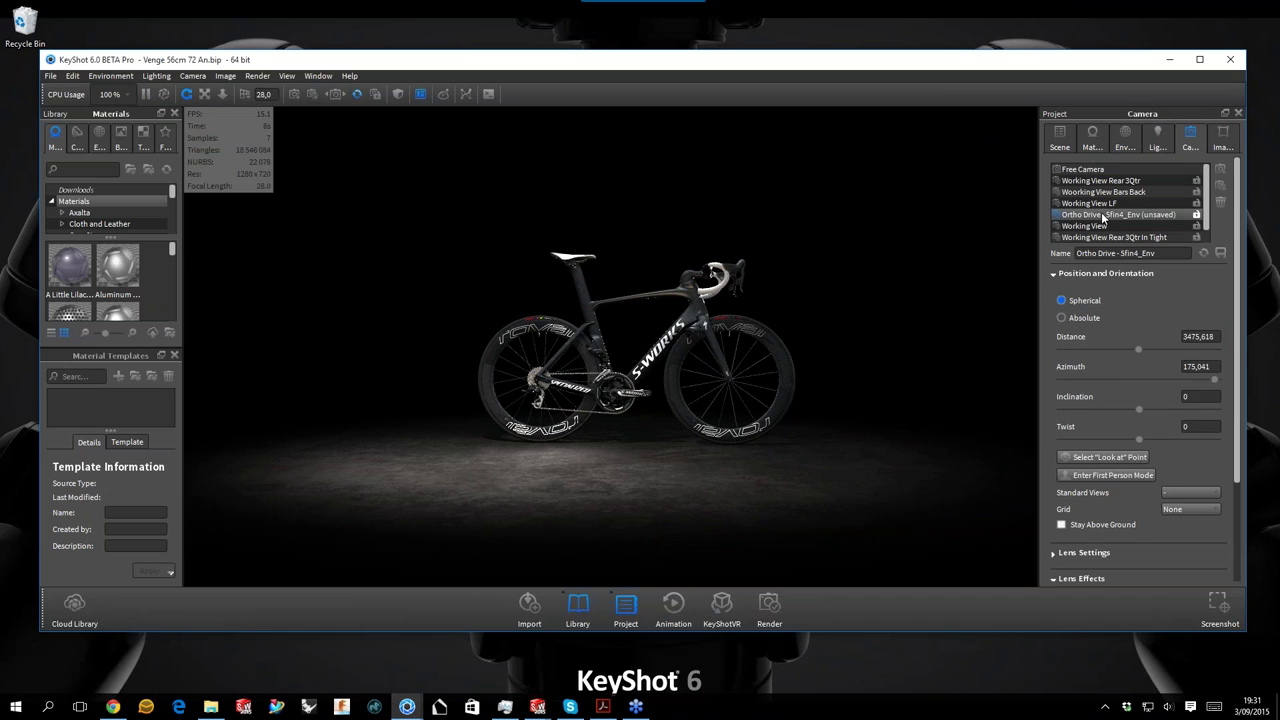
# Open the animation timeline and scale its time axis so the complete animation fits in view.
pyautogui.click(673, 603)
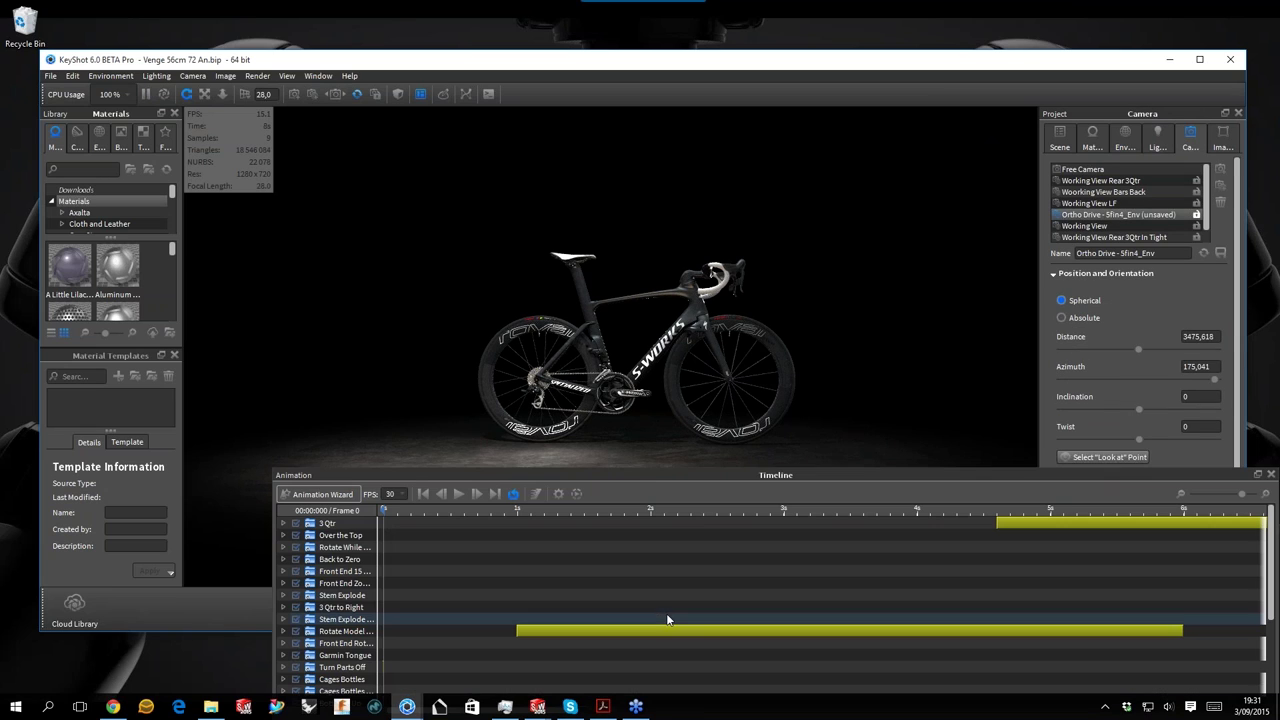
pyautogui.moveTo(655, 478); pyautogui.dragTo(503, 421)
pyautogui.click(1030, 438)
pyautogui.click(1030, 438)
pyautogui.click(1030, 438)
pyautogui.click(1030, 438)
pyautogui.click(1030, 438)
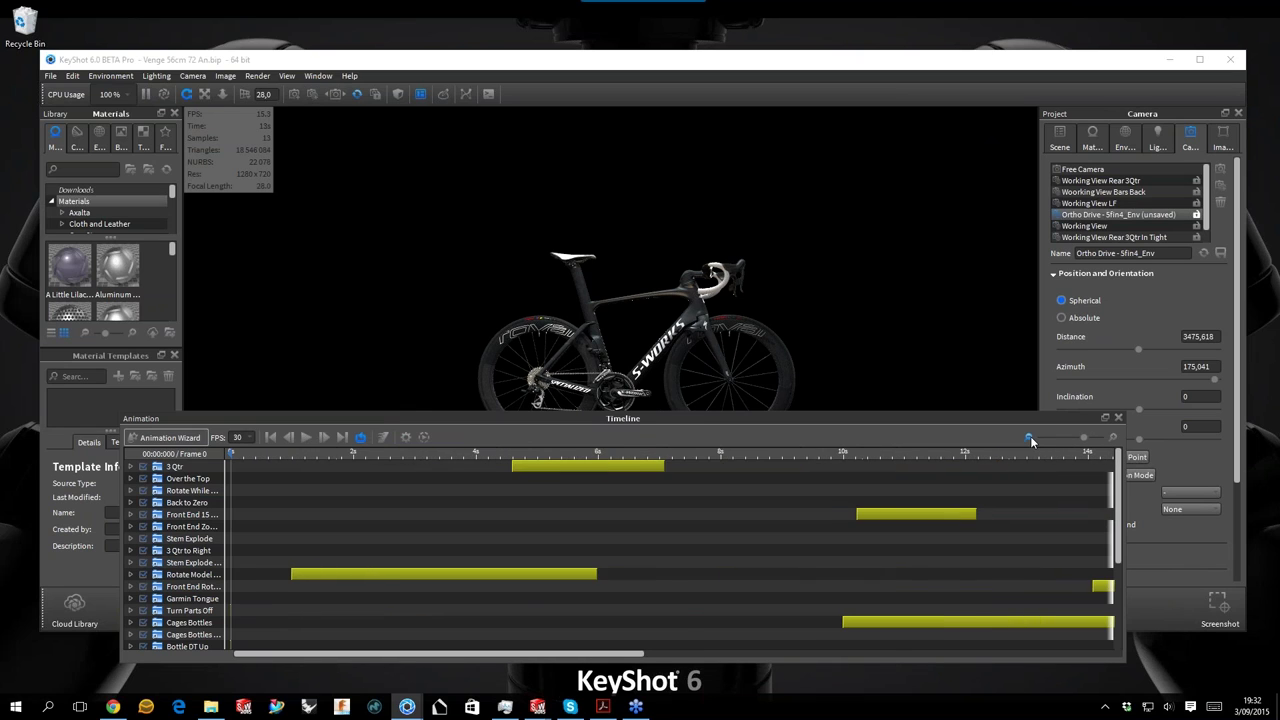
pyautogui.click(1030, 438)
pyautogui.click(1030, 438)
pyautogui.click(1030, 438)
pyautogui.click(1030, 438)
pyautogui.moveTo(1030, 441); pyautogui.dragTo(1116, 441)
pyautogui.click(1116, 441)
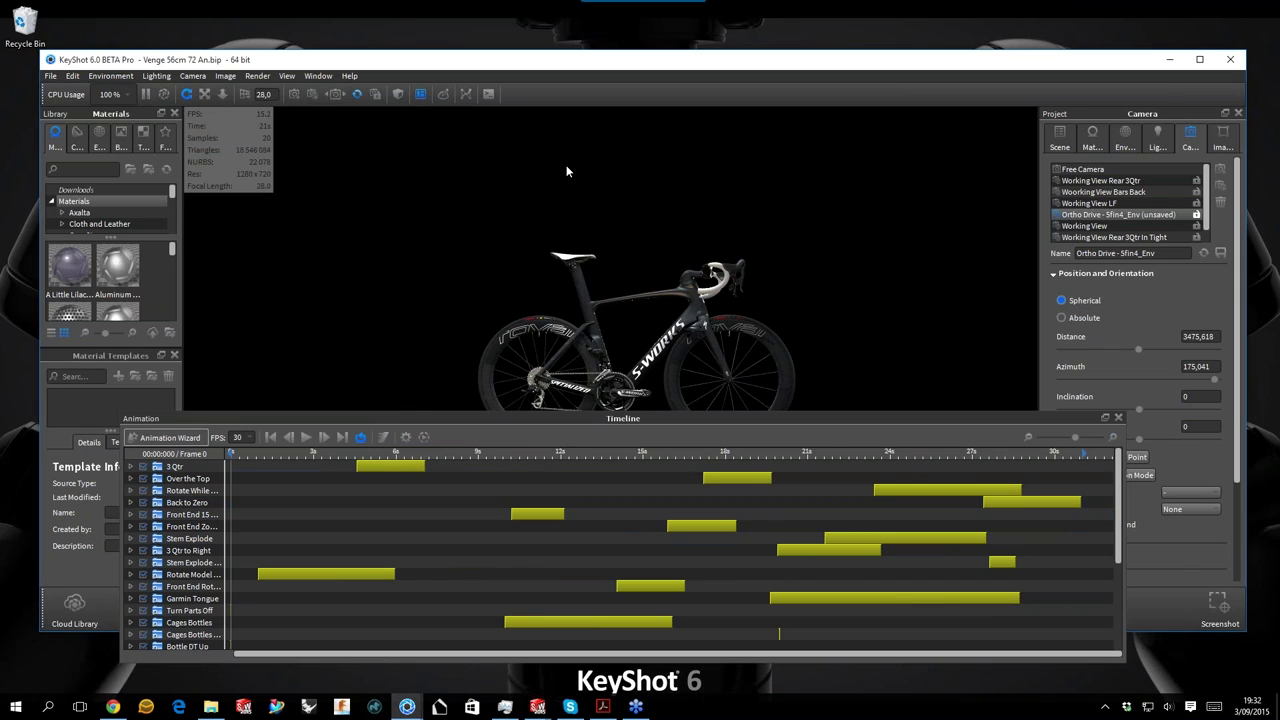
# Arrange the timeline below the bike view and scrub the animation to frame 49 in performance mode.
pyautogui.moveTo(607, 61); pyautogui.dragTo(605, 16)
pyautogui.moveTo(638, 421); pyautogui.dragTo(638, 550)
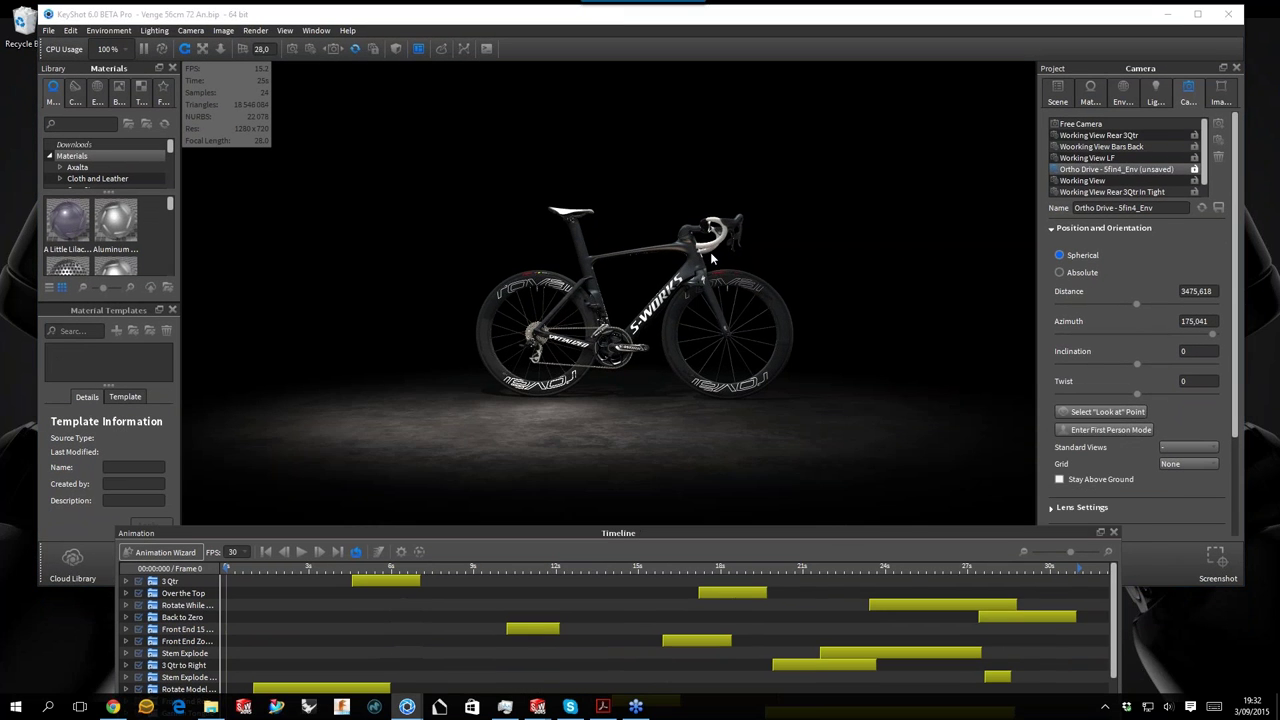
pyautogui.click(811, 79)
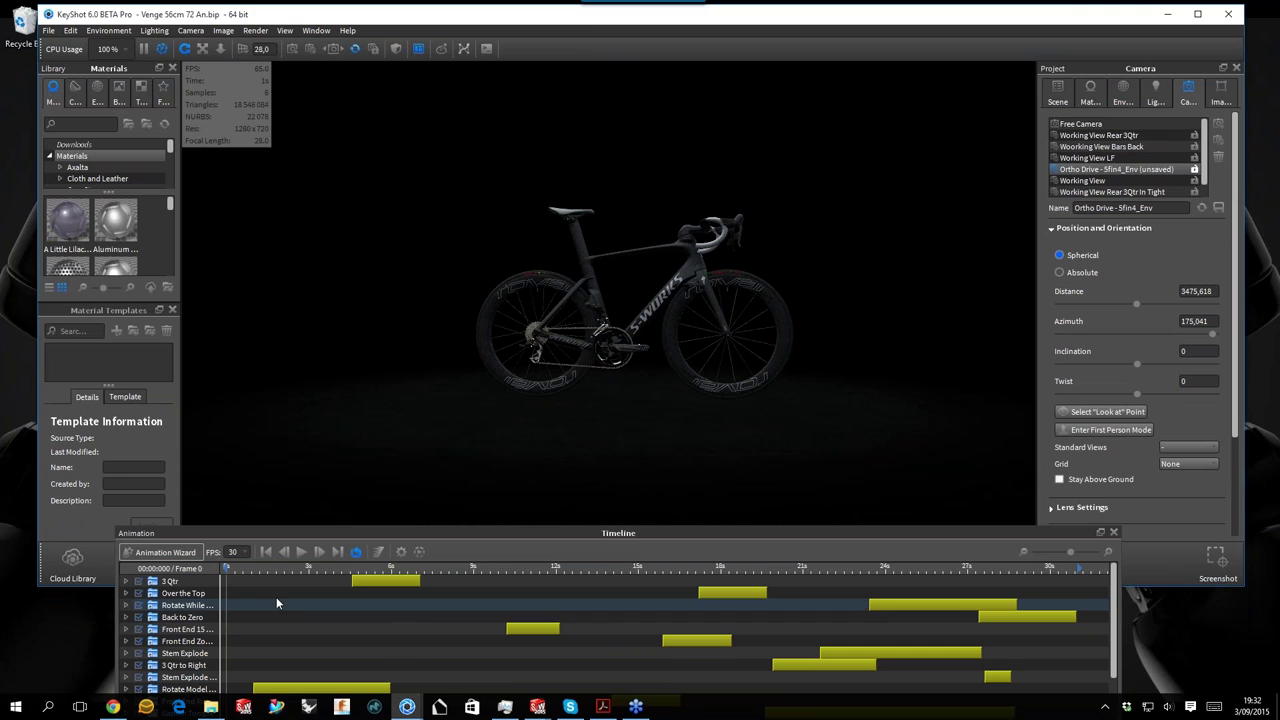
pyautogui.moveTo(232, 571); pyautogui.dragTo(271, 570)
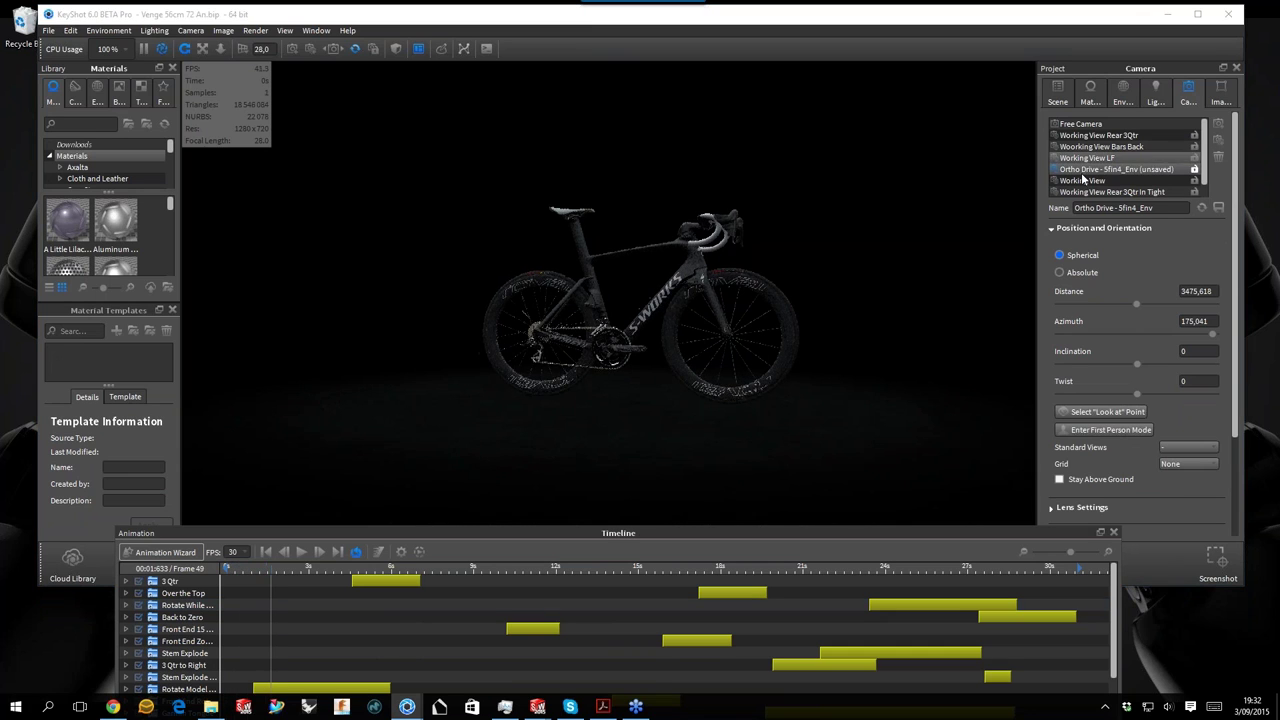
# Reactivate the Ortho Drive - 5fin4_Env camera from the scene tree after orbiting away, and list its camera animations.
pyautogui.moveTo(871, 245); pyautogui.dragTo(860, 286)
pyautogui.scroll(-1, 1150, 193)
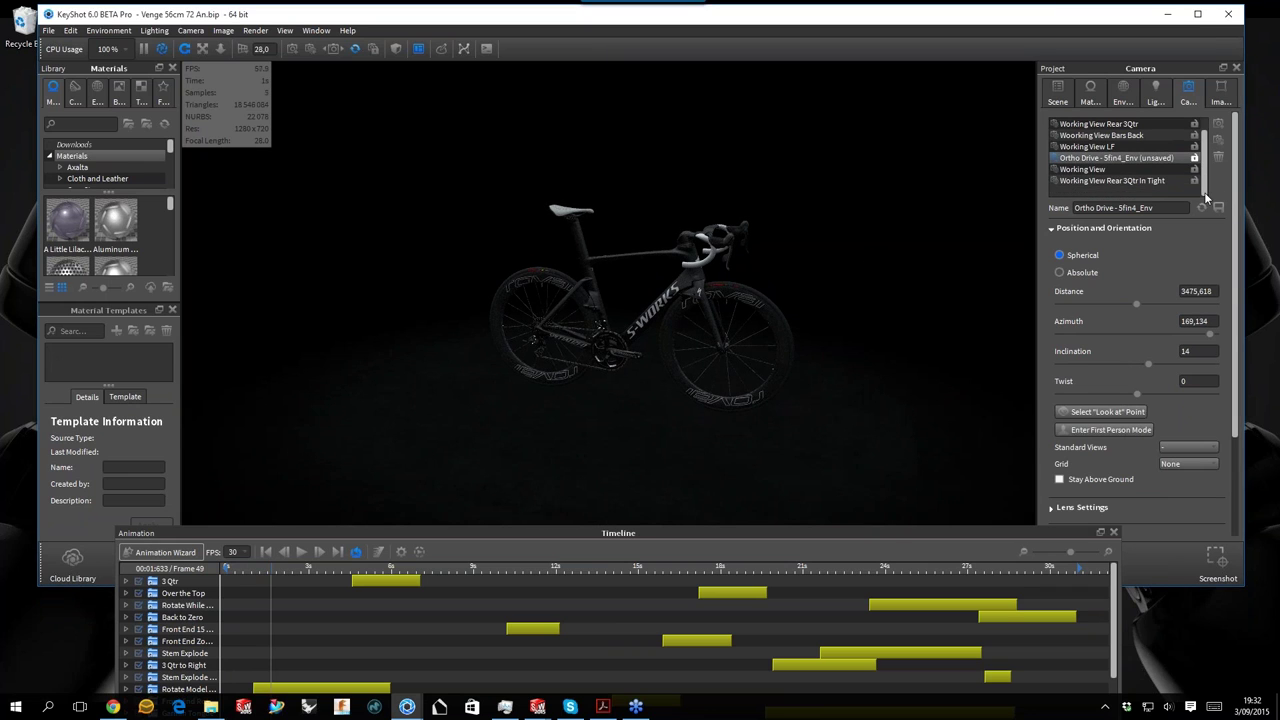
pyautogui.doubleClick(1083, 160)
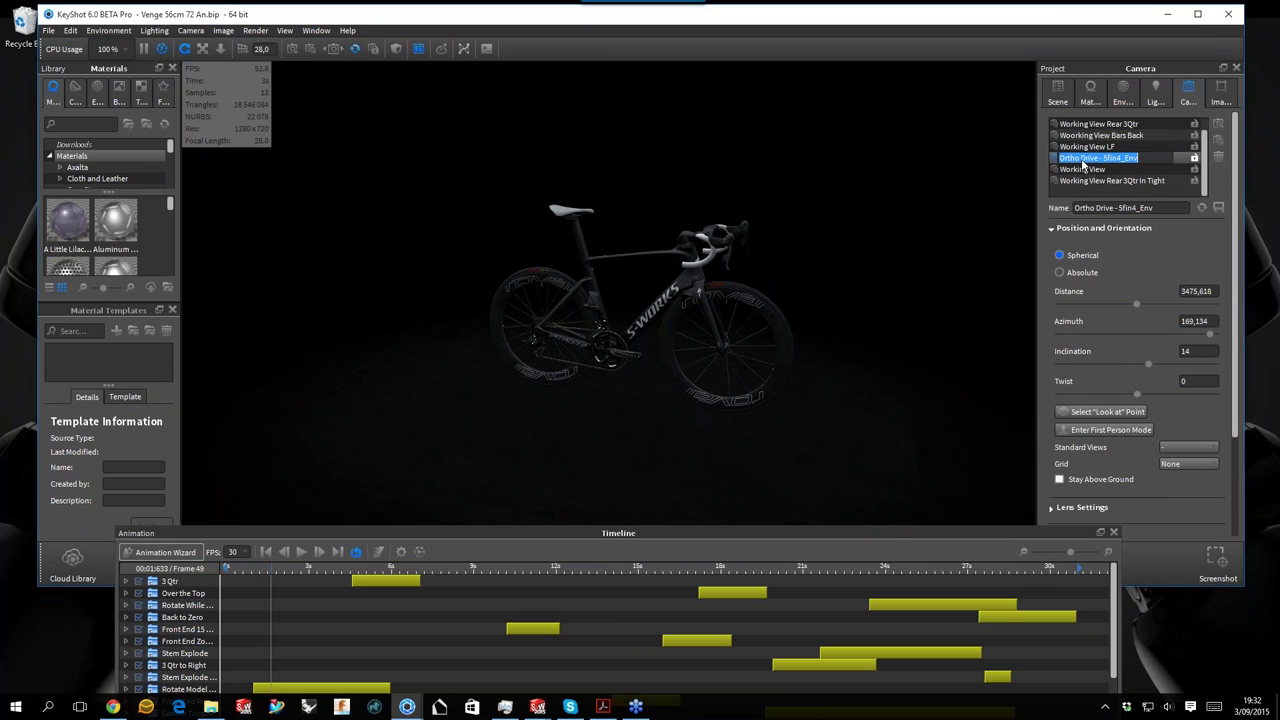
pyautogui.click(1057, 92)
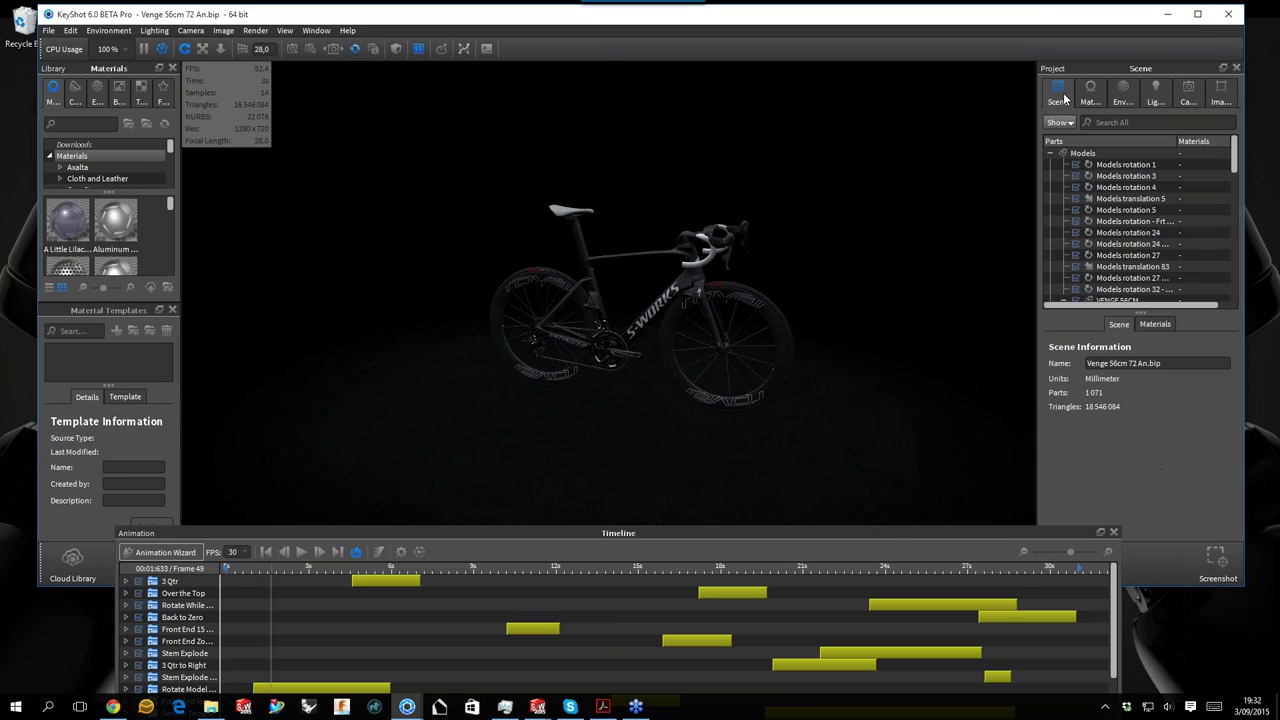
pyautogui.click(1050, 153)
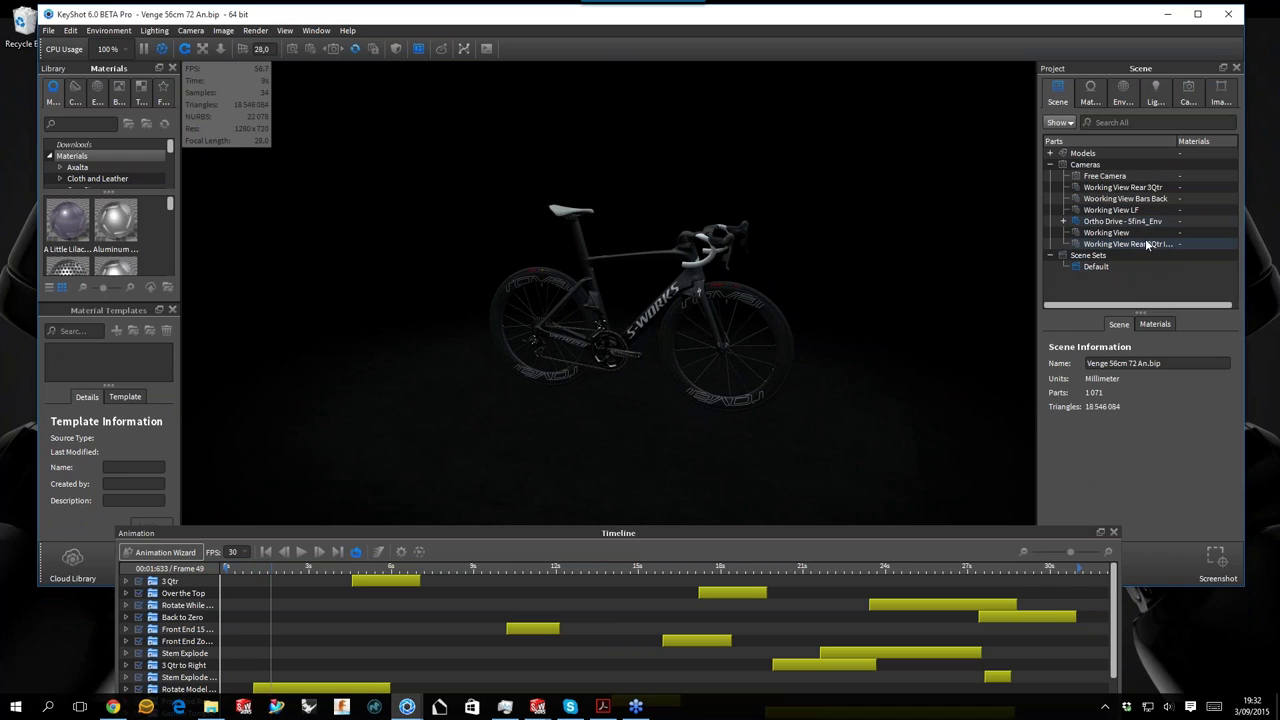
pyautogui.click(1105, 221)
pyautogui.click(1063, 221)
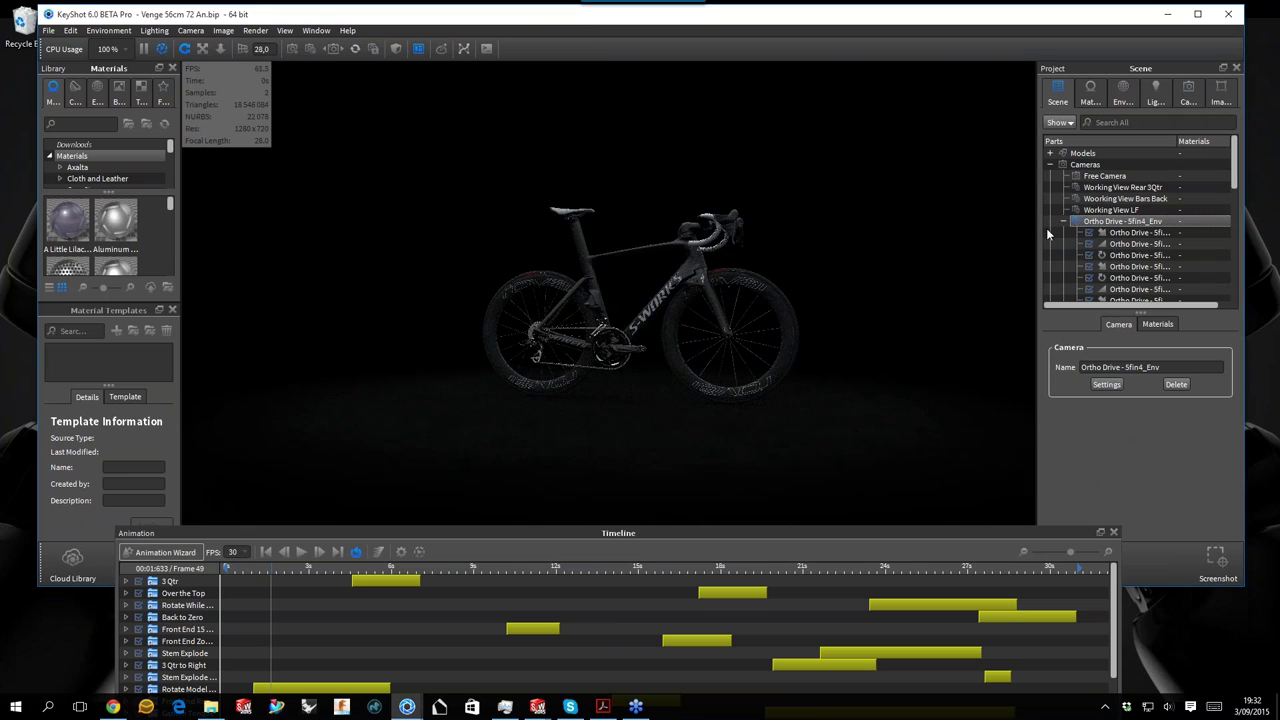
# Scrub through the bike animation from its opening seconds to frame 930 to preview the complete sequence.
pyautogui.moveTo(247, 567); pyautogui.dragTo(591, 570)
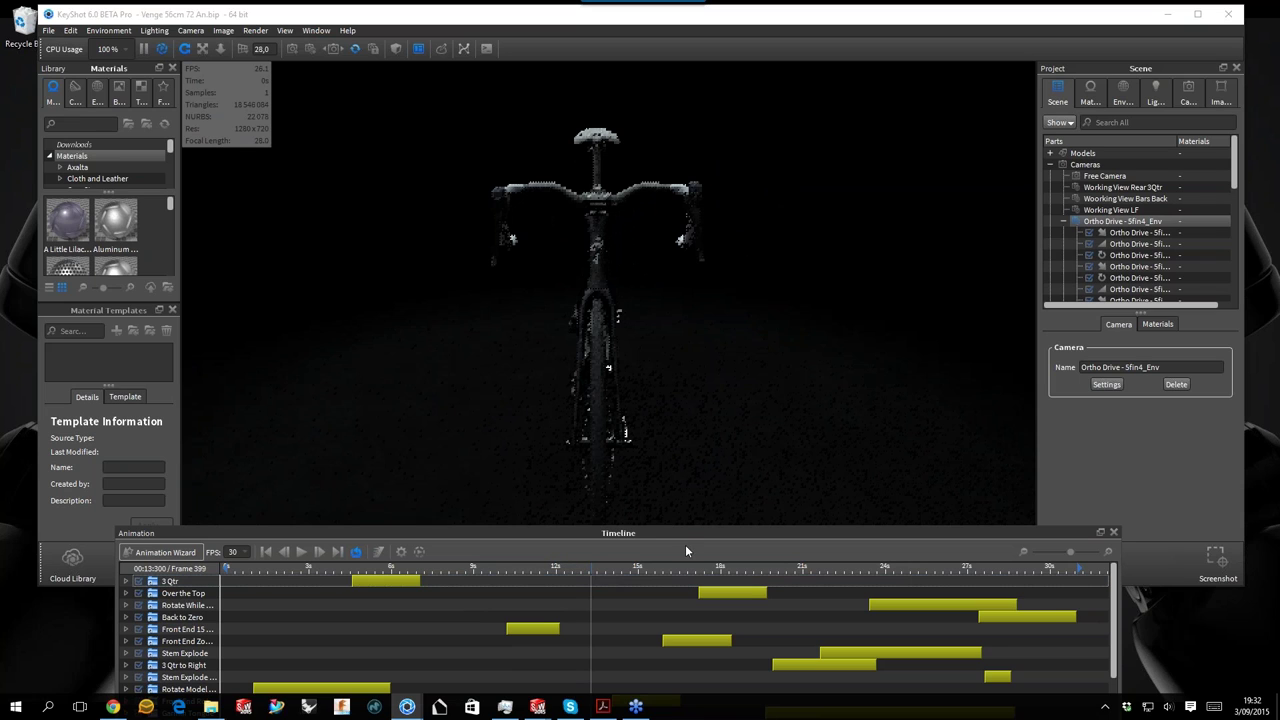
pyautogui.moveTo(683, 533)
pyautogui.mouseDown()
pyautogui.moveTo(696, 578)
pyautogui.moveTo(690, 512)
pyautogui.mouseUp()
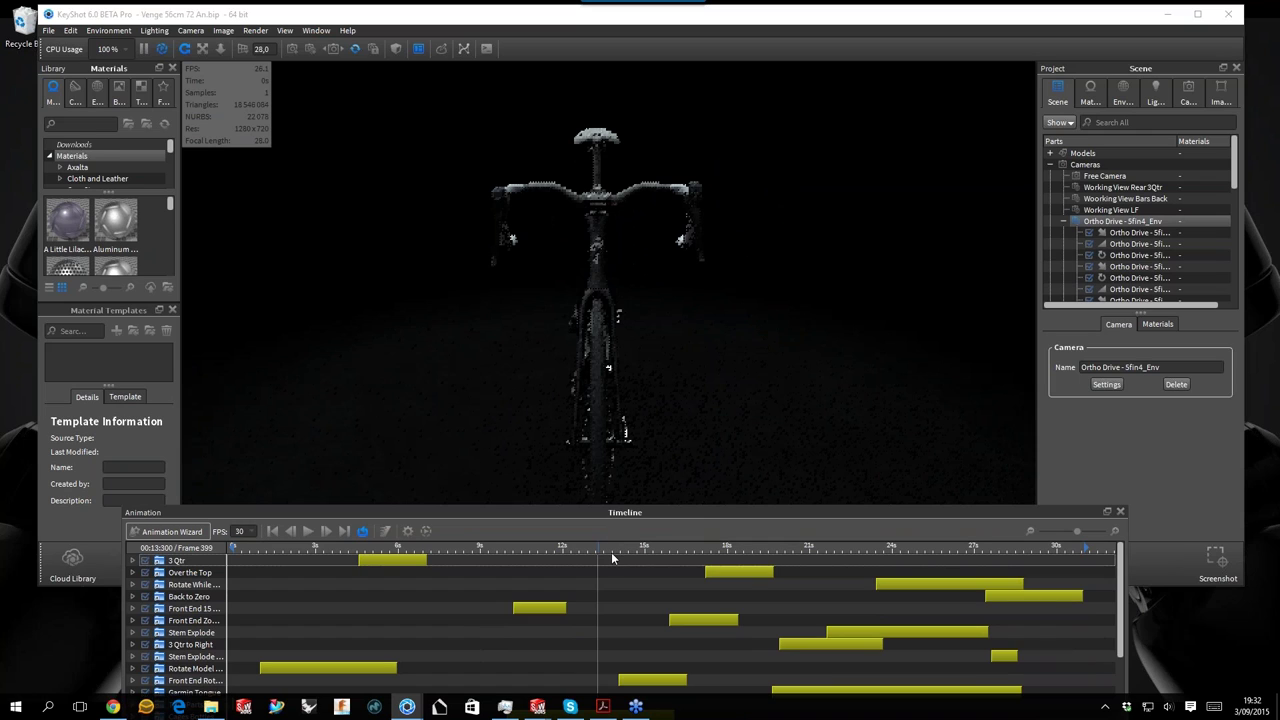
pyautogui.moveTo(611, 553); pyautogui.dragTo(817, 549)
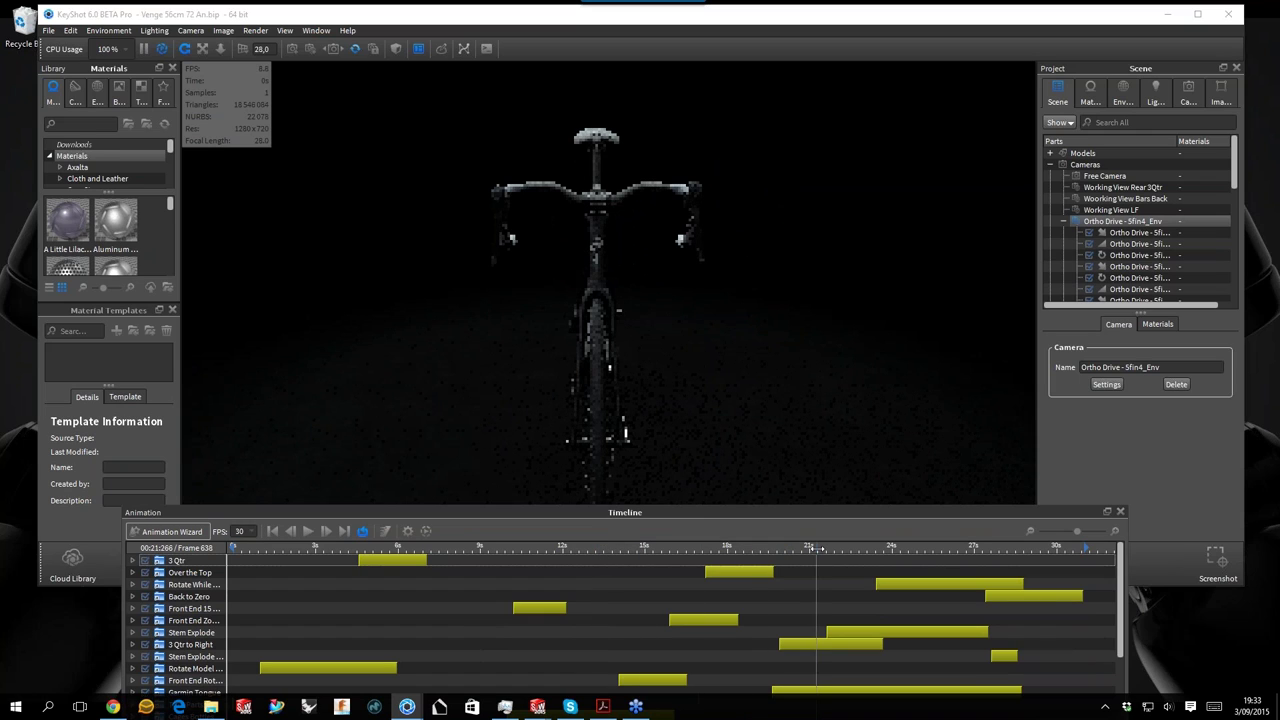
pyautogui.moveTo(817, 549); pyautogui.dragTo(1085, 546)
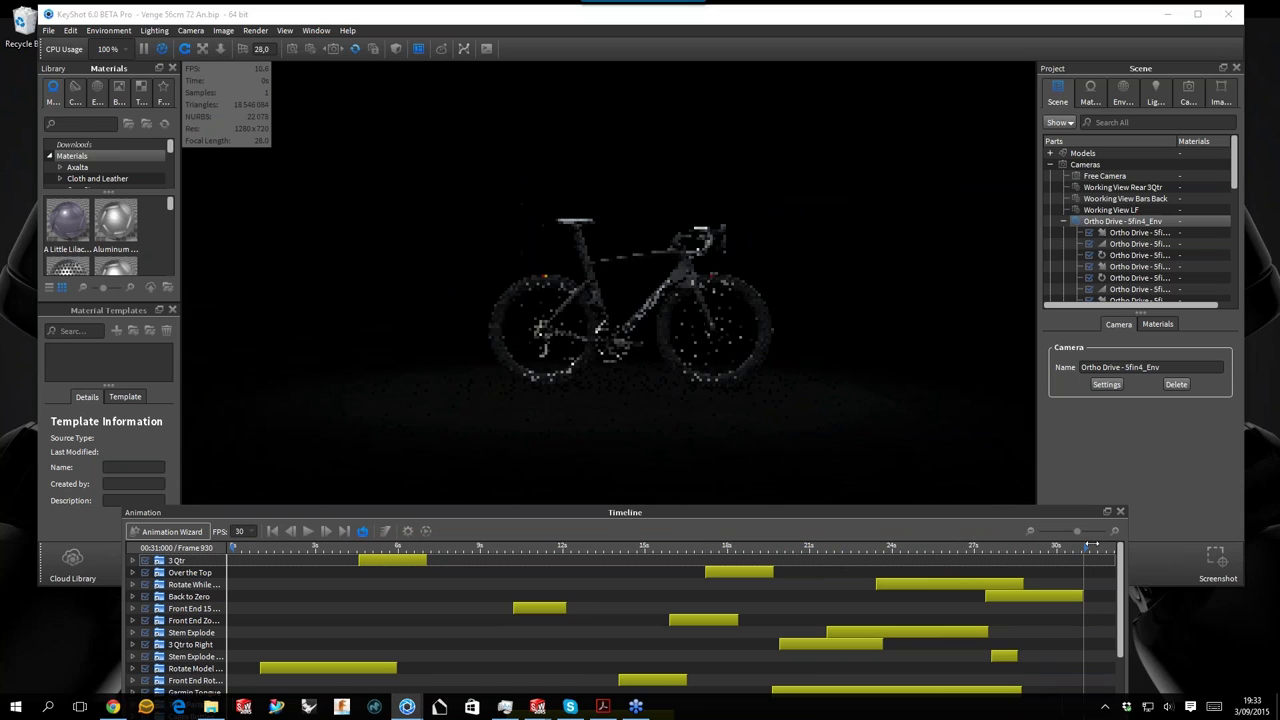
# Open Venge 56cm 72 An_Animation-overview.png from the KeyShot scenes folder and show it full screen.
pyautogui.click(211, 707)
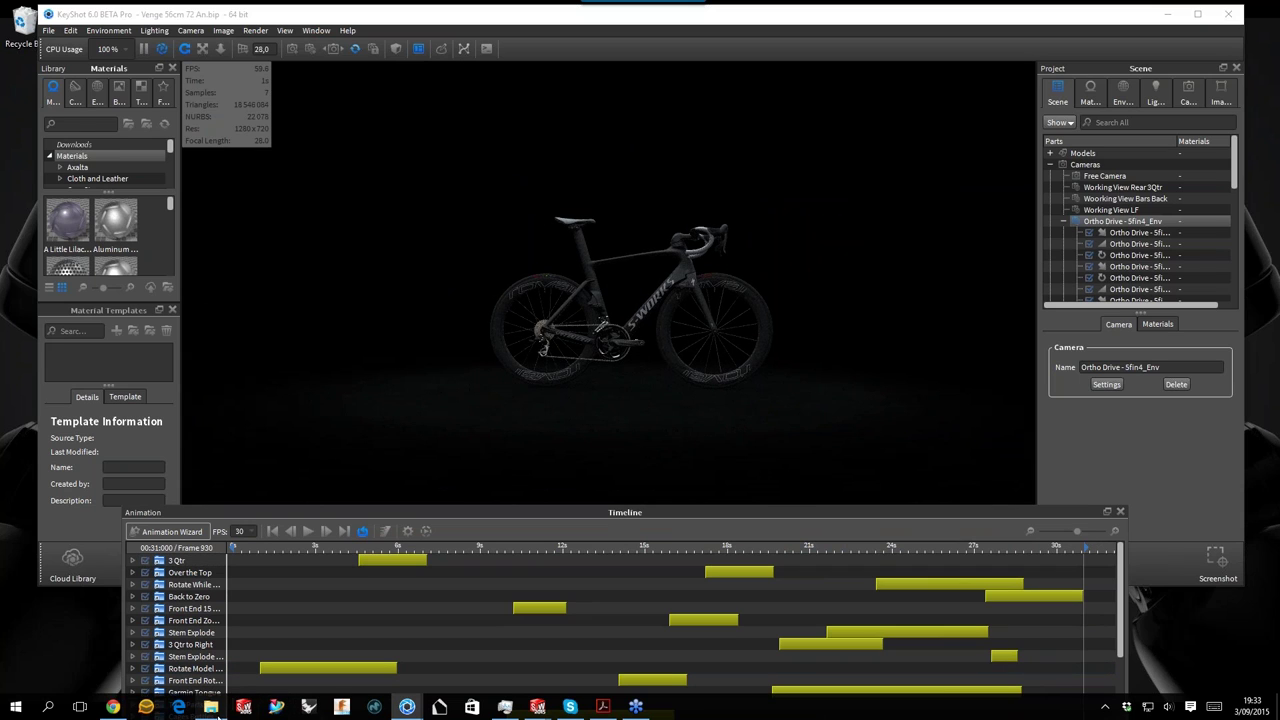
pyautogui.click(561, 135)
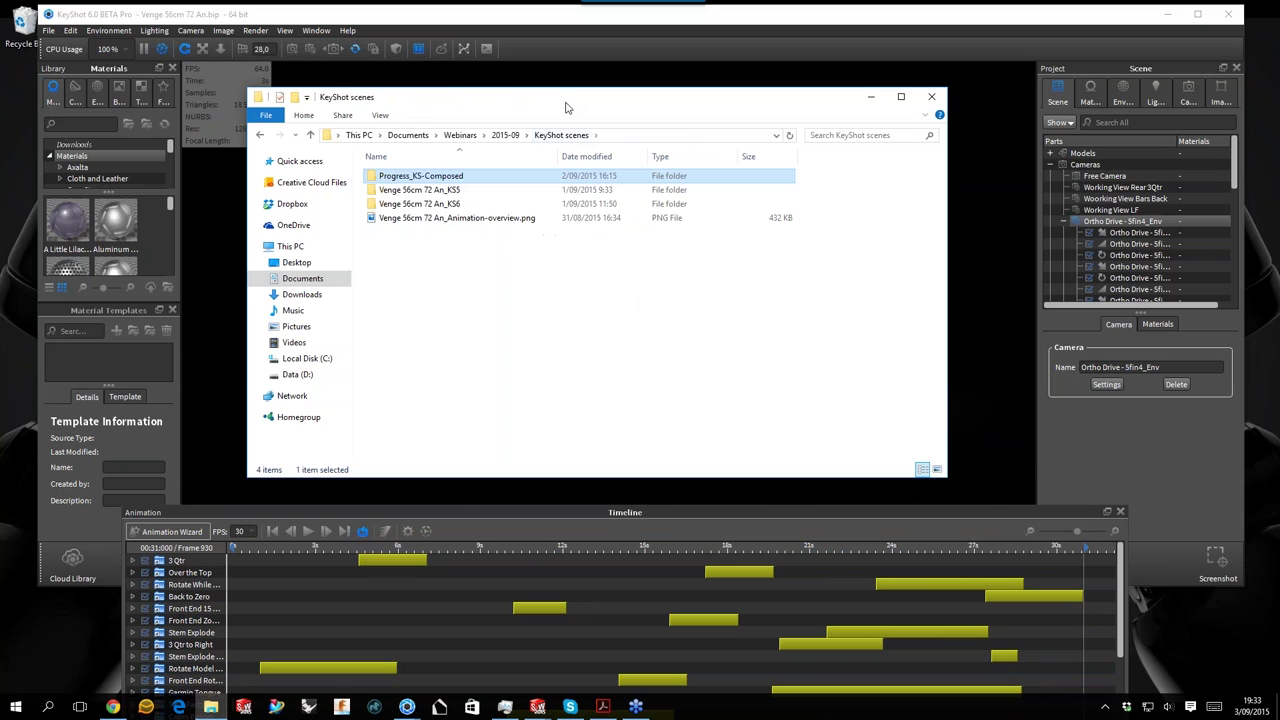
pyautogui.doubleClick(463, 218)
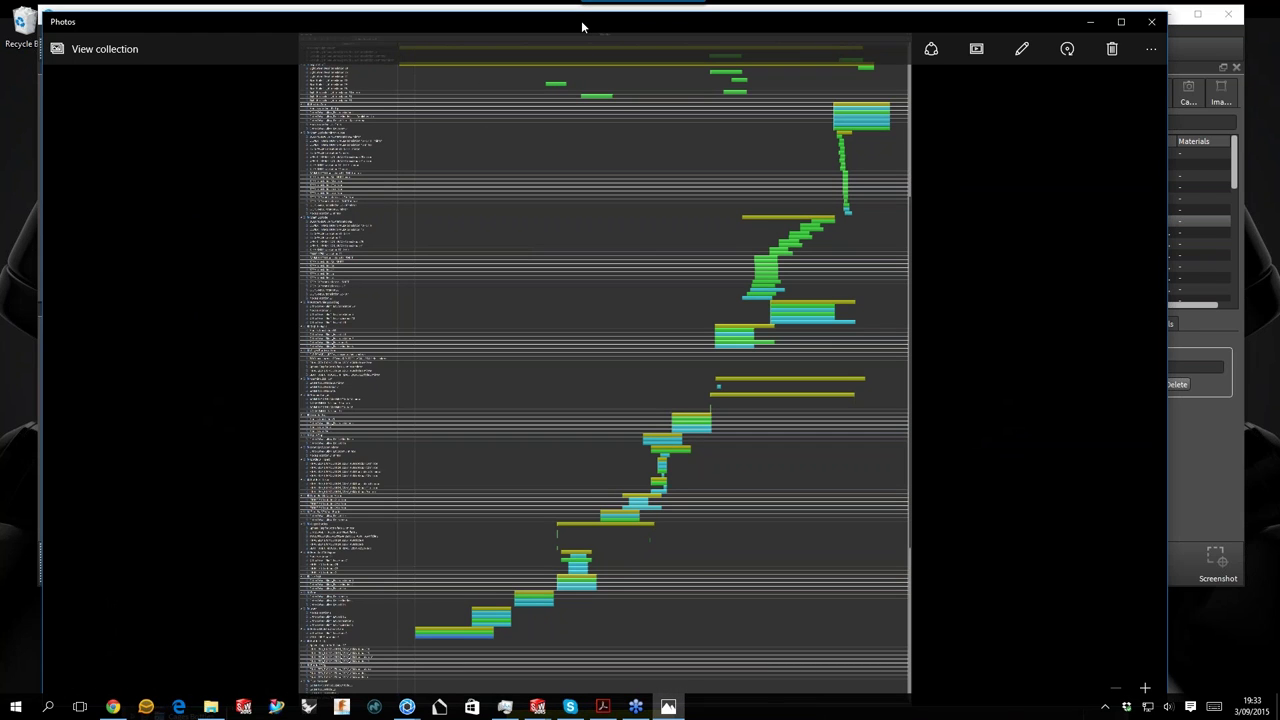
pyautogui.doubleClick(581, 20)
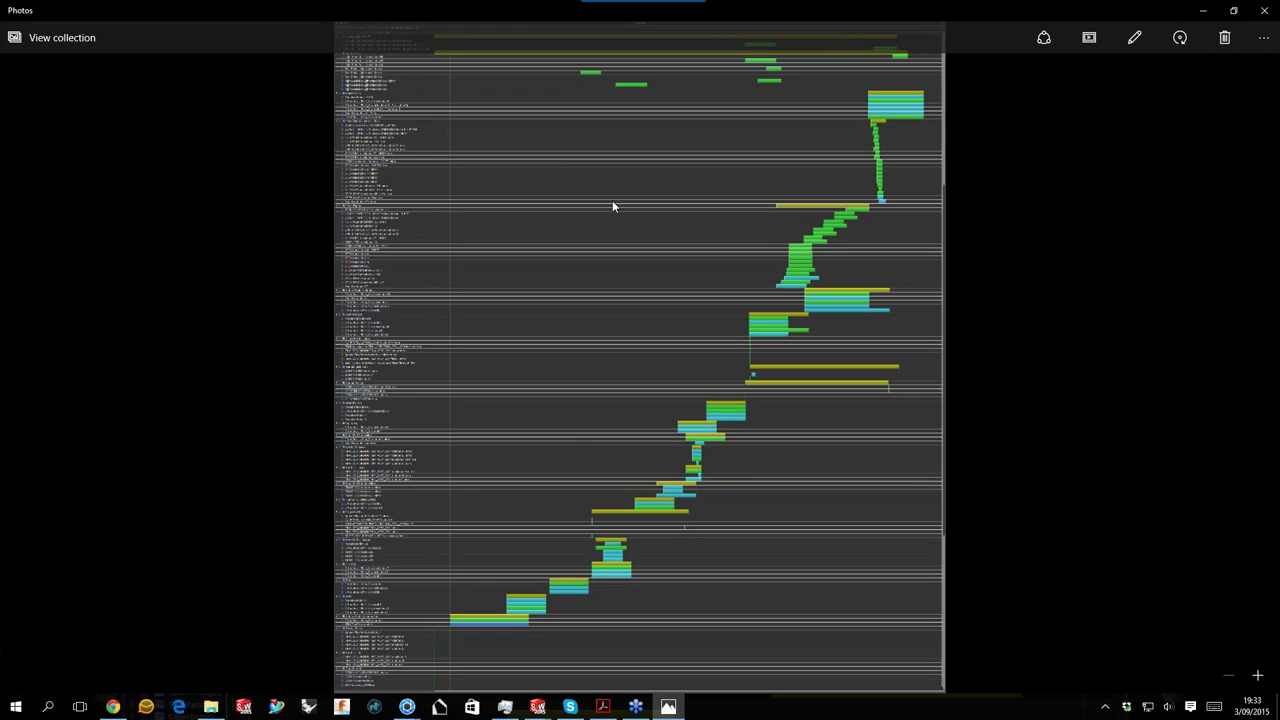
# Examine the animation groups and their timing up close across the whole overview image, closing the image when done.
pyautogui.click(1259, 676)
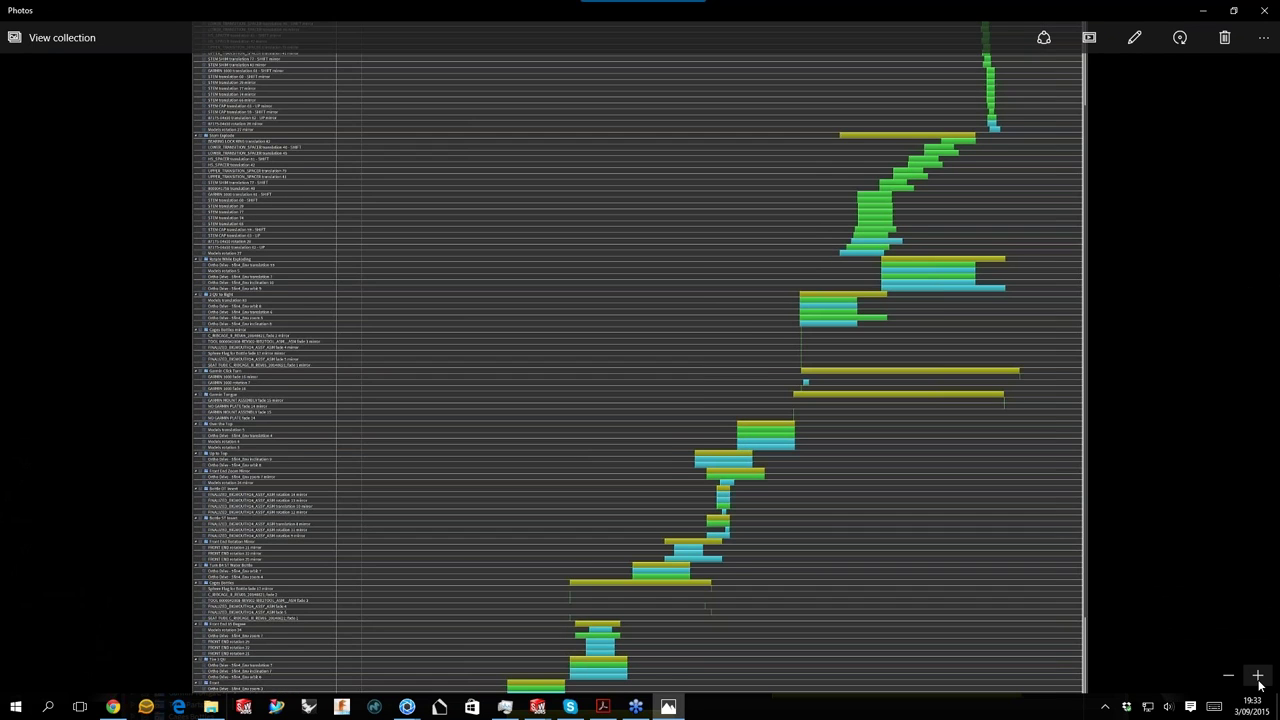
pyautogui.click(1258, 676)
pyautogui.moveTo(608, 318); pyautogui.dragTo(577, 586)
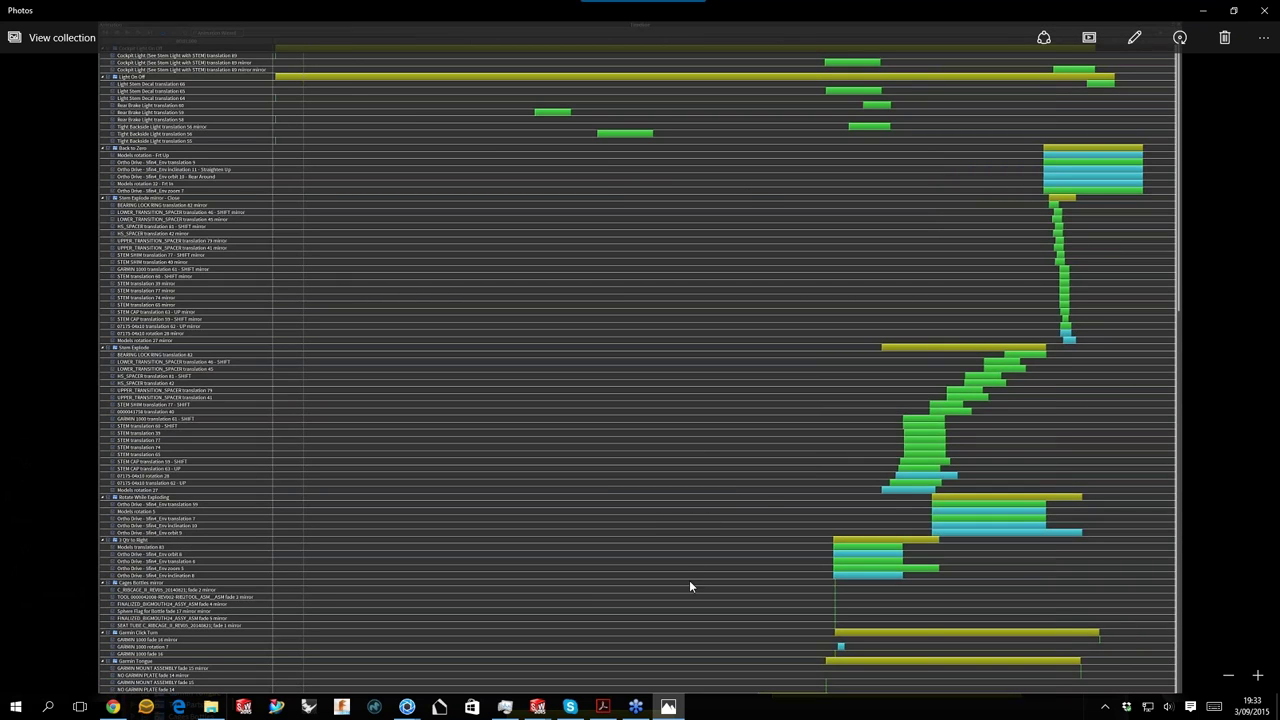
pyautogui.moveTo(684, 566); pyautogui.dragTo(645, 369)
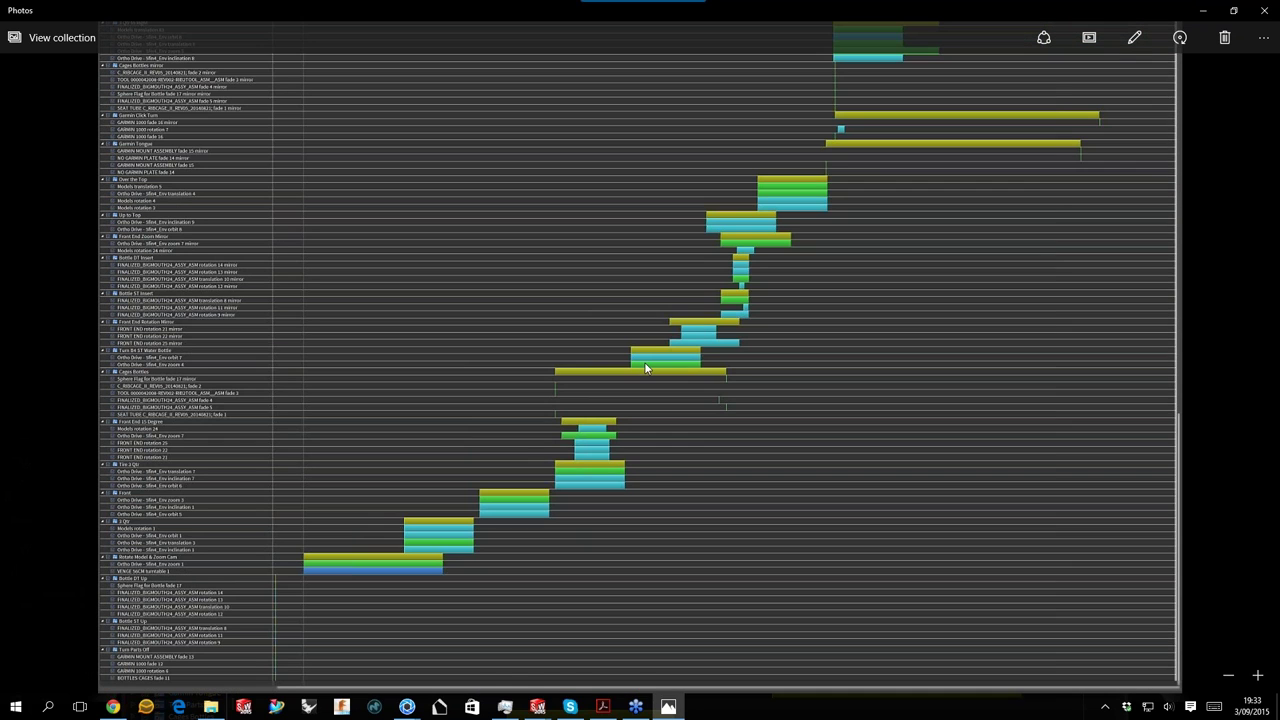
pyautogui.moveTo(658, 252); pyautogui.dragTo(598, 180)
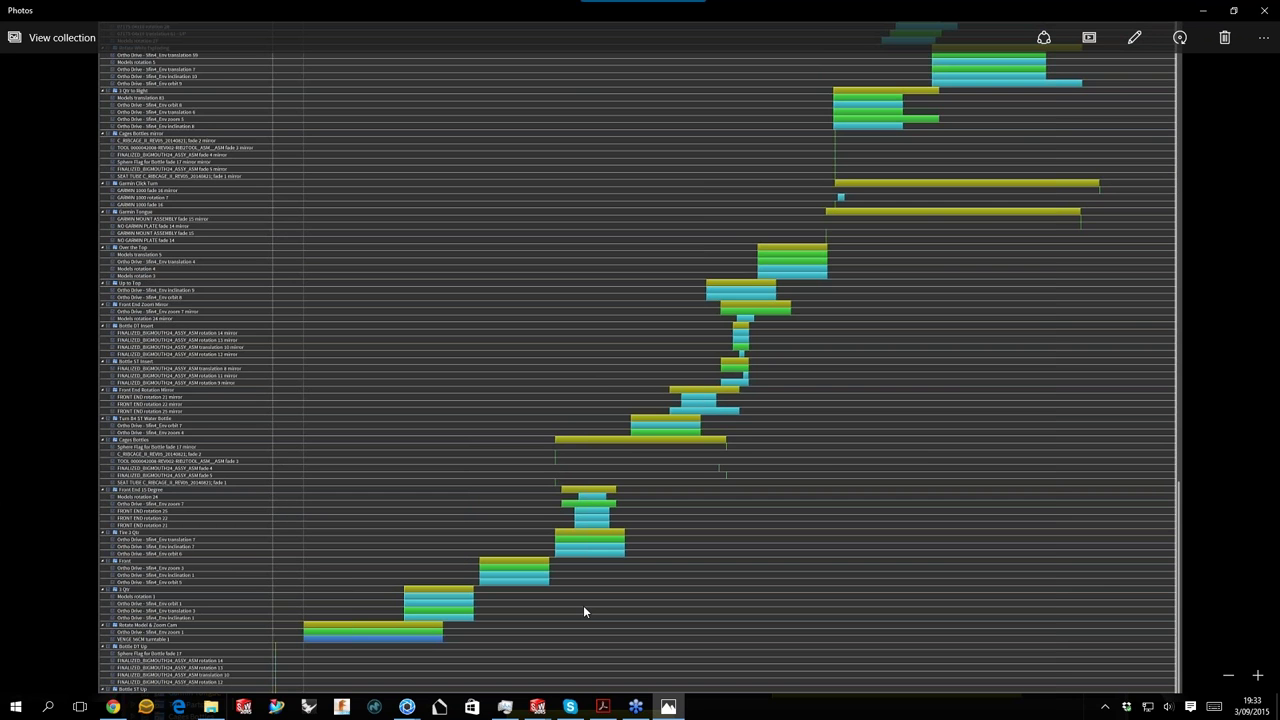
pyautogui.moveTo(584, 606); pyautogui.dragTo(644, 213)
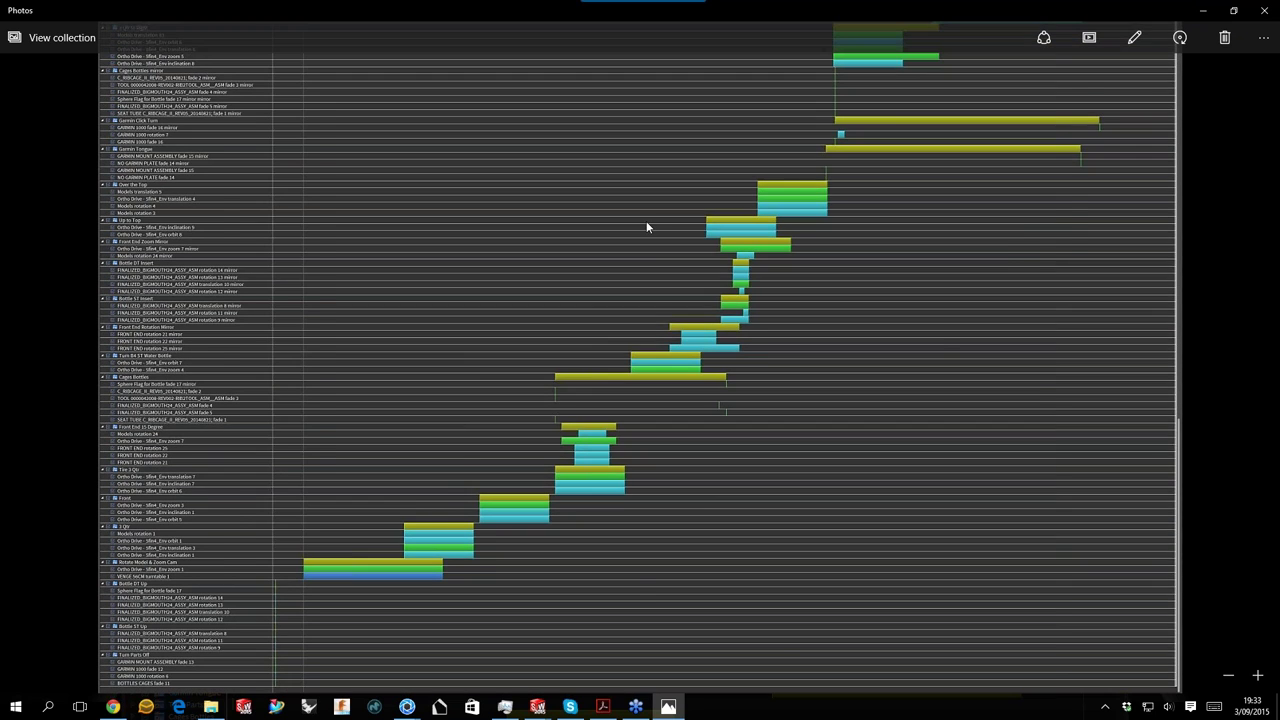
pyautogui.moveTo(646, 223); pyautogui.dragTo(634, 581)
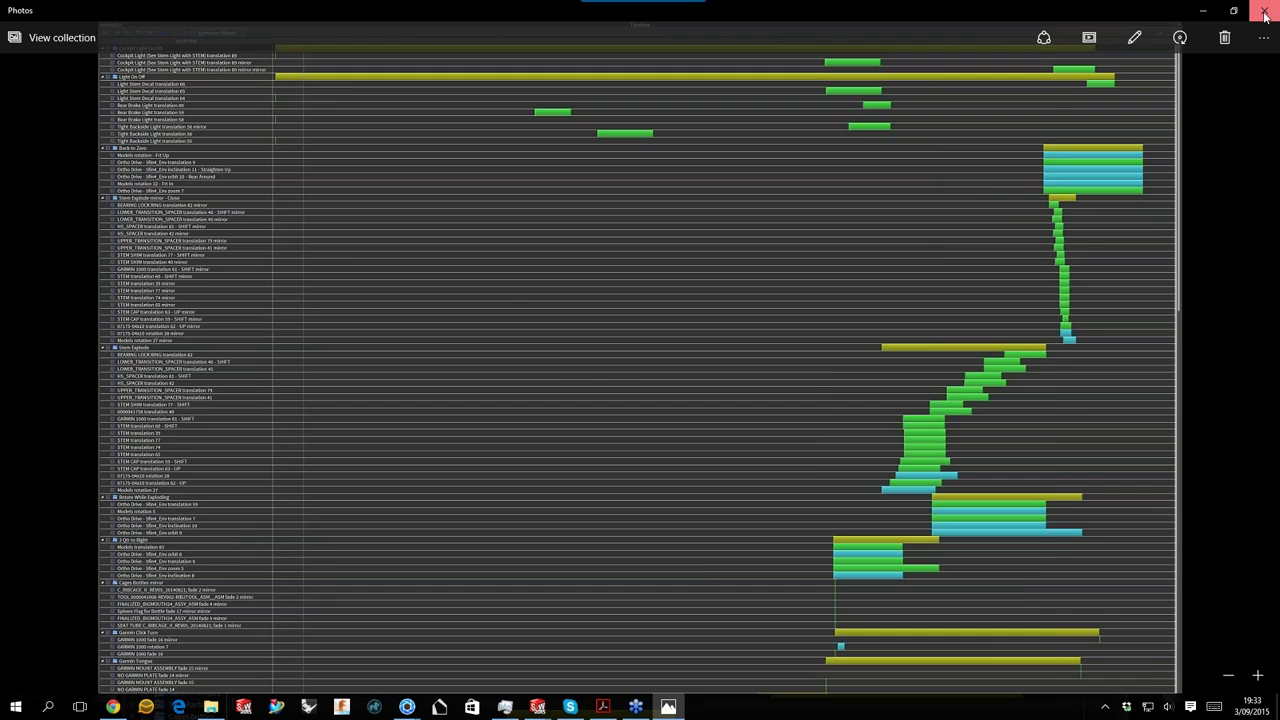
pyautogui.click(1265, 14)
# Return to the KeyShot scene and show the complete bike larger in a side view.
pyautogui.moveTo(628, 117); pyautogui.dragTo(765, 518)
pyautogui.click(860, 212)
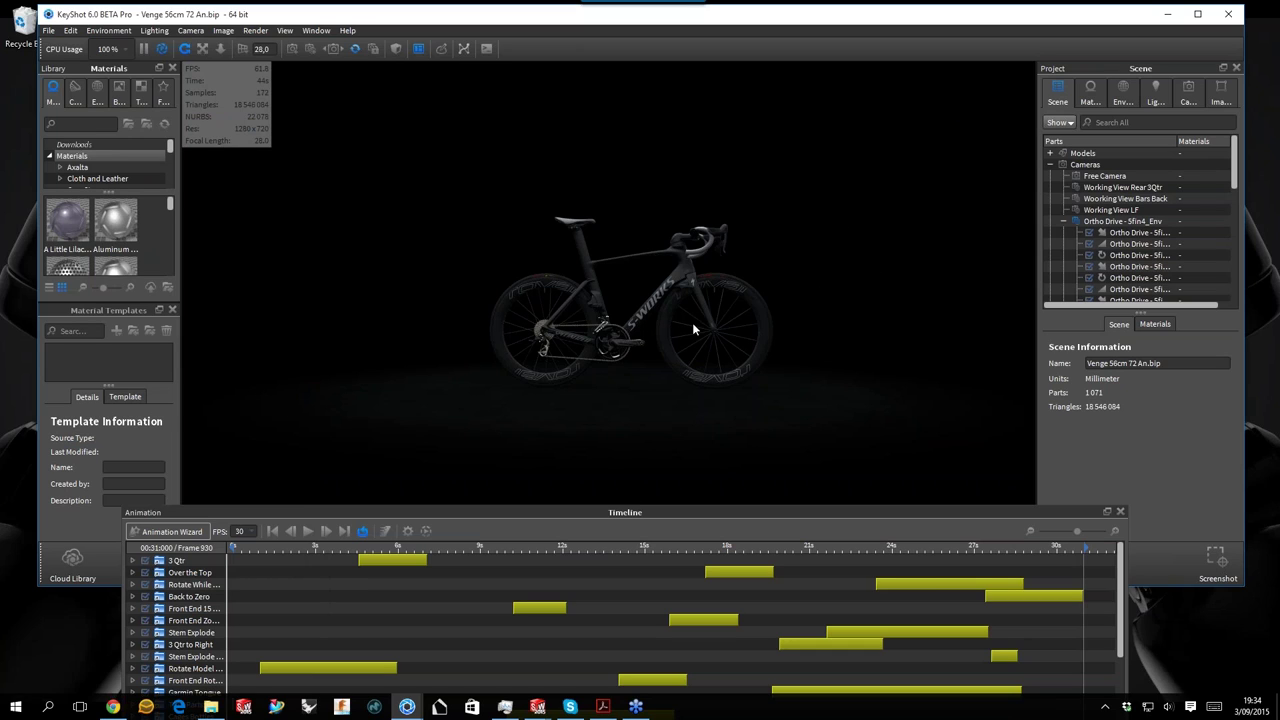
pyautogui.moveTo(823, 251); pyautogui.dragTo(651, 269)
pyautogui.scroll(5, 651, 269)
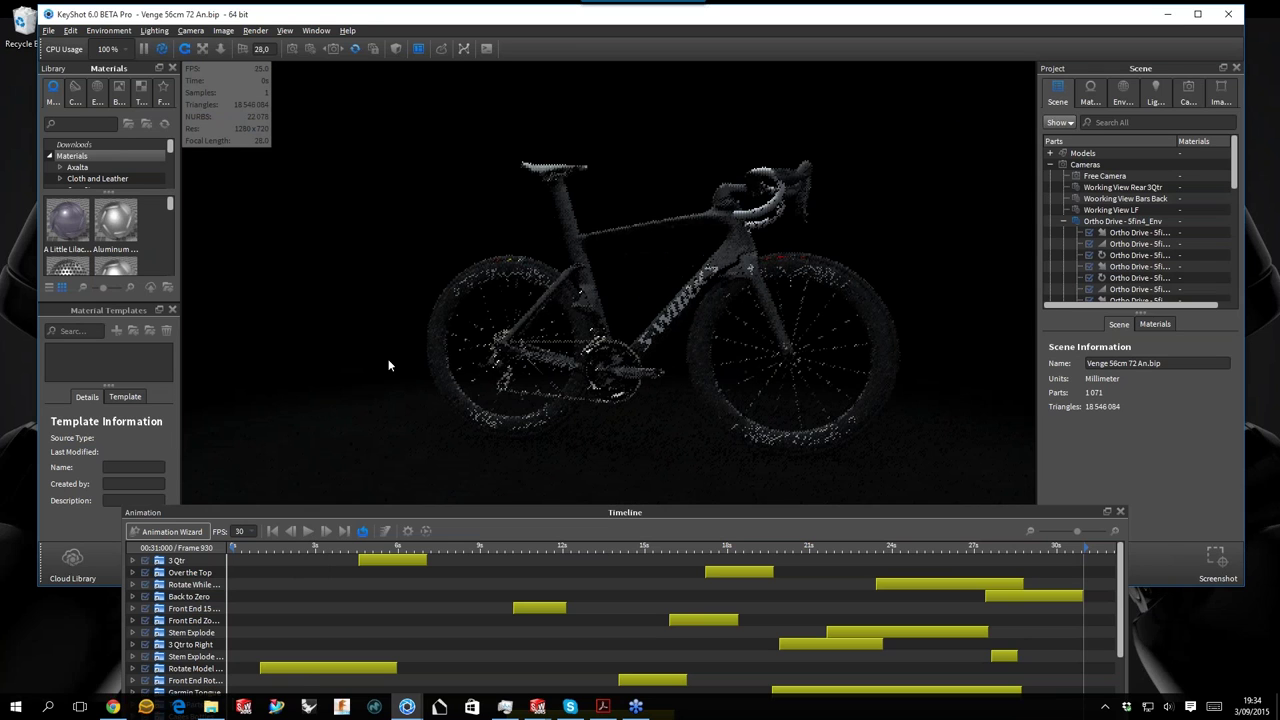
pyautogui.scroll(2, 543, 346)
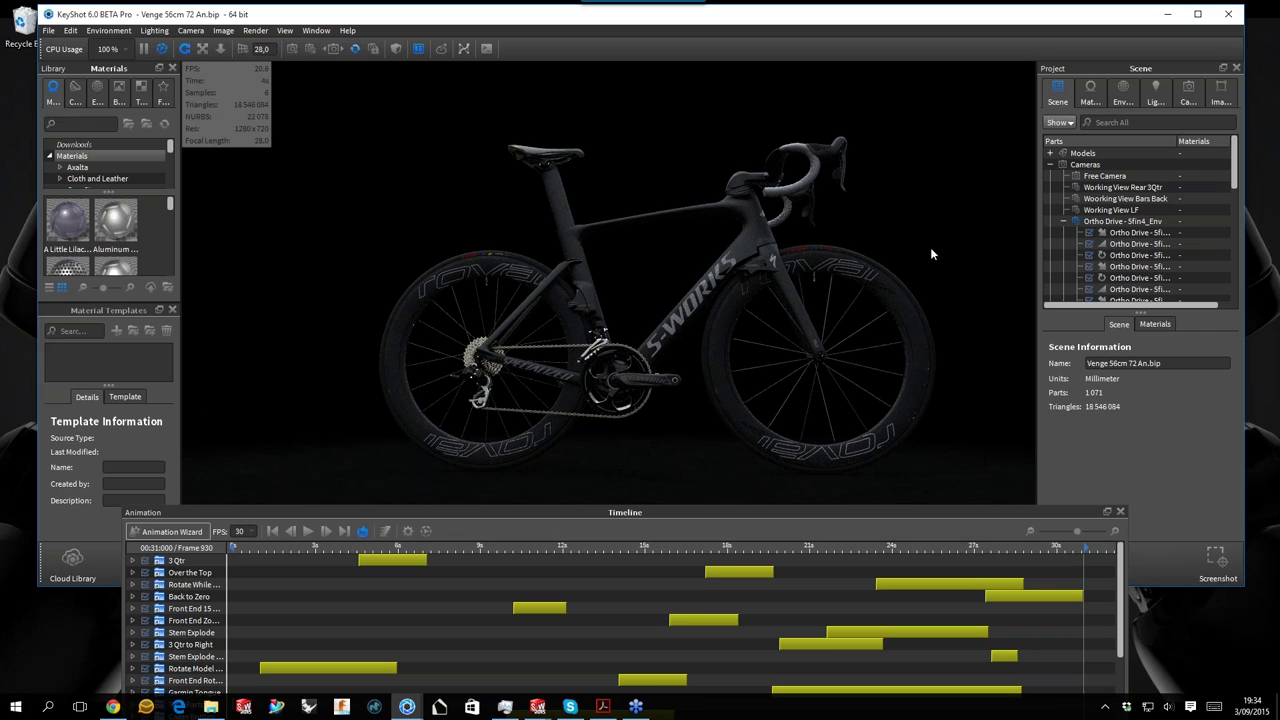
# Pause the real-time bike render, switch to the SOLIDWORKS assembly and bring the complete bike into a side view.
pyautogui.moveTo(941, 207); pyautogui.dragTo(749, 246)
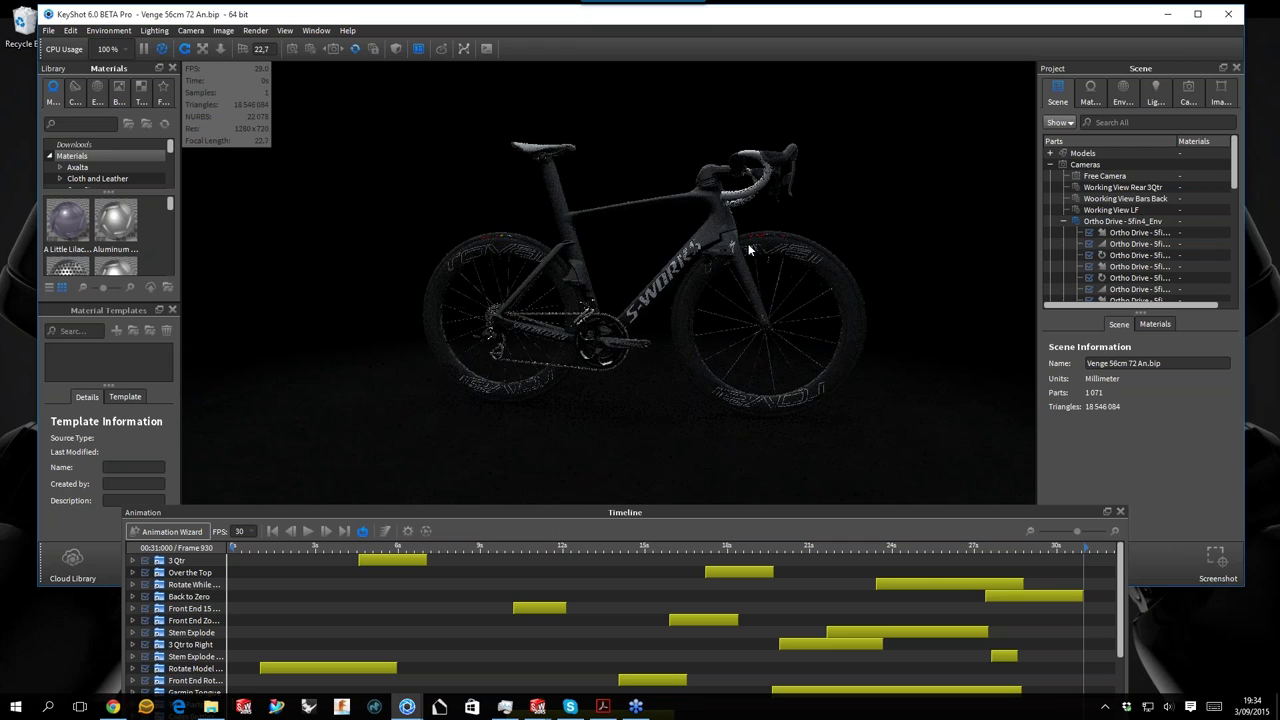
pyautogui.hotkey('shift', 'p')
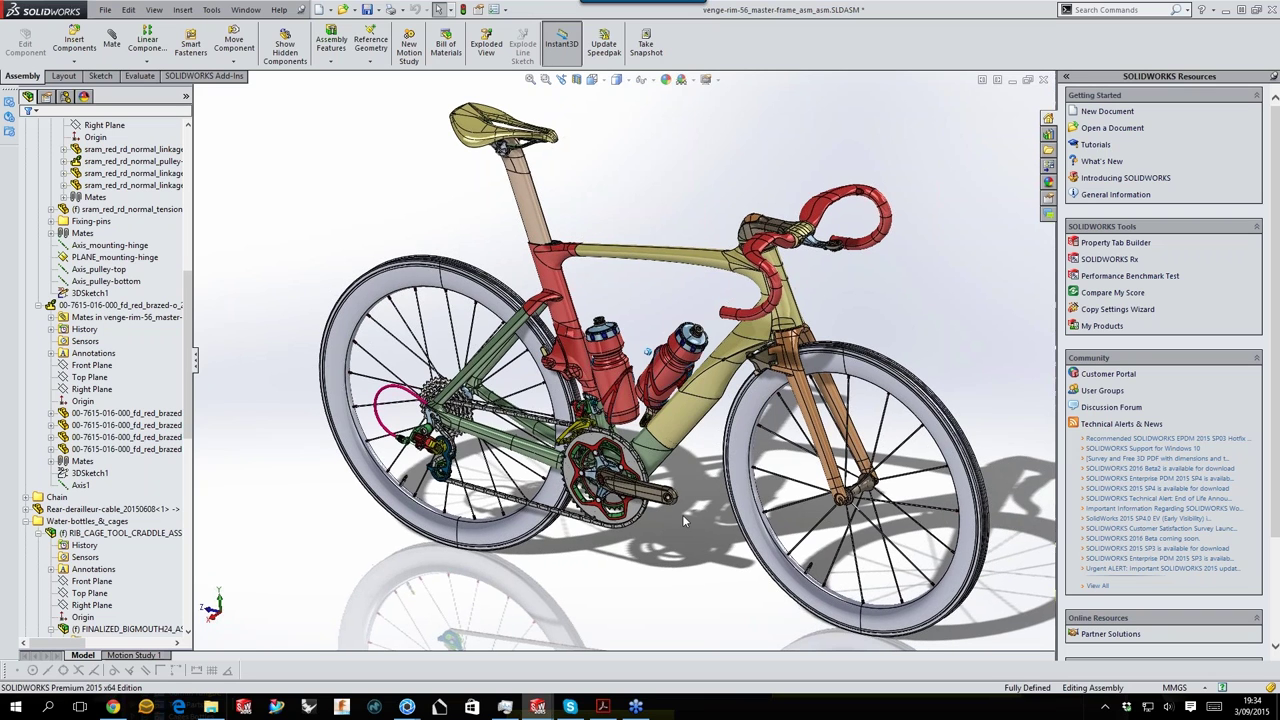
pyautogui.moveTo(683, 515)
pyautogui.mouseDown(button='middle')
pyautogui.moveTo(728, 505)
pyautogui.moveTo(668, 527)
pyautogui.mouseUp(button='middle')
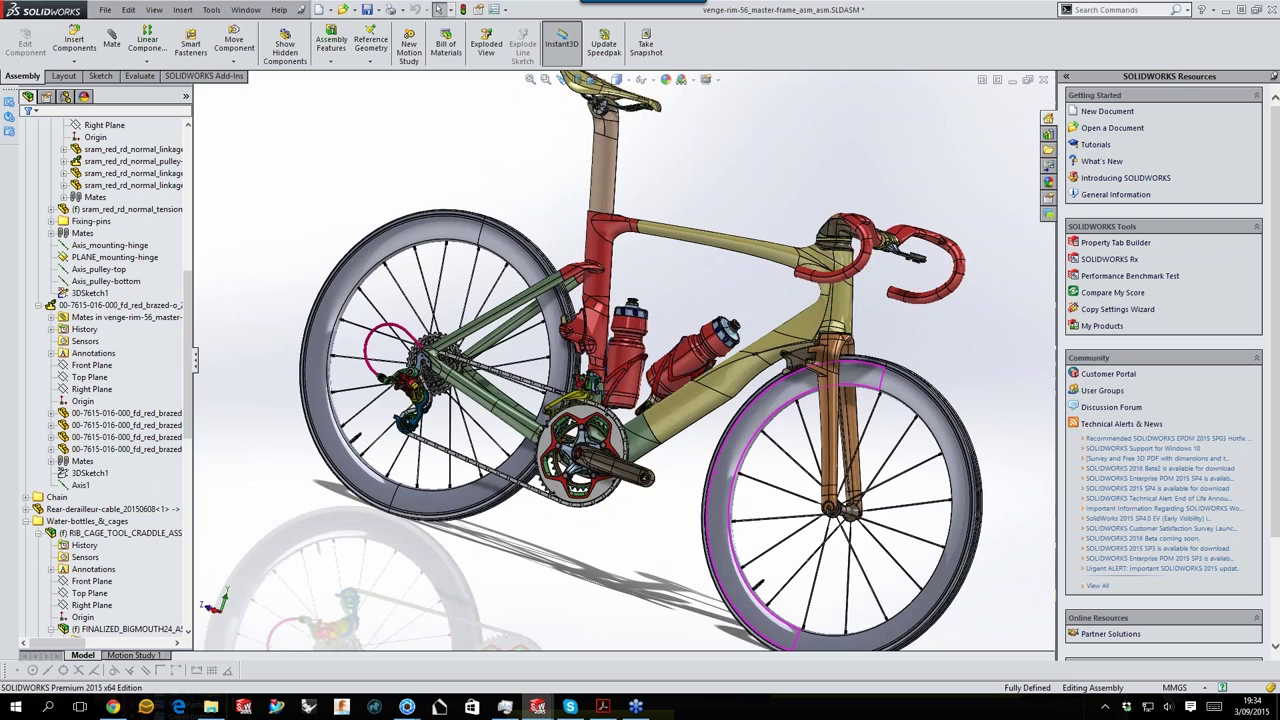
pyautogui.moveTo(591, 592); pyautogui.dragTo(613, 592, button='middle')
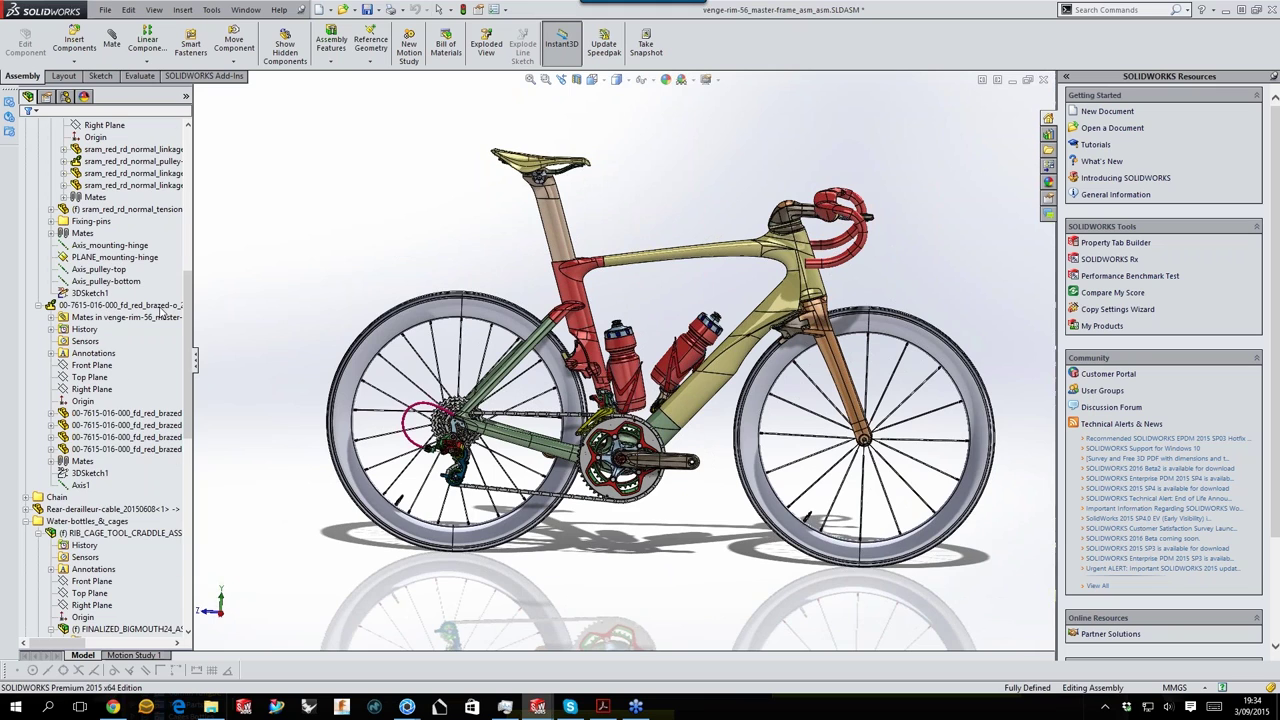
# Collapse the whole component tree of the venge-rim-56 master frame assembly.
pyautogui.scroll(12, 162, 310)
pyautogui.hotkey('shift', 'c')
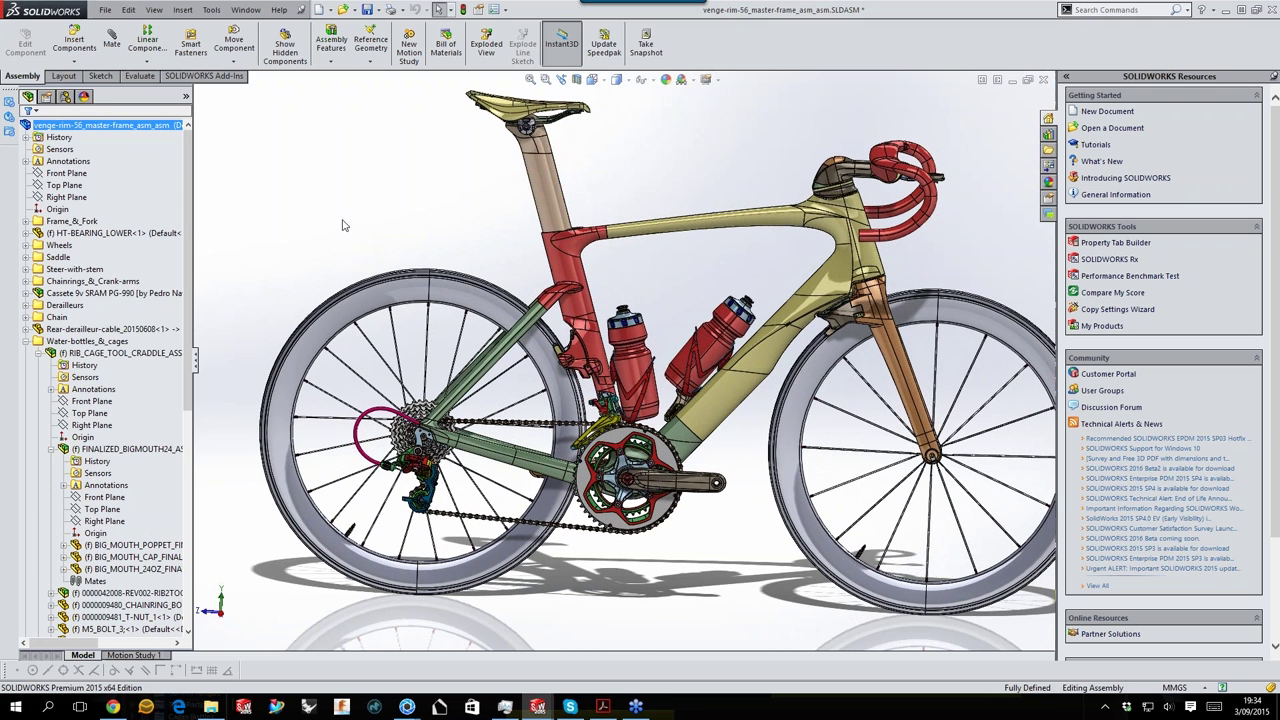
pyautogui.hotkey('shift', 'c')
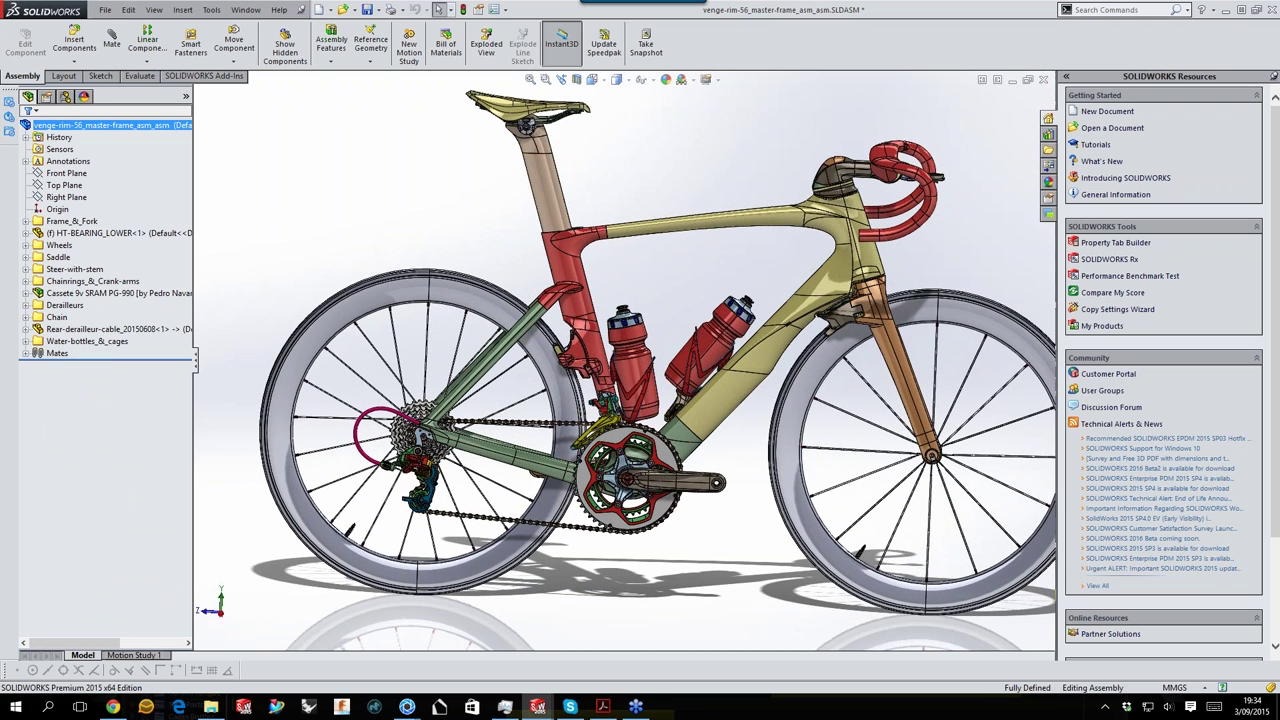
# Select the assembly's origin and inspect the complete bike from several angles, finishing in a side view.
pyautogui.click(57, 210)
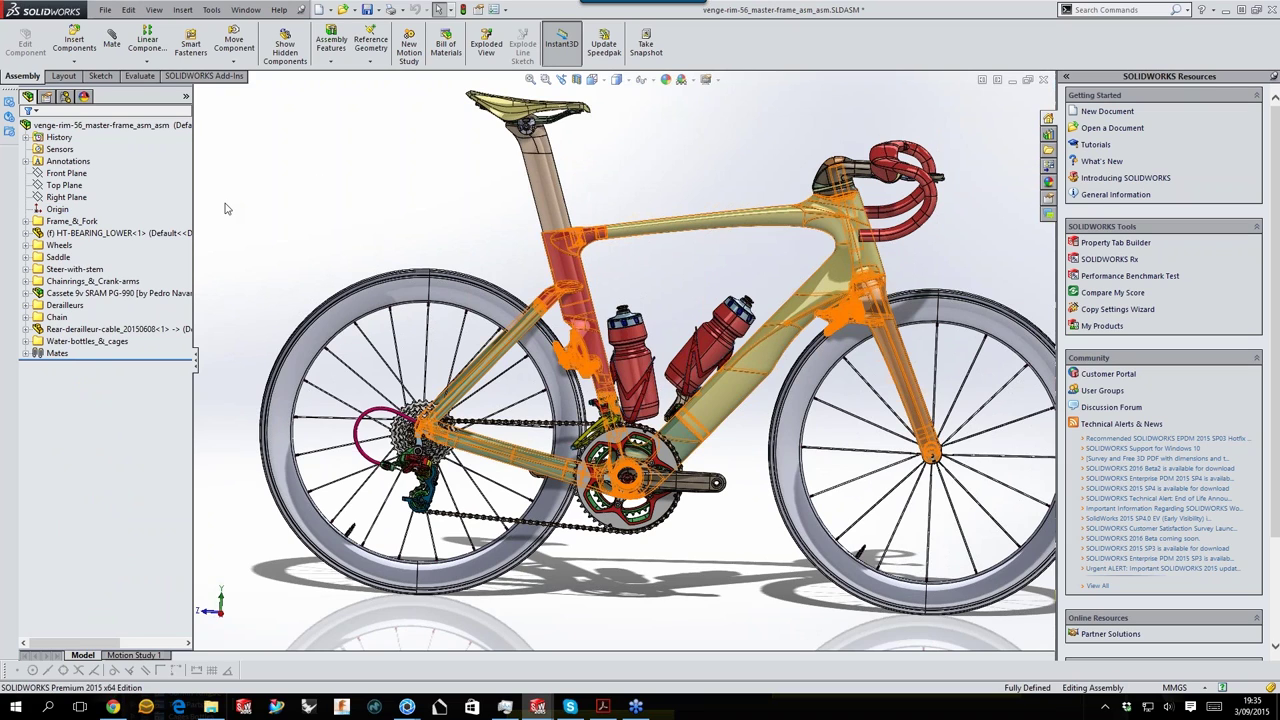
pyautogui.click(60, 211)
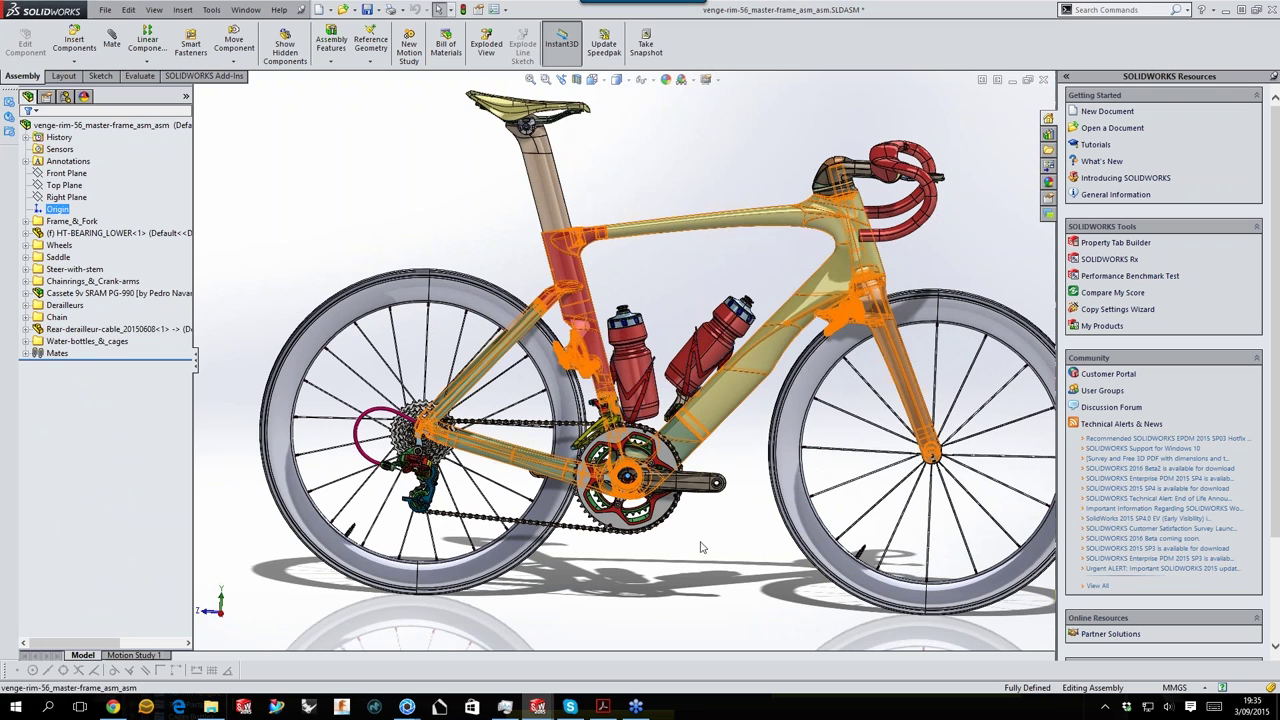
pyautogui.moveTo(704, 547); pyautogui.dragTo(600, 535, button='middle')
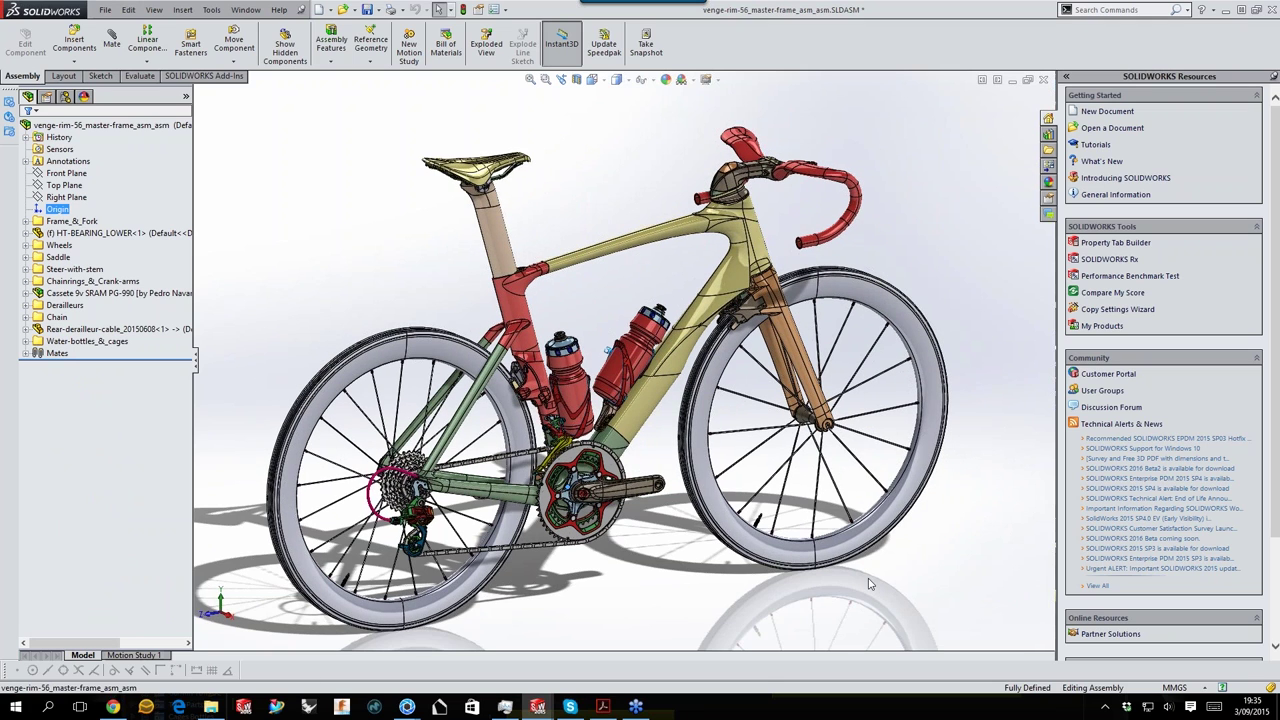
pyautogui.moveTo(668, 553); pyautogui.dragTo(659, 557, button='middle')
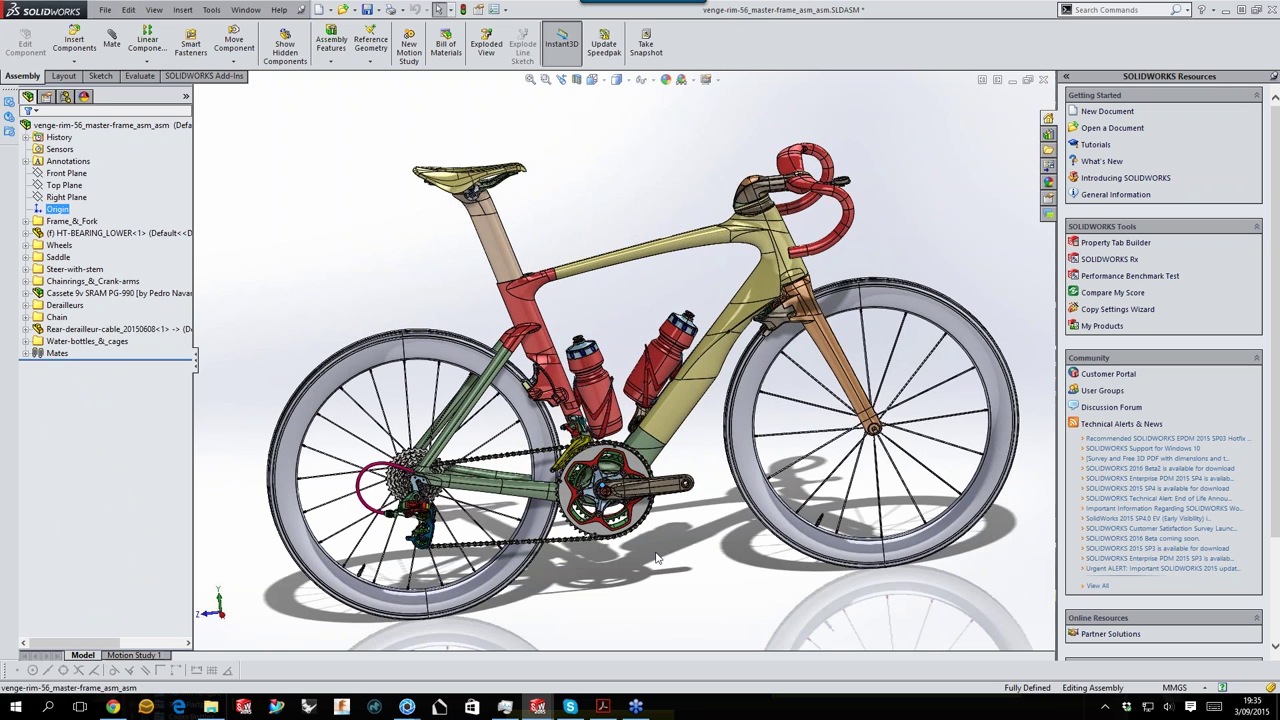
pyautogui.moveTo(660, 545); pyautogui.dragTo(556, 442, button='middle')
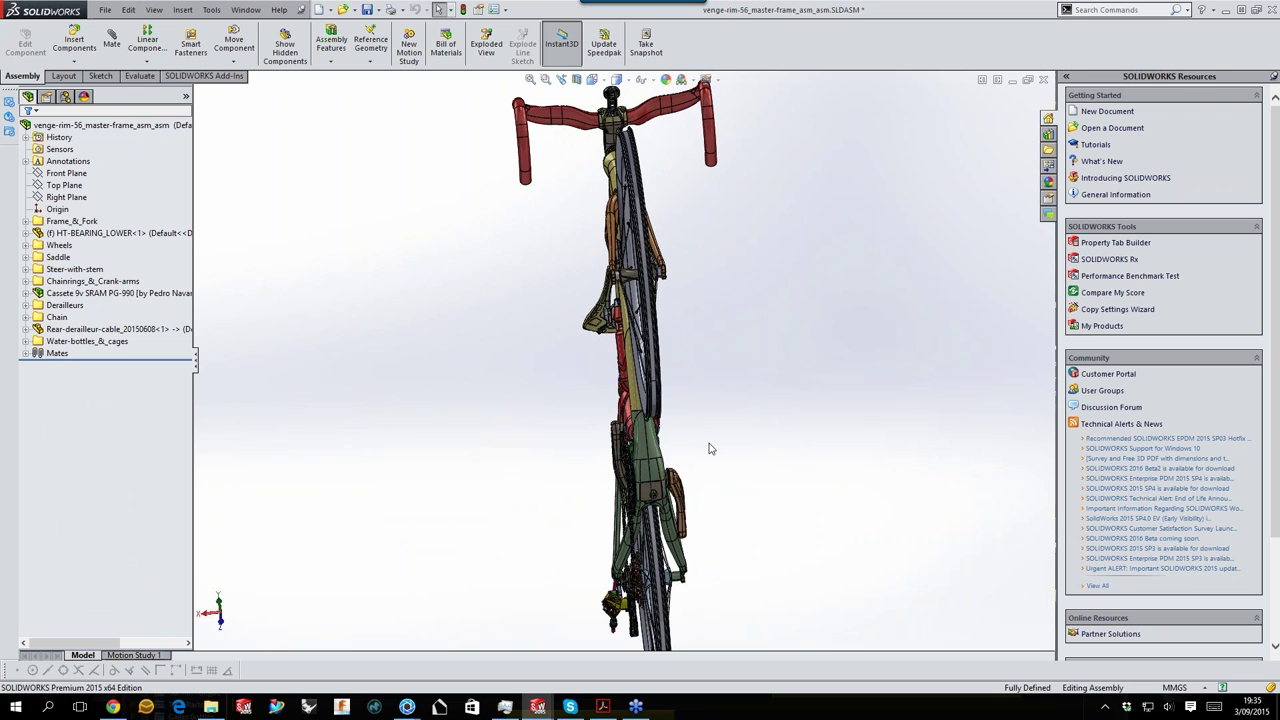
pyautogui.moveTo(723, 489); pyautogui.dragTo(603, 588, button='middle')
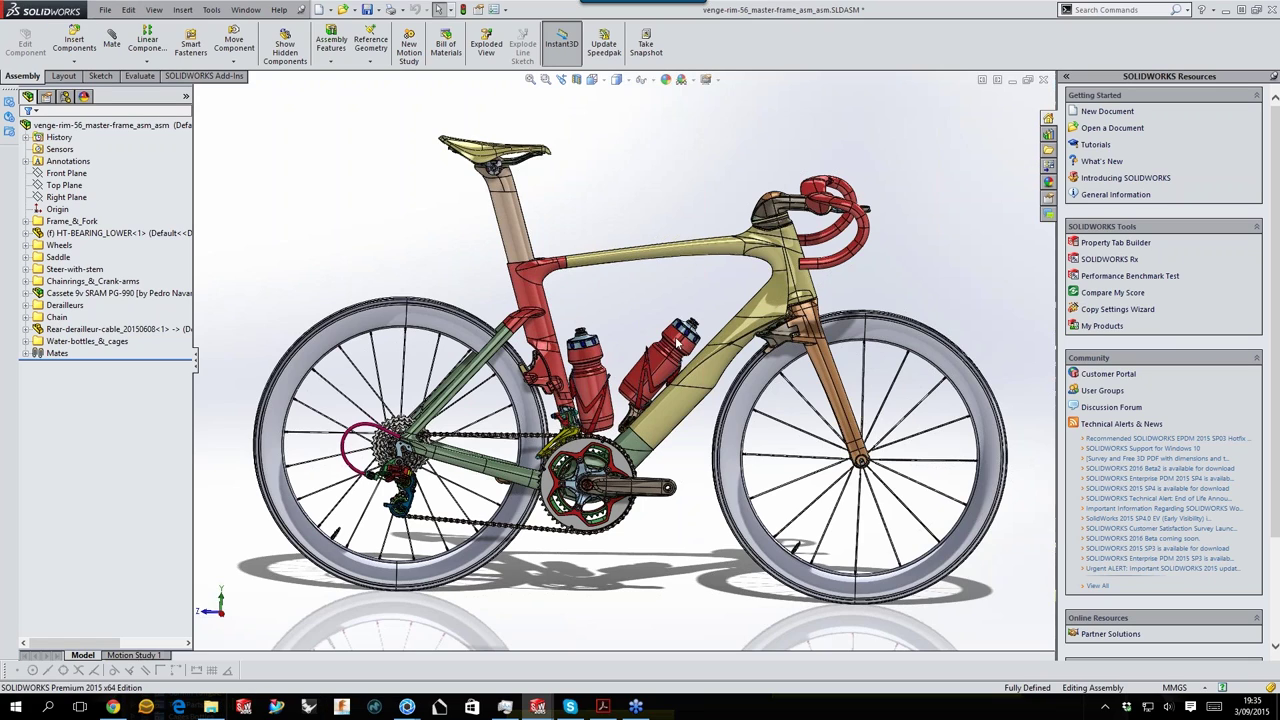
# Switch to File Explorer and open the Sub-components folder inside 2015-09 > CAD > SW_03_Final.
pyautogui.click(213, 708)
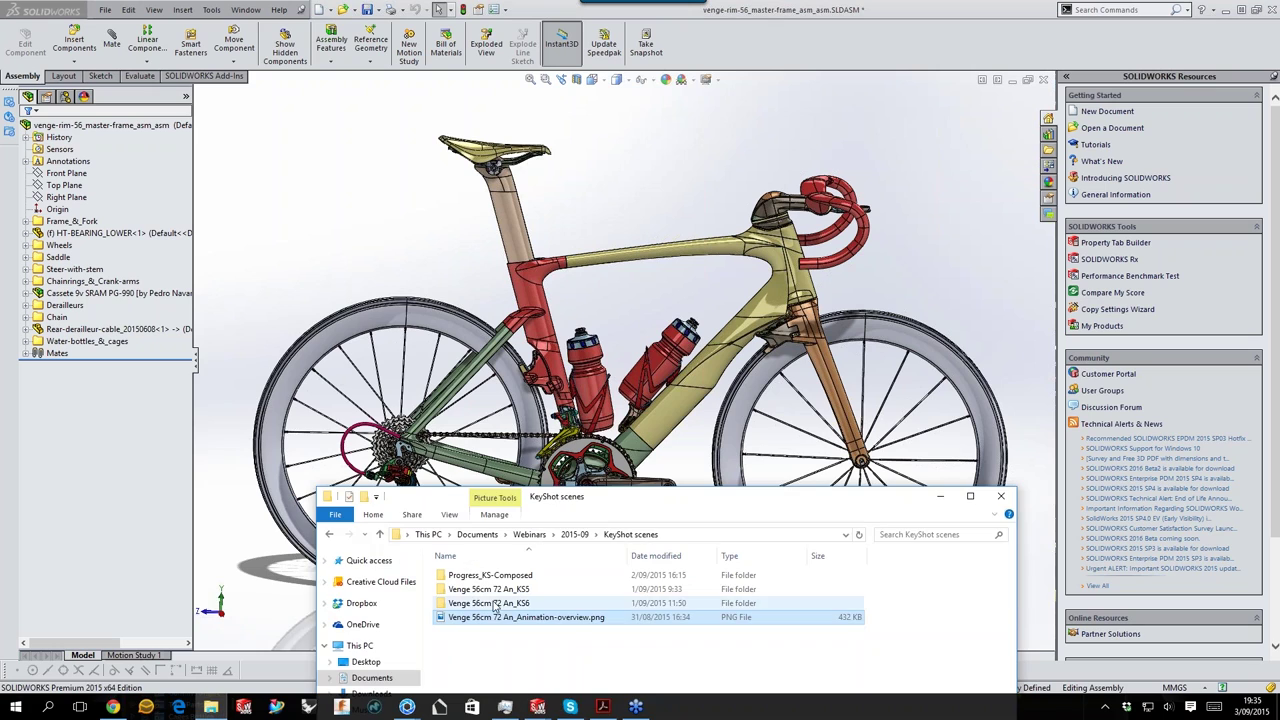
pyautogui.click(576, 534)
pyautogui.moveTo(605, 496); pyautogui.dragTo(596, 264)
pyautogui.doubleClick(519, 438)
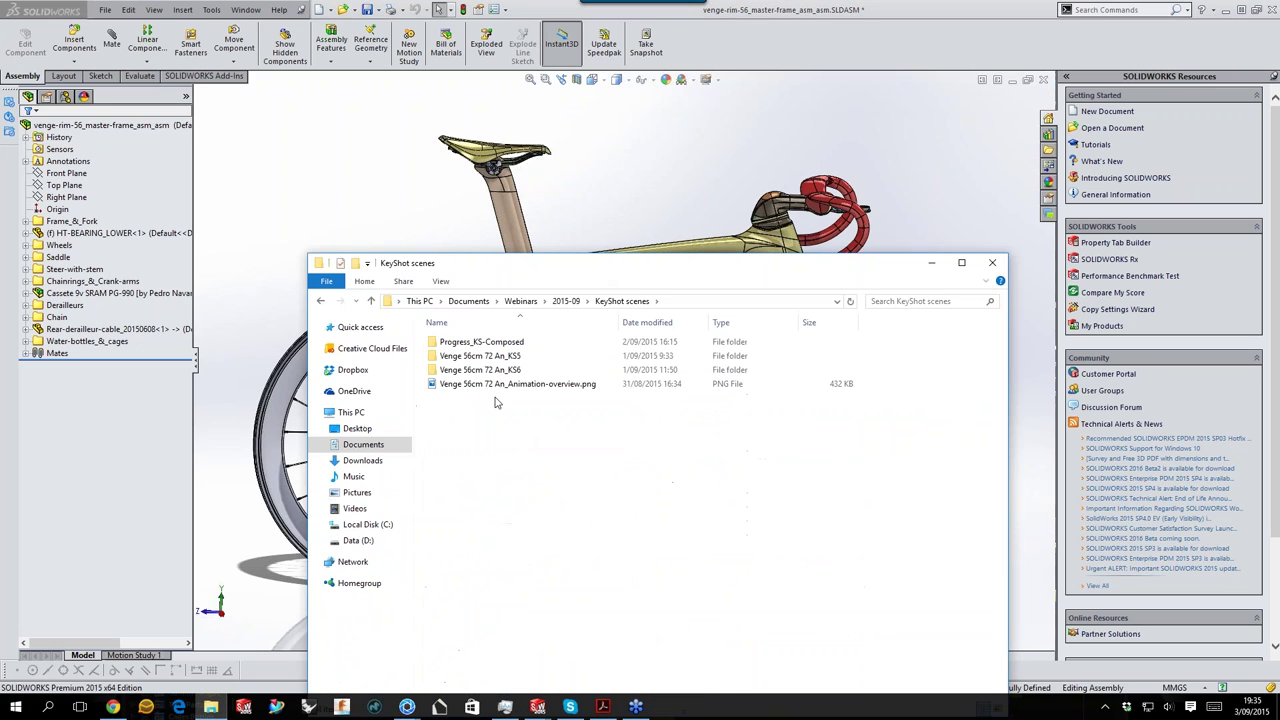
pyautogui.click(566, 301)
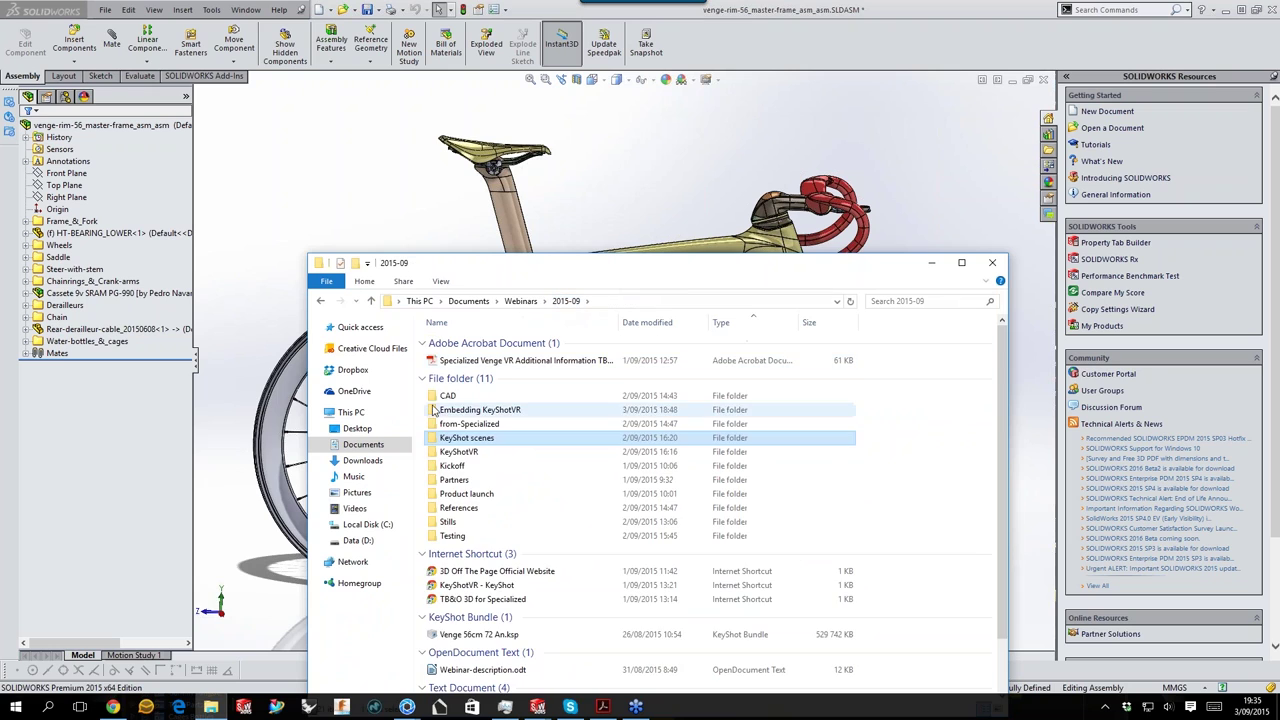
pyautogui.doubleClick(447, 395)
pyautogui.doubleClick(470, 373)
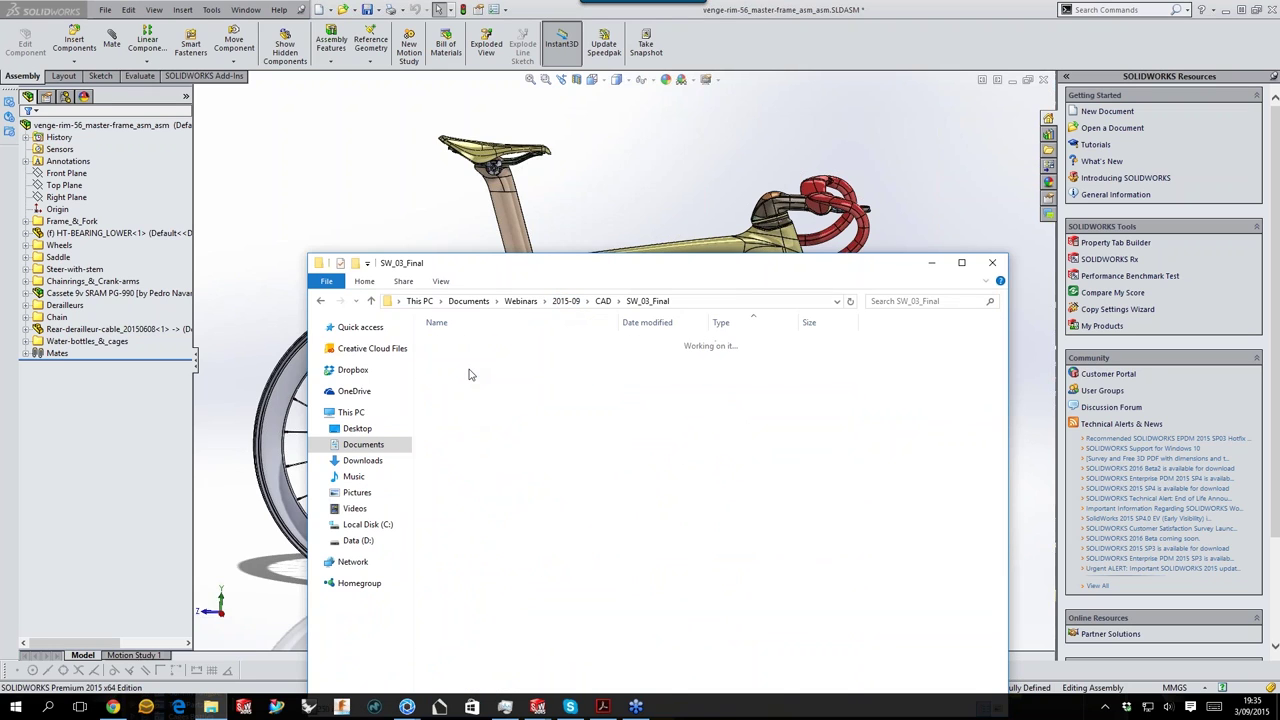
pyautogui.doubleClick(472, 359)
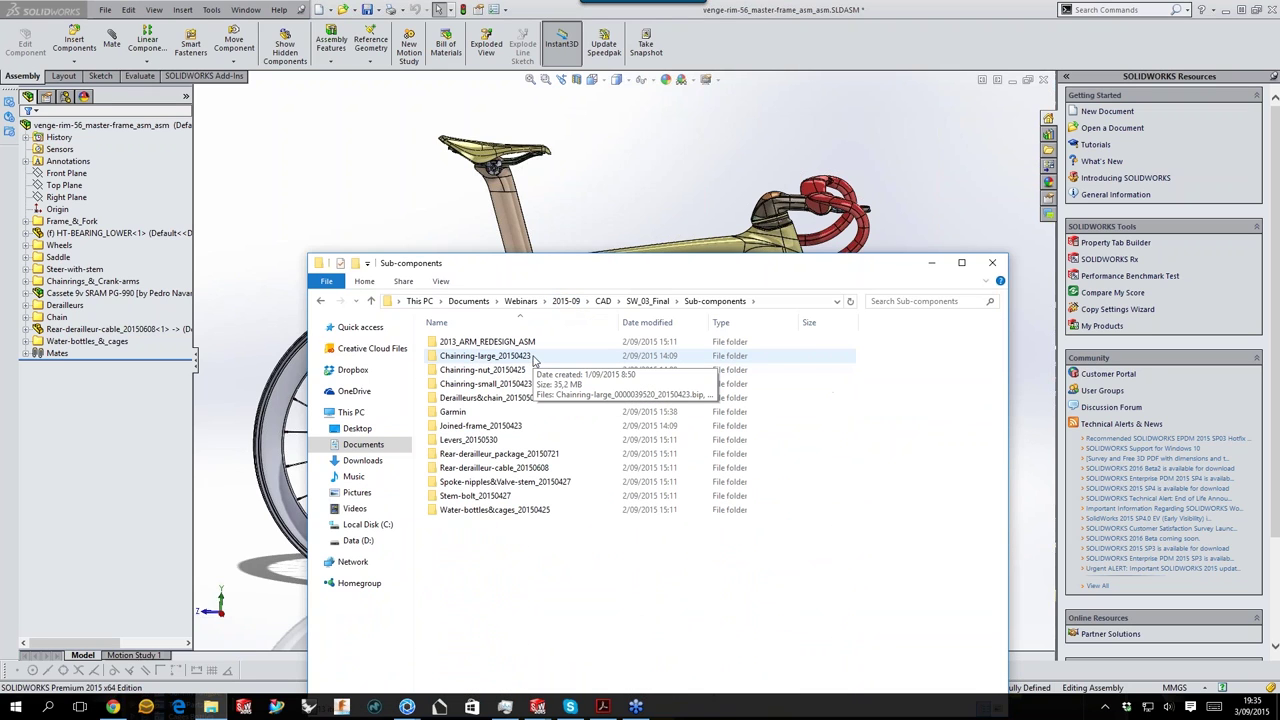
# Group the files in Water-bottles&cages_20150425 by type and open Water-bottles&cages_20150502.bip in KeyShot.
pyautogui.moveTo(659, 267); pyautogui.dragTo(565, 178)
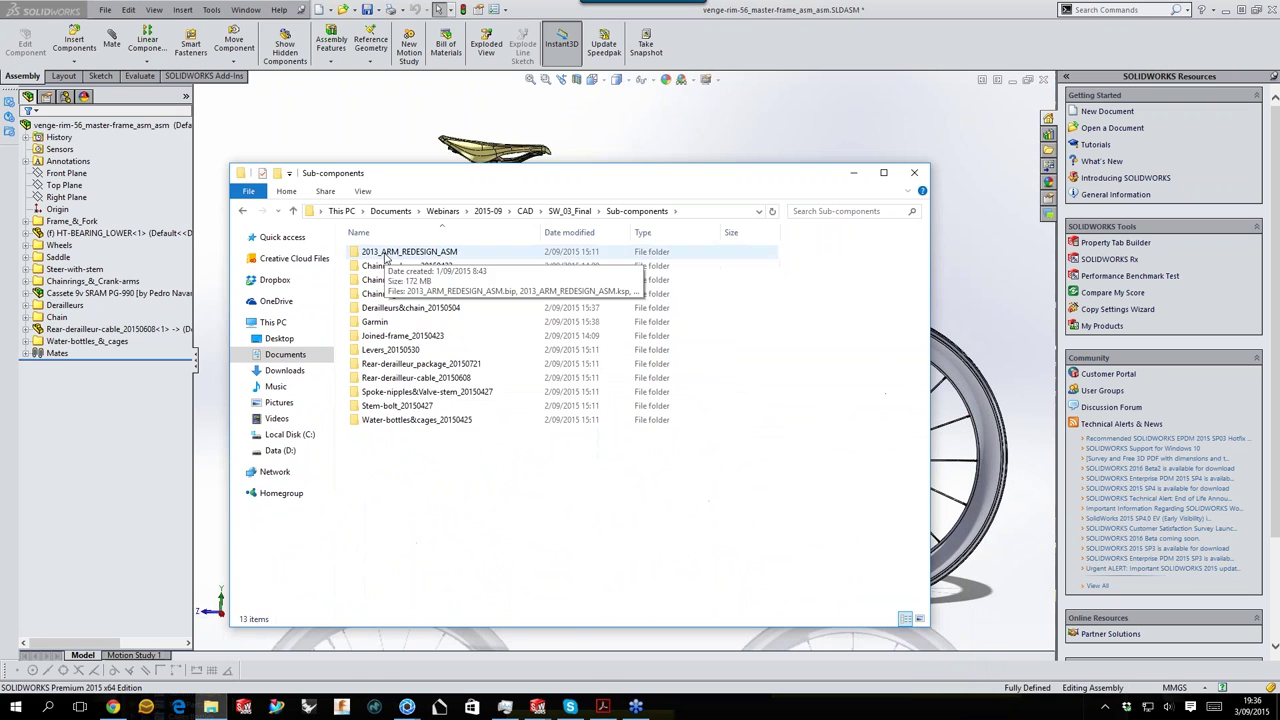
pyautogui.doubleClick(428, 420)
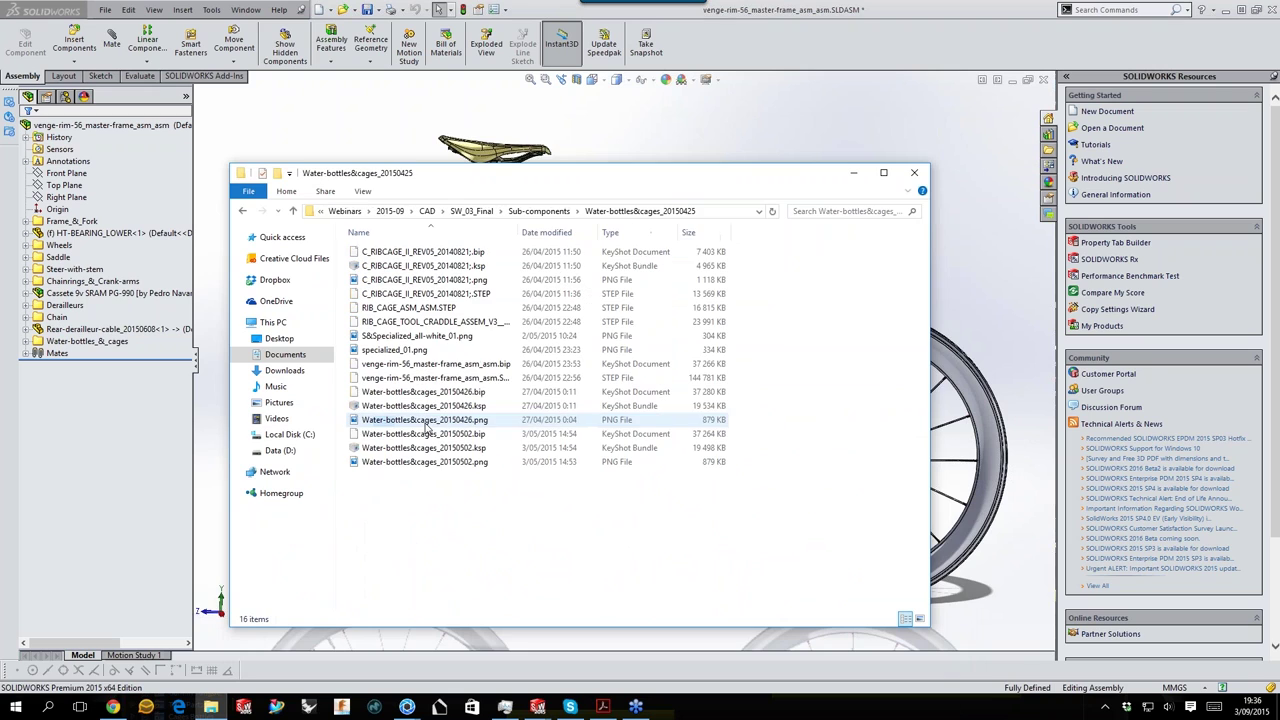
pyautogui.rightClick(425, 500)
pyautogui.moveTo(418, 346)
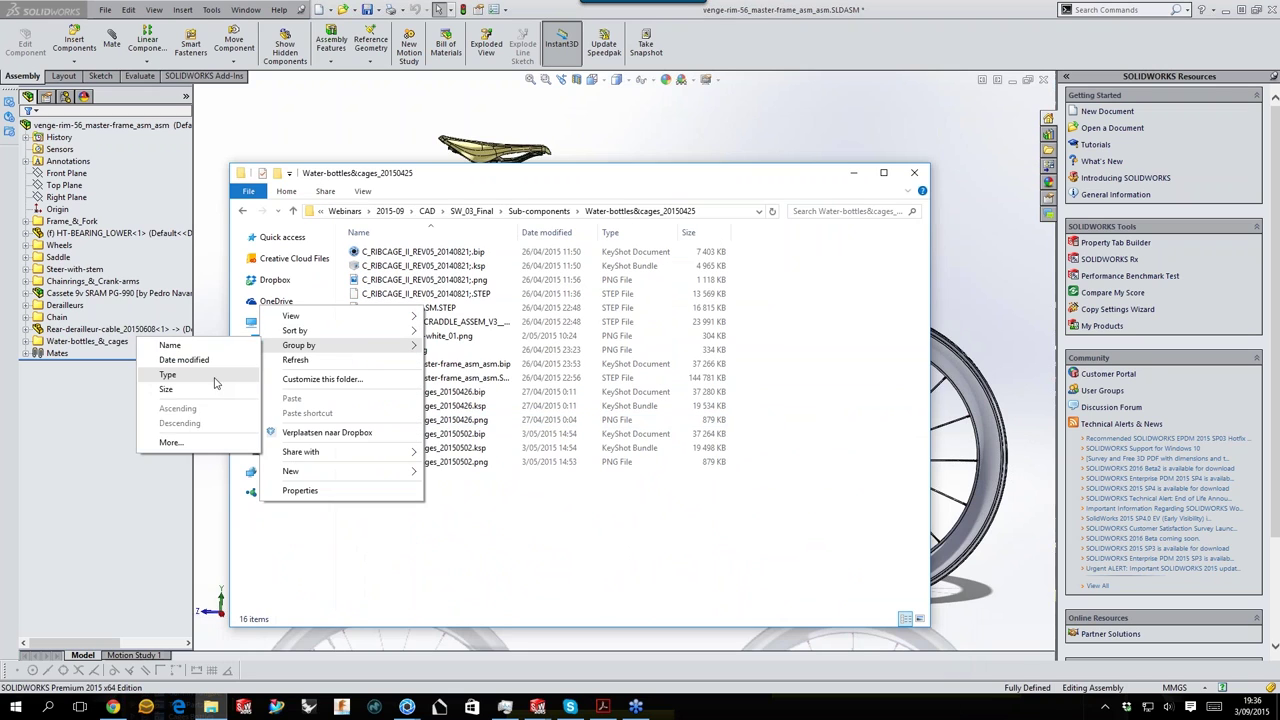
pyautogui.click(214, 380)
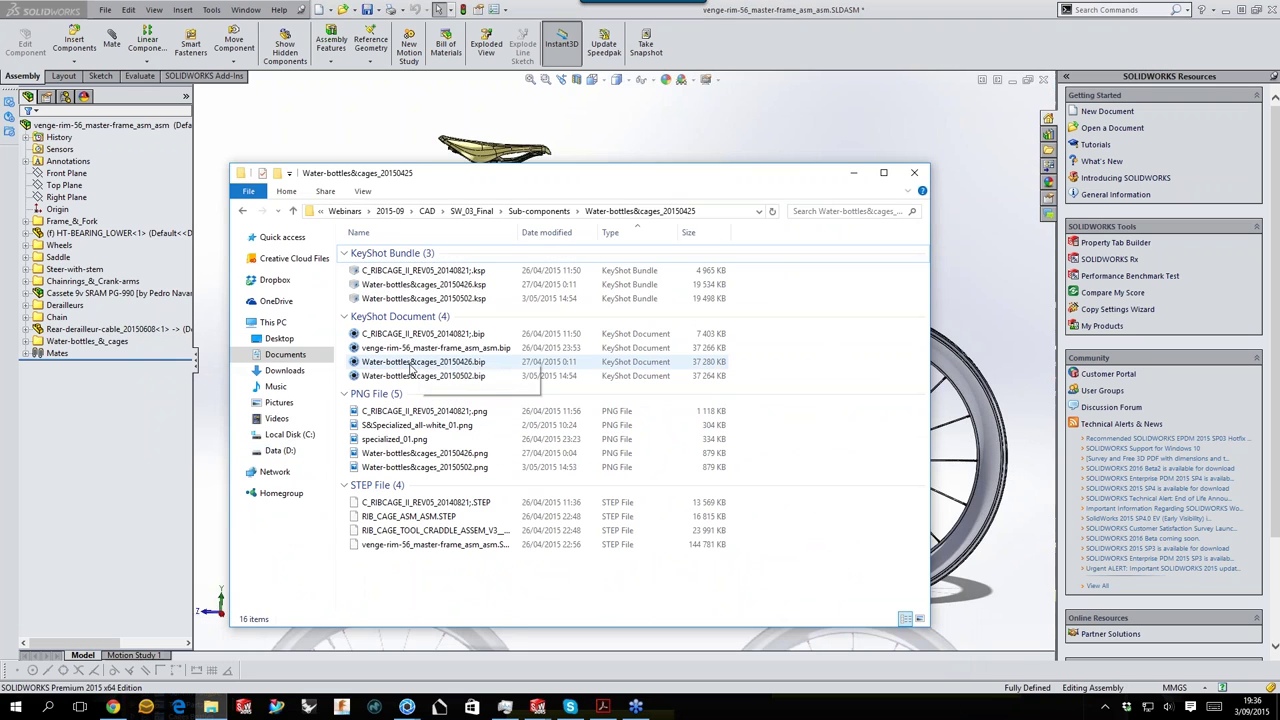
pyautogui.click(443, 377)
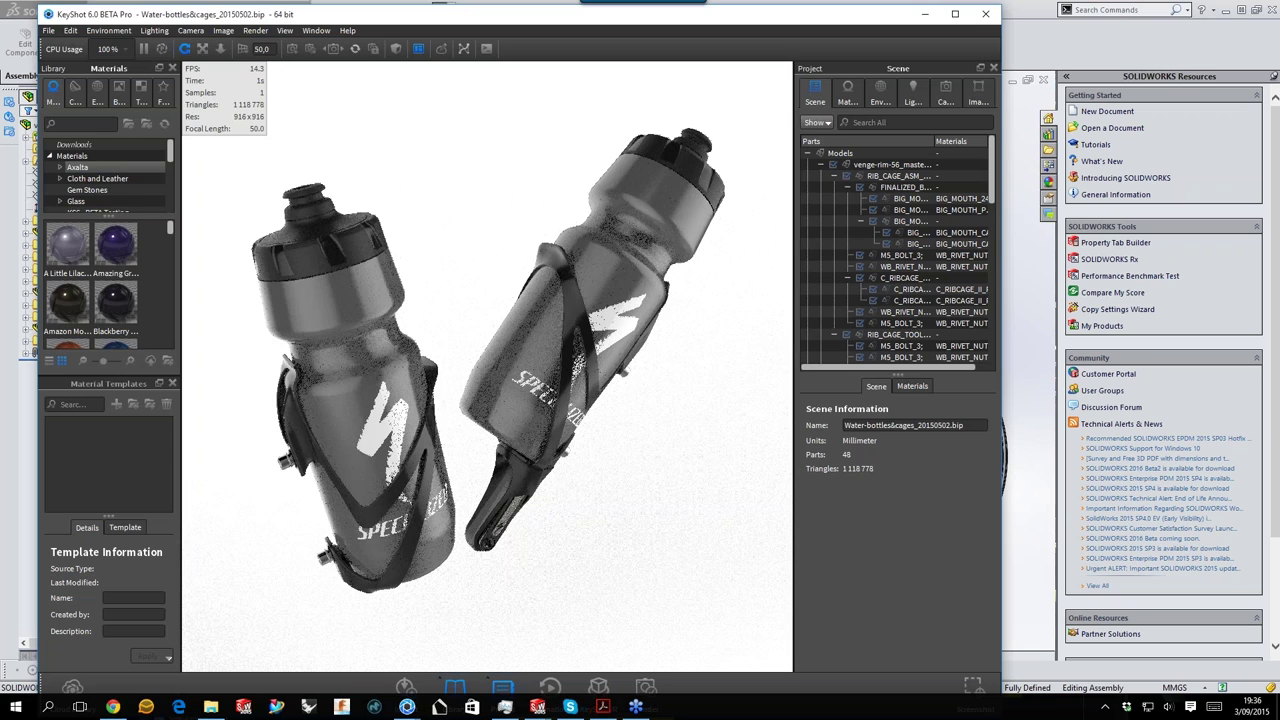
# Examine the two water bottles and their cages up close from slightly different angles.
pyautogui.moveTo(600, 380); pyautogui.dragTo(562, 440)
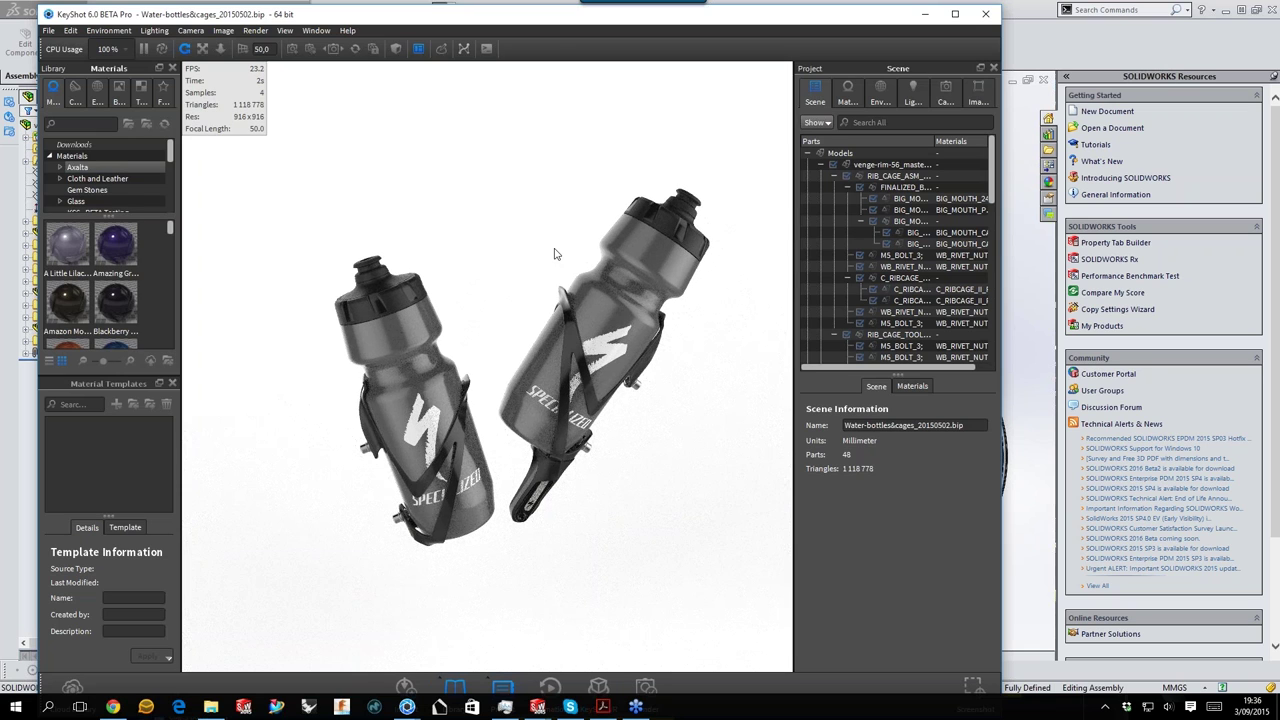
pyautogui.scroll(3, 557, 251)
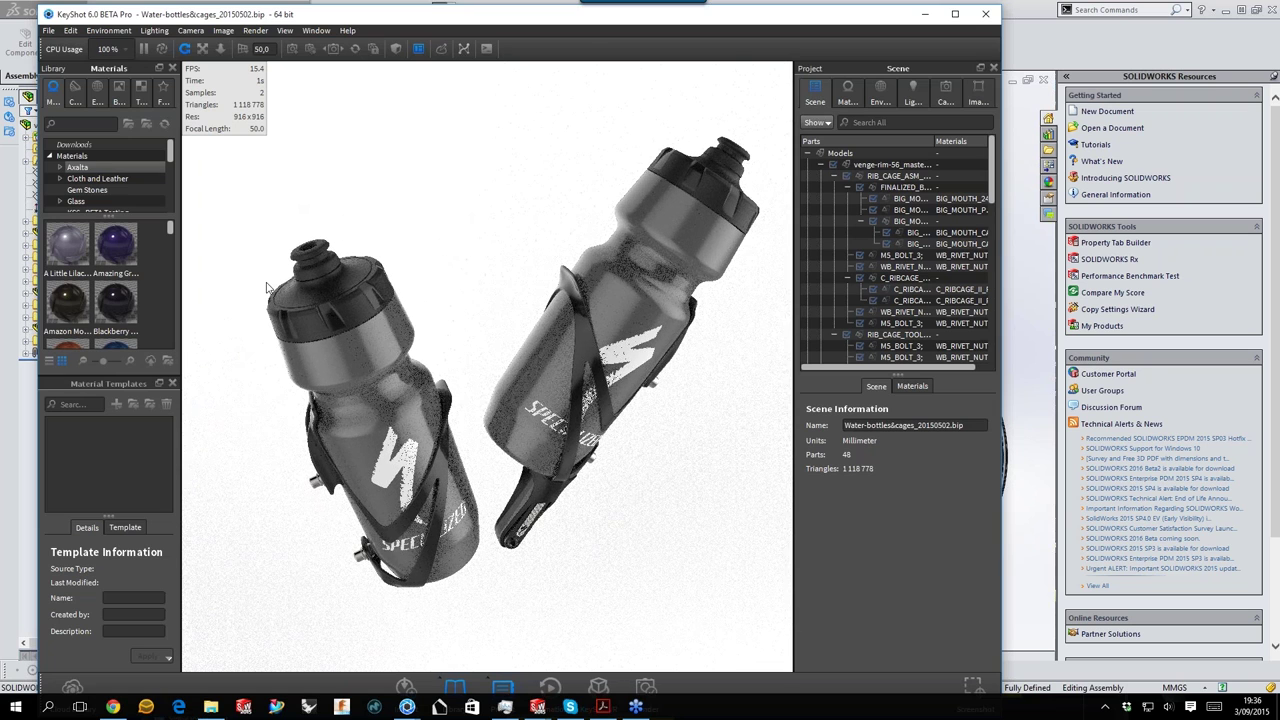
pyautogui.moveTo(380, 436); pyautogui.dragTo(406, 458)
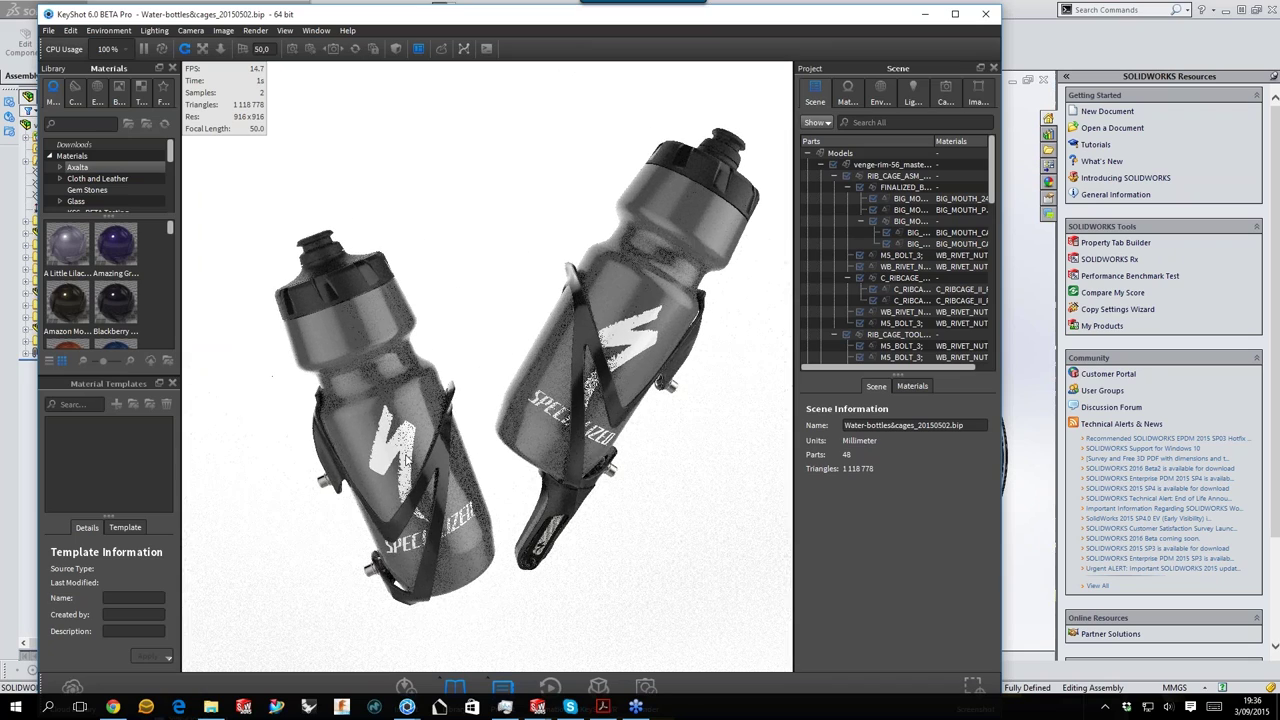
pyautogui.moveTo(482, 487); pyautogui.dragTo(493, 480)
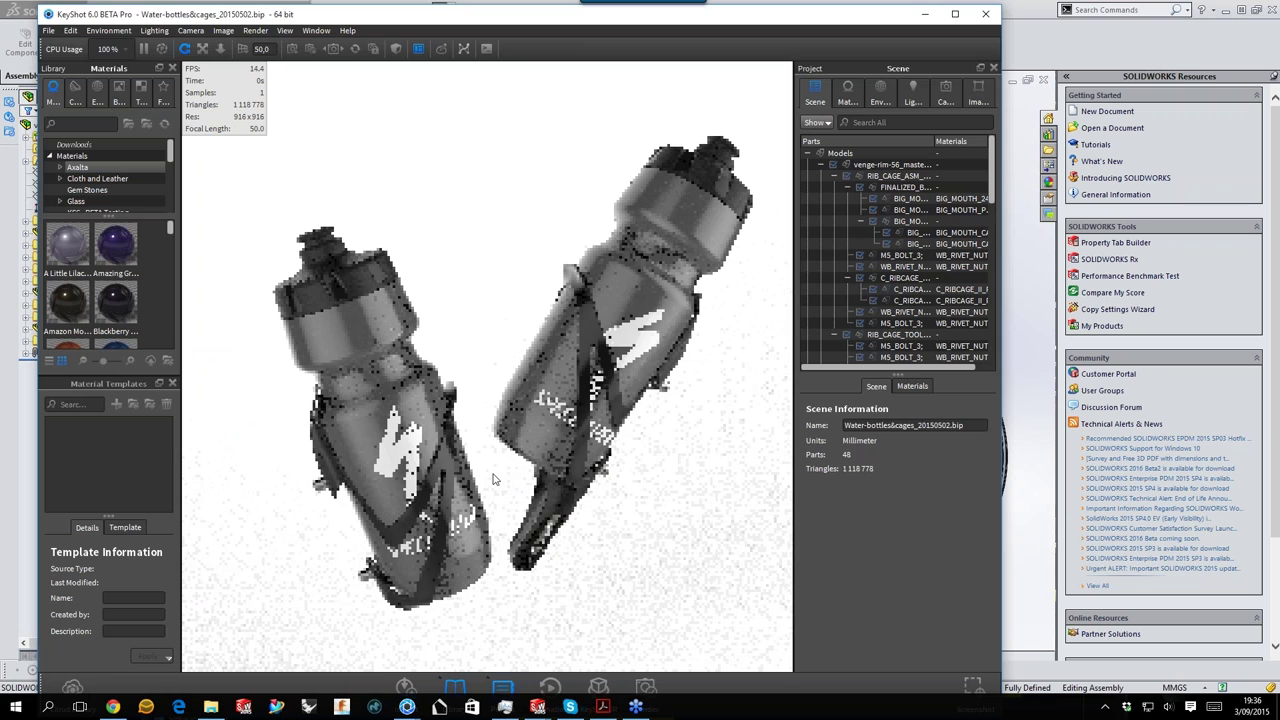
# Collapse the two RIB_CAGE assemblies in the scene tree to leave only the top-level groups listed.
pyautogui.click(821, 164)
pyautogui.click(821, 164)
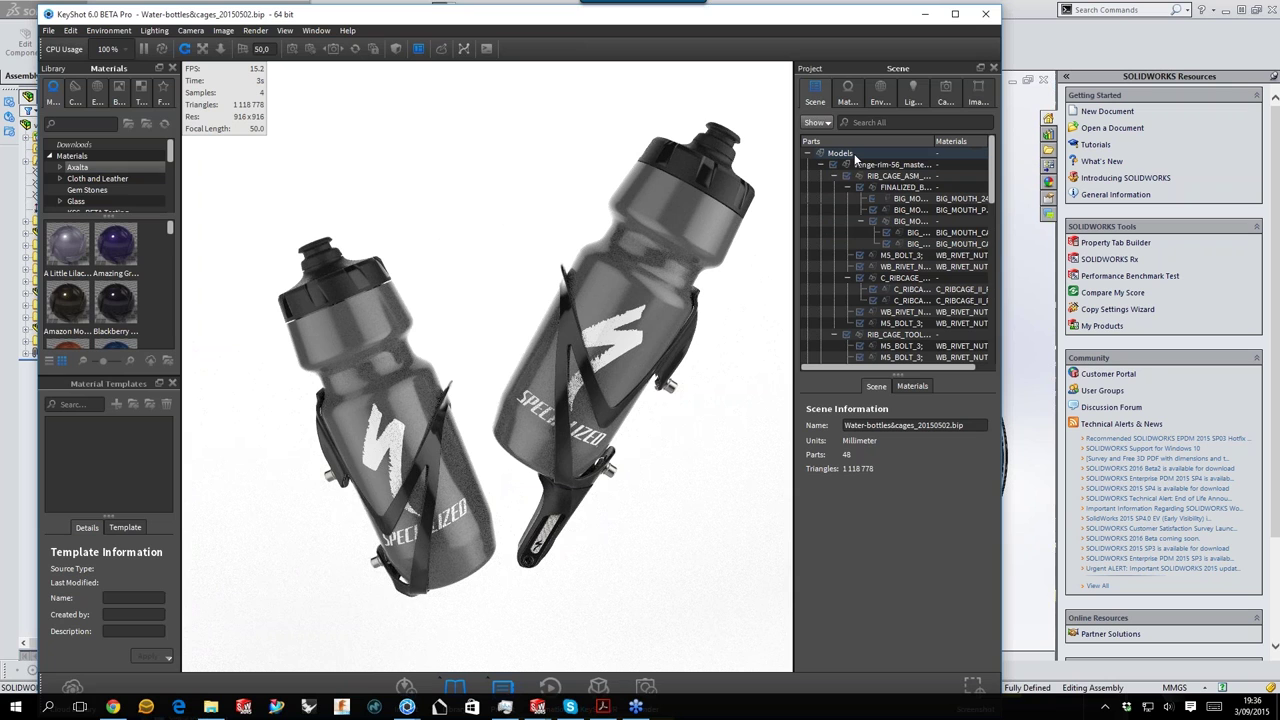
pyautogui.click(834, 175)
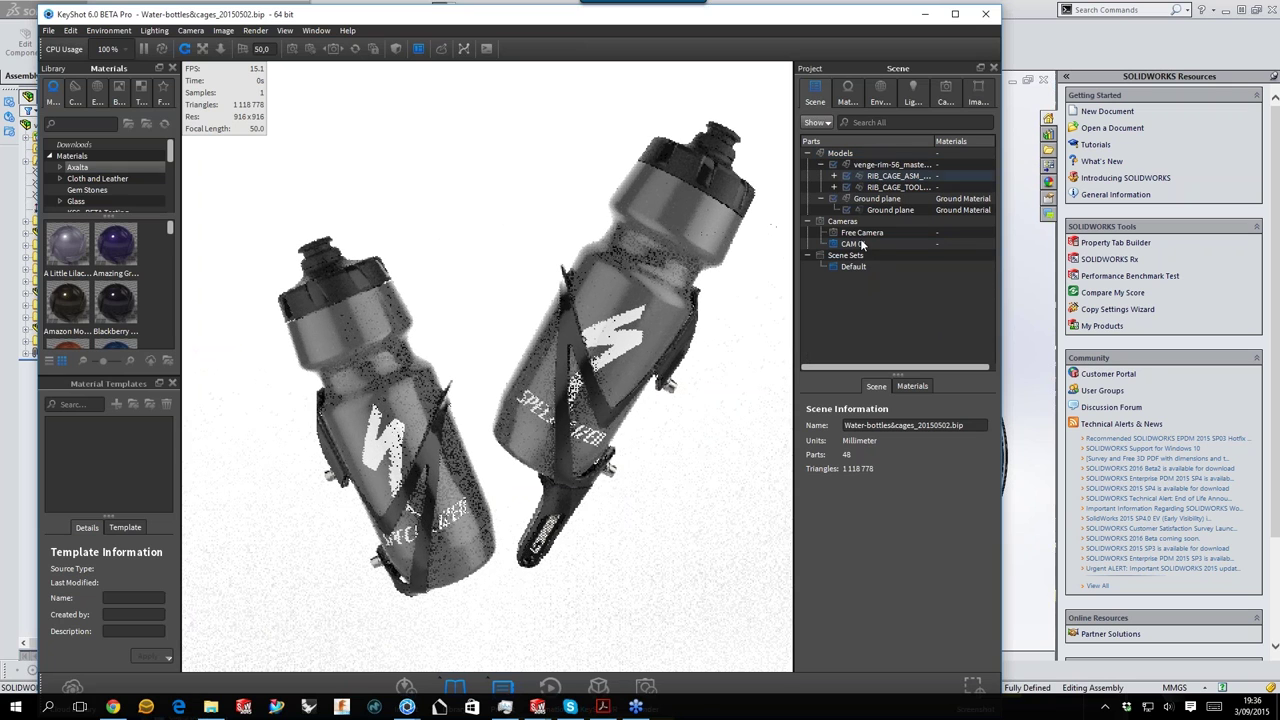
# Add a cube primitive to the water bottle scene.
pyautogui.moveTo(692, 338); pyautogui.dragTo(487, 580)
pyautogui.click(730, 340)
pyautogui.click(655, 143)
pyautogui.scroll(-5, 487, 580)
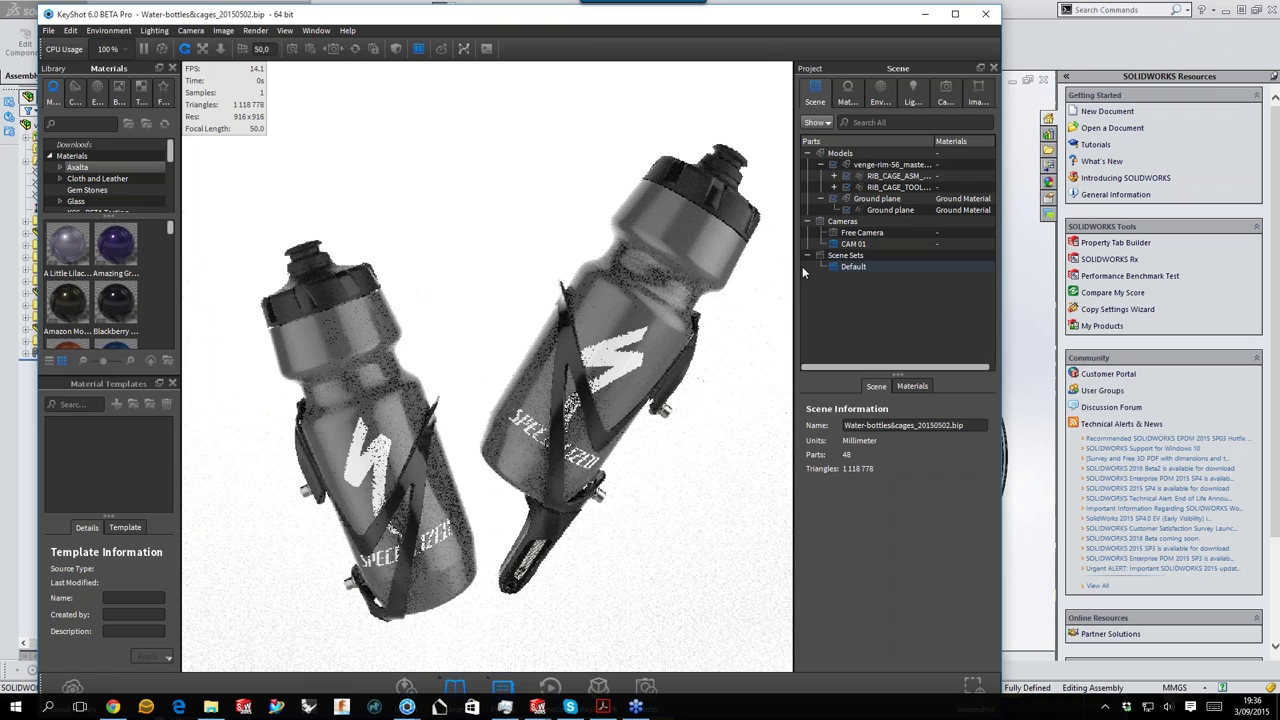
pyautogui.scroll(-3, 785, 290)
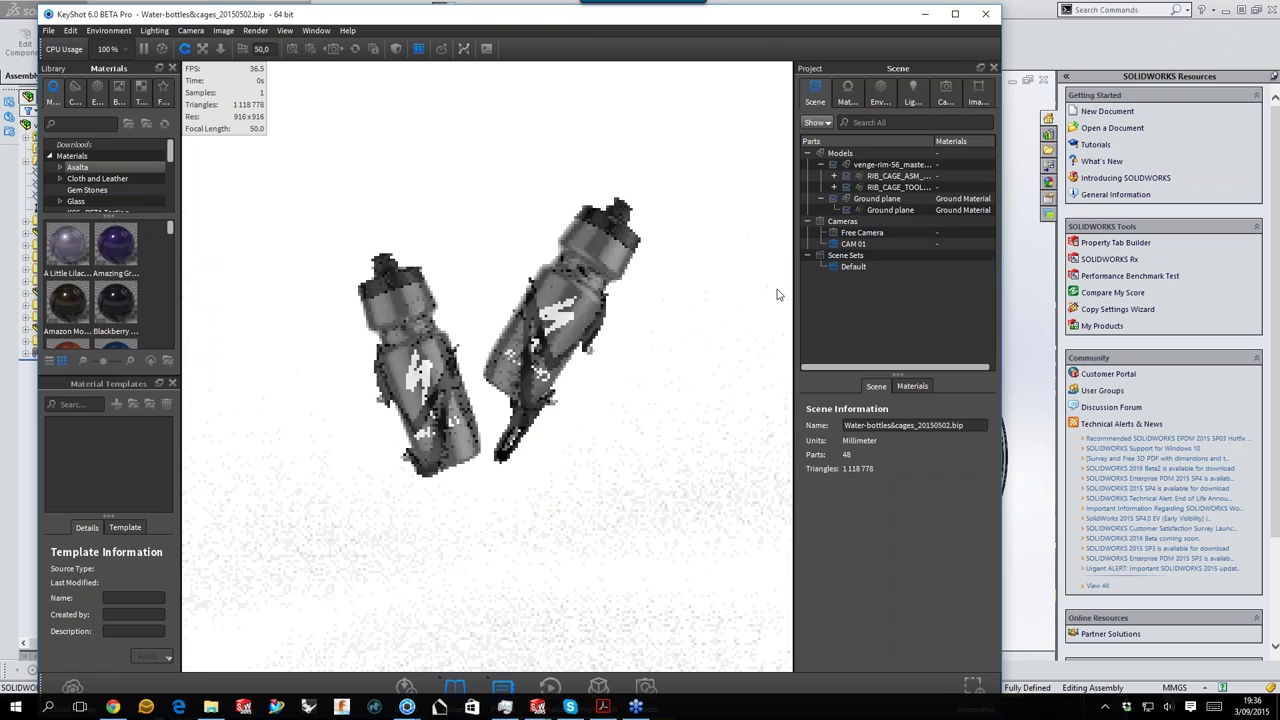
pyautogui.scroll(-1, 778, 294)
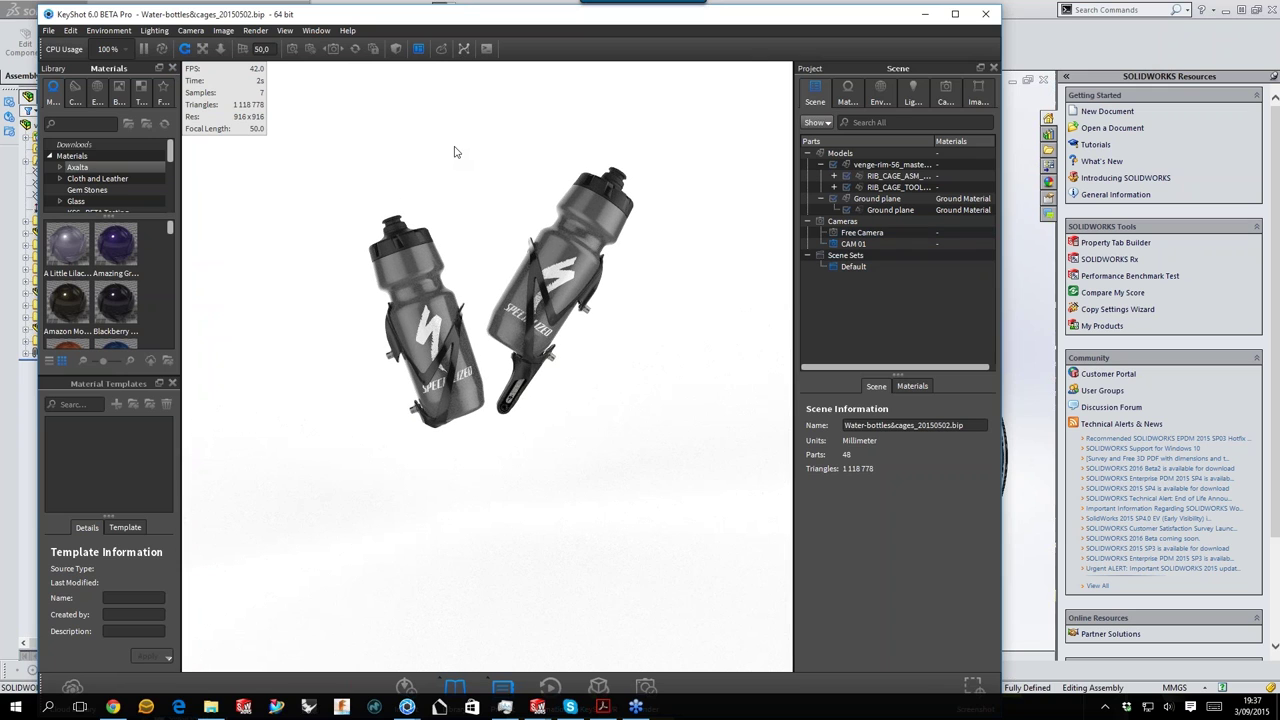
pyautogui.hotkey('ctrl', '1')
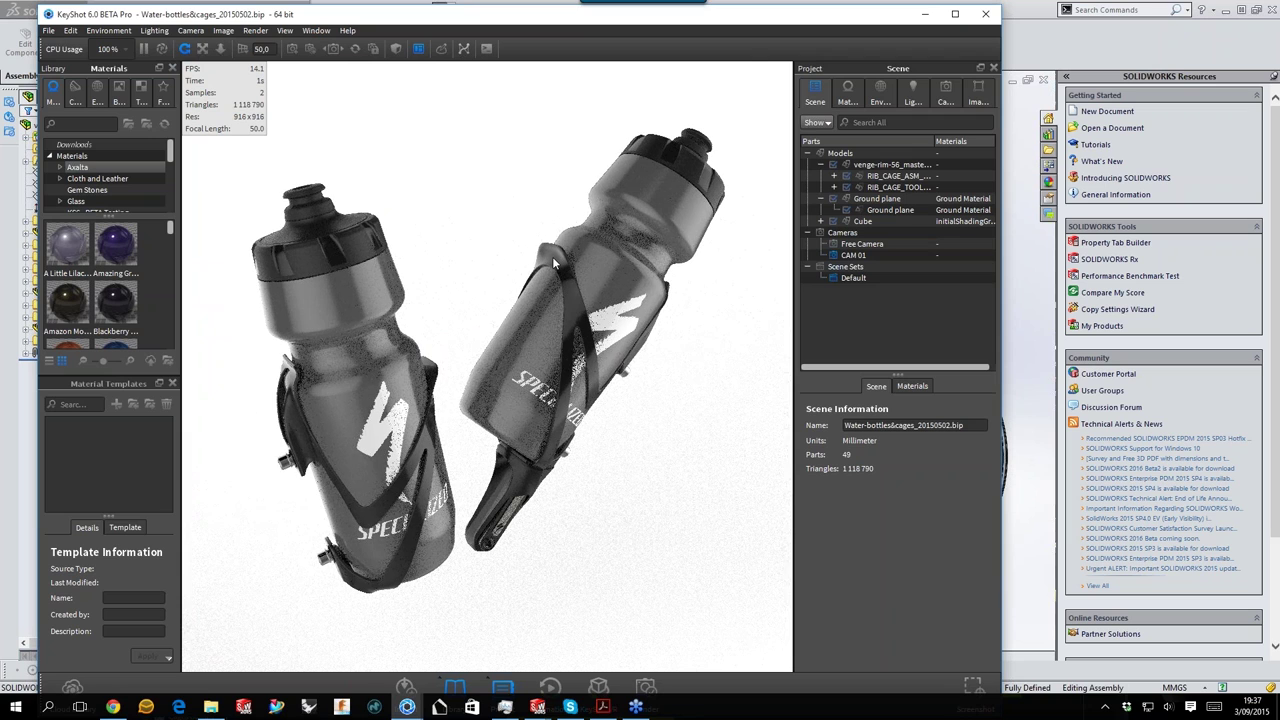
# Select the cube and set its overall scale to 50.
pyautogui.moveTo(555, 262); pyautogui.dragTo(572, 190)
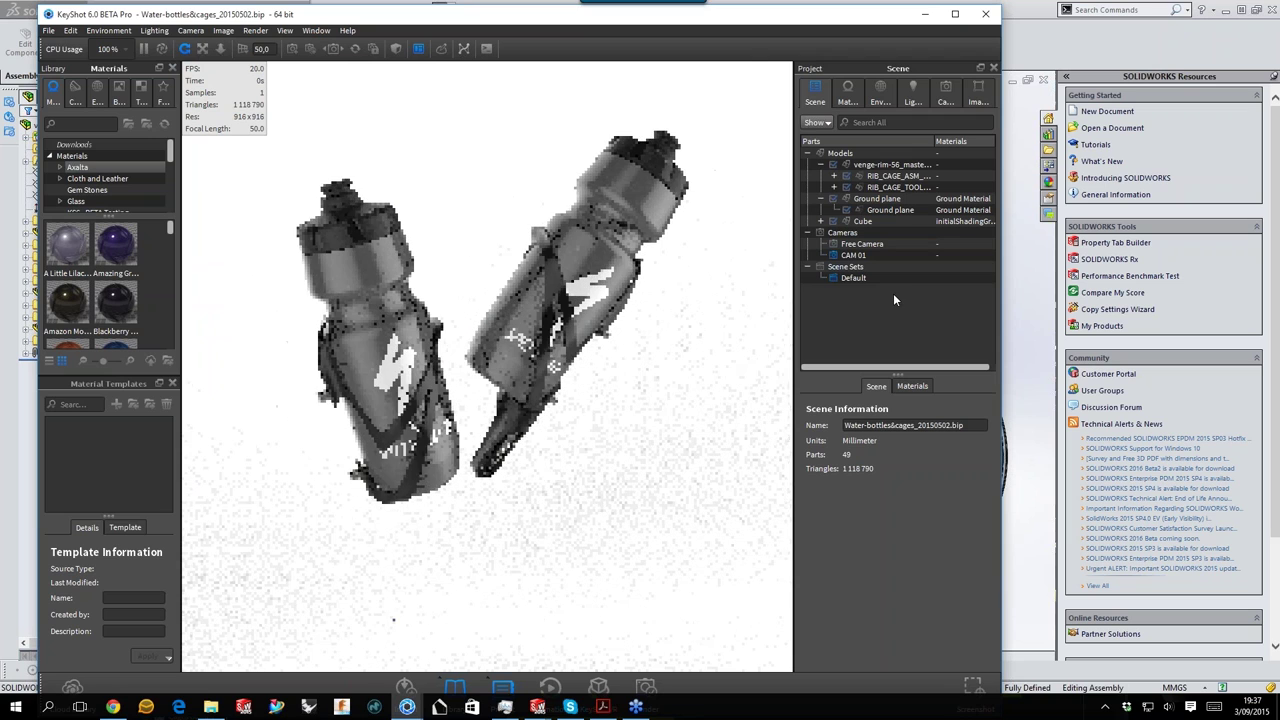
pyautogui.click(862, 221)
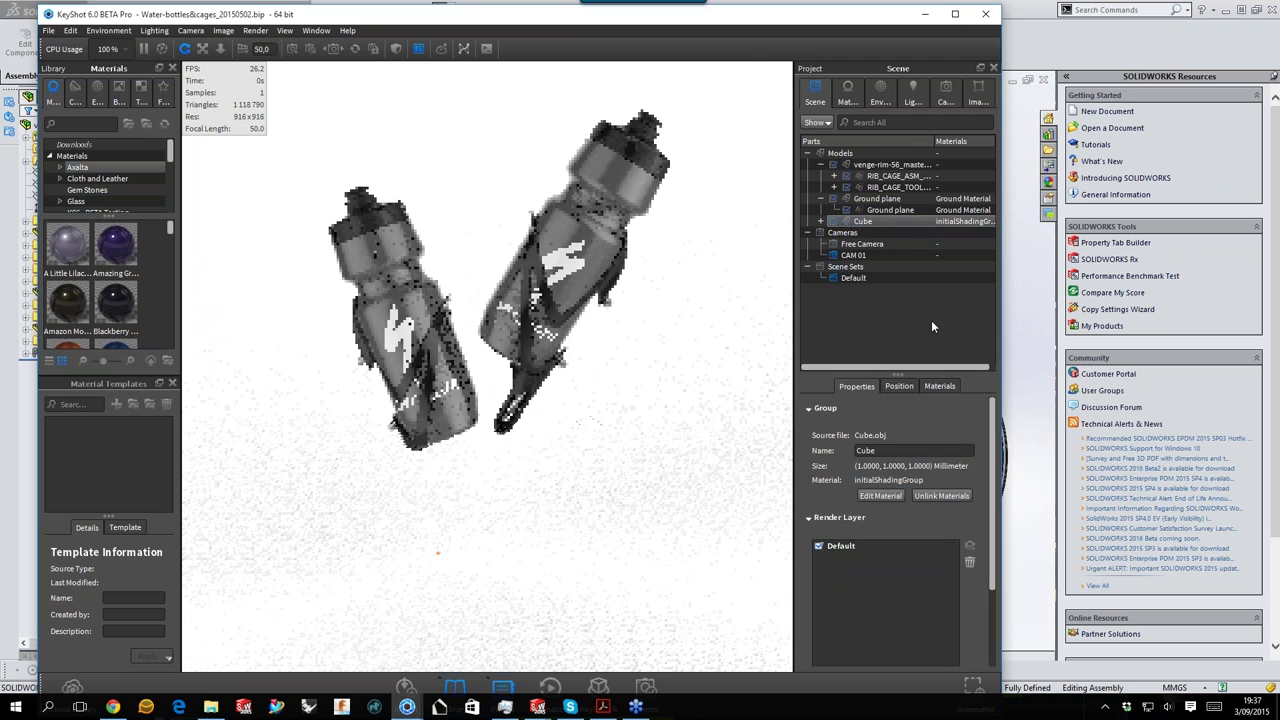
pyautogui.doubleClick(957, 491)
pyautogui.write('50')
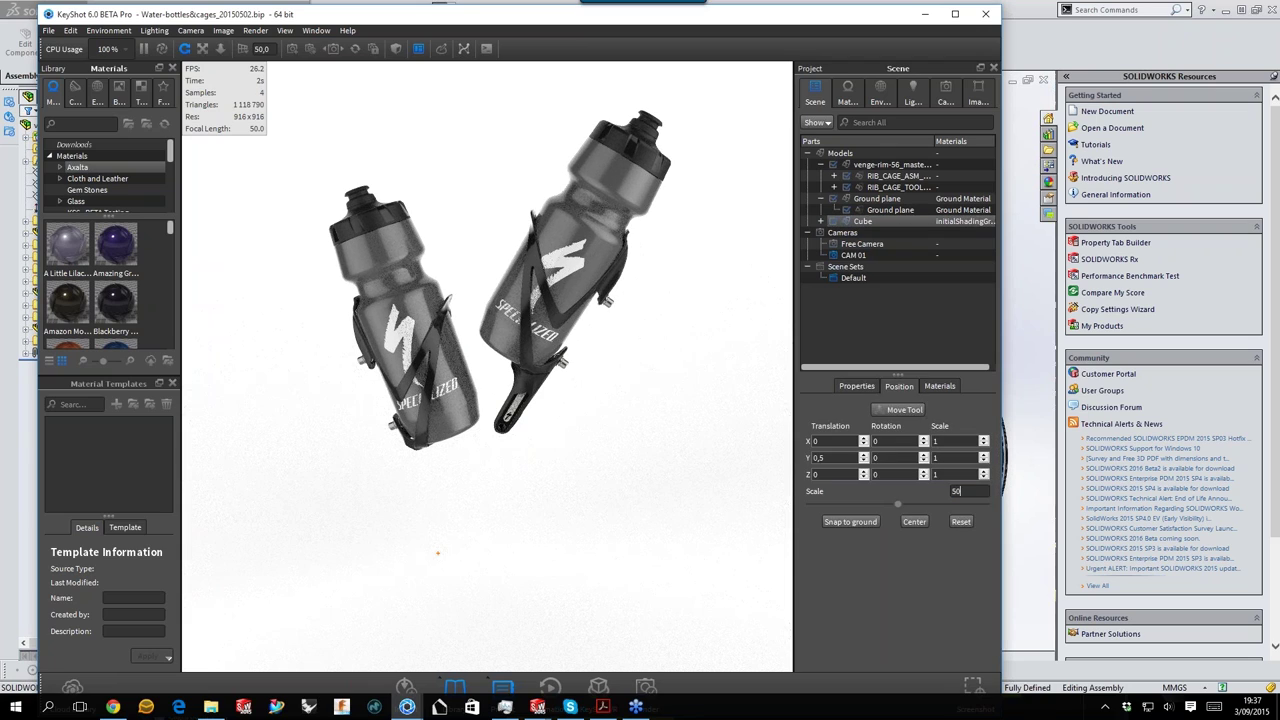
pyautogui.press('Return')
pyautogui.moveTo(607, 548); pyautogui.dragTo(587, 530)
pyautogui.scroll(-5, 586, 529)
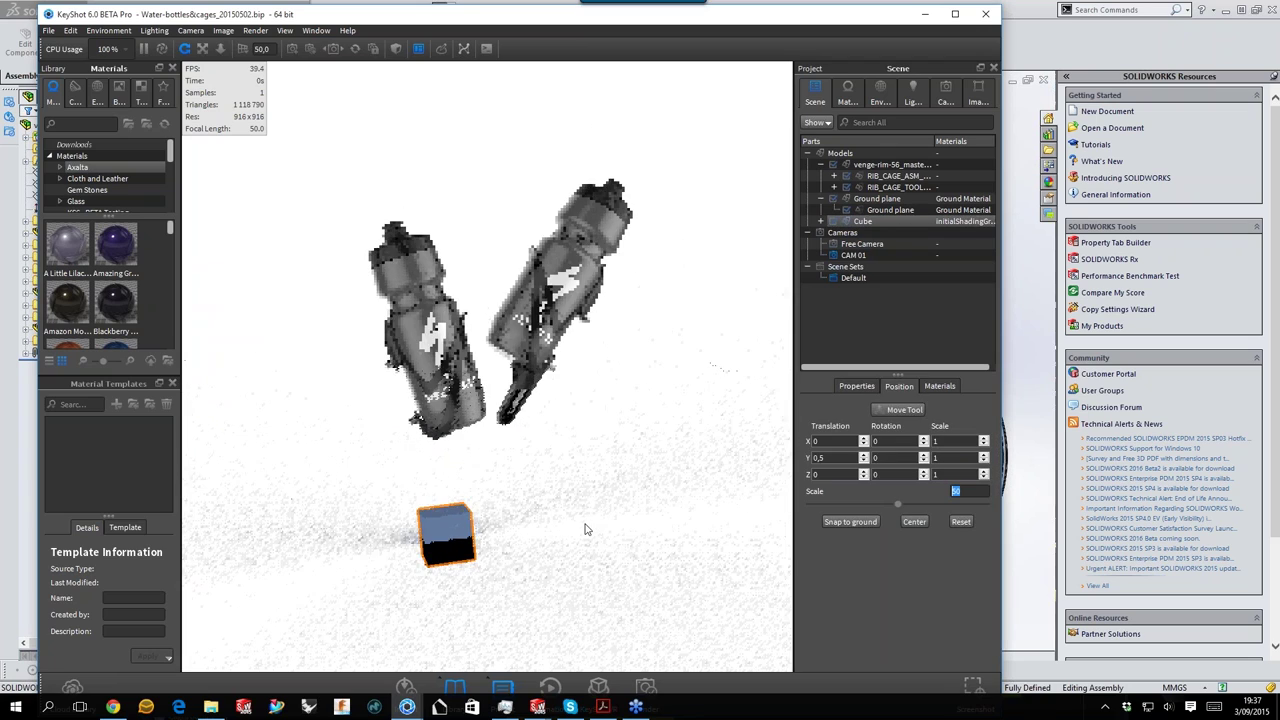
# View the cube below the bottles from the front, switch to the SOLIDWORKS bike assembly and minimize its window.
pyautogui.moveTo(583, 526); pyautogui.dragTo(535, 520)
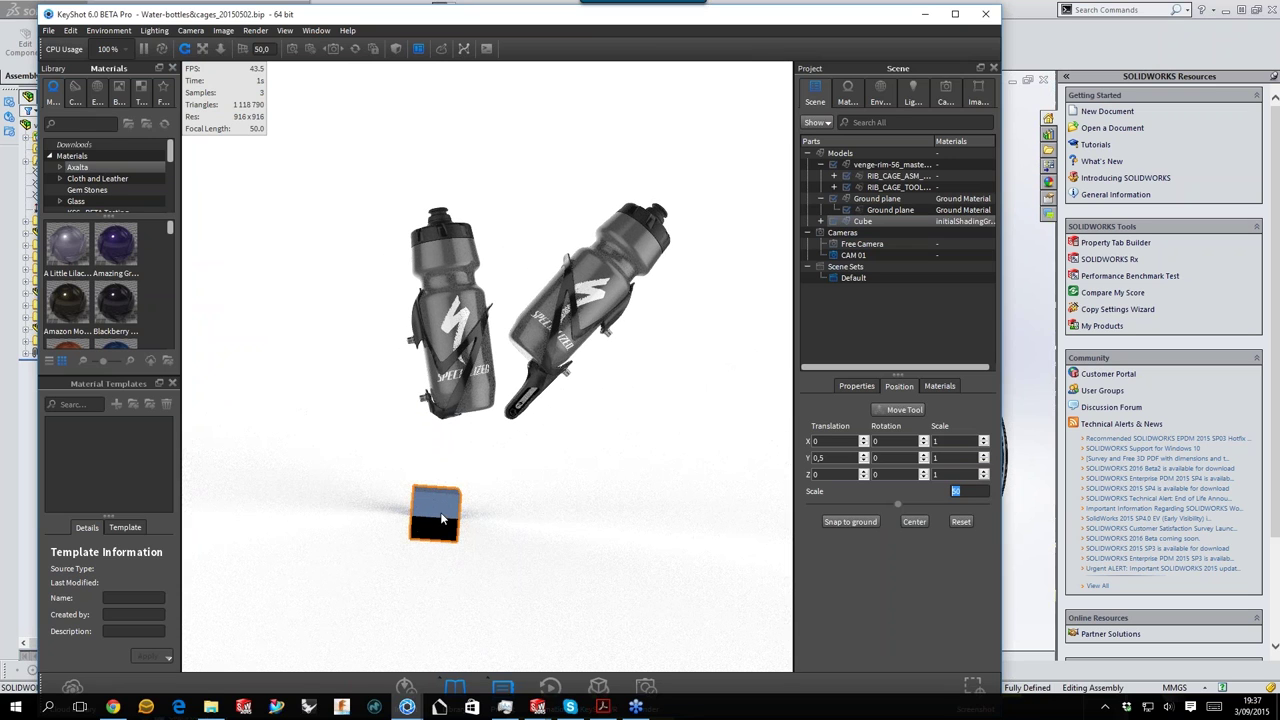
pyautogui.moveTo(431, 513); pyautogui.dragTo(437, 517)
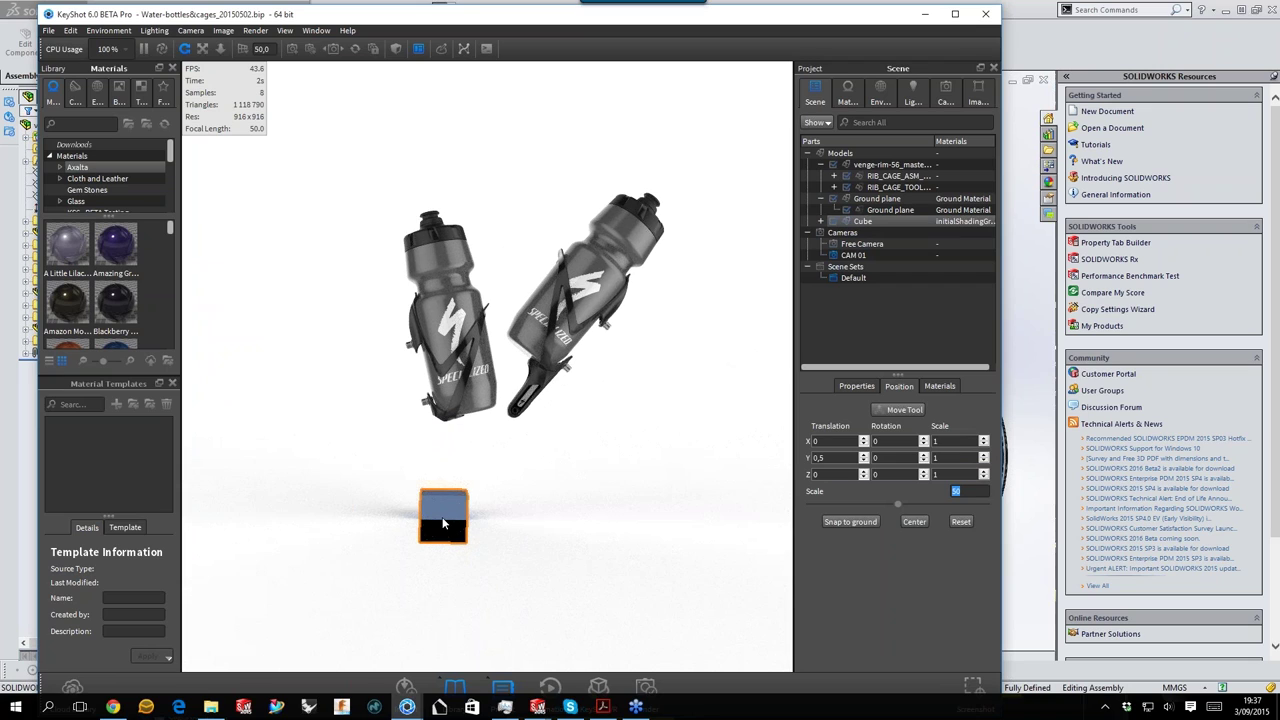
pyautogui.moveTo(537, 706)
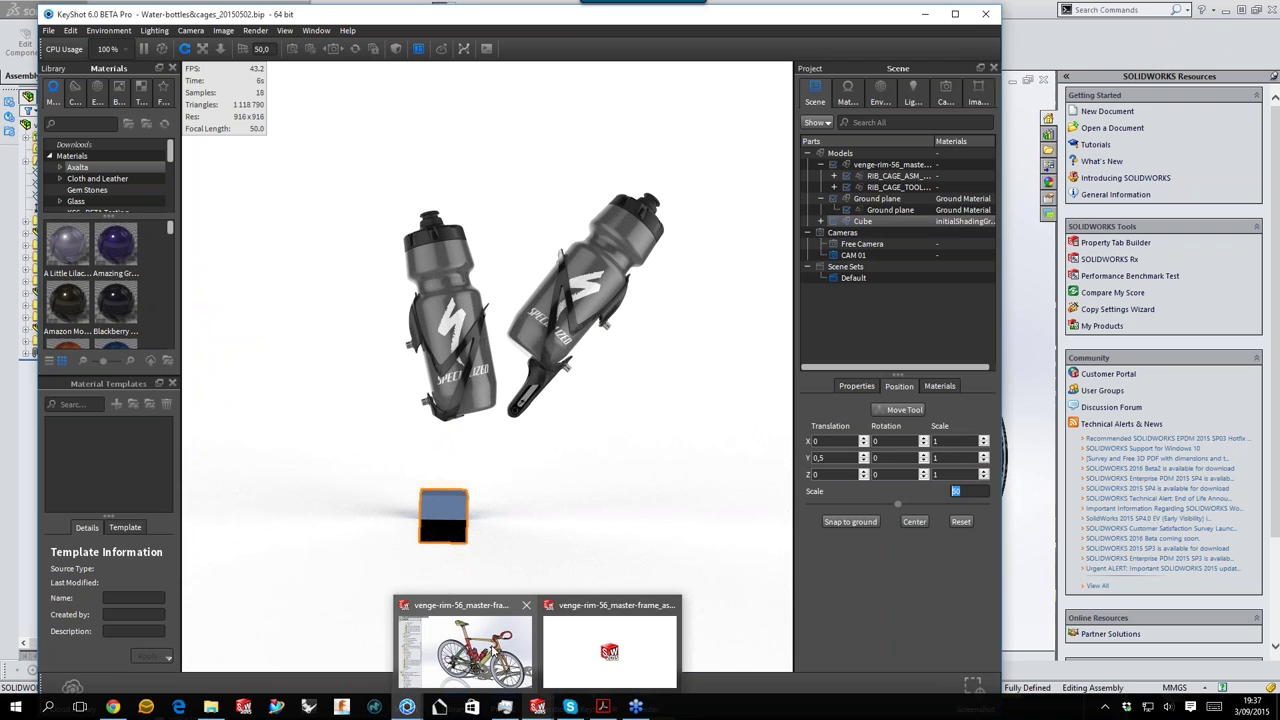
pyautogui.click(610, 650)
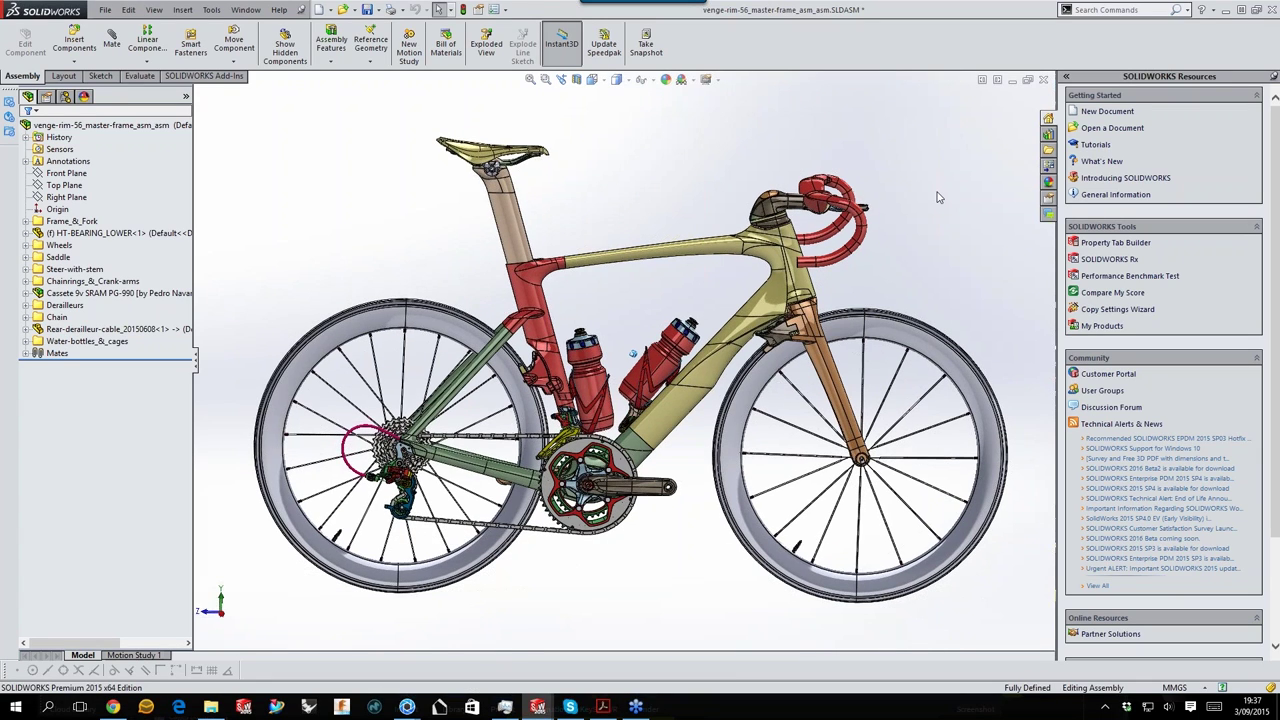
pyautogui.click(1227, 11)
# Examine the water bottles and the cube from a higher angle, and move the scene window aside to uncover the main project.
pyautogui.click(872, 211)
pyautogui.click(556, 166)
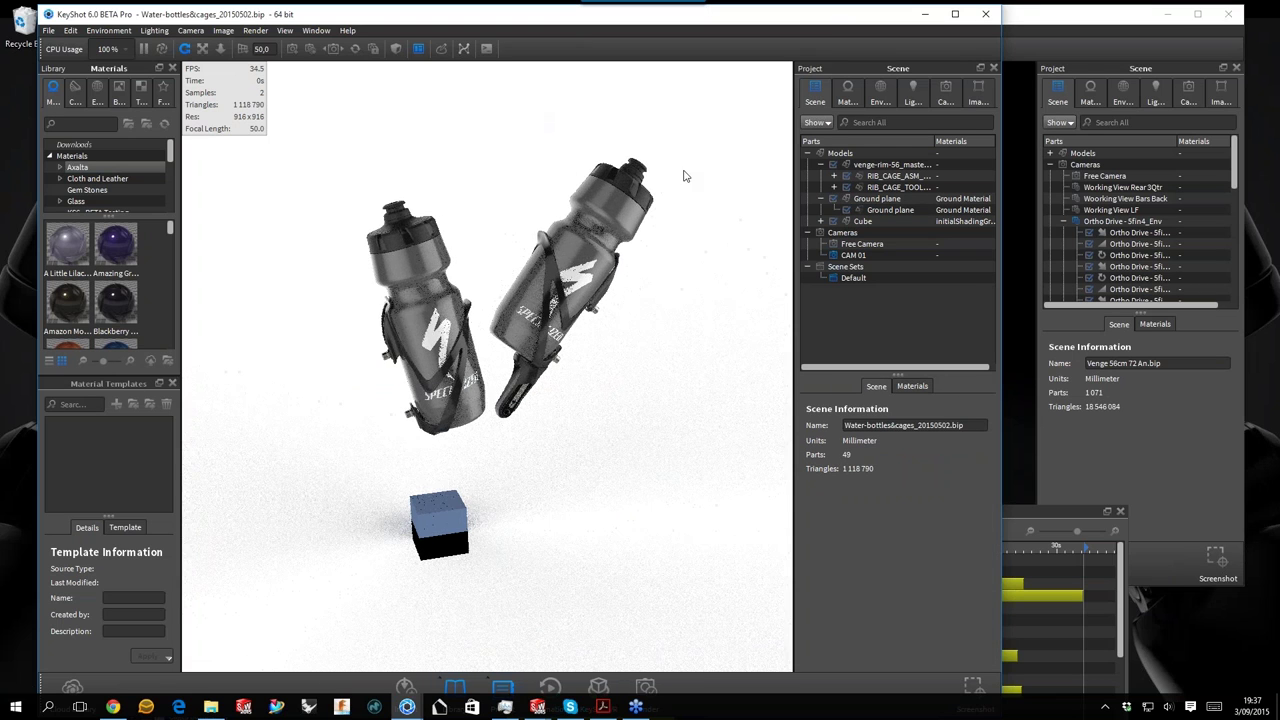
pyautogui.scroll(3, 386, 131)
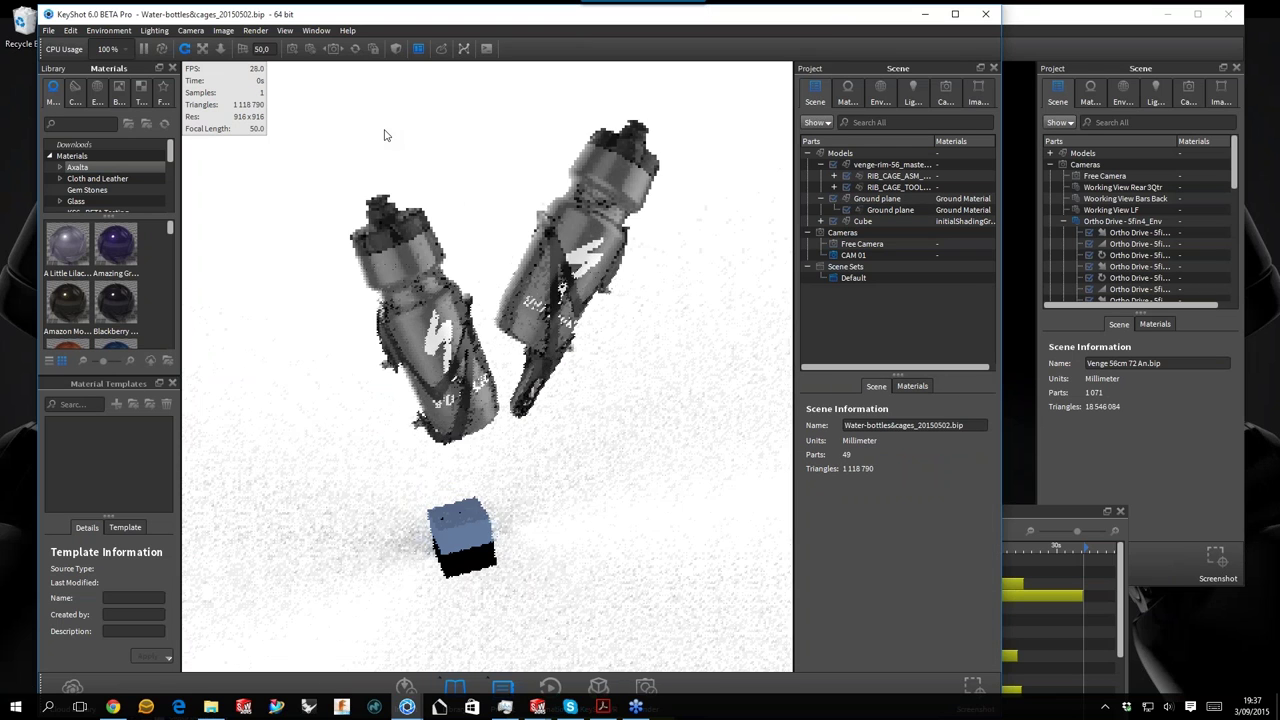
pyautogui.scroll(2, 385, 135)
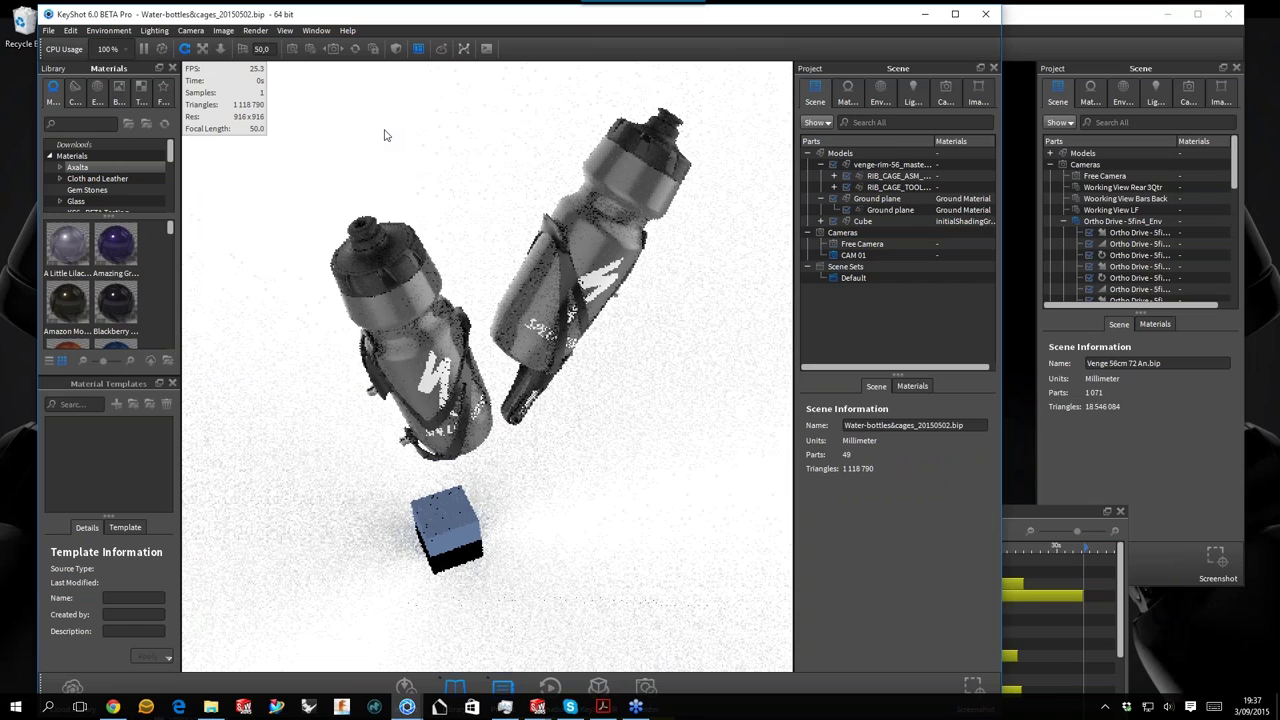
pyautogui.moveTo(417, 109); pyautogui.dragTo(417, 110)
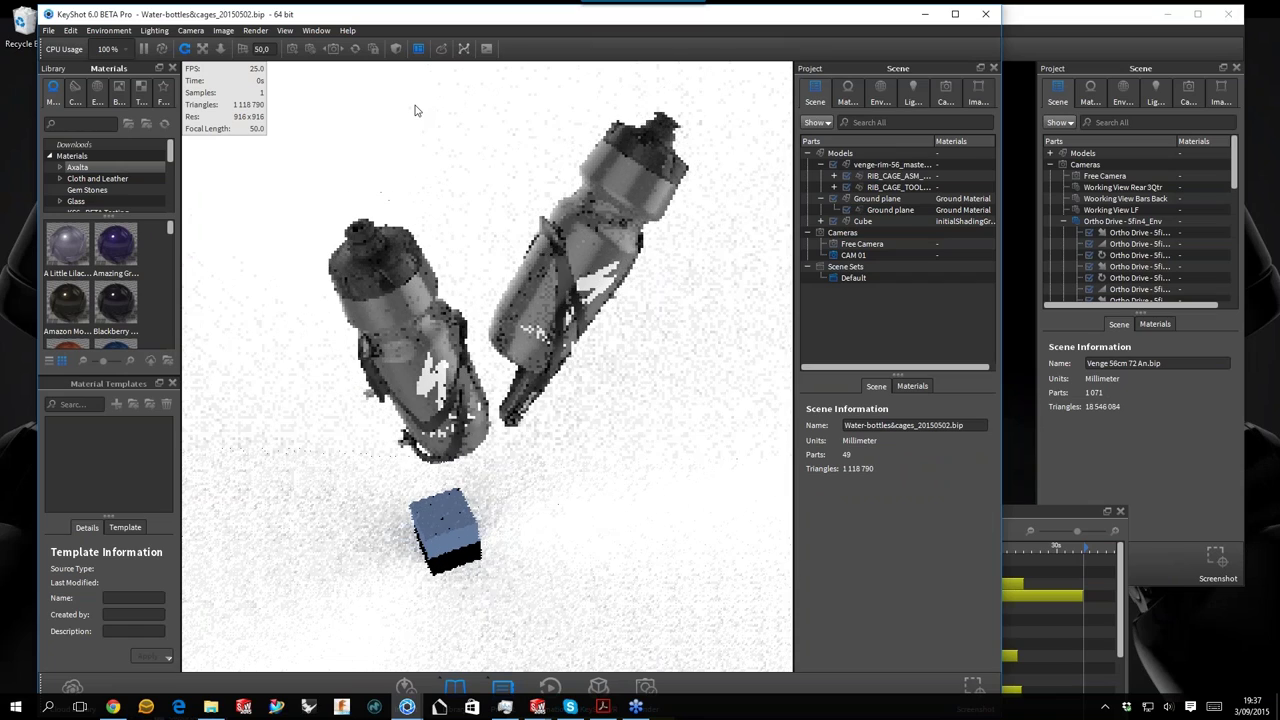
pyautogui.moveTo(547, 26); pyautogui.dragTo(620, 32)
pyautogui.click(404, 431)
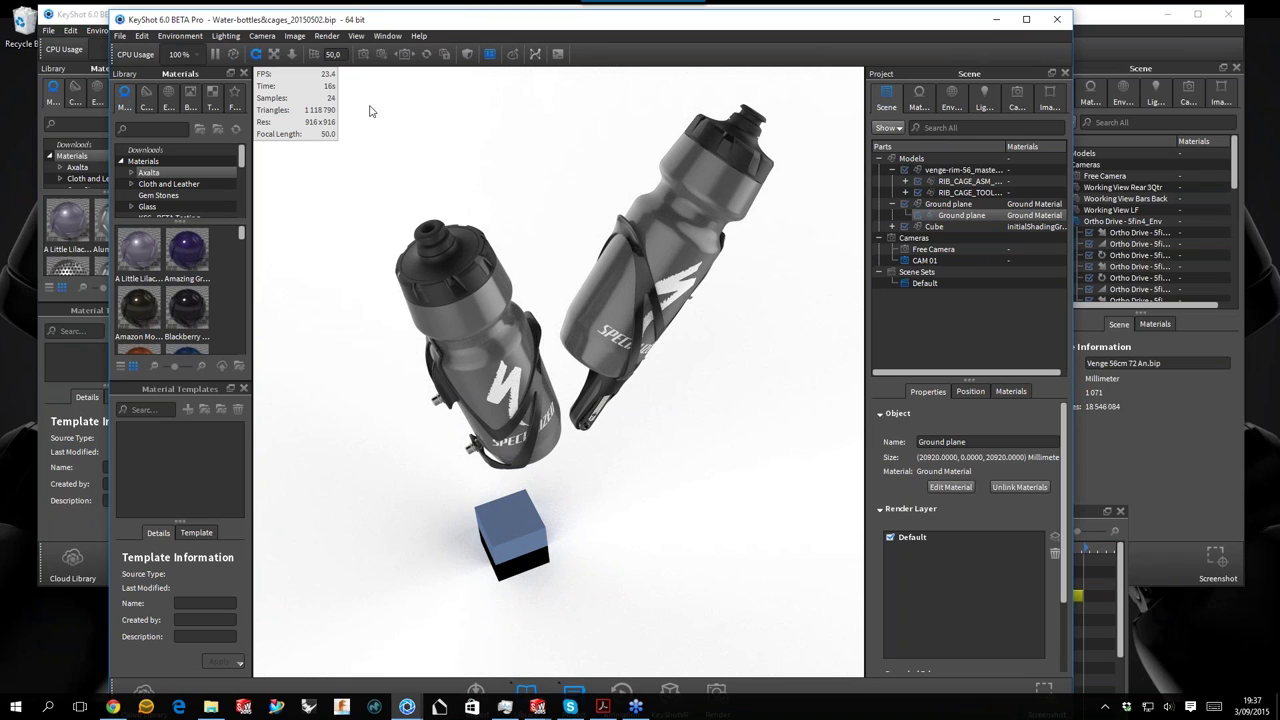
# Save the scene as a KeyShot package in the Scenes folder, named "Package-for-" followed by the recipient's first name.
pyautogui.click(119, 36)
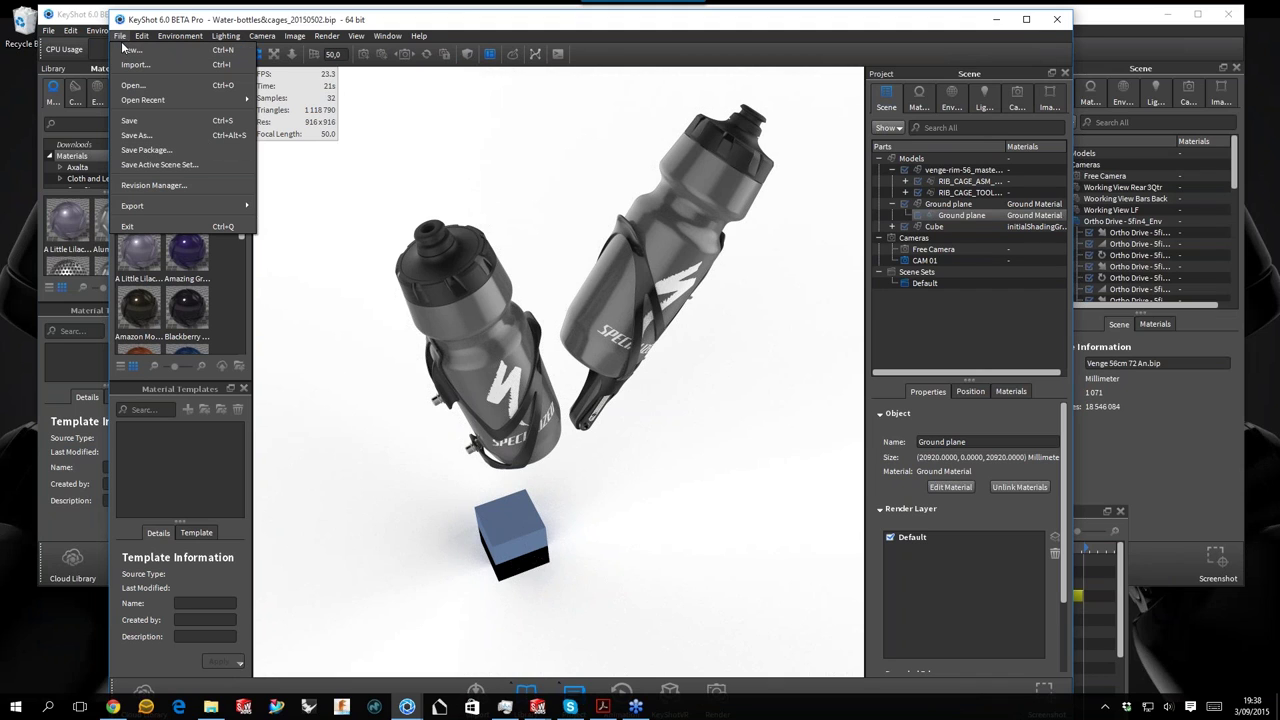
pyautogui.click(145, 151)
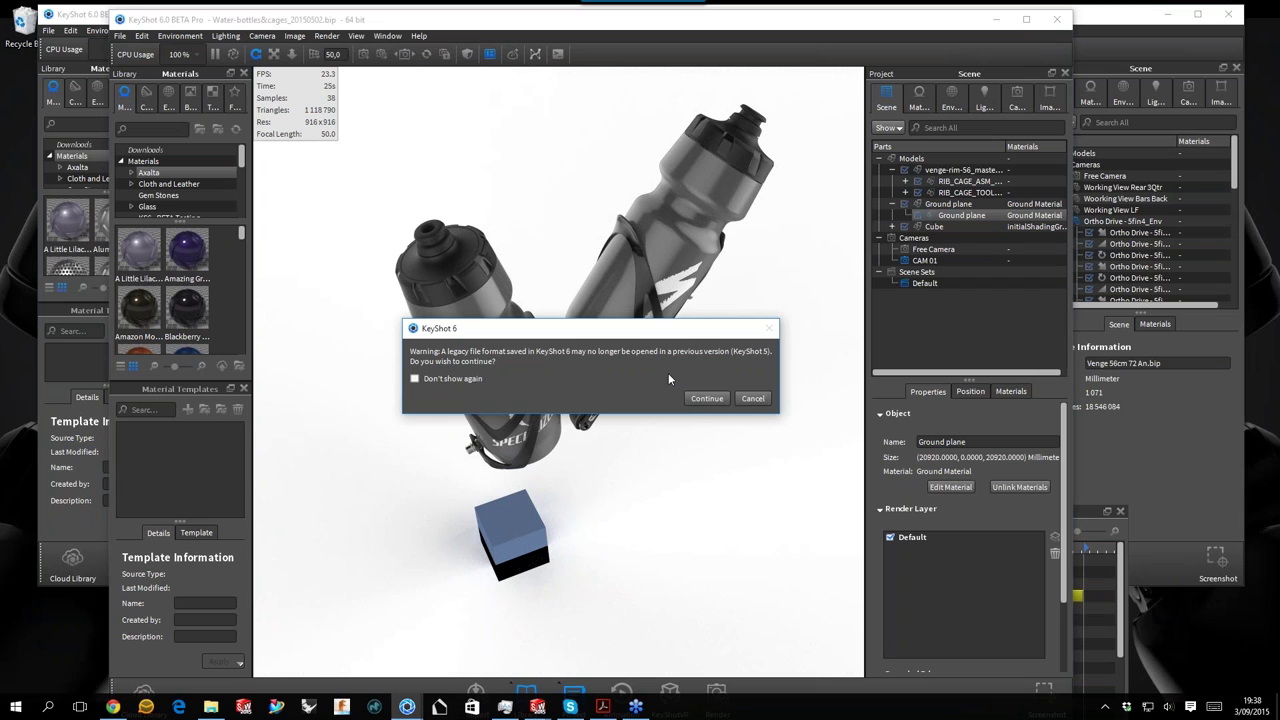
pyautogui.click(706, 398)
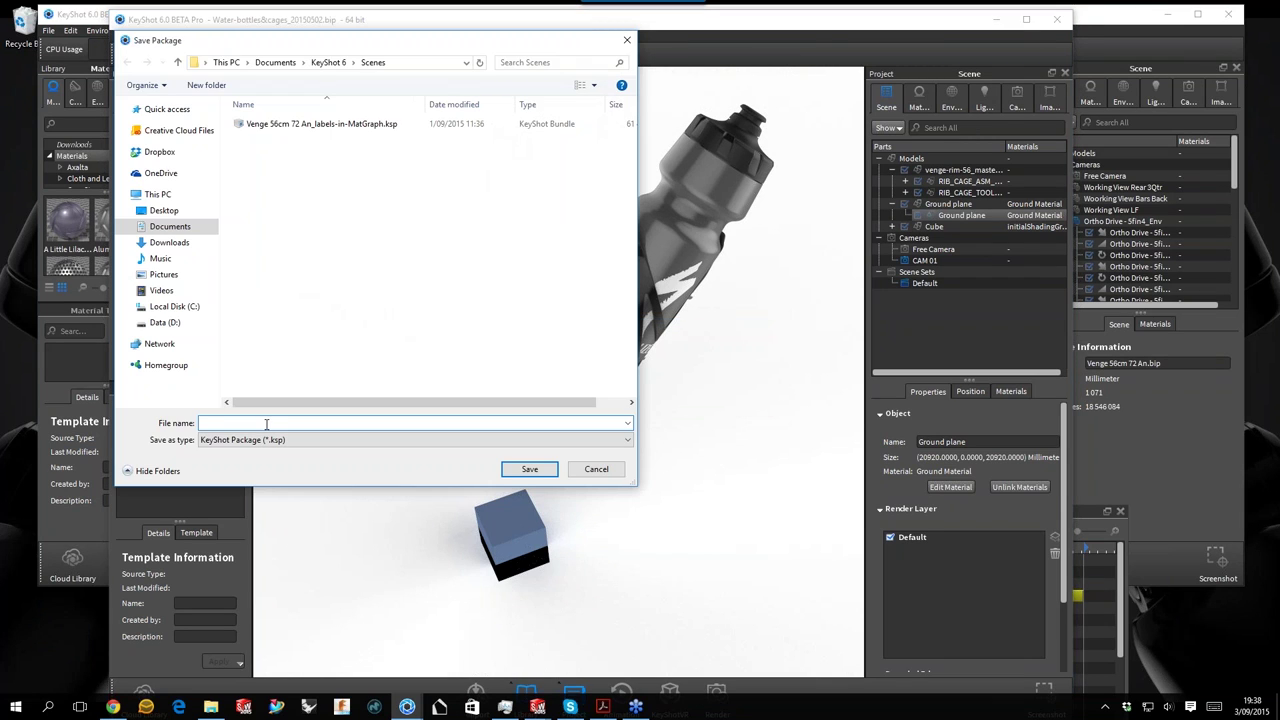
pyautogui.write('Package-for-Mike')
pyautogui.click(325, 284)
pyautogui.click(529, 469)
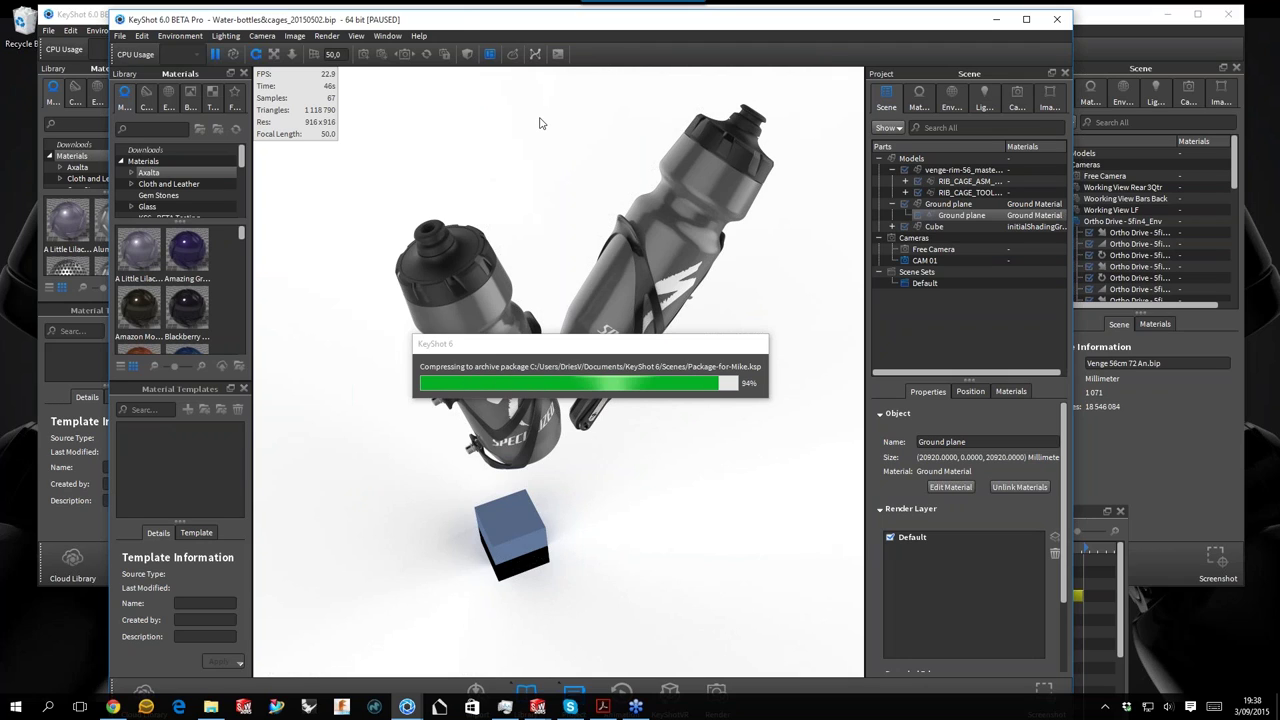
# Review the water bottle scene's environment settings and material list, and quit its KeyShot window.
pyautogui.click(952, 97)
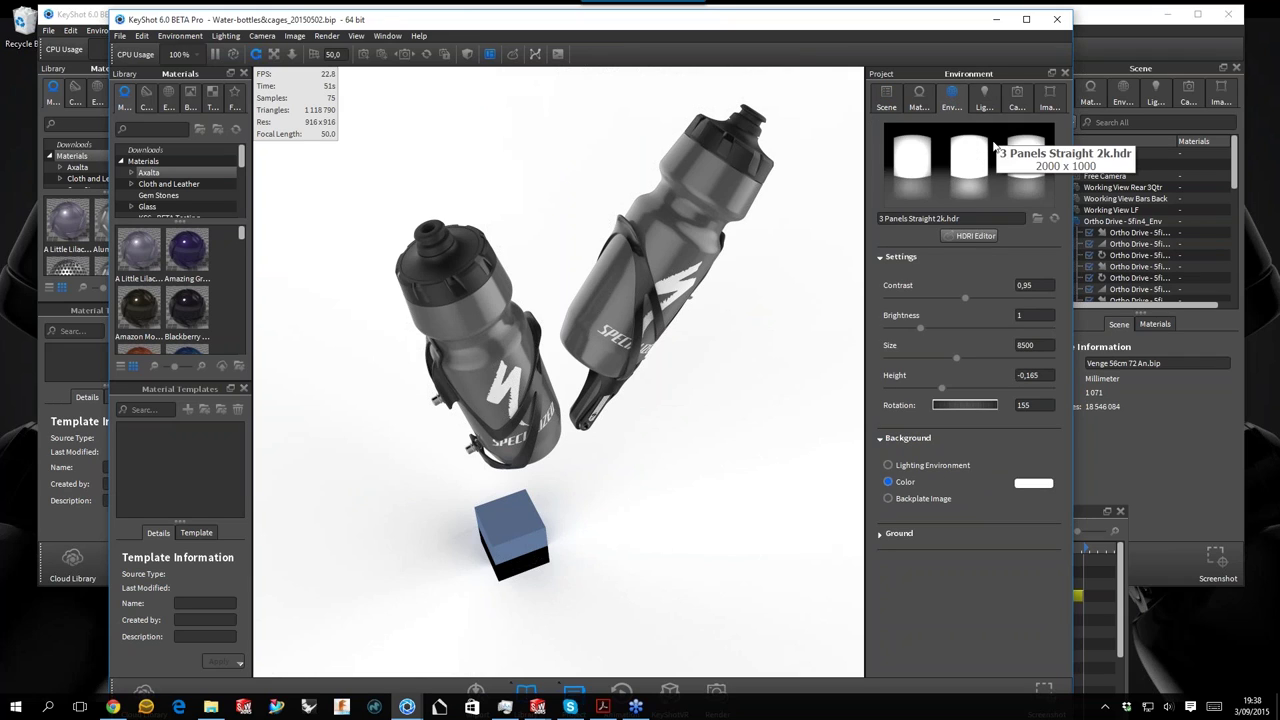
pyautogui.click(921, 100)
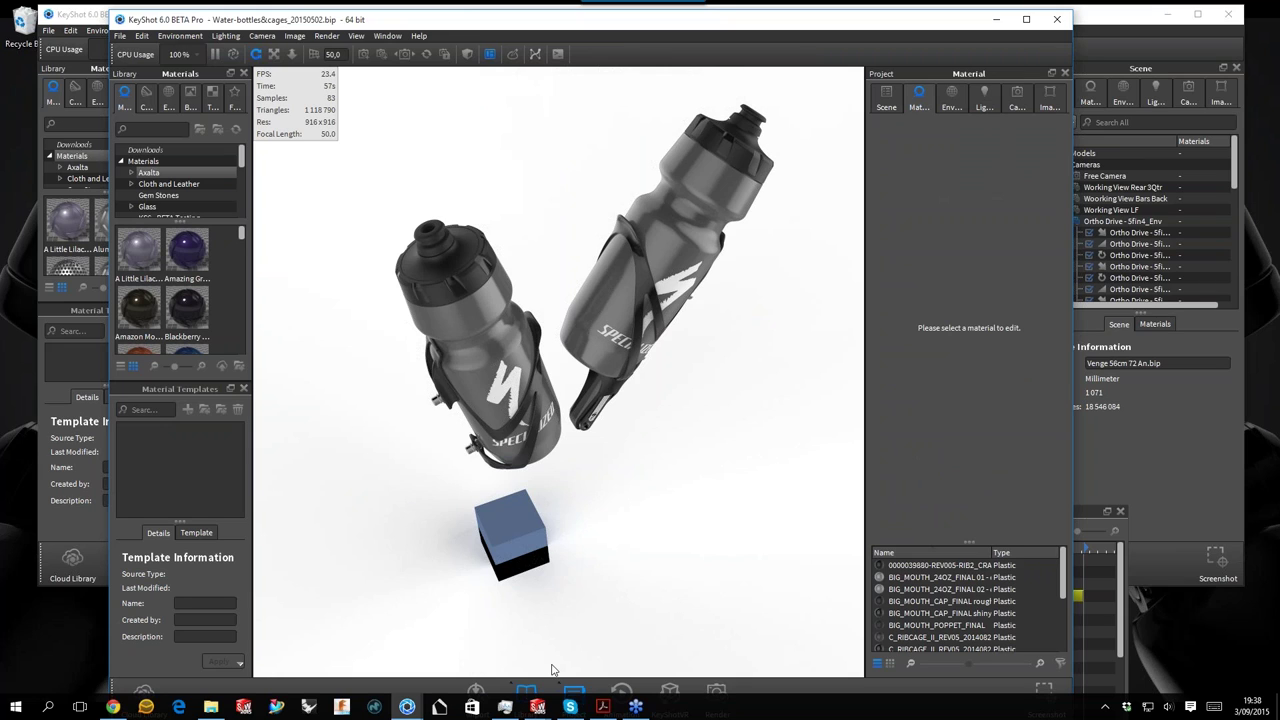
pyautogui.moveTo(415, 228); pyautogui.dragTo(584, 140)
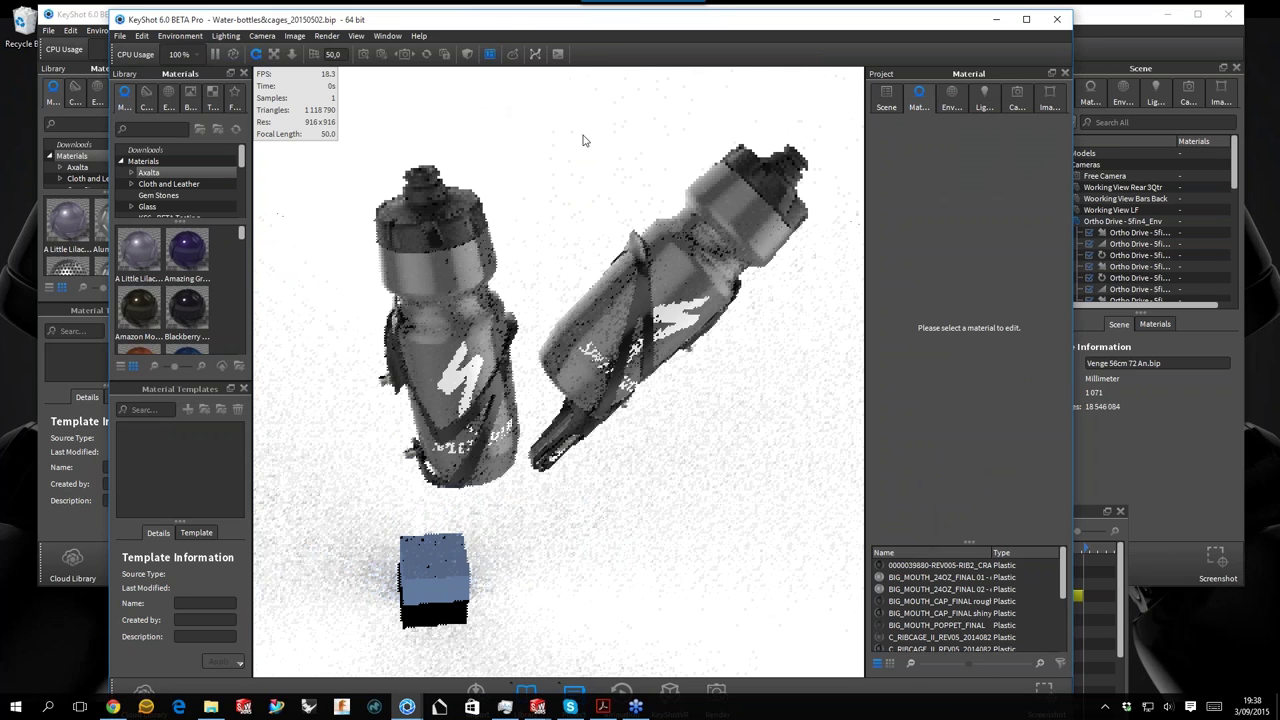
pyautogui.click(1059, 20)
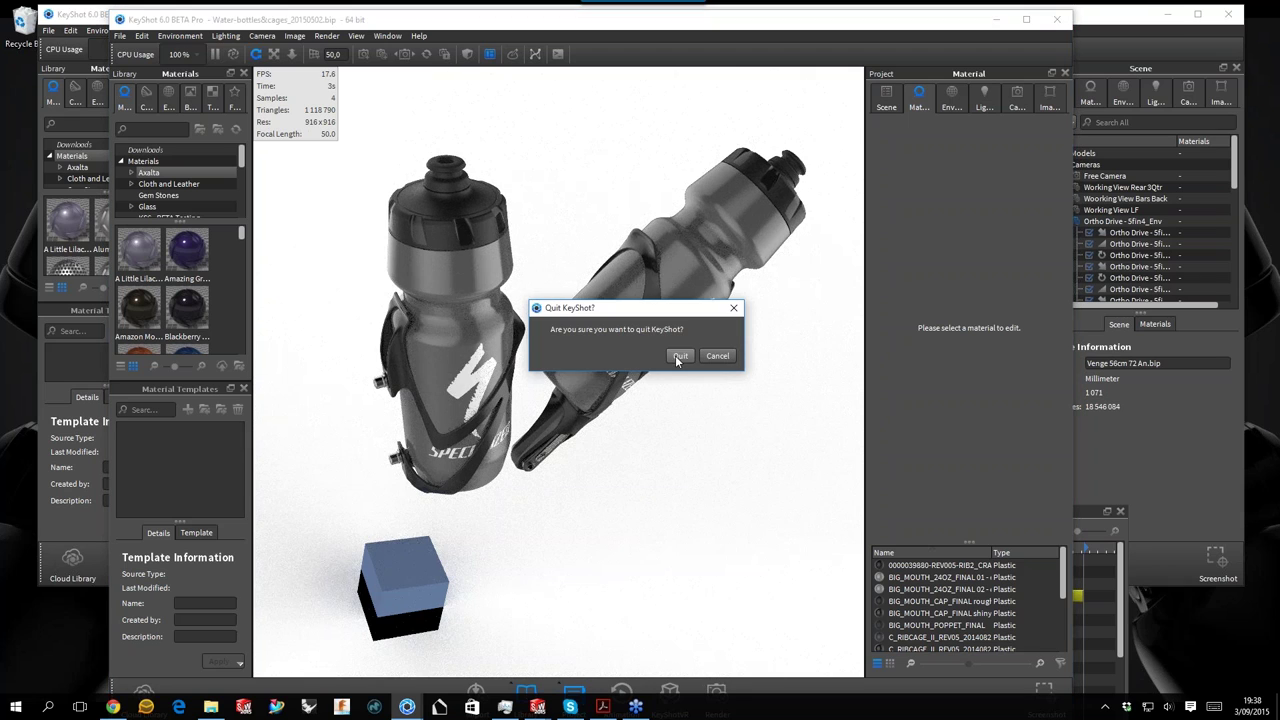
pyautogui.click(679, 356)
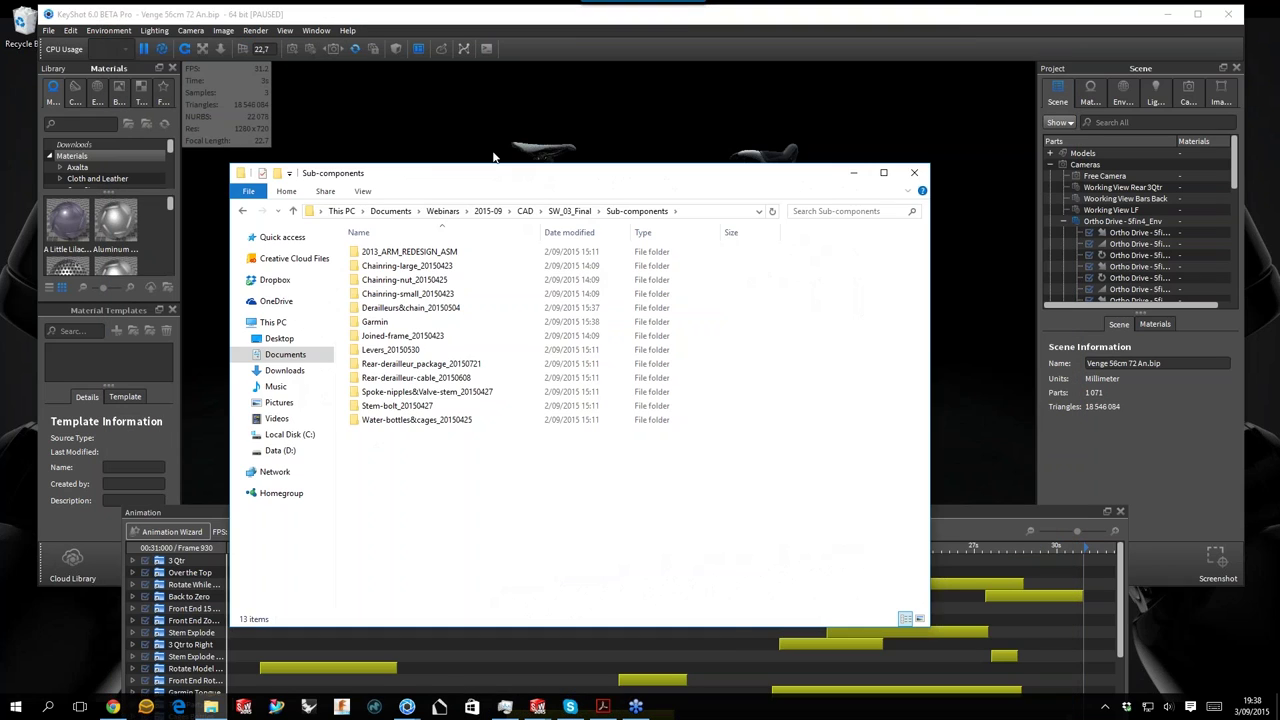
pyautogui.moveTo(489, 173); pyautogui.dragTo(507, 162)
pyautogui.doubleClick(430, 252)
pyautogui.click(431, 245)
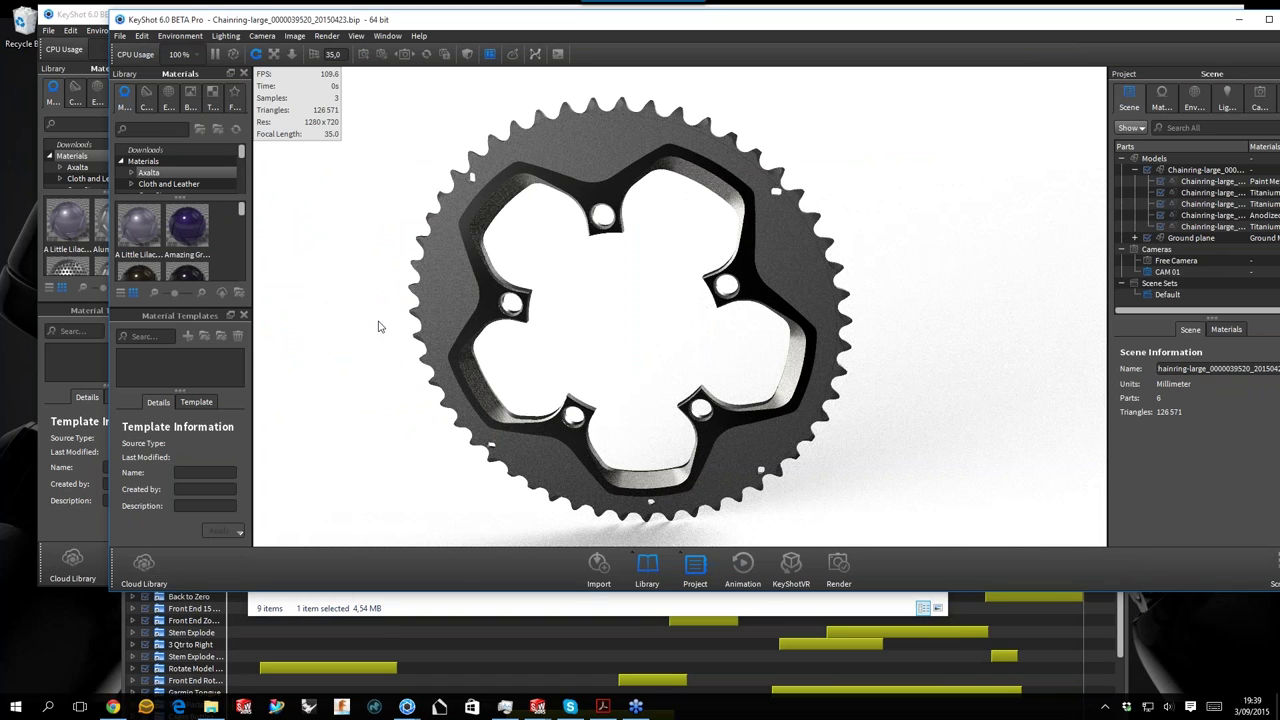
# Examine the large chainring from several angles, selecting its dark grey toothed ring and its anodized black face.
pyautogui.moveTo(379, 326); pyautogui.dragTo(677, 146)
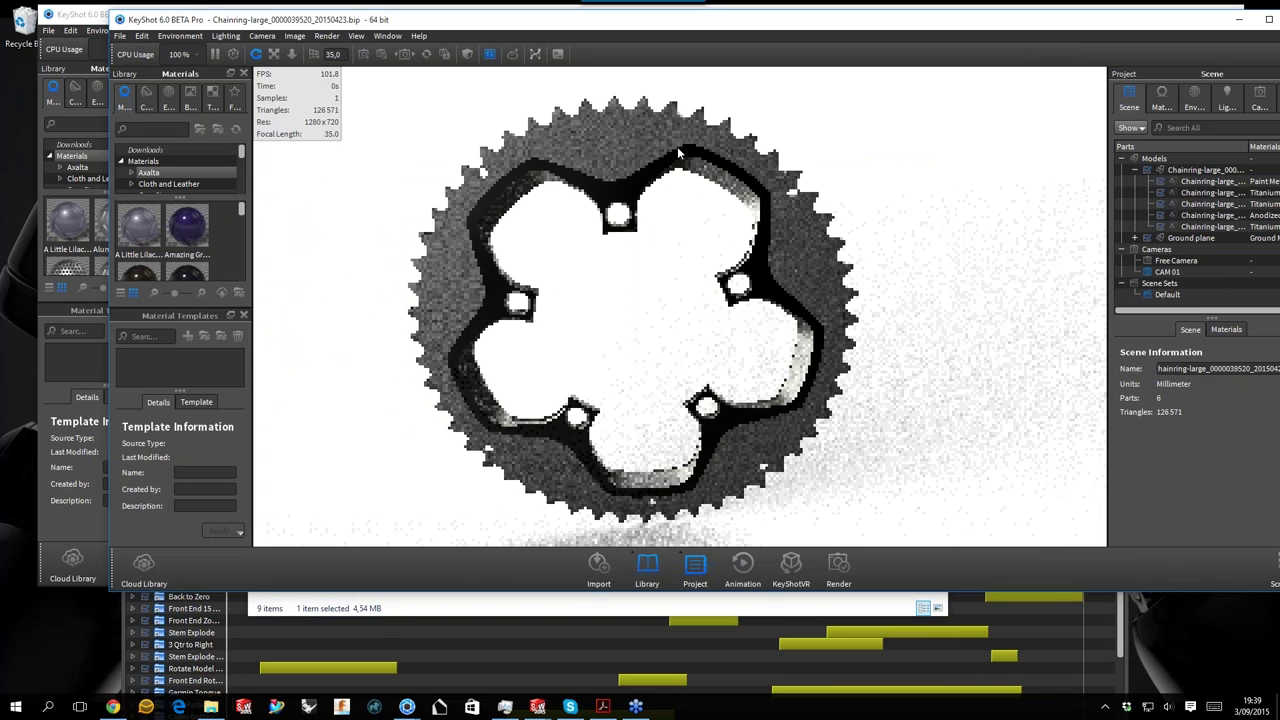
pyautogui.moveTo(677, 146); pyautogui.dragTo(658, 160)
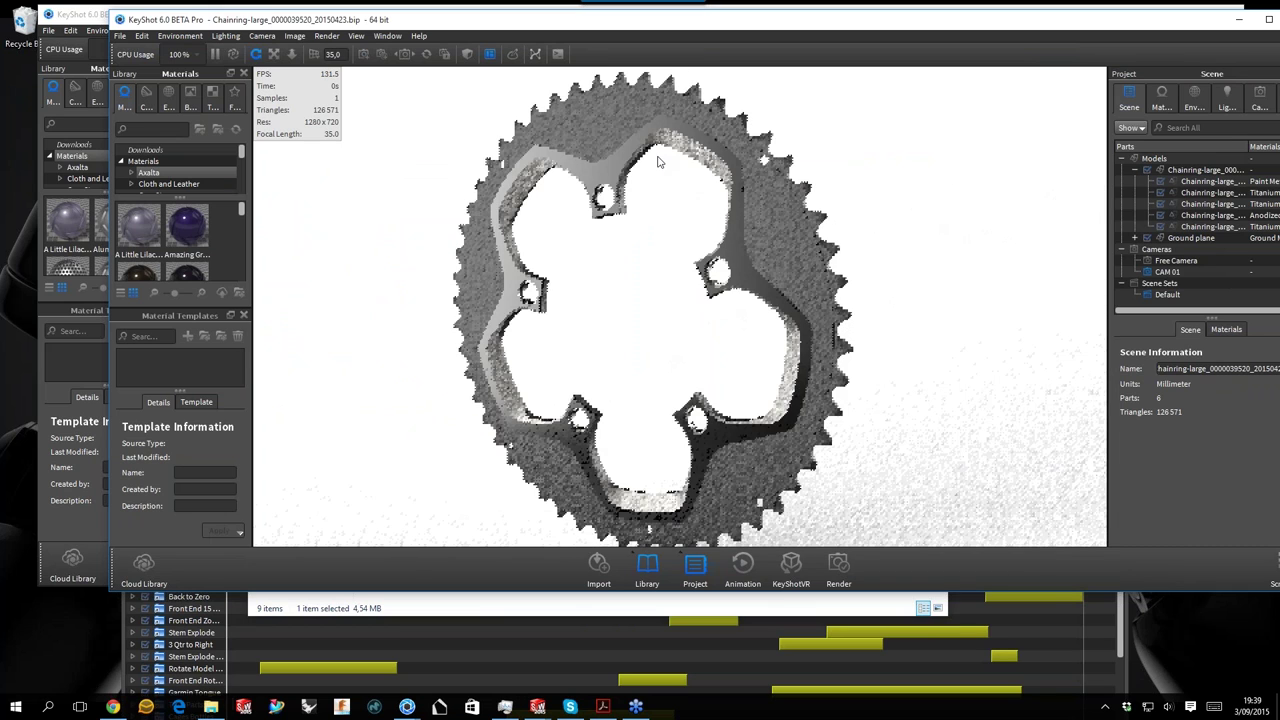
pyautogui.moveTo(658, 160); pyautogui.dragTo(593, 118)
pyautogui.click(593, 118)
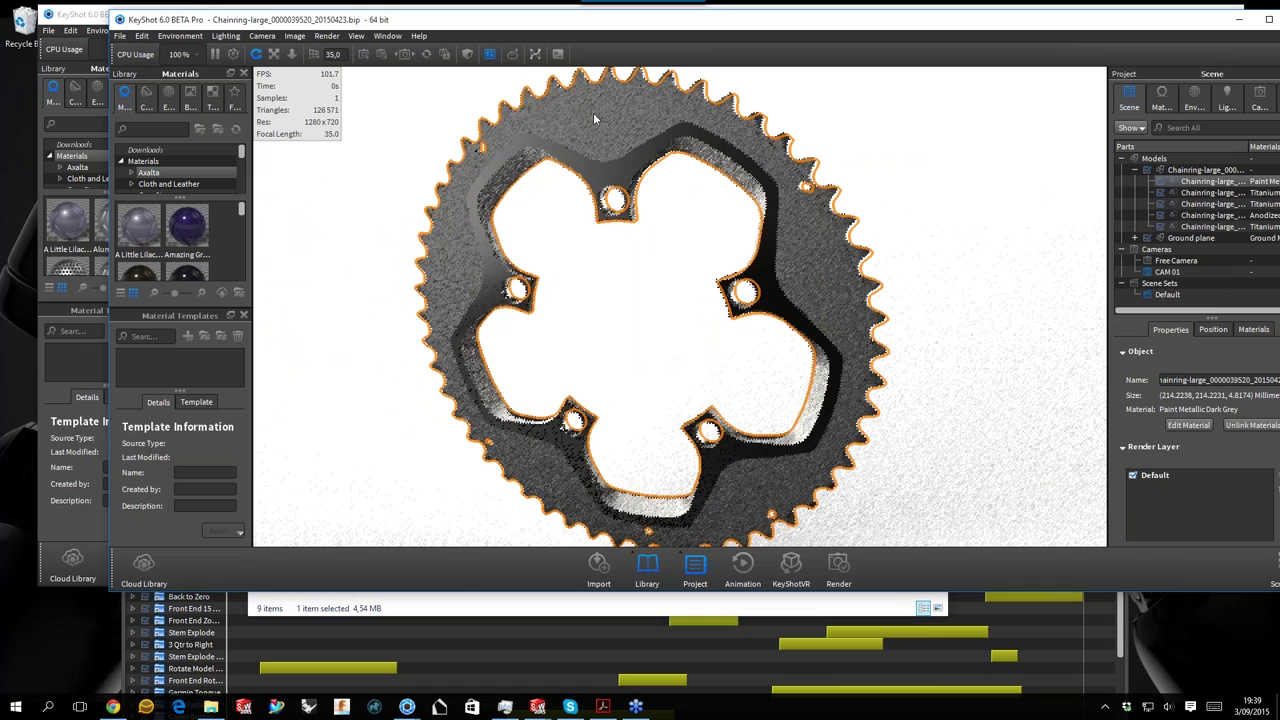
pyautogui.moveTo(594, 118); pyautogui.dragTo(669, 265)
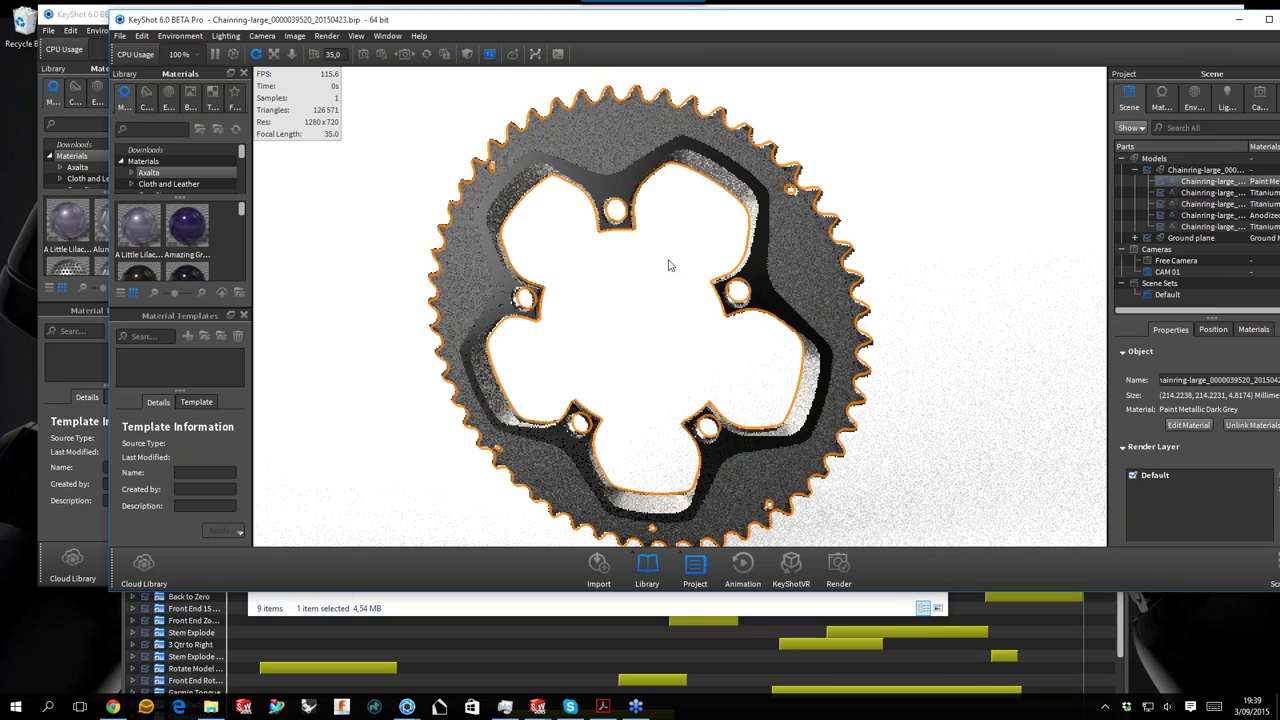
pyautogui.moveTo(669, 265); pyautogui.dragTo(606, 188)
pyautogui.click(606, 188)
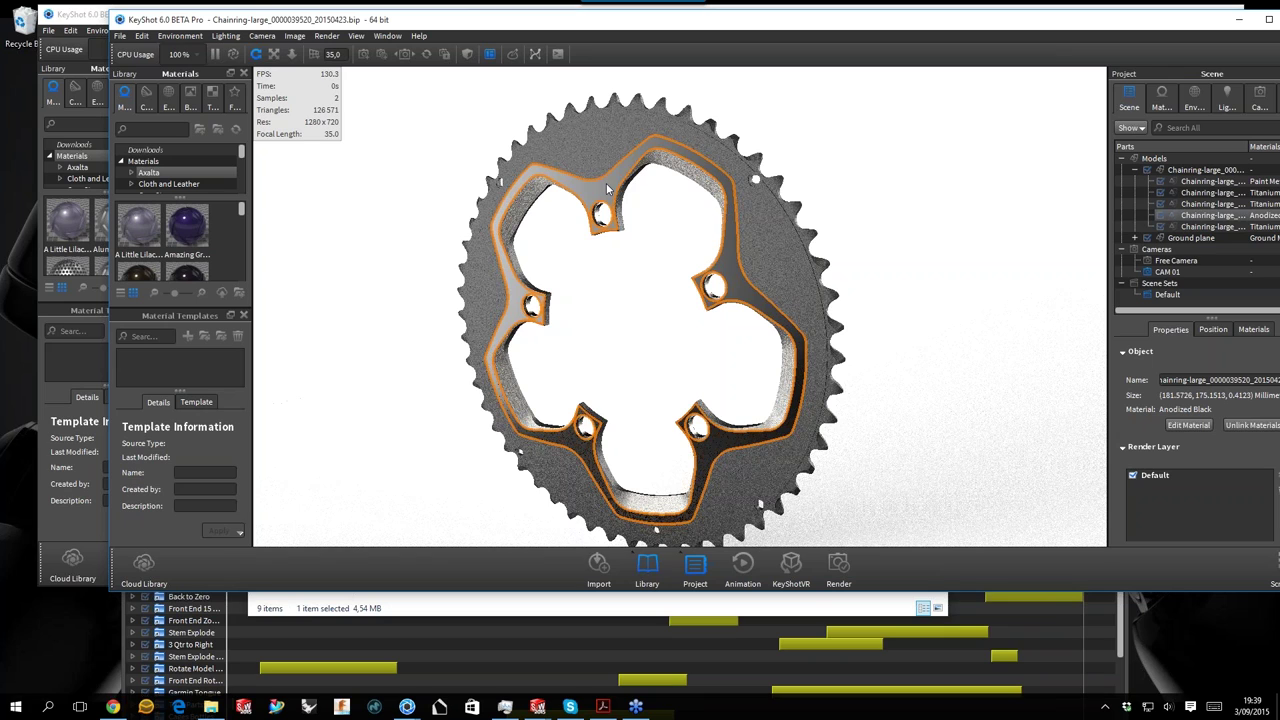
pyautogui.moveTo(606, 188); pyautogui.dragTo(741, 197)
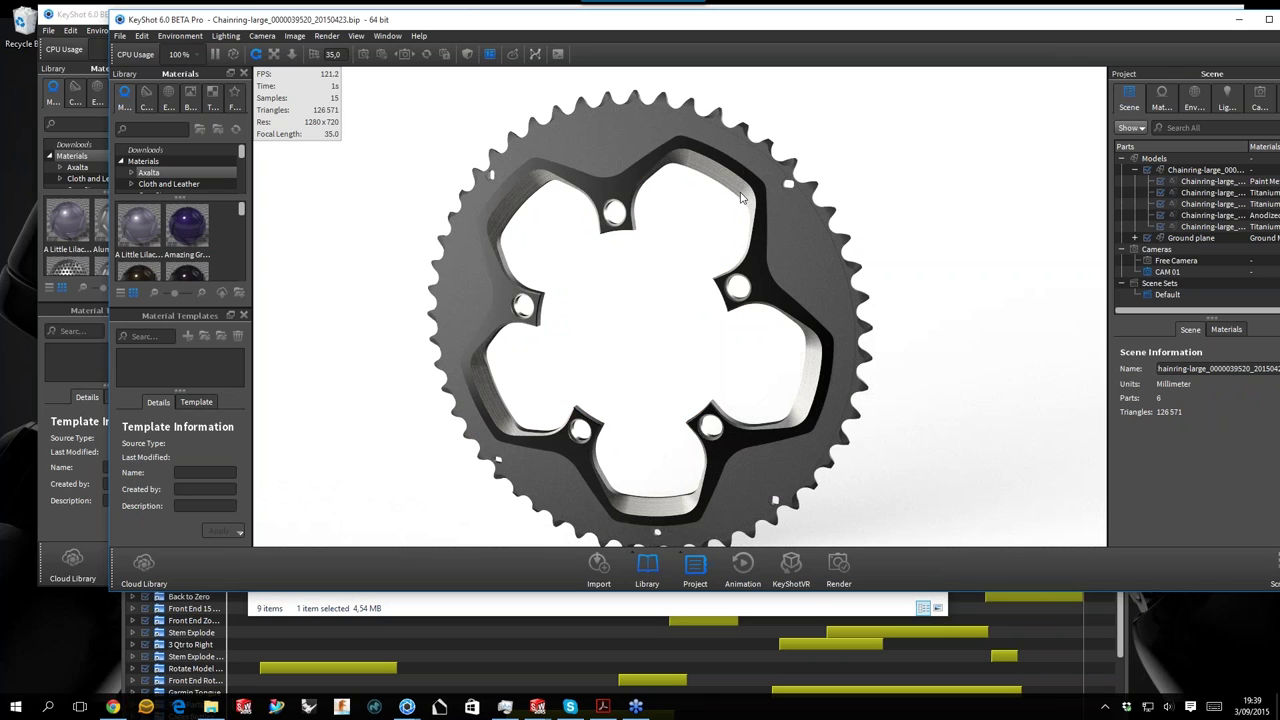
# Inspect the metal inner edge of the chainring up close, and close the chainring scene.
pyautogui.scroll(5, 741, 197)
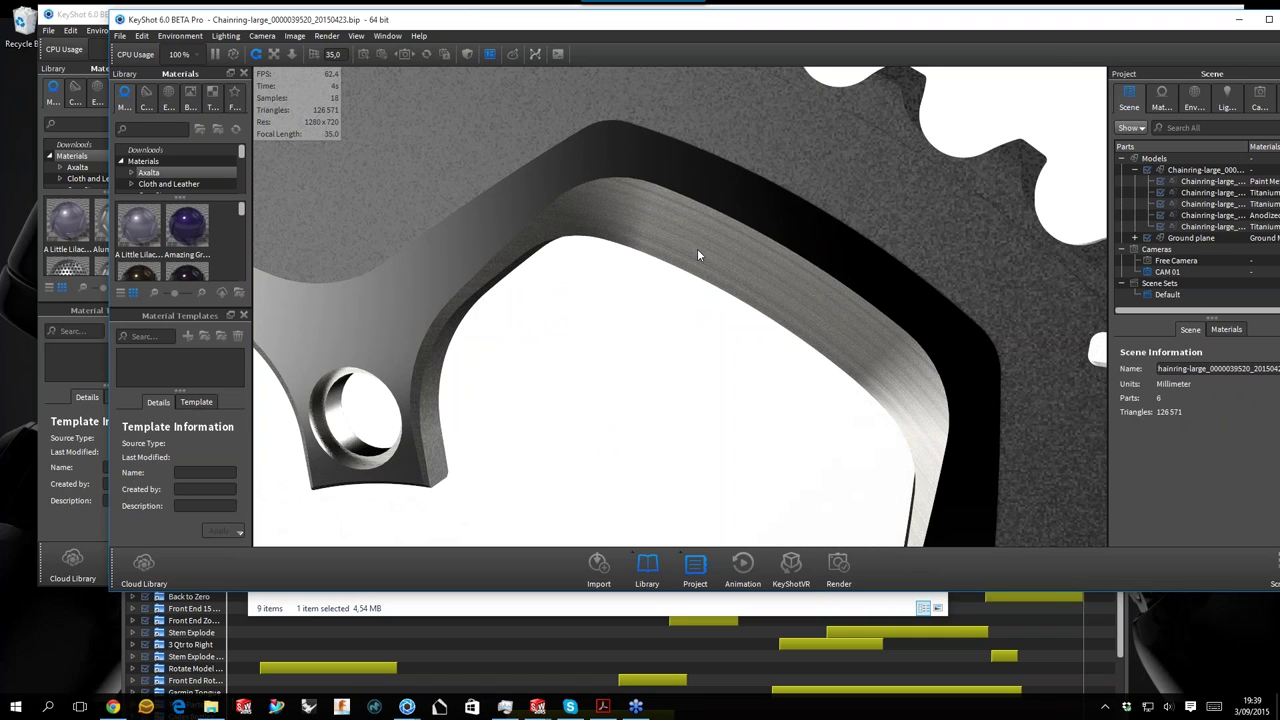
pyautogui.scroll(-2, 751, 245)
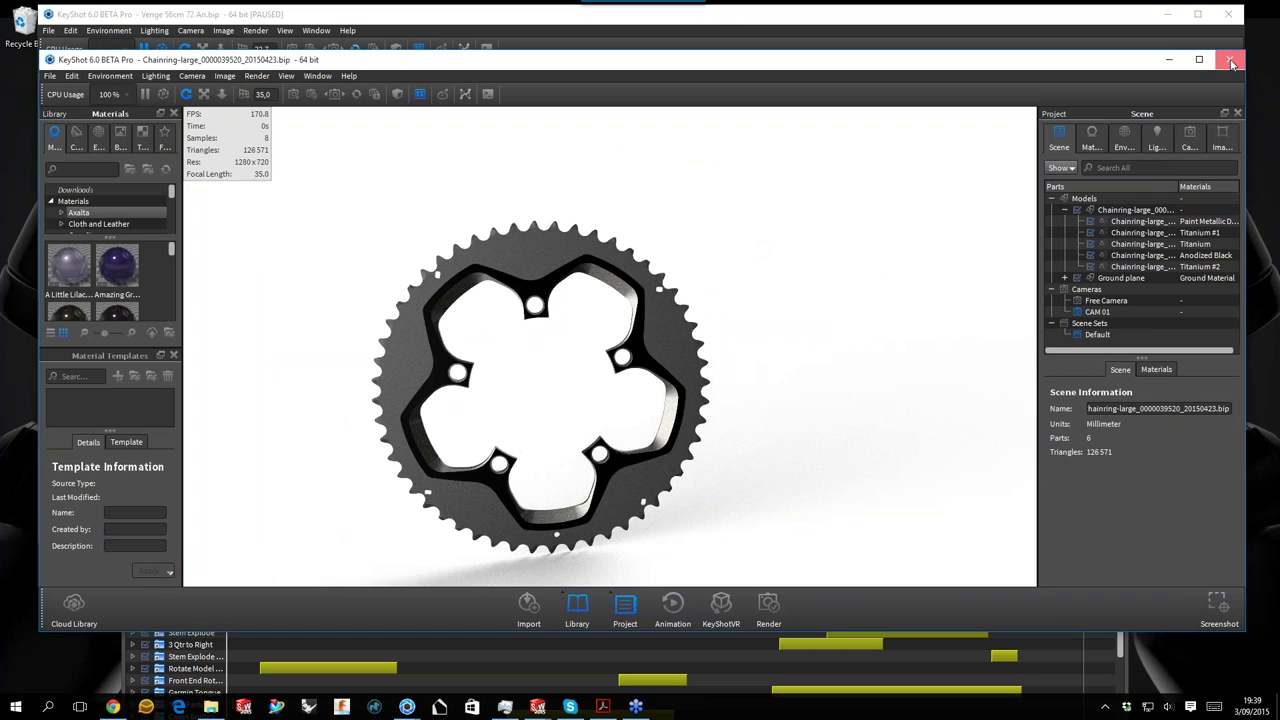
pyautogui.click(1232, 62)
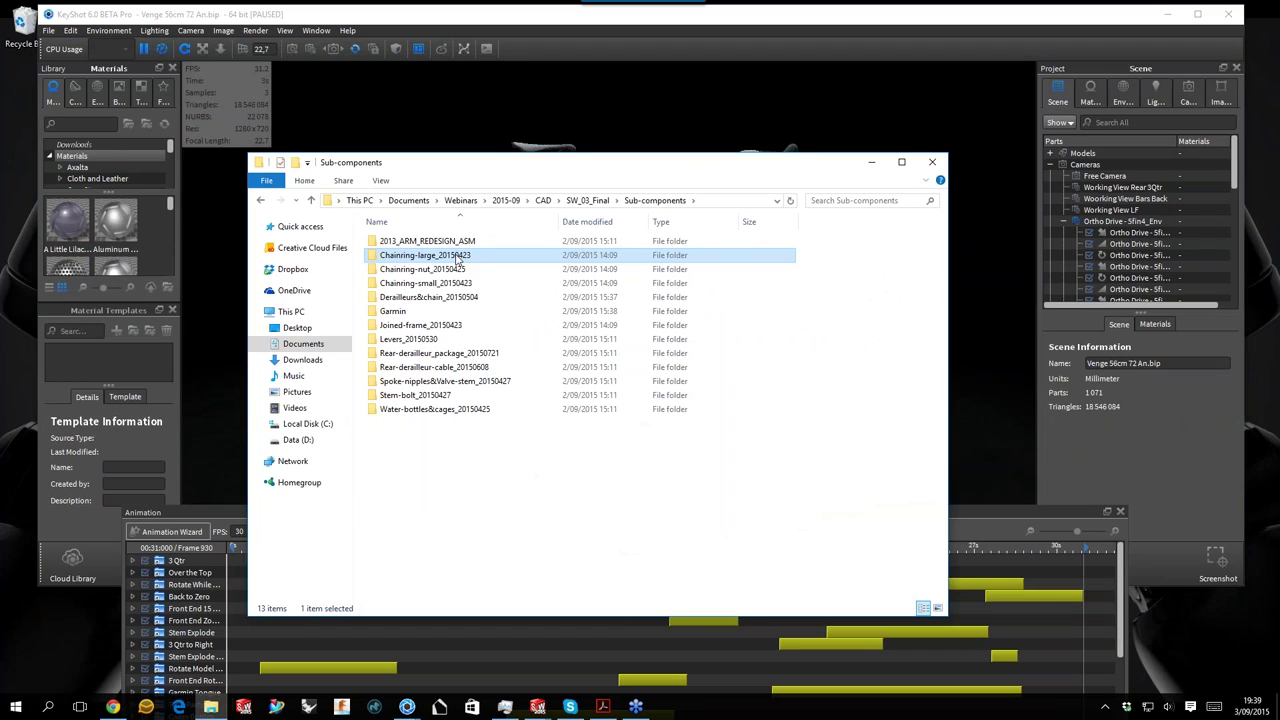
# Open Spoke-nipples&Valve-stem_20150427.bip from the Spoke-nipples&Valve-stem_20150427 sub-component folder.
pyautogui.click(459, 311)
pyautogui.click(462, 489)
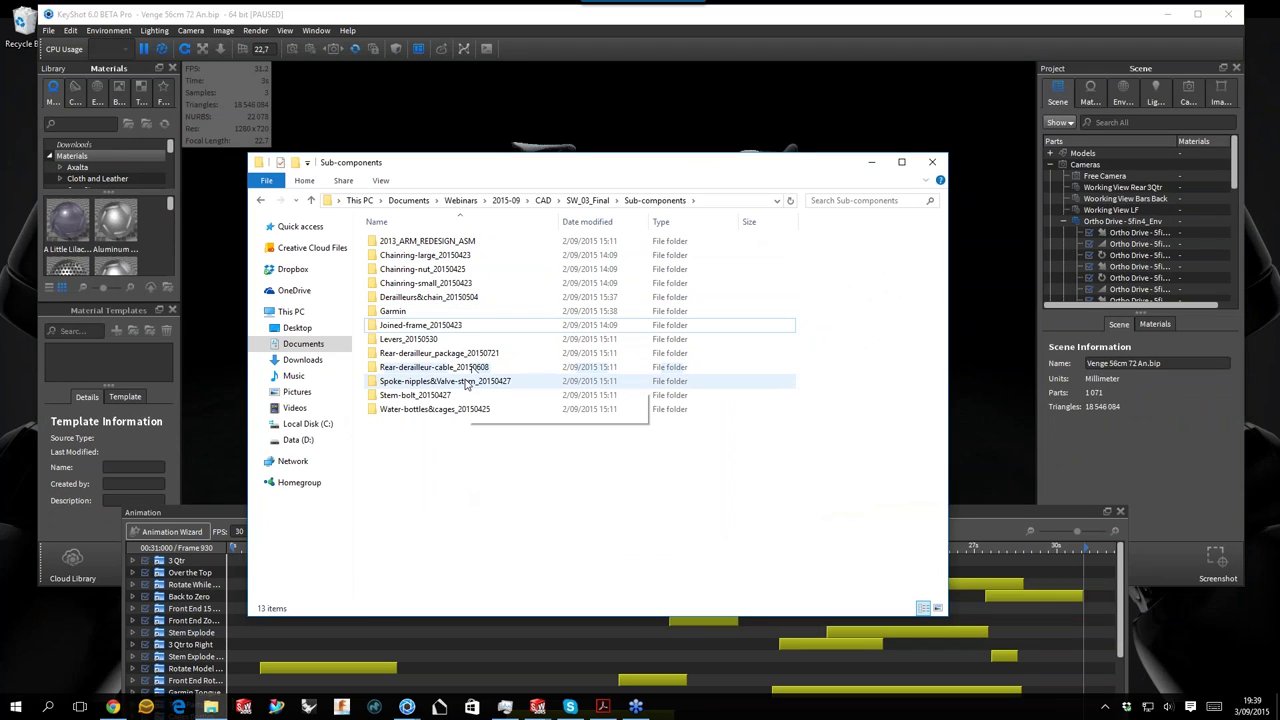
pyautogui.click(450, 382)
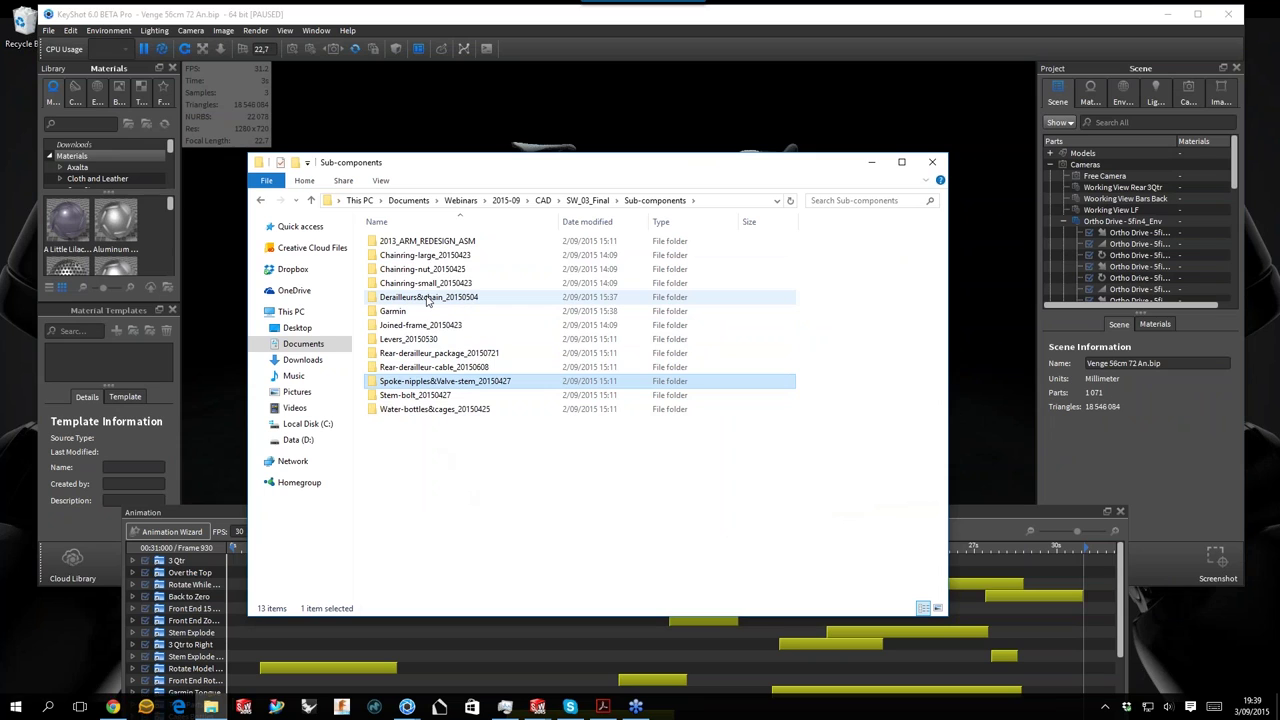
pyautogui.press('Return')
pyautogui.press('Down')
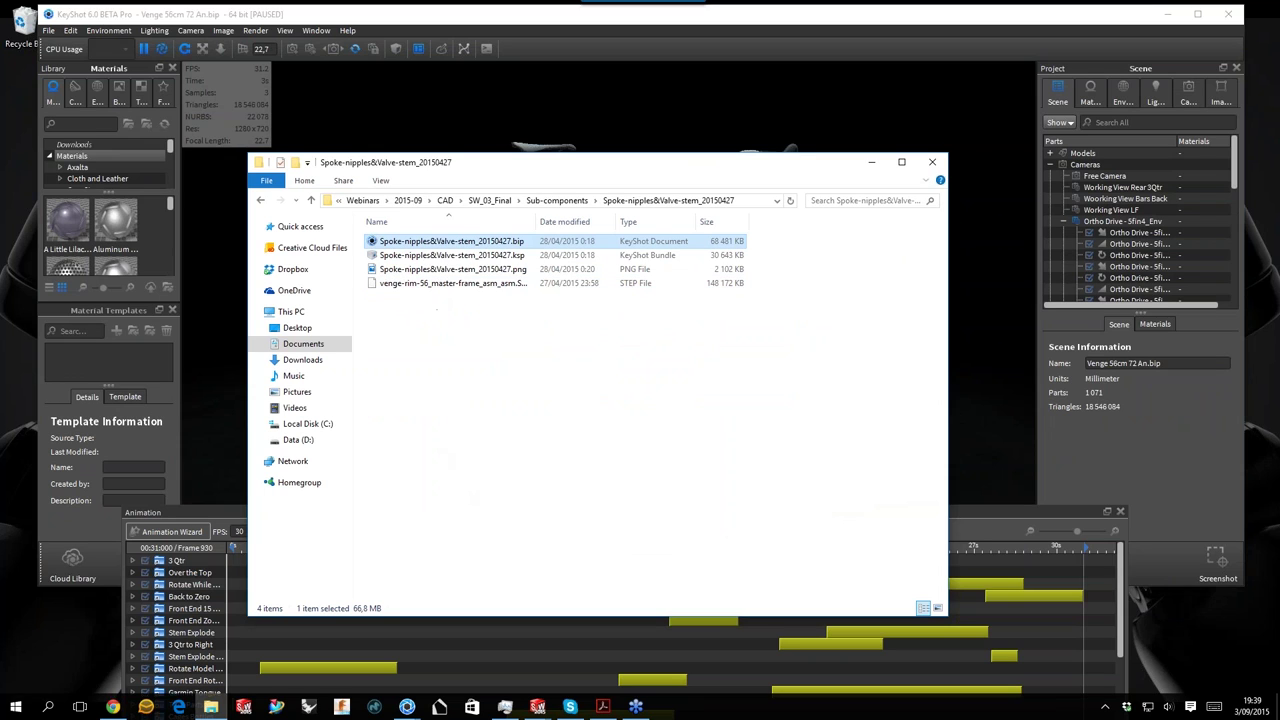
pyautogui.press('Return')
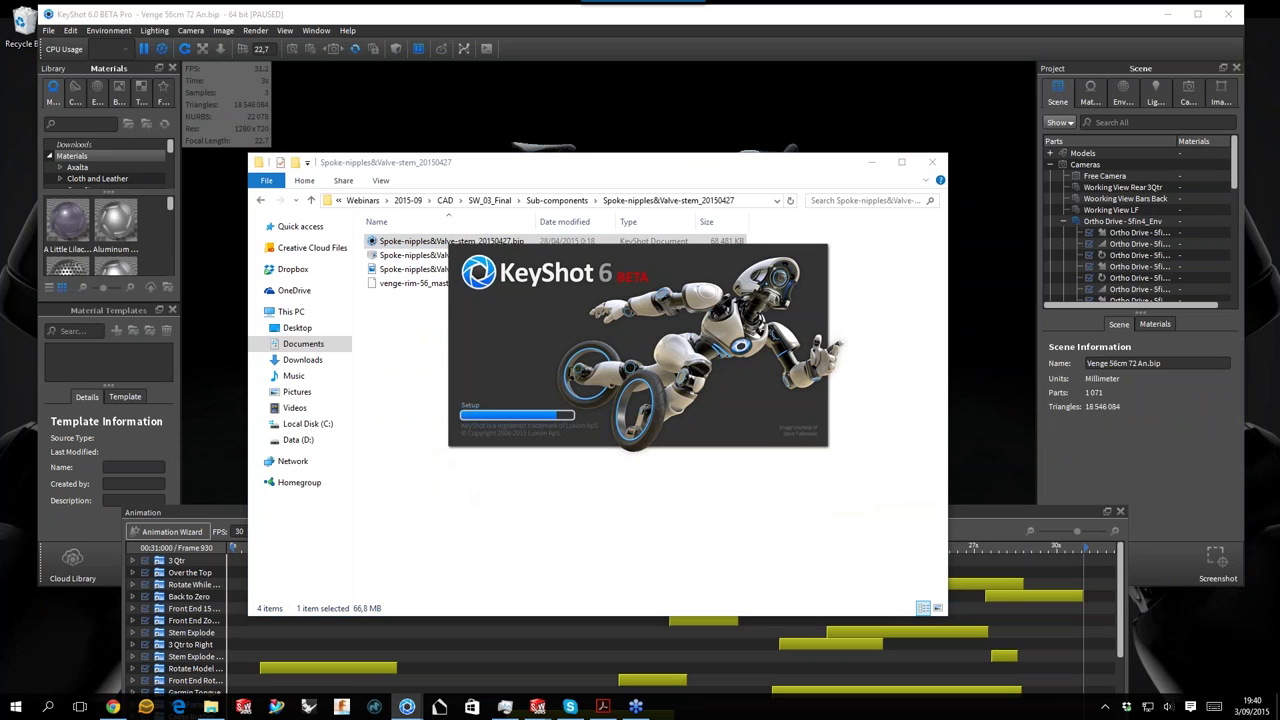
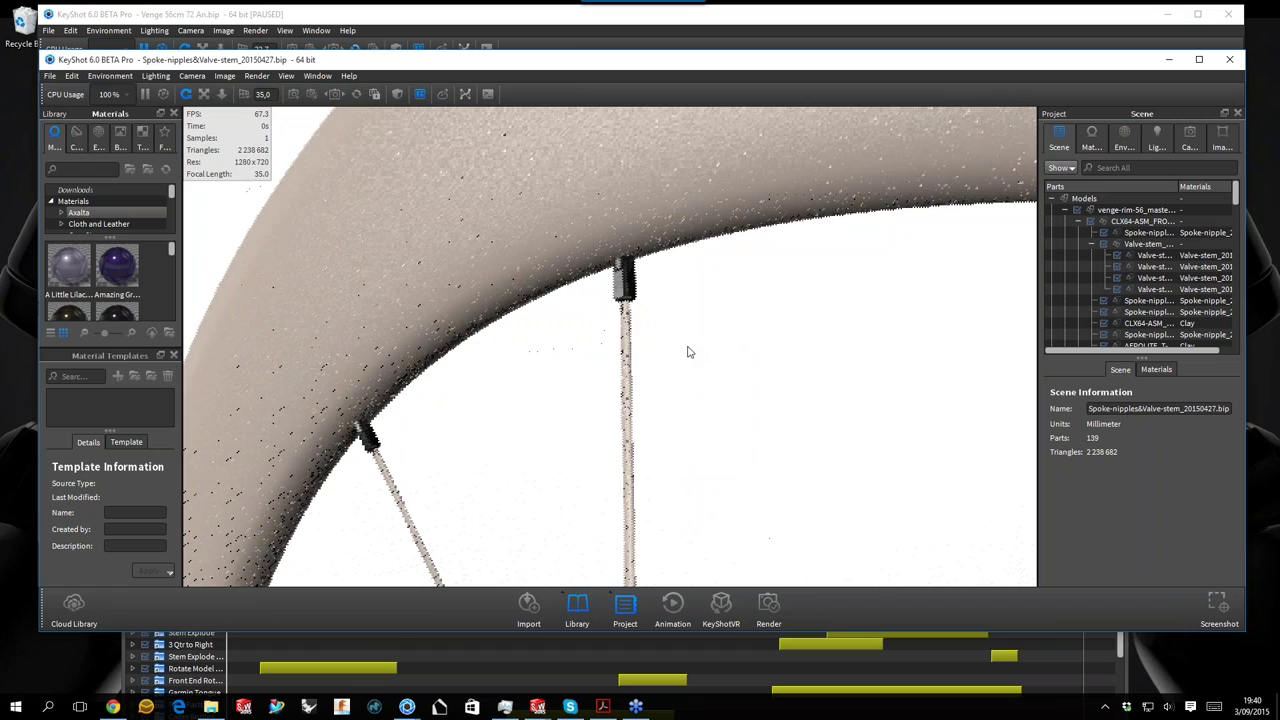
# Inspect a spoke nipple, its spoke and the rim by selecting each, and view both wheels from farther away.
pyautogui.click(629, 272)
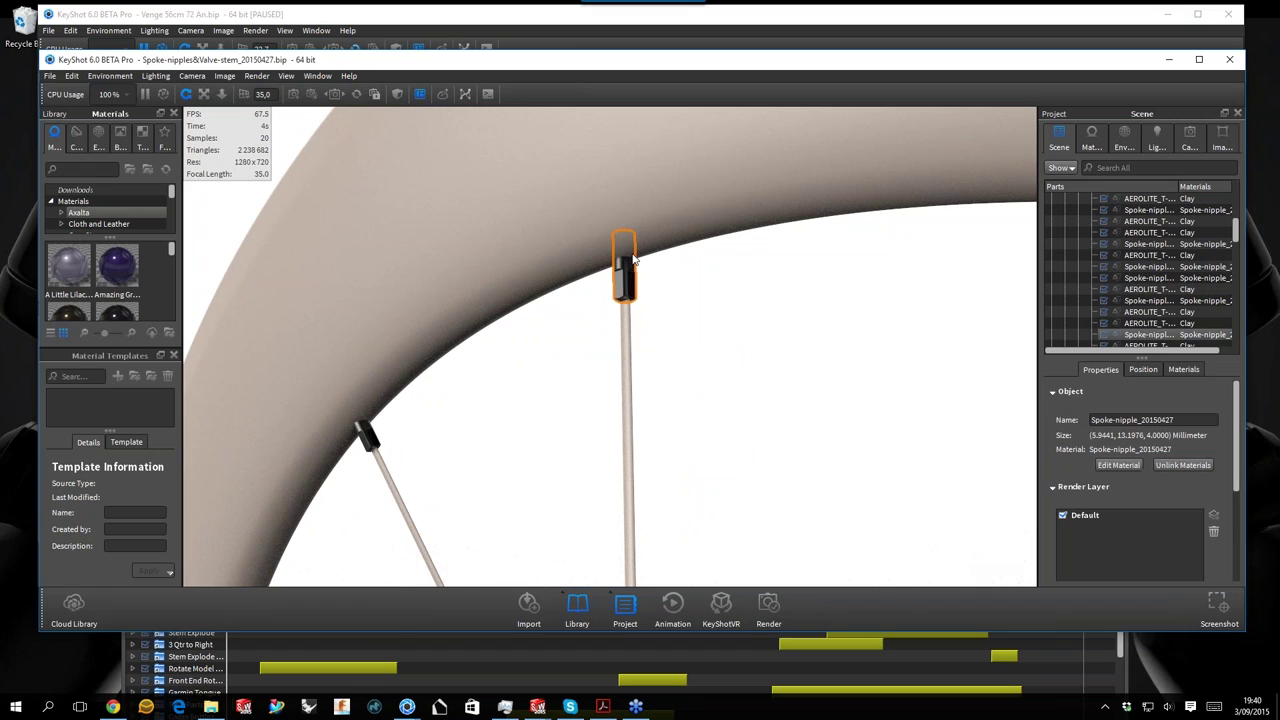
pyautogui.click(628, 336)
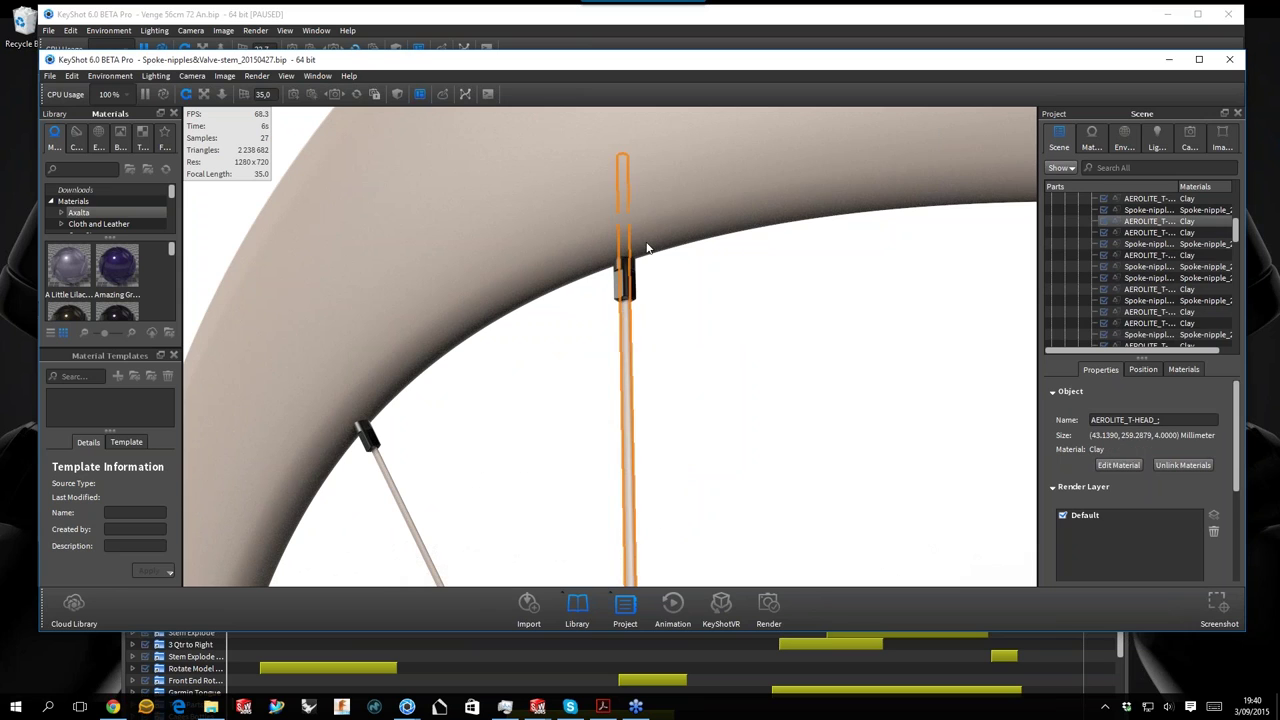
pyautogui.click(647, 248)
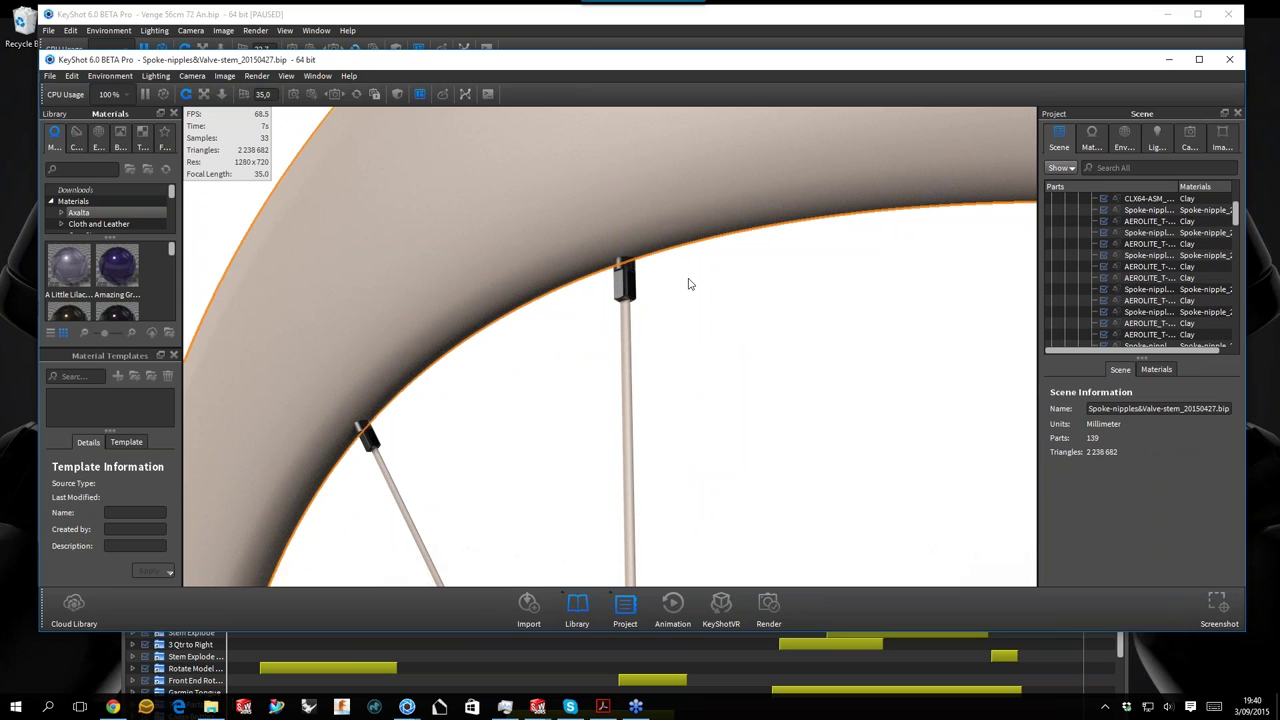
pyautogui.scroll(-3, 688, 284)
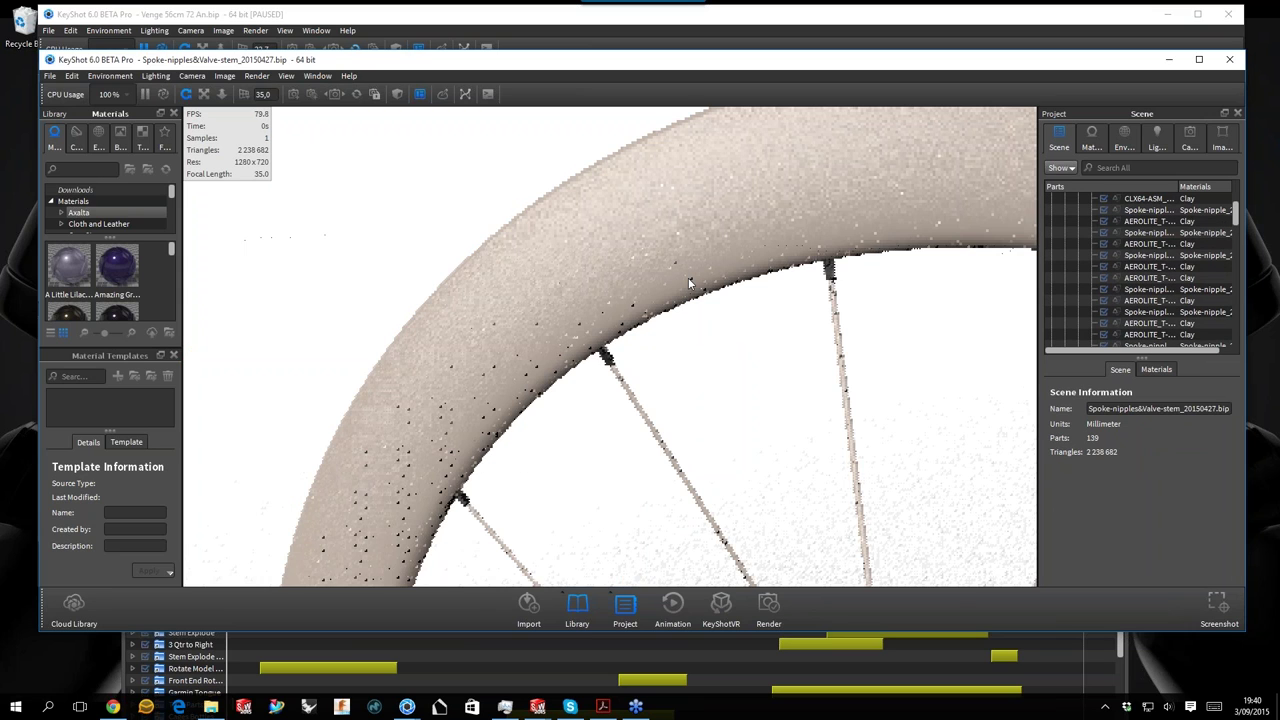
pyautogui.scroll(-5, 688, 280)
pyautogui.moveTo(688, 284); pyautogui.dragTo(714, 354)
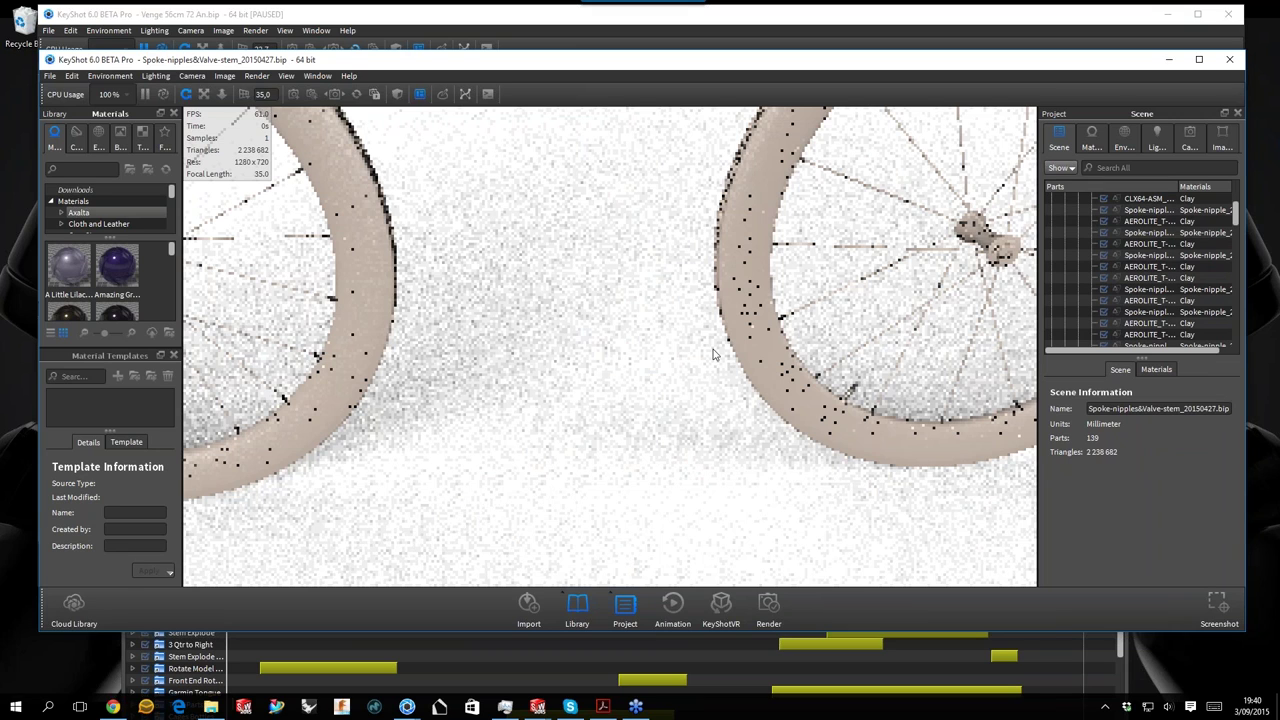
pyautogui.scroll(5, 713, 353)
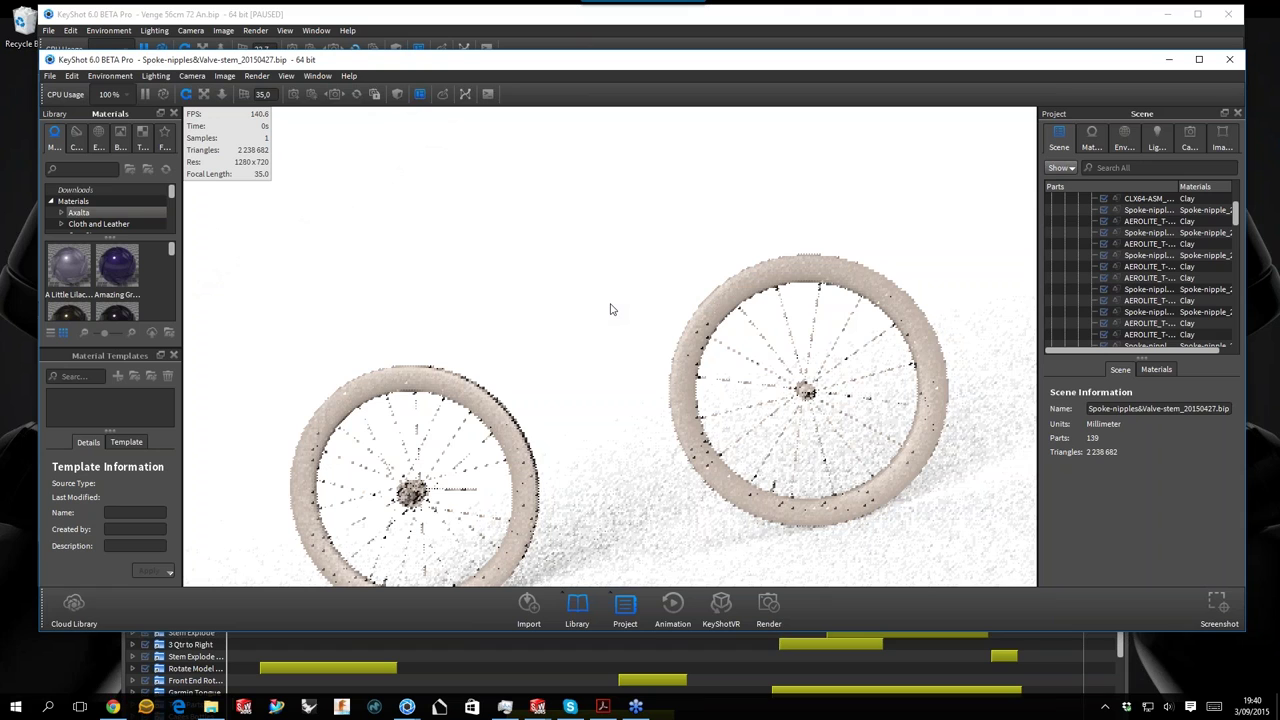
# Open the Clay material of the front wheel's rim for review and examine both wheels from several angles.
pyautogui.click(737, 250)
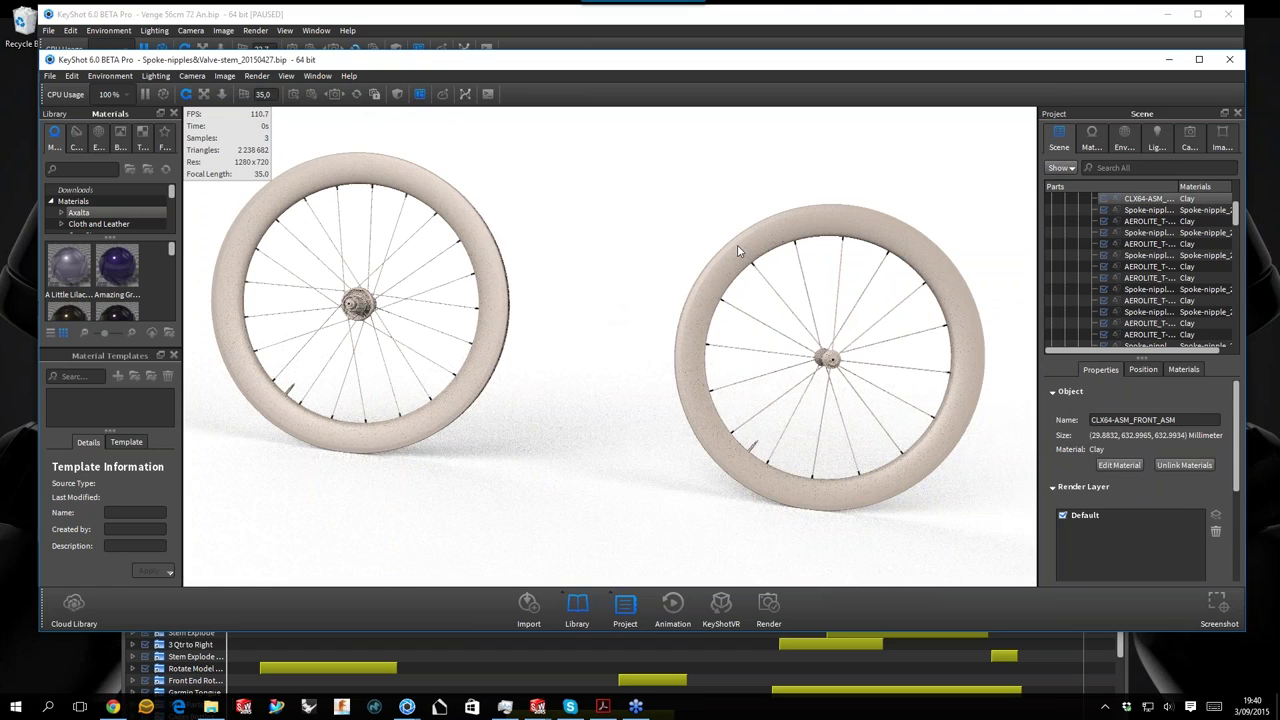
pyautogui.doubleClick(737, 250)
pyautogui.click(712, 177)
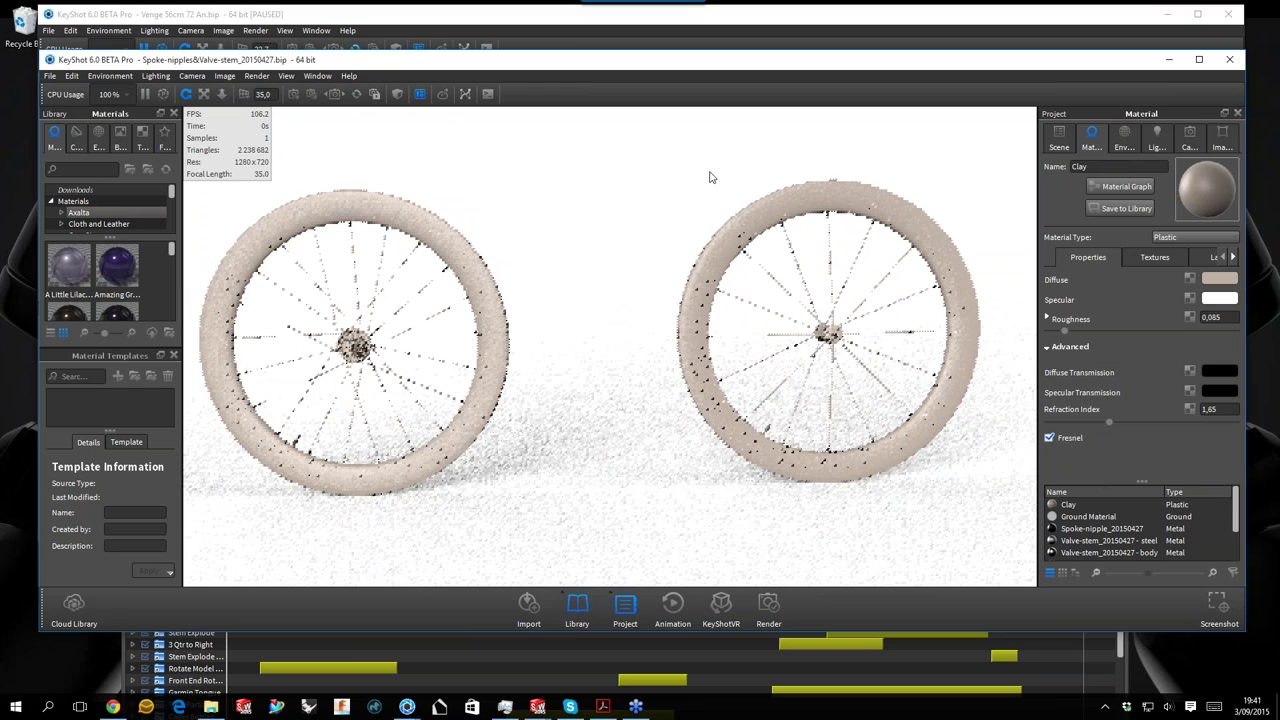
pyautogui.moveTo(712, 177); pyautogui.dragTo(912, 362)
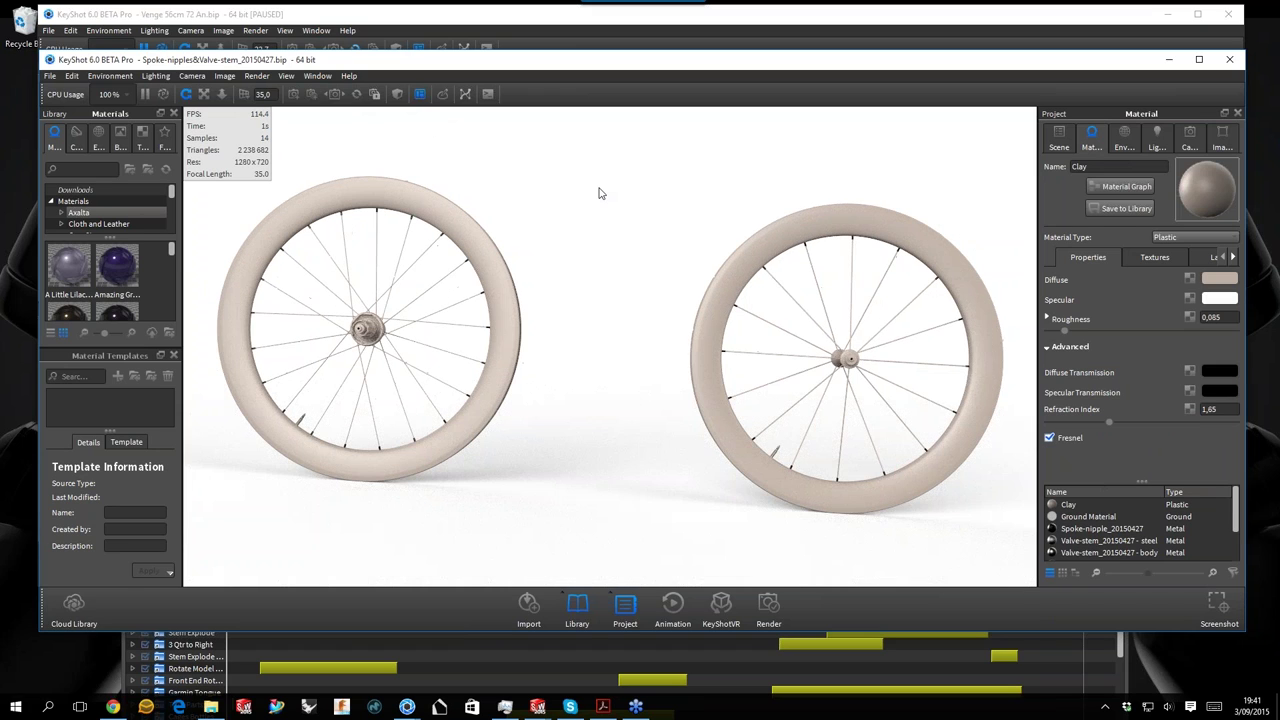
pyautogui.moveTo(601, 193); pyautogui.dragTo(625, 195)
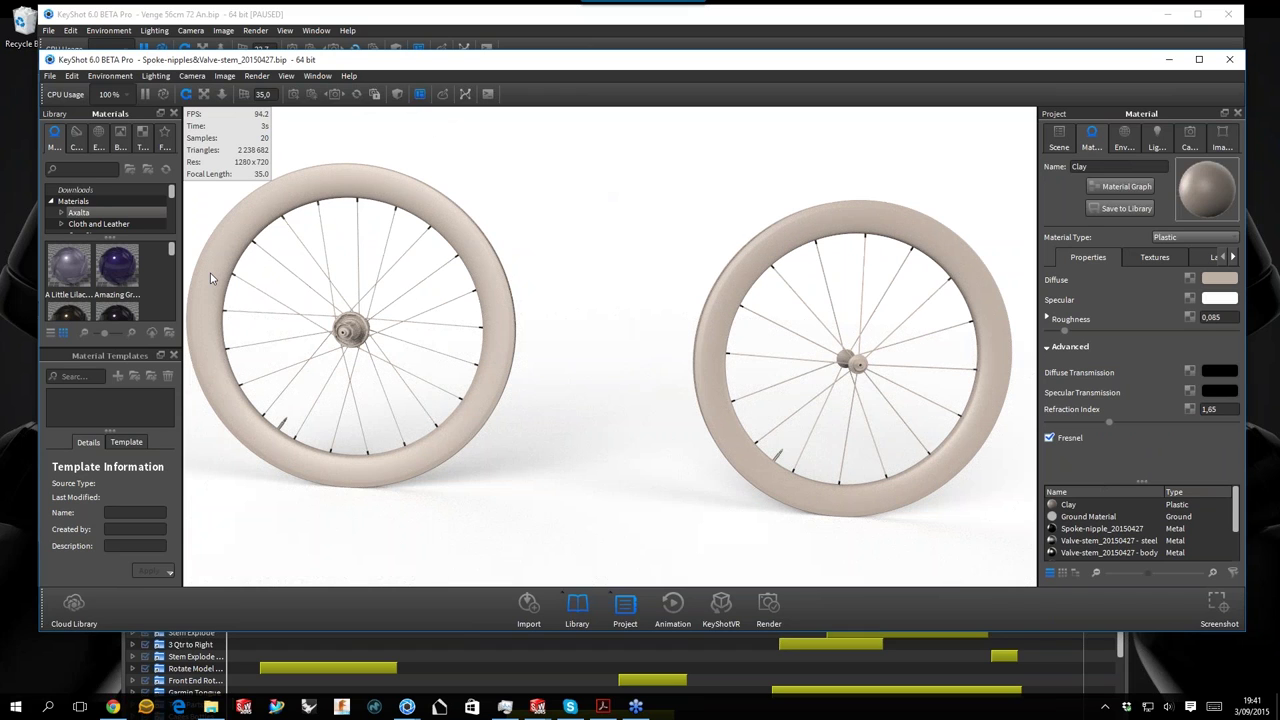
pyautogui.moveTo(210, 278); pyautogui.dragTo(573, 197)
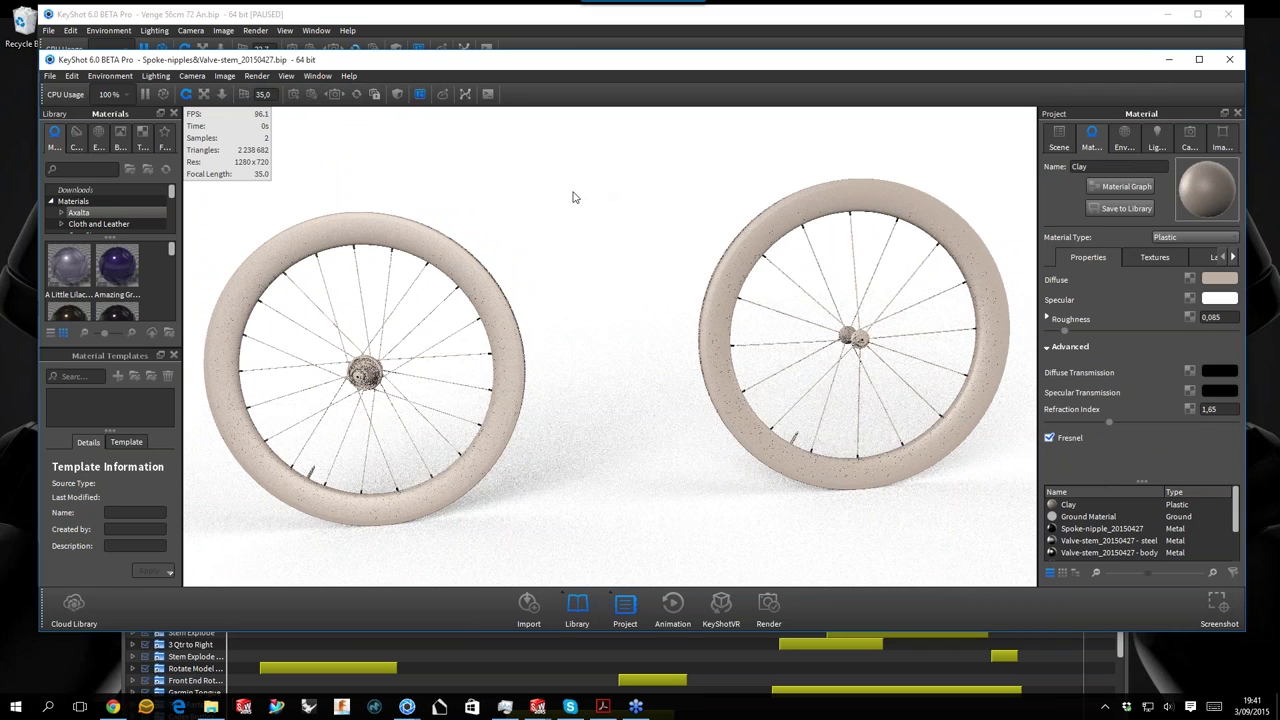
pyautogui.moveTo(573, 197); pyautogui.dragTo(694, 200)
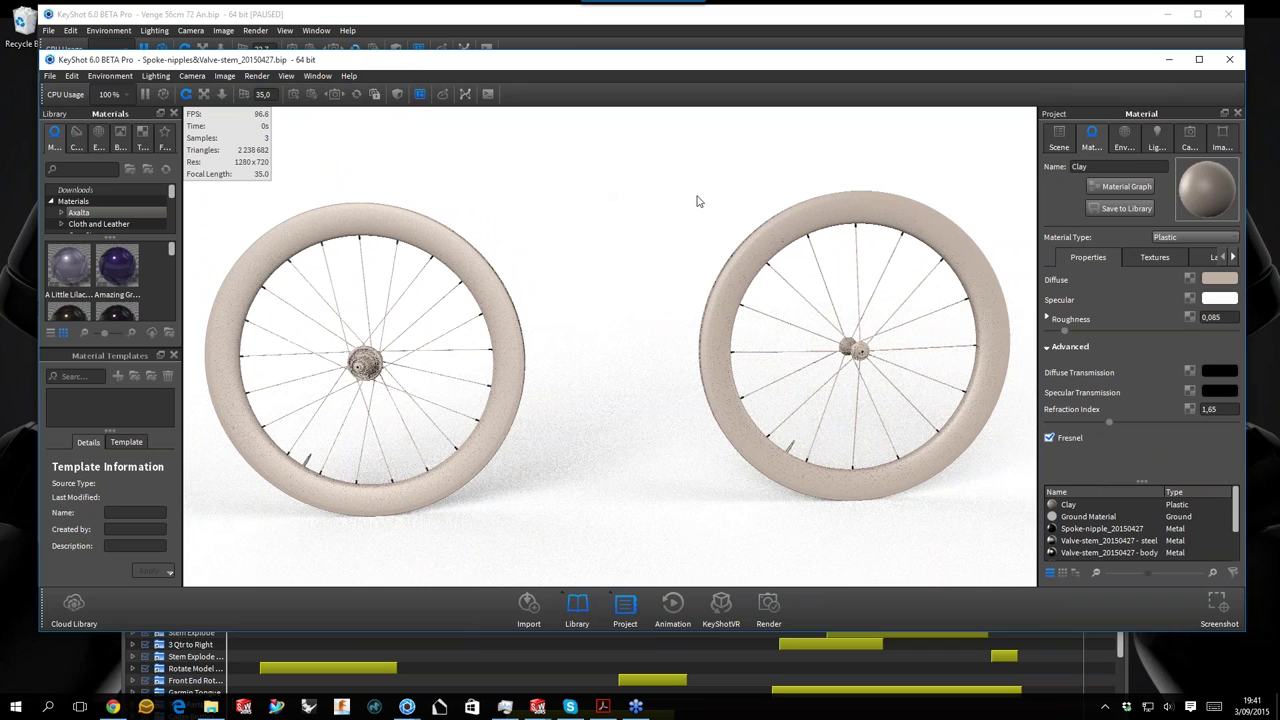
# Compare a spoke-nipple part's properties with the front rim's Clay material, and inspect the front wheel up close.
pyautogui.click(1059, 138)
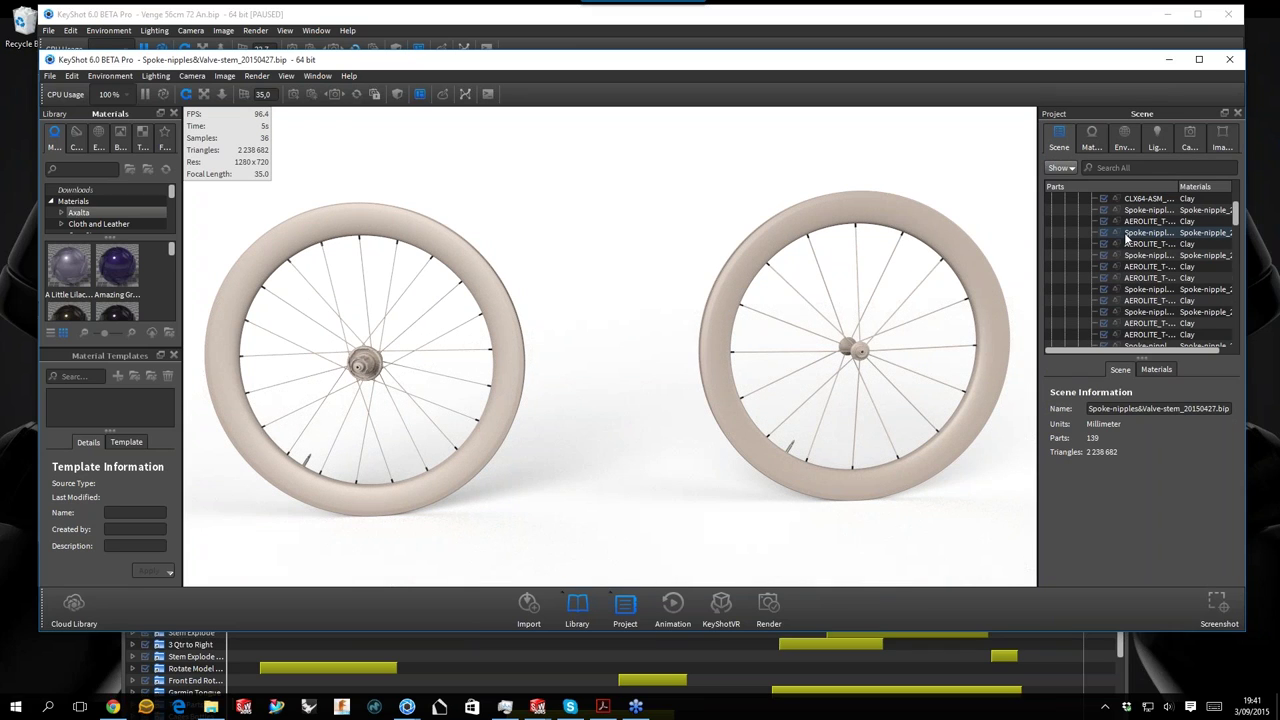
pyautogui.scroll(4, 1127, 239)
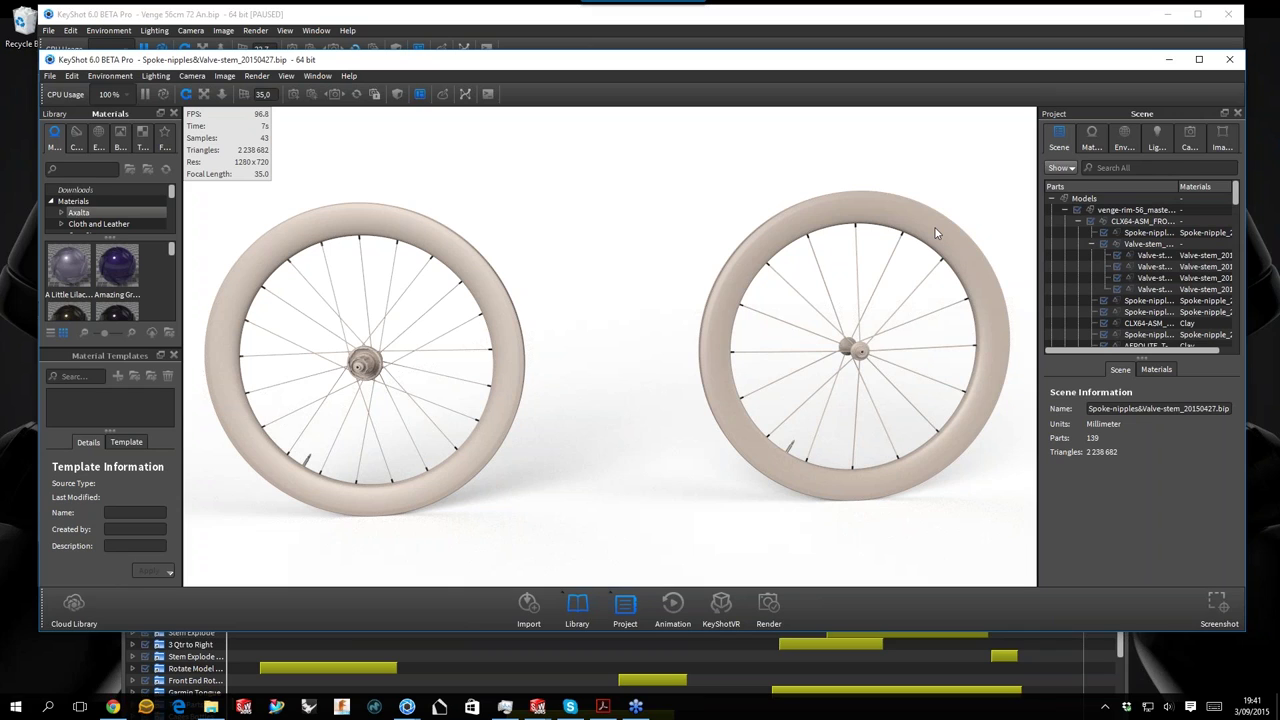
pyautogui.click(936, 233)
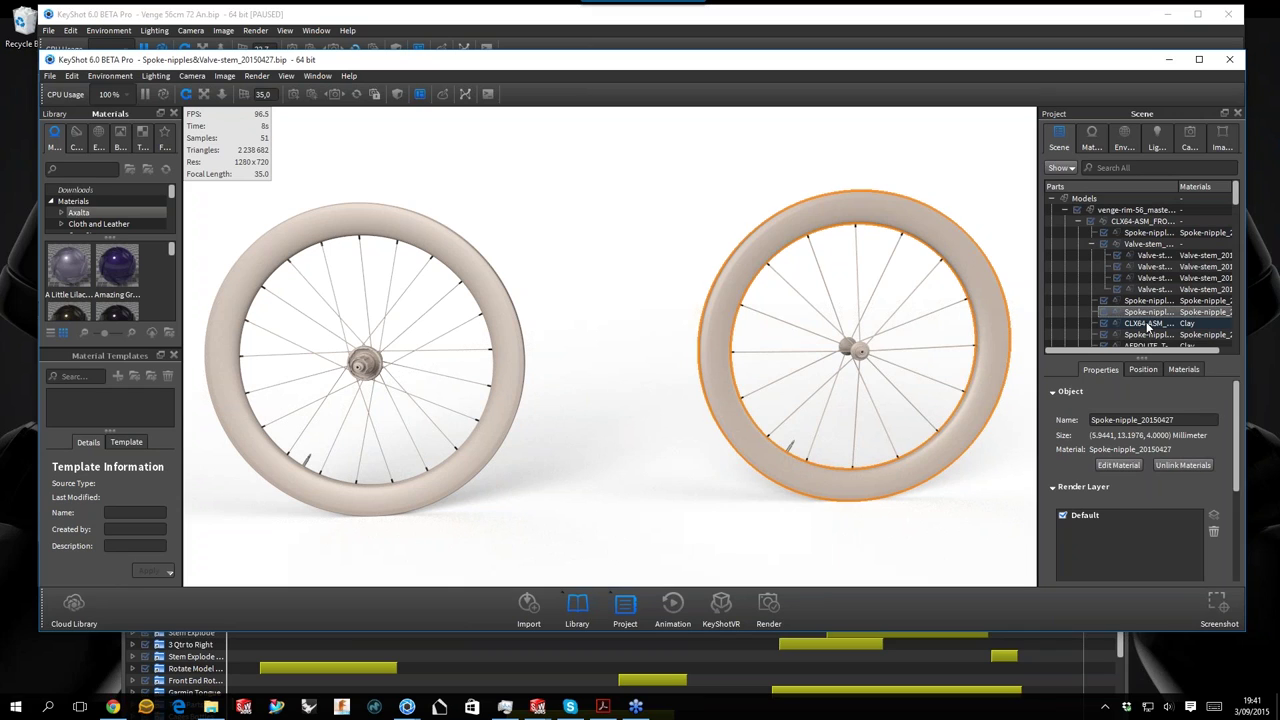
pyautogui.click(916, 228)
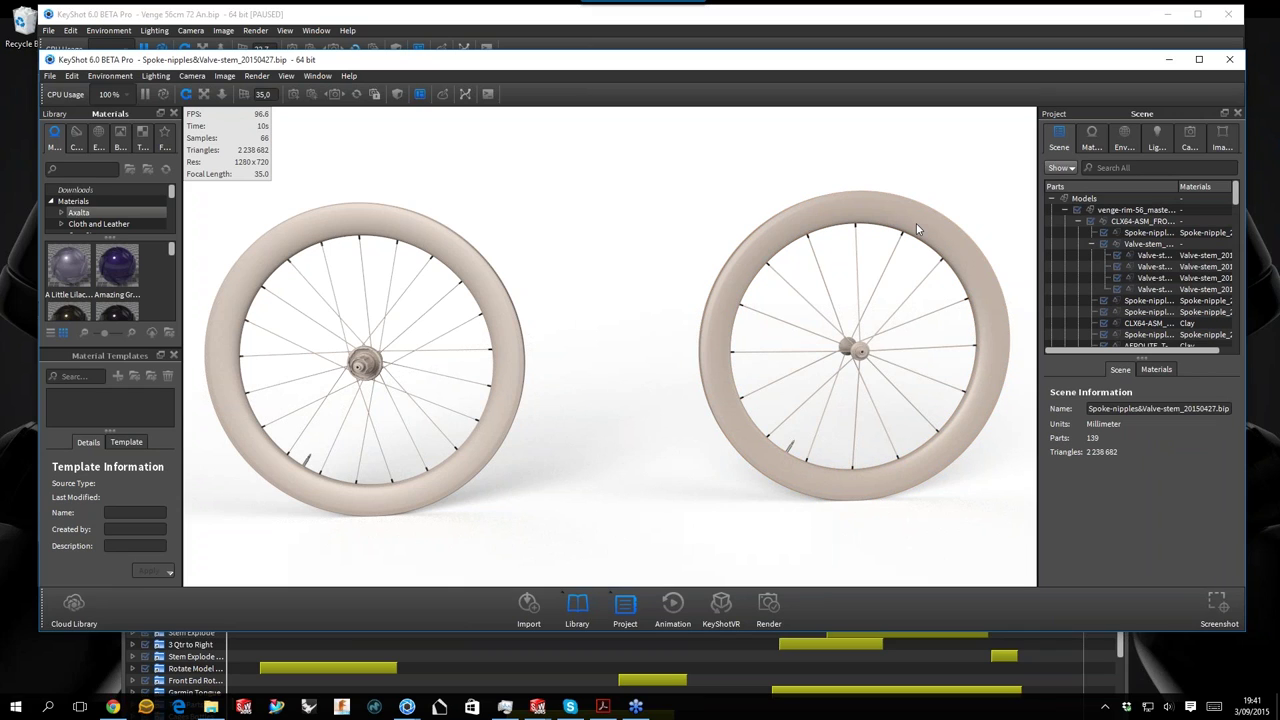
pyautogui.doubleClick(916, 228)
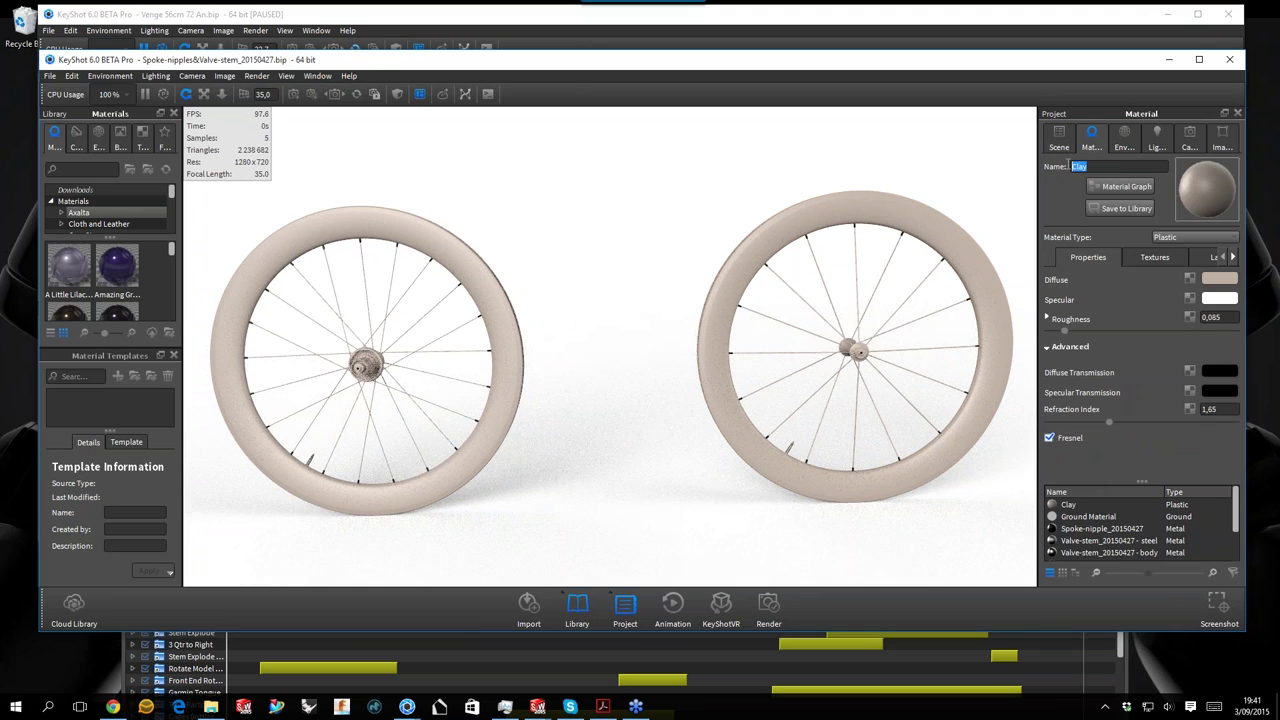
pyautogui.scroll(4, 935, 208)
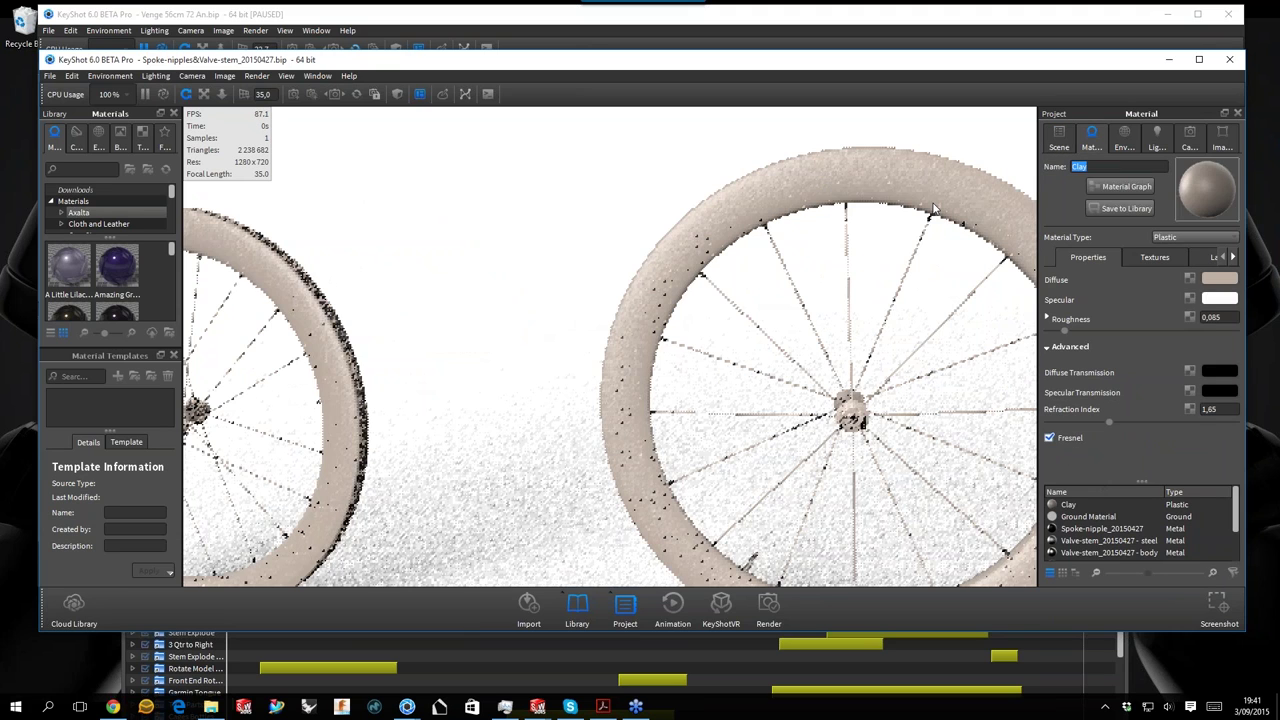
pyautogui.scroll(3, 932, 209)
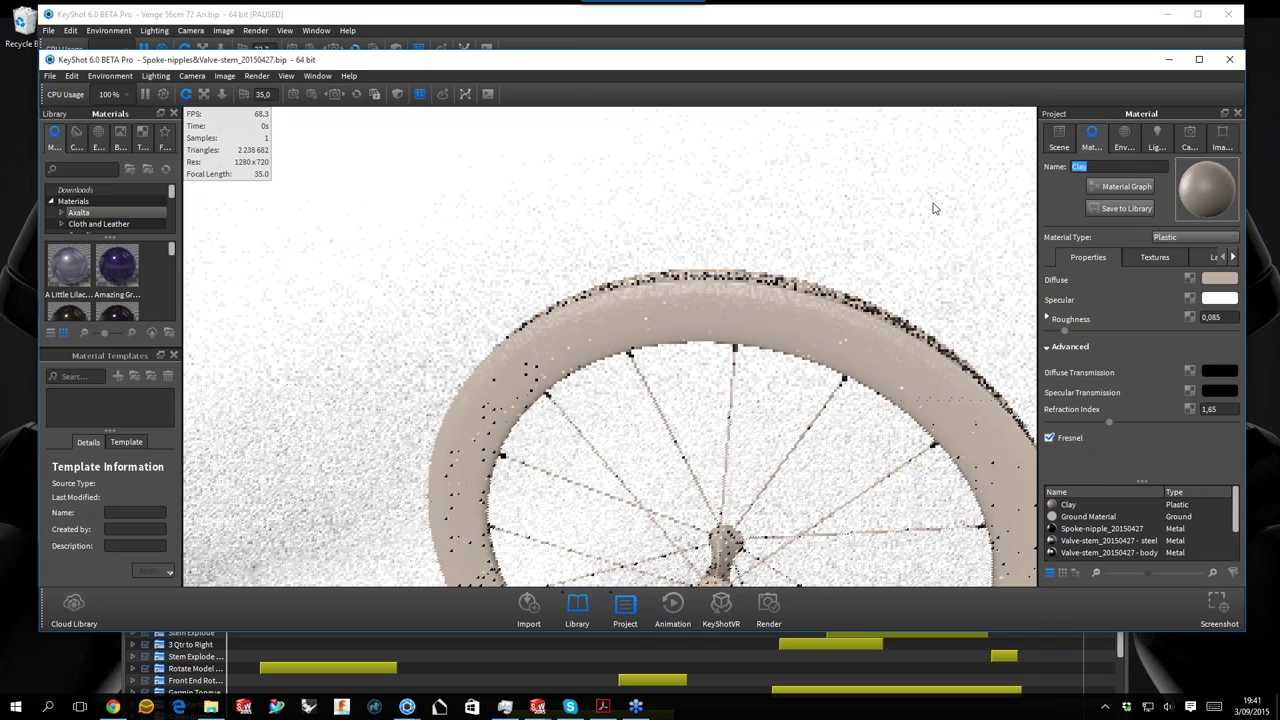
pyautogui.scroll(-3, 932, 209)
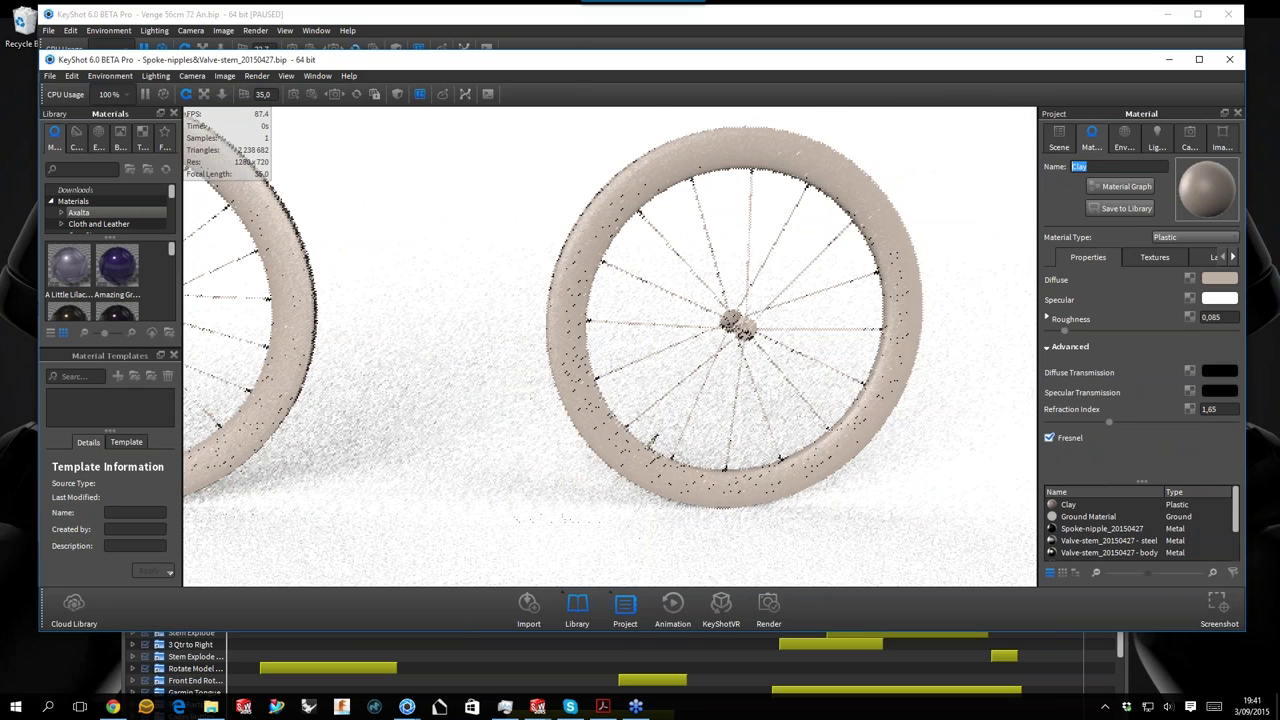
pyautogui.moveTo(985, 184); pyautogui.dragTo(953, 175)
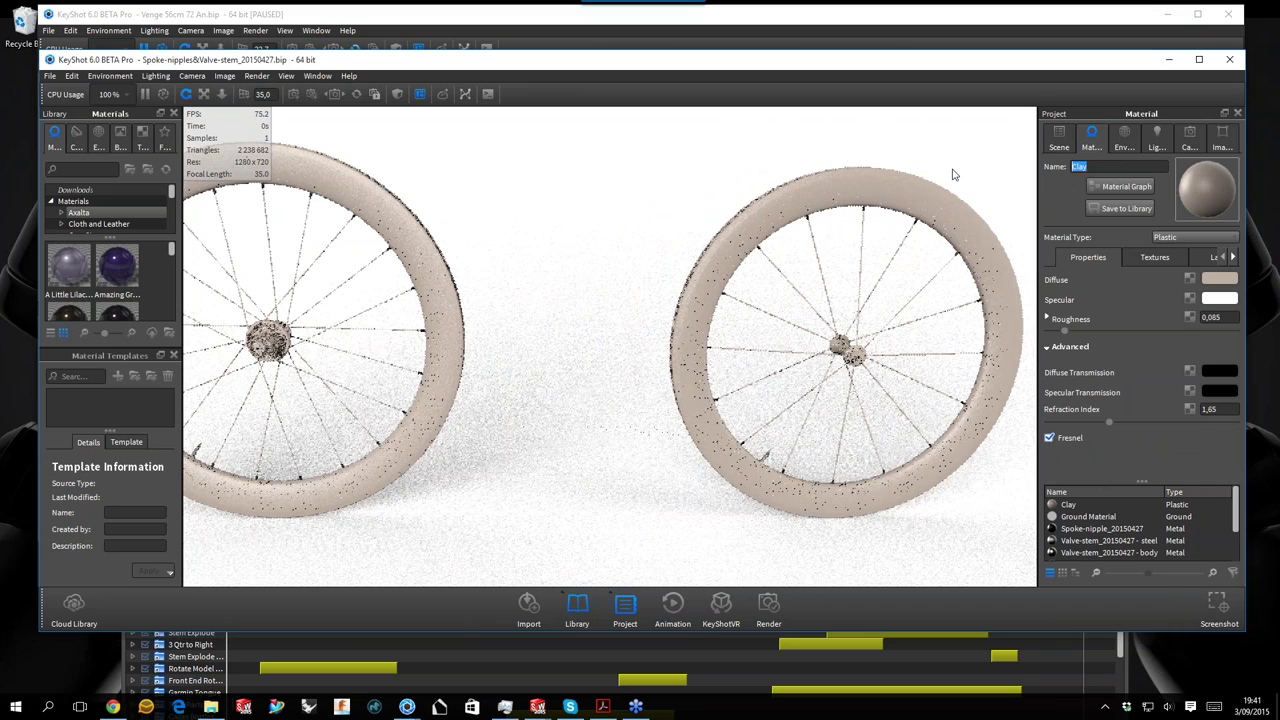
# Select all parts that use the Clay material and delete them from the scene.
pyautogui.click(1064, 145)
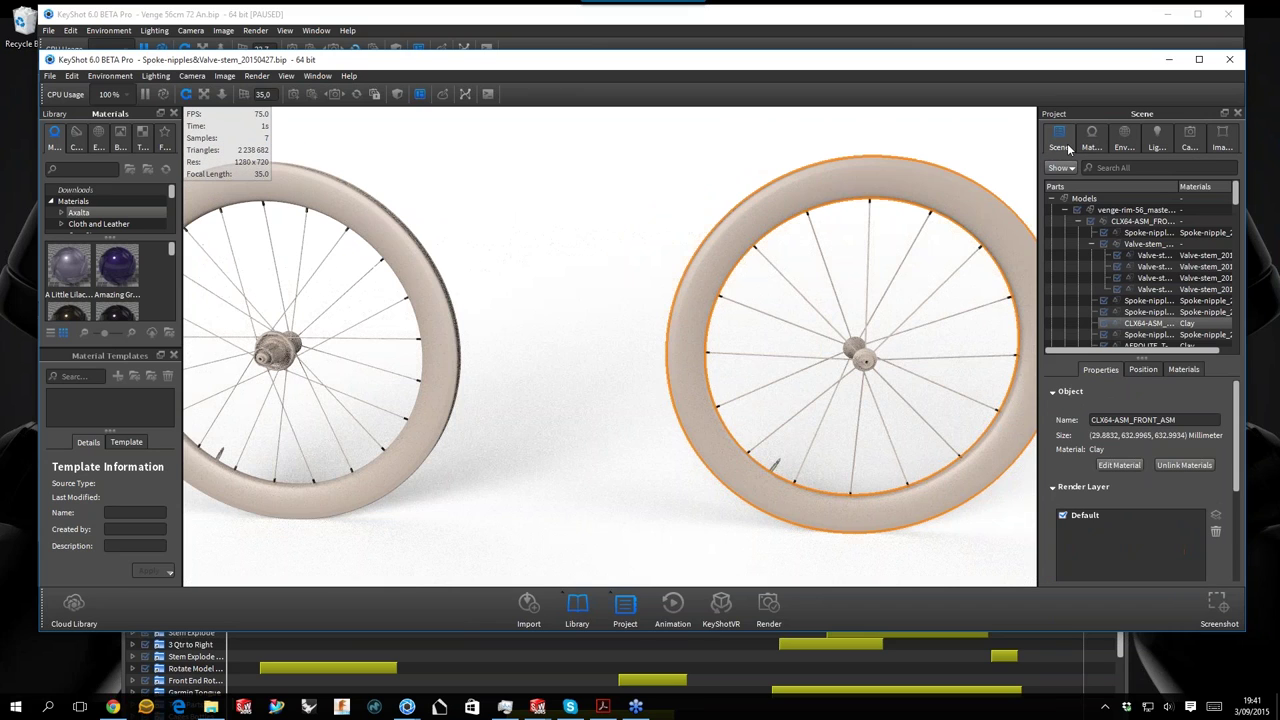
pyautogui.click(1183, 369)
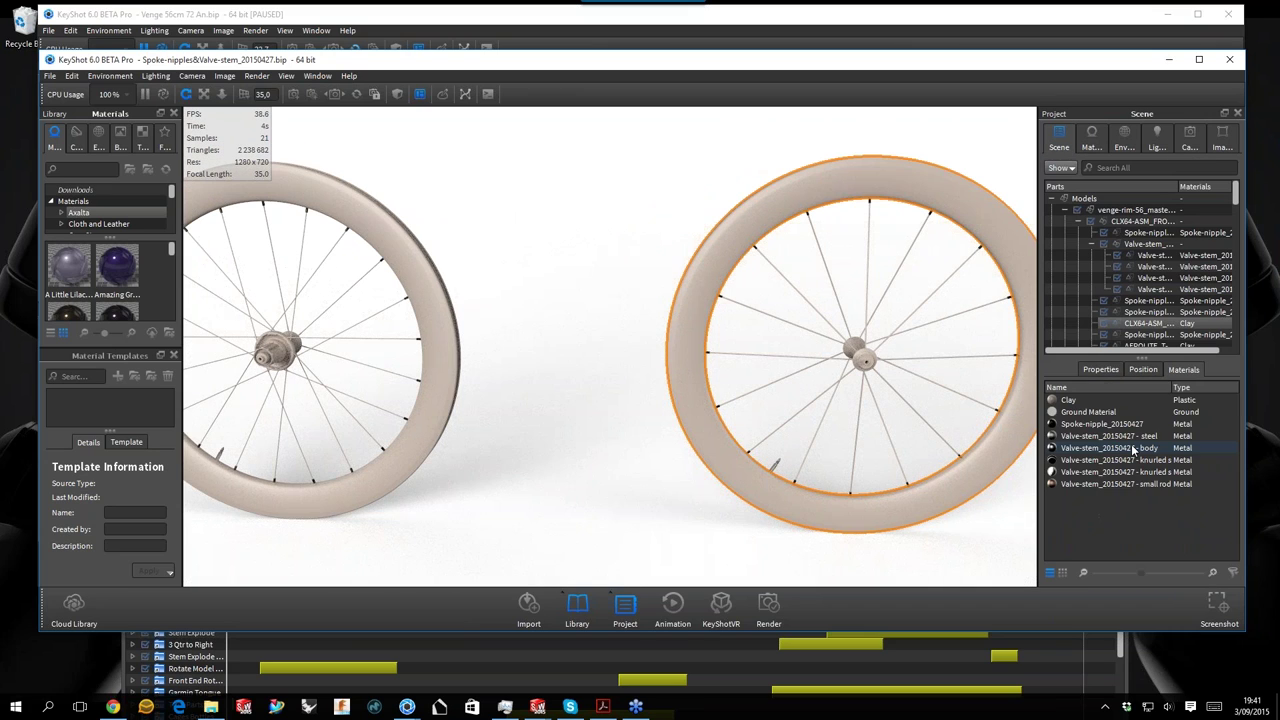
pyautogui.rightClick(1067, 401)
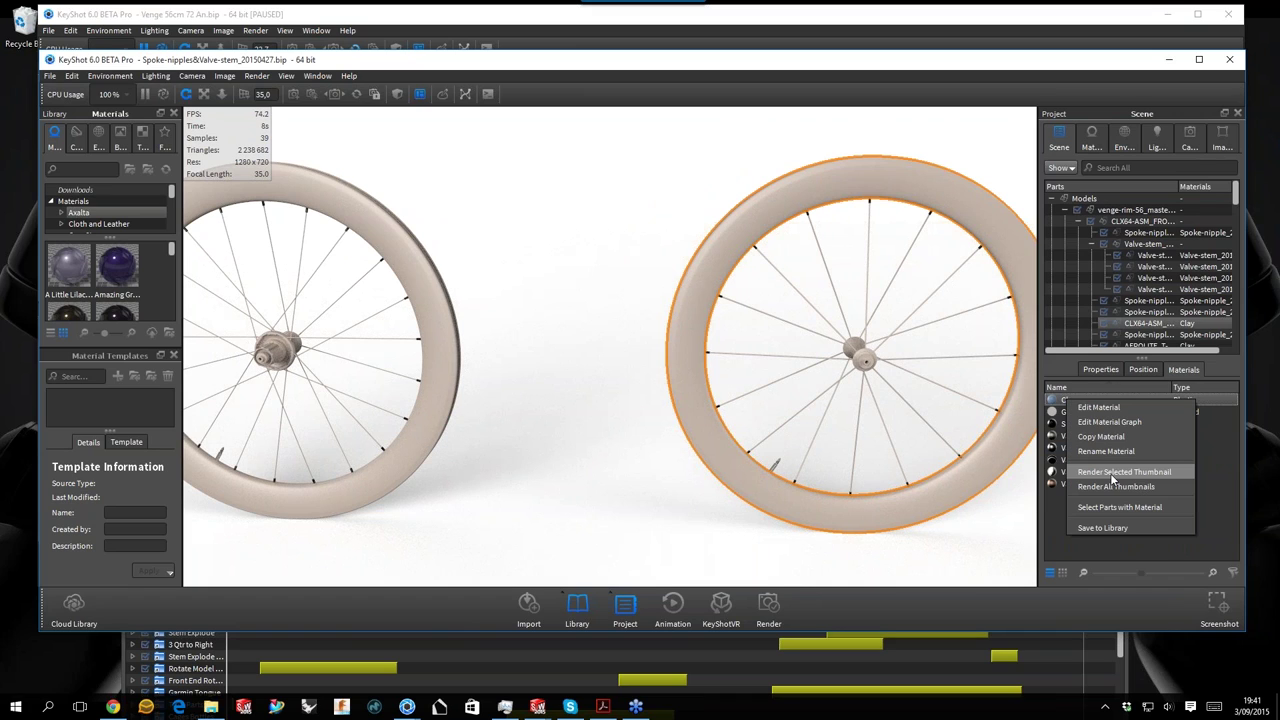
pyautogui.click(1112, 507)
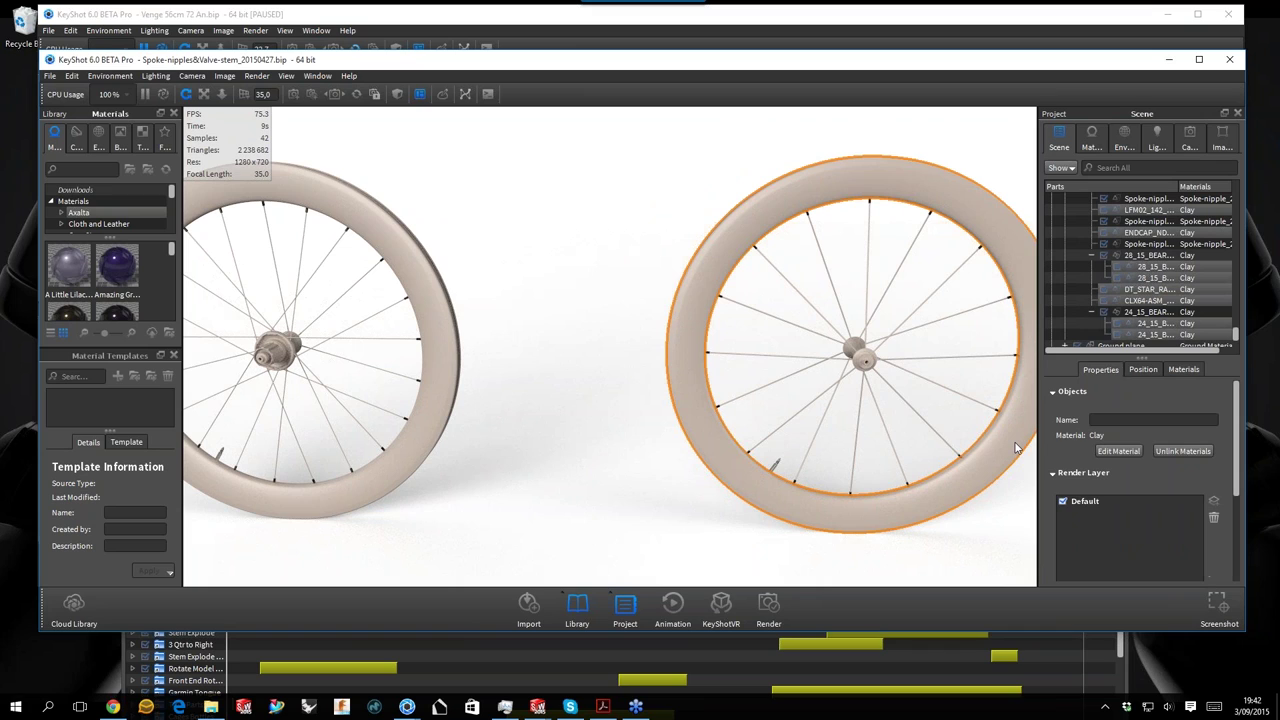
pyautogui.rightClick(1016, 448)
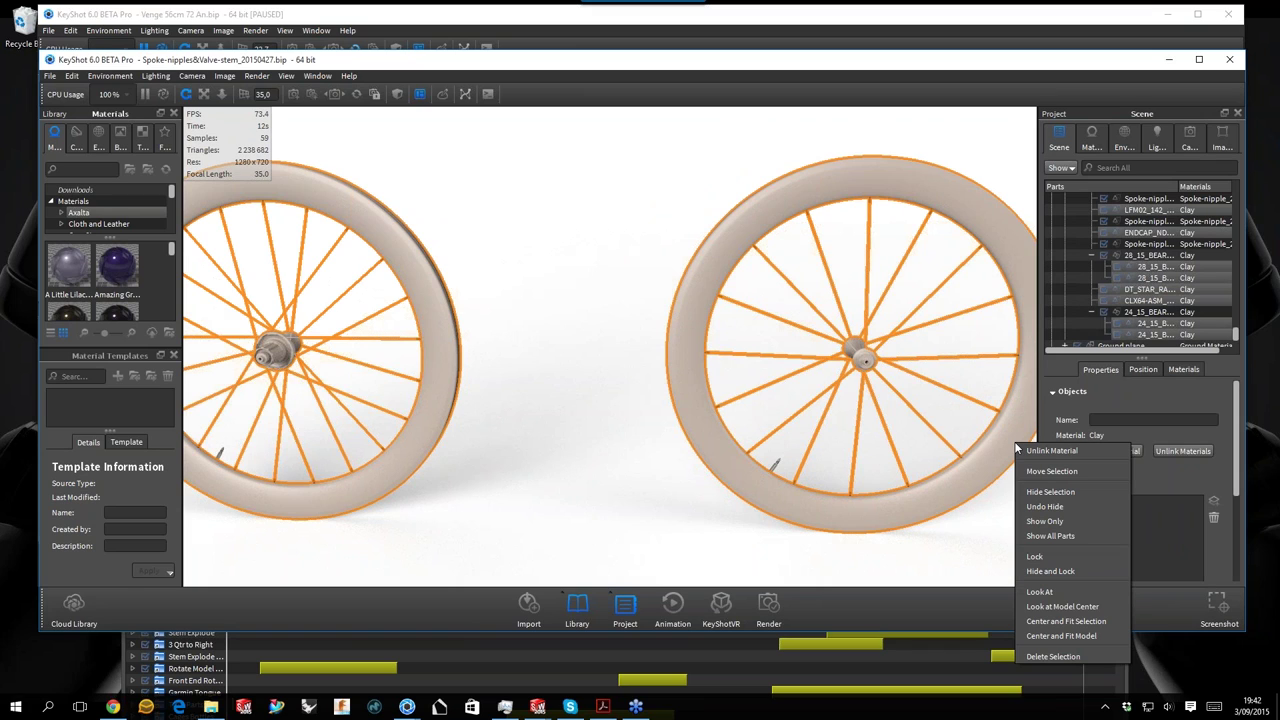
pyautogui.click(1053, 656)
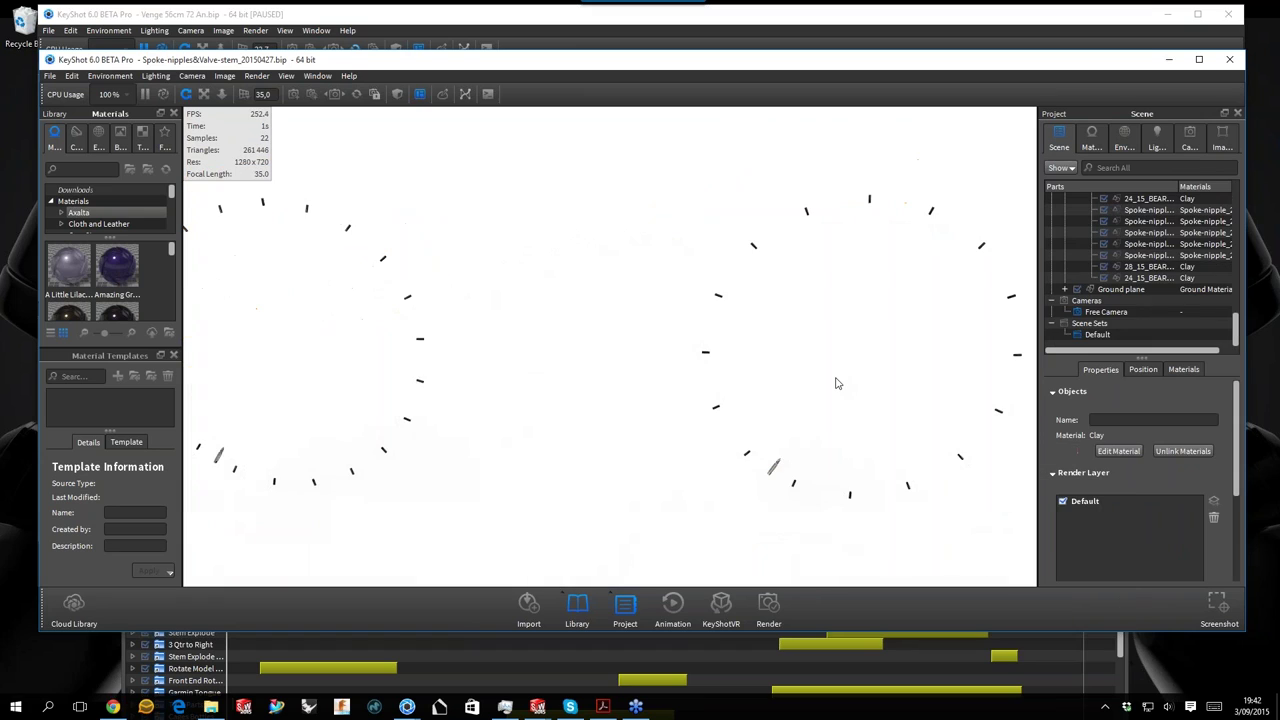
# Examine the isolated spoke nipples and valve stems, and undo the deletion of the Clay parts.
pyautogui.scroll(-2, 838, 383)
pyautogui.moveTo(747, 489); pyautogui.dragTo(336, 316)
pyautogui.click(72, 76)
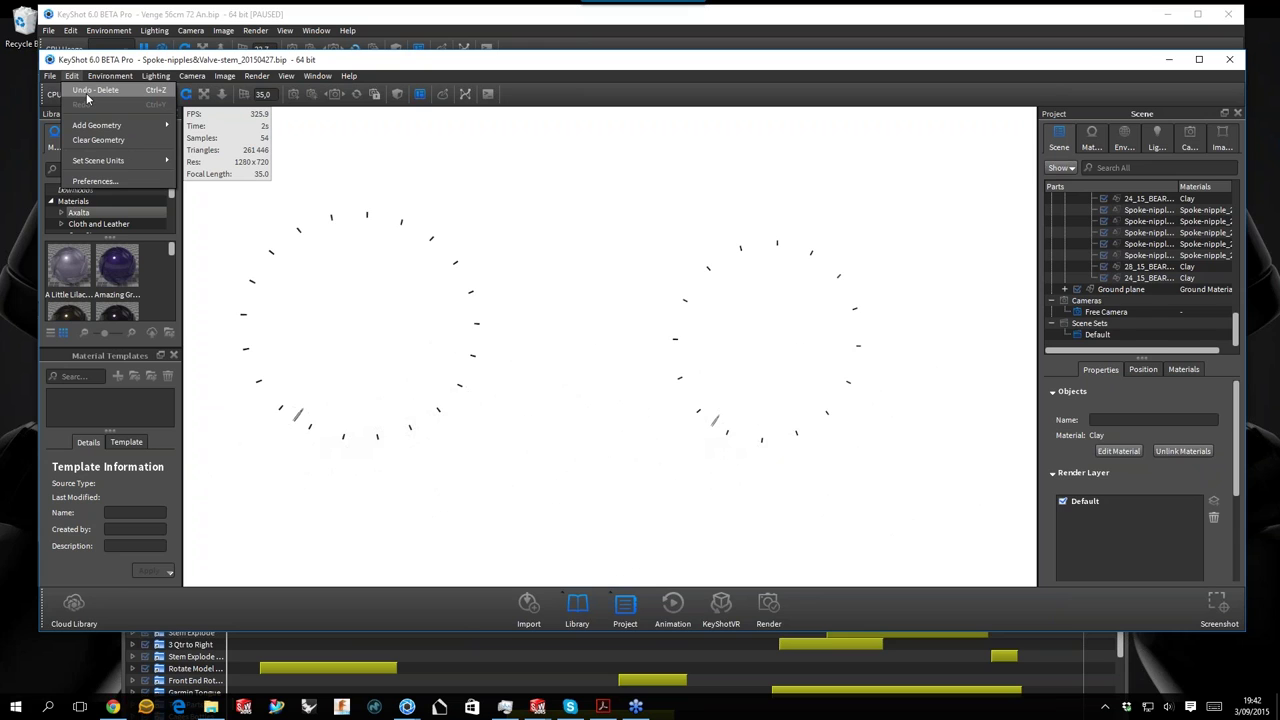
pyautogui.click(90, 90)
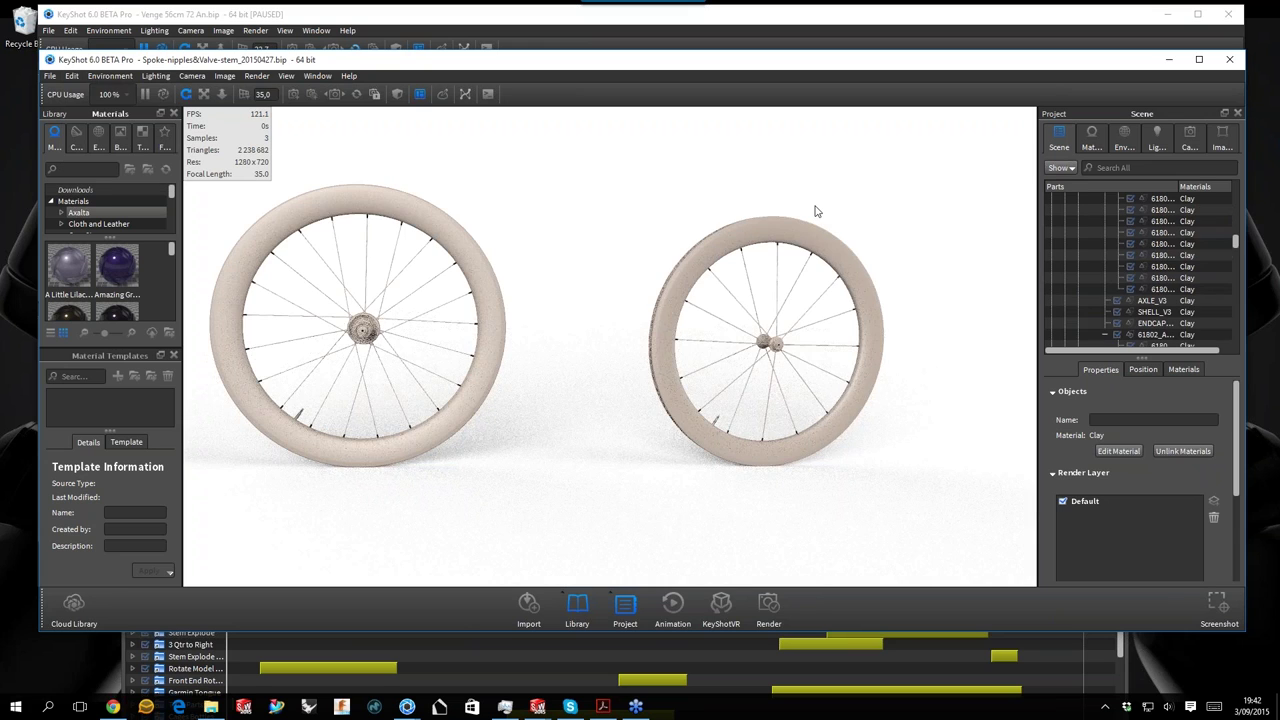
pyautogui.moveTo(815, 211); pyautogui.dragTo(866, 177)
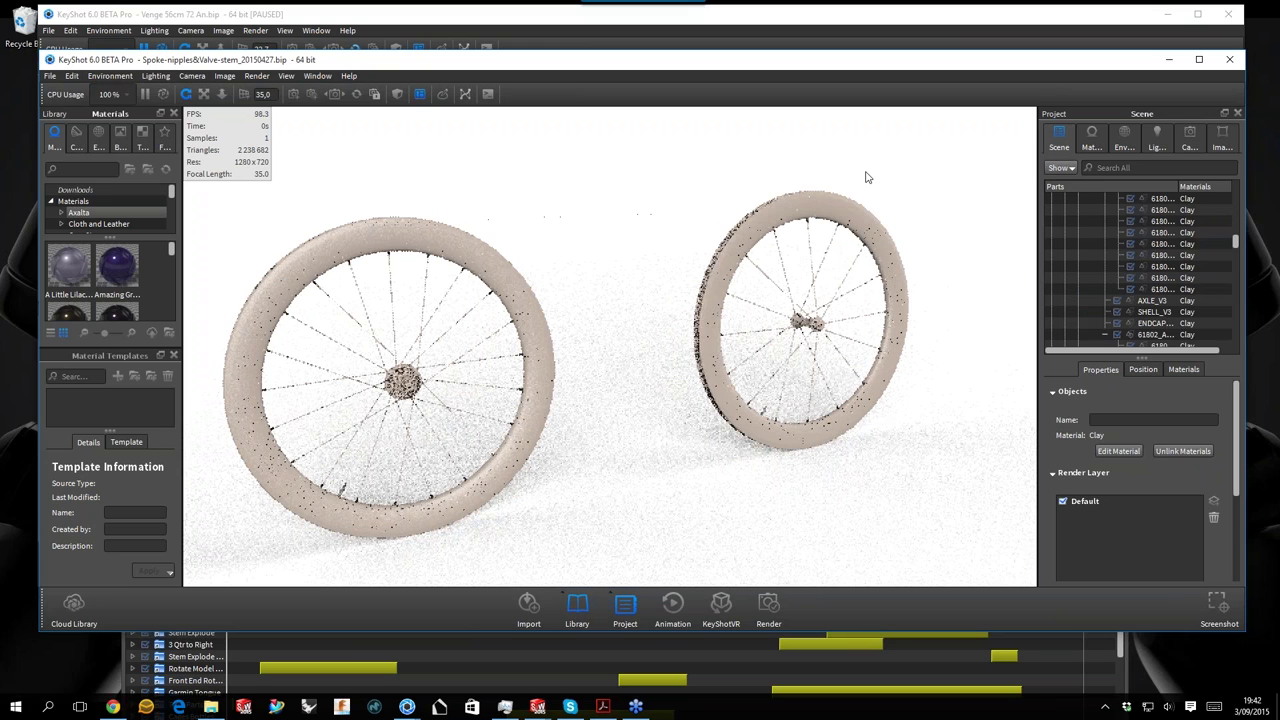
# Add a cube to the scene and set its overall scale to 50.
pyautogui.moveTo(1109, 66); pyautogui.dragTo(1105, 69)
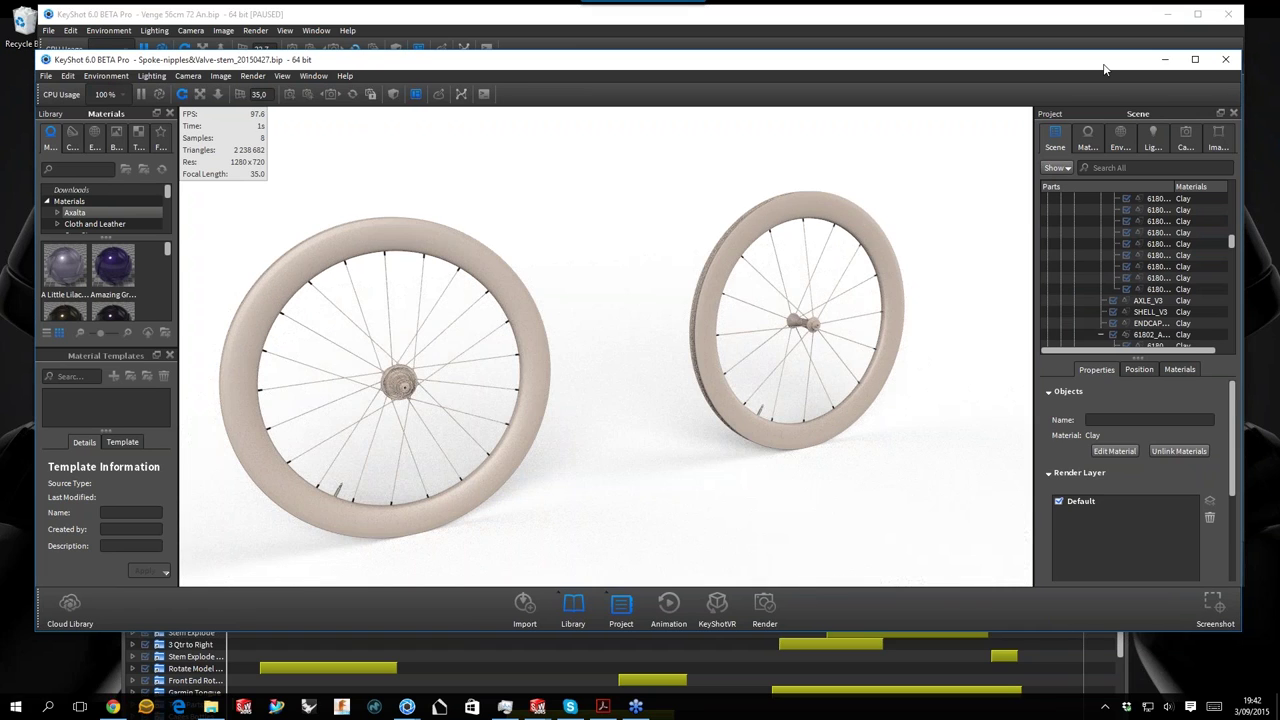
pyautogui.moveTo(1105, 69); pyautogui.dragTo(1100, 69)
pyautogui.click(508, 145)
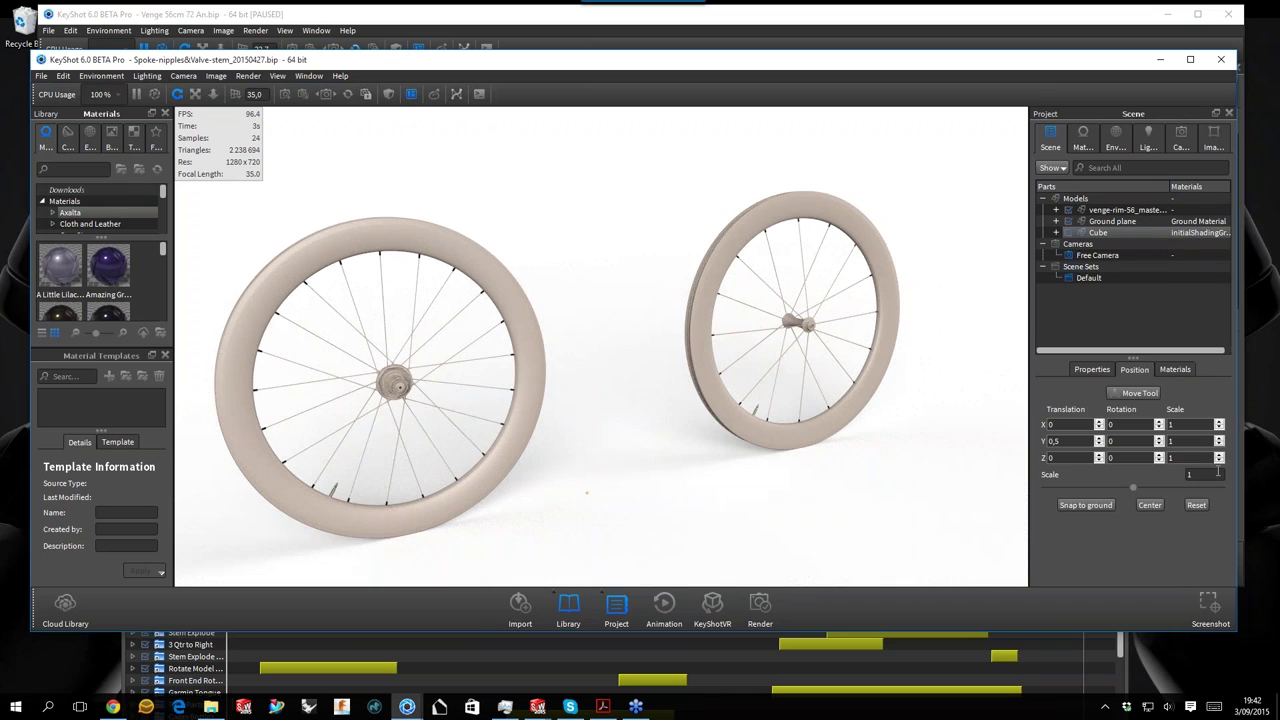
pyautogui.moveTo(1218, 471); pyautogui.dragTo(739, 489)
pyautogui.write('50')
pyautogui.press('Return')
pyautogui.press('Return')
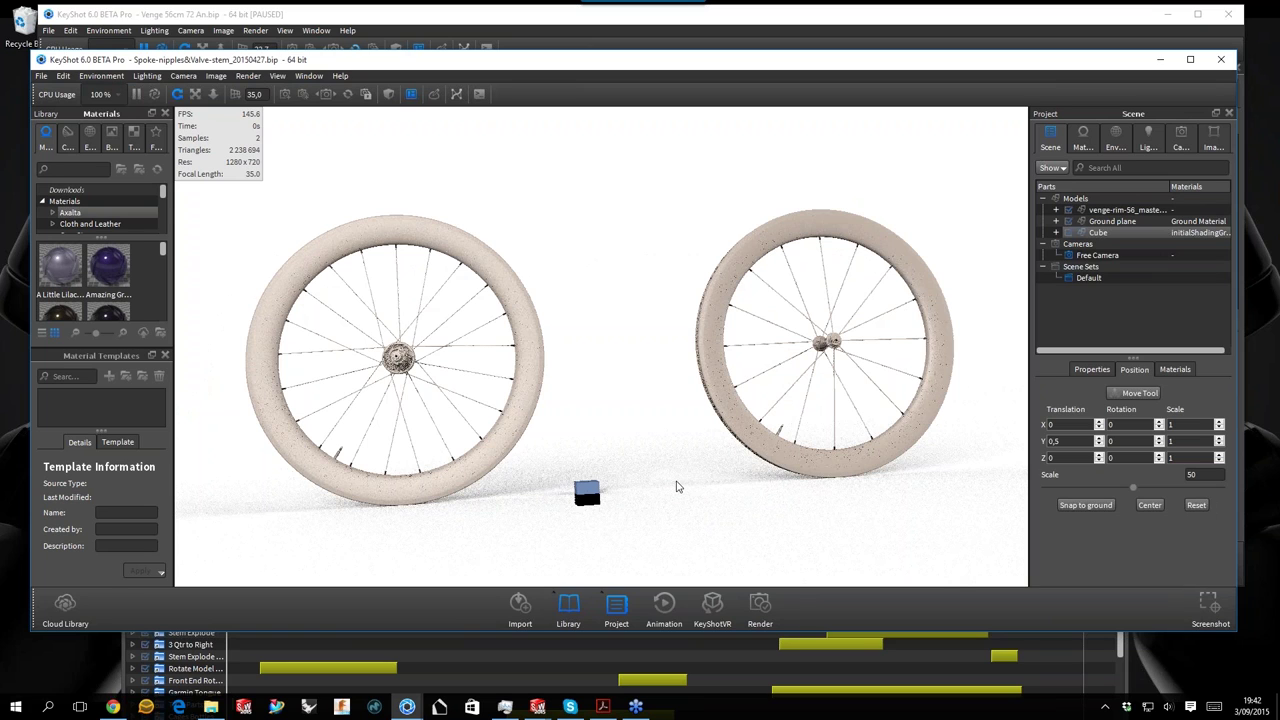
# Set the Y translation of the venge-rim-56 master wheel model to 0.
pyautogui.moveTo(677, 486); pyautogui.dragTo(655, 486)
pyautogui.click(1140, 210)
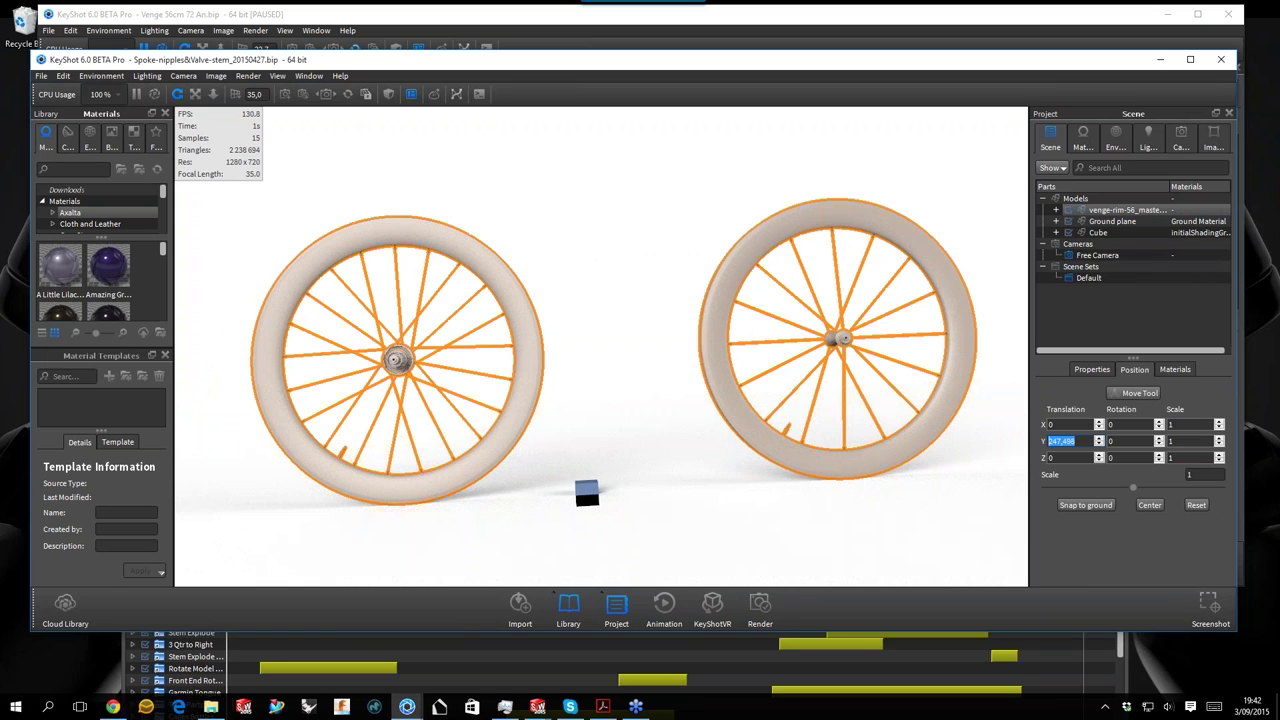
pyautogui.write('0')
pyautogui.press('Return')
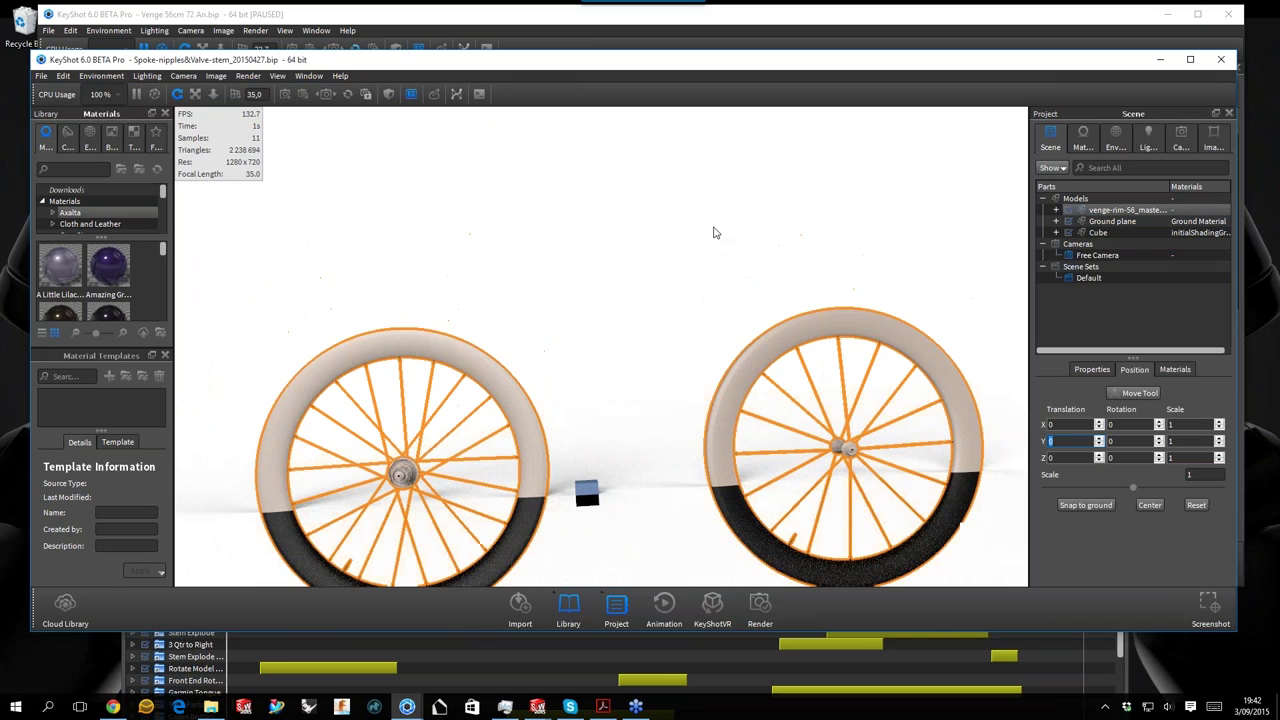
# Examine the wheels from a changed angle and check the X, Y and Z translation values of the venge-rim-56 master wheel model.
pyautogui.moveTo(714, 228); pyautogui.dragTo(738, 240)
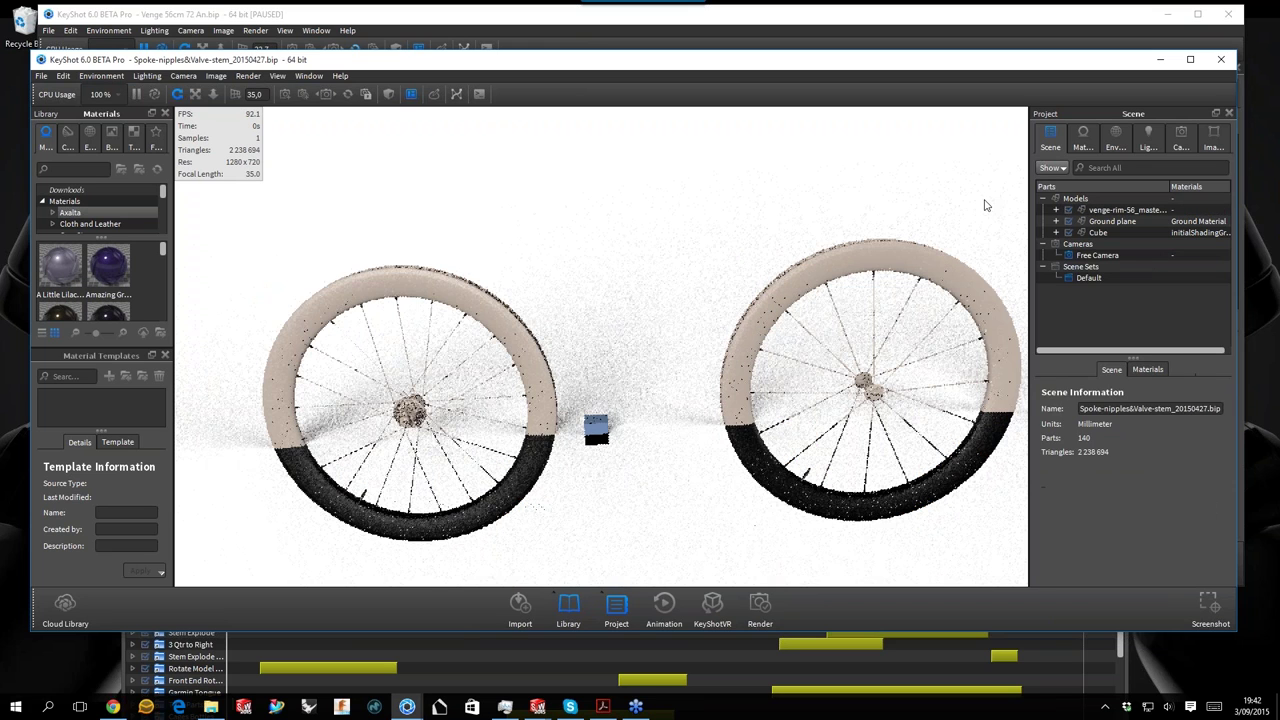
pyautogui.click(1078, 209)
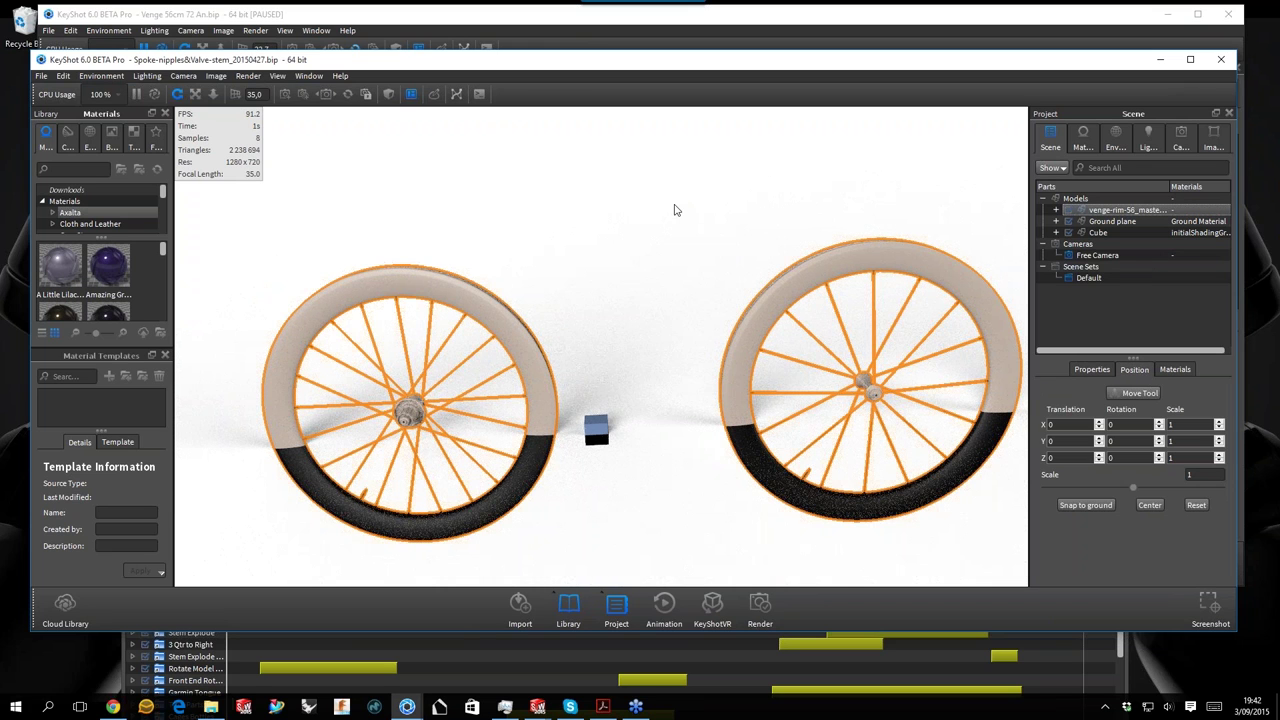
pyautogui.click(666, 187)
pyautogui.moveTo(667, 187); pyautogui.dragTo(660, 165)
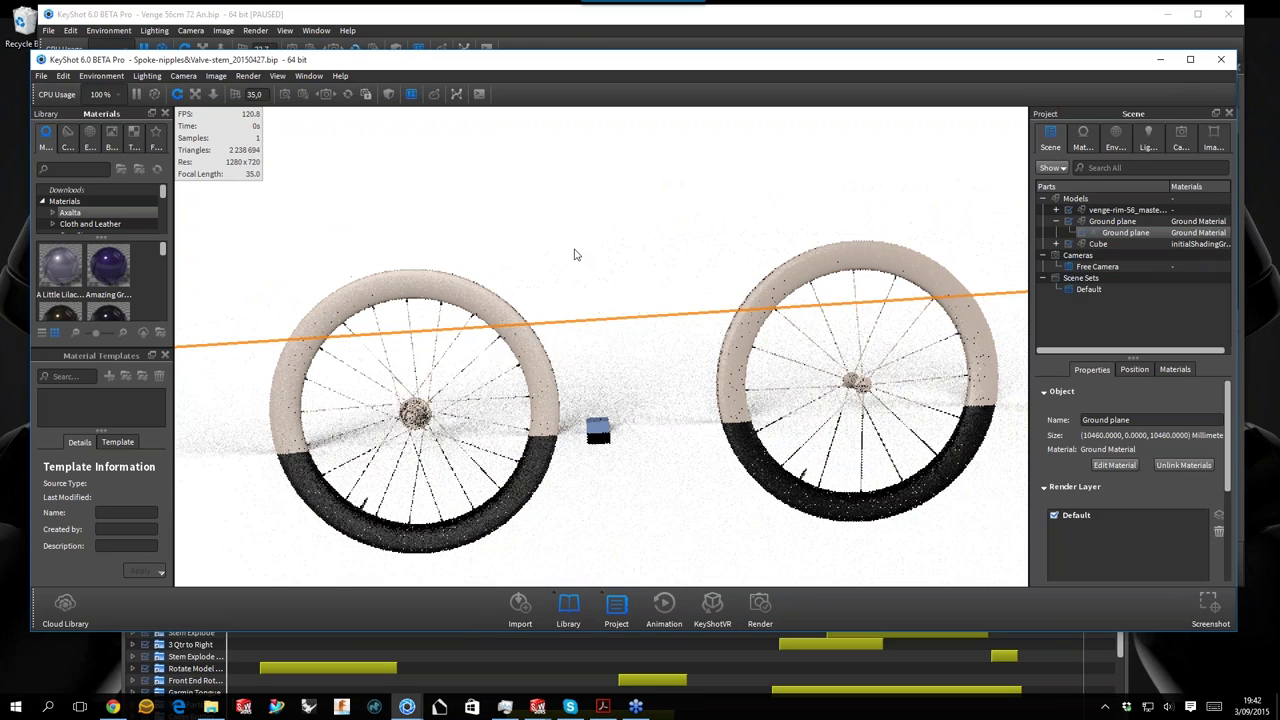
pyautogui.click(577, 273)
pyautogui.click(1095, 210)
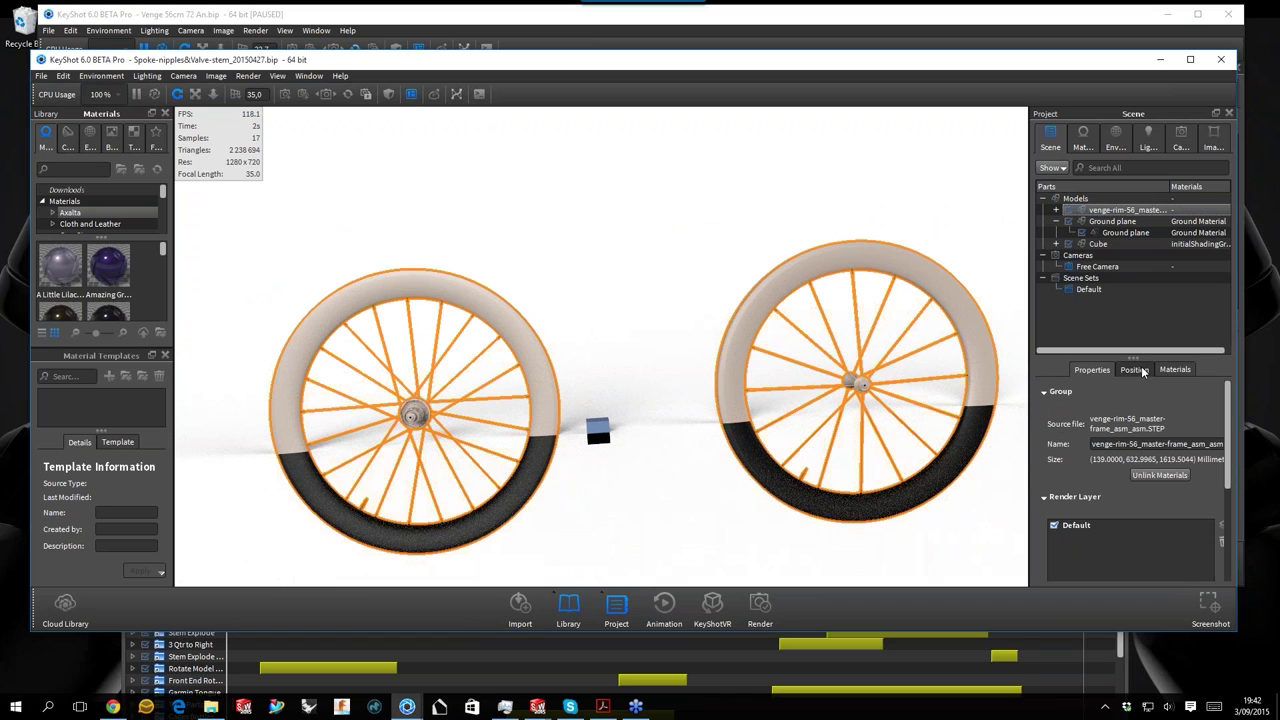
pyautogui.click(1134, 369)
pyautogui.click(1073, 425)
pyautogui.click(1068, 442)
pyautogui.click(1068, 459)
pyautogui.click(1062, 441)
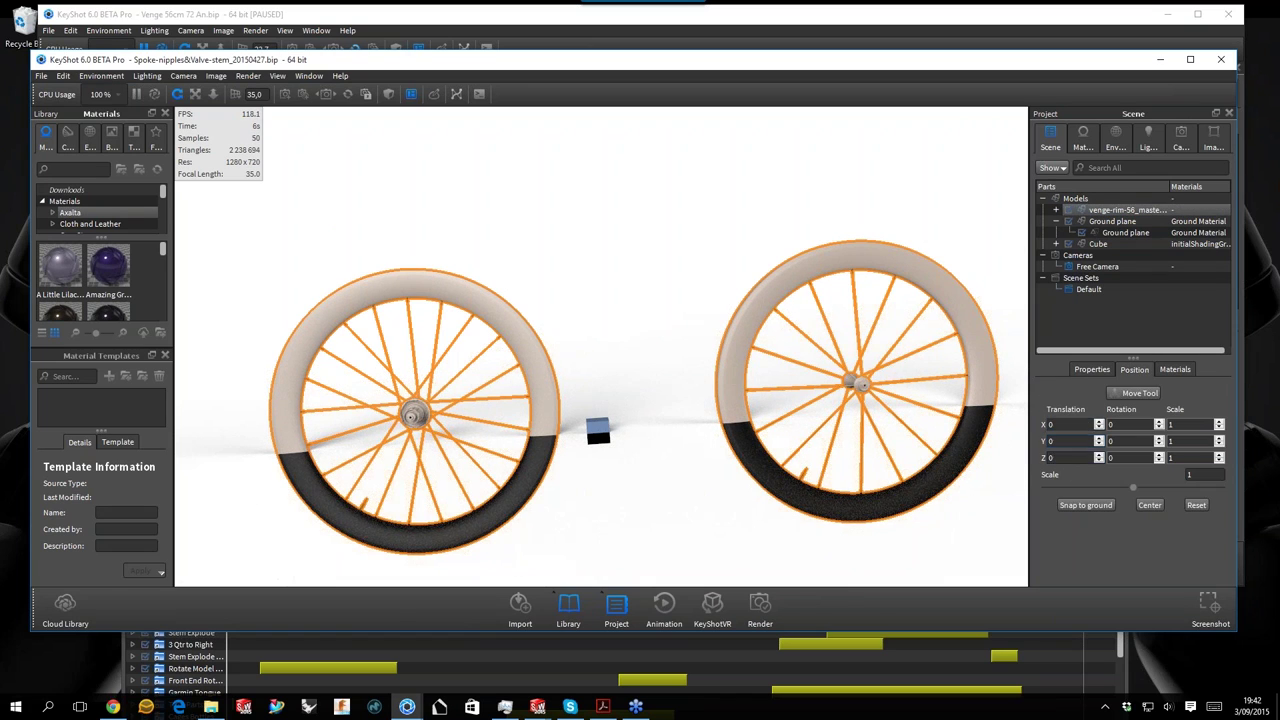
# Inspect the wheels' placement around the cube and close the Spoke-nipples&Valve-stem_20150427.bip scene, discarding its changes.
pyautogui.click(772, 205)
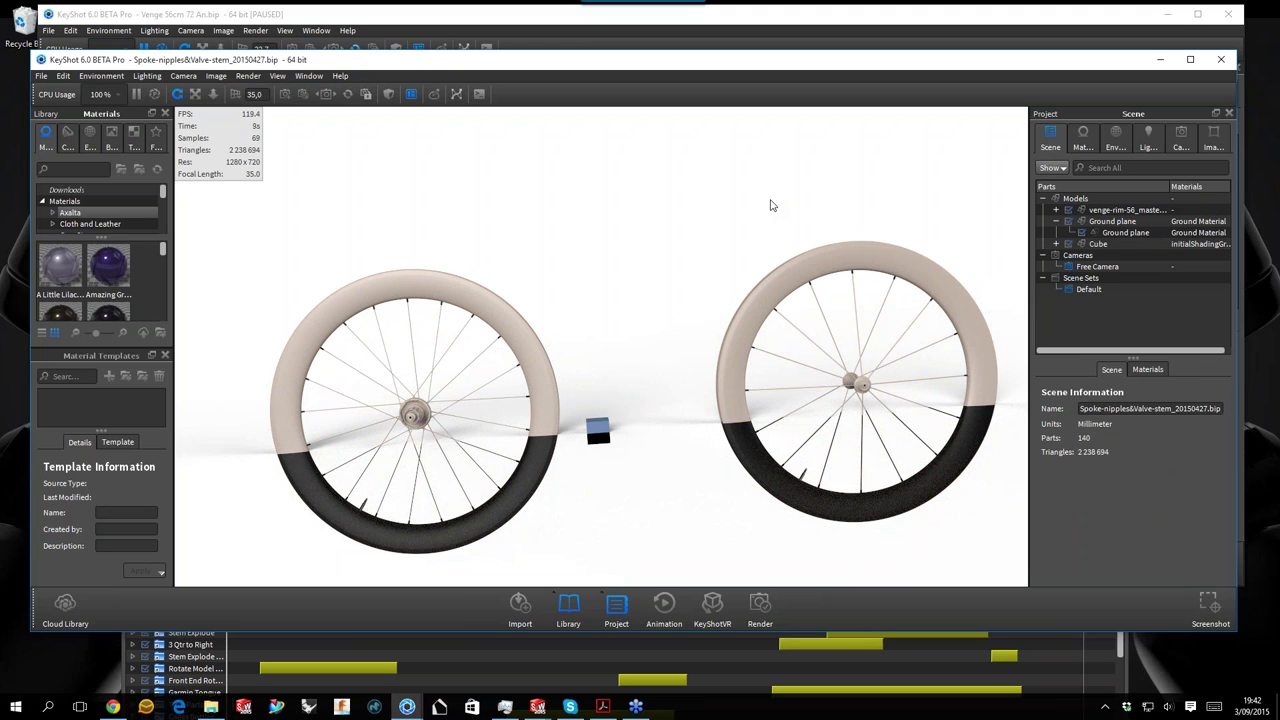
pyautogui.scroll(3, 770, 205)
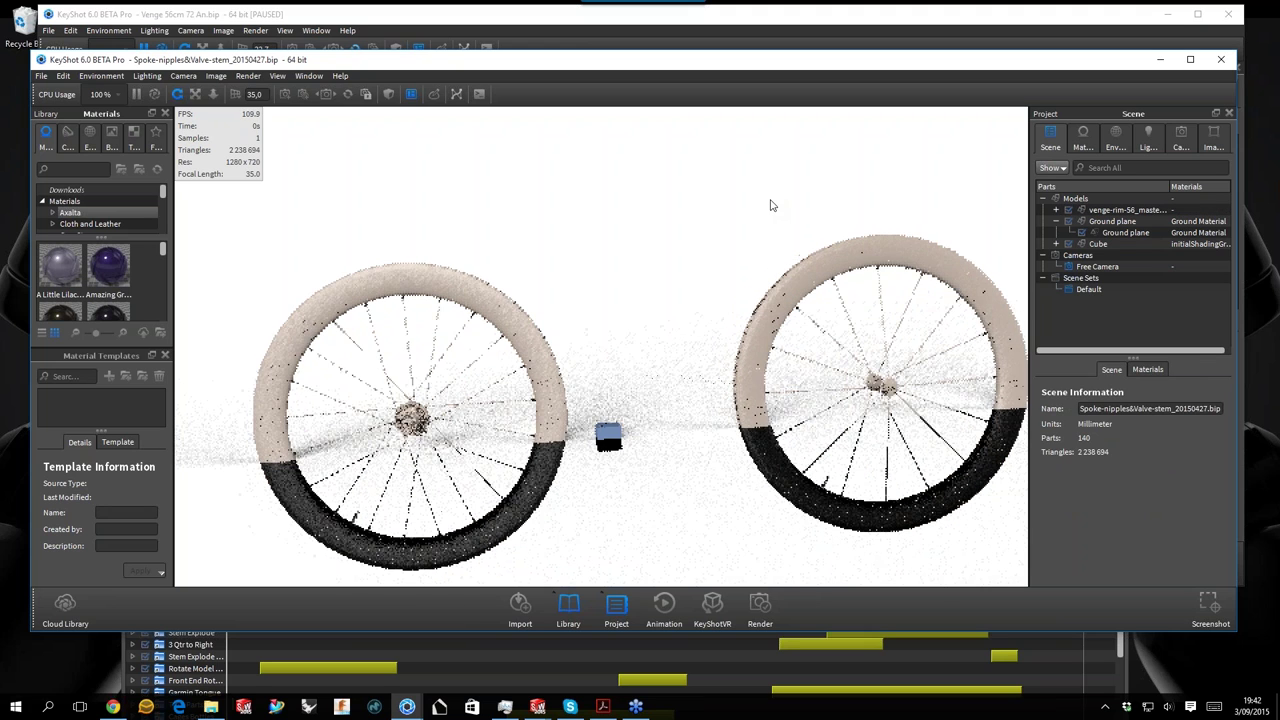
pyautogui.moveTo(771, 205); pyautogui.dragTo(757, 194)
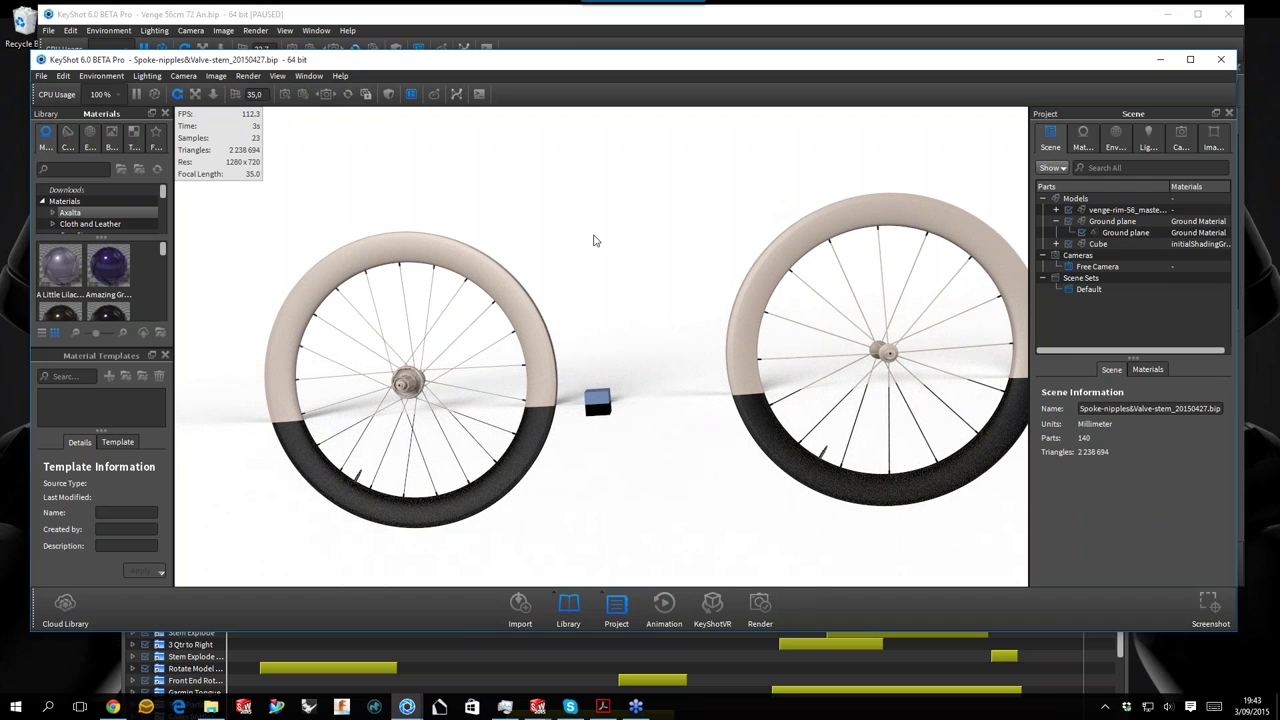
pyautogui.moveTo(619, 410); pyautogui.dragTo(596, 407)
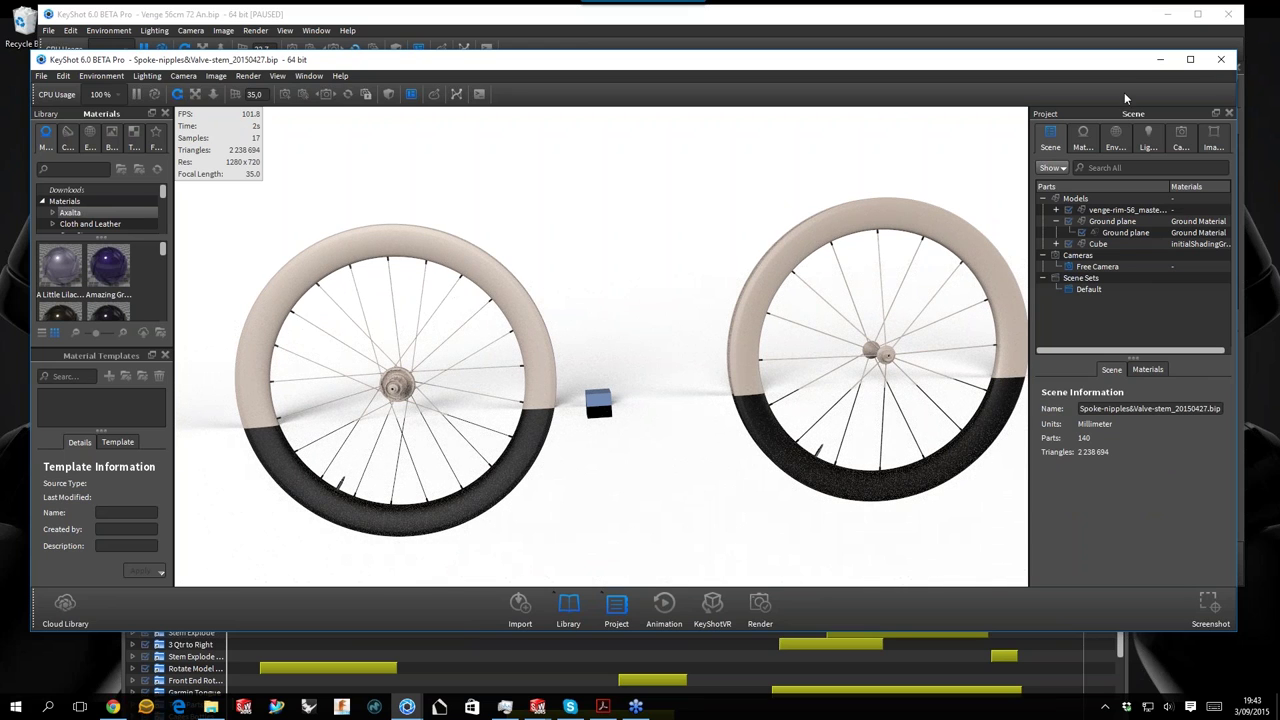
pyautogui.click(1221, 59)
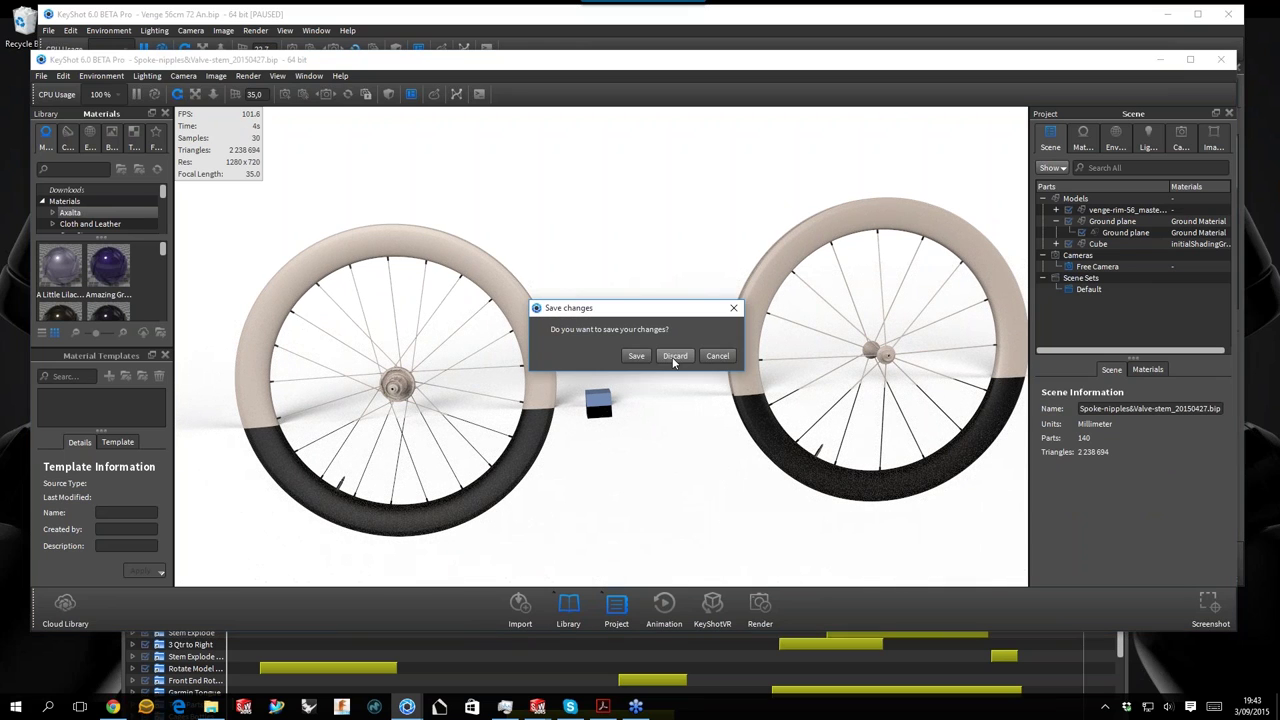
pyautogui.click(673, 356)
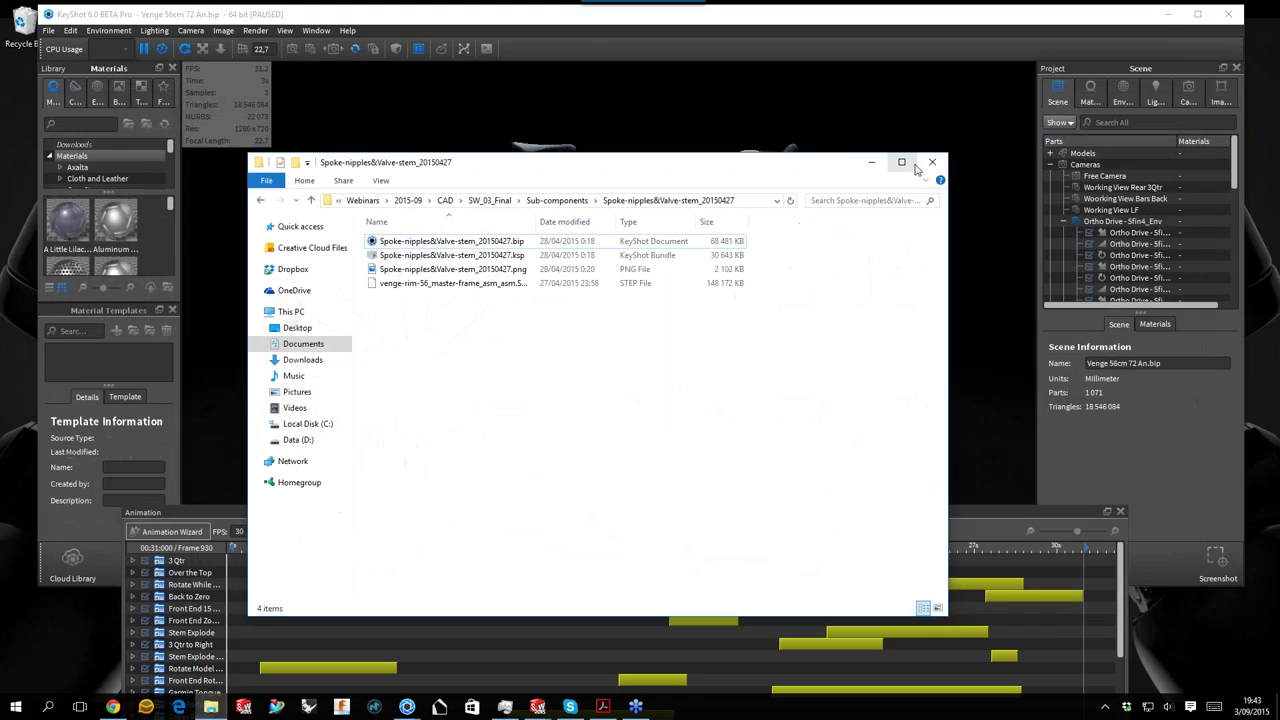
# Go back up from the spoke nipples folder to the 2015-09 folder and close the file browser window.
pyautogui.click(570, 206)
pyautogui.click(646, 462)
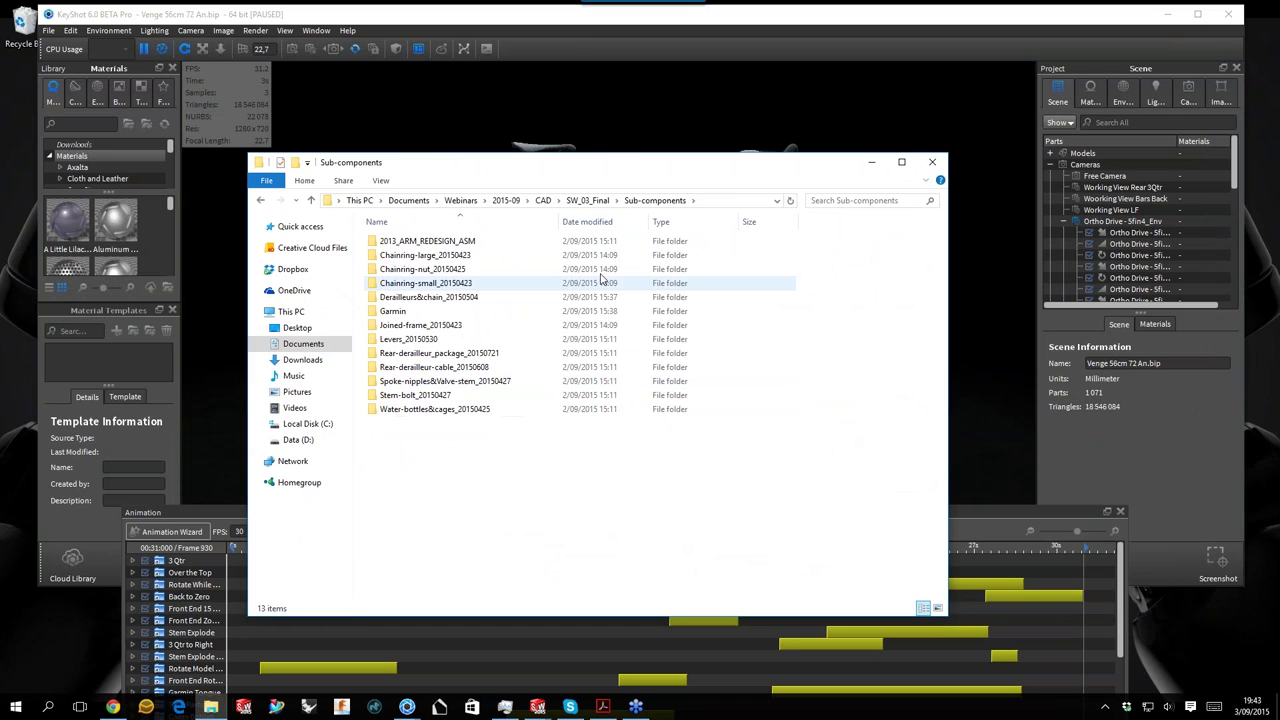
pyautogui.click(545, 200)
pyautogui.click(506, 200)
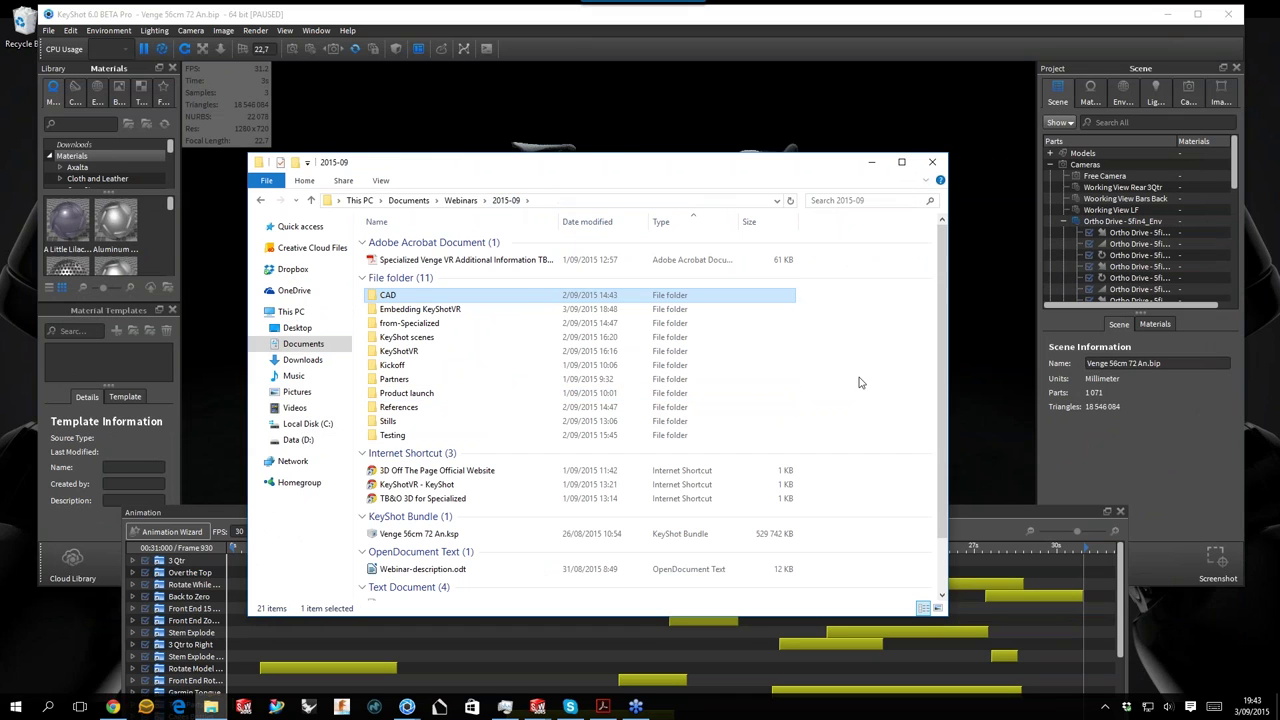
pyautogui.click(932, 161)
# Resume real-time rendering of the Venge 56cm 72 An scene and move the animation timeline down, clear of the bike view.
pyautogui.moveTo(740, 511); pyautogui.dragTo(775, 501)
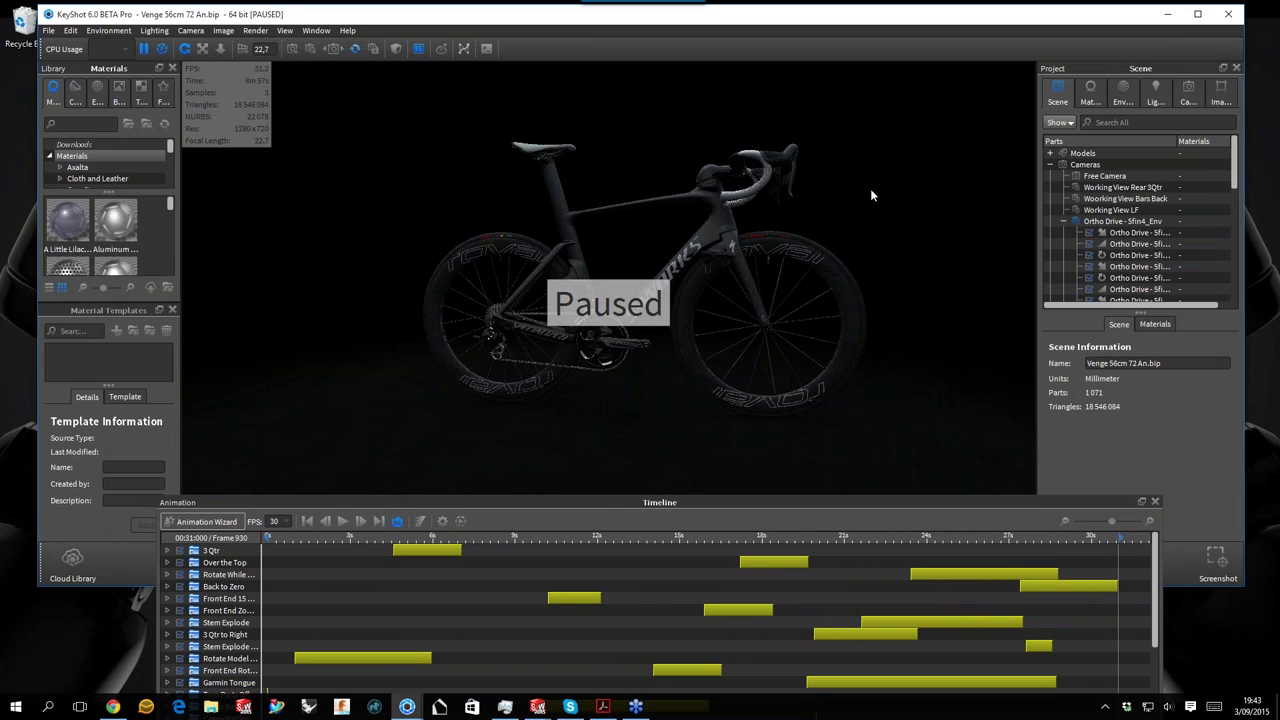
pyautogui.hotkey('shift', 'p')
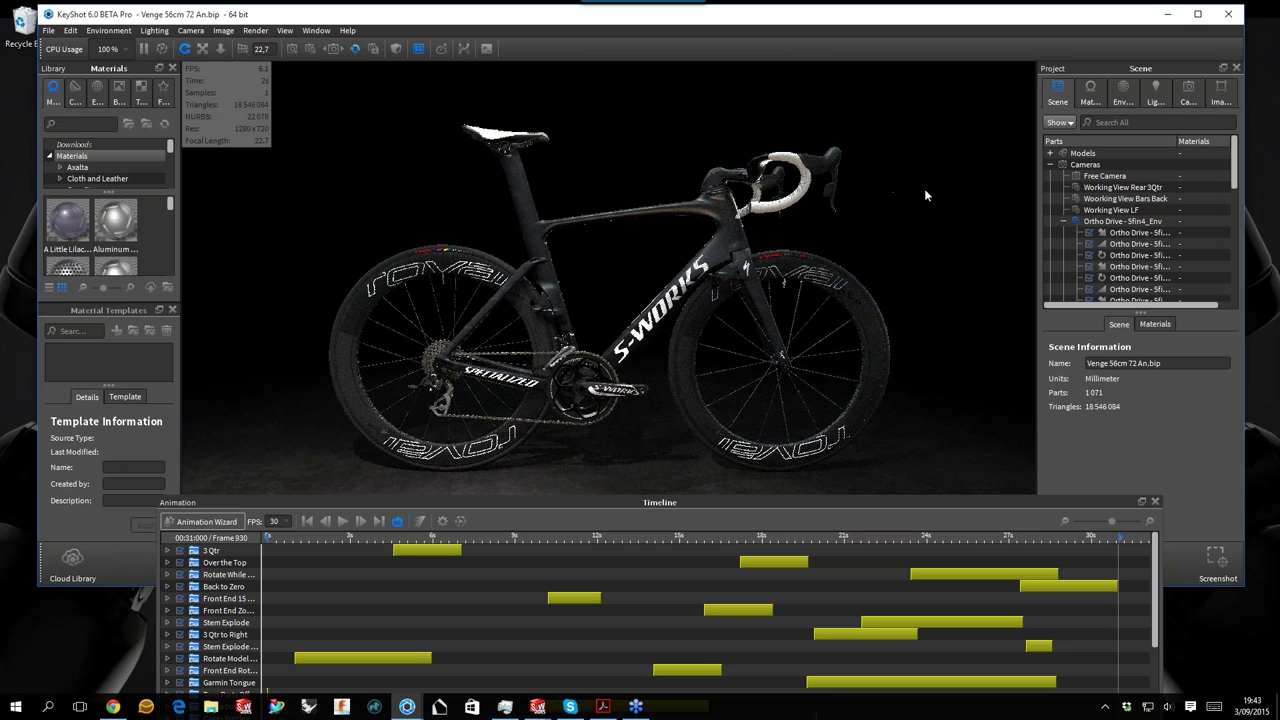
pyautogui.moveTo(913, 168); pyautogui.dragTo(915, 157)
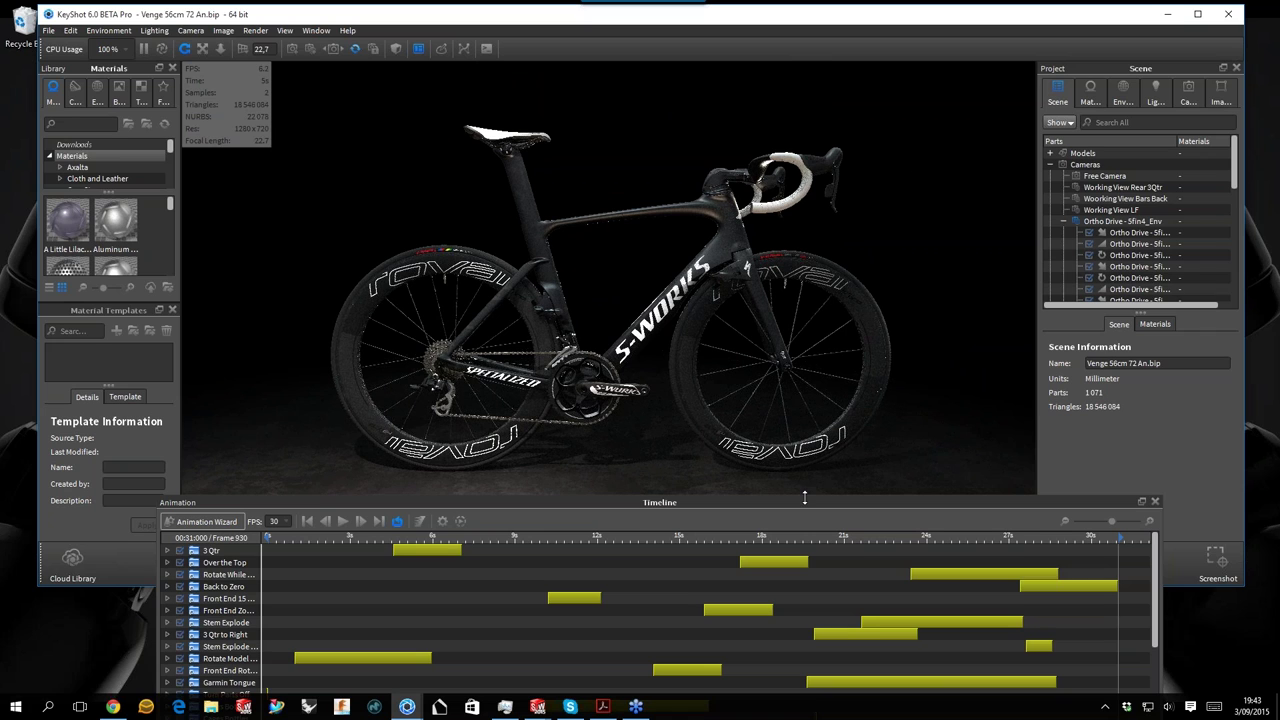
pyautogui.moveTo(800, 502); pyautogui.dragTo(822, 599)
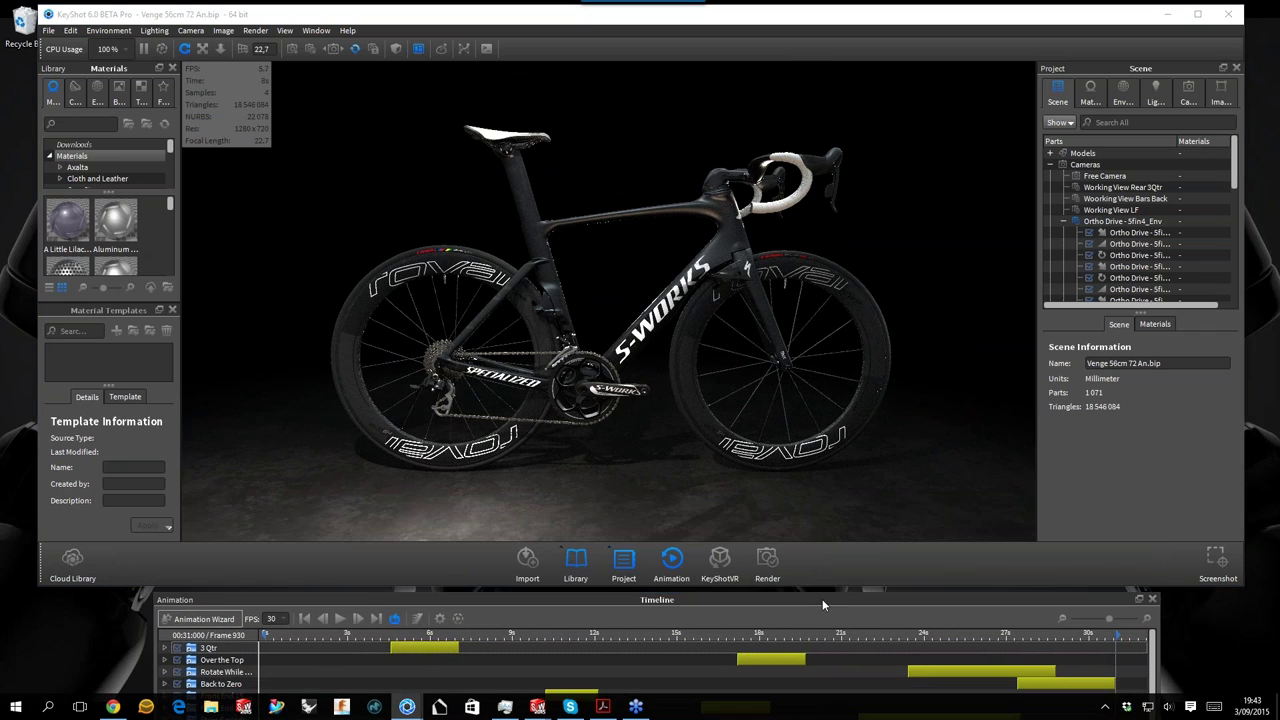
# Dismiss the KeyShotVR wizard, open the KeyShotVR output settings for rendering, and expand the KeyShotVR Control options.
pyautogui.click(711, 570)
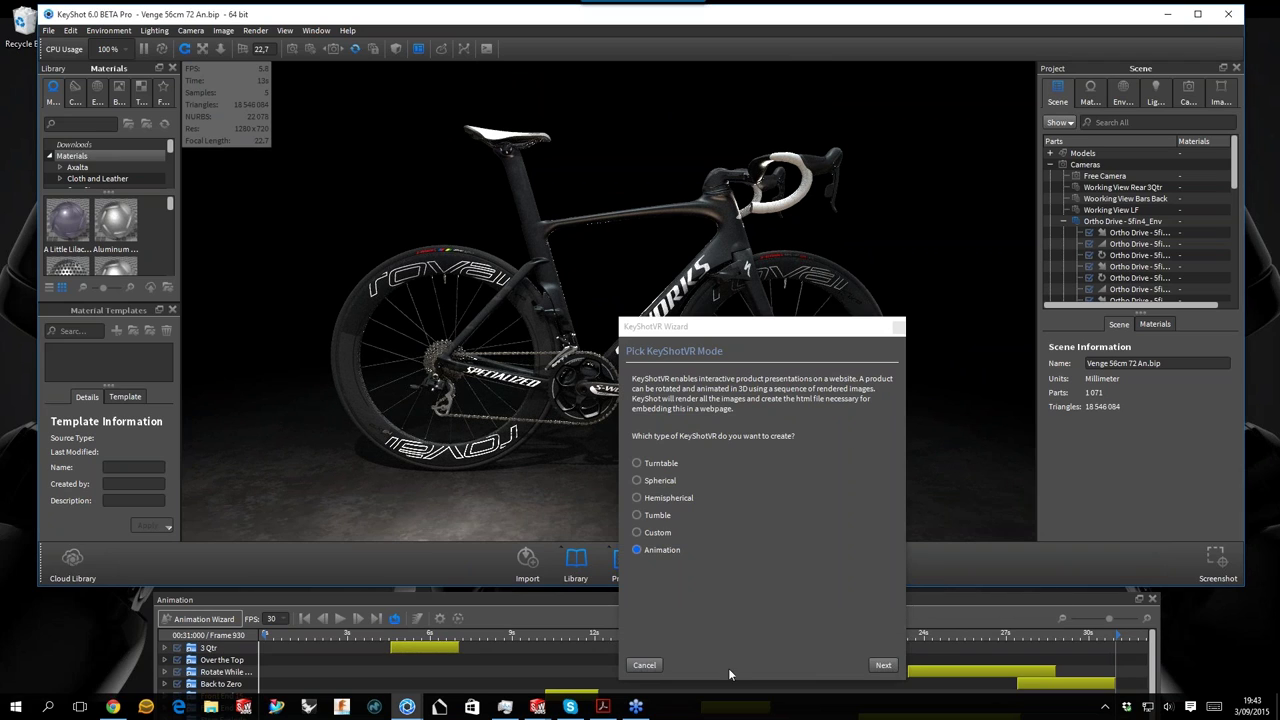
pyautogui.click(644, 665)
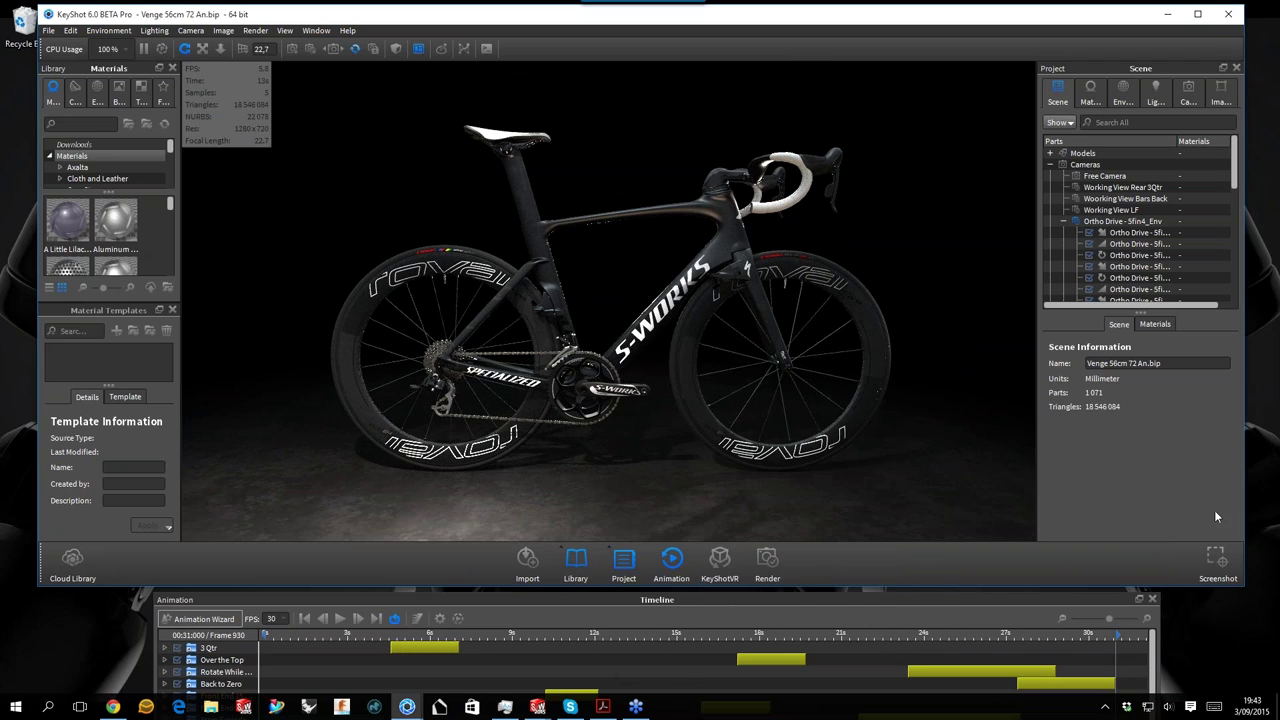
pyautogui.click(767, 565)
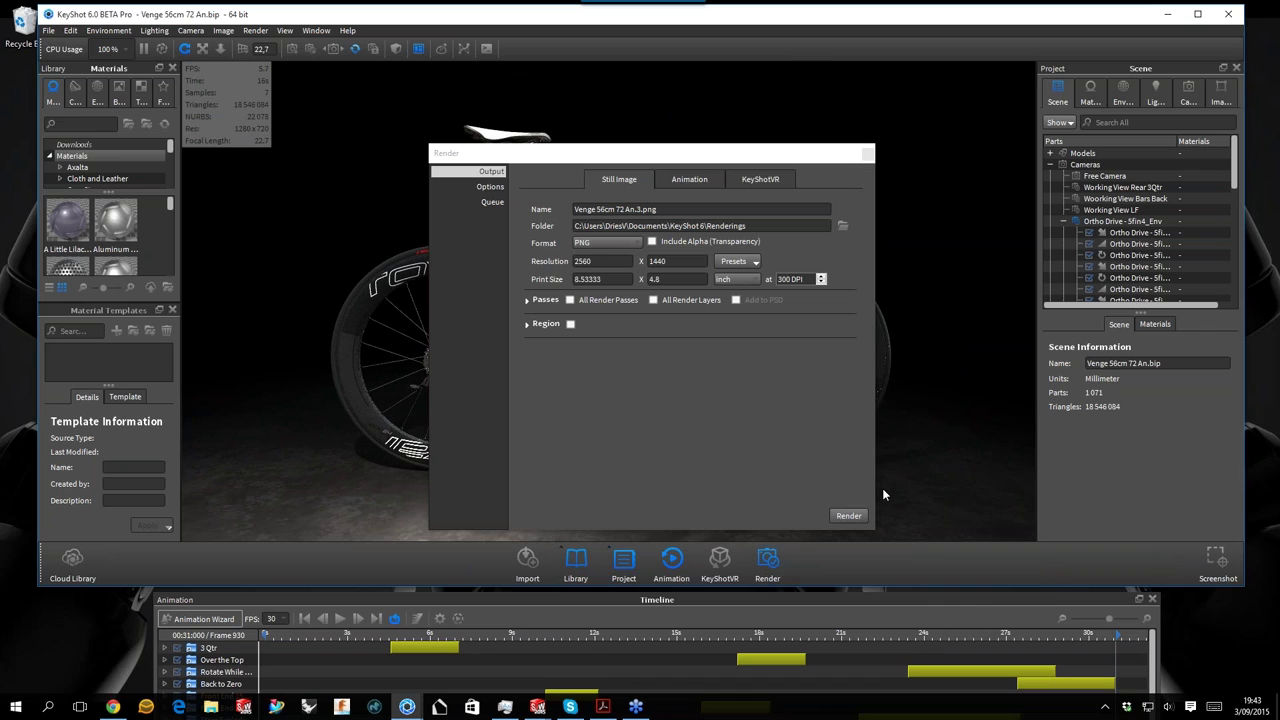
pyautogui.click(758, 178)
pyautogui.moveTo(745, 155); pyautogui.dragTo(974, 136)
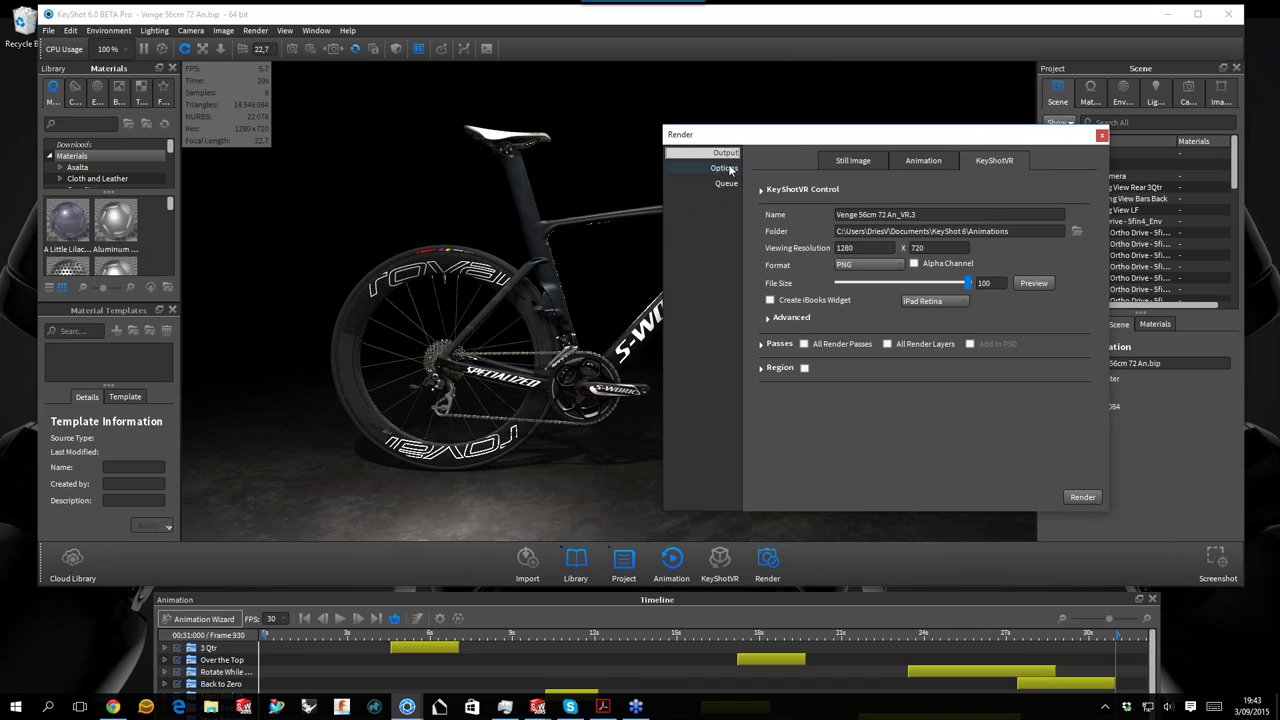
pyautogui.click(762, 190)
# Review the KeyShotVR control and output settings alongside the animation timeline, from the rotation options down to the file format and region.
pyautogui.scroll(-5, 862, 316)
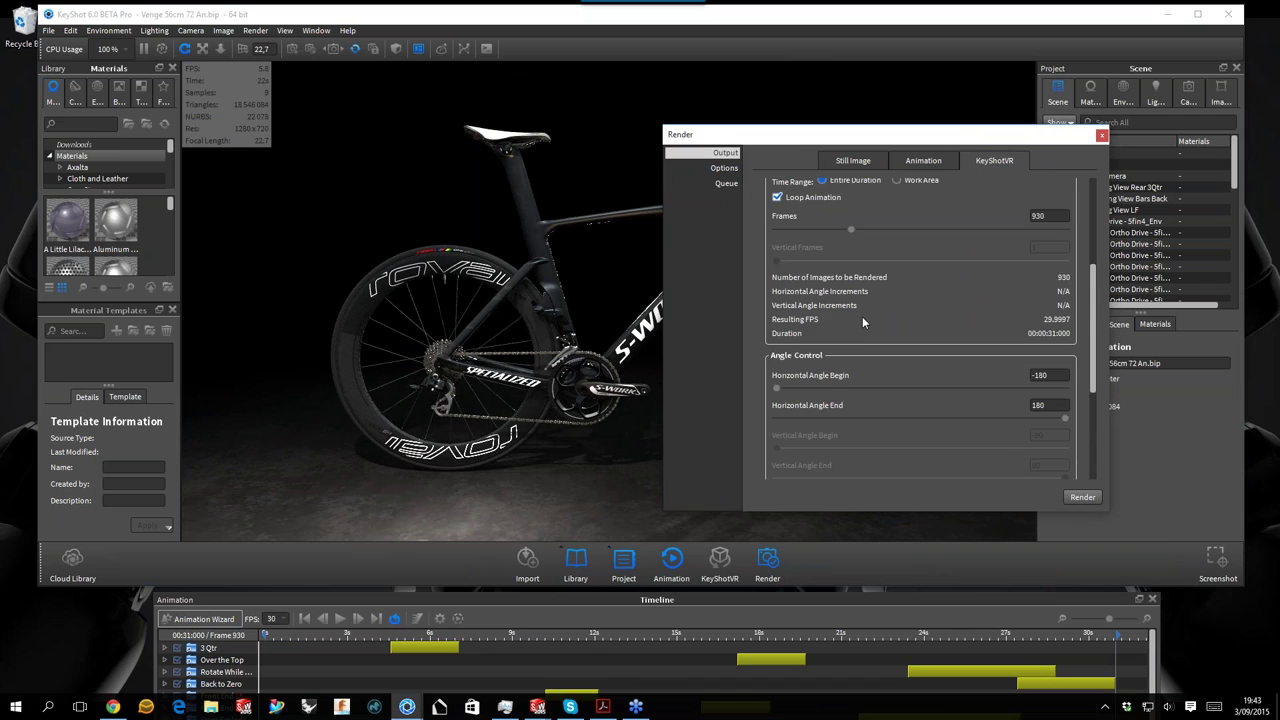
pyautogui.scroll(5, 862, 316)
pyautogui.moveTo(866, 130); pyautogui.dragTo(788, 161)
pyautogui.scroll(-10, 862, 347)
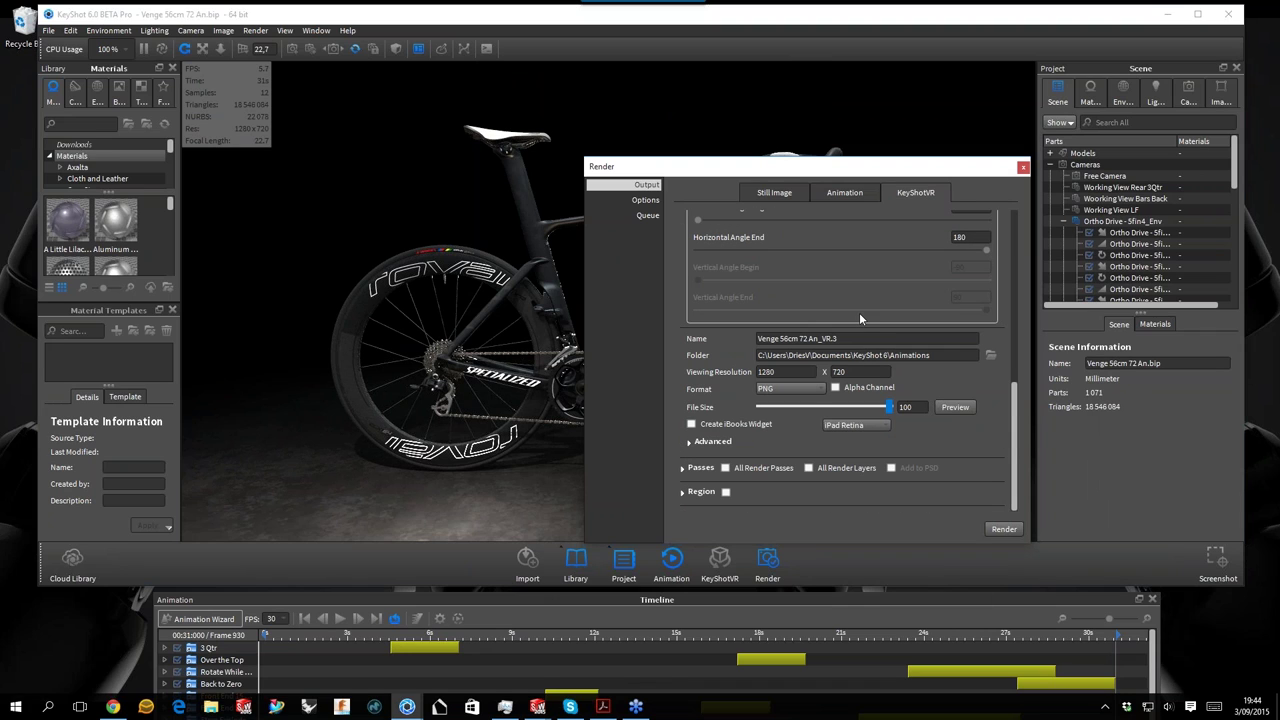
pyautogui.moveTo(872, 166); pyautogui.dragTo(1077, 362)
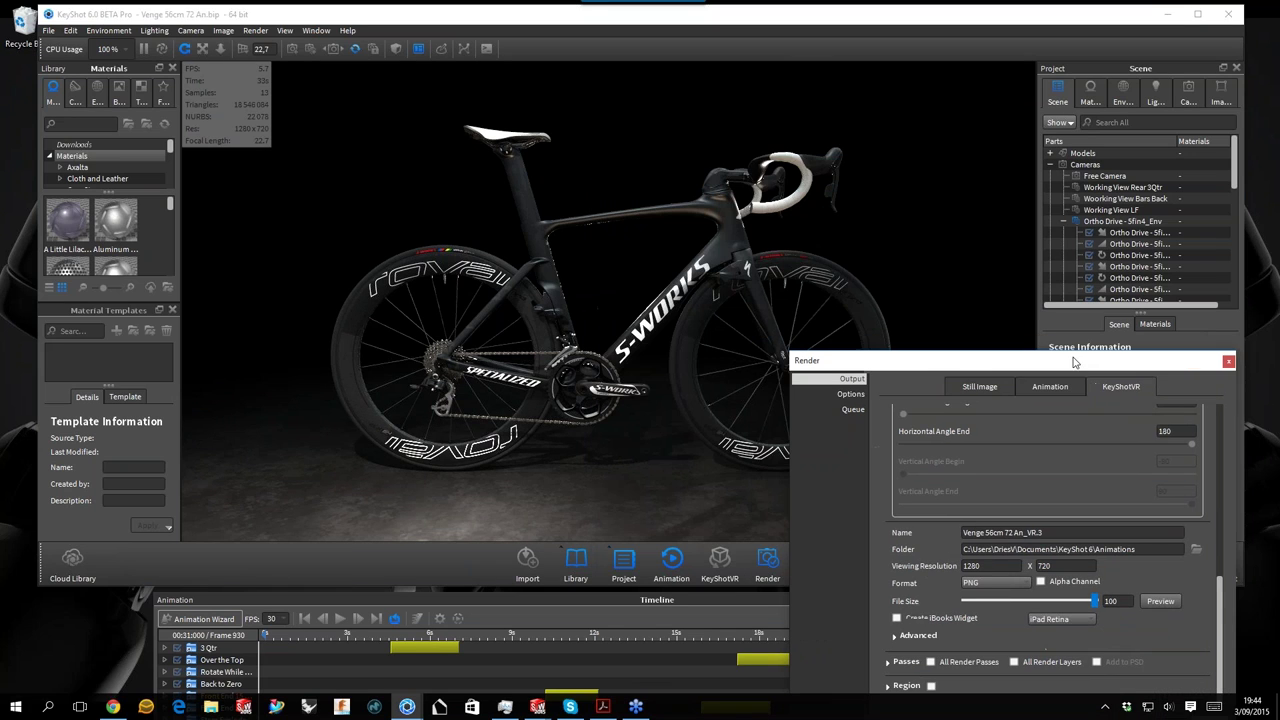
pyautogui.doubleClick(383, 600)
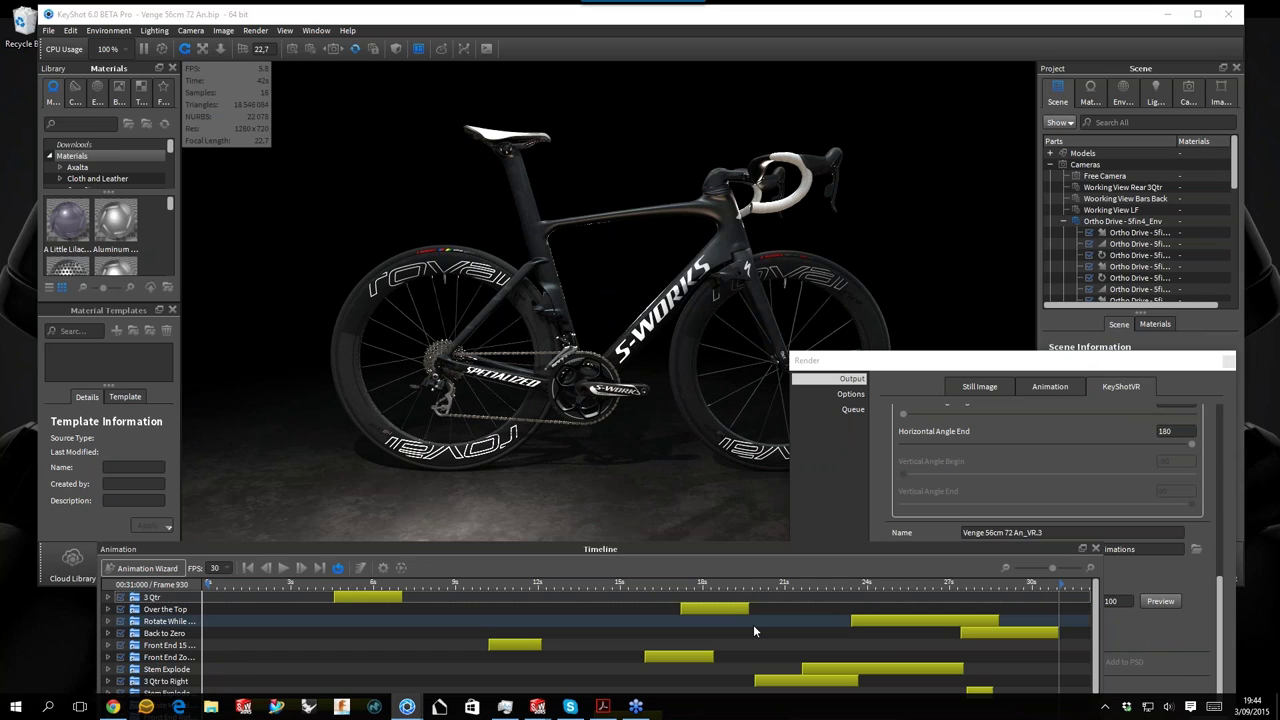
pyautogui.moveTo(937, 365); pyautogui.dragTo(936, 167)
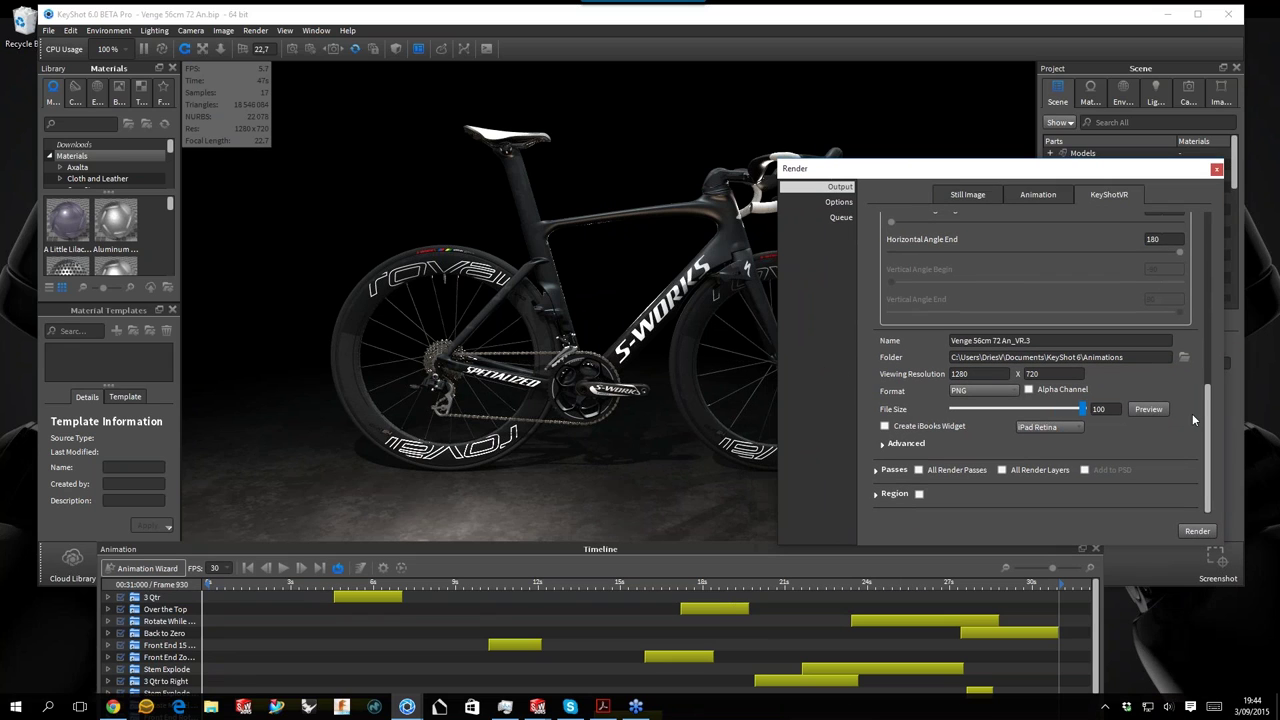
pyautogui.scroll(1, 1207, 418)
pyautogui.moveTo(1207, 418); pyautogui.dragTo(1210, 233)
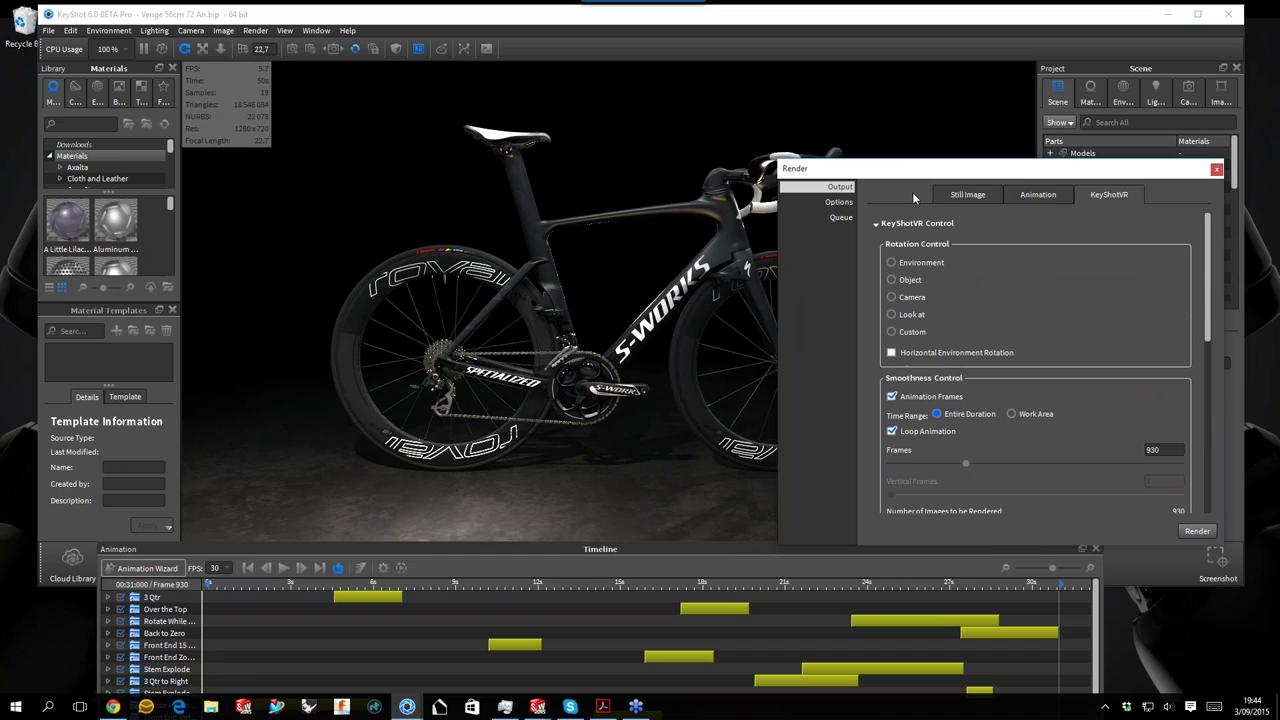
pyautogui.moveTo(1050, 176); pyautogui.dragTo(1034, 162)
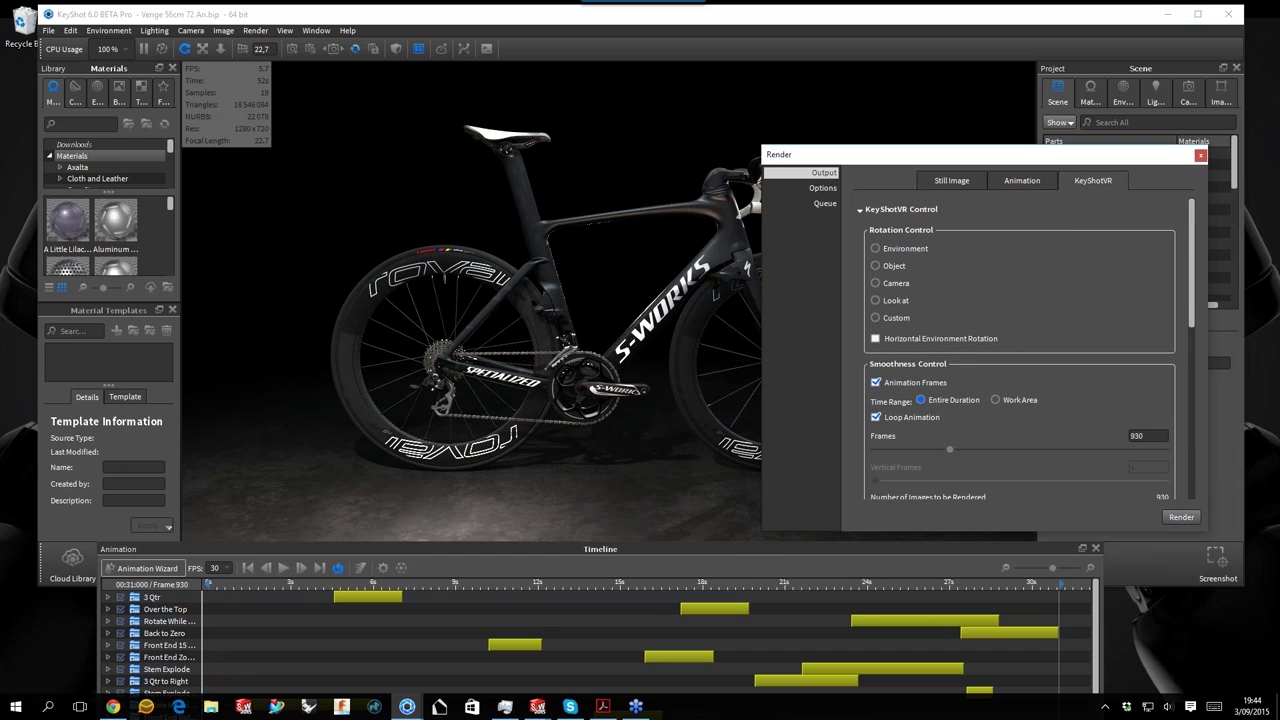
# Lower the animation timeline, then close and reopen the render settings for KeyShotVR output.
pyautogui.moveTo(978, 546); pyautogui.dragTo(966, 579)
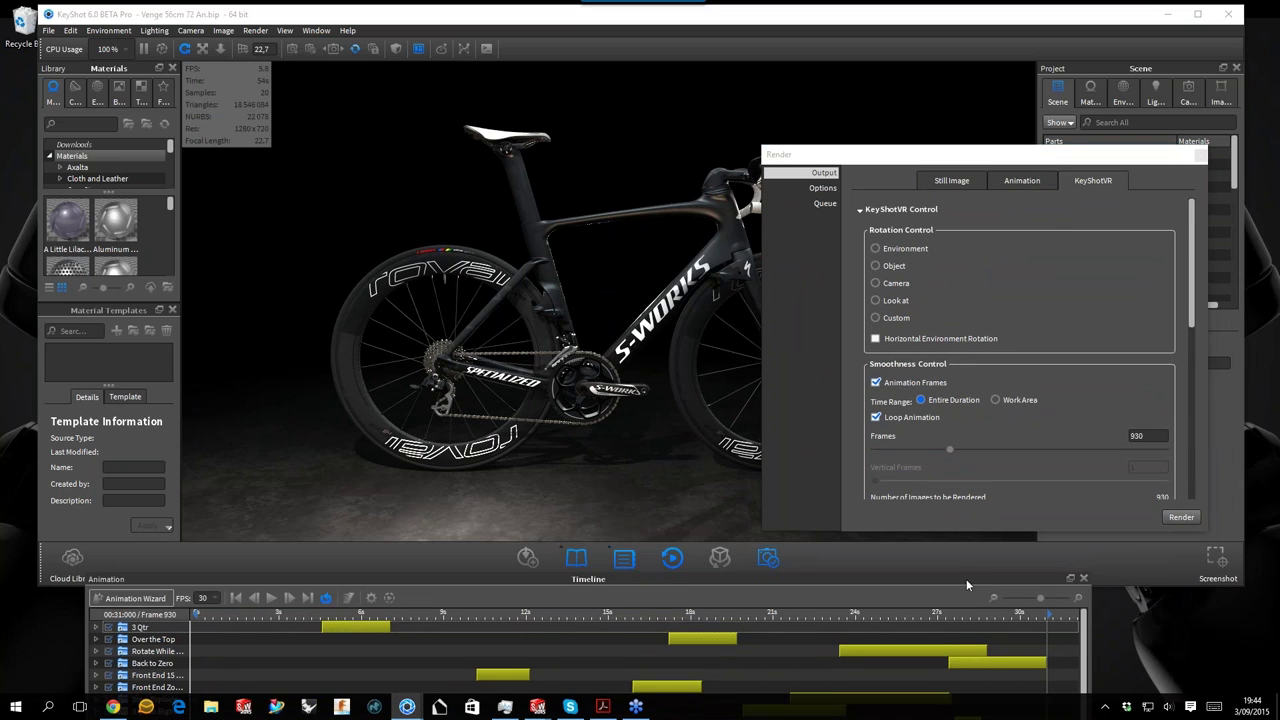
pyautogui.click(1201, 155)
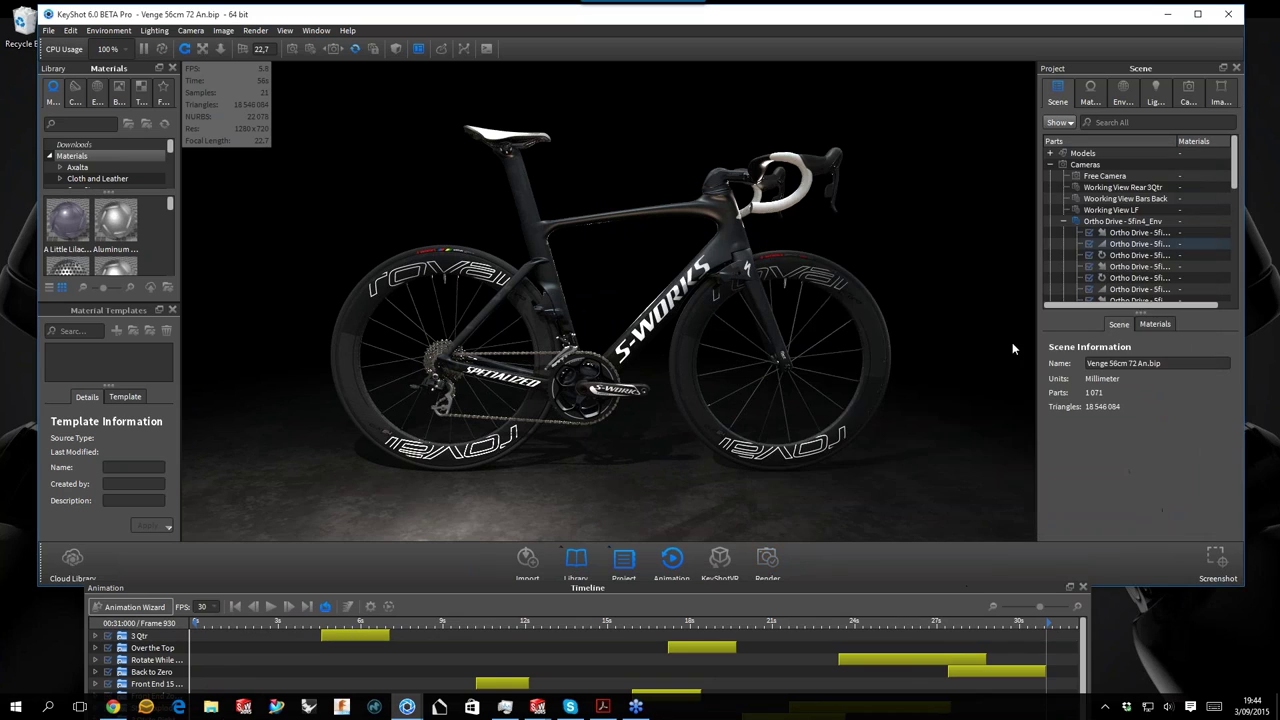
pyautogui.click(768, 557)
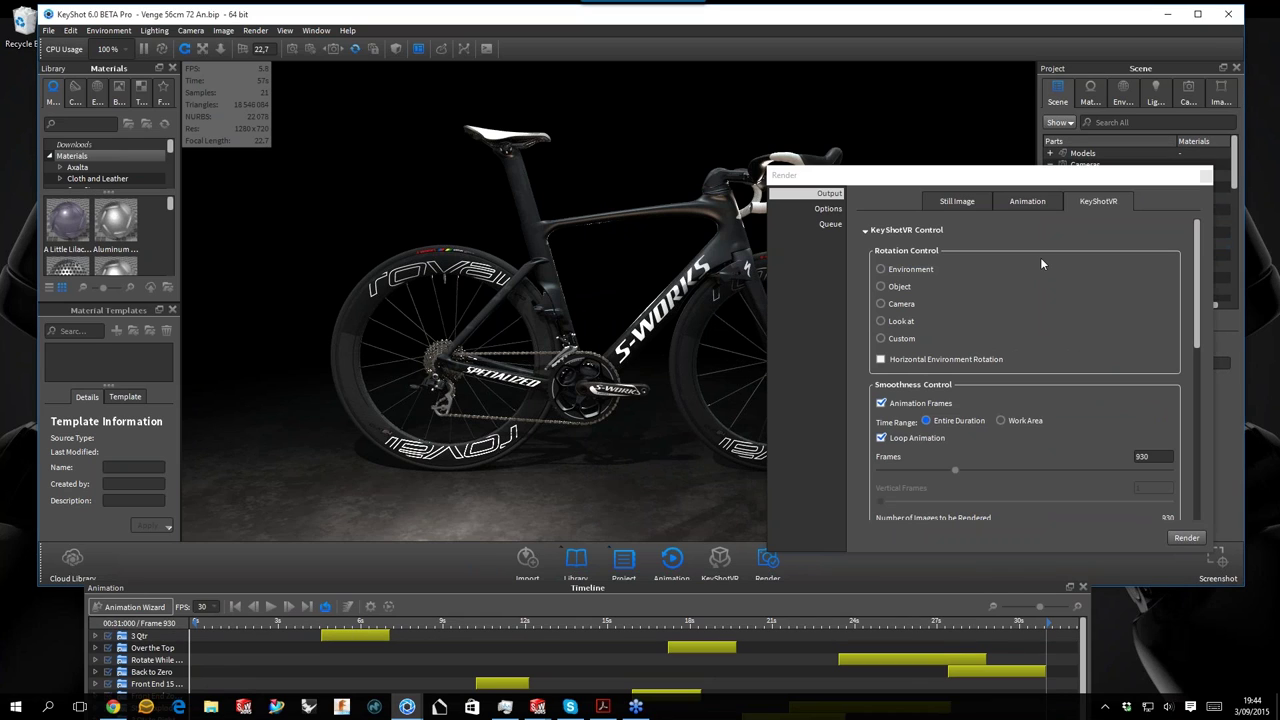
pyautogui.click(1113, 203)
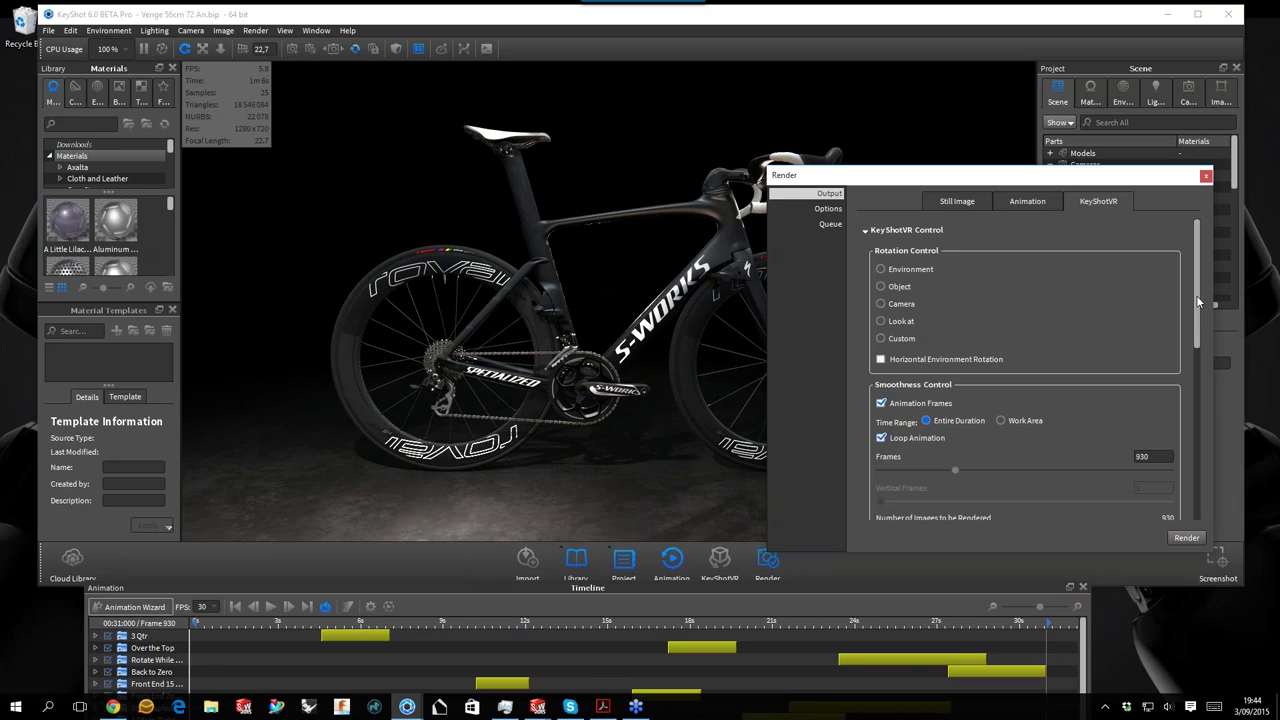
# Examine the KeyShotVR rotation, smoothness and angle control settings, including the frame count, resulting FPS and duration.
pyautogui.scroll(-1, 1197, 308)
pyautogui.scroll(1, 1198, 295)
pyautogui.scroll(-2, 1199, 339)
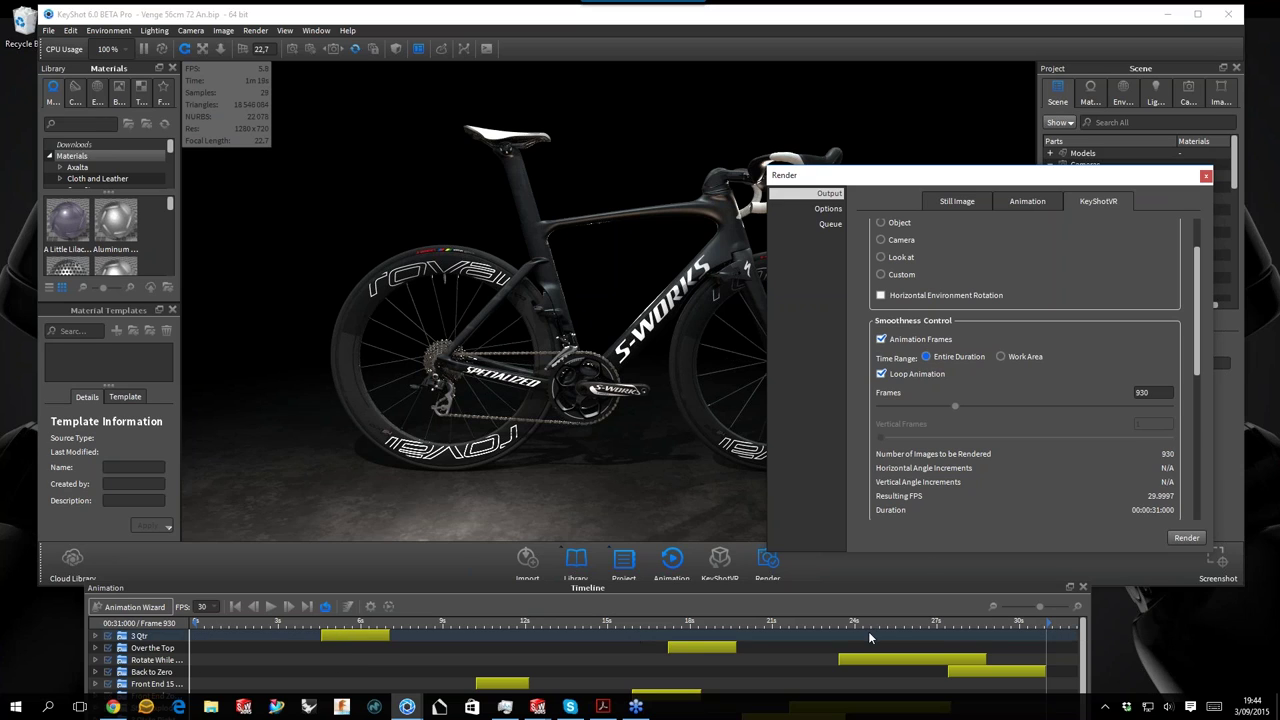
pyautogui.doubleClick(1141, 392)
pyautogui.moveTo(1197, 364); pyautogui.dragTo(1196, 378)
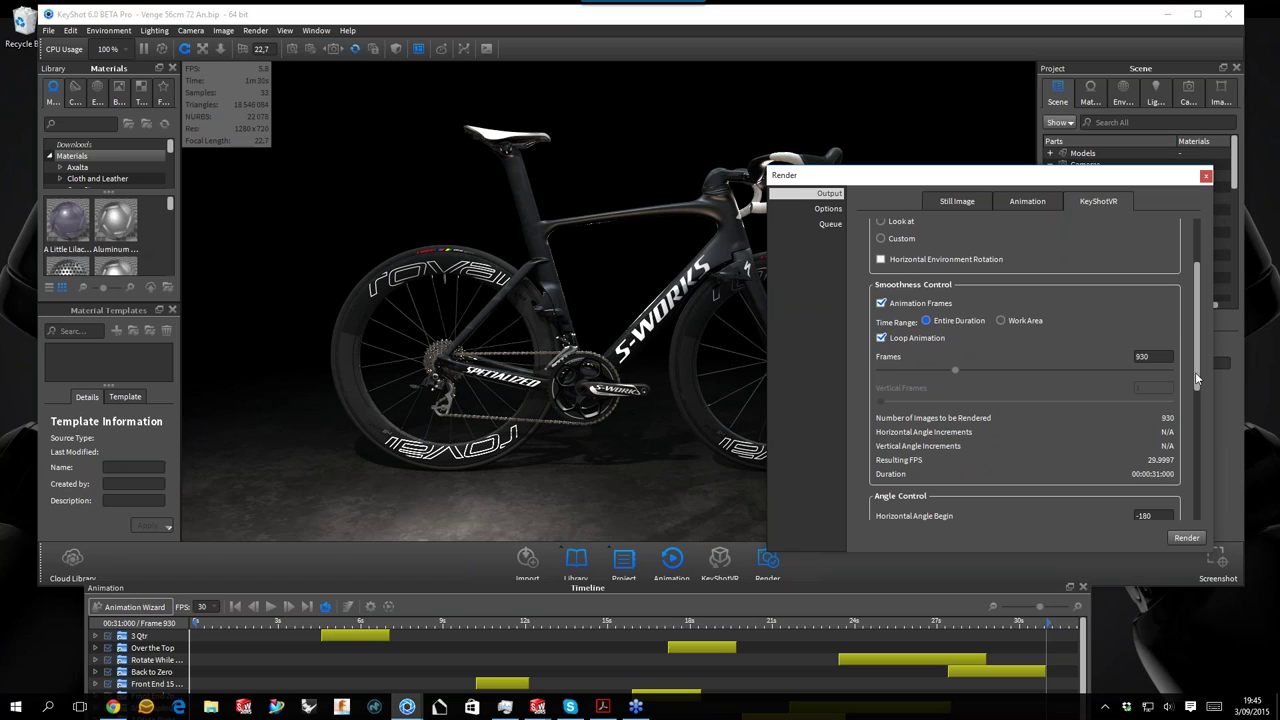
pyautogui.moveTo(1197, 381); pyautogui.dragTo(1197, 250)
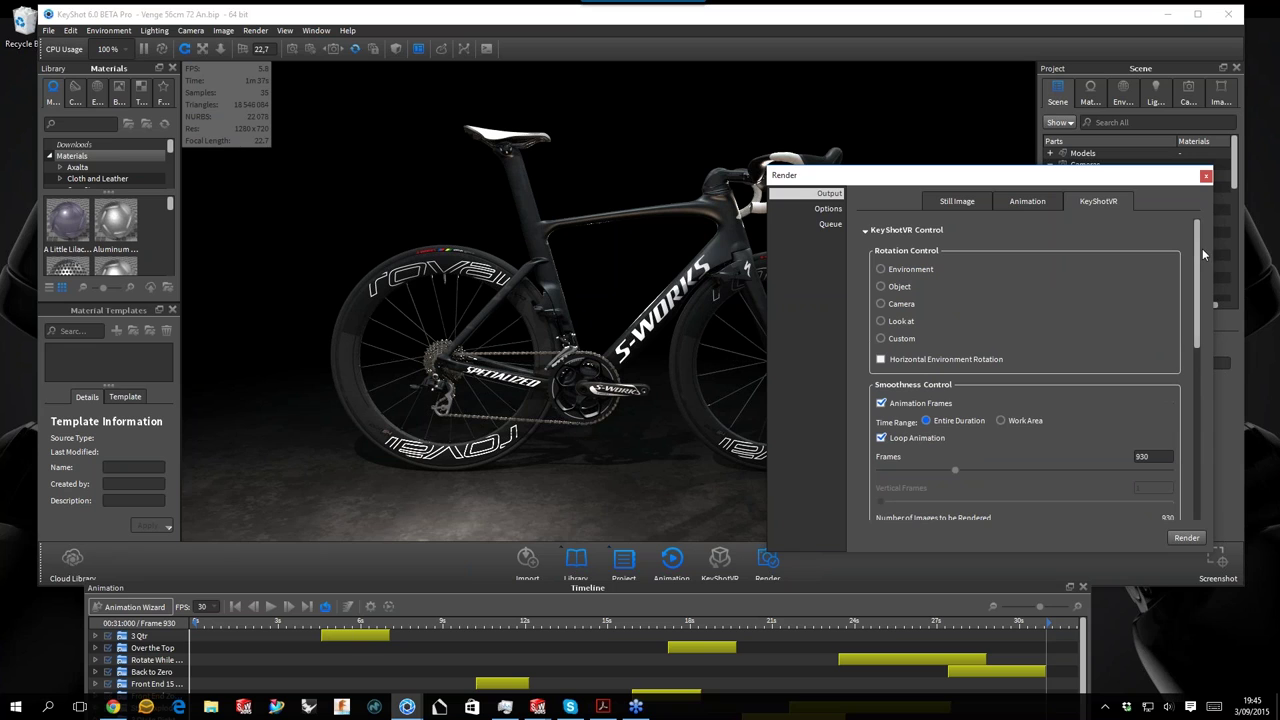
pyautogui.scroll(-4, 1147, 400)
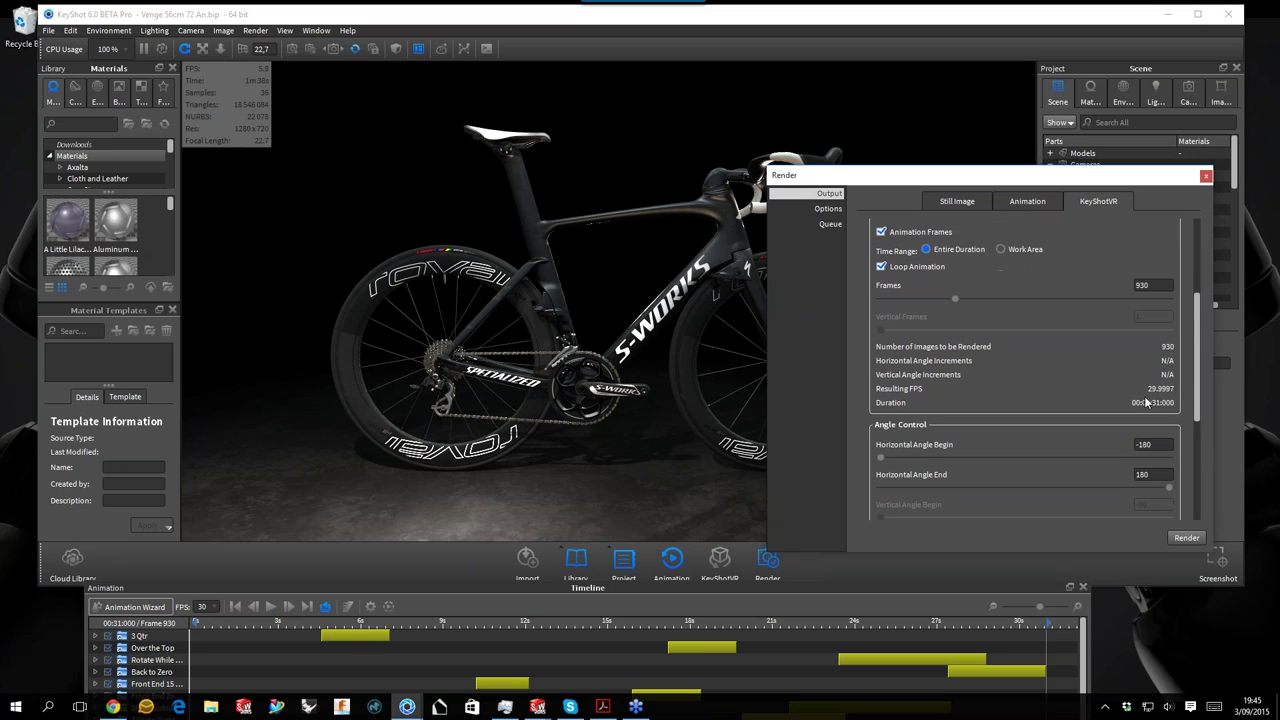
# Review the KeyShotVR angle control and output file settings, and expand the Advanced options to examine rotation damping through FTP deployment.
pyautogui.moveTo(1199, 379); pyautogui.dragTo(1184, 447)
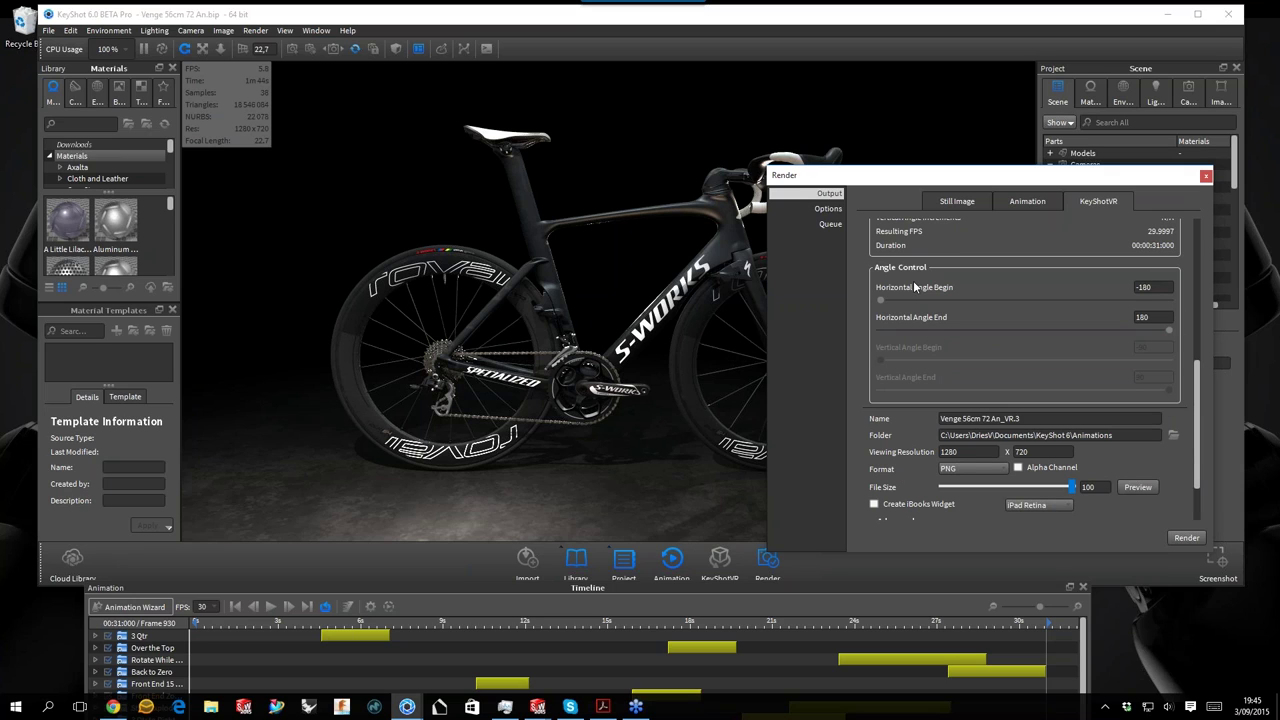
pyautogui.moveTo(1200, 378); pyautogui.dragTo(1193, 416)
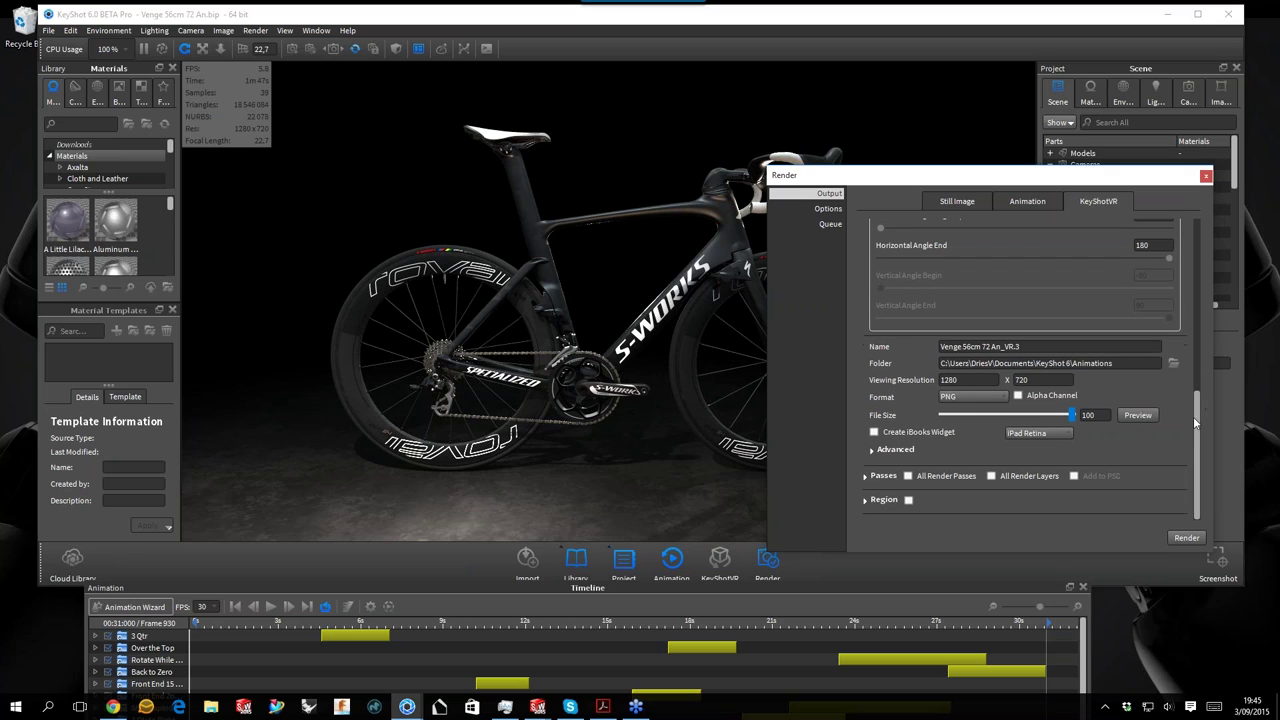
pyautogui.click(872, 451)
pyautogui.moveTo(1199, 373); pyautogui.dragTo(1200, 396)
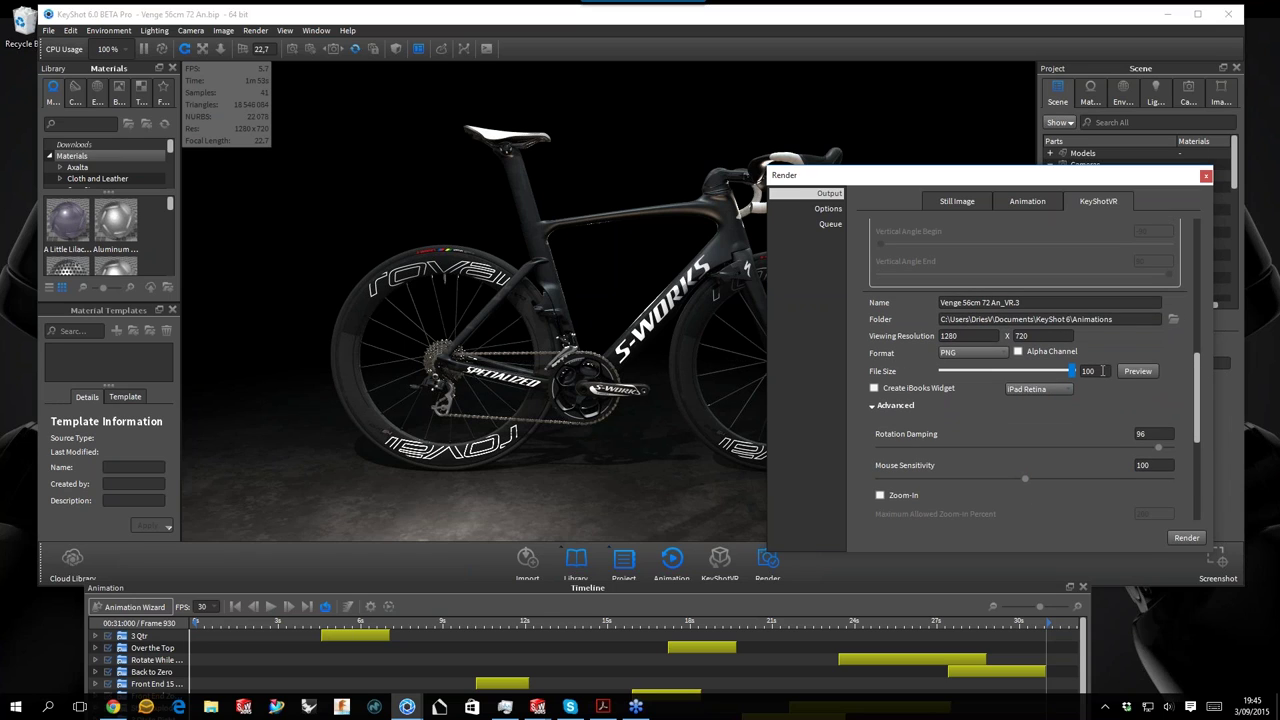
pyautogui.moveTo(1199, 396); pyautogui.dragTo(1201, 432)
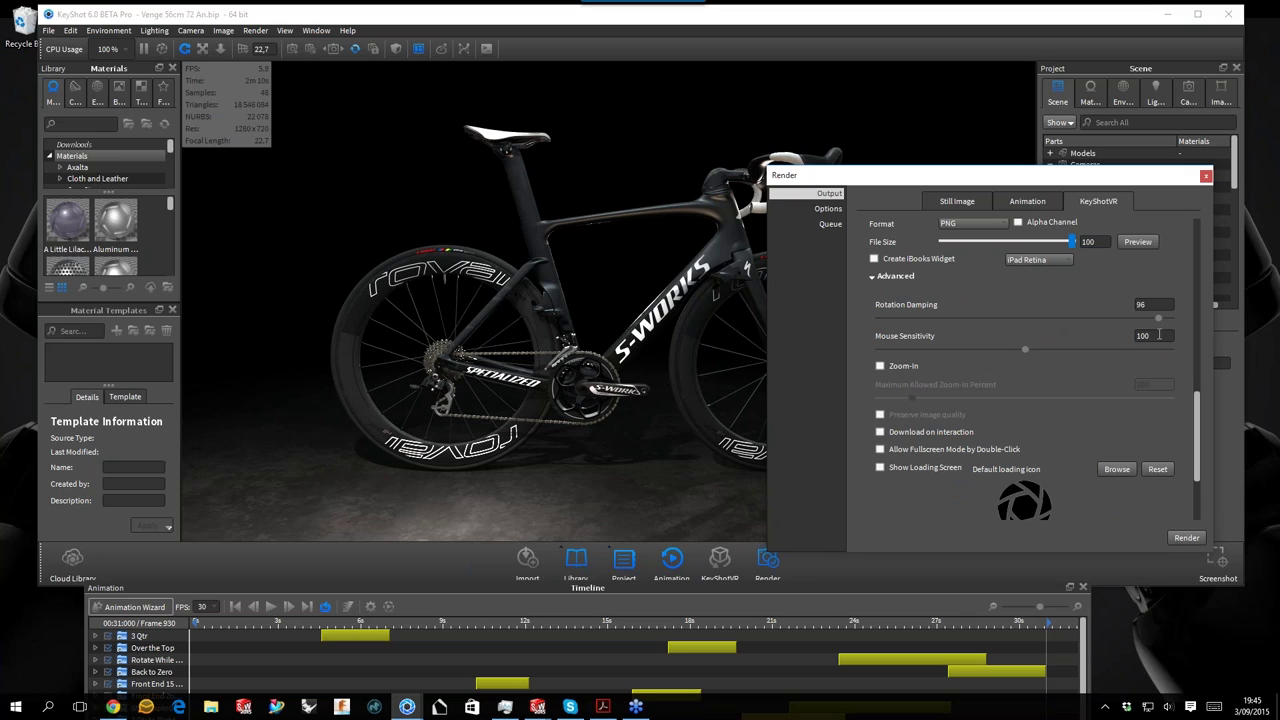
pyautogui.moveTo(1151, 336); pyautogui.dragTo(1196, 391)
pyautogui.click(117, 708)
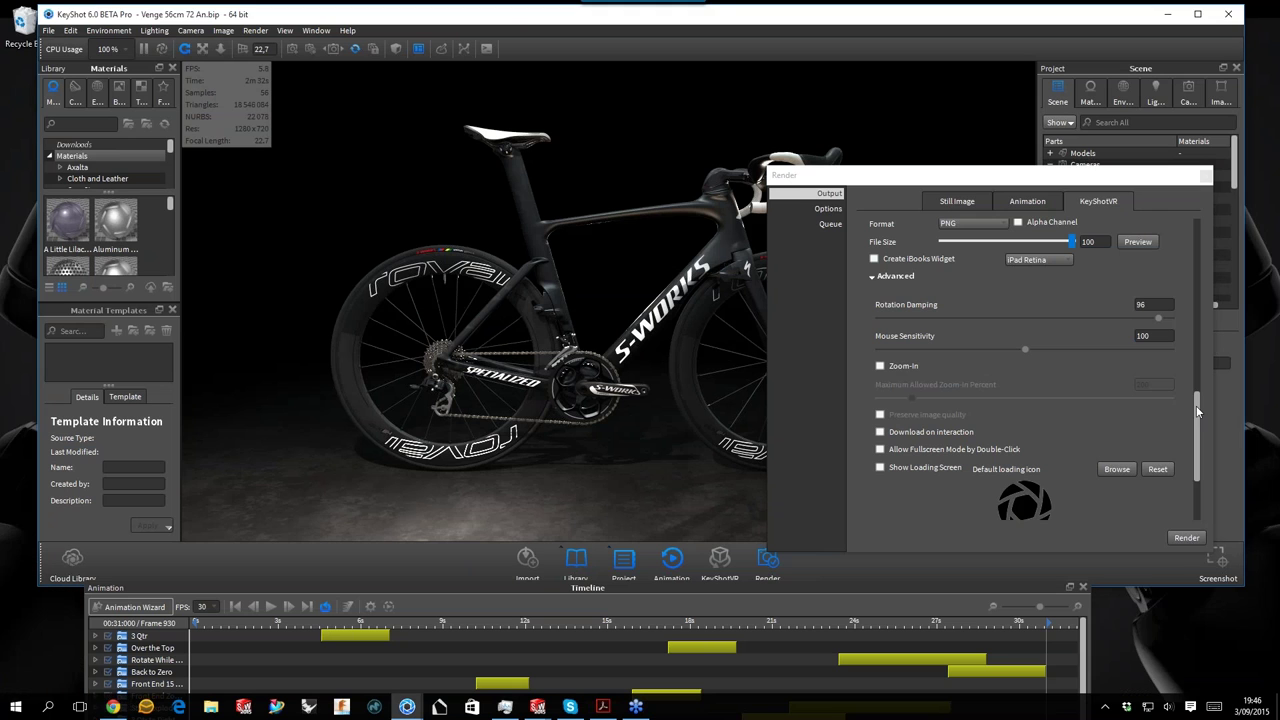
pyautogui.moveTo(1197, 428); pyautogui.dragTo(1197, 447)
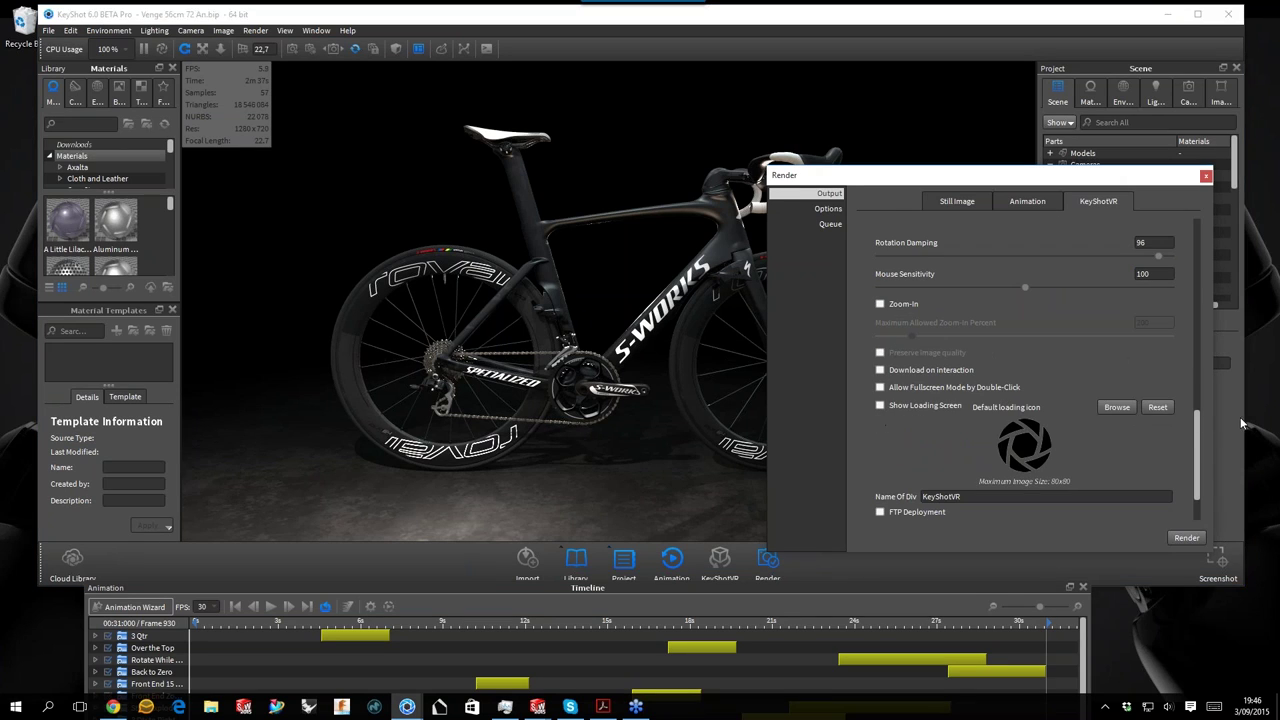
pyautogui.moveTo(1195, 429); pyautogui.dragTo(1193, 462)
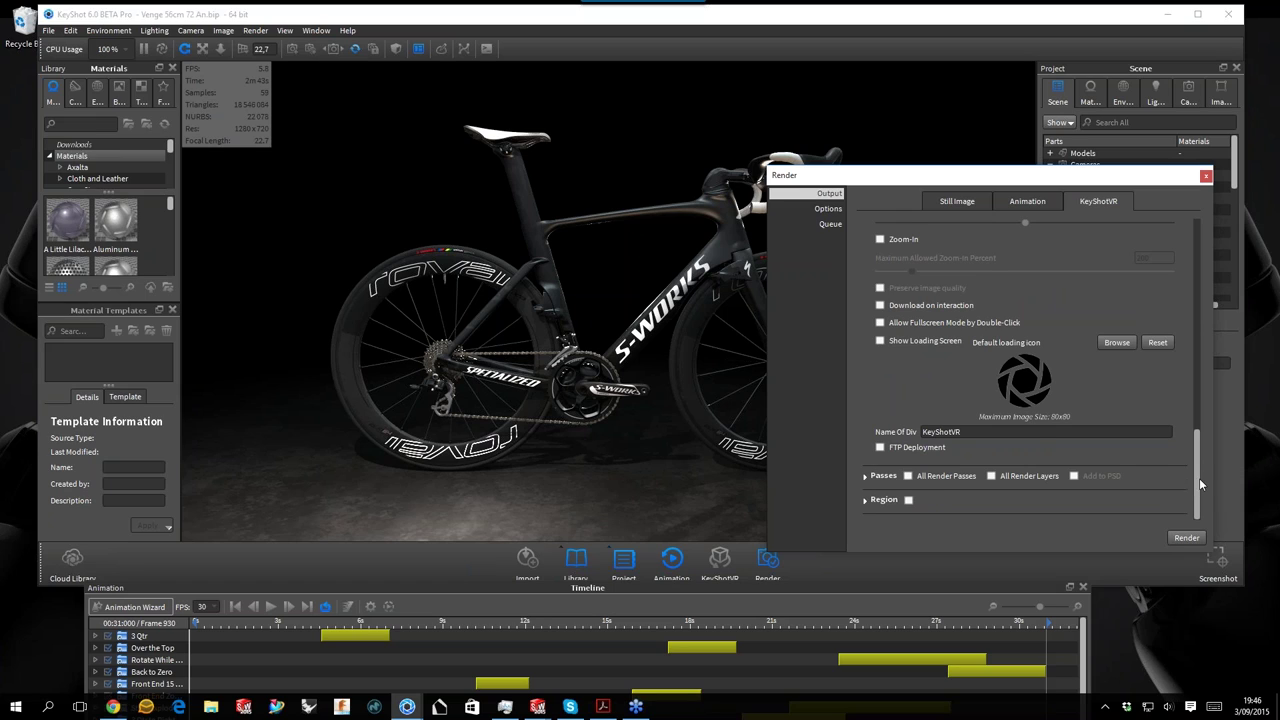
pyautogui.moveTo(1199, 484); pyautogui.dragTo(1197, 386)
pyautogui.scroll(3, 1127, 424)
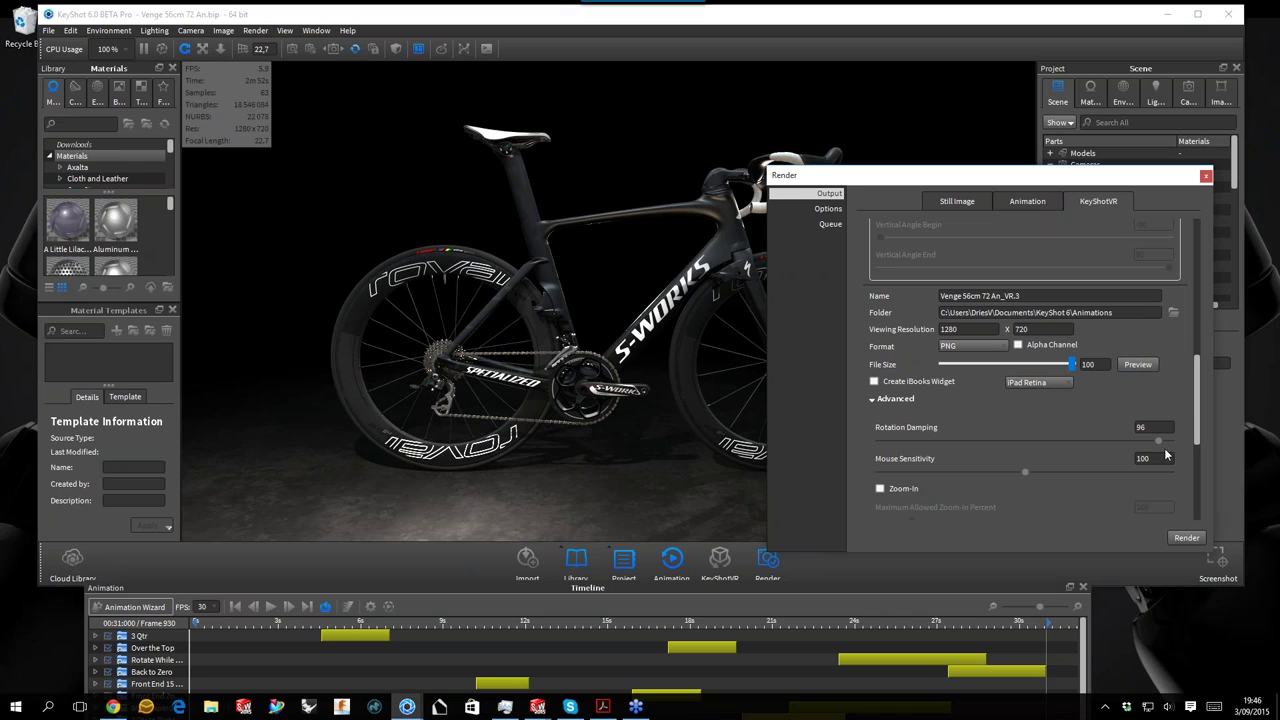
# Close the render settings, pause the real-time rendering and minimize the KeyShot window.
pyautogui.click(1205, 176)
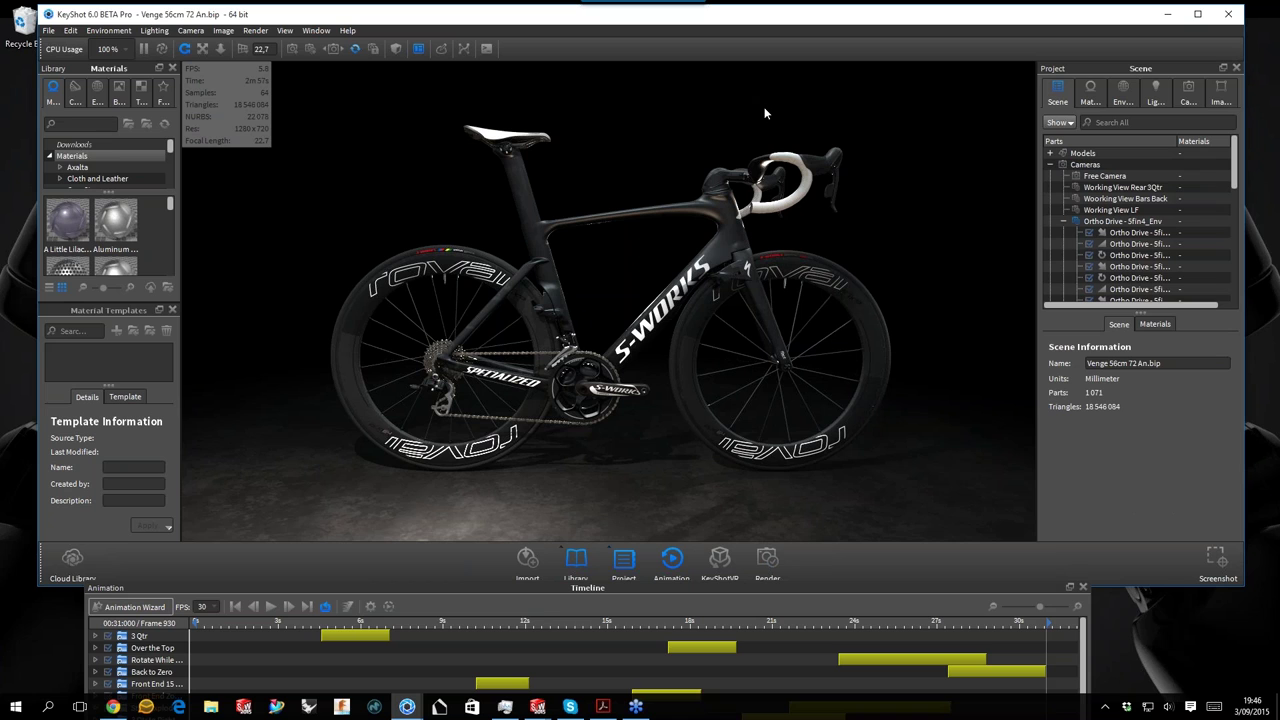
pyautogui.press('p')
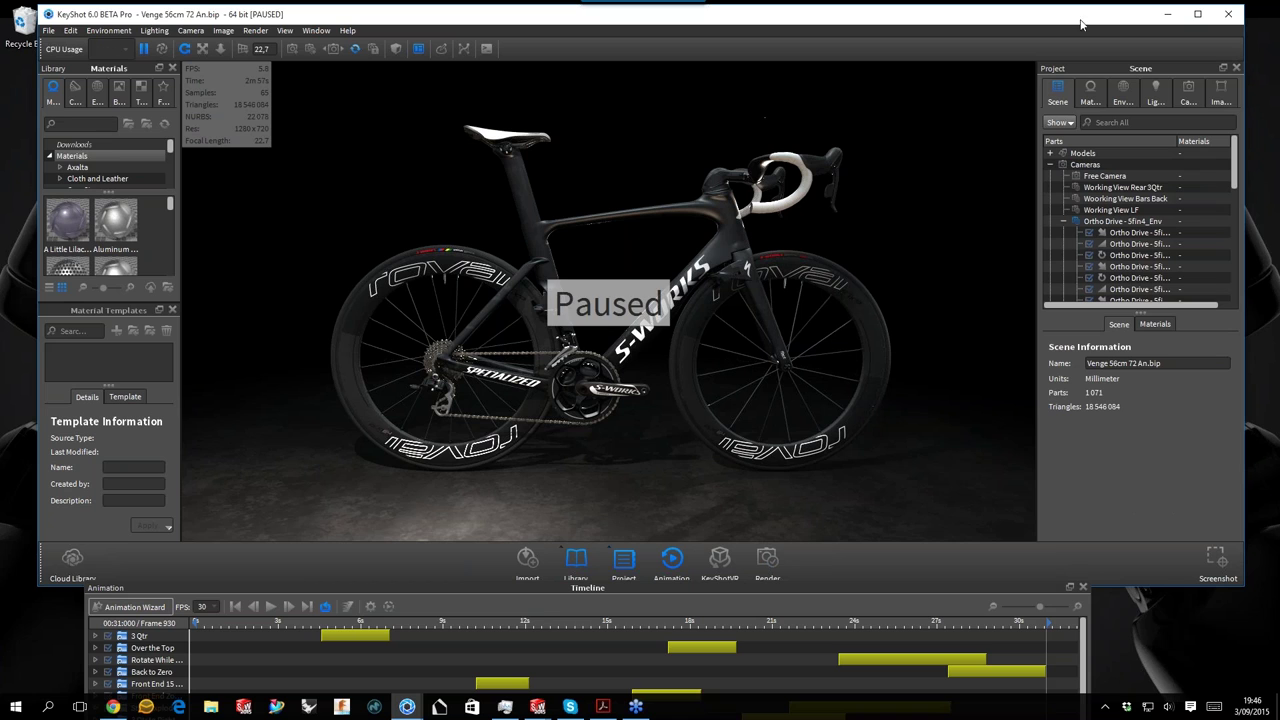
pyautogui.click(1166, 14)
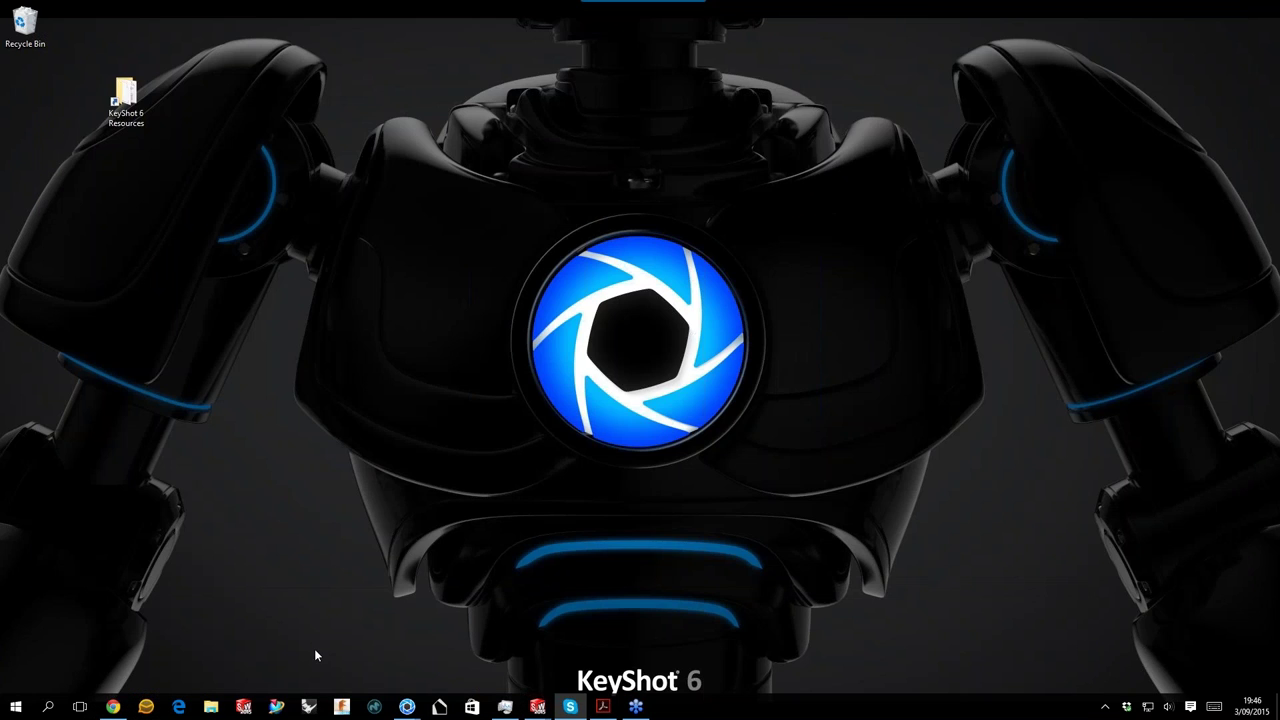
# Switch to File Explorer and open Documents > Webinars > 2015-09 > KeyShotVR > DRAFT > V1_Venge 56cm 01_VR.21.
pyautogui.click(211, 706)
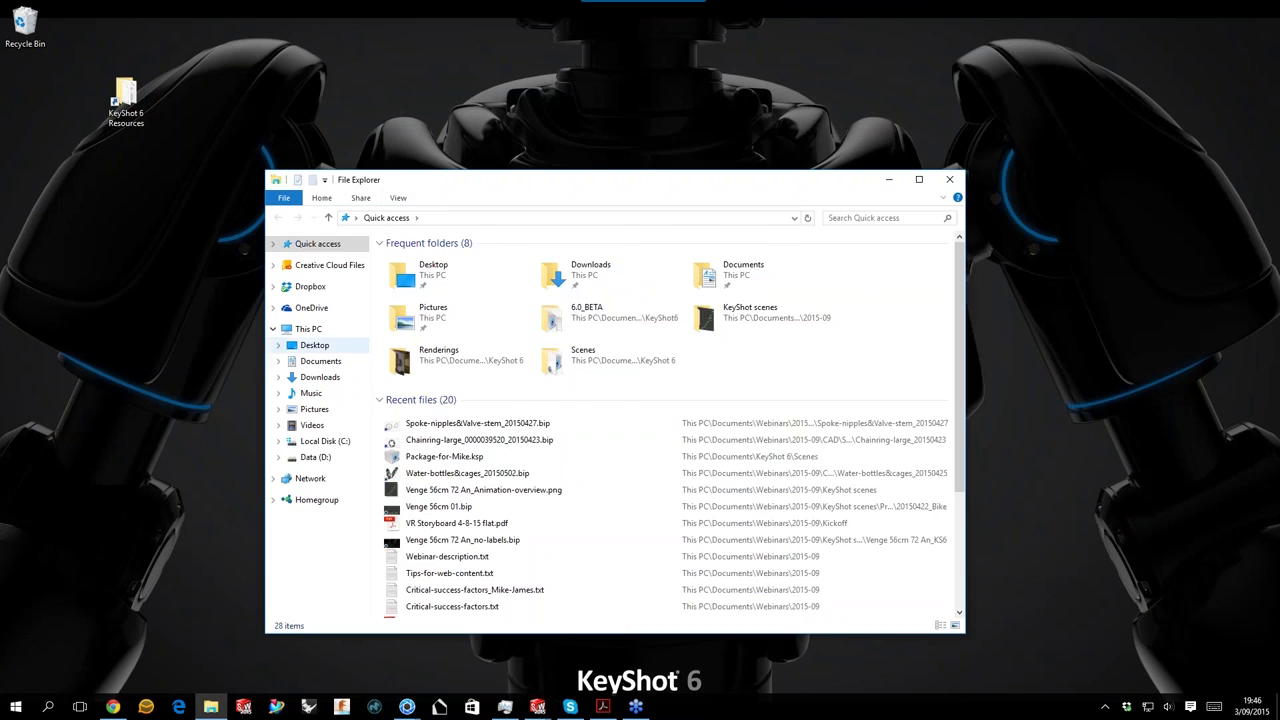
pyautogui.click(320, 361)
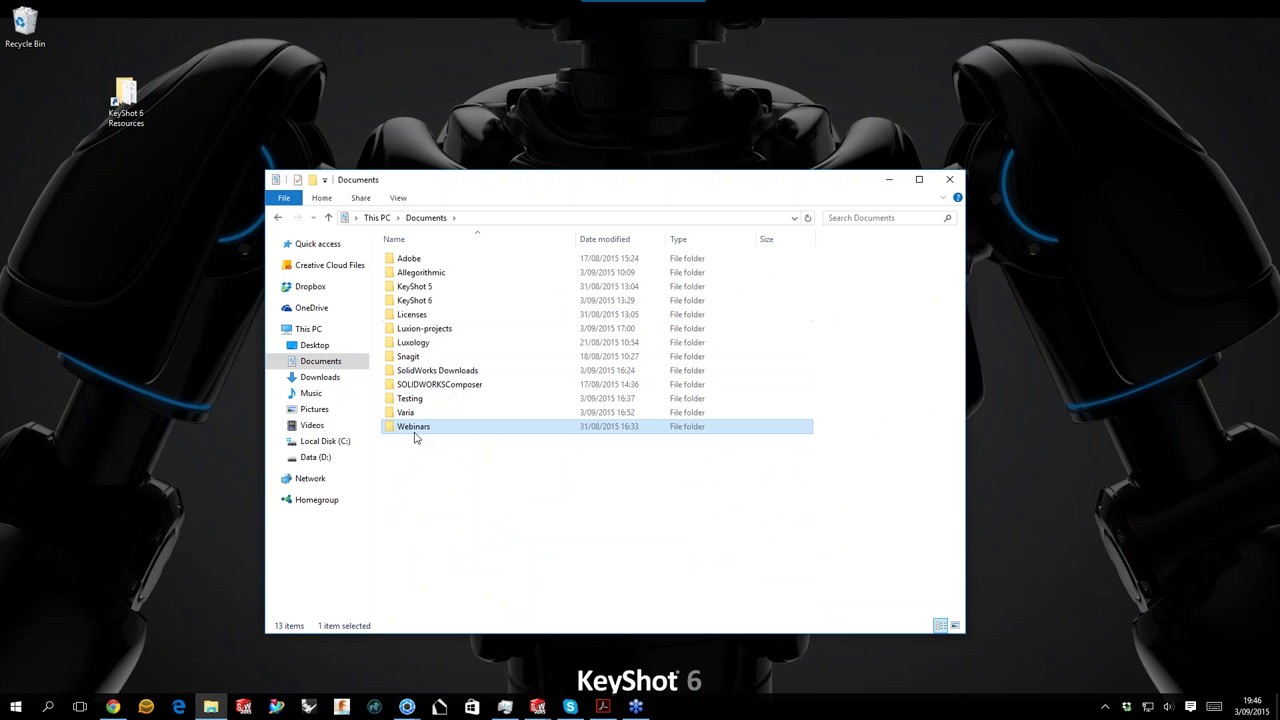
pyautogui.doubleClick(418, 426)
pyautogui.doubleClick(411, 260)
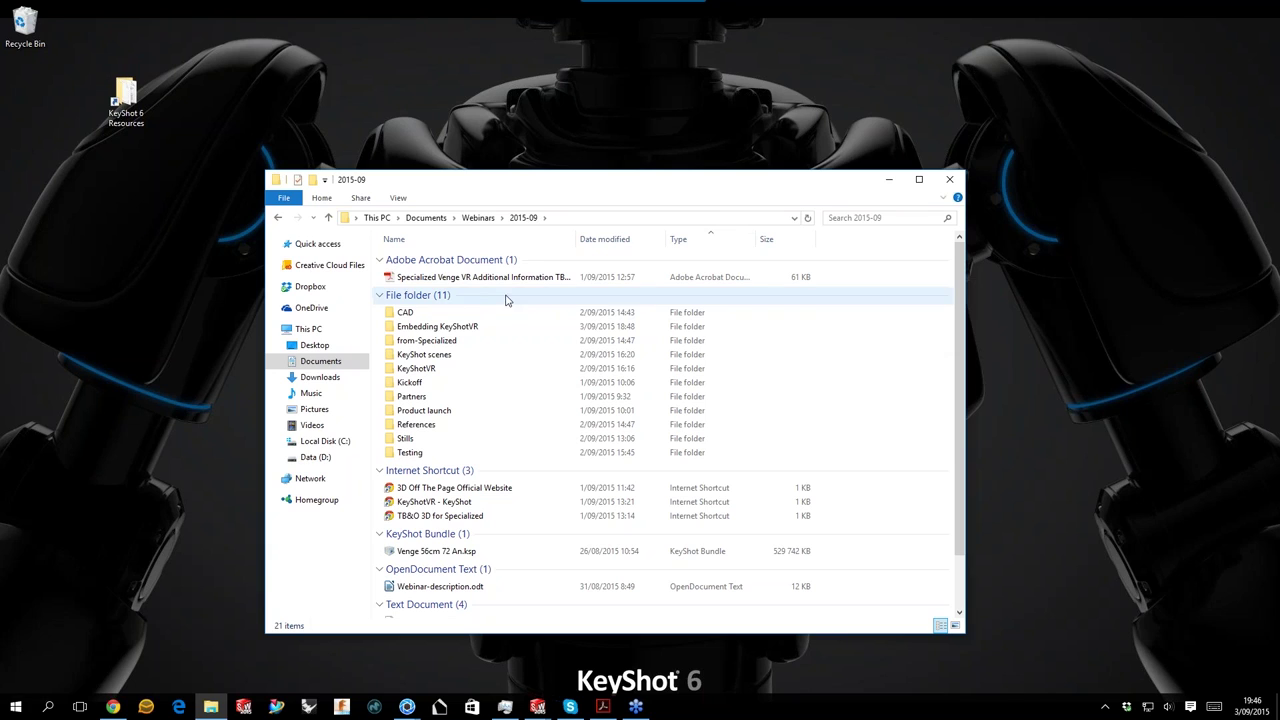
pyautogui.doubleClick(414, 369)
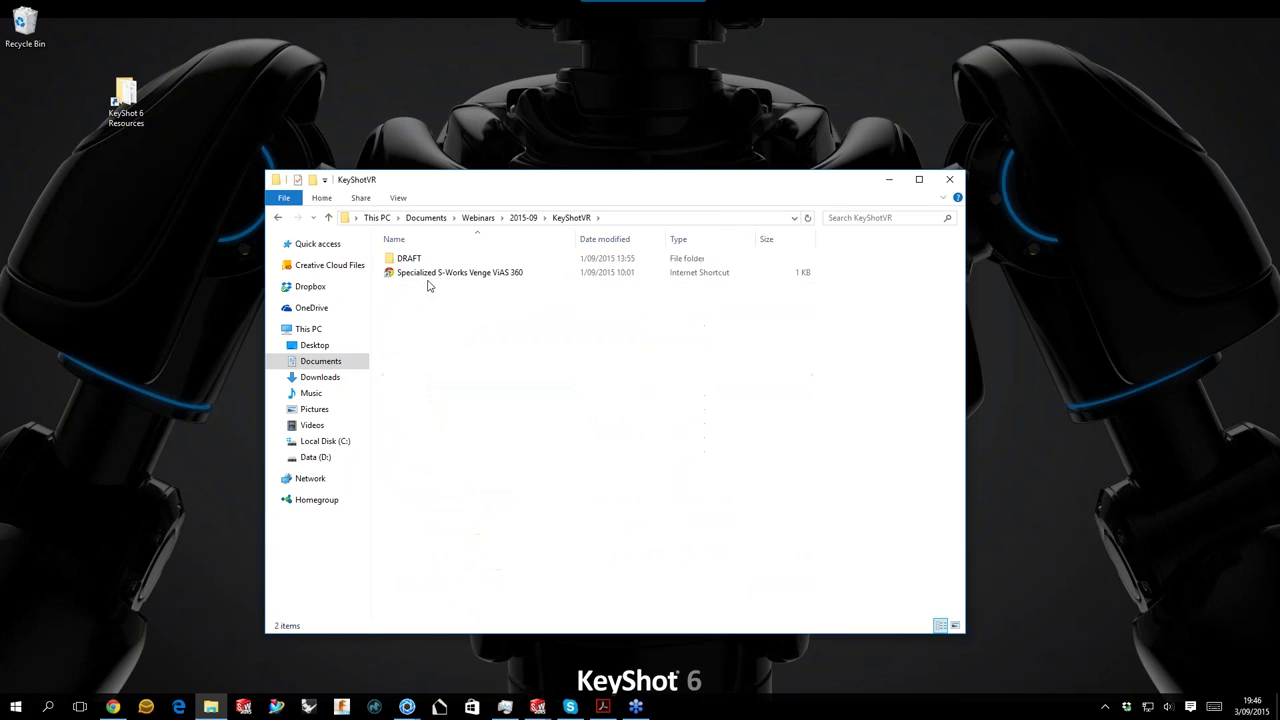
pyautogui.doubleClick(415, 259)
pyautogui.click(421, 260)
pyautogui.doubleClick(421, 260)
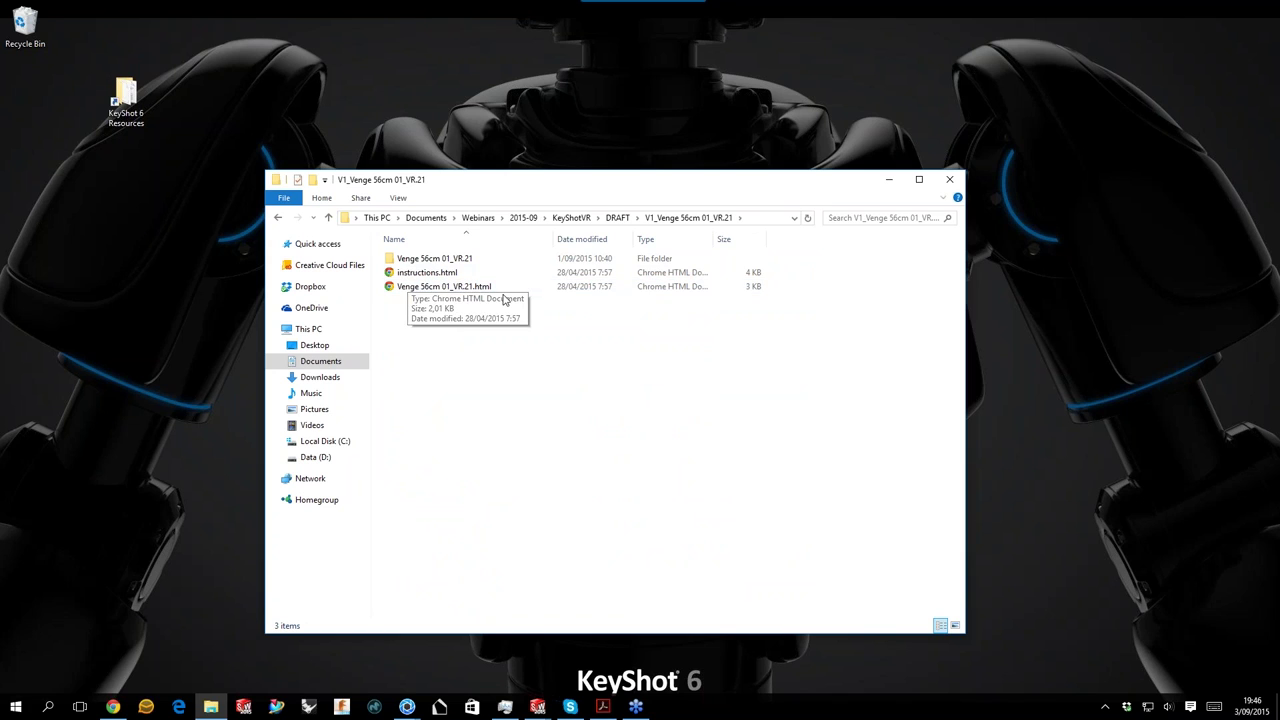
# Look through the Venge 56cm 01_VR.21 image folder and its files subfolder, and return to the V1_Venge 56cm 01_VR.21 folder.
pyautogui.click(440, 262)
pyautogui.doubleClick(440, 262)
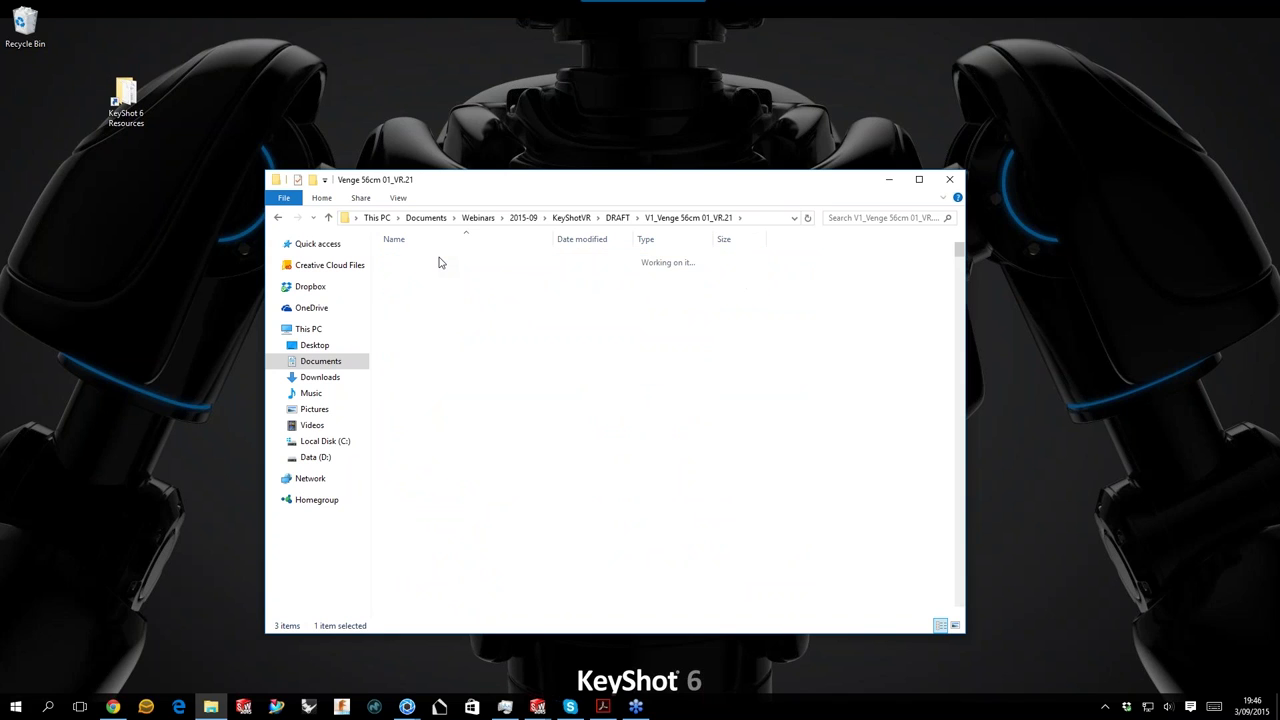
pyautogui.doubleClick(425, 282)
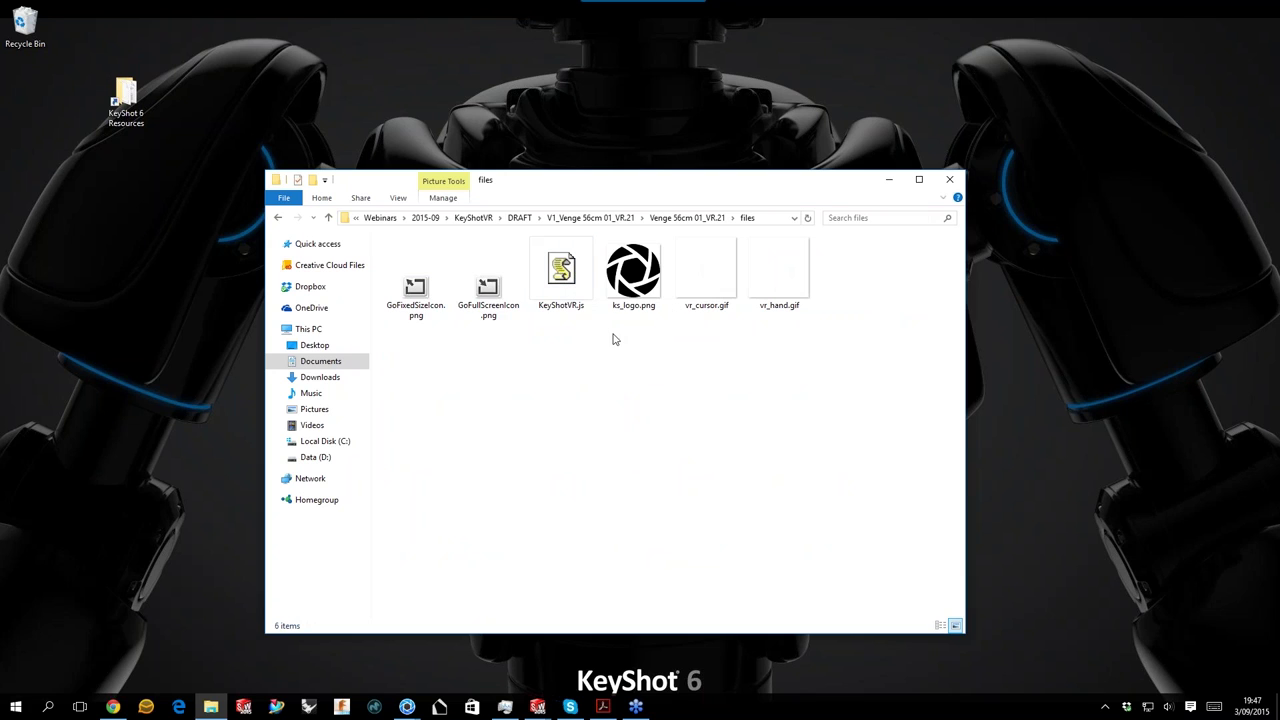
pyautogui.click(687, 217)
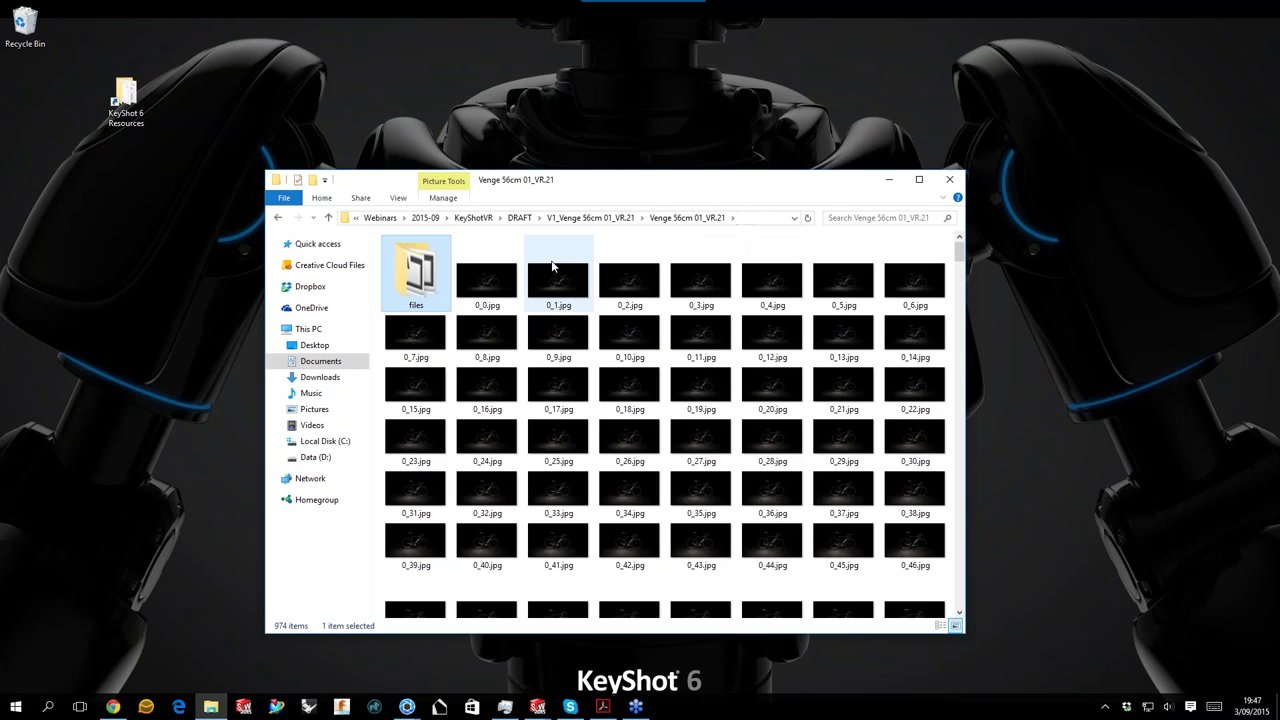
pyautogui.click(622, 218)
# Open Venge 56cm 01_VR.21.html in the browser, rotate the draft bike through its views, and close the page.
pyautogui.click(467, 288)
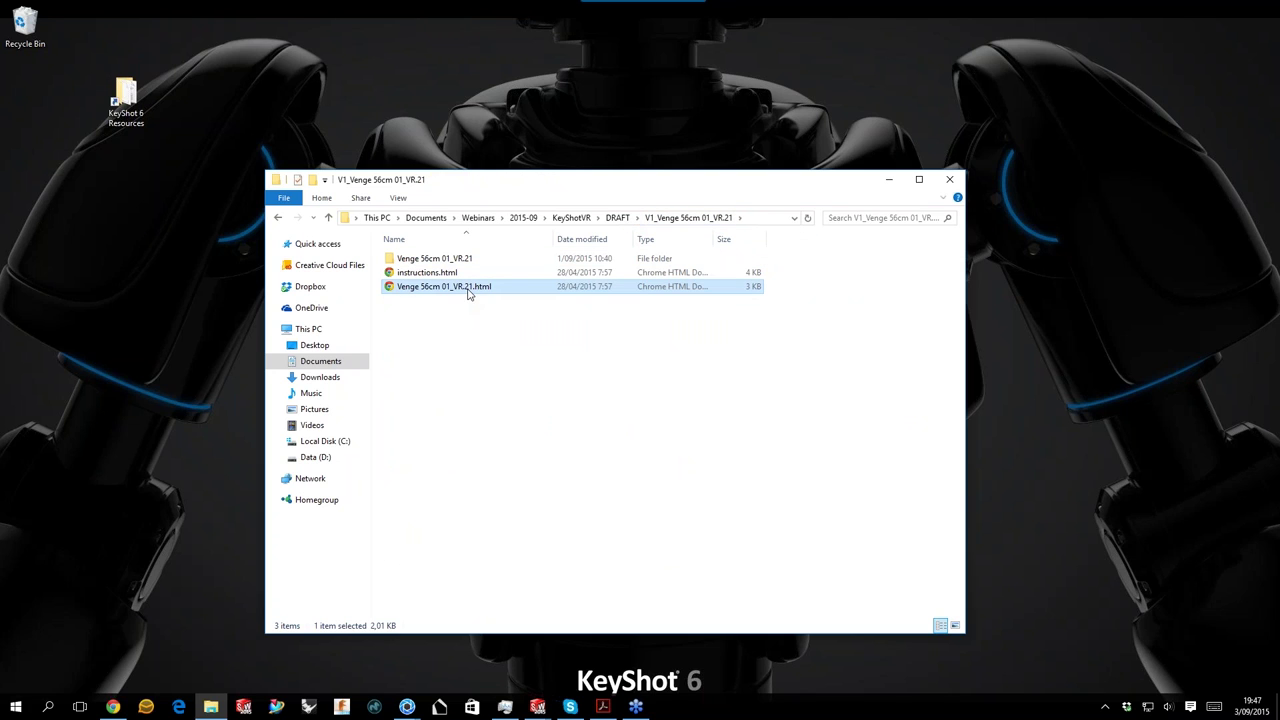
pyautogui.doubleClick(467, 288)
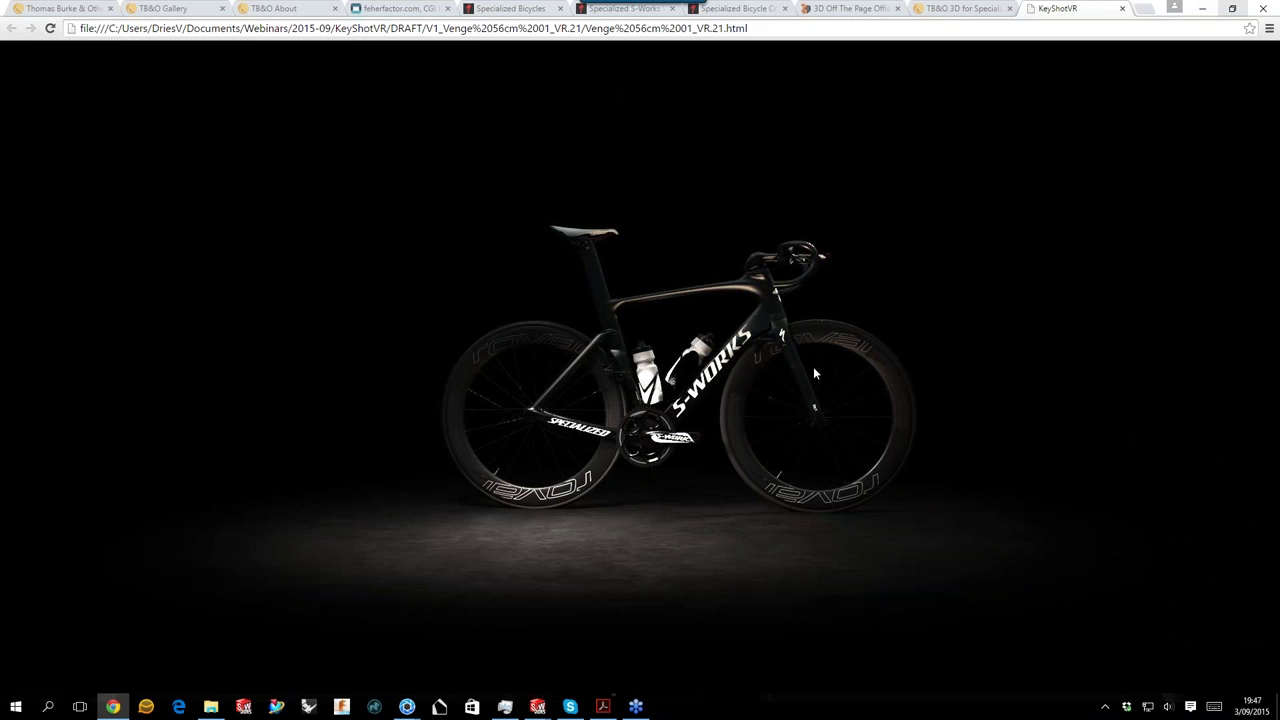
pyautogui.moveTo(813, 363); pyautogui.dragTo(616, 238)
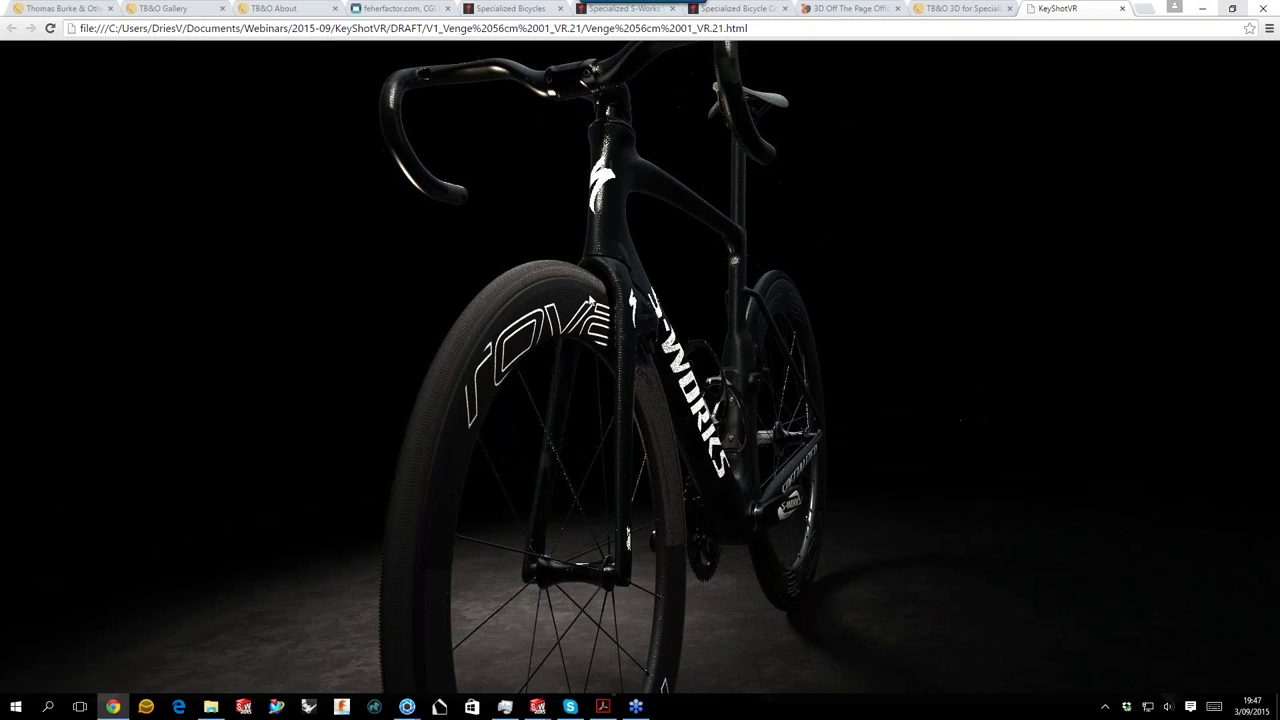
pyautogui.scroll(4, 620, 305)
pyautogui.moveTo(647, 310); pyautogui.dragTo(635, 403)
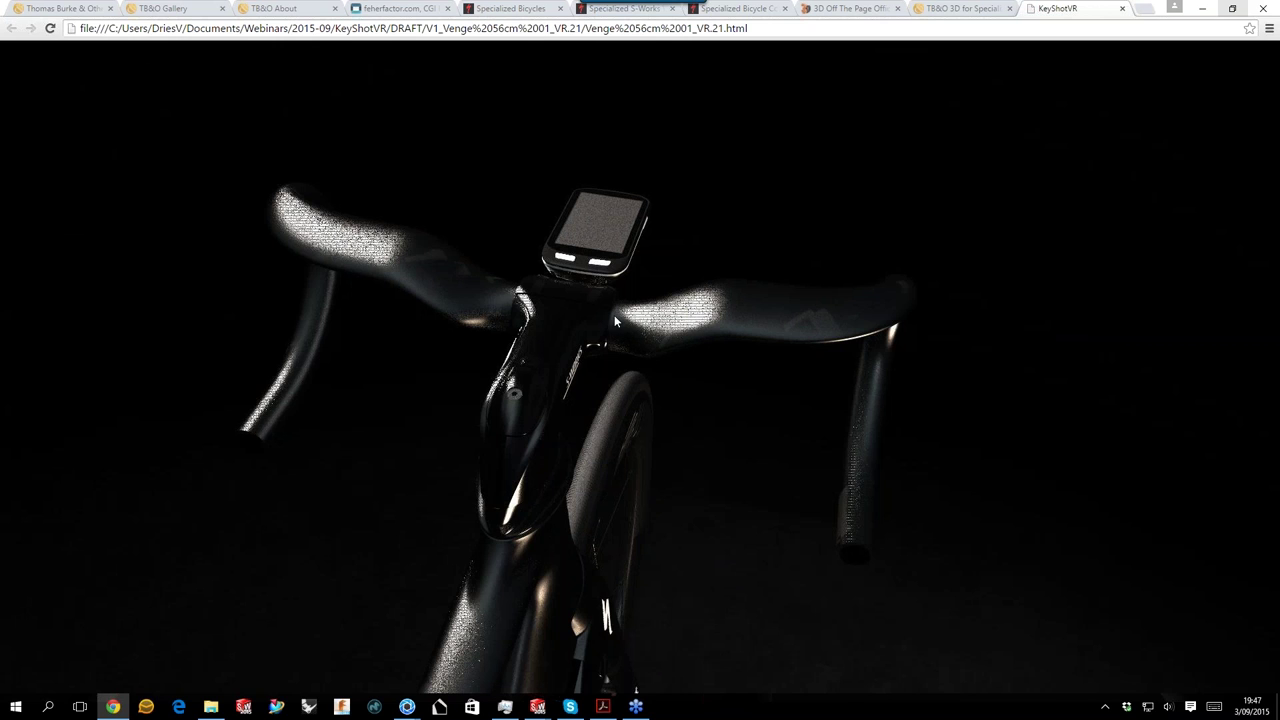
pyautogui.moveTo(621, 319); pyautogui.dragTo(912, 376)
pyautogui.scroll(5, 784, 348)
pyautogui.scroll(-5, 790, 350)
pyautogui.click(1122, 8)
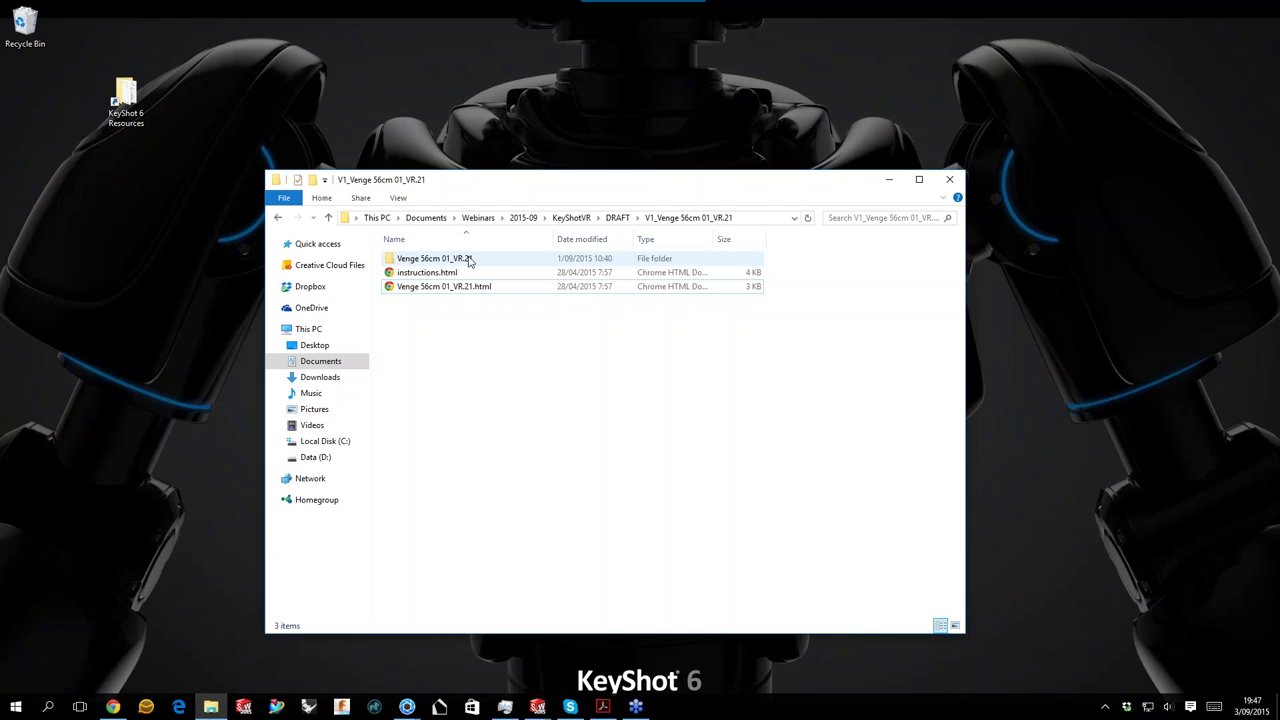
# Open instructions.html from the draft folder, read the website upload and iframe embedding instructions, and close the page.
pyautogui.click(486, 261)
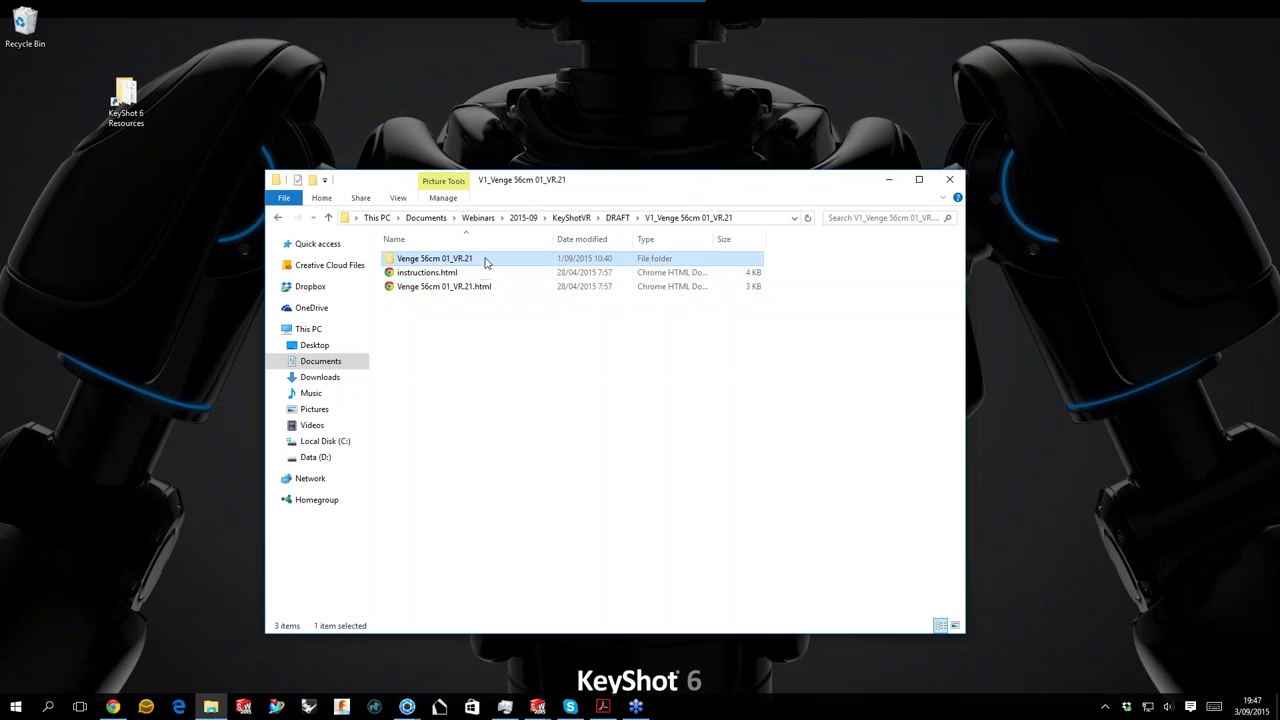
pyautogui.click(455, 273)
pyautogui.click(448, 318)
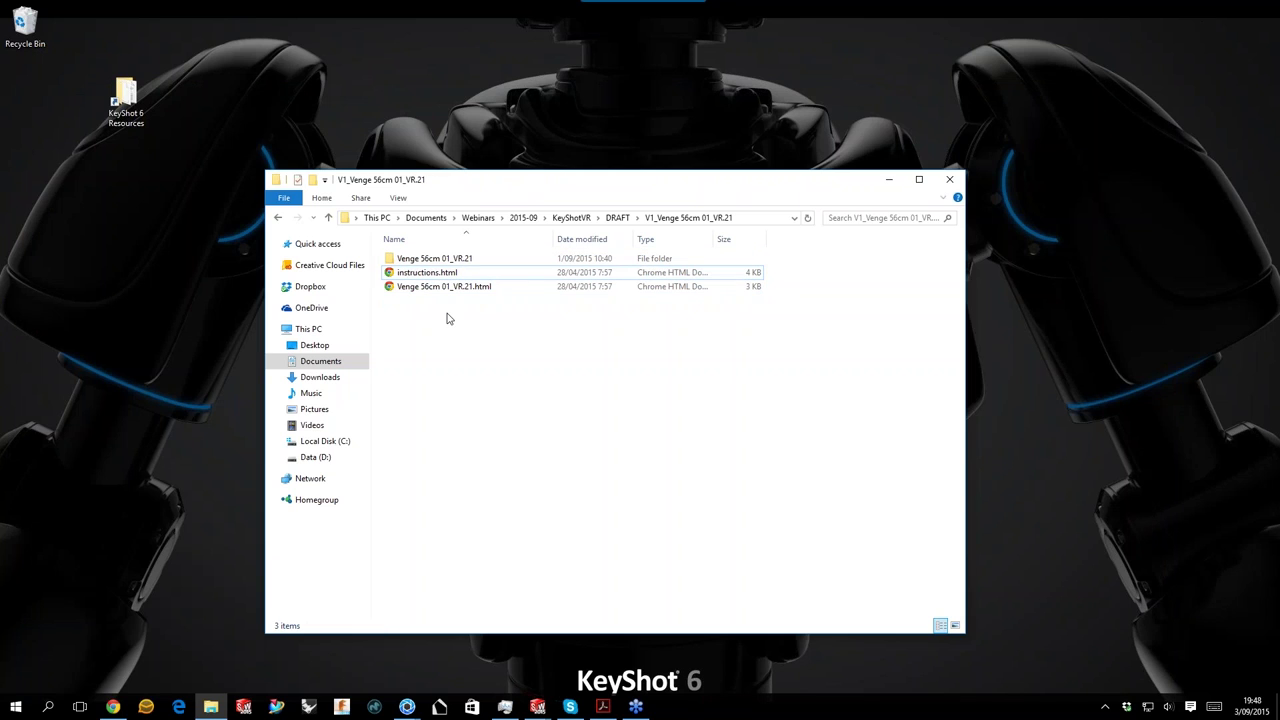
pyautogui.click(411, 278)
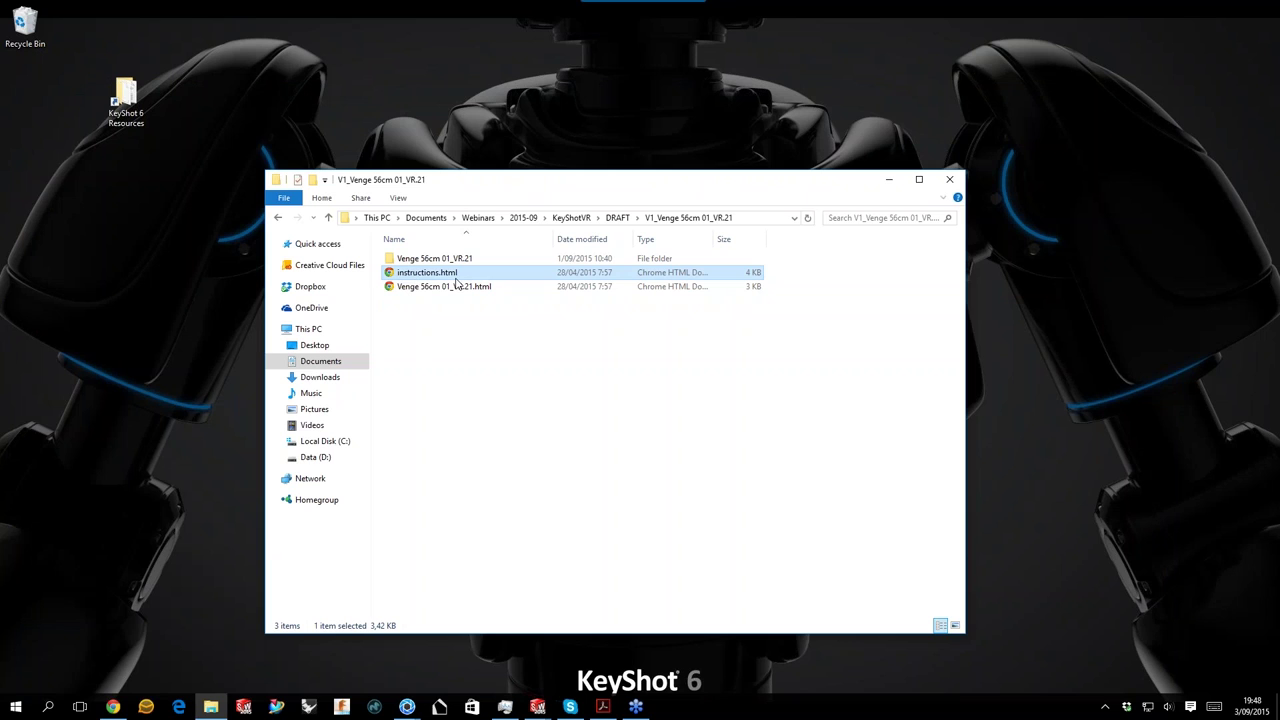
pyautogui.doubleClick(455, 276)
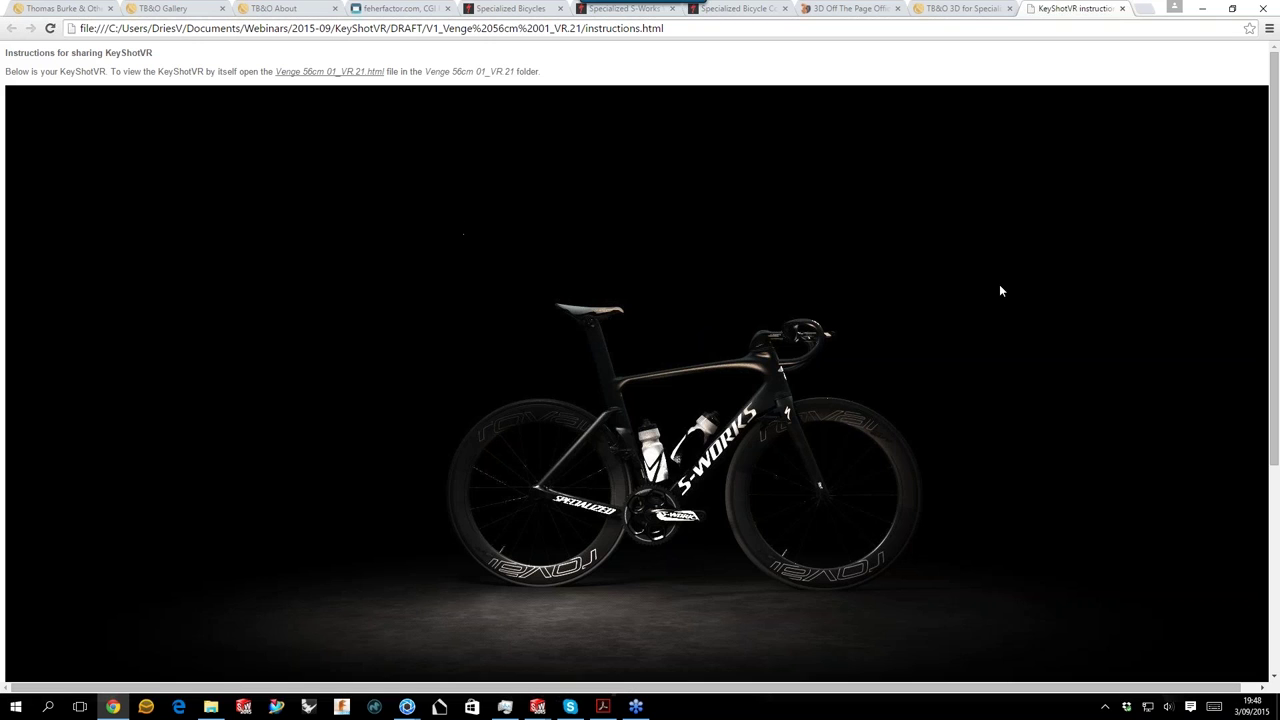
pyautogui.moveTo(1277, 117); pyautogui.dragTo(1277, 346)
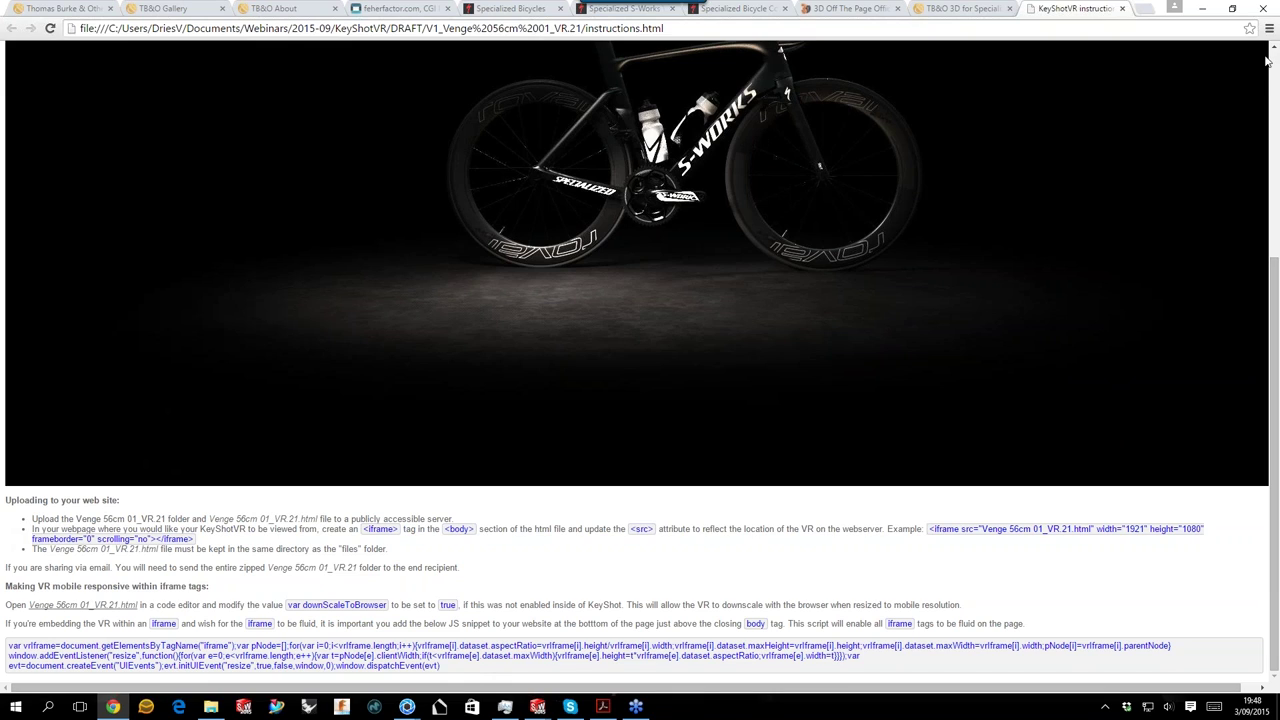
pyautogui.click(1123, 9)
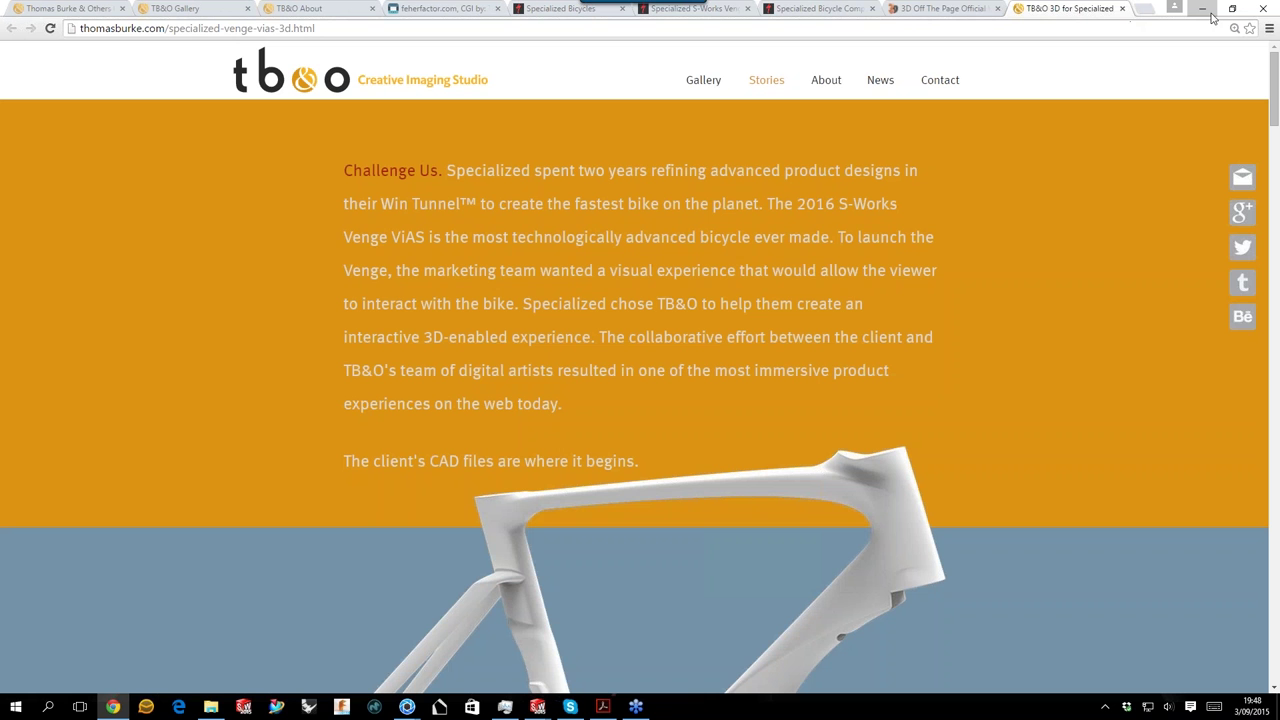
# Minimize the browser and go back up through the DRAFT folder to the KeyShotVR folder.
pyautogui.click(1205, 10)
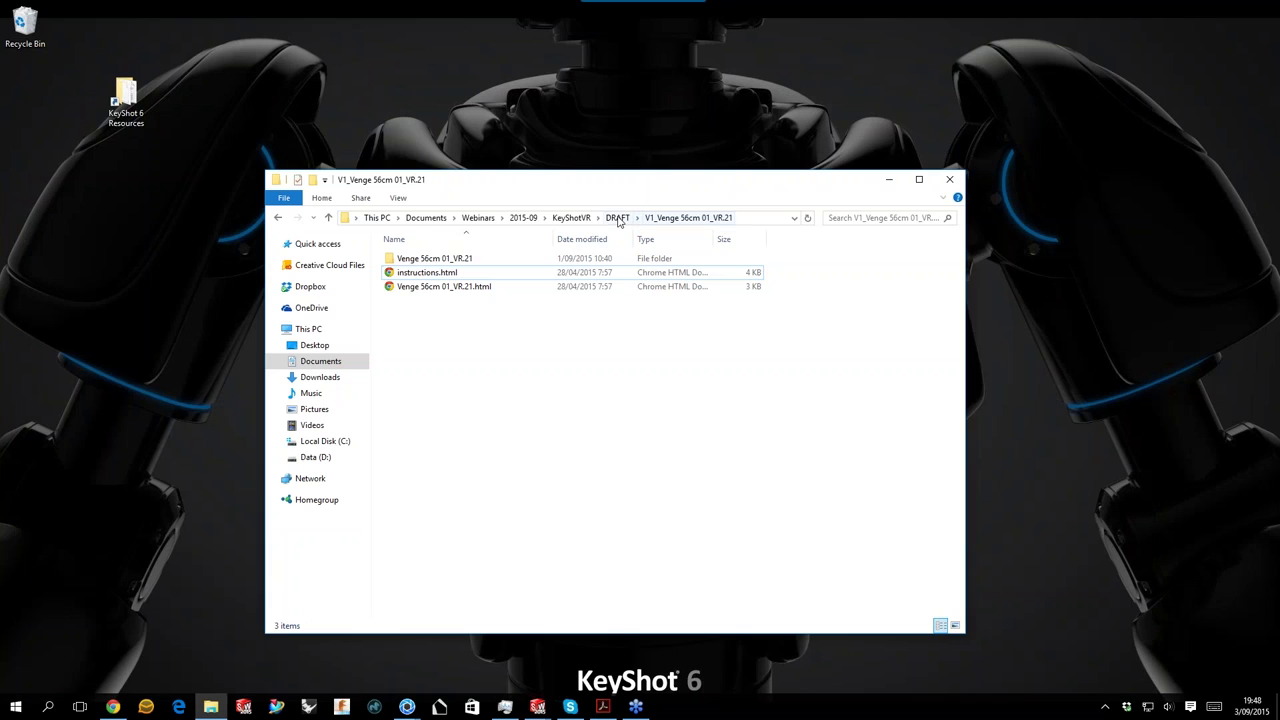
pyautogui.click(615, 218)
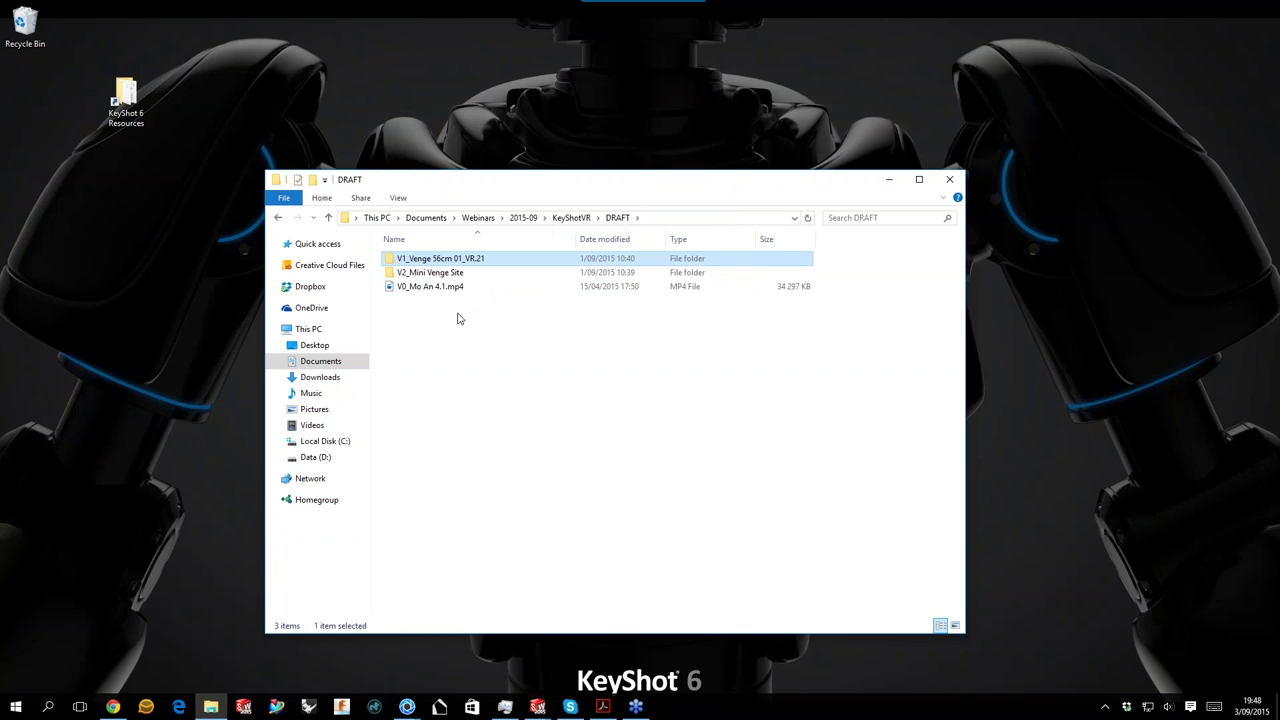
pyautogui.click(460, 312)
pyautogui.click(572, 218)
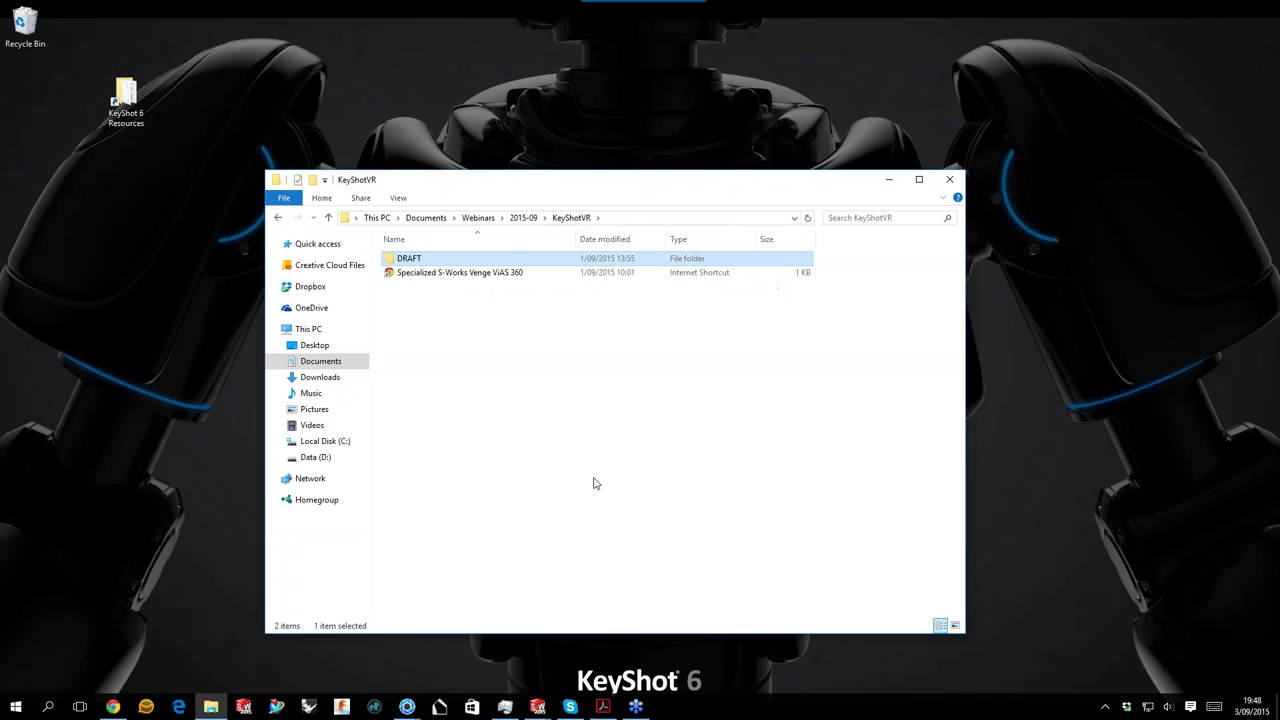
# Switch to Chrome, show the Specialized S-Works Venge 360 page, and resize its un-maximized window to be wider and taller.
pyautogui.click(113, 707)
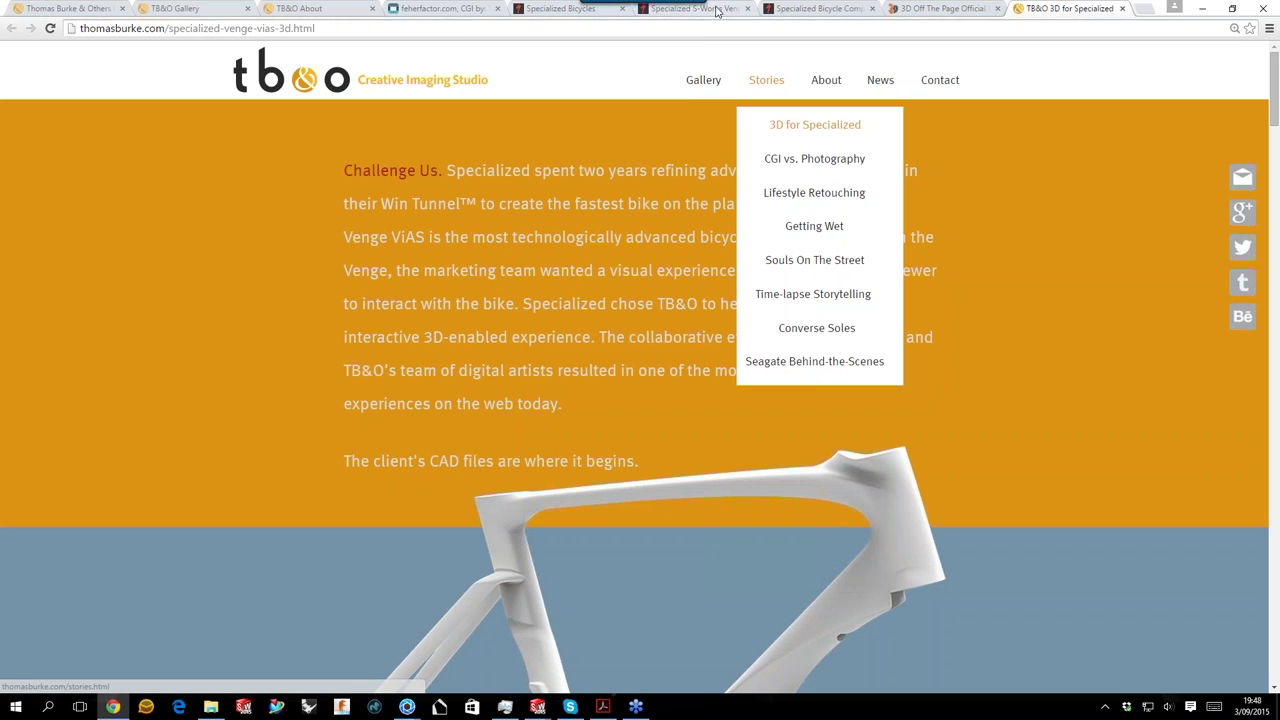
pyautogui.click(716, 12)
pyautogui.moveTo(1160, 9); pyautogui.dragTo(518, 79)
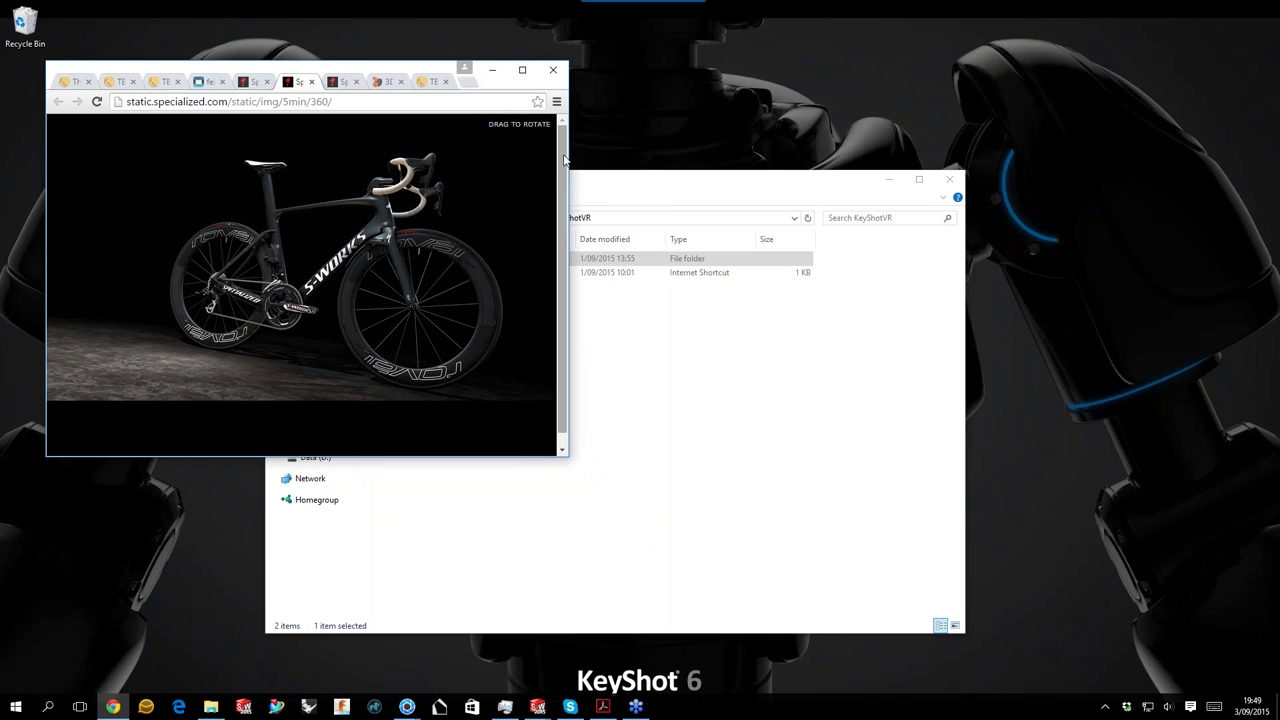
pyautogui.moveTo(568, 158); pyautogui.dragTo(655, 158)
pyautogui.moveTo(617, 458); pyautogui.dragTo(588, 701)
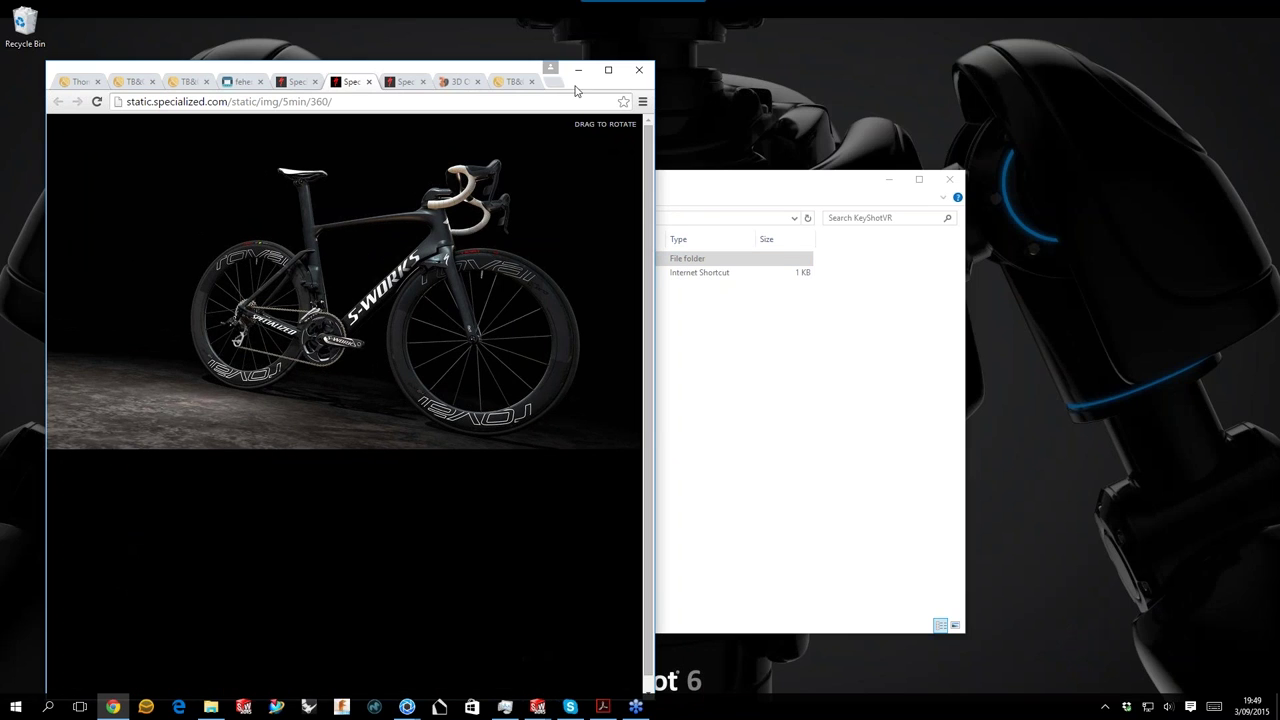
# Resize the browser window narrower and wider to show the 360 bike page scaling responsively, and minimize the browser.
pyautogui.moveTo(586, 80); pyautogui.dragTo(568, 51)
pyautogui.moveTo(639, 117)
pyautogui.mouseDown()
pyautogui.moveTo(624, 114)
pyautogui.moveTo(640, 114)
pyautogui.mouseUp()
pyautogui.moveTo(434, 249); pyautogui.dragTo(955, 323)
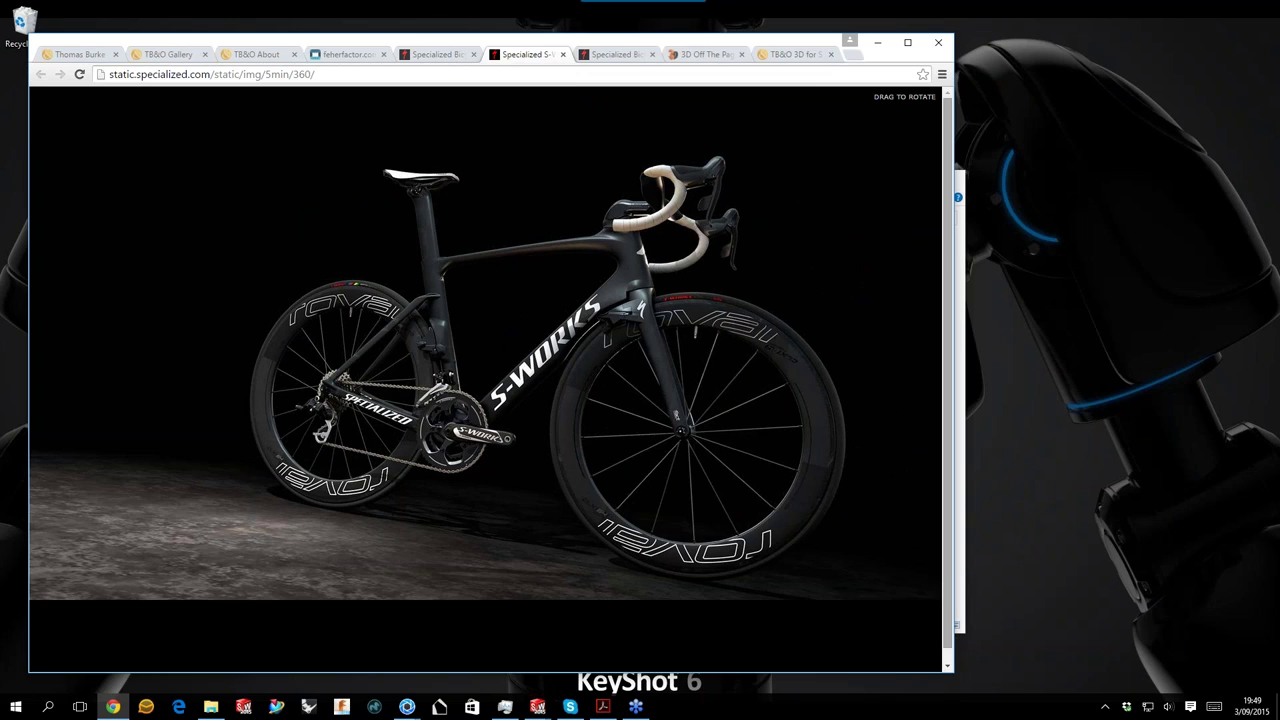
pyautogui.moveTo(953, 184); pyautogui.dragTo(842, 201)
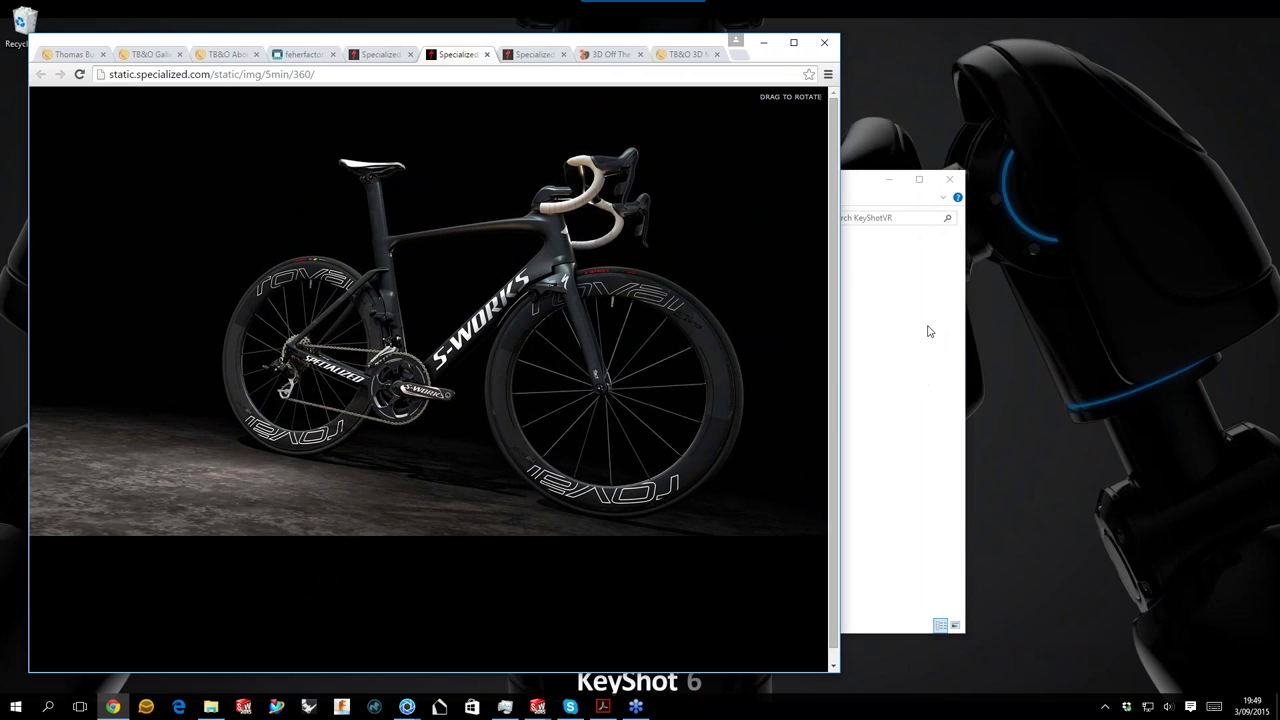
pyautogui.moveTo(841, 264); pyautogui.dragTo(999, 318)
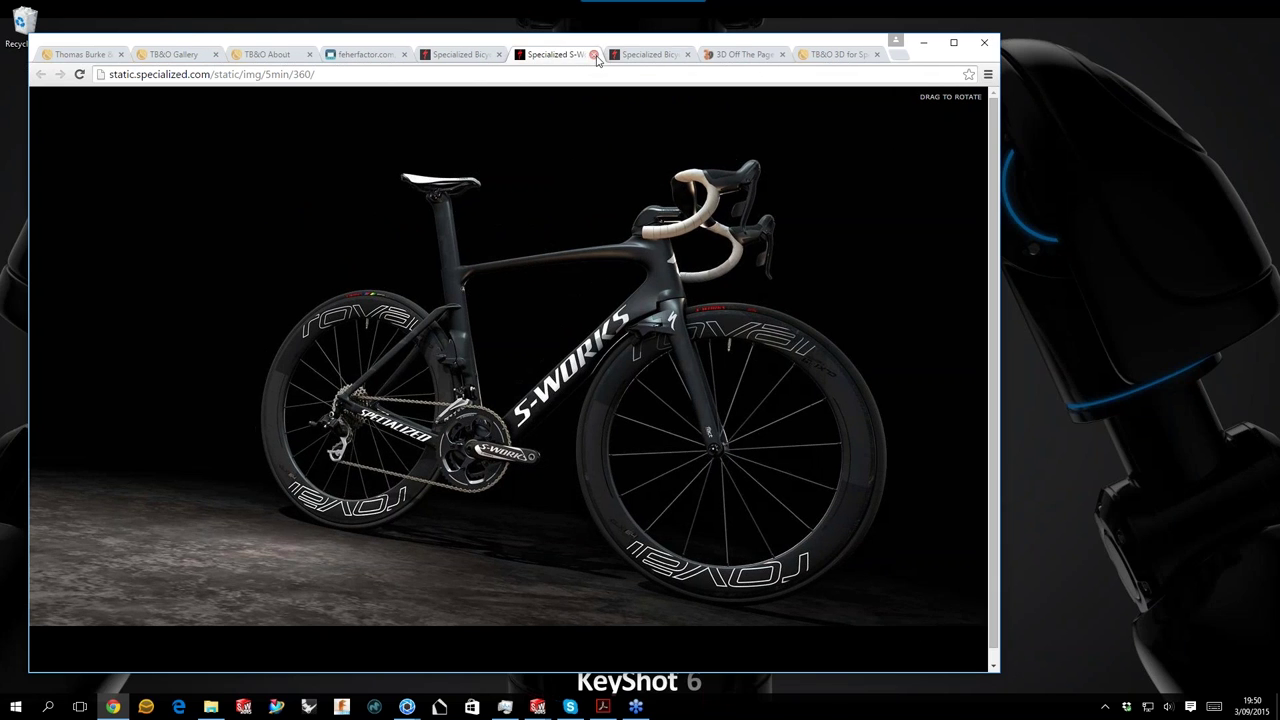
pyautogui.click(840, 55)
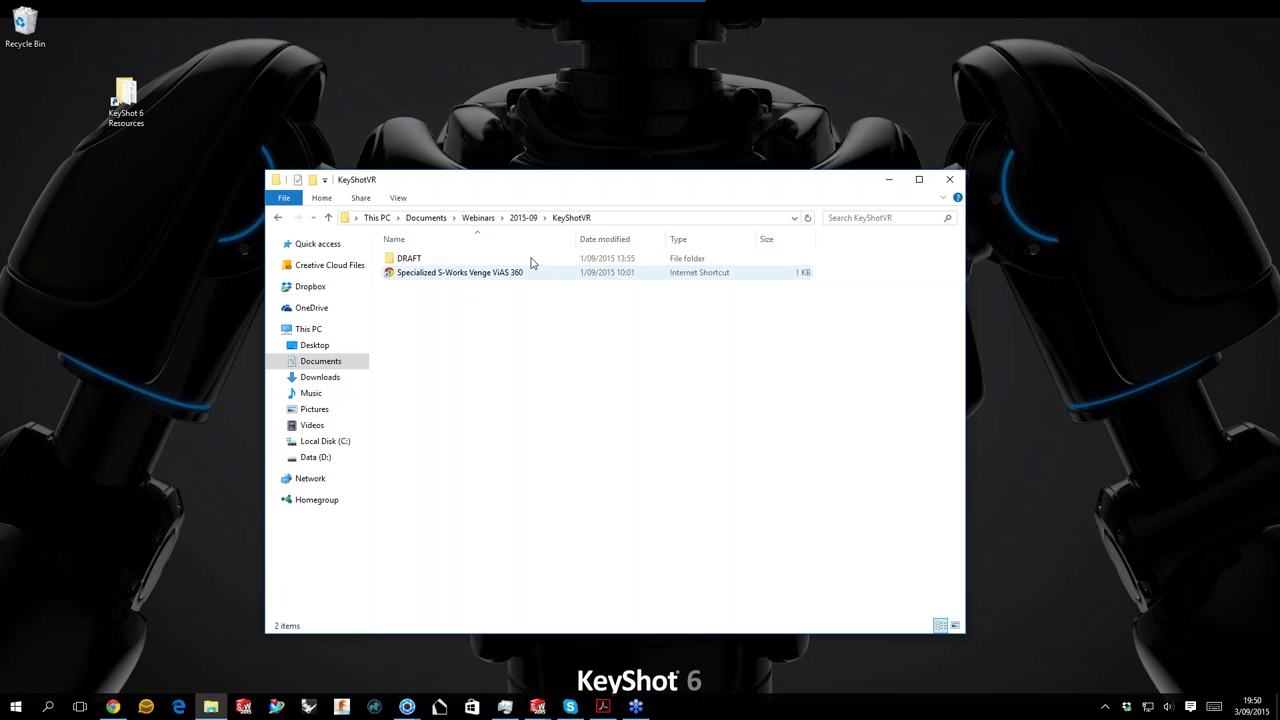
# Go up to the 2015-09 folder, switch to the Venge 56cm 72 An.bip scene in KeyShot, and place the timeline below its main window.
pyautogui.click(523, 217)
pyautogui.click(935, 395)
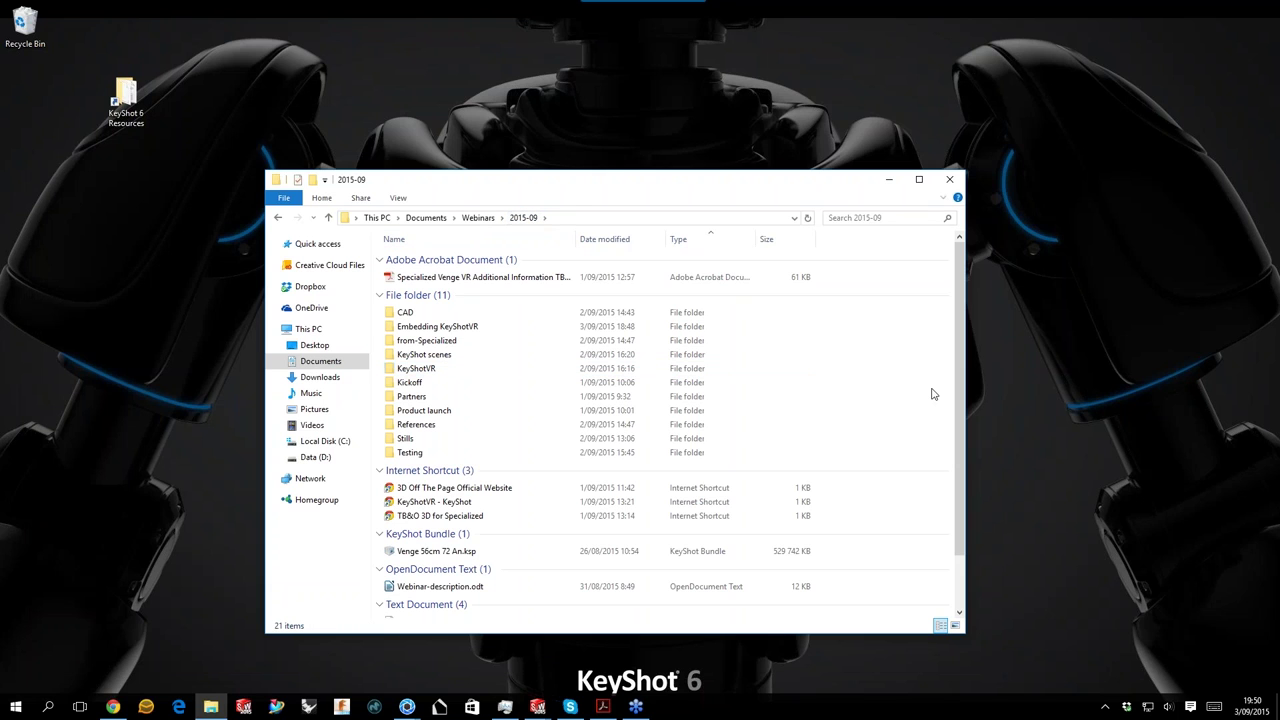
pyautogui.click(407, 706)
pyautogui.moveTo(449, 663)
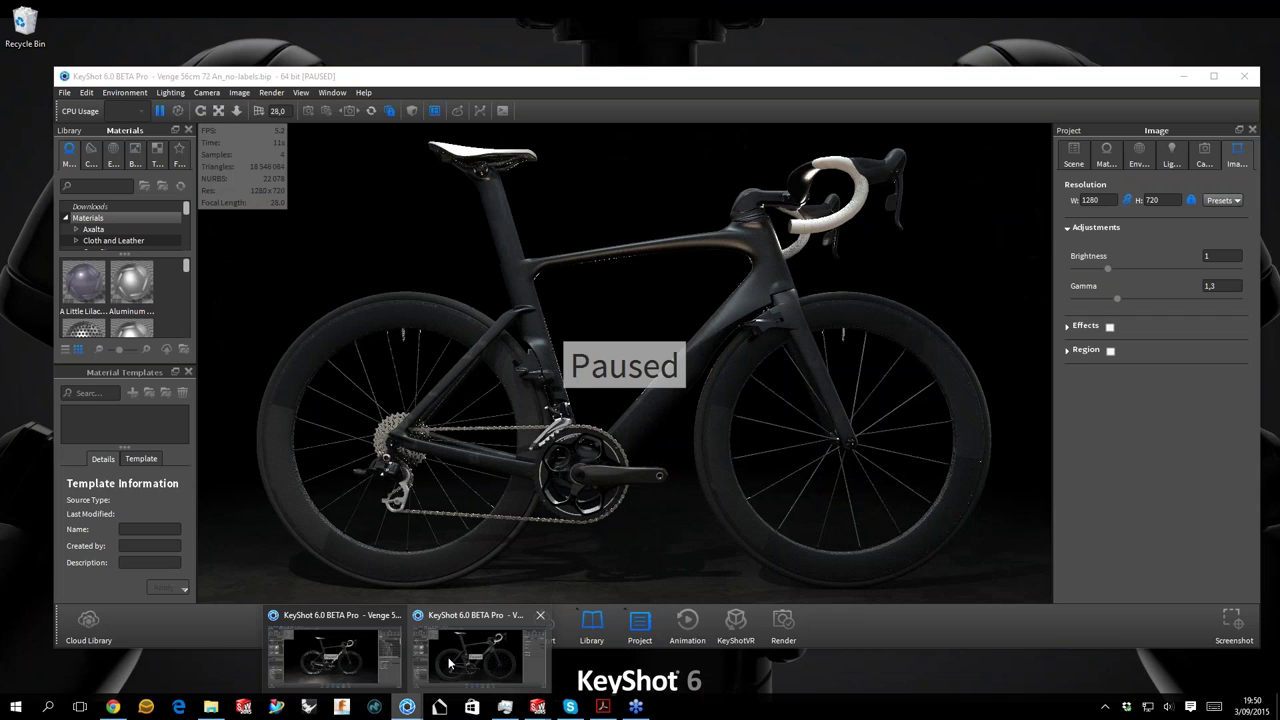
pyautogui.click(335, 657)
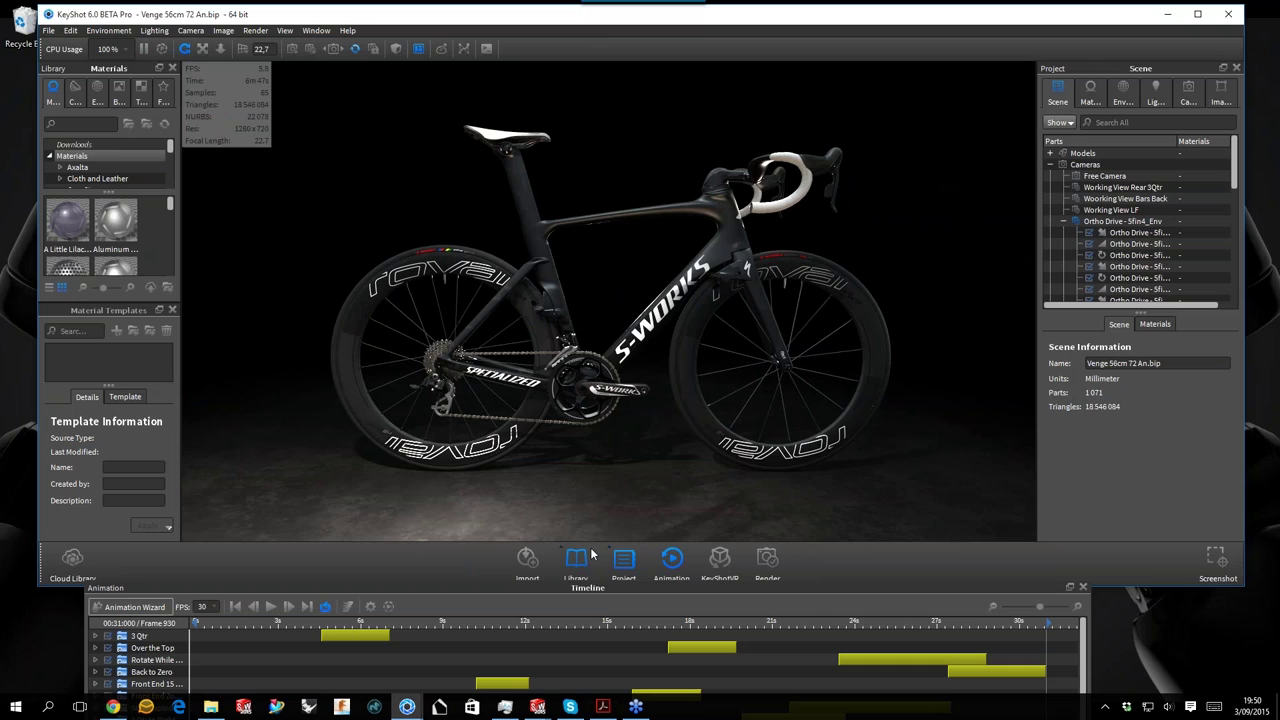
pyautogui.moveTo(407, 588); pyautogui.dragTo(410, 571)
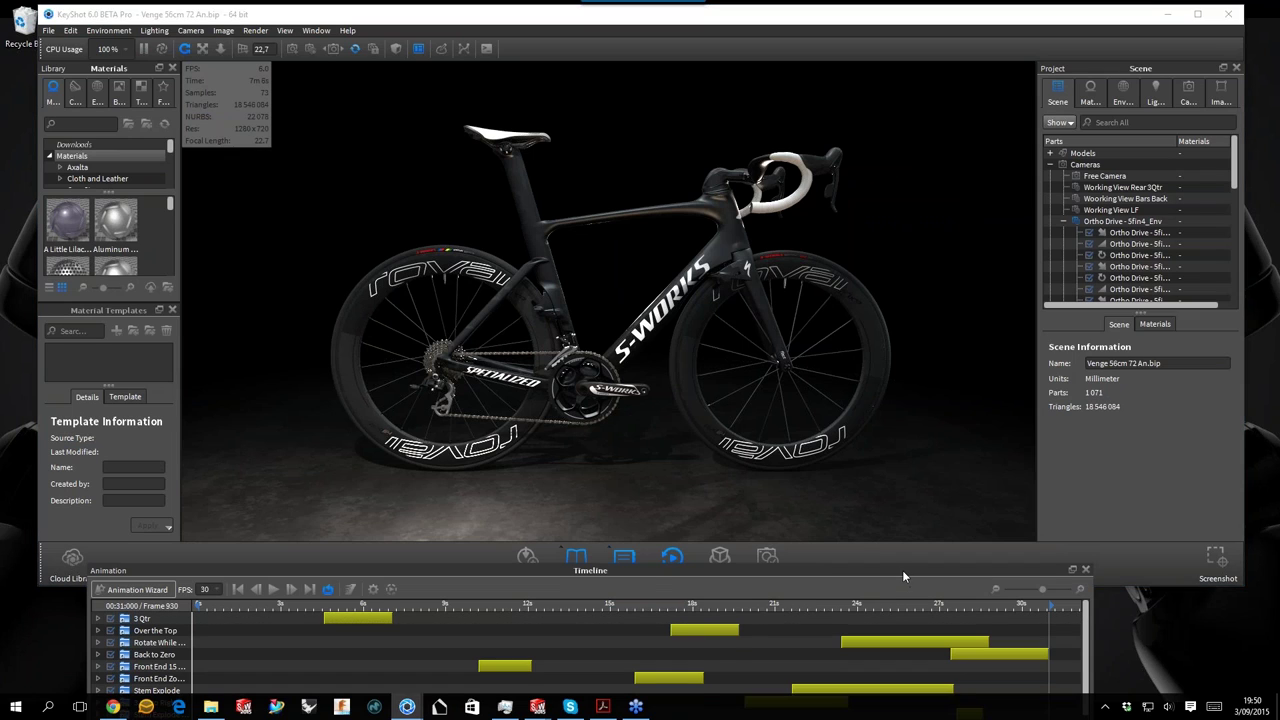
pyautogui.moveTo(902, 570); pyautogui.dragTo(902, 596)
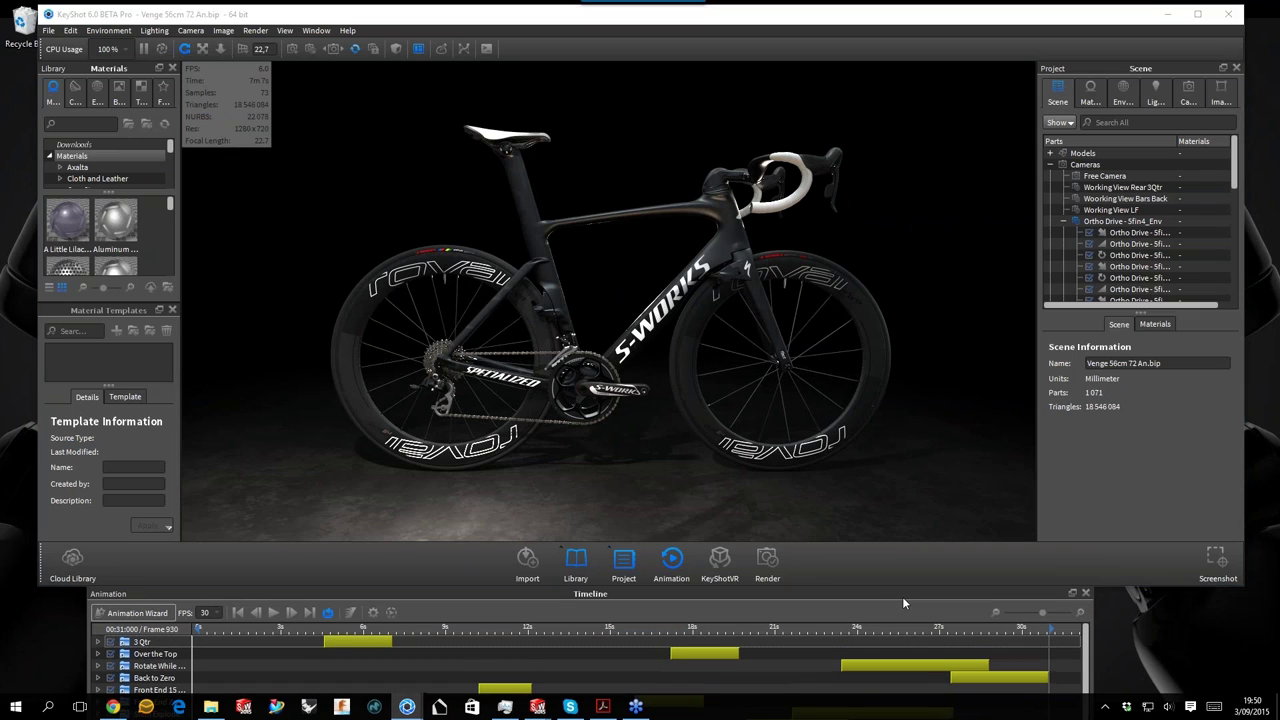
# Open the Render dialog and review the KeyShotVR output settings and the render quality options.
pyautogui.click(766, 560)
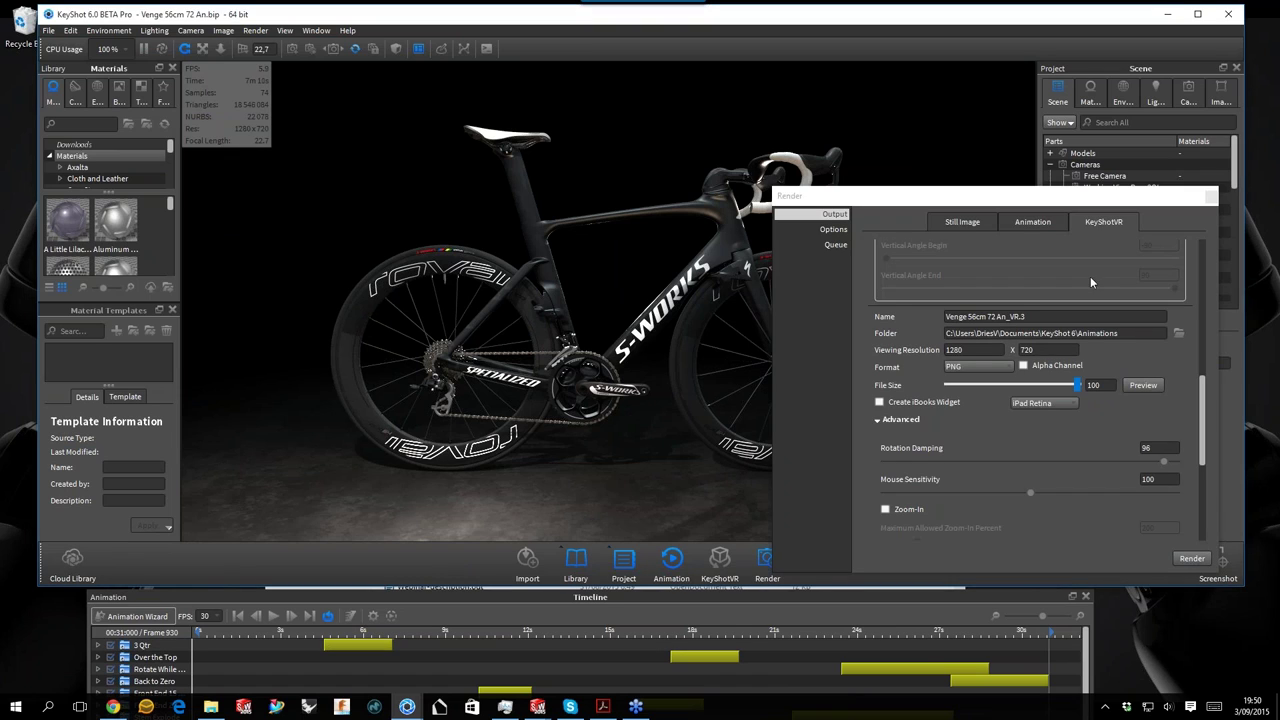
pyautogui.moveTo(1201, 414); pyautogui.dragTo(1196, 489)
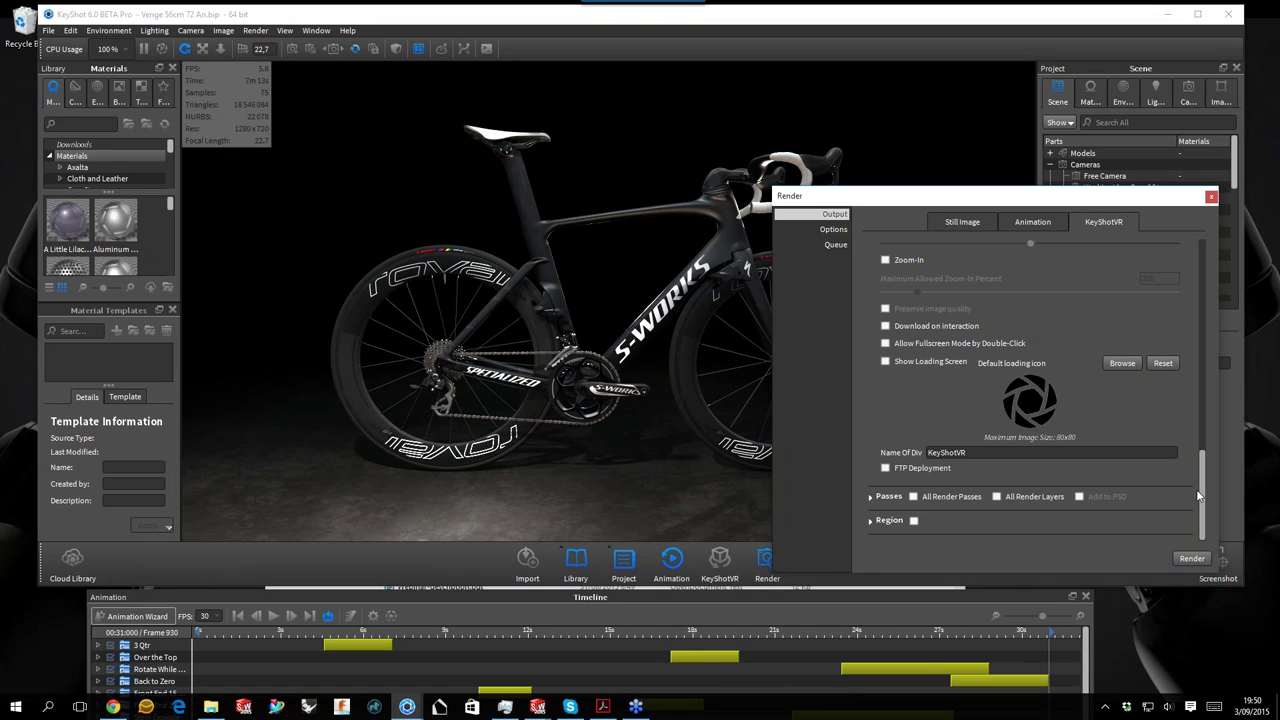
pyautogui.moveTo(1203, 456); pyautogui.dragTo(1212, 247)
pyautogui.click(826, 231)
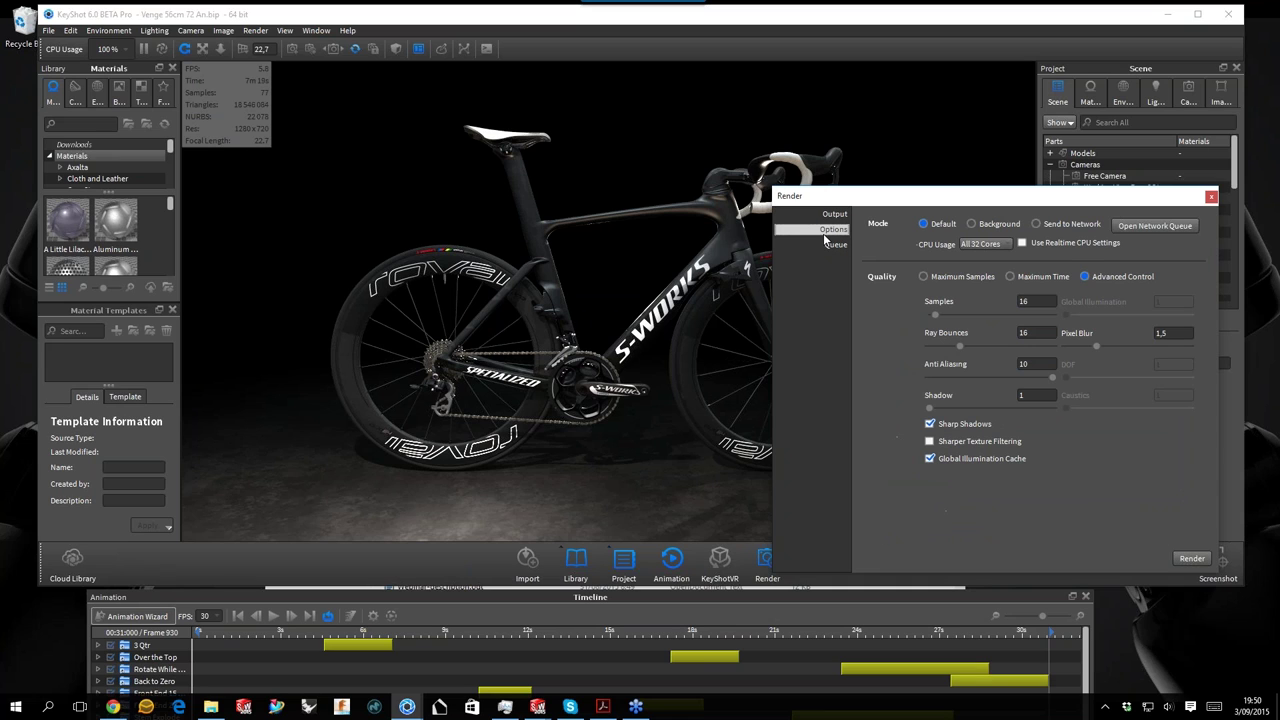
pyautogui.click(828, 214)
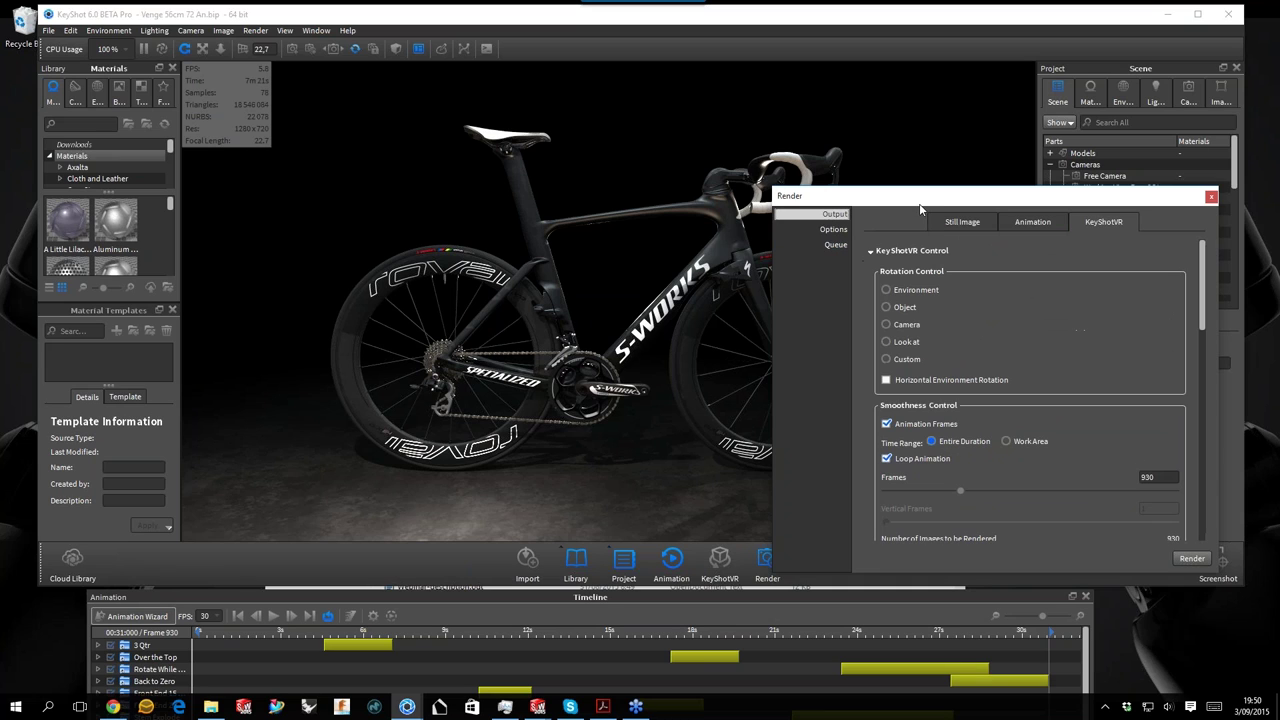
# Check the still image output settings, and review the KeyShotVR file and advanced settings with the KeyShotVR Control section collapsed.
pyautogui.click(955, 221)
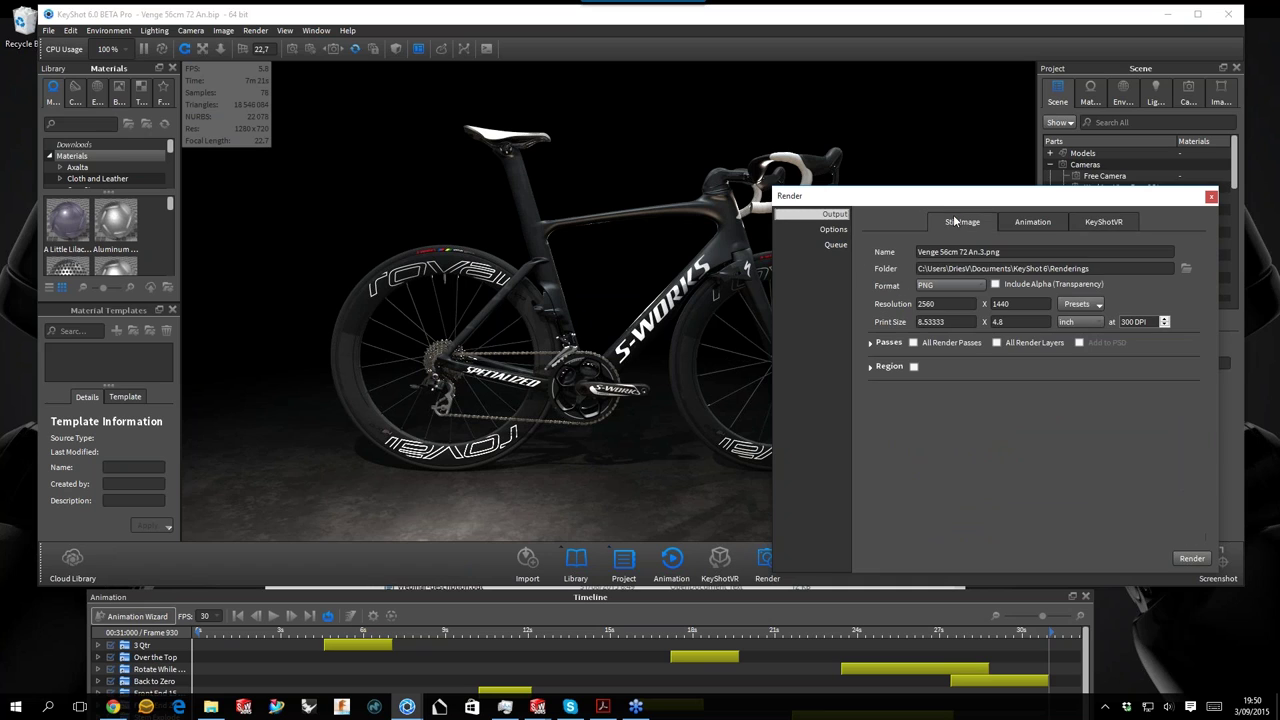
pyautogui.click(1099, 222)
pyautogui.click(876, 251)
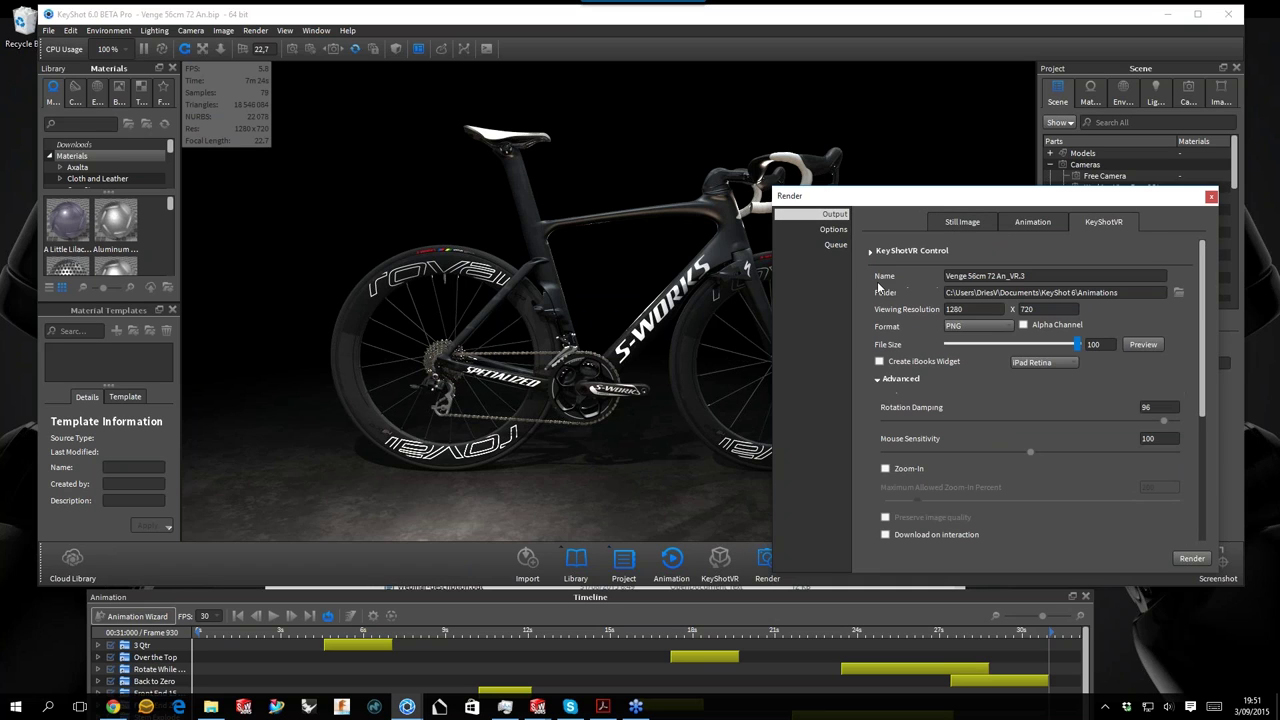
pyautogui.moveTo(1203, 372); pyautogui.dragTo(1190, 517)
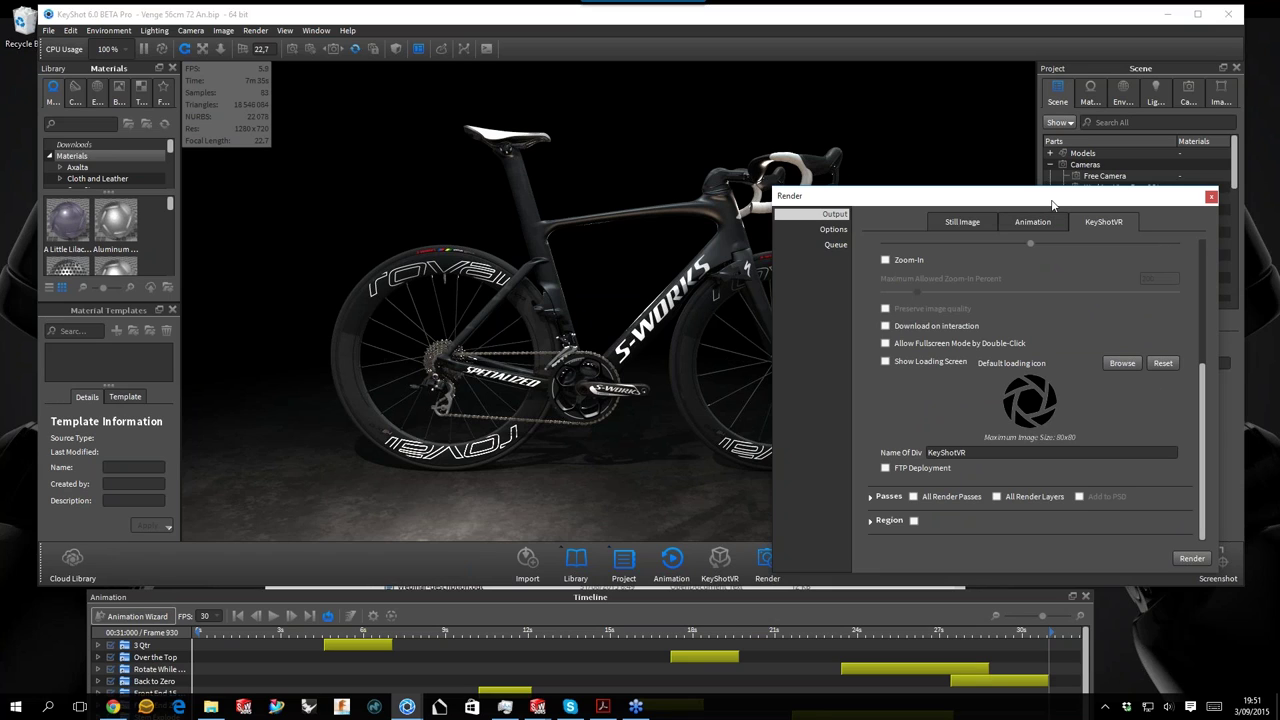
pyautogui.moveTo(1048, 199); pyautogui.dragTo(1025, 148)
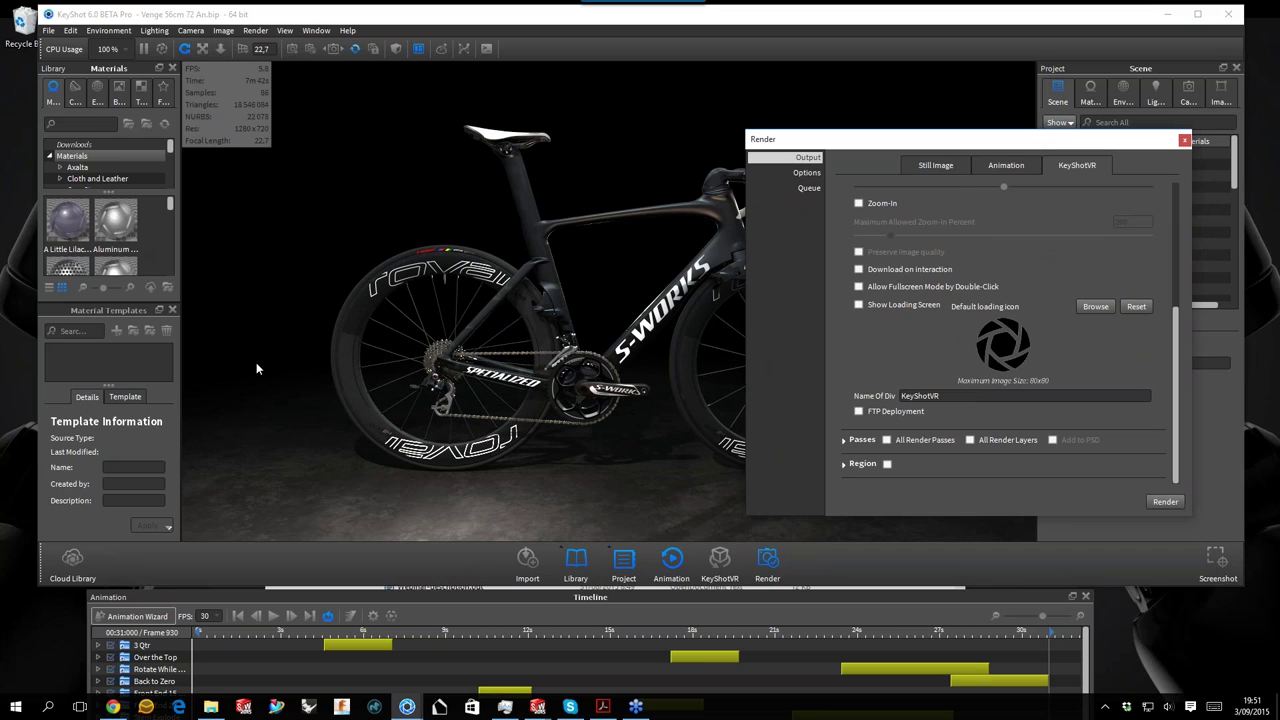
# Search Windows for "queue", launch KeyShot 6 Network Queue, and enlarge its window.
pyautogui.click(48, 706)
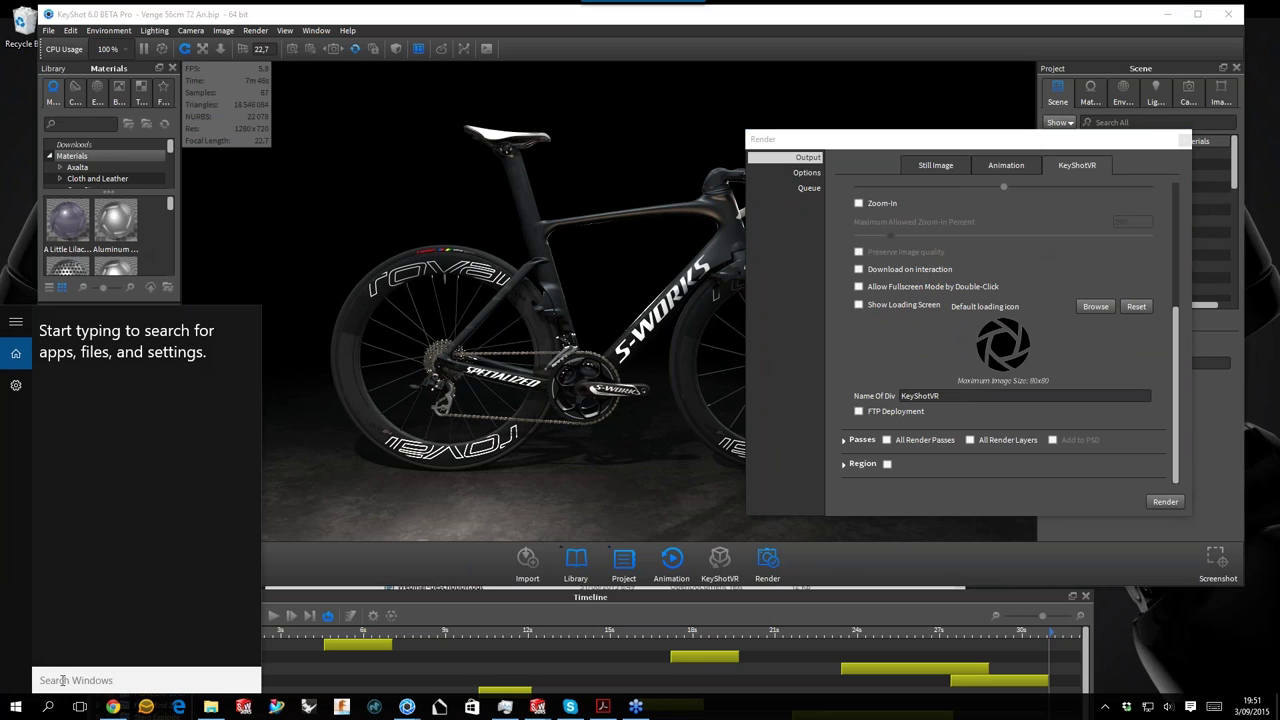
pyautogui.write('queue')
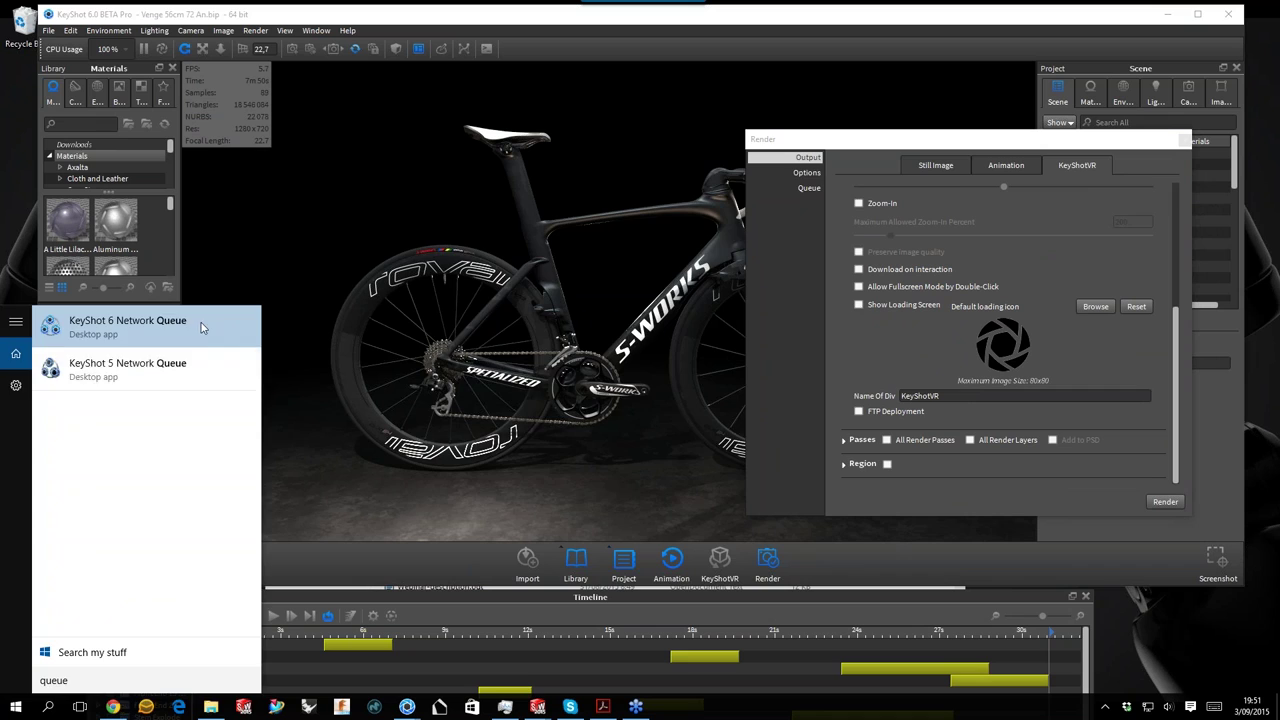
pyautogui.click(200, 327)
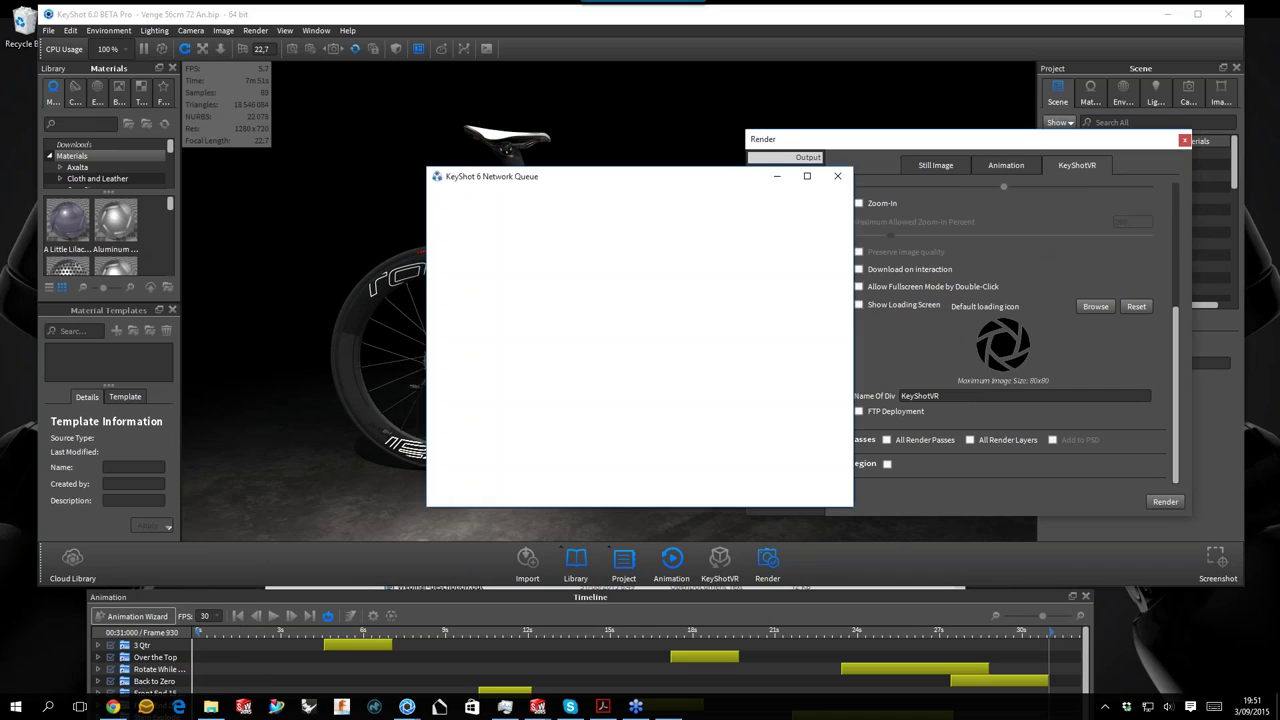
pyautogui.moveTo(714, 244); pyautogui.dragTo(495, 150)
pyautogui.moveTo(647, 393); pyautogui.dragTo(955, 567)
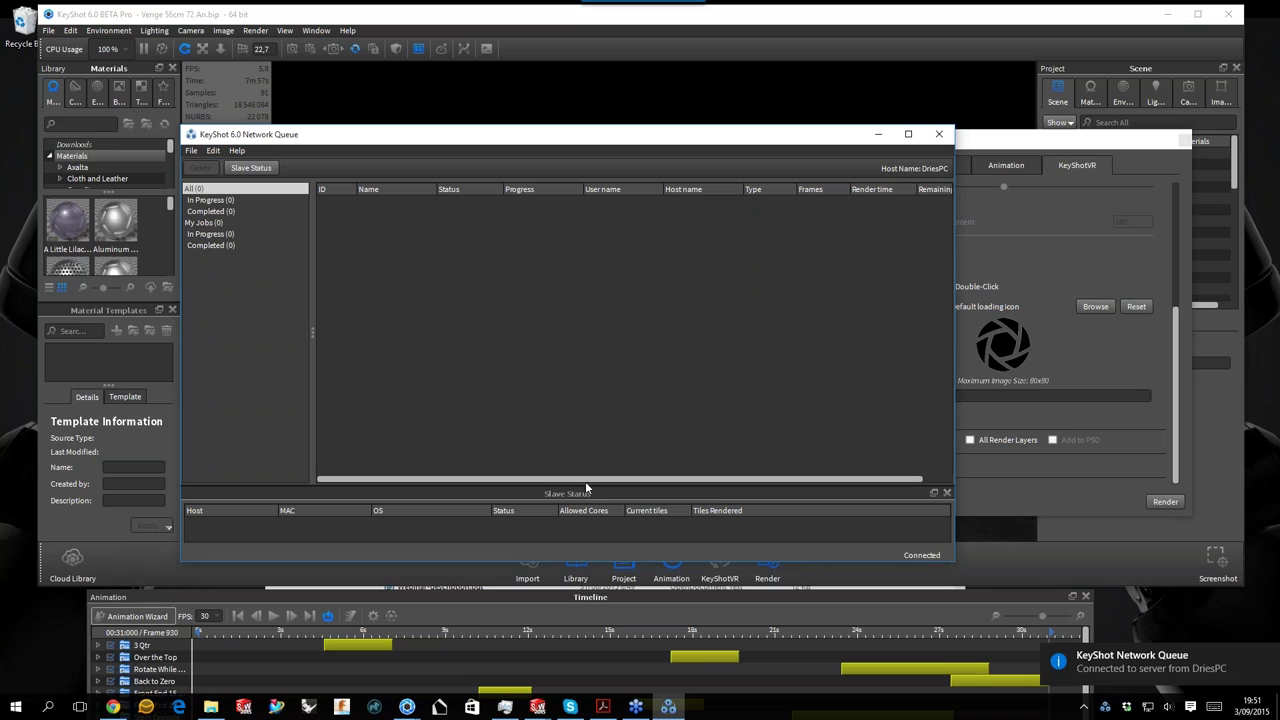
# Enlarge the Slave Status area of the Network Queue to show its columns, and close the Network Queue.
pyautogui.moveTo(584, 491); pyautogui.dragTo(589, 428)
pyautogui.doubleClick(589, 428)
pyautogui.moveTo(578, 486); pyautogui.dragTo(565, 438)
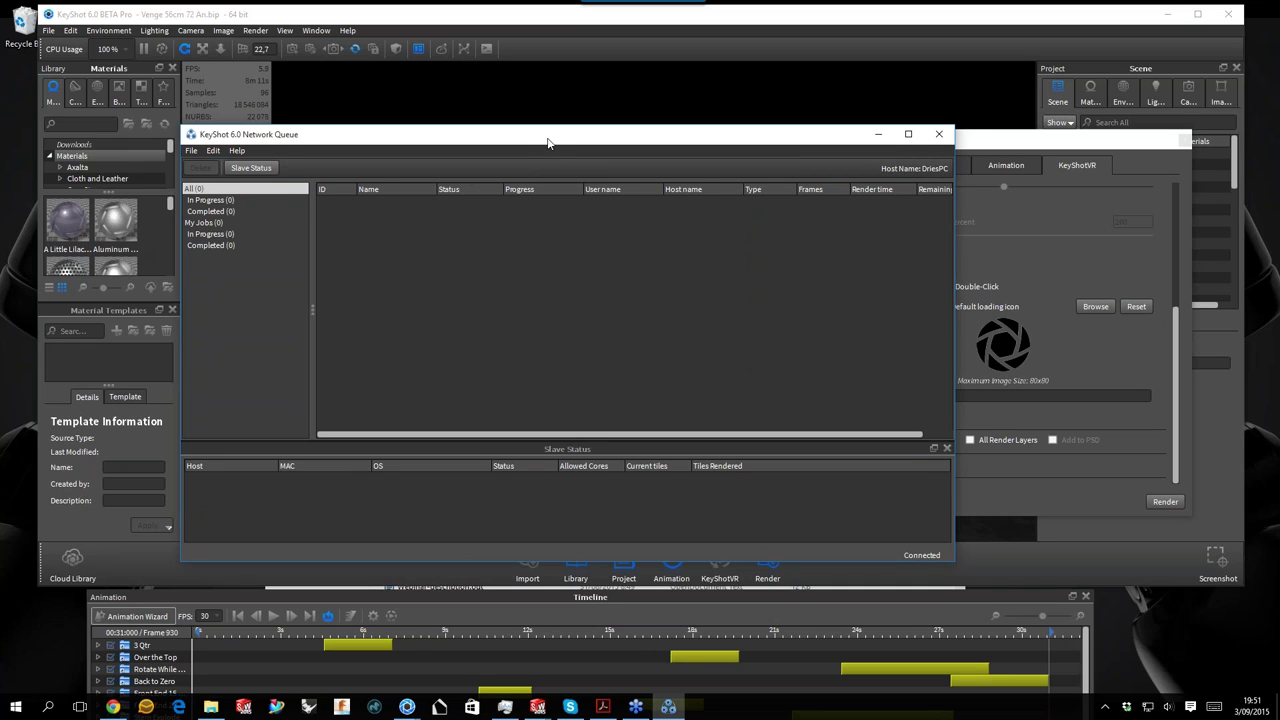
pyautogui.moveTo(548, 141); pyautogui.dragTo(566, 139)
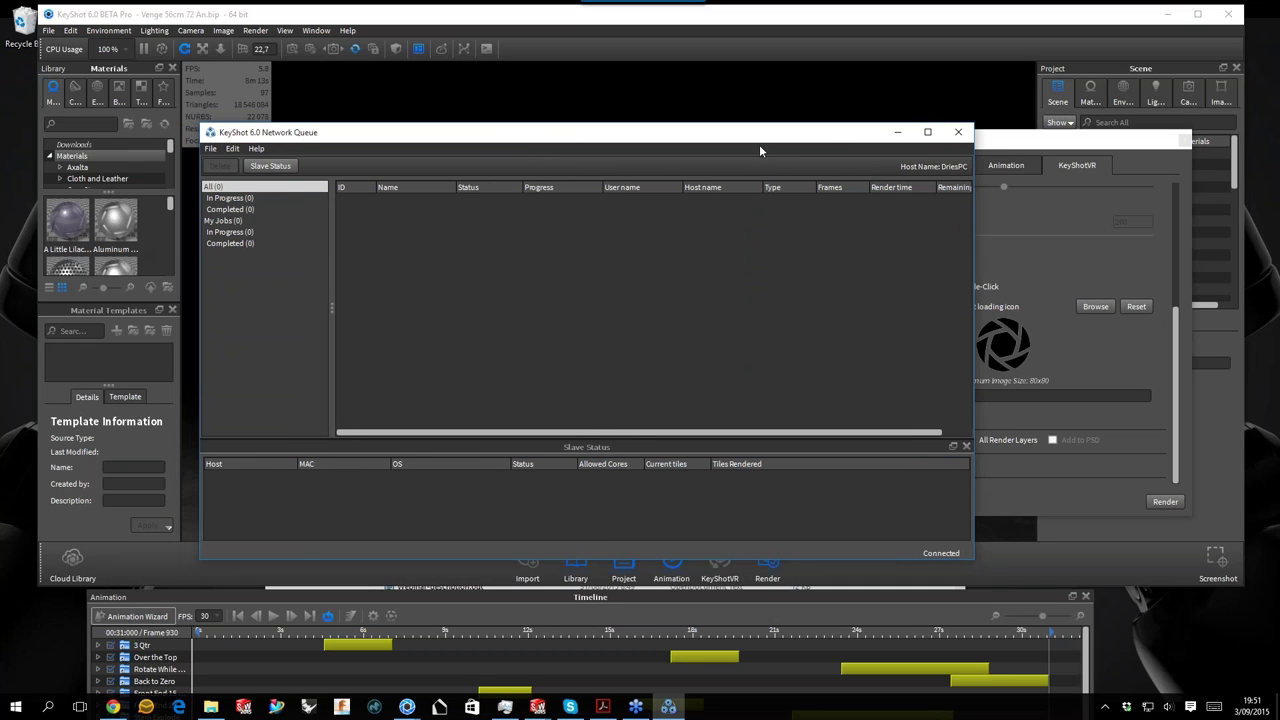
pyautogui.click(958, 133)
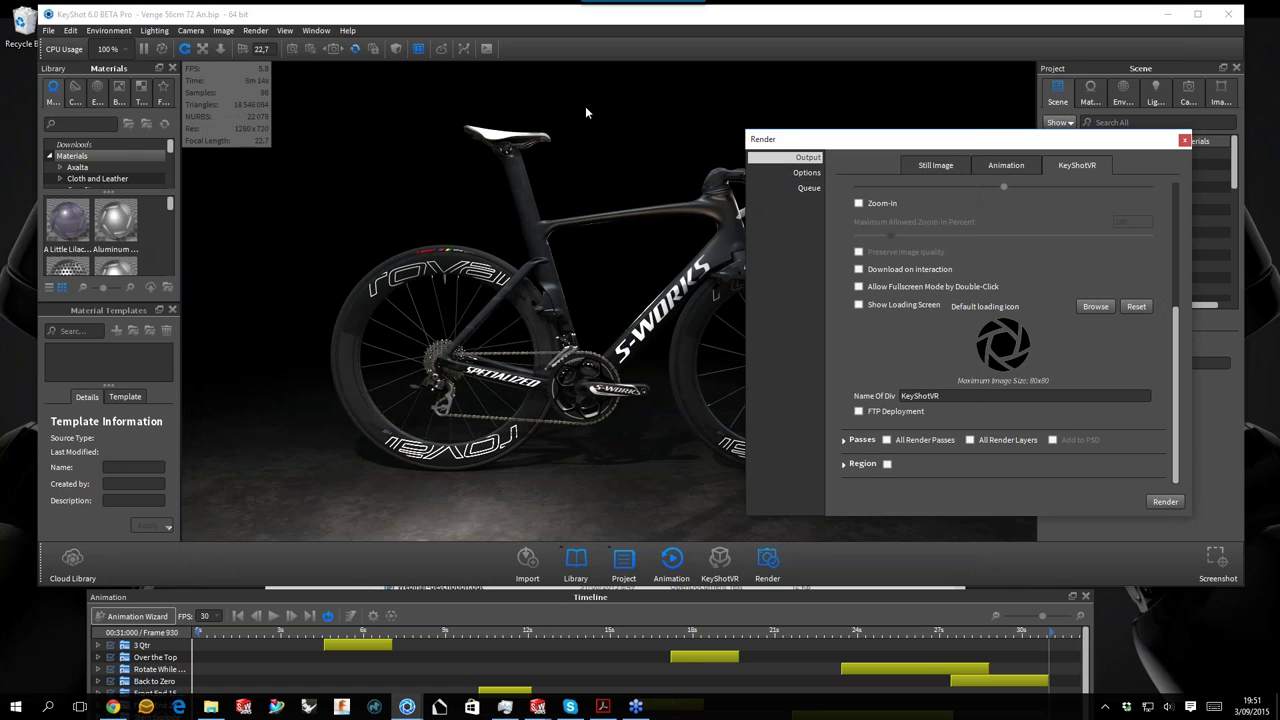
# Close the Render dialog and orbit the bike slightly in the real-time view.
pyautogui.click(1186, 139)
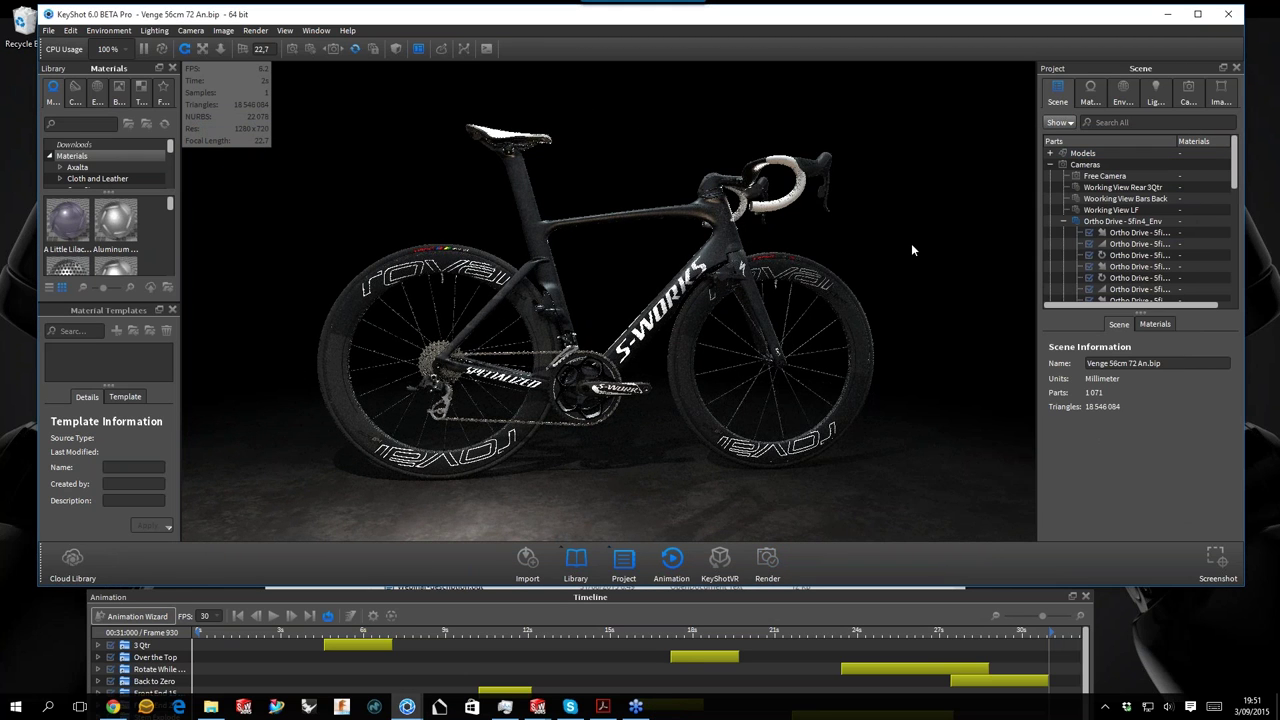
pyautogui.moveTo(901, 238); pyautogui.dragTo(885, 234)
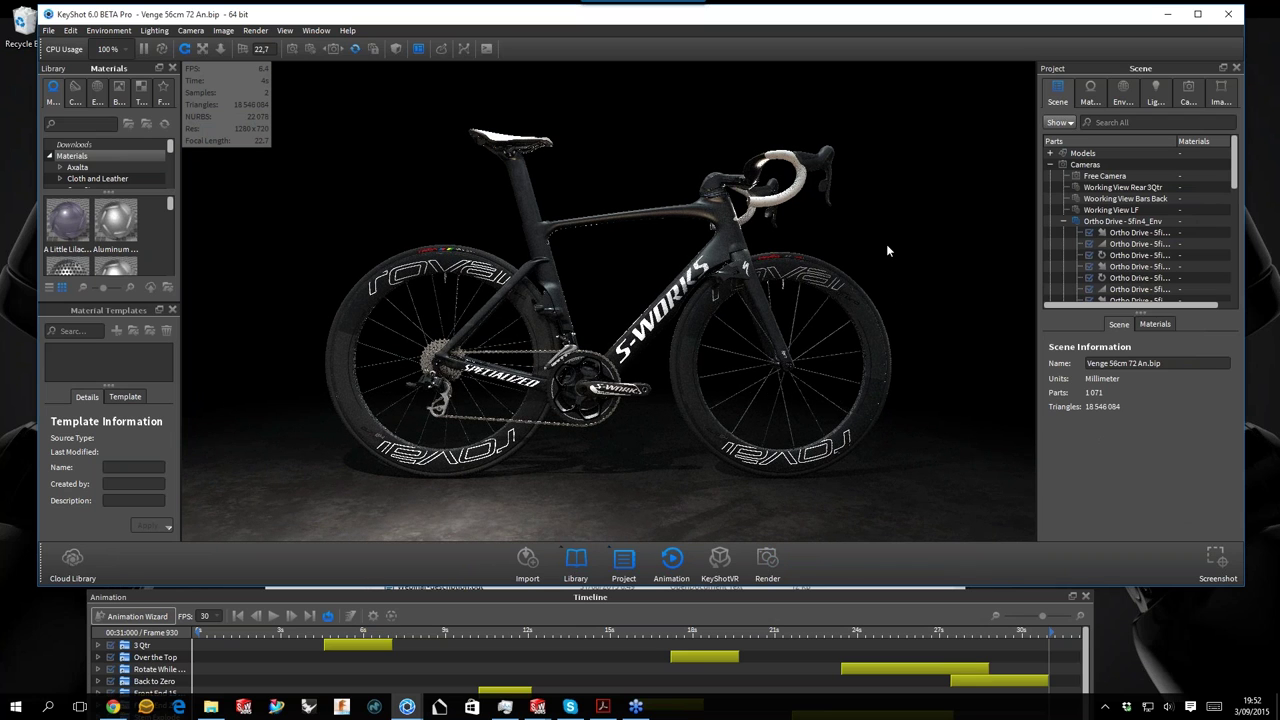
pyautogui.moveTo(903, 279); pyautogui.dragTo(874, 295)
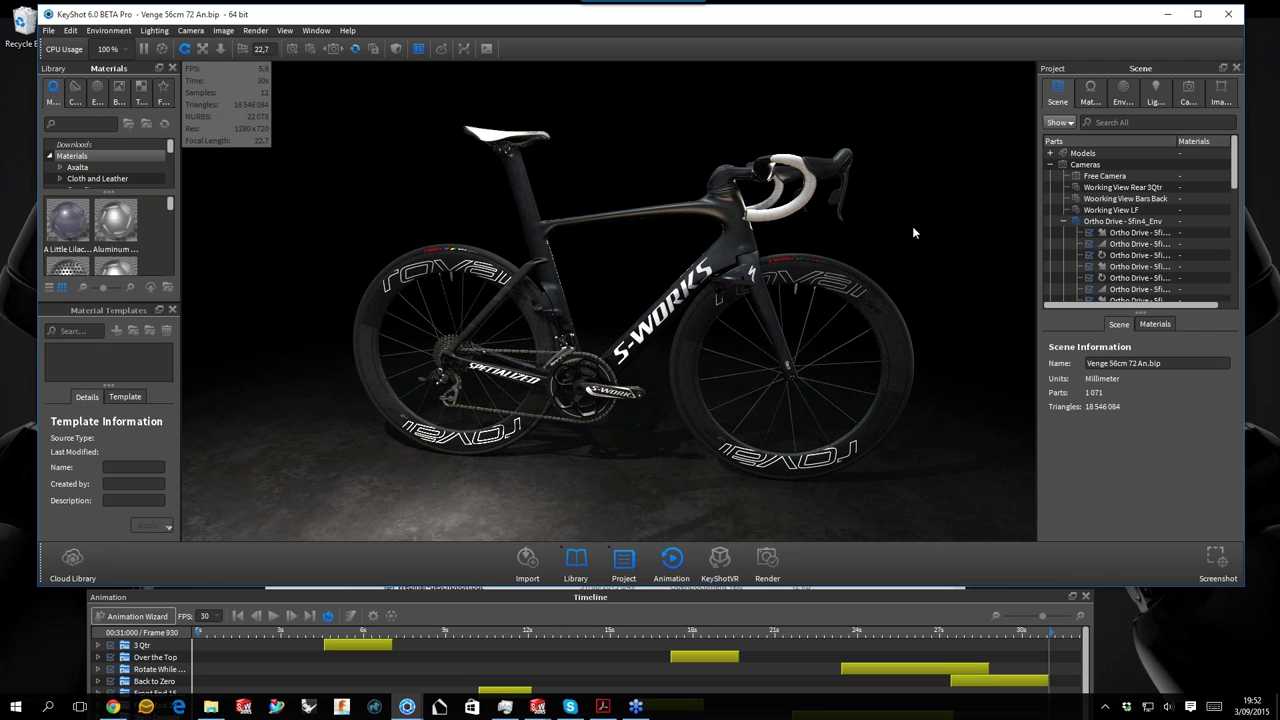
pyautogui.moveTo(912, 226); pyautogui.dragTo(920, 213)
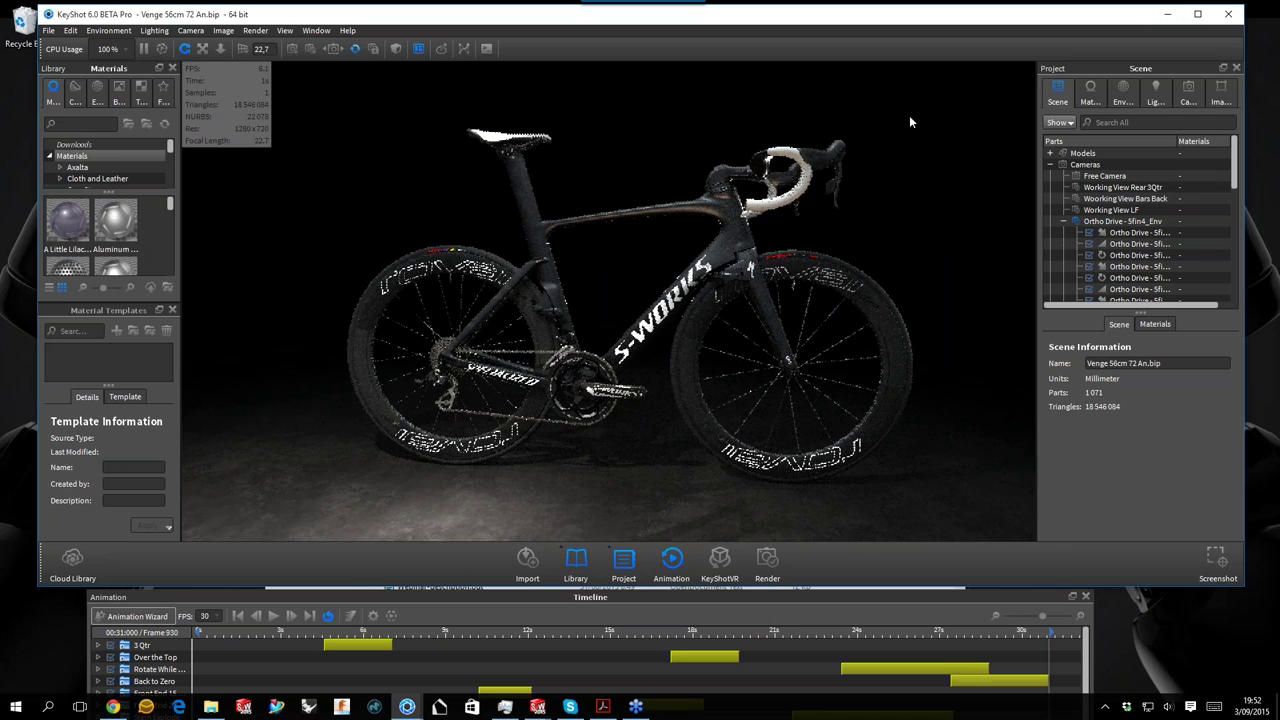
# Pause the real-time rendering and minimize KeyShot to return to the 2015-09 folder.
pyautogui.hotkey('shift', 'p')
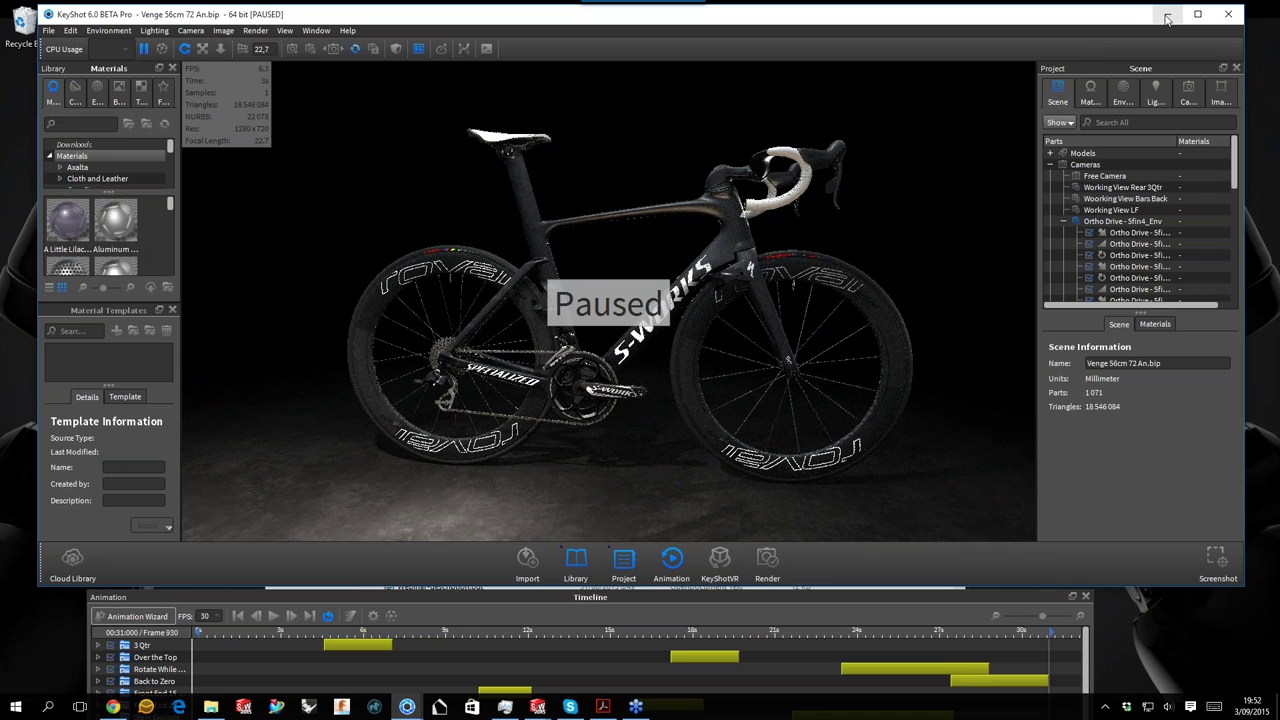
pyautogui.click(1167, 14)
pyautogui.scroll(1, 884, 348)
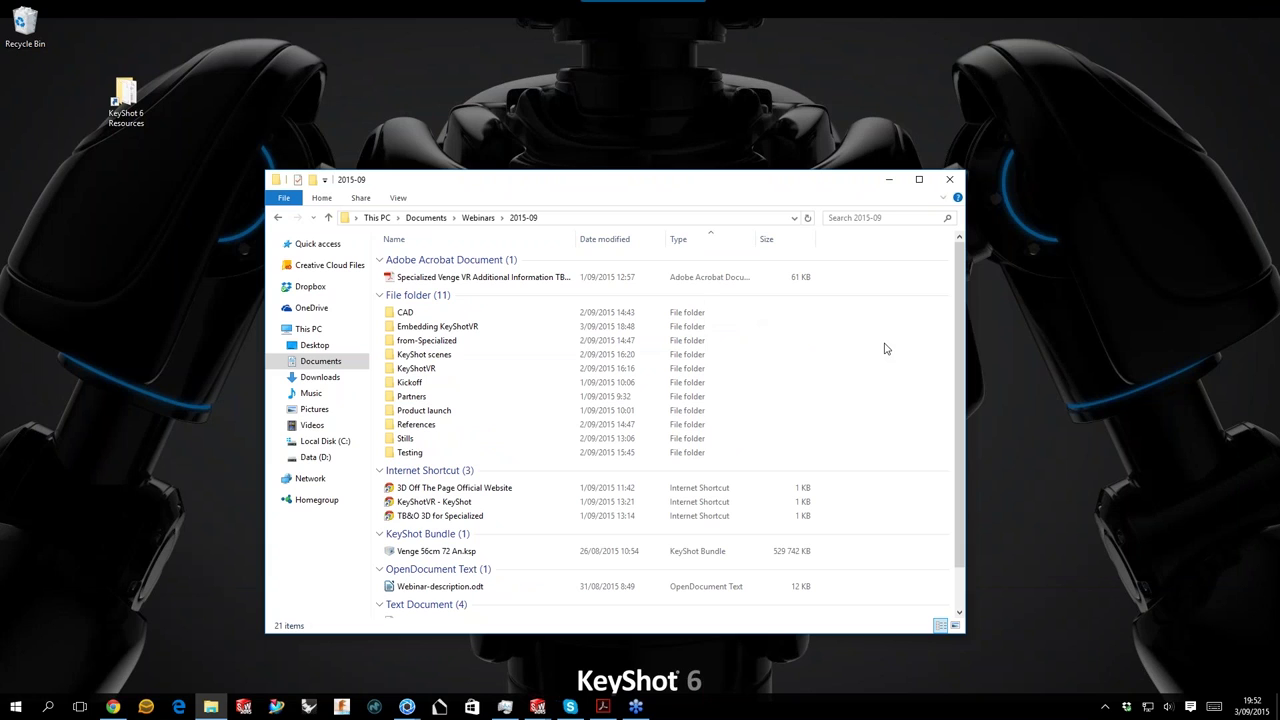
# Look inside the References and Product launch folders, returning to the 2015-09 folder after each.
pyautogui.click(434, 428)
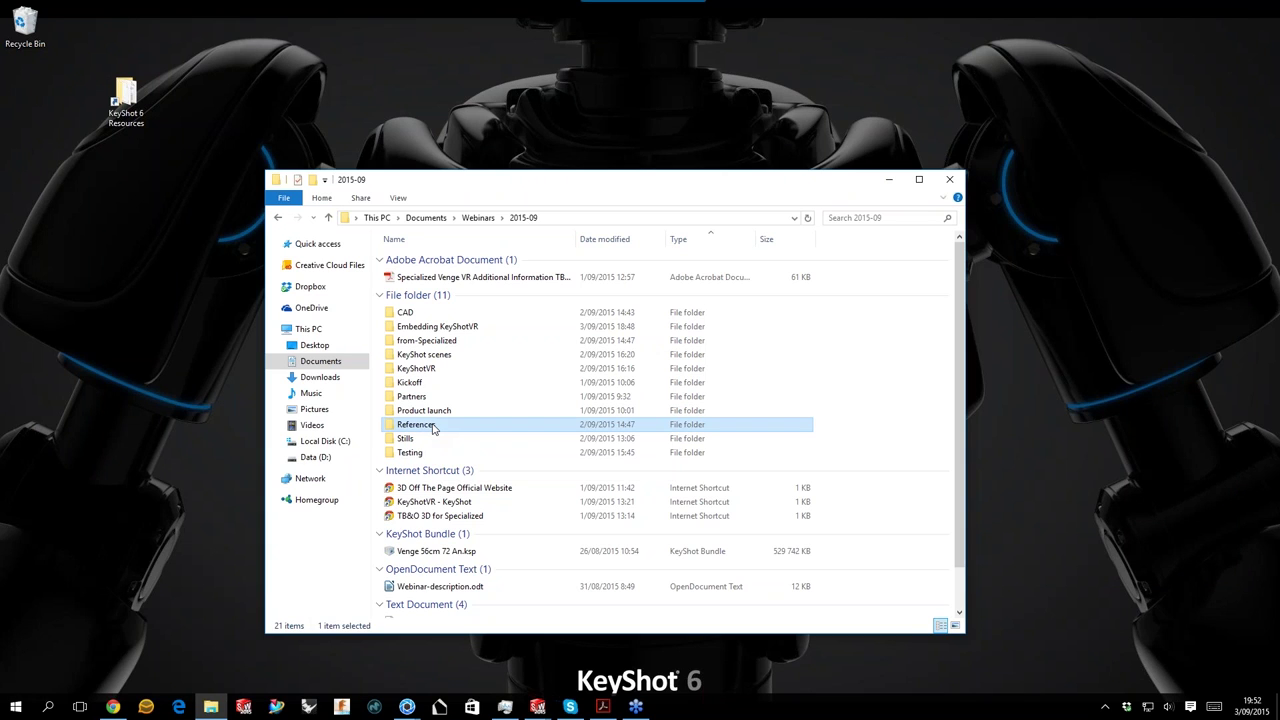
pyautogui.doubleClick(434, 426)
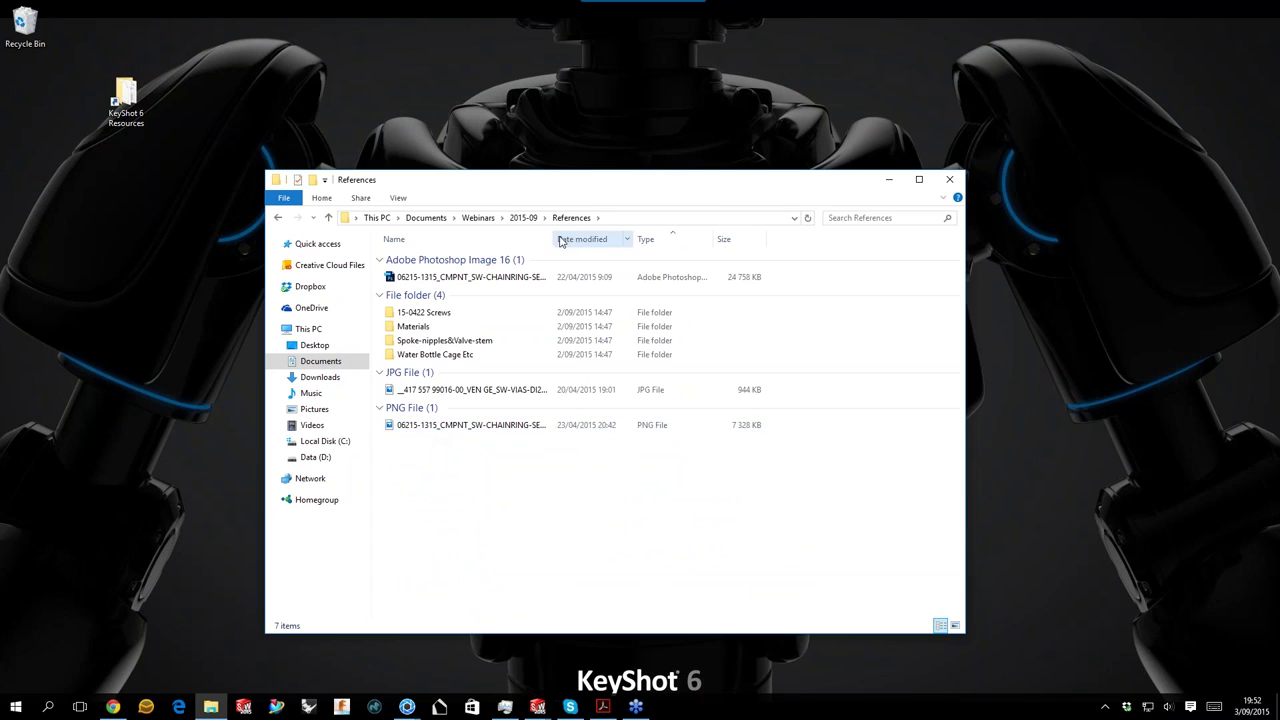
pyautogui.click(524, 217)
pyautogui.click(830, 349)
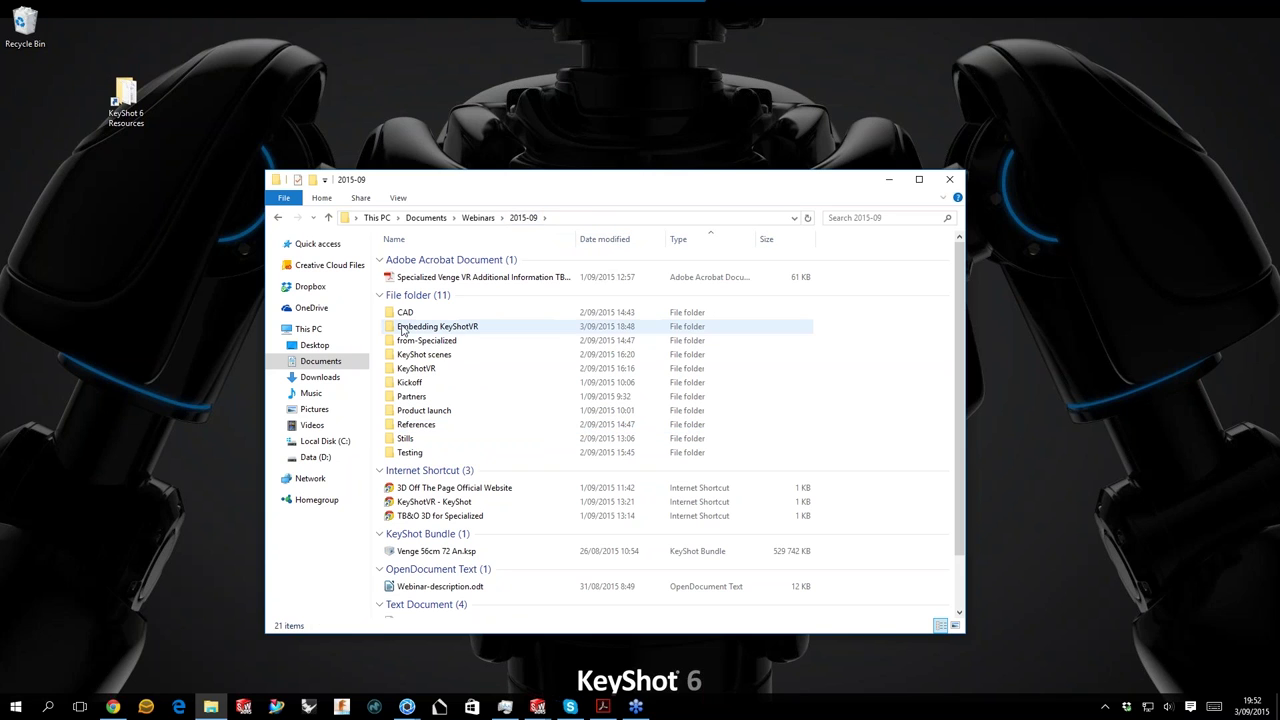
pyautogui.doubleClick(424, 410)
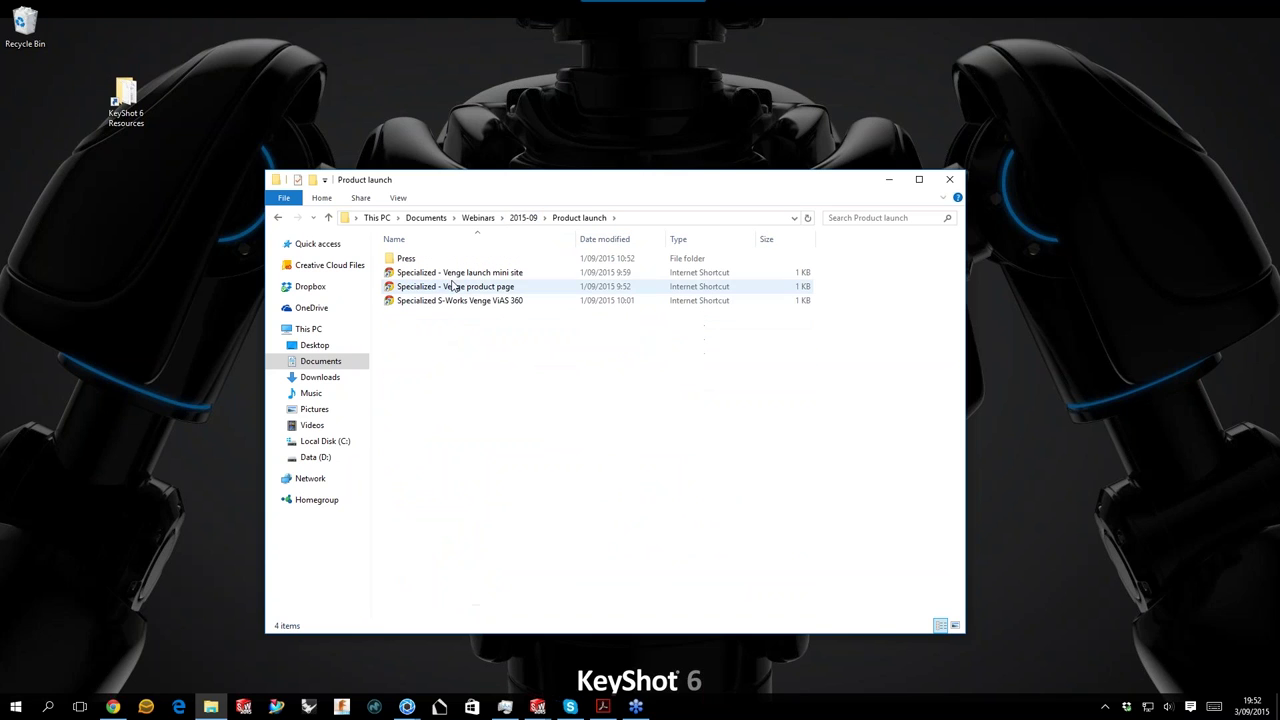
pyautogui.click(523, 217)
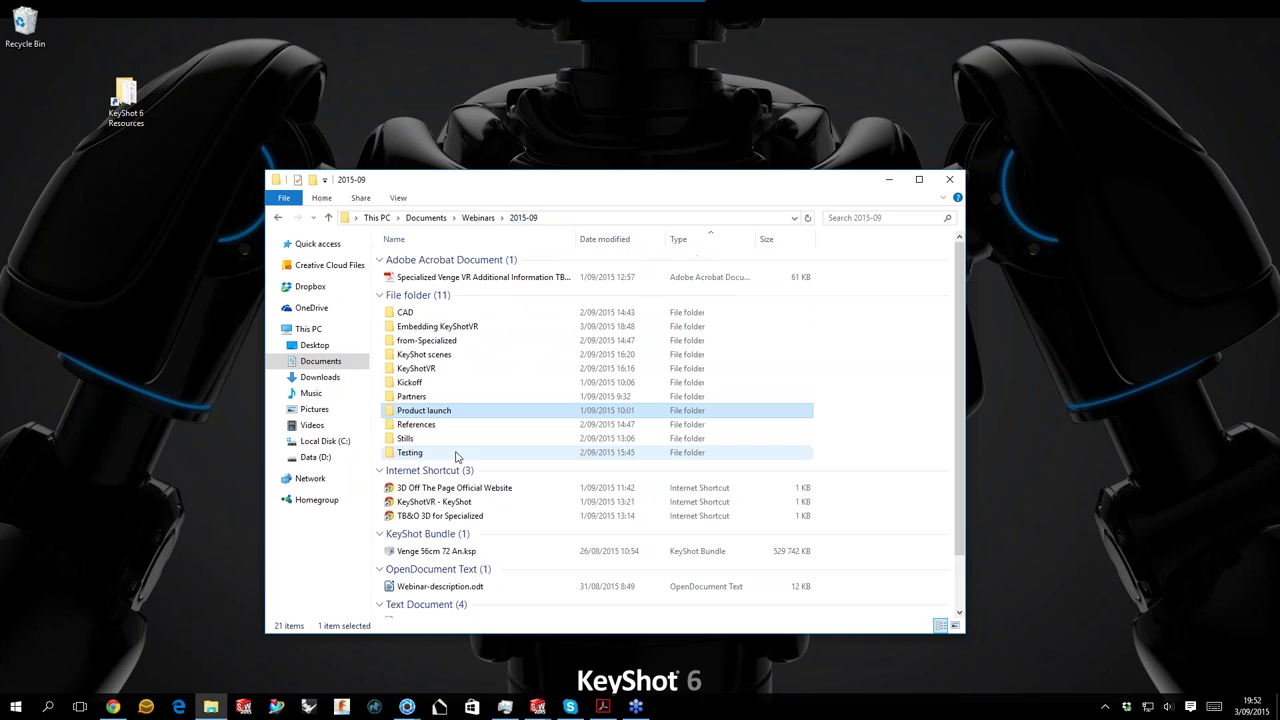
# Review the VR Storyboard 4-8-15 flat.pdf from the Kickoff folder, close it and return to the 2015-09 folder.
pyautogui.doubleClick(442, 384)
pyautogui.doubleClick(444, 261)
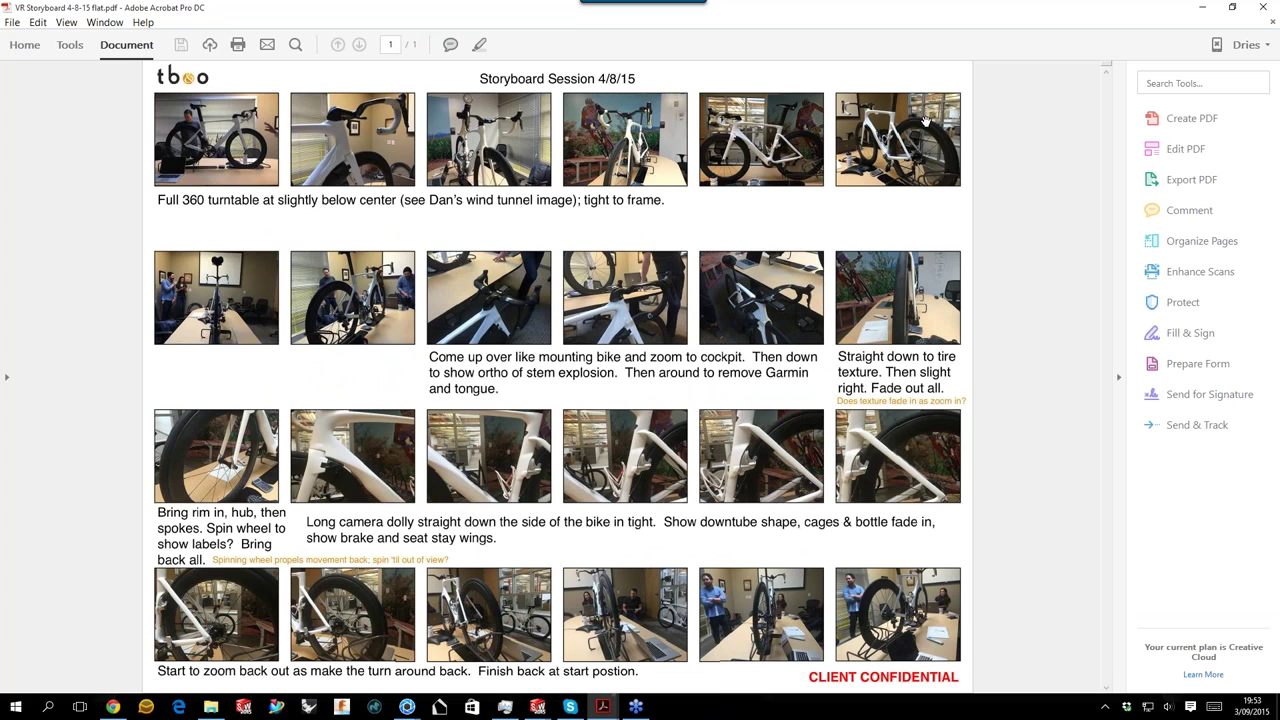
pyautogui.click(1263, 12)
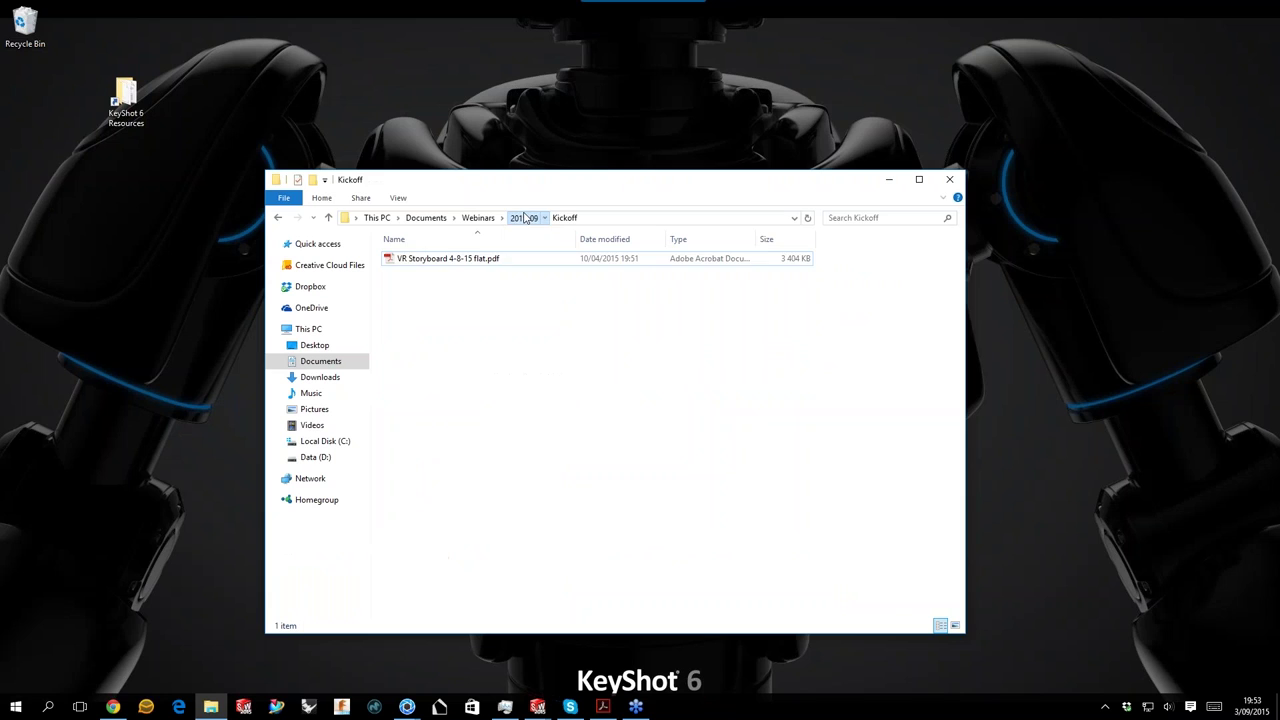
pyautogui.click(885, 377)
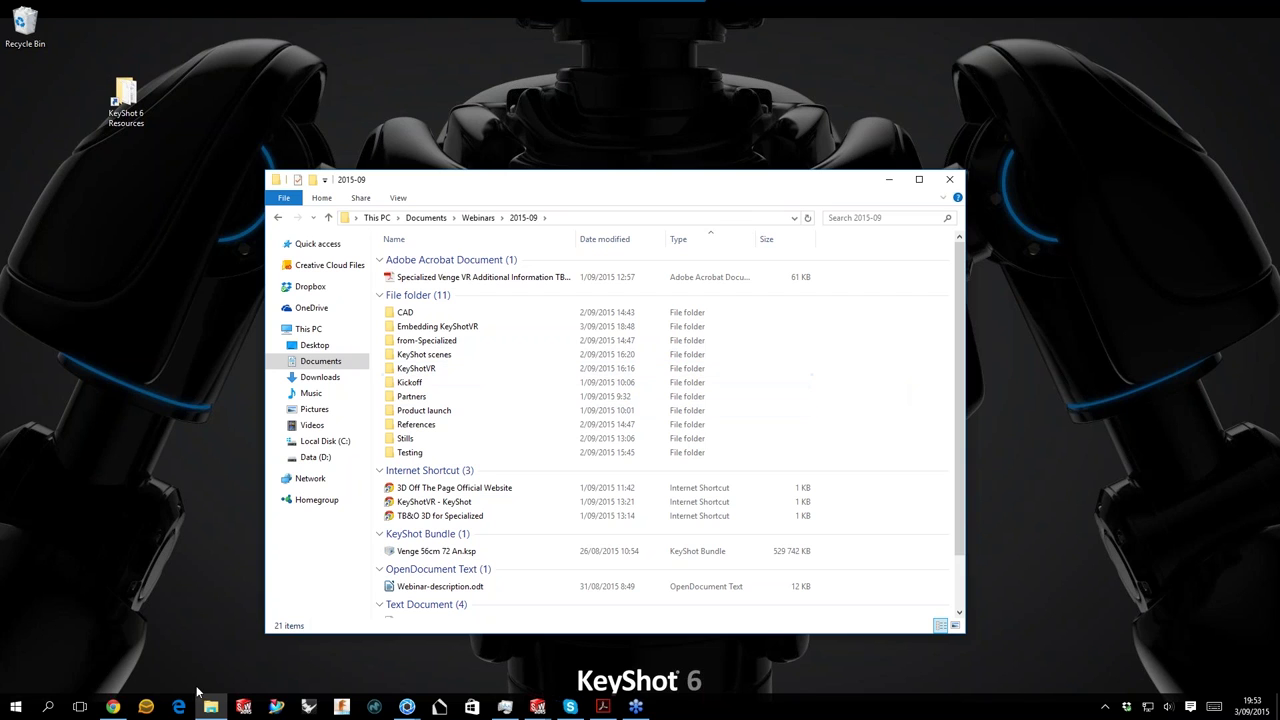
# Switch to Chrome, view the open Specialized pages including the S-Works 360 bike view, and minimize the browser.
pyautogui.click(113, 708)
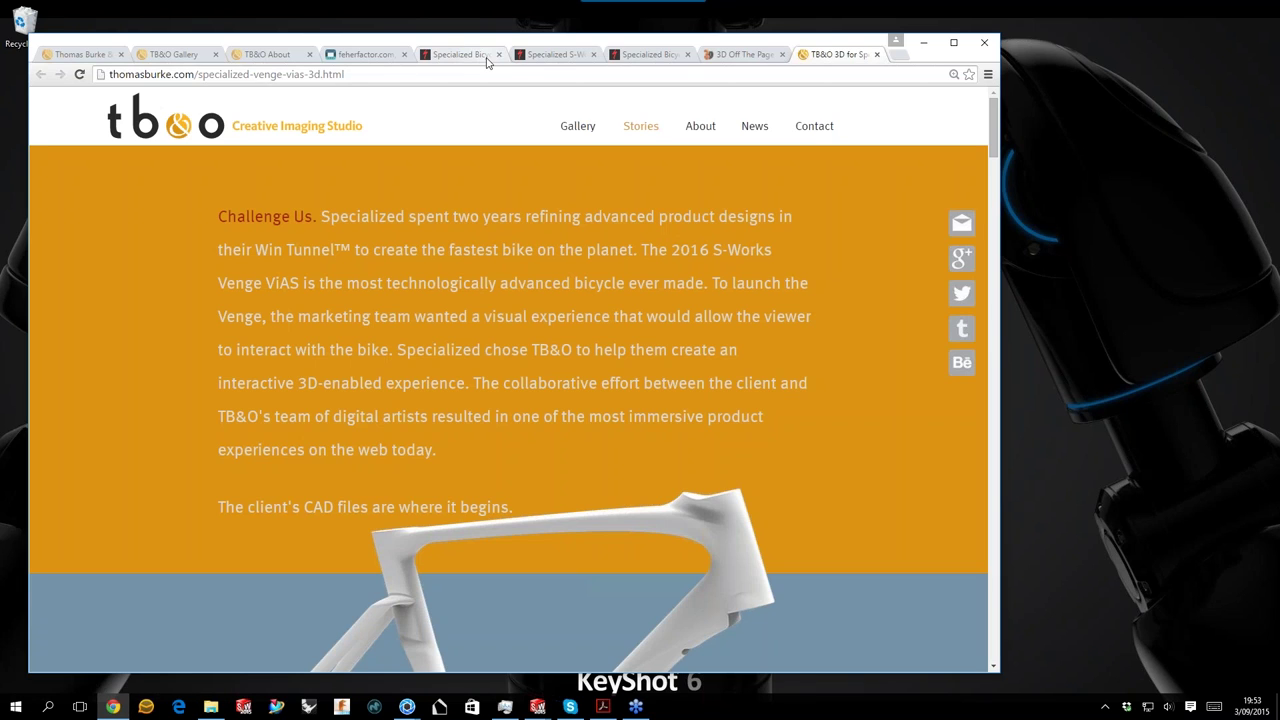
pyautogui.click(470, 55)
pyautogui.click(555, 55)
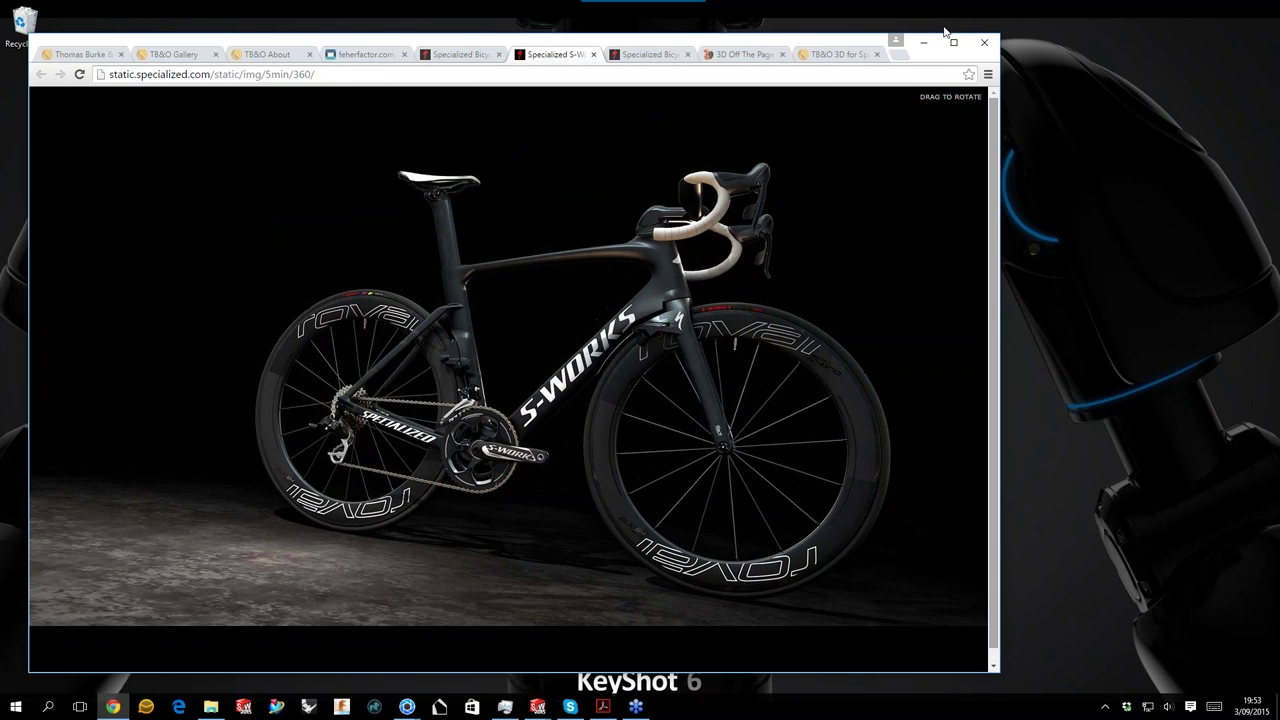
pyautogui.click(928, 43)
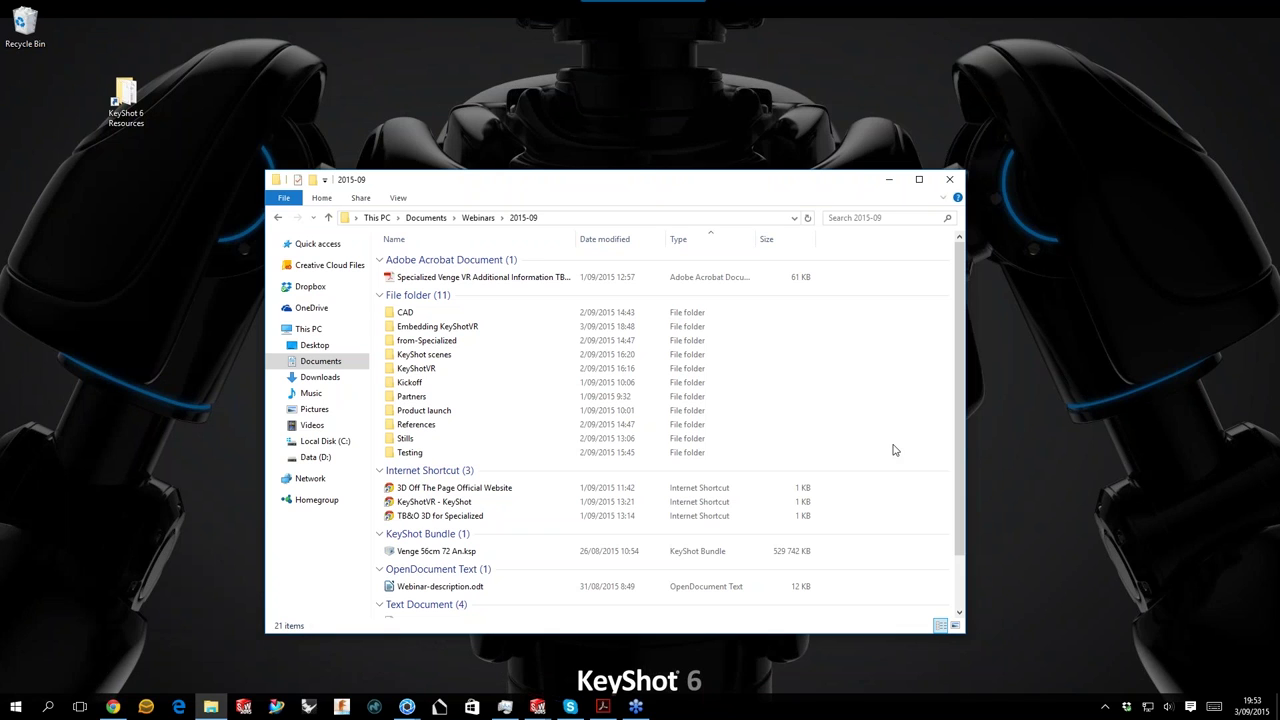
# Open DSC_0055.tif from References > 15-0422 Screws in Windows Photo Viewer, examine the screws up close, and close the image.
pyautogui.moveTo(785, 179); pyautogui.dragTo(770, 87)
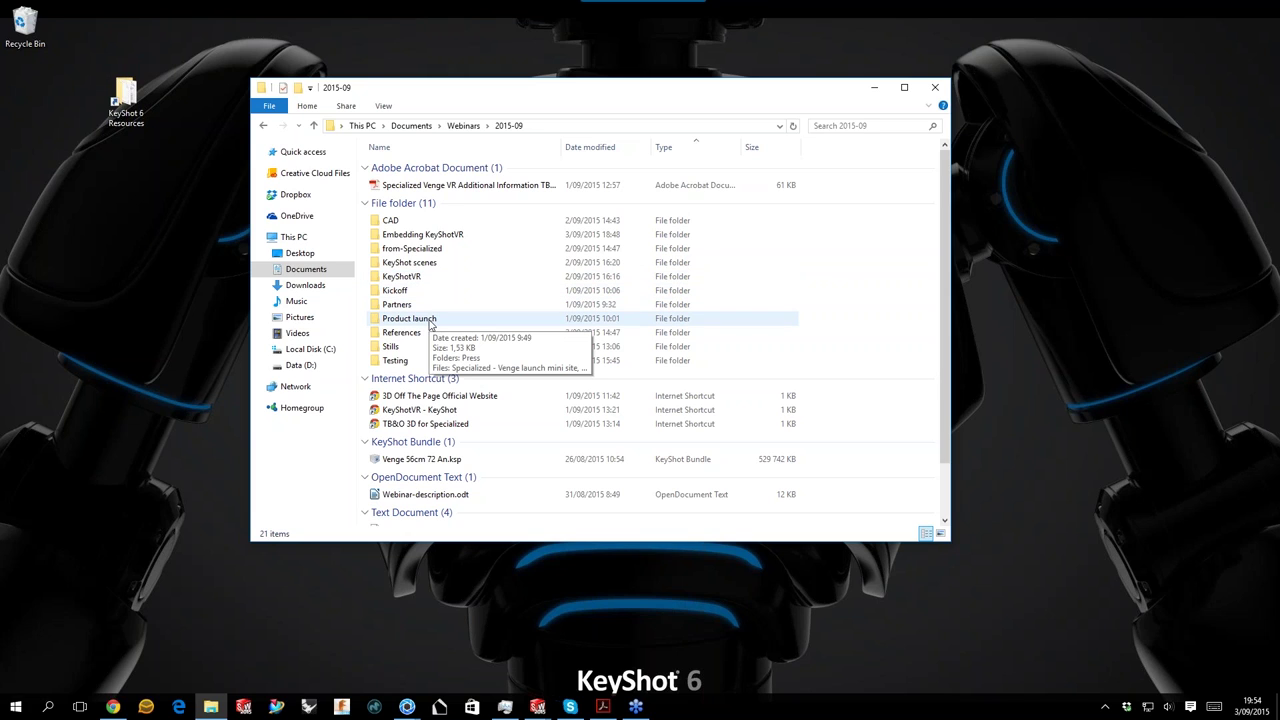
pyautogui.doubleClick(420, 332)
pyautogui.doubleClick(424, 222)
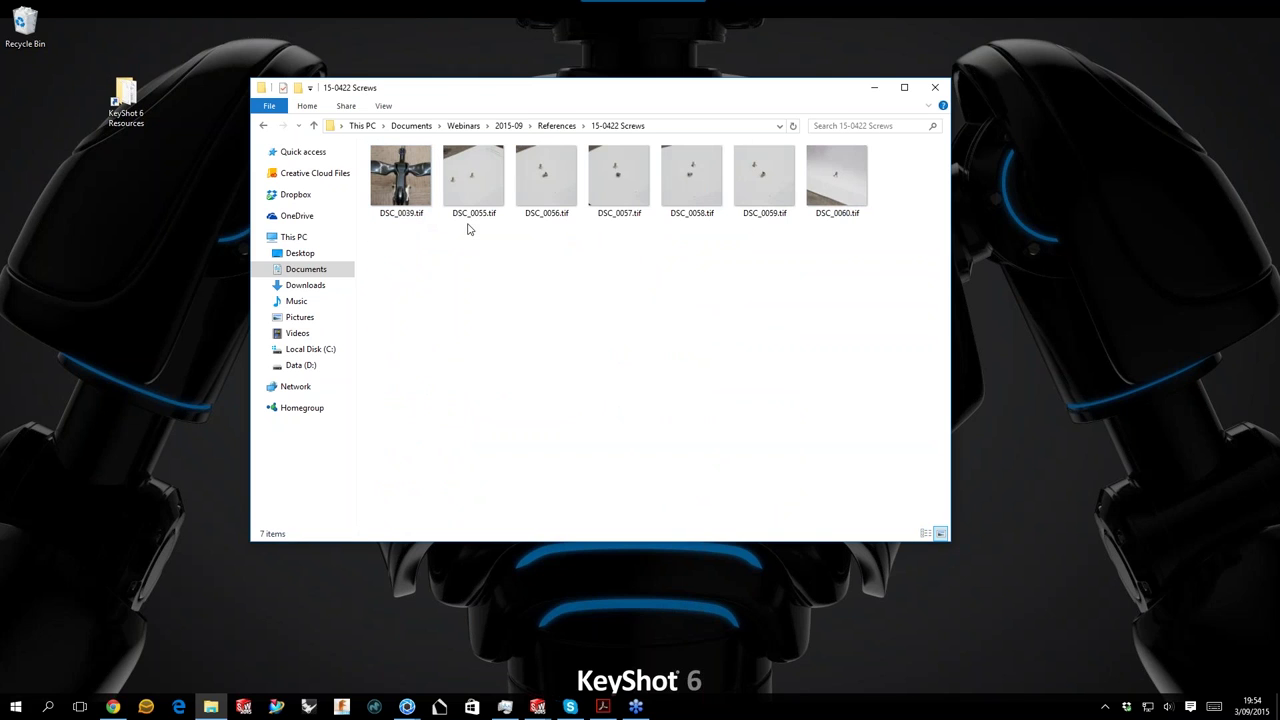
pyautogui.doubleClick(472, 185)
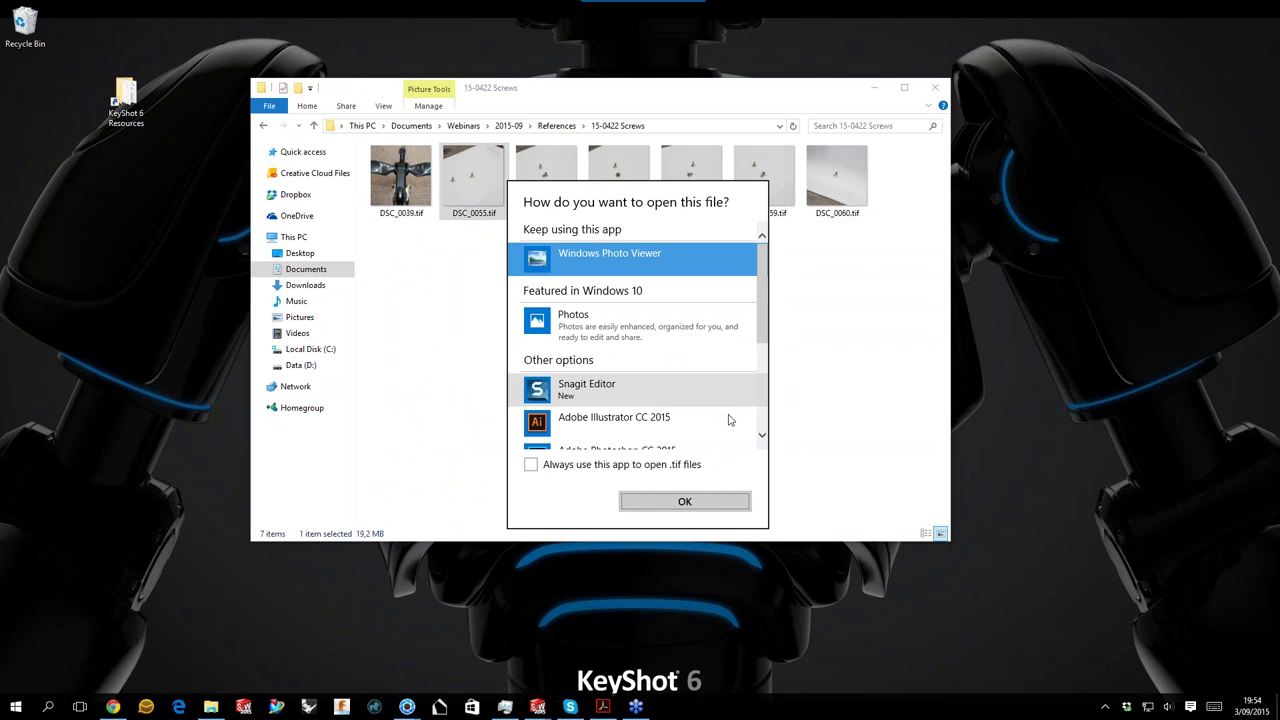
pyautogui.click(684, 501)
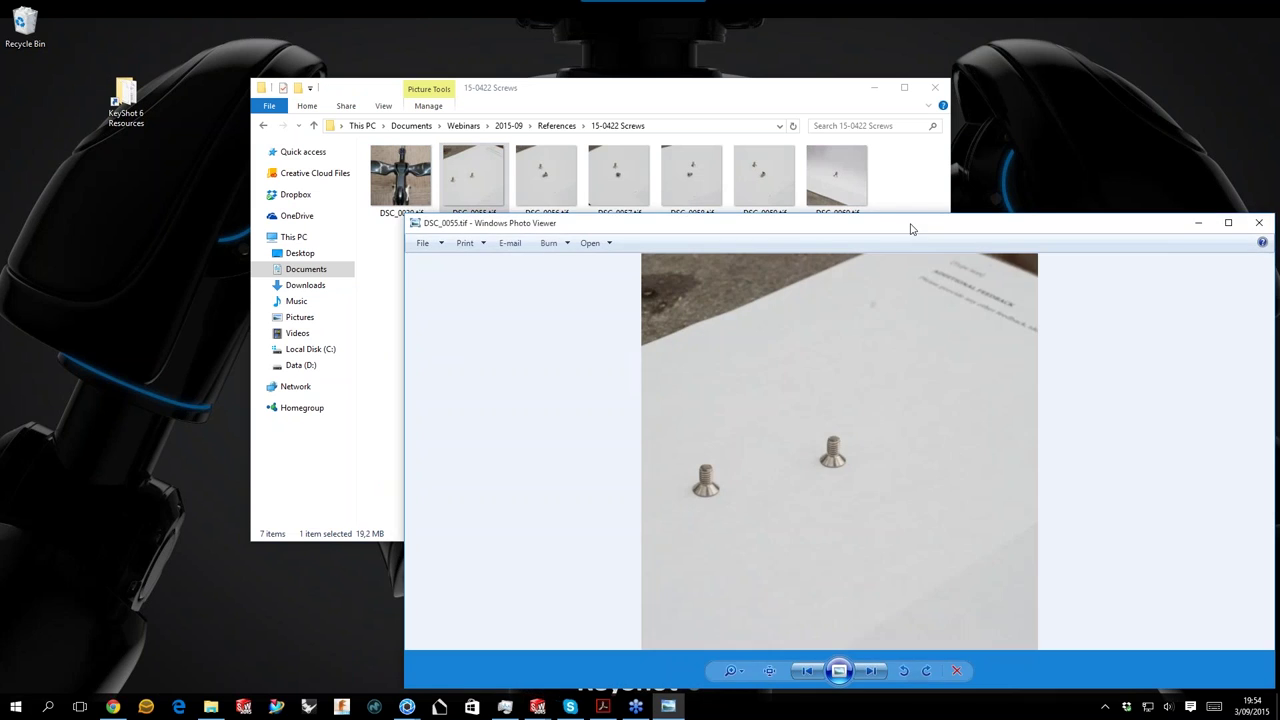
pyautogui.moveTo(910, 228); pyautogui.dragTo(714, 158)
pyautogui.scroll(3, 651, 321)
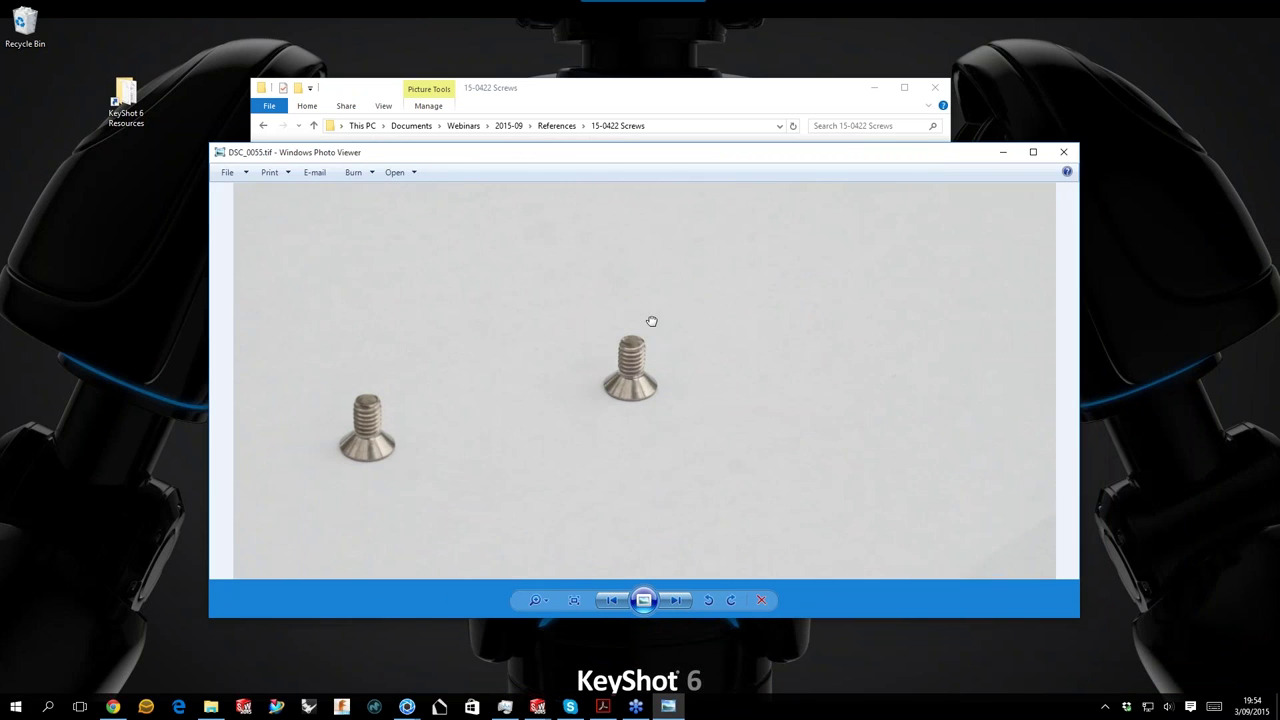
pyautogui.scroll(3, 651, 321)
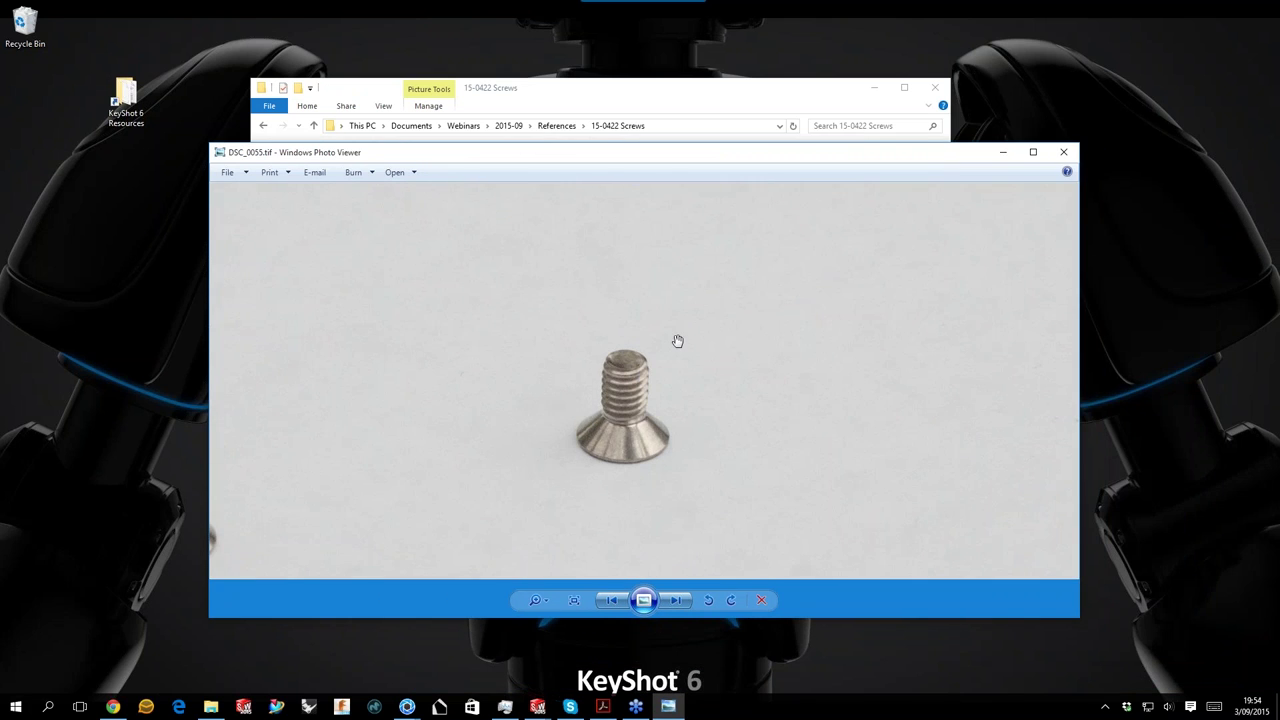
pyautogui.scroll(-5, 678, 342)
pyautogui.scroll(4, 635, 400)
pyautogui.click(1066, 153)
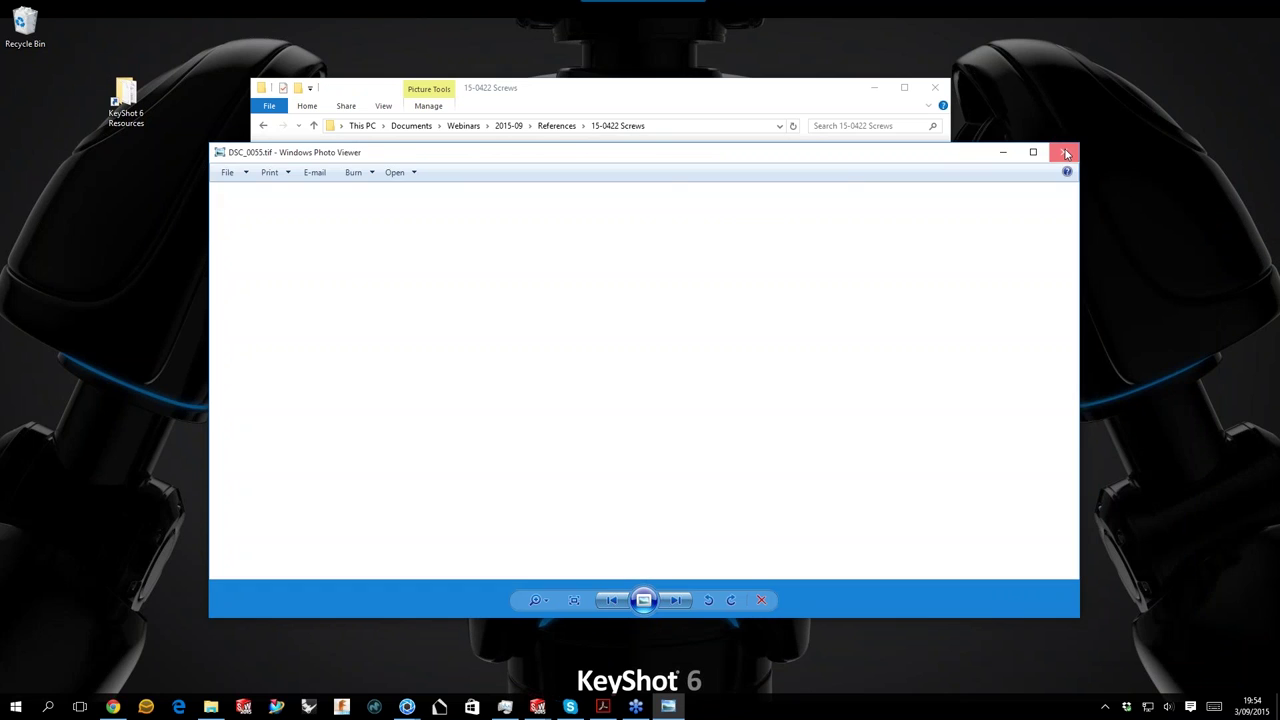
# Examine the handlebar and stem photo DSC_0039.tif from the 15-0422 Screws folder, and close it.
pyautogui.click(572, 126)
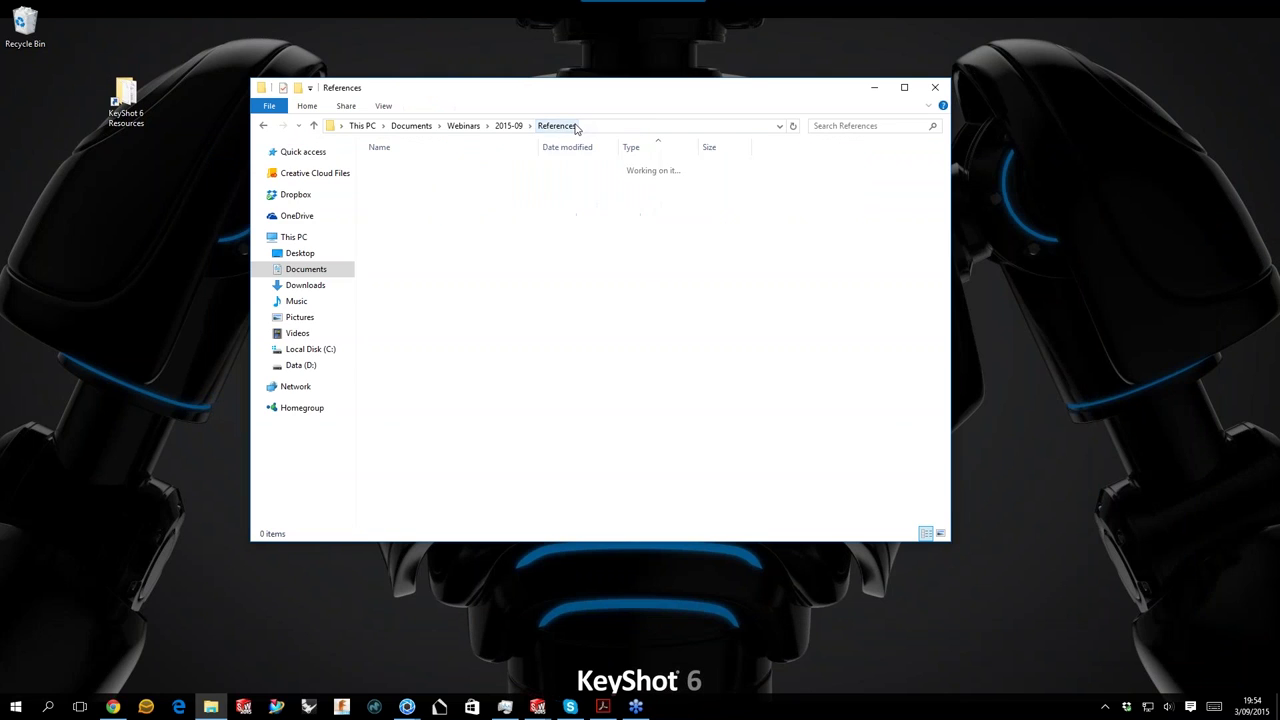
pyautogui.doubleClick(434, 222)
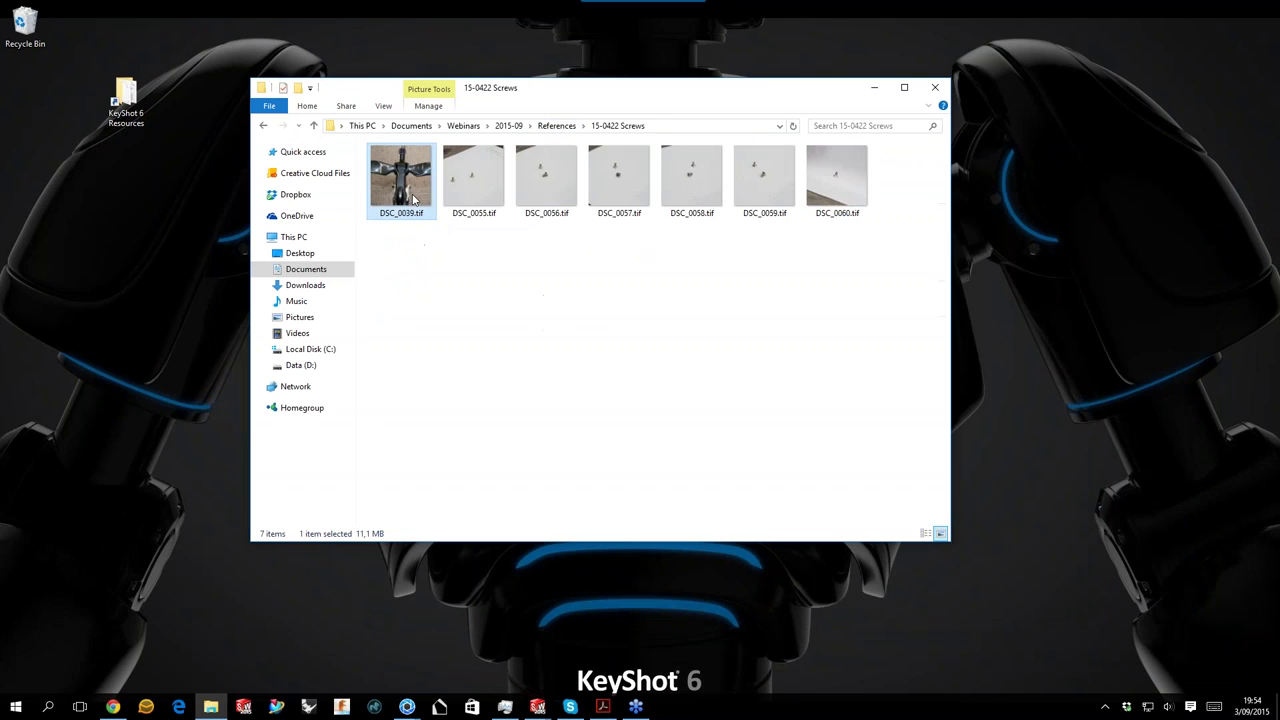
pyautogui.scroll(8, 630, 340)
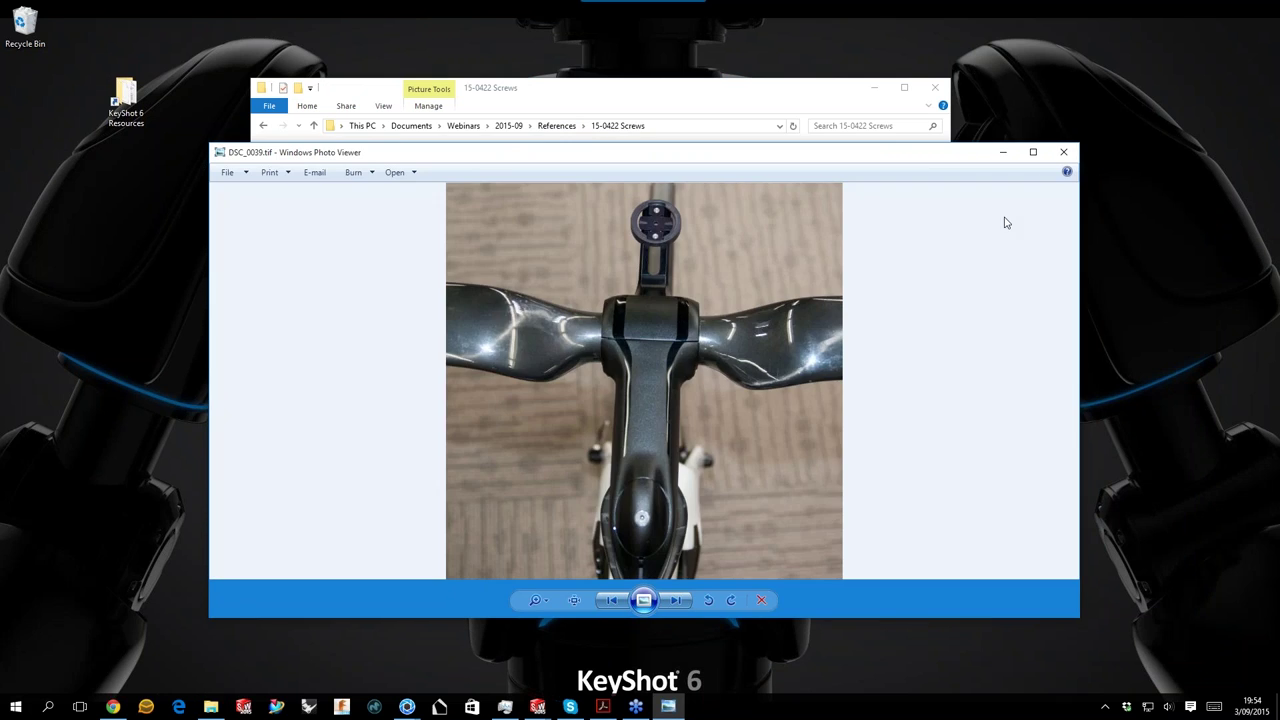
pyautogui.click(1063, 151)
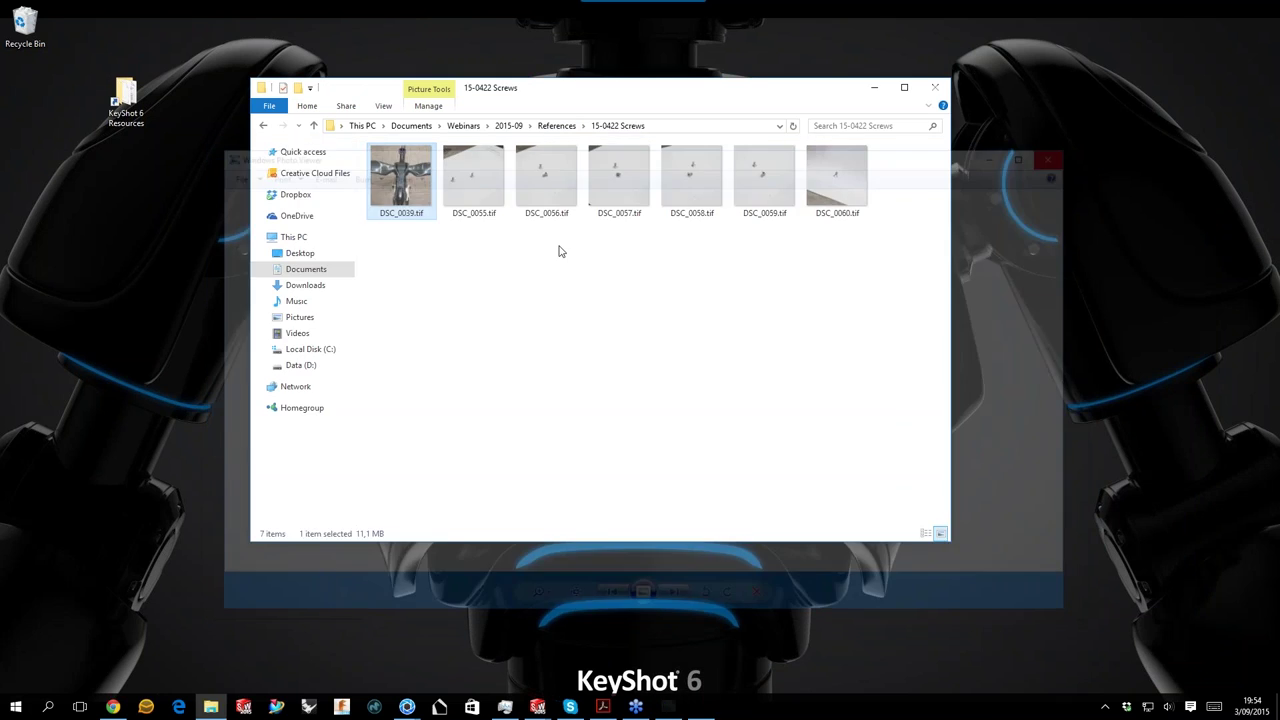
# Look inside the Specialized Uni and tbo-1e273d folders under References > Materials > Uni-directional carbon, returning to Uni-directional carbon.
pyautogui.click(556, 125)
pyautogui.doubleClick(402, 237)
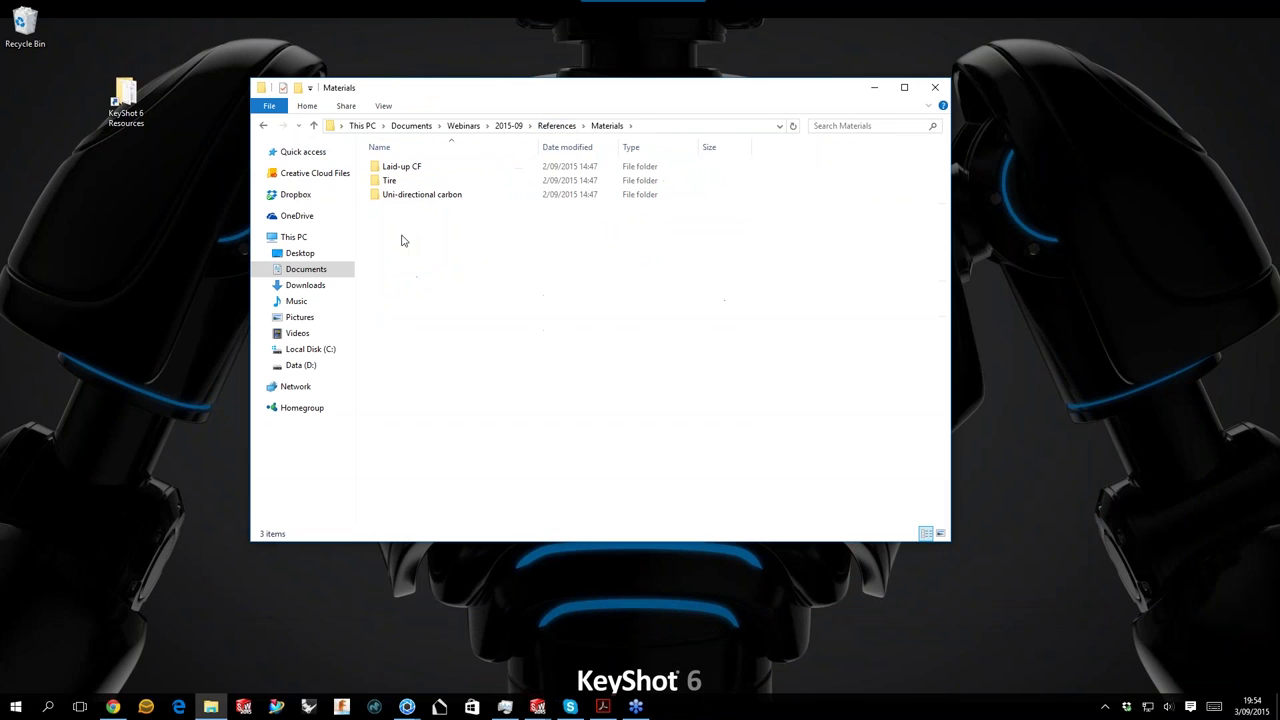
pyautogui.doubleClick(415, 194)
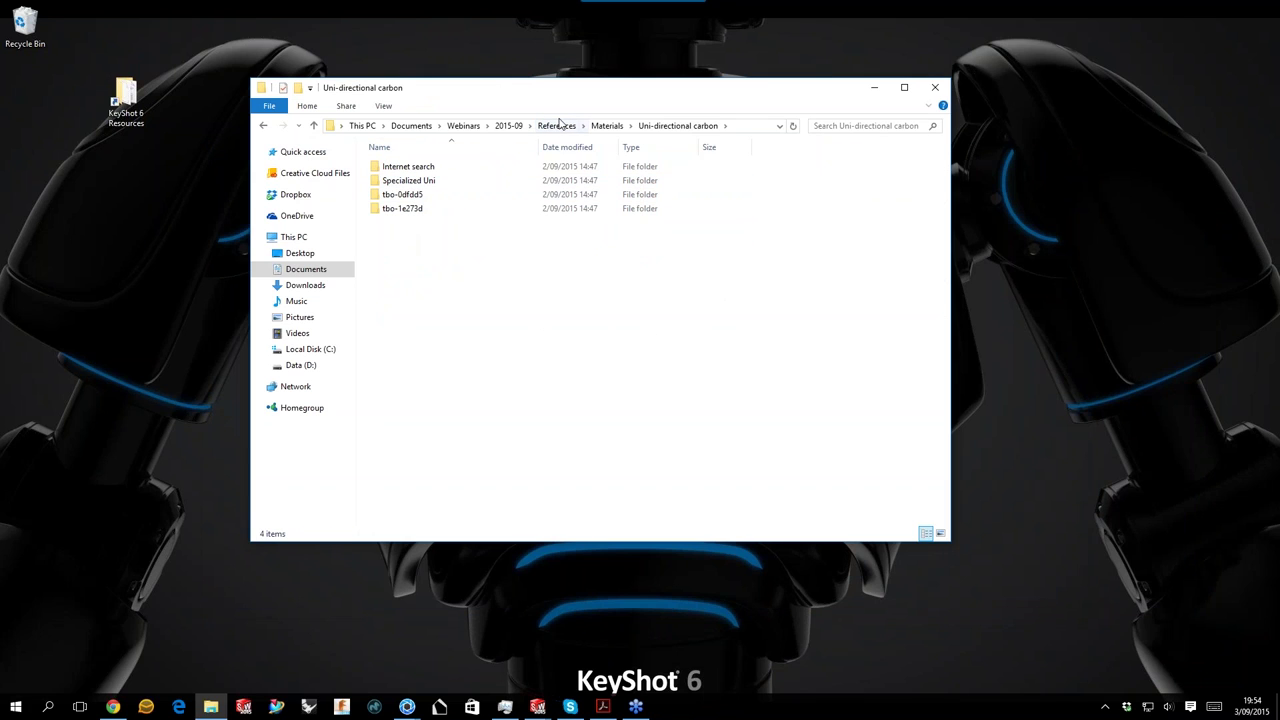
pyautogui.click(608, 128)
pyautogui.doubleClick(440, 196)
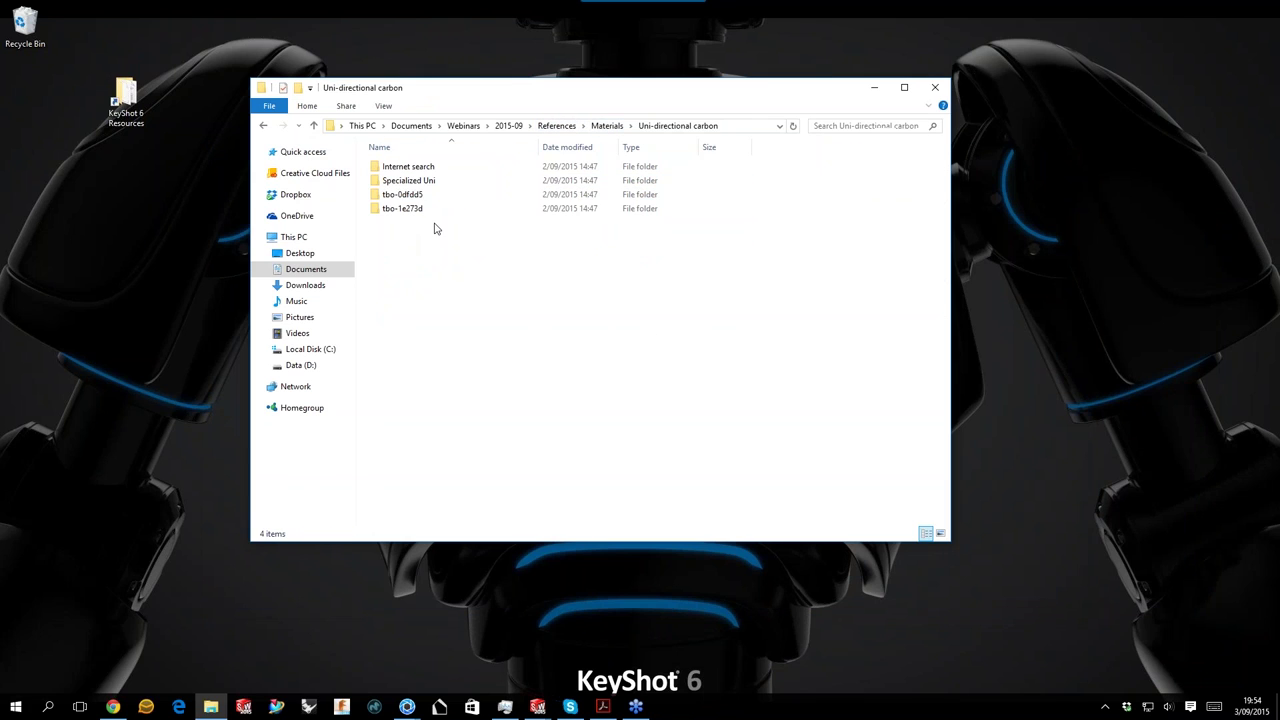
pyautogui.doubleClick(409, 180)
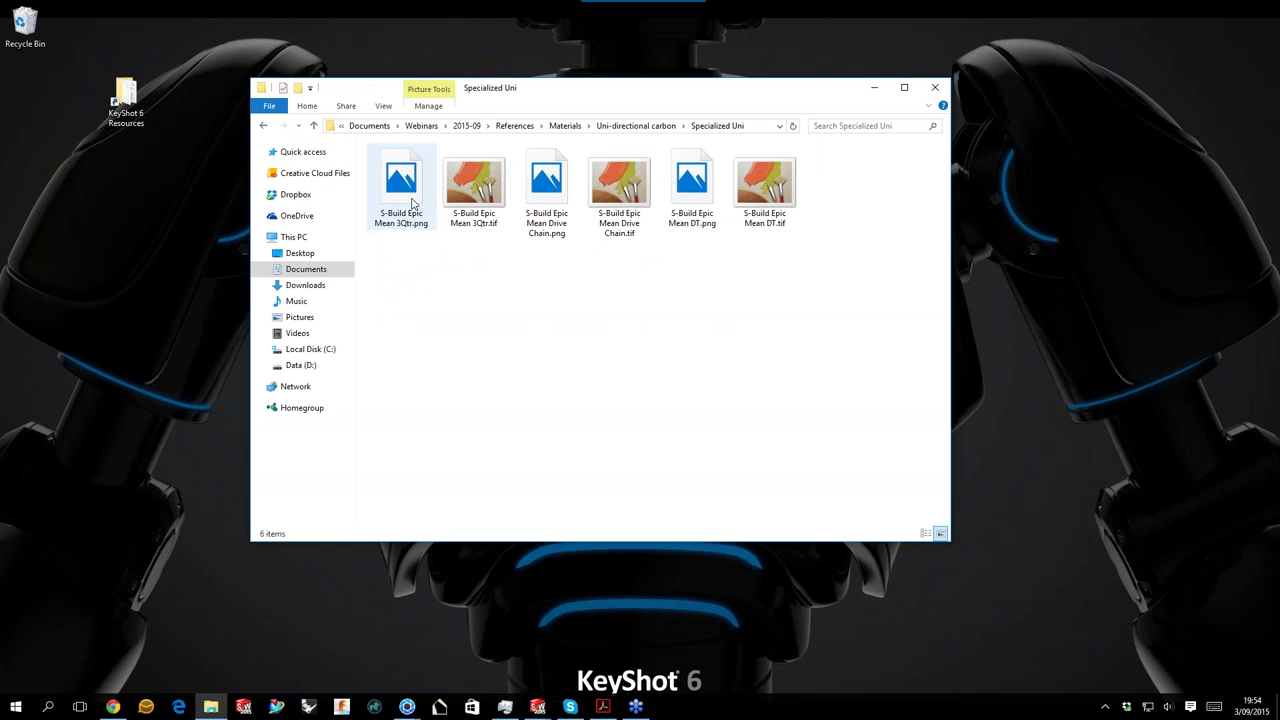
pyautogui.click(636, 125)
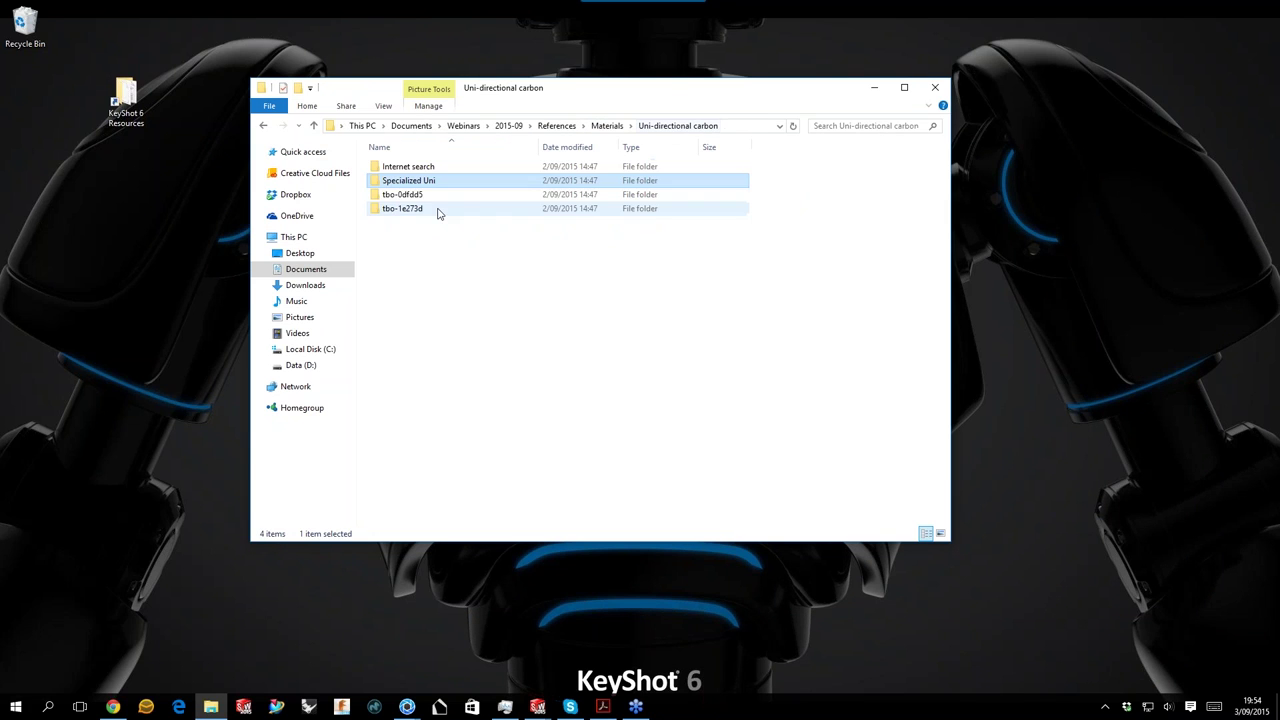
pyautogui.doubleClick(437, 210)
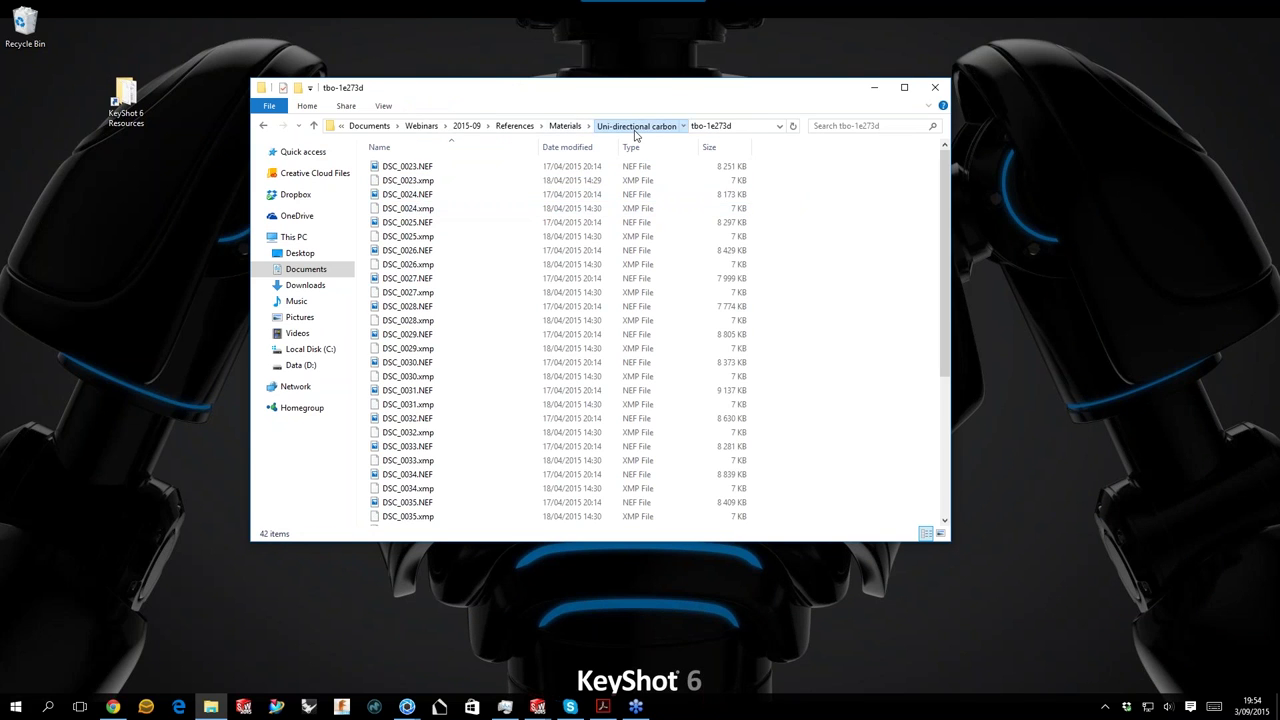
pyautogui.click(636, 126)
# Browse the carbon frame reference photos in the tbo-0dfdd5 folder, starting from DSC_0001.JPG, and close the Photos viewer.
pyautogui.doubleClick(410, 197)
pyautogui.click(418, 203)
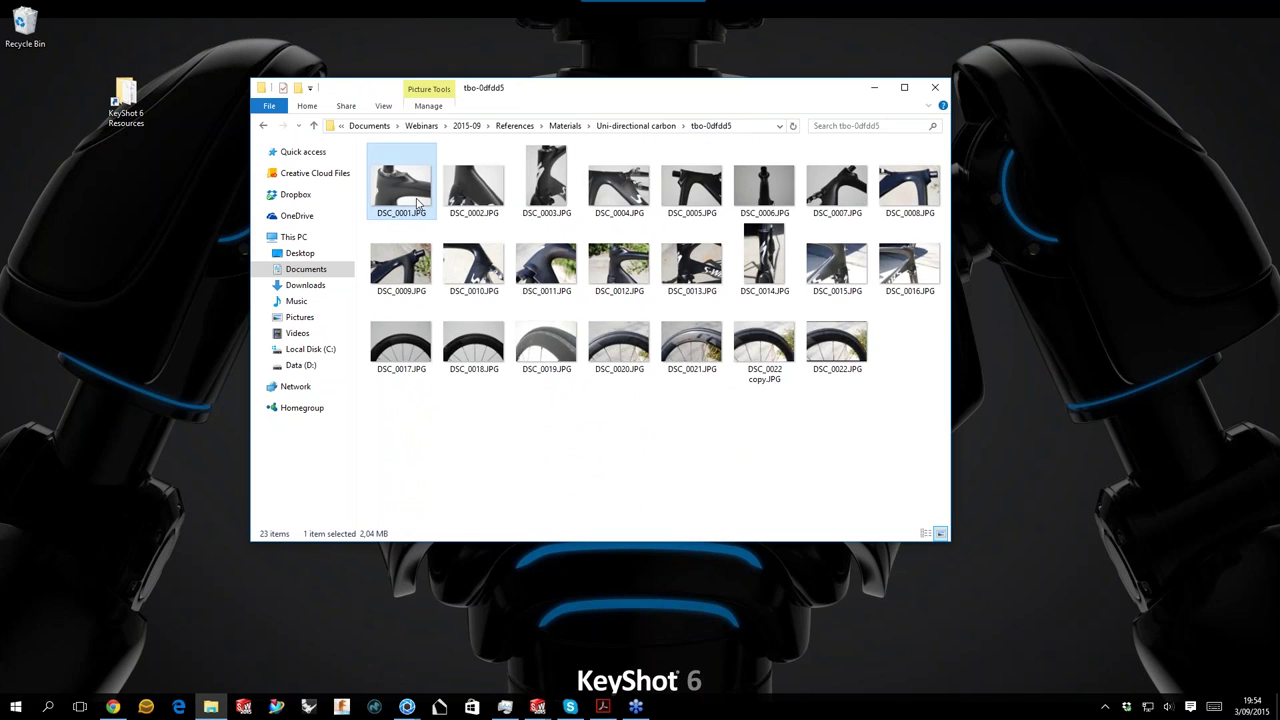
pyautogui.doubleClick(418, 203)
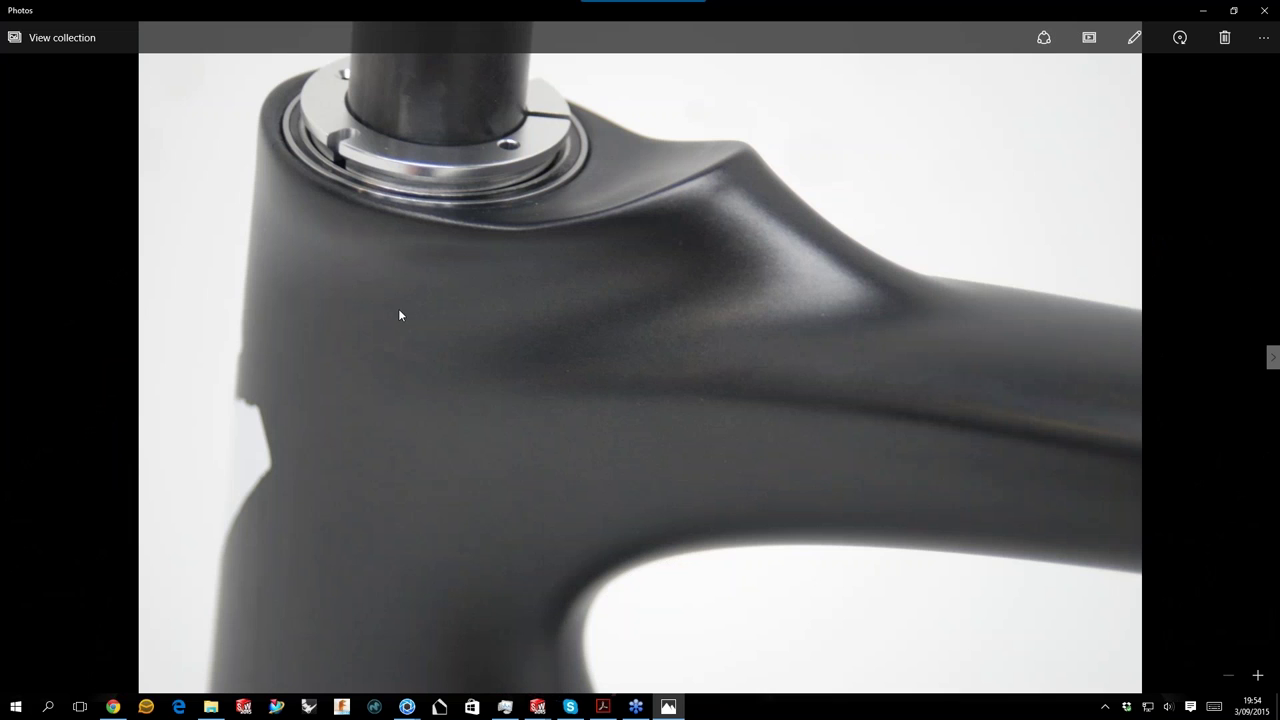
pyautogui.scroll(-1, 688, 374)
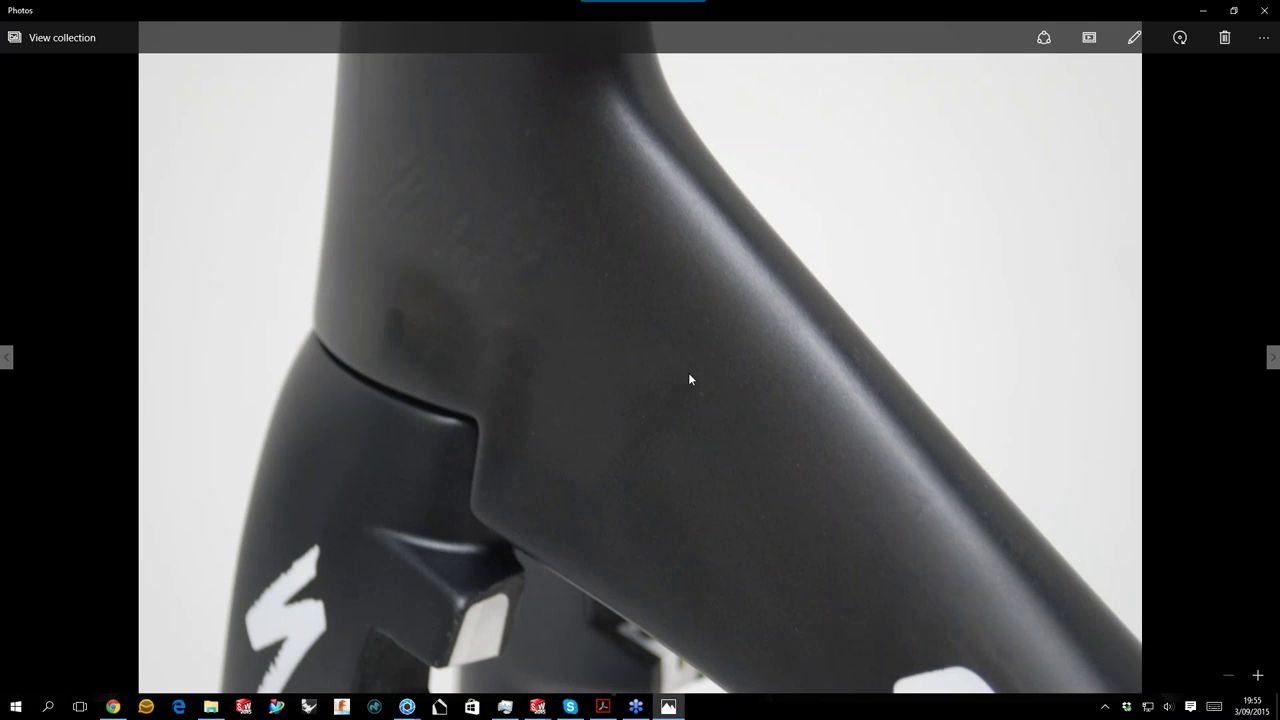
pyautogui.press('Right')
pyautogui.press('Right')
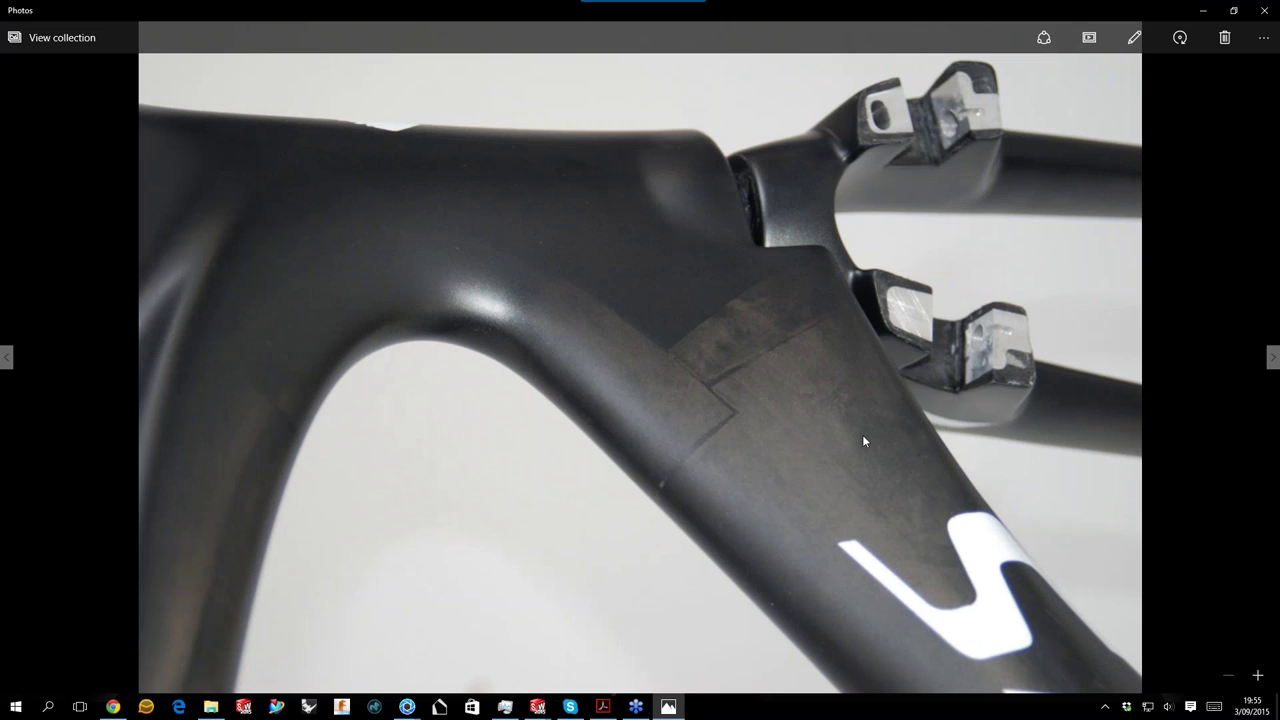
pyautogui.press('Right')
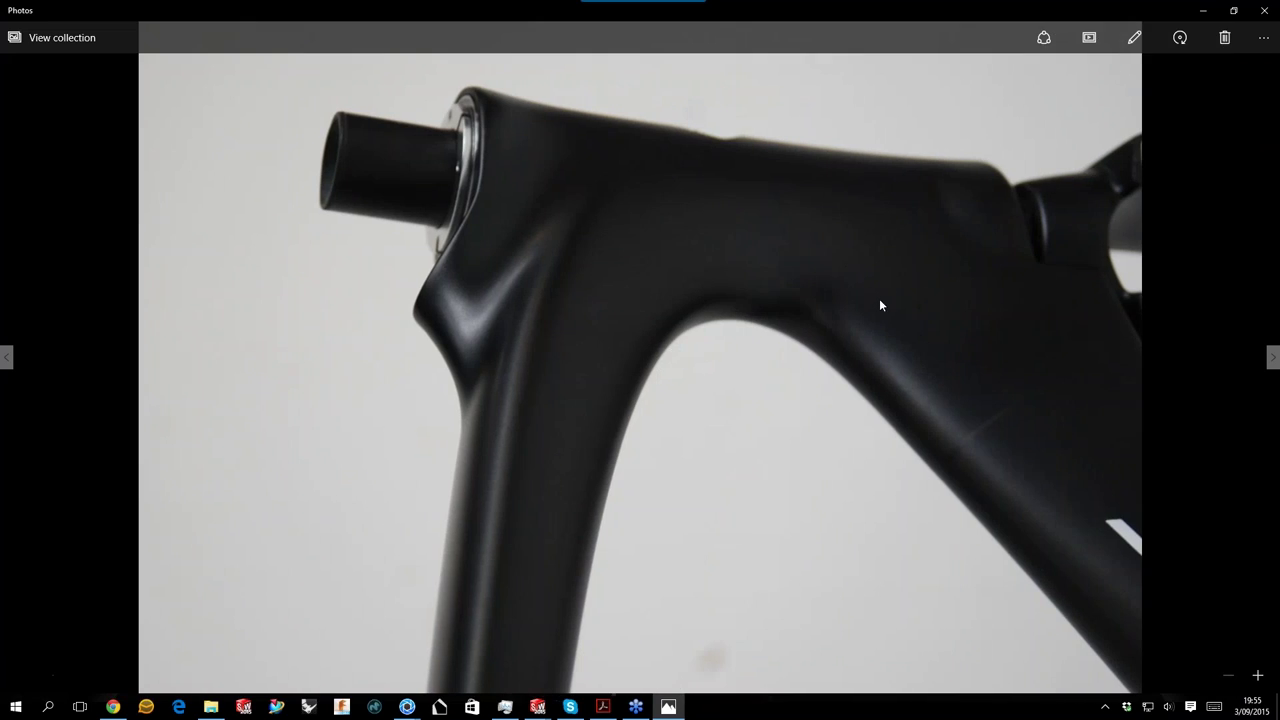
pyautogui.press('Right')
pyautogui.press('Right')
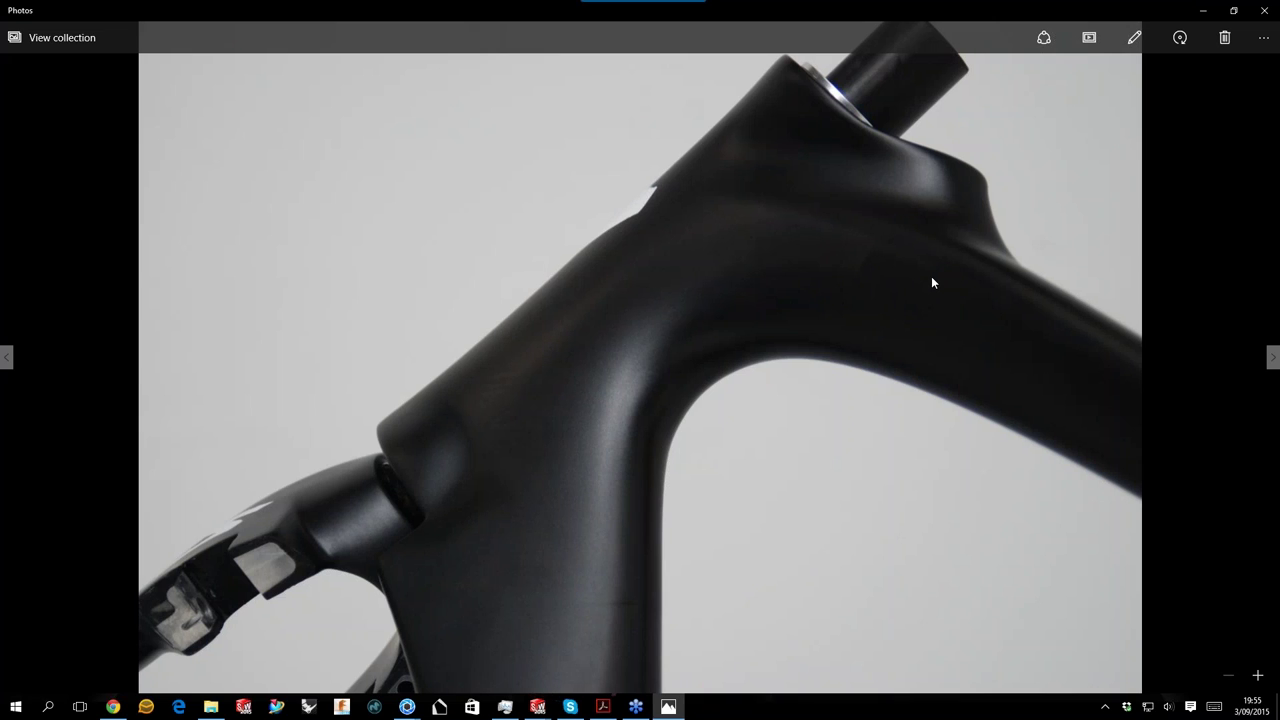
pyautogui.press('Right')
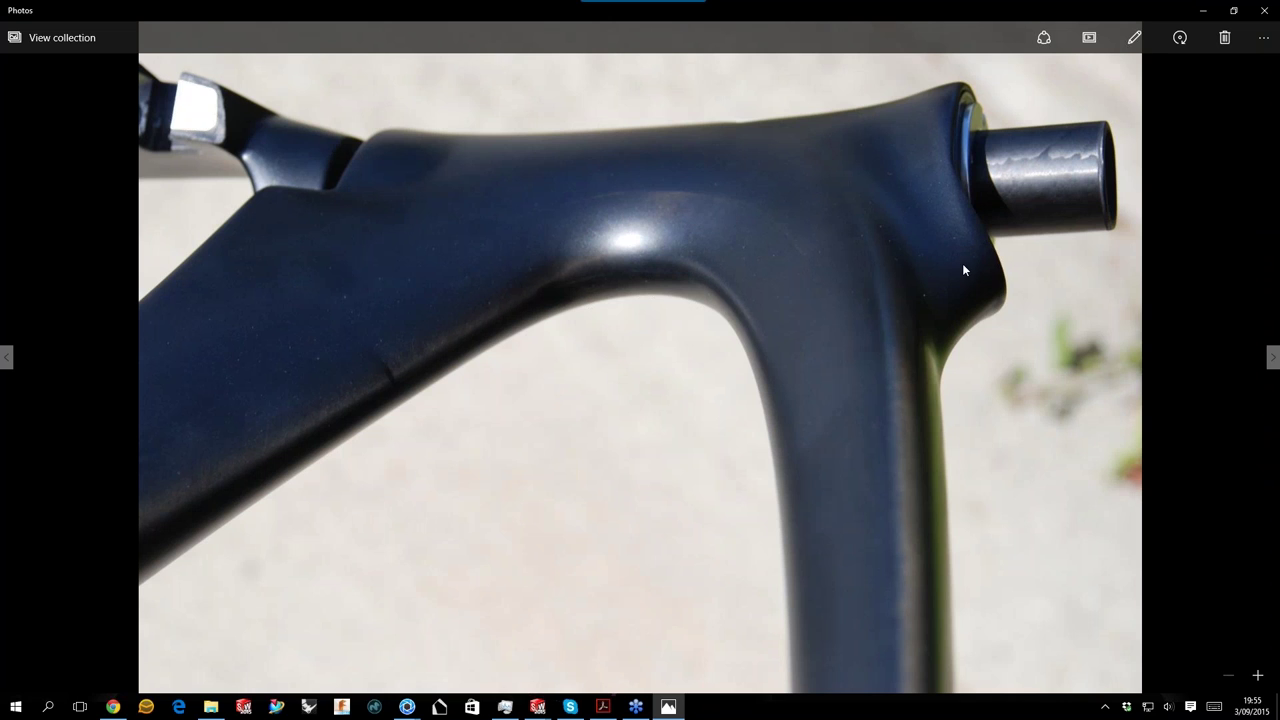
pyautogui.press('Right')
pyautogui.press('Right')
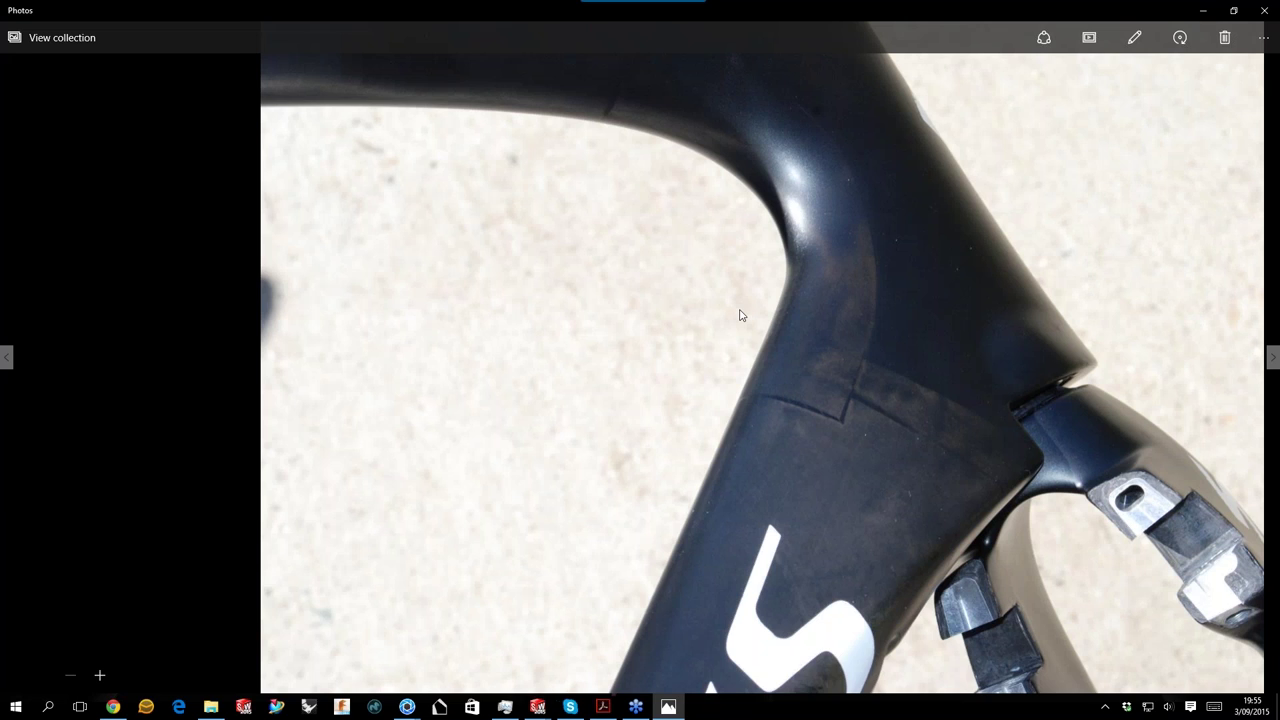
pyautogui.press('Right')
pyautogui.press('Right')
pyautogui.press('Left')
pyautogui.press('Right')
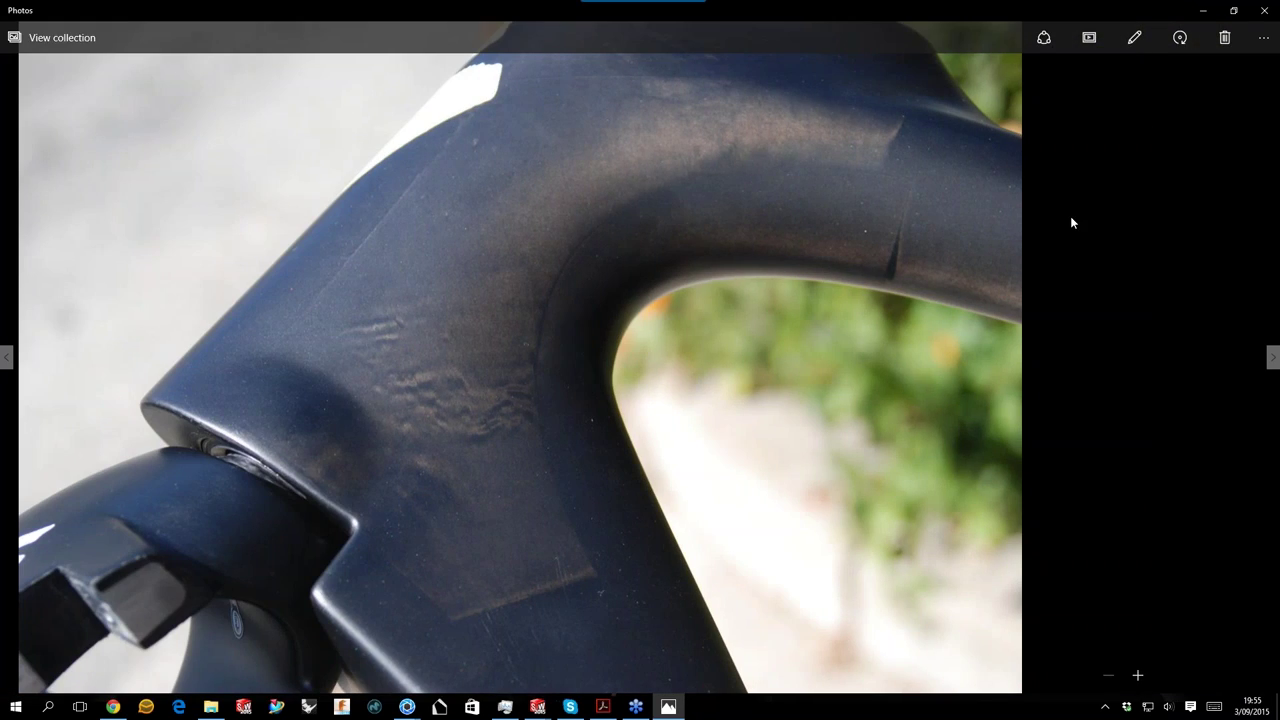
pyautogui.press('Right')
pyautogui.press('Right')
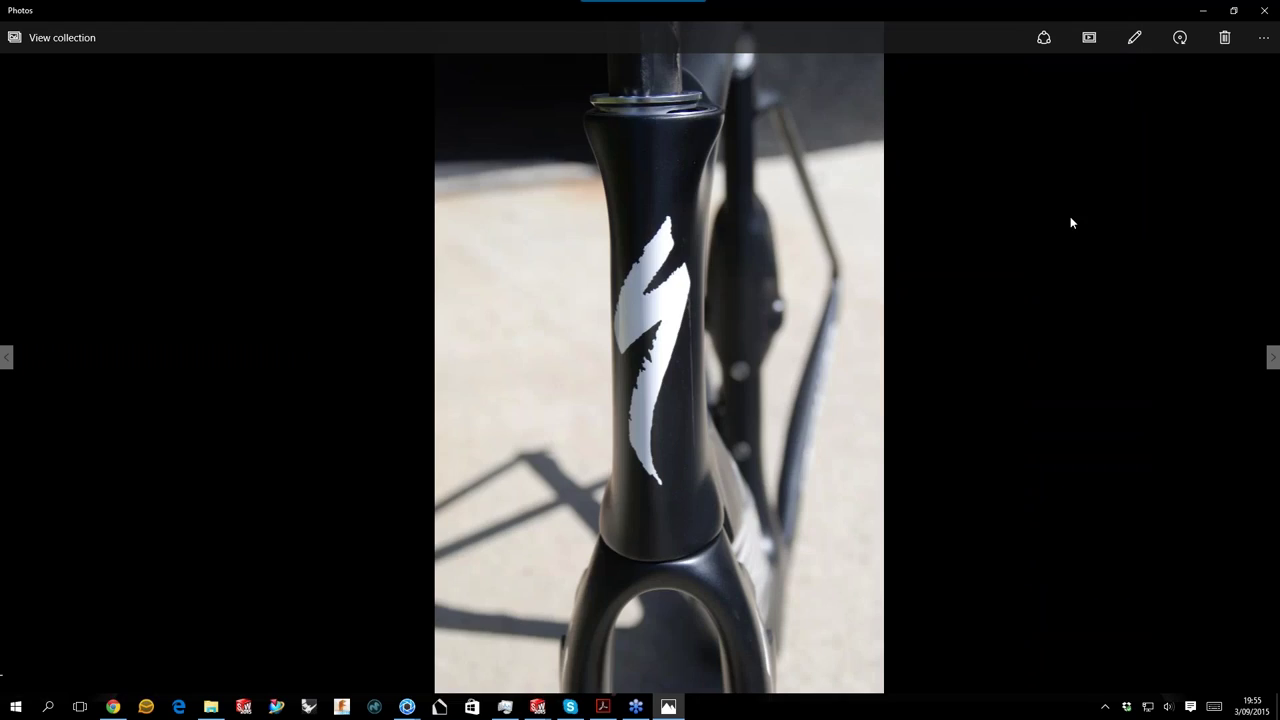
pyautogui.press('Right')
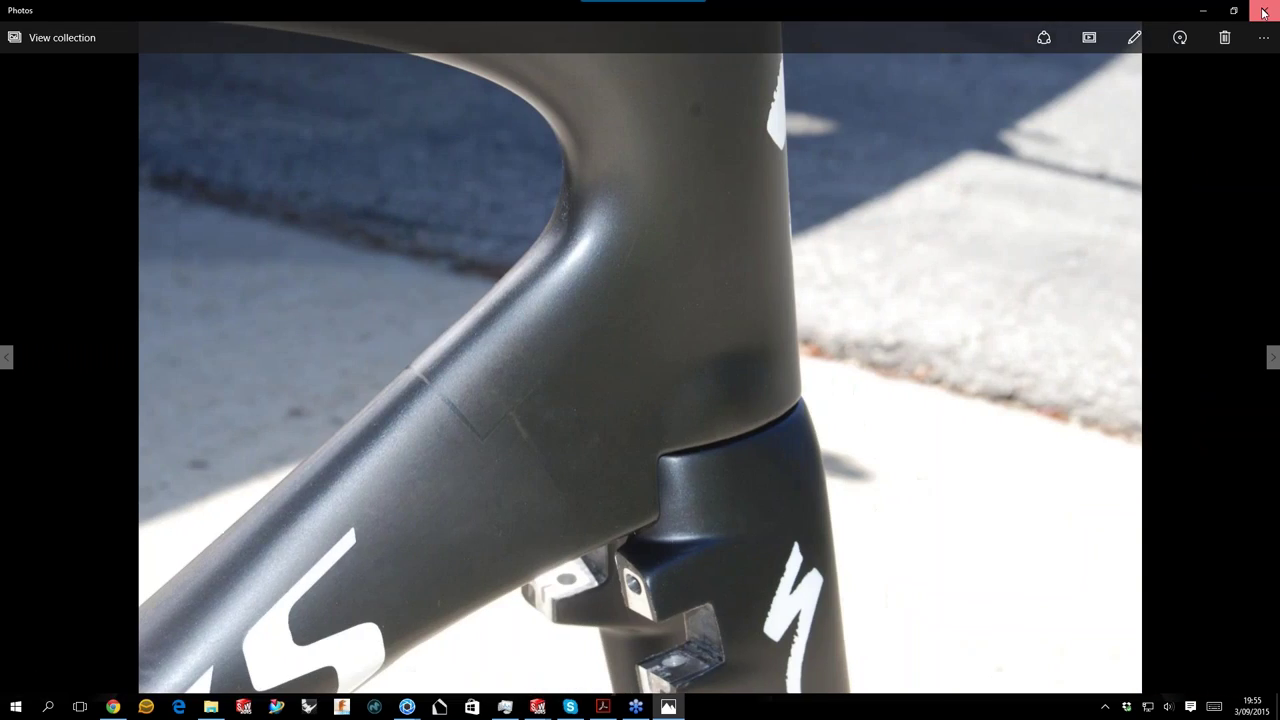
pyautogui.click(1263, 12)
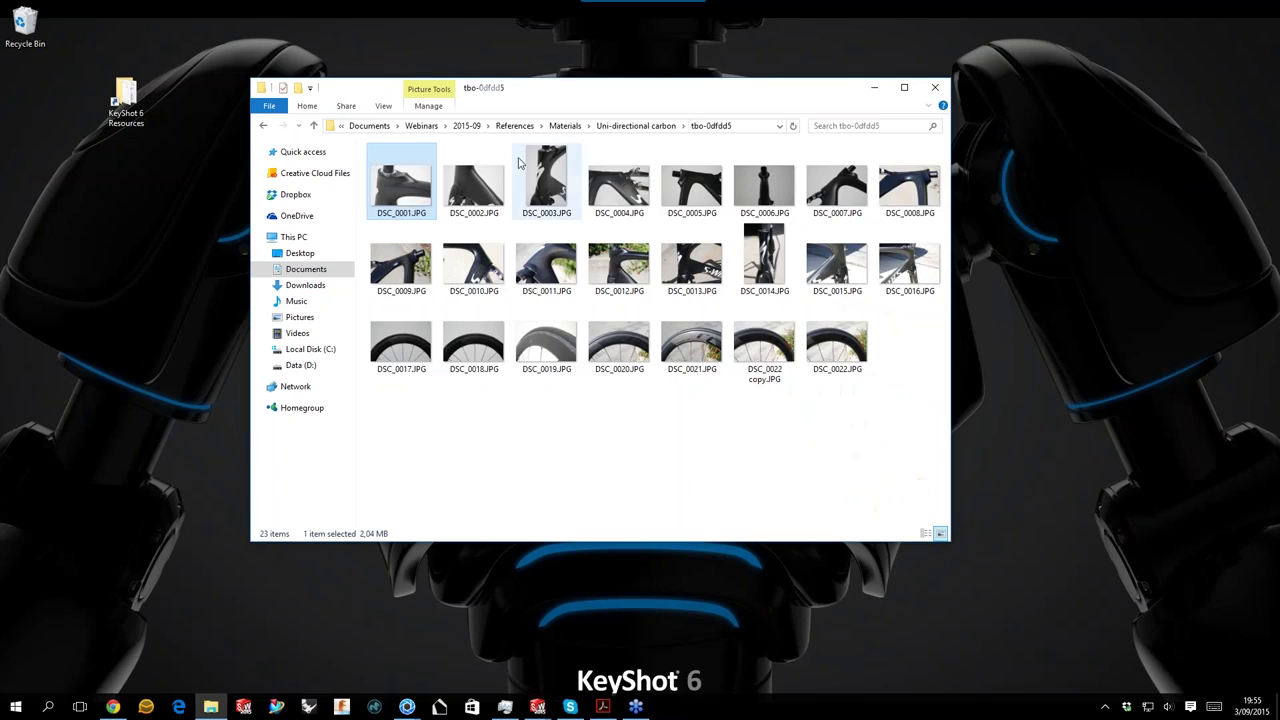
# Go back up through the Materials folder to the References folder.
pyautogui.click(590, 126)
pyautogui.click(612, 126)
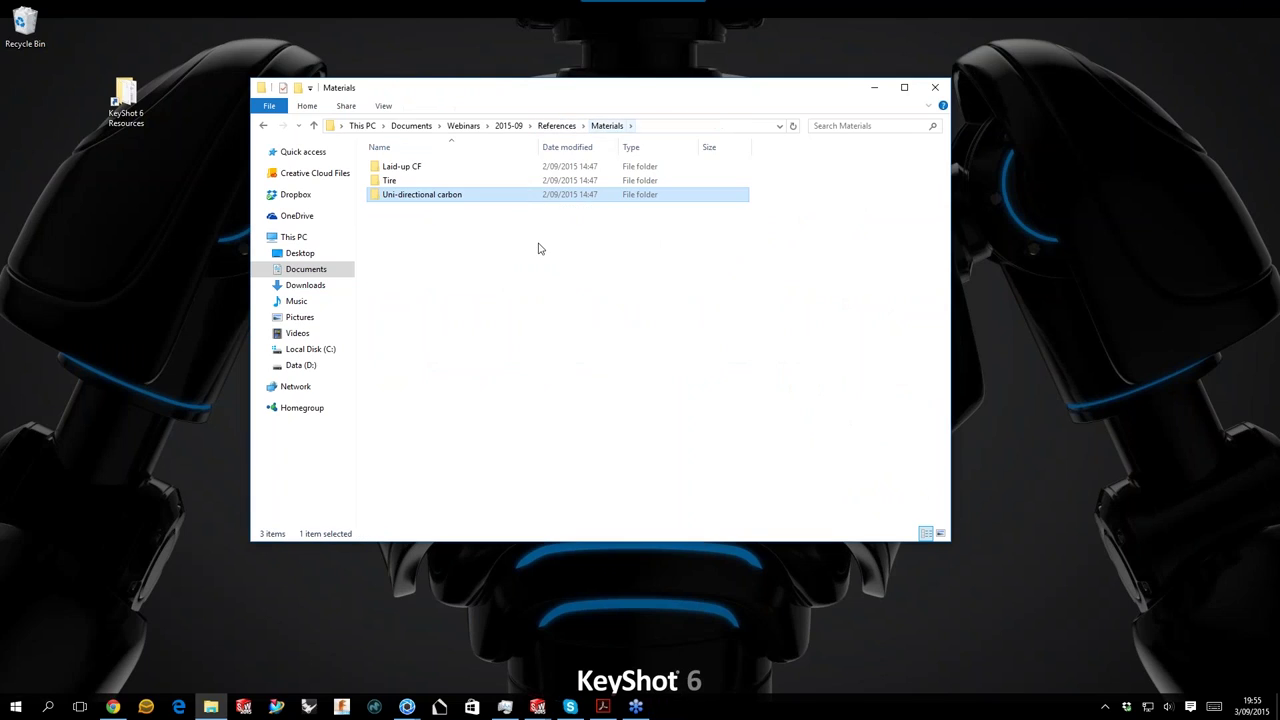
pyautogui.click(566, 126)
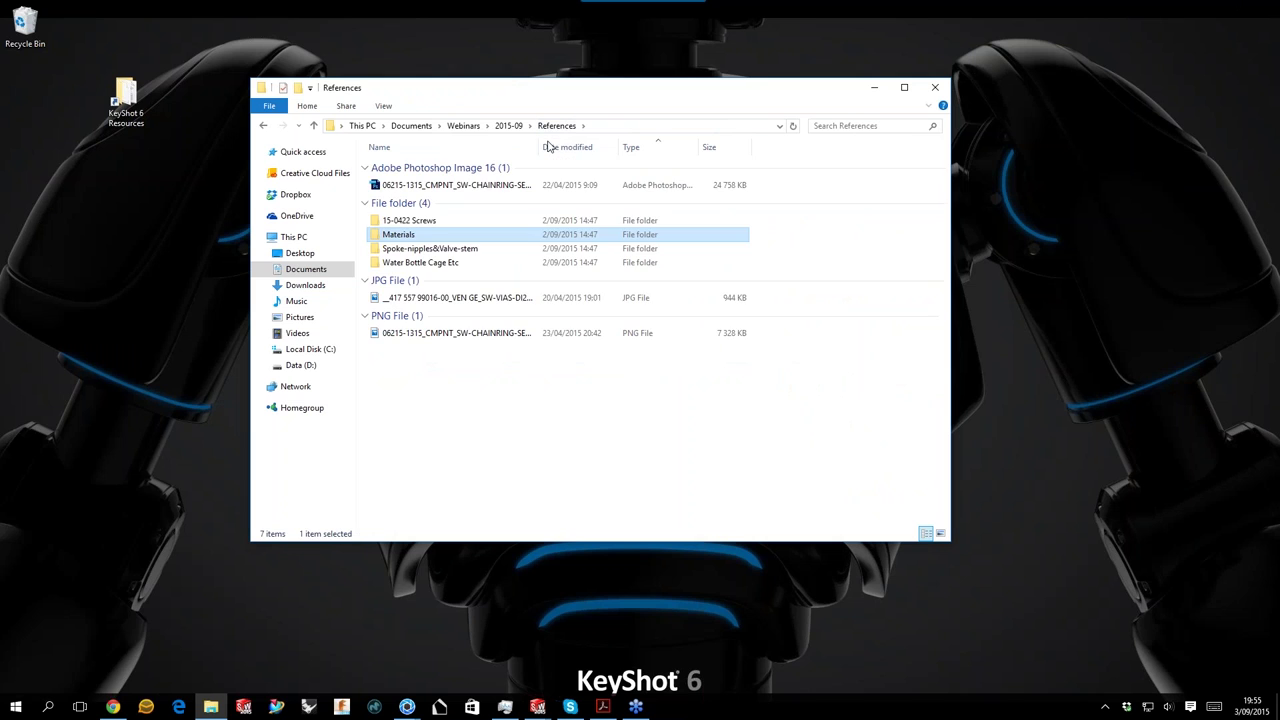
# Examine the full side-view photo of the black Venge in the Spoke-nipples&Valve-stem folder, and close it.
pyautogui.doubleClick(430, 248)
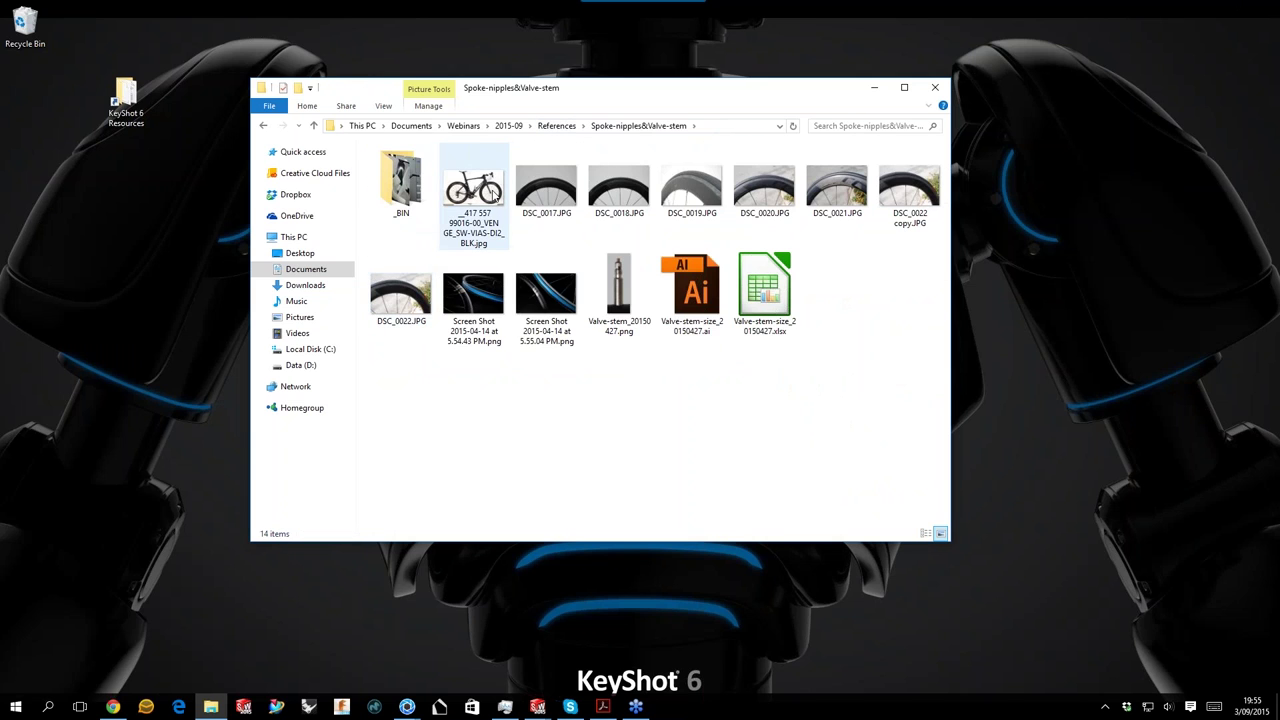
pyautogui.doubleClick(491, 191)
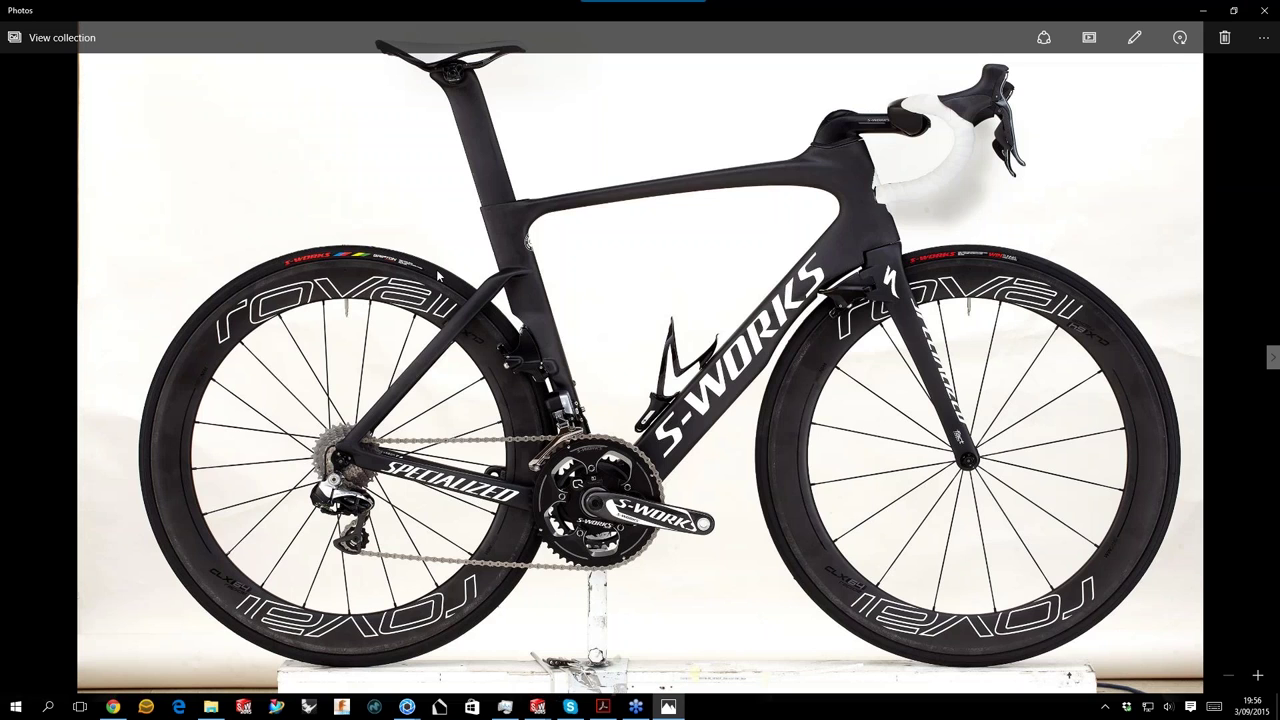
pyautogui.click(1267, 12)
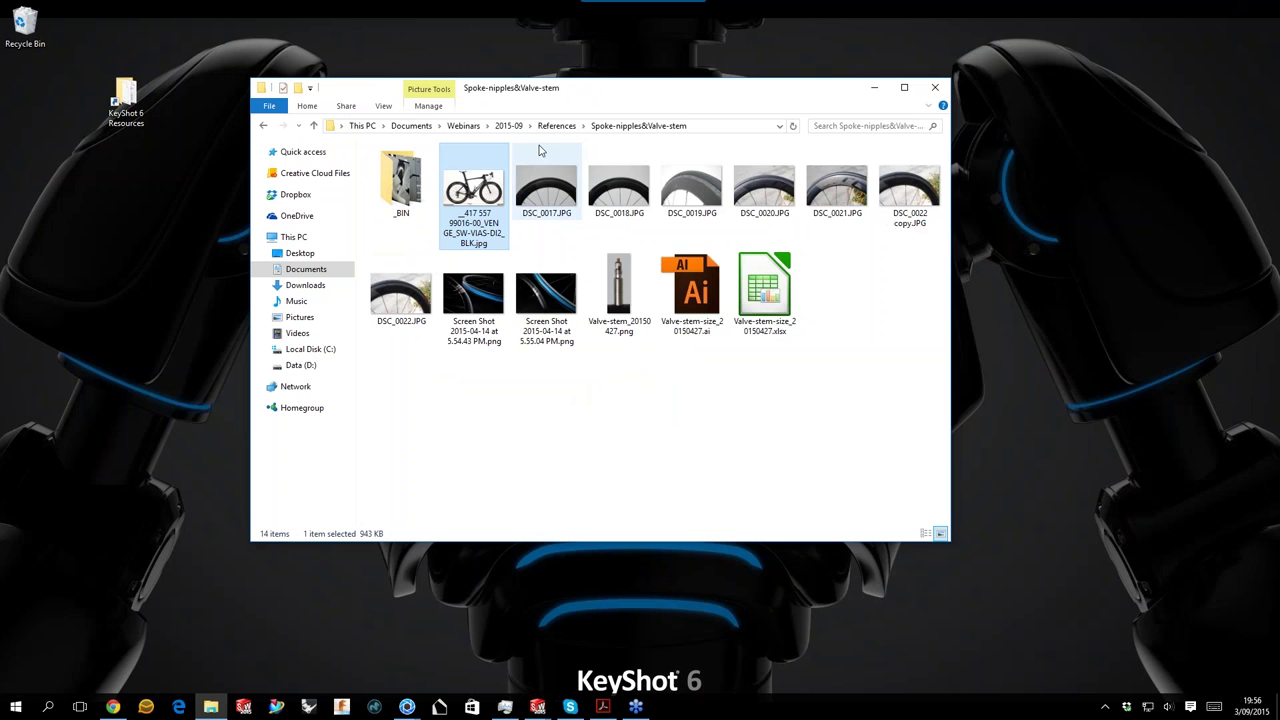
# Open the 16_VENGE_SW_MODULE_BIKE_SATIN_PROJ_BLK PDF from the Decals folder under 2015-09 > from-Specialized.
pyautogui.click(560, 126)
pyautogui.click(509, 126)
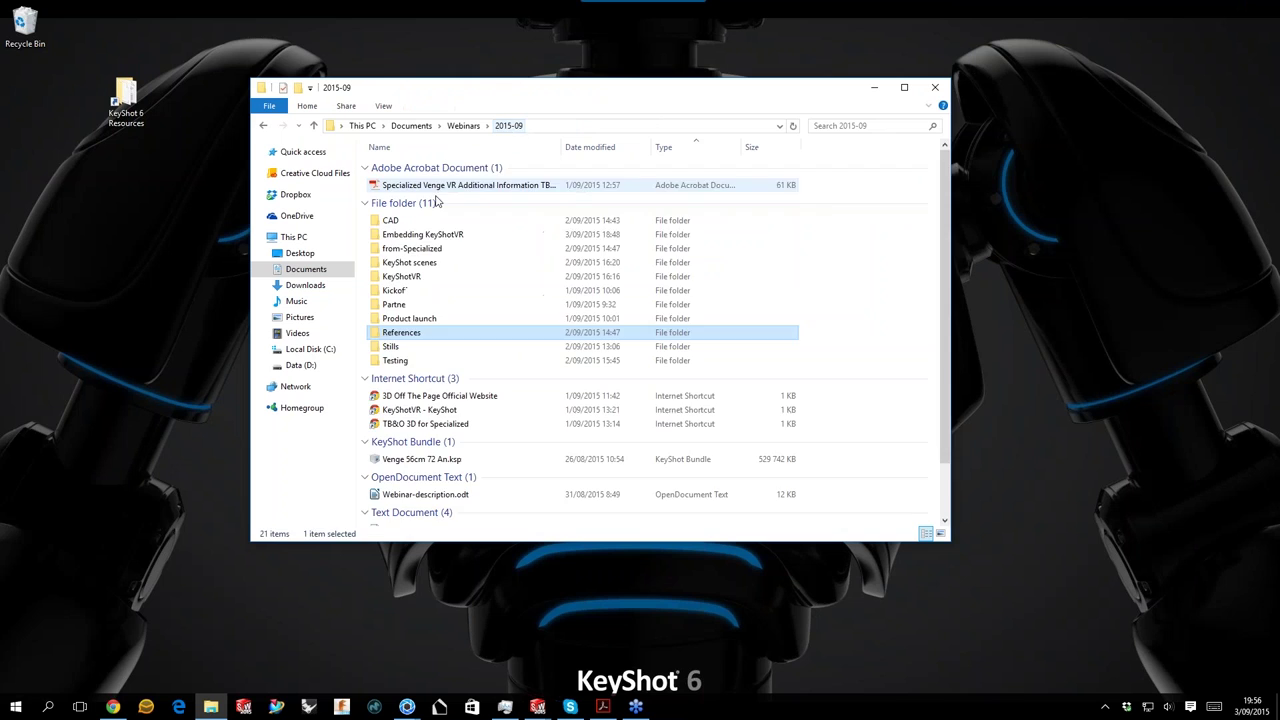
pyautogui.doubleClick(409, 249)
pyautogui.doubleClick(390, 168)
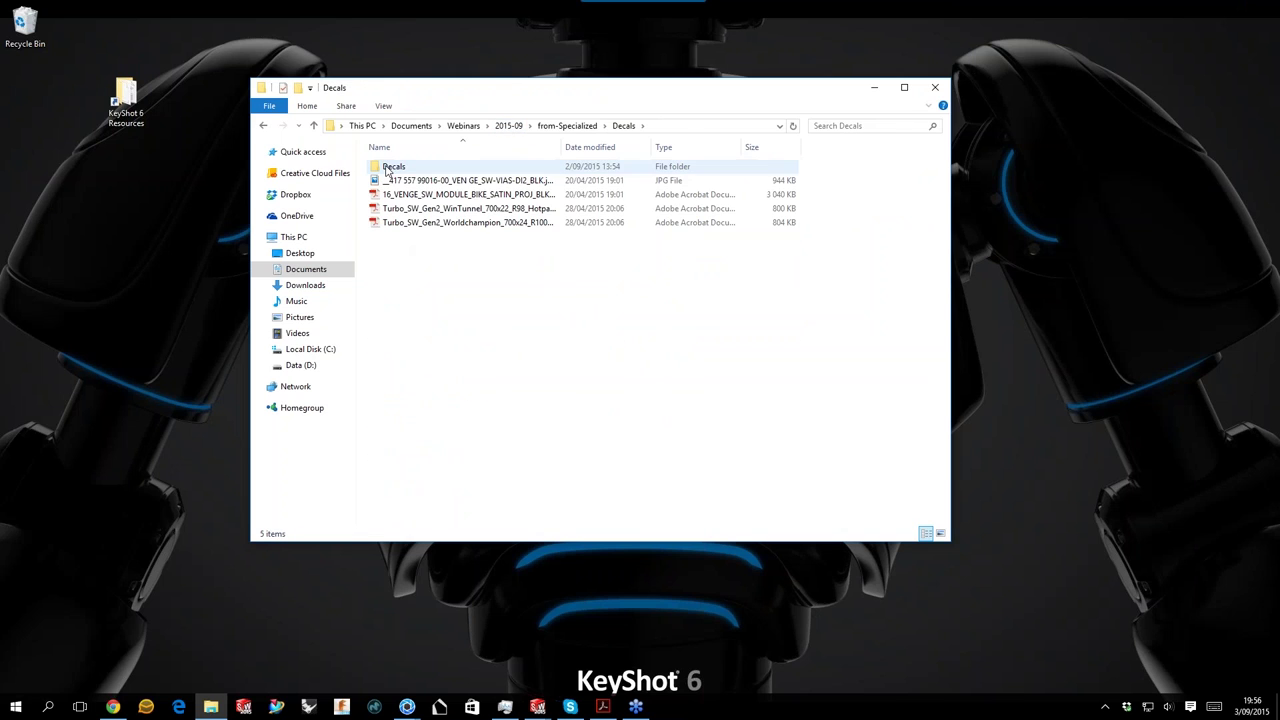
pyautogui.click(455, 195)
pyautogui.doubleClick(455, 195)
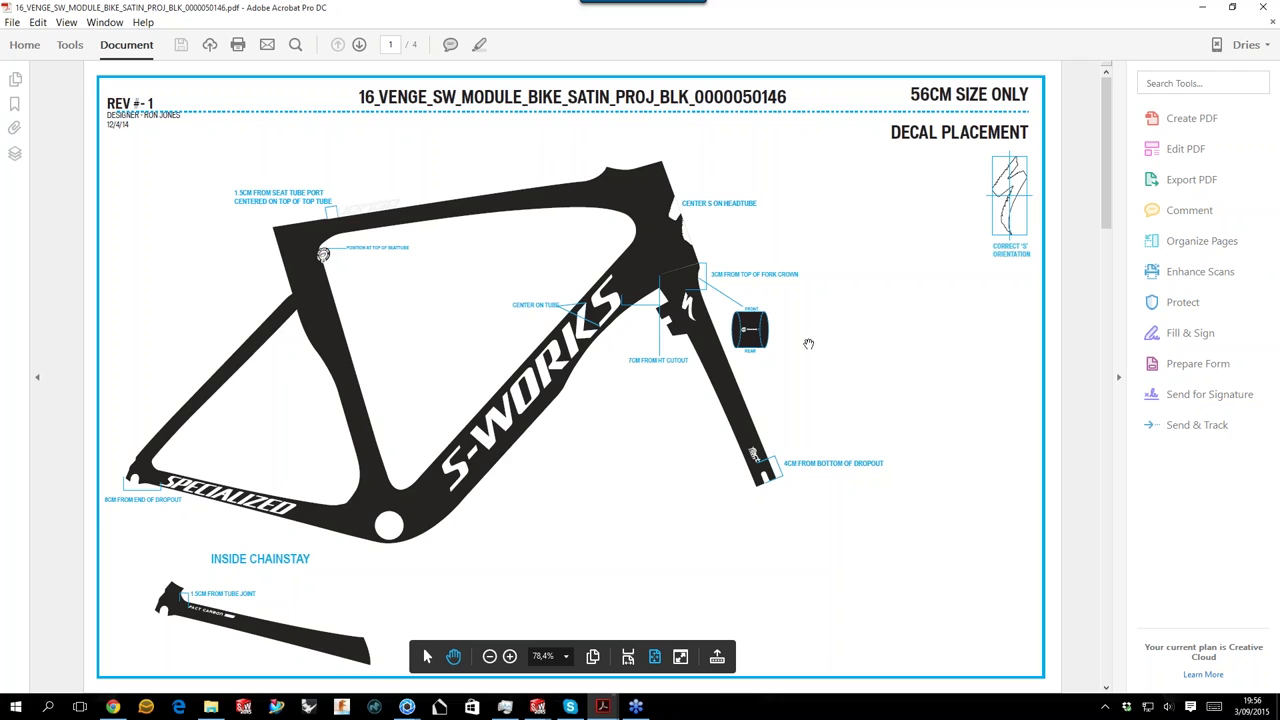
# Examine the decal placement, frame and decal finish, and decal artwork pages of the Venge PDF, and close it.
pyautogui.moveTo(1108, 107); pyautogui.dragTo(1100, 215)
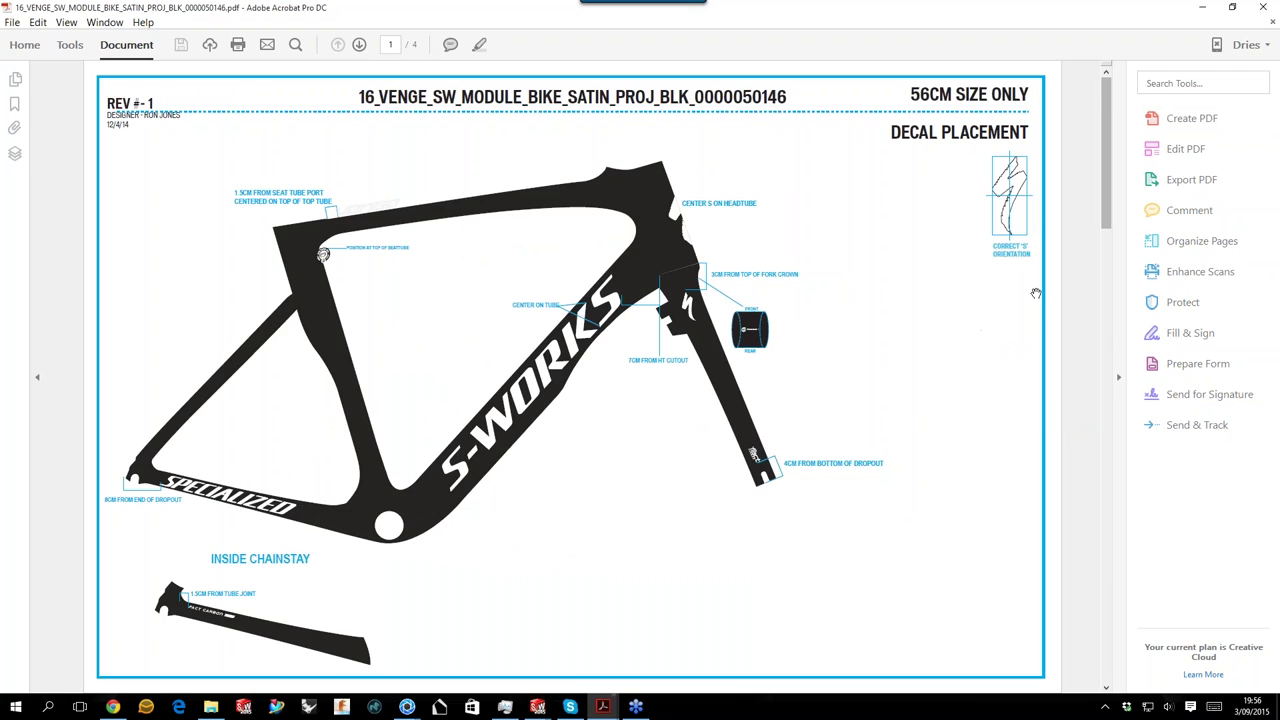
pyautogui.scroll(-4, 1037, 292)
pyautogui.scroll(3, 1037, 292)
pyautogui.scroll(-5, 1036, 293)
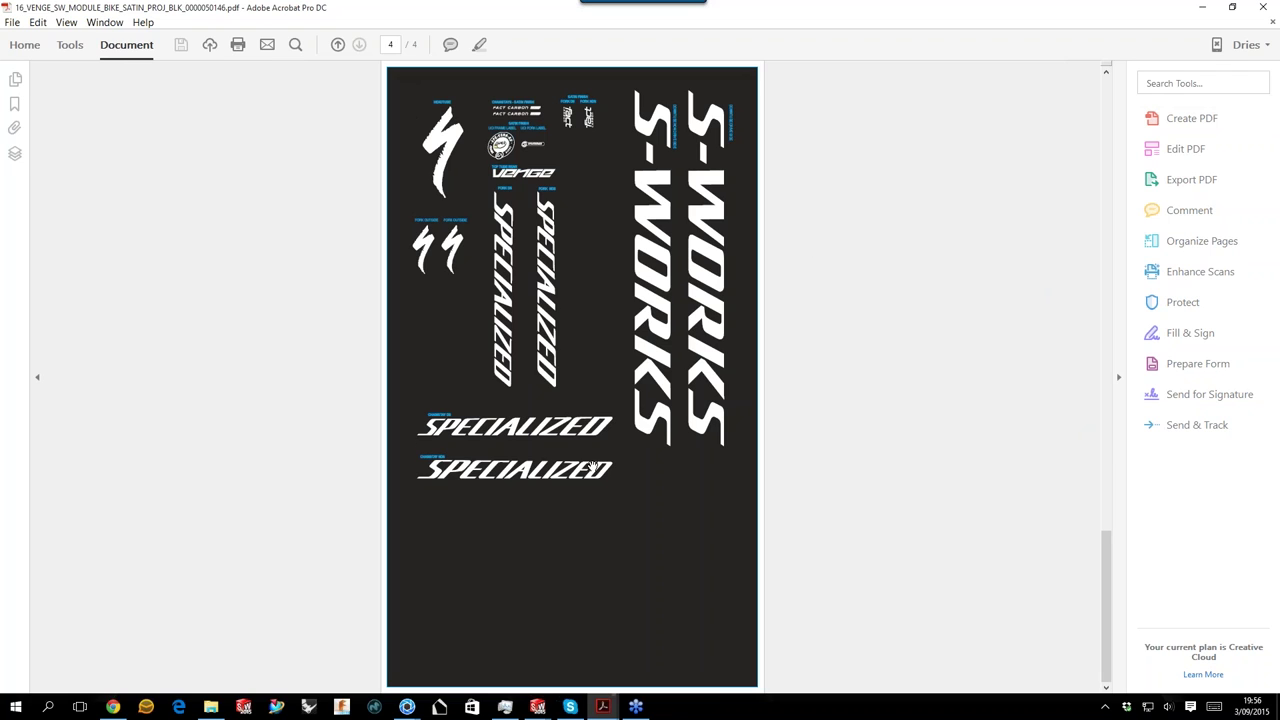
pyautogui.scroll(3, 630, 238)
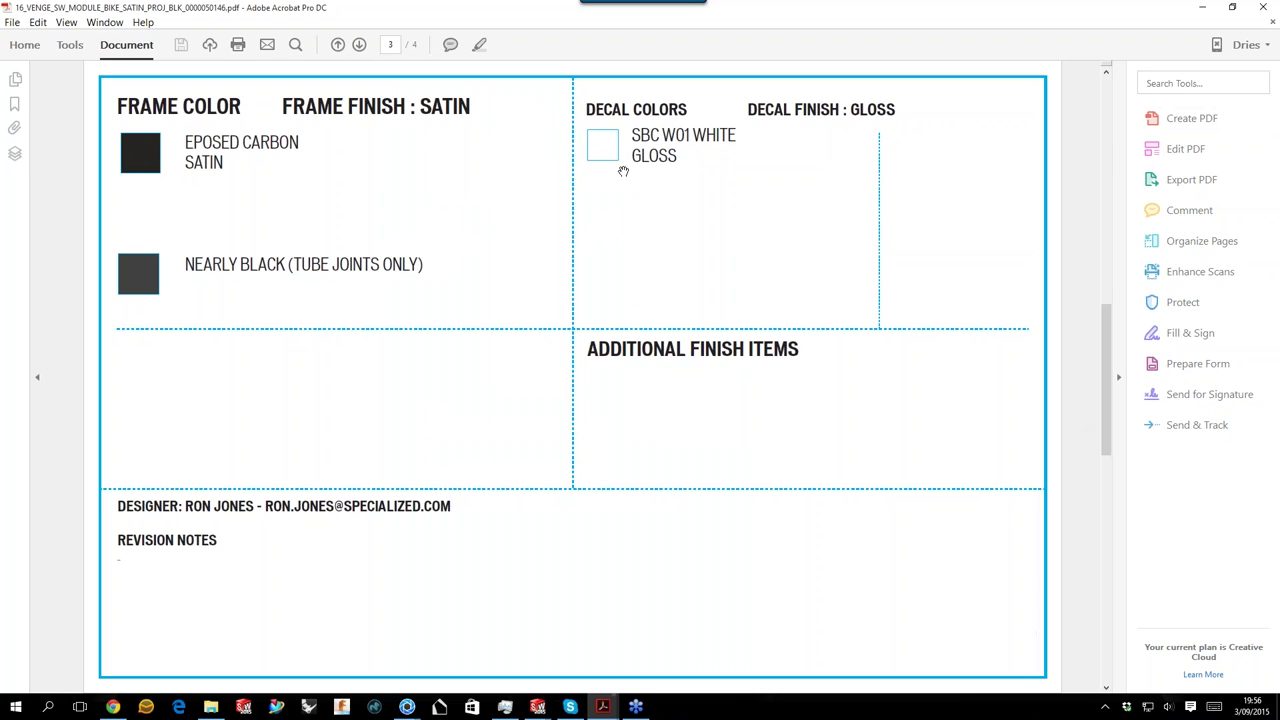
pyautogui.scroll(3, 671, 180)
pyautogui.scroll(3, 791, 241)
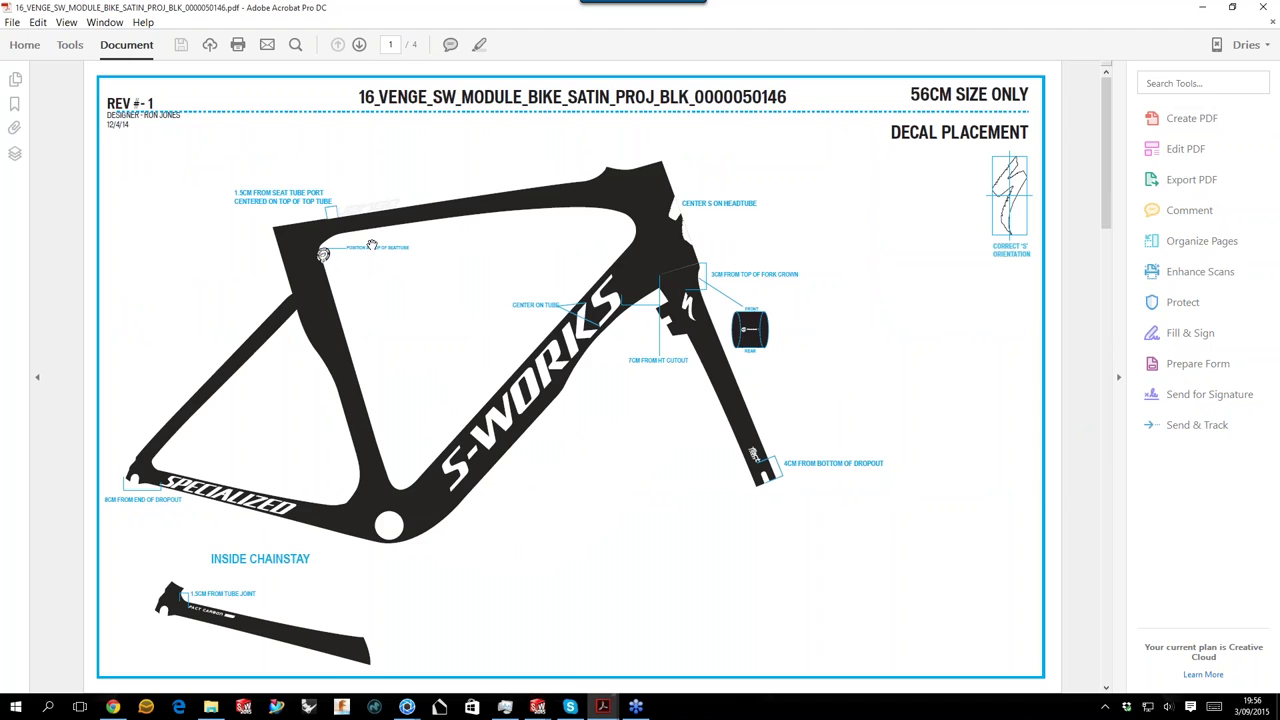
pyautogui.scroll(-3, 930, 298)
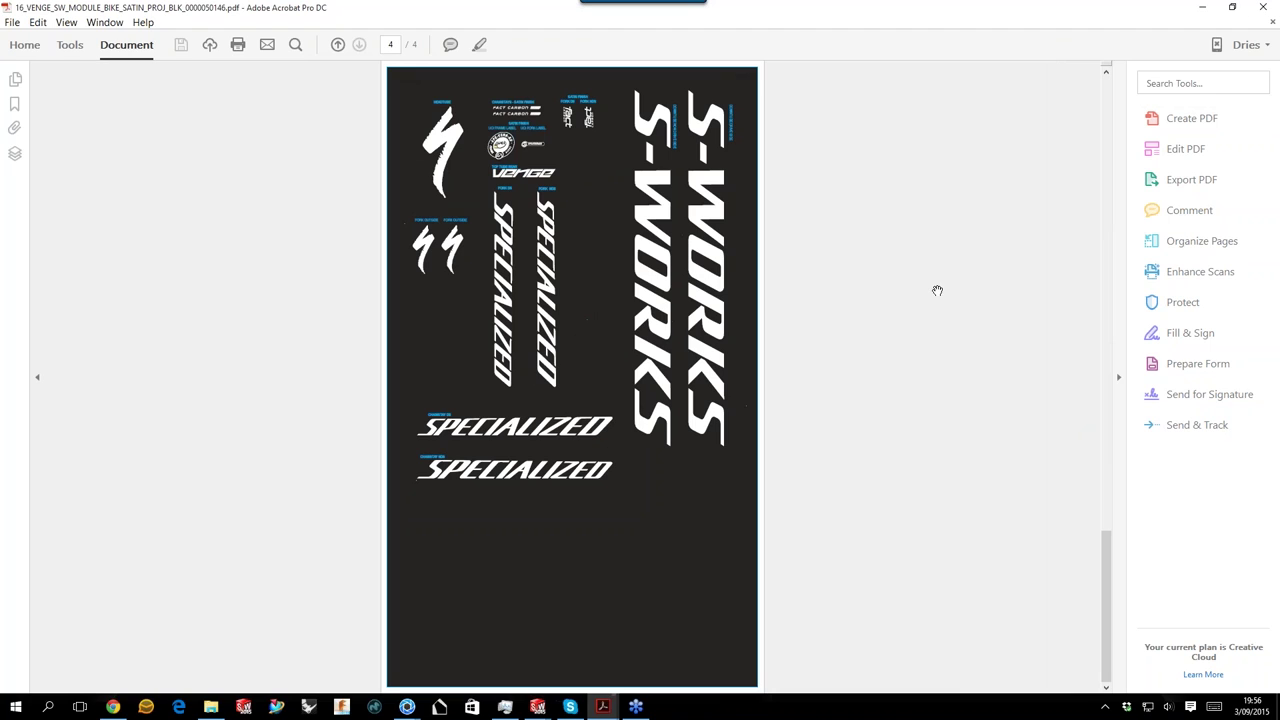
pyautogui.click(1272, 10)
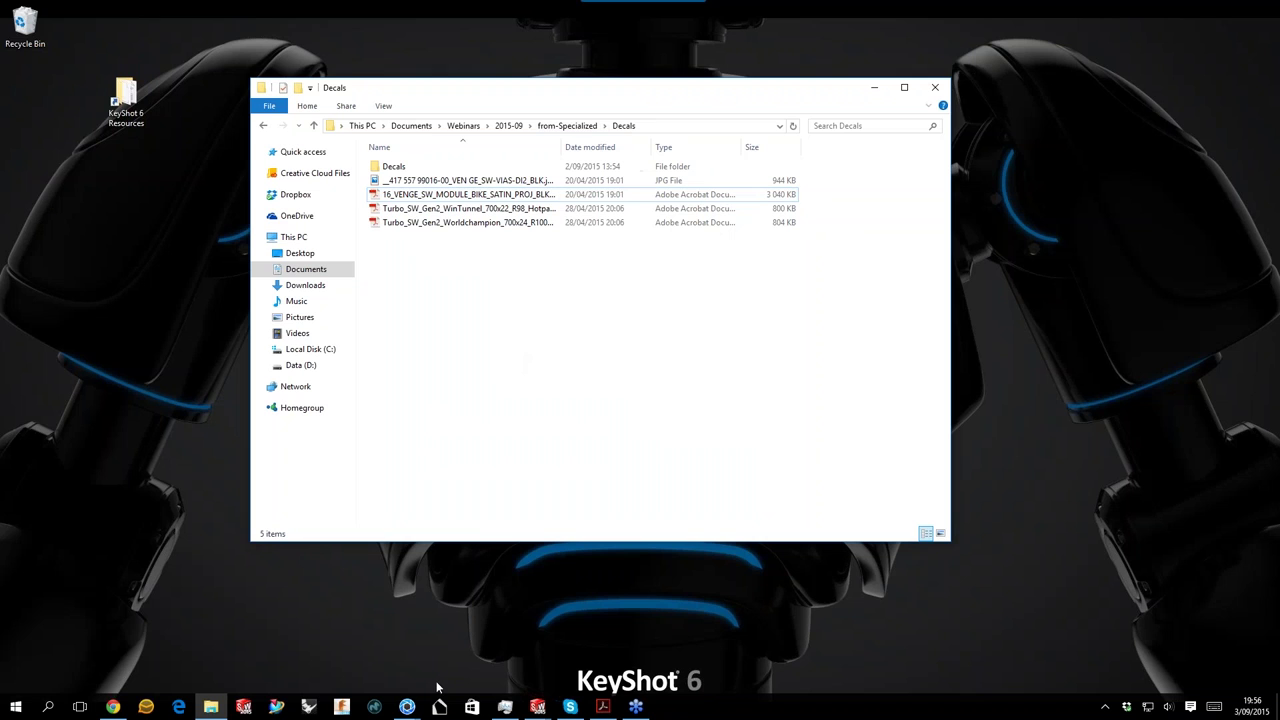
# Switch to the KeyShot scene Venge 56cm 72 An_no-labels.bip, resume its real-time rendering, and move its window nearer the desktop's upper-left corner.
pyautogui.moveTo(413, 708)
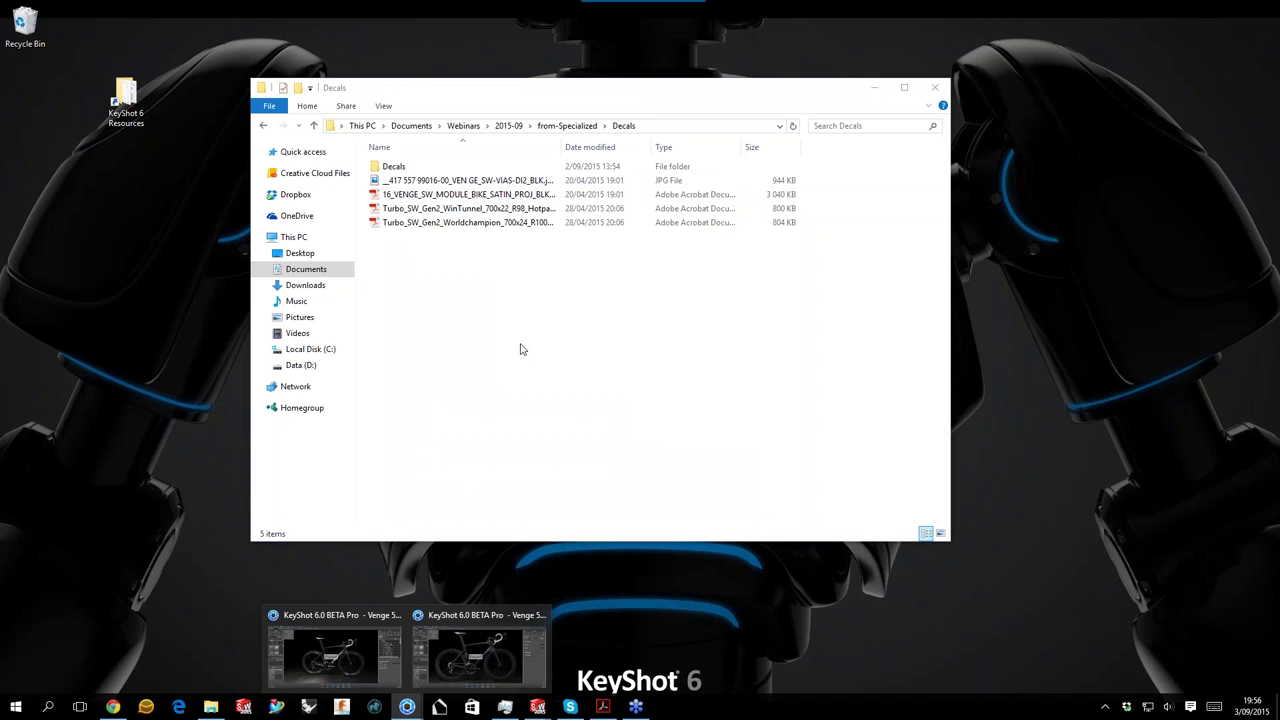
pyautogui.click(487, 647)
pyautogui.hotkey('shift', 'p')
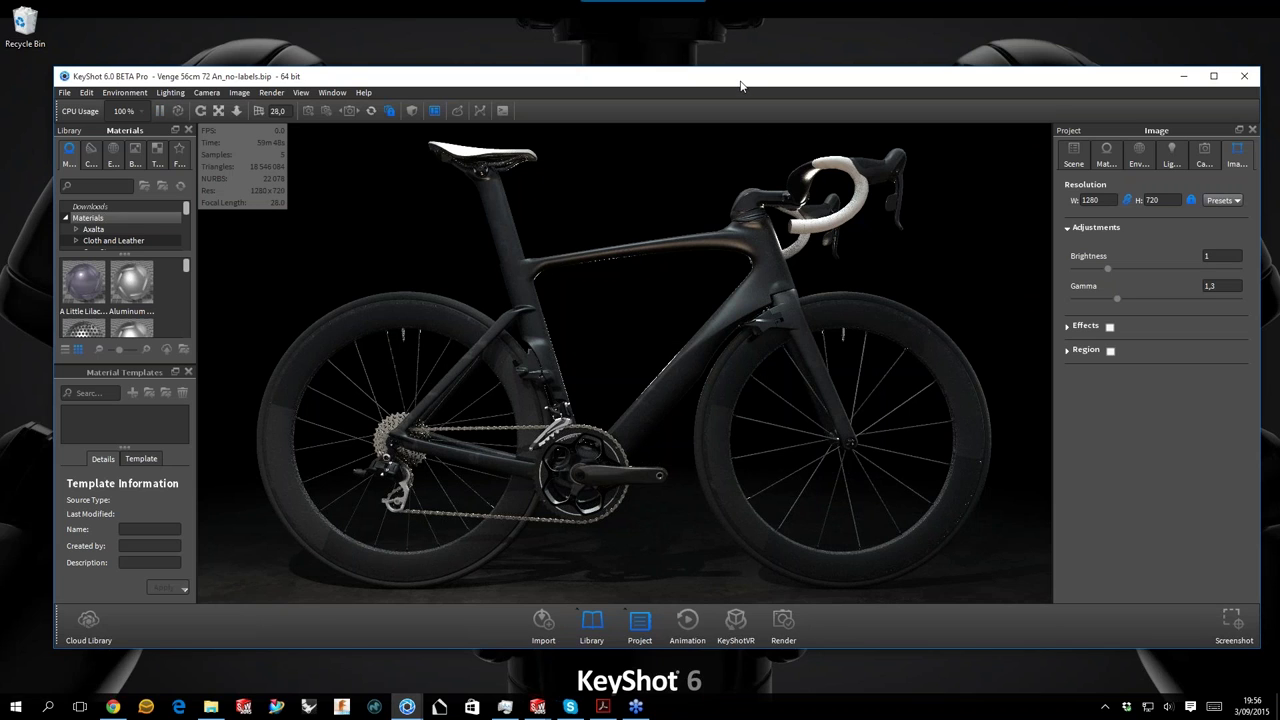
pyautogui.moveTo(740, 83); pyautogui.dragTo(779, 44)
pyautogui.moveTo(759, 50); pyautogui.dragTo(710, 56)
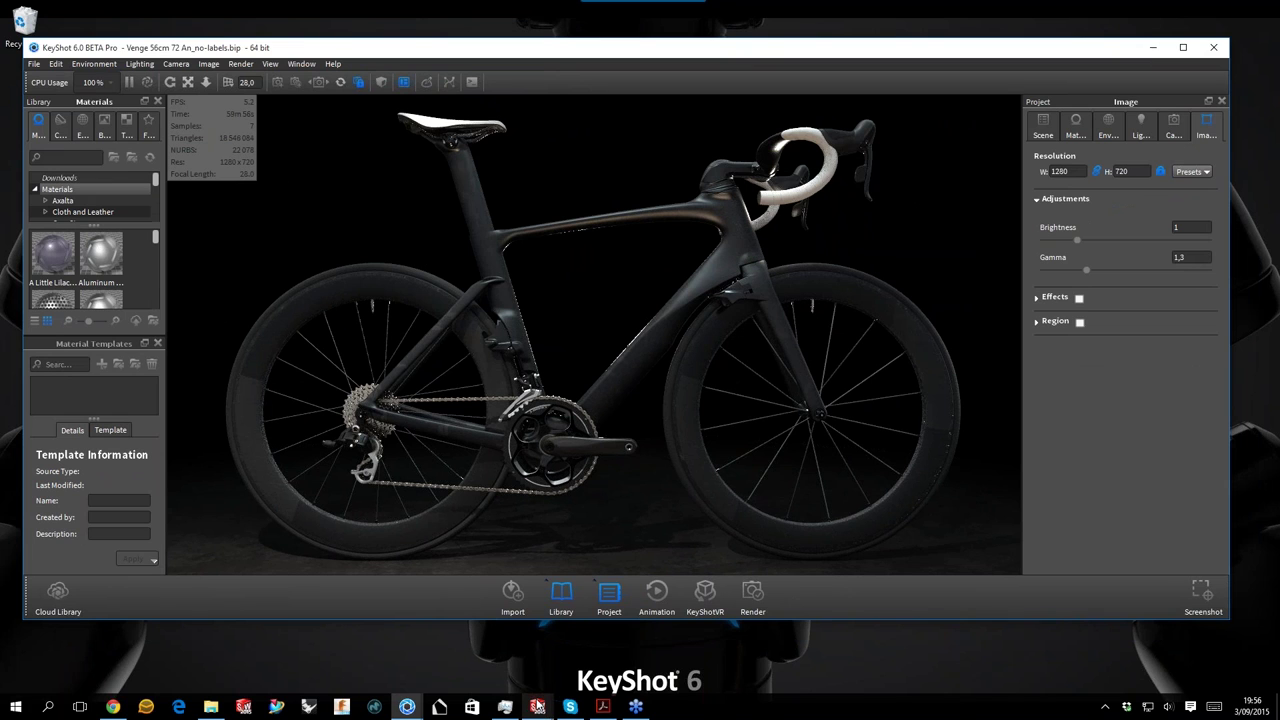
# Bring up the labelled scene Venge 56cm 72 An.bip, close its animation timeline, and move the window below the no-labels window's title bar.
pyautogui.click(410, 704)
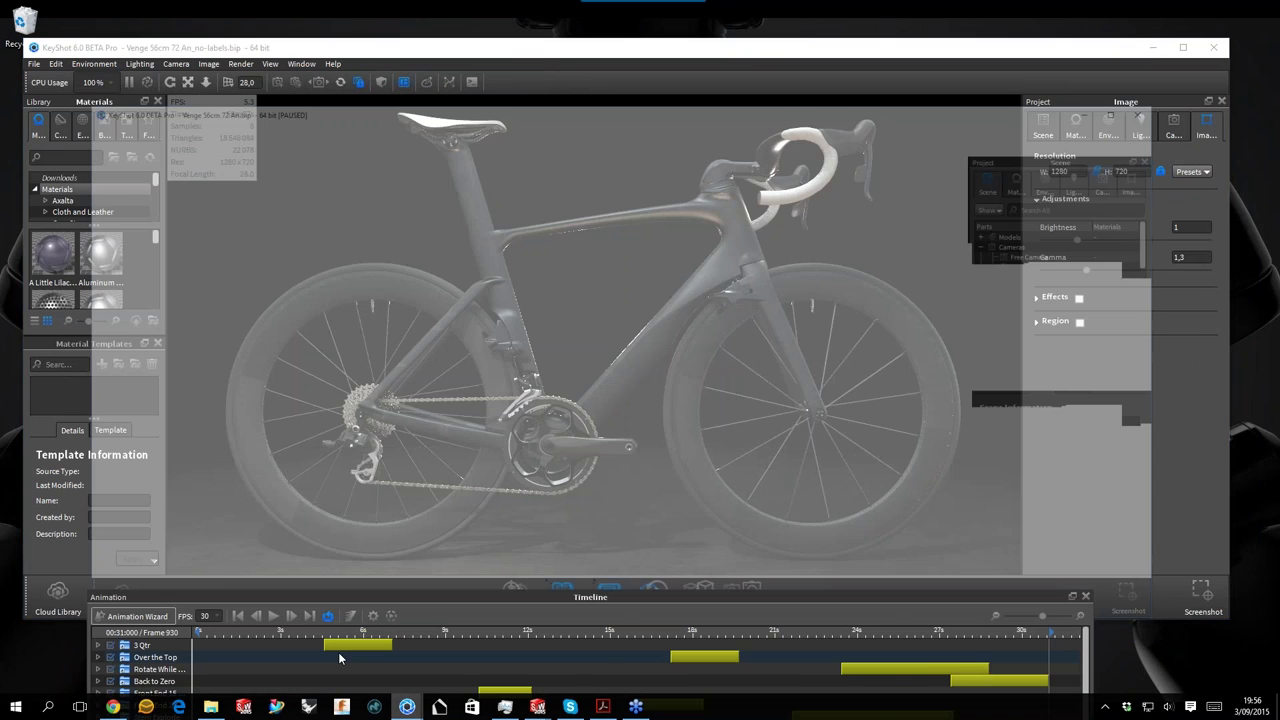
pyautogui.click(338, 654)
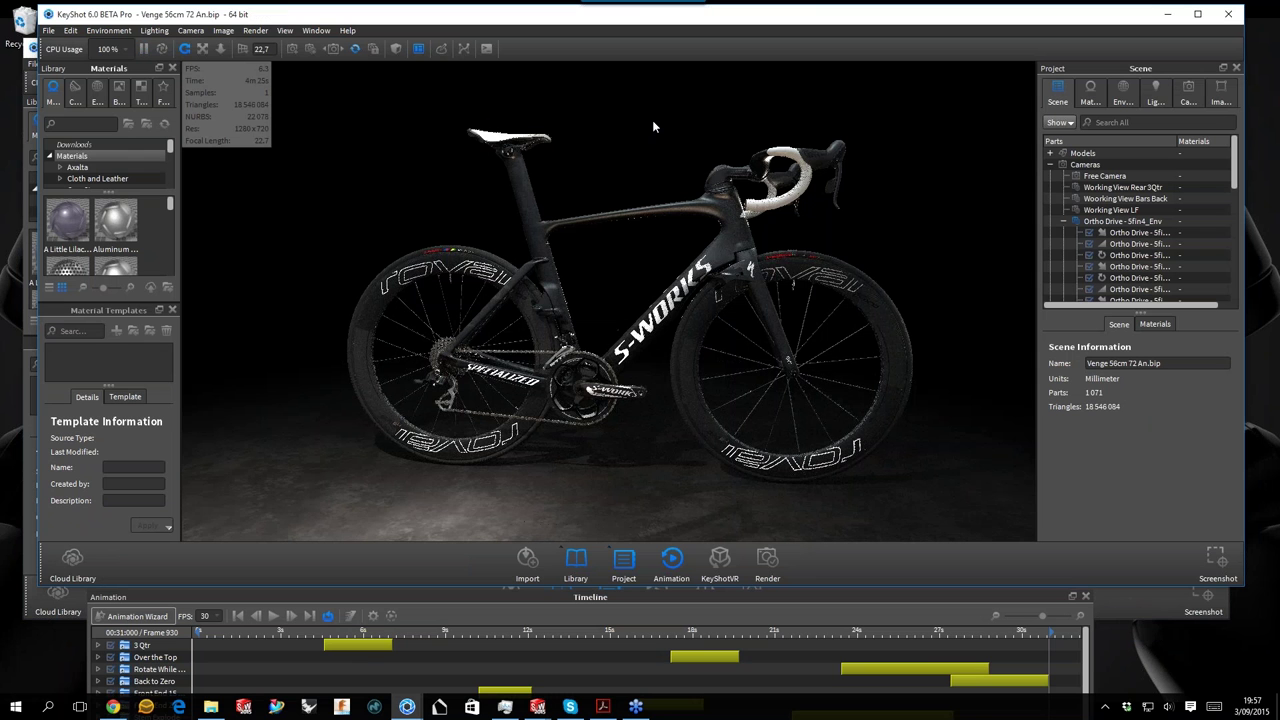
pyautogui.moveTo(695, 34); pyautogui.dragTo(703, 83)
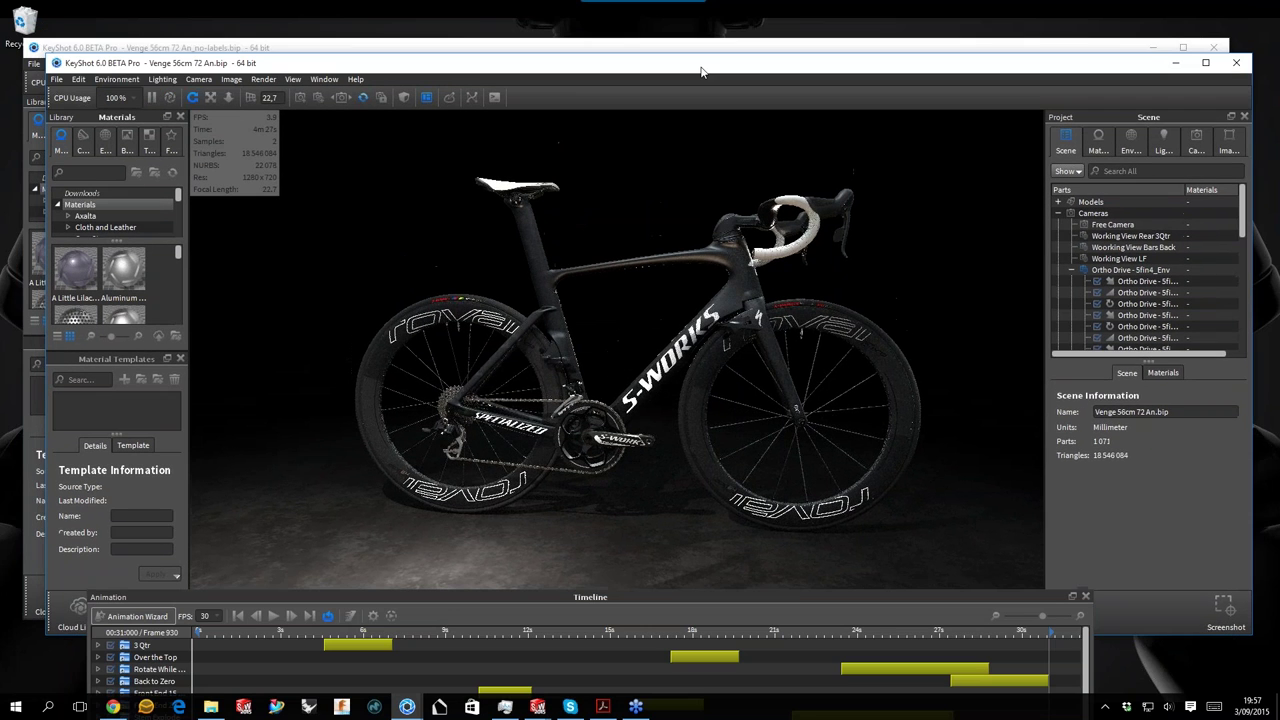
pyautogui.click(1087, 597)
pyautogui.moveTo(678, 73); pyautogui.dragTo(703, 152)
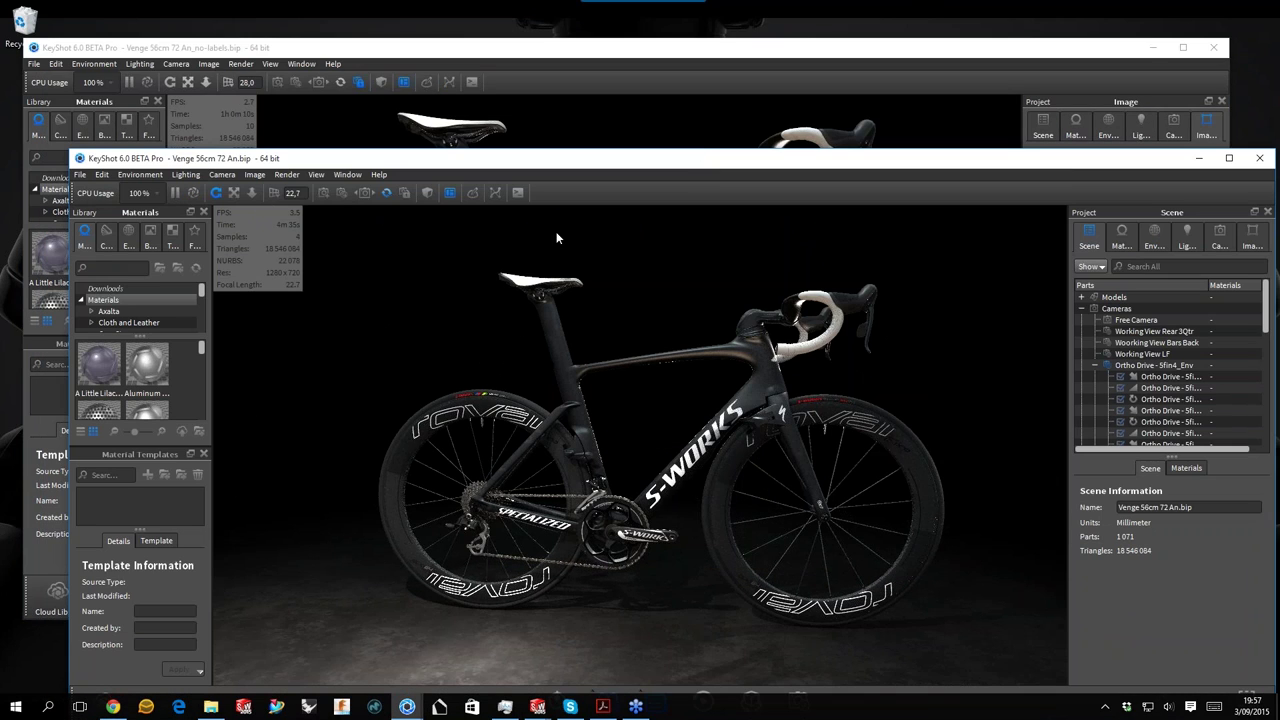
# Narrow the Venge 56cm 72 An.bip window to about half the screen width and hide its project settings.
pyautogui.click(1252, 238)
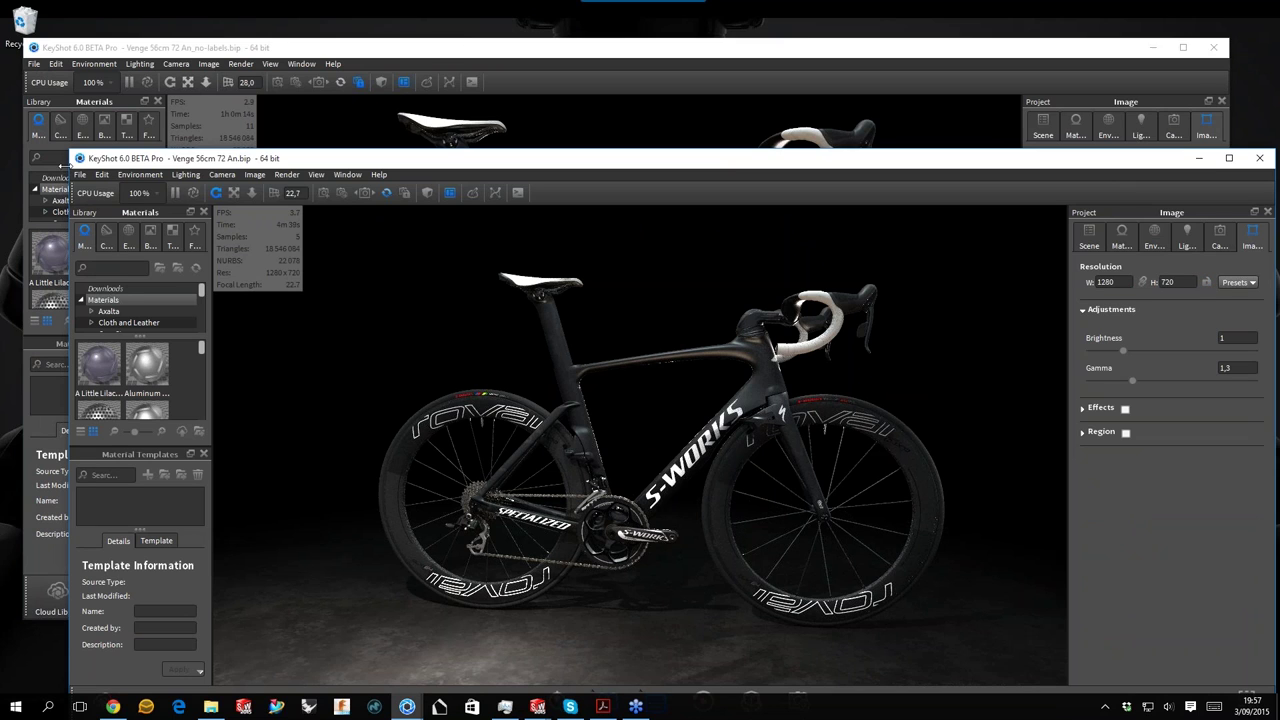
pyautogui.moveTo(64, 165); pyautogui.dragTo(662, 165)
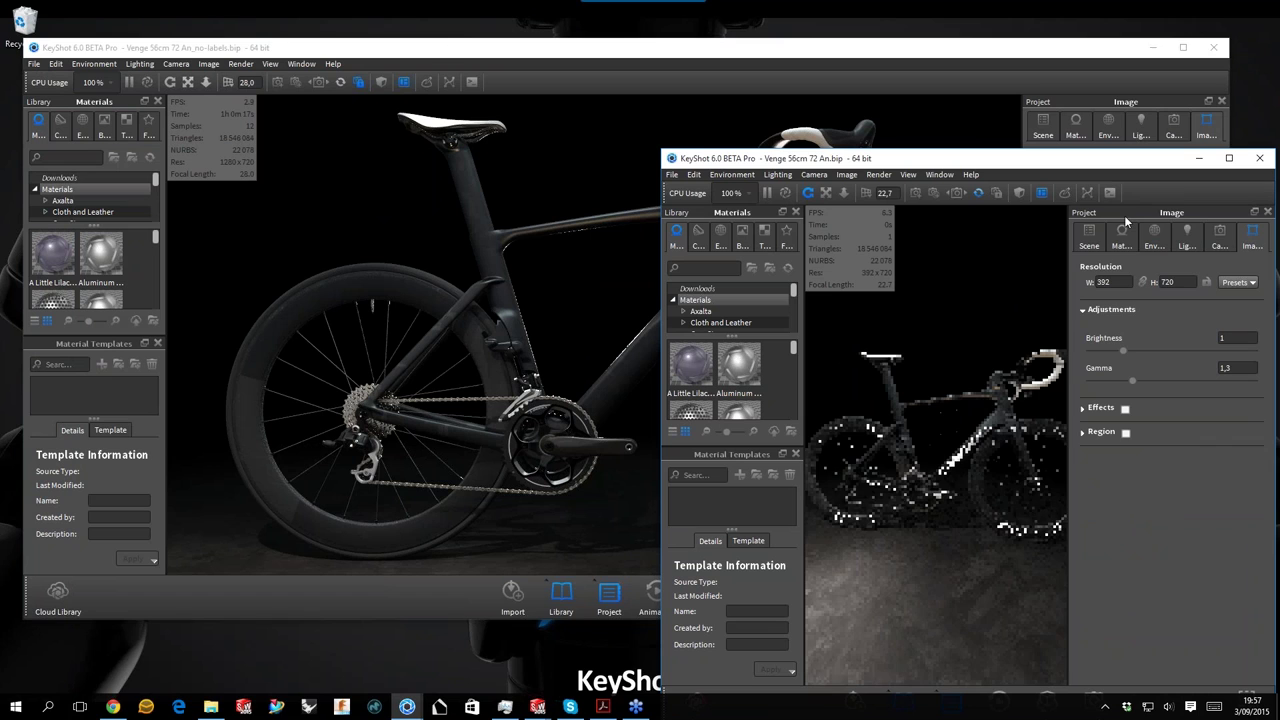
pyautogui.click(1266, 211)
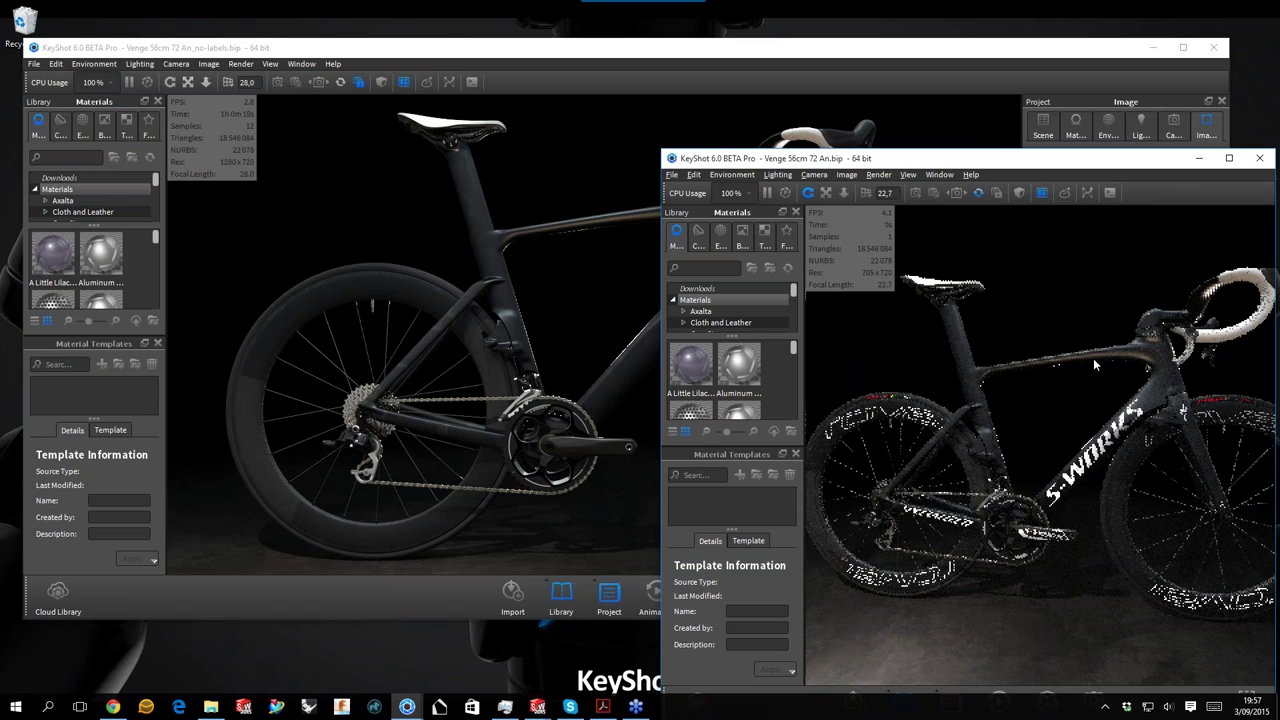
# Narrow the no-labels window, hide its project settings, and arrange both KeyShot windows side by side for comparison.
pyautogui.click(983, 59)
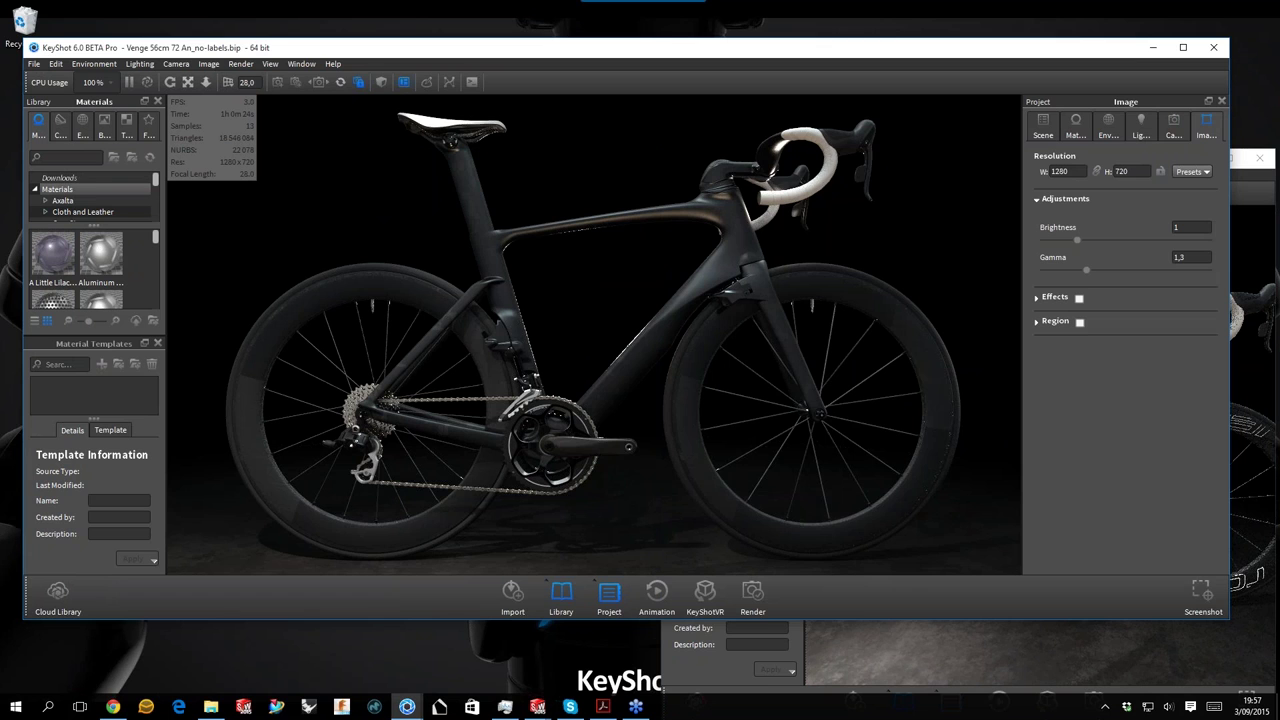
pyautogui.moveTo(1229, 105); pyautogui.dragTo(906, 105)
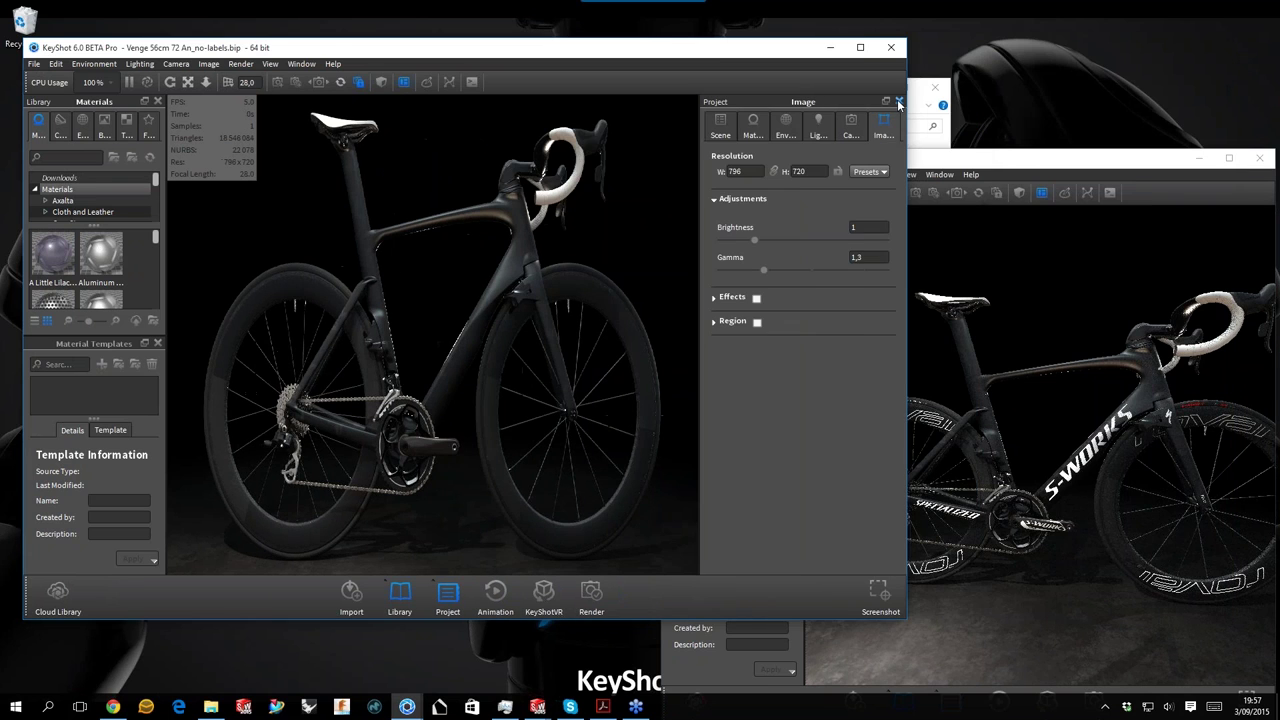
pyautogui.moveTo(932, 163); pyautogui.dragTo(960, 148)
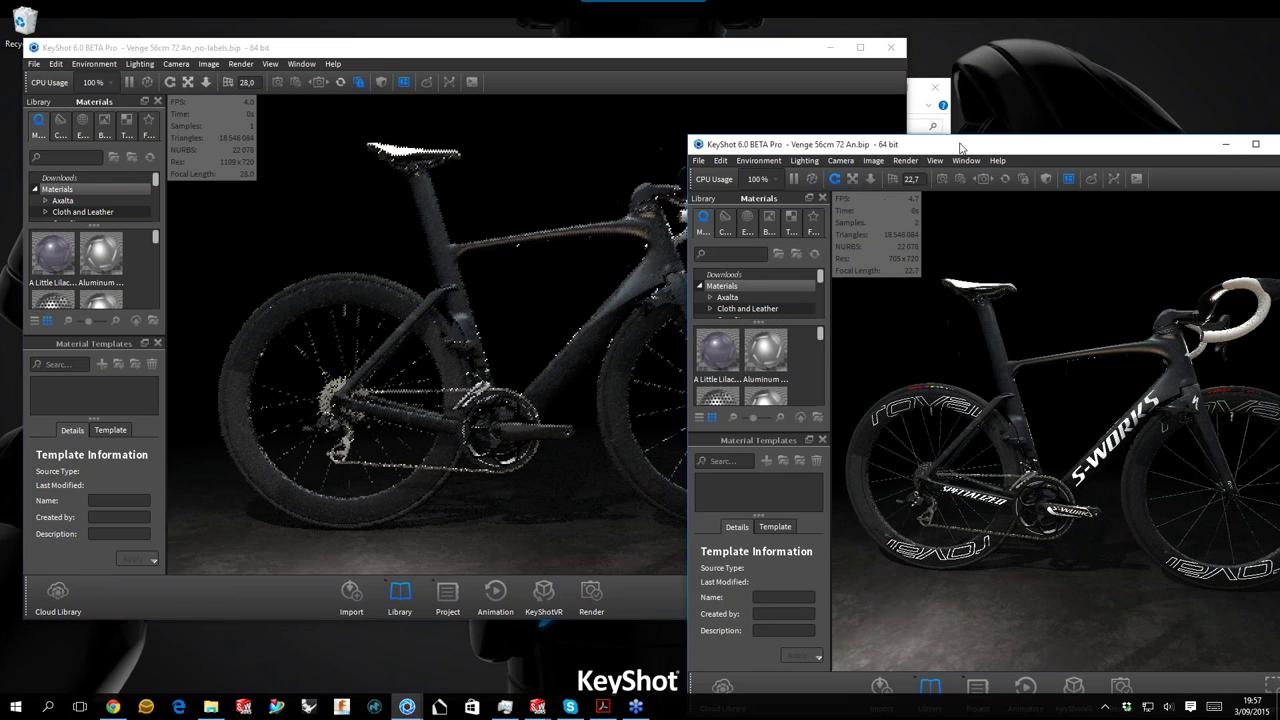
pyautogui.click(698, 57)
pyautogui.moveTo(698, 57); pyautogui.dragTo(502, 71)
pyautogui.moveTo(893, 148); pyautogui.dragTo(844, 72)
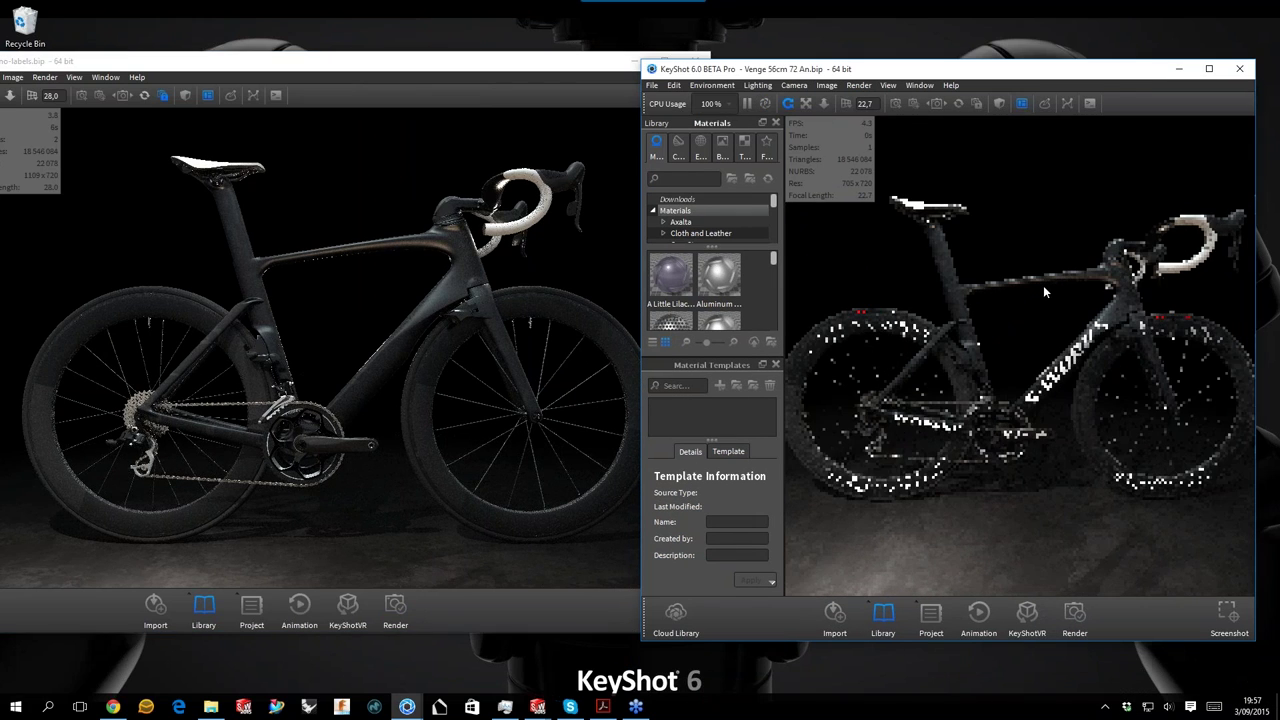
# Examine the decals on the labelled bike's frame and rear wheel from a closer rear three-quarter angle.
pyautogui.moveTo(1113, 323); pyautogui.dragTo(1120, 346)
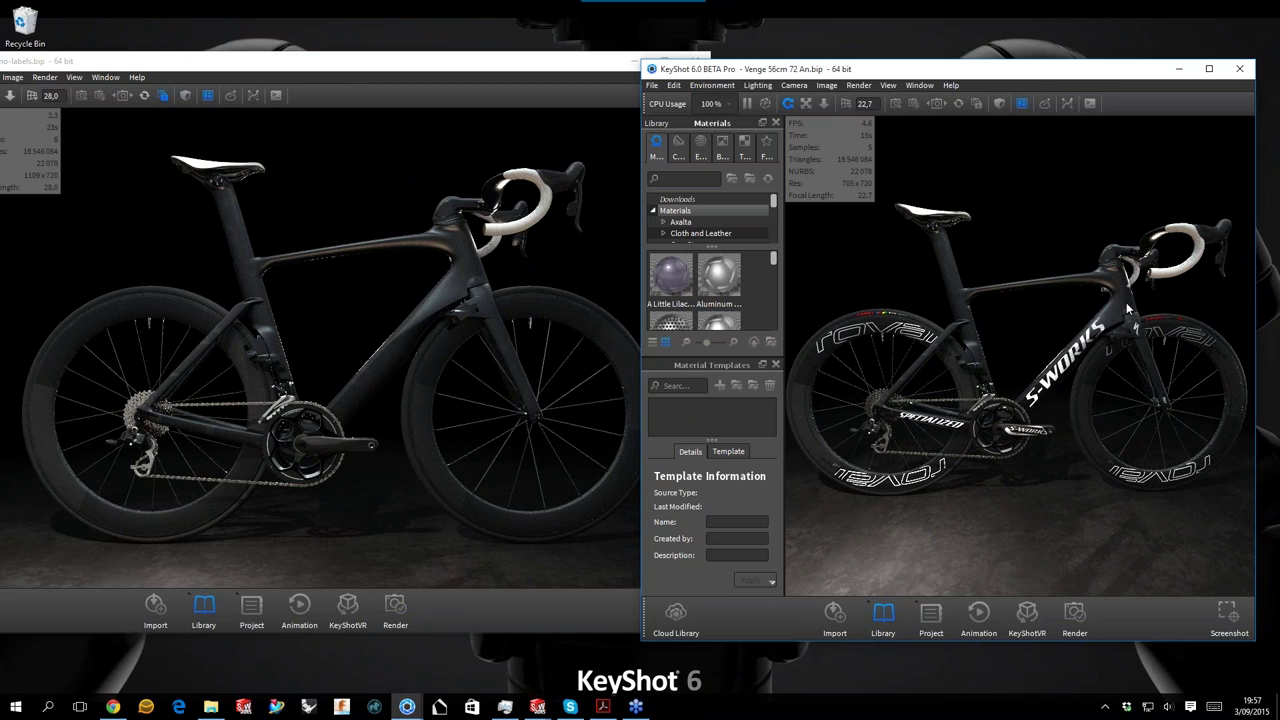
pyautogui.moveTo(1070, 319); pyautogui.dragTo(832, 374)
pyautogui.scroll(3, 833, 375)
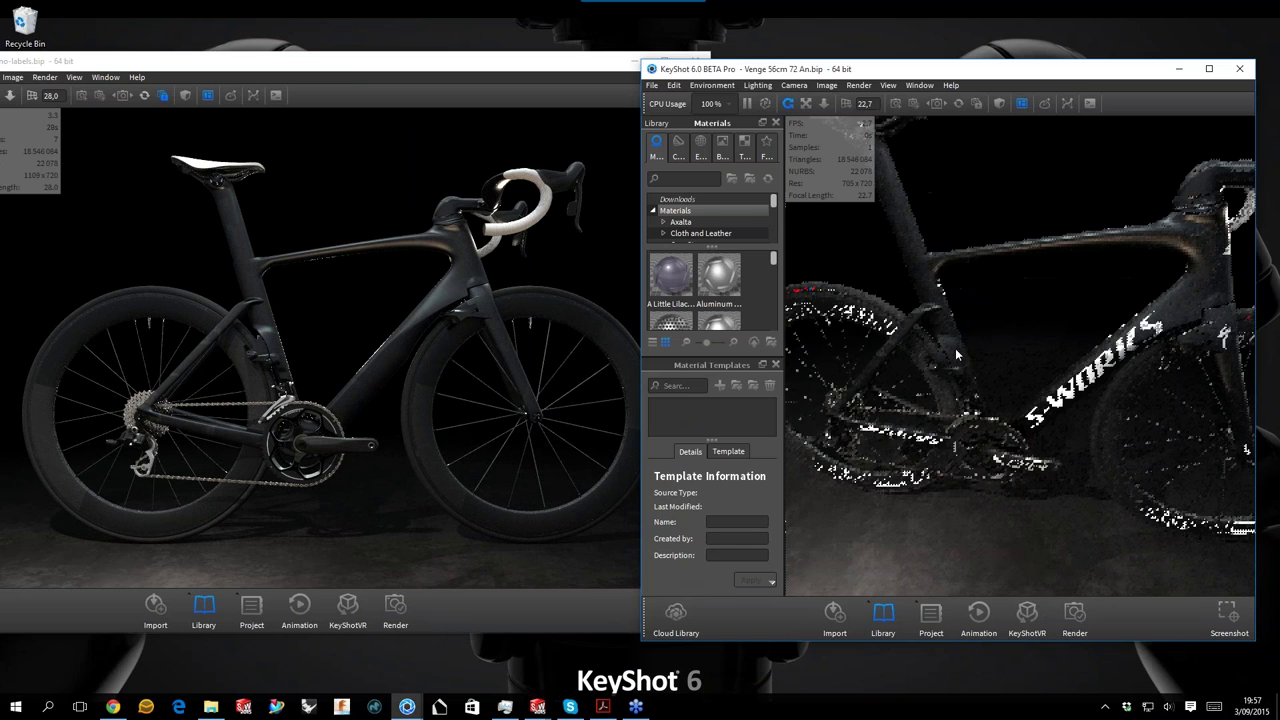
pyautogui.moveTo(1022, 342); pyautogui.dragTo(813, 383)
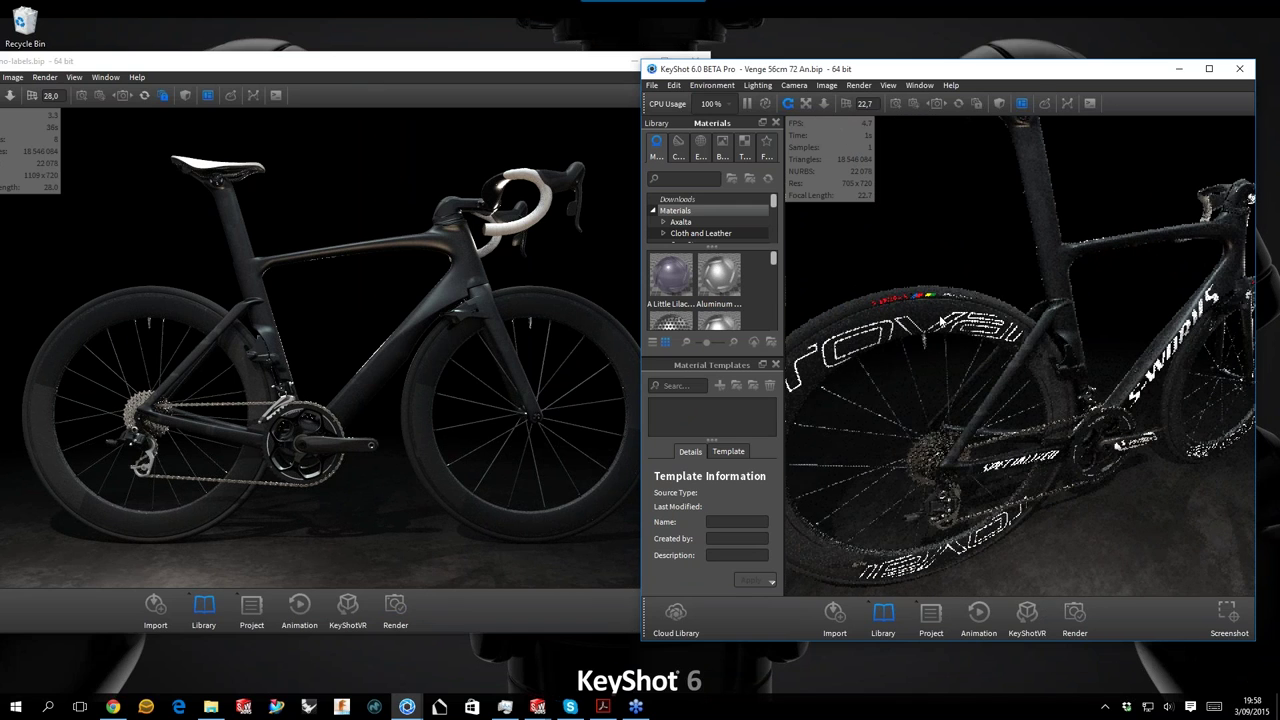
# Keep the labelled scene open and pause real-time rendering in both KeyShot windows.
pyautogui.click(1239, 68)
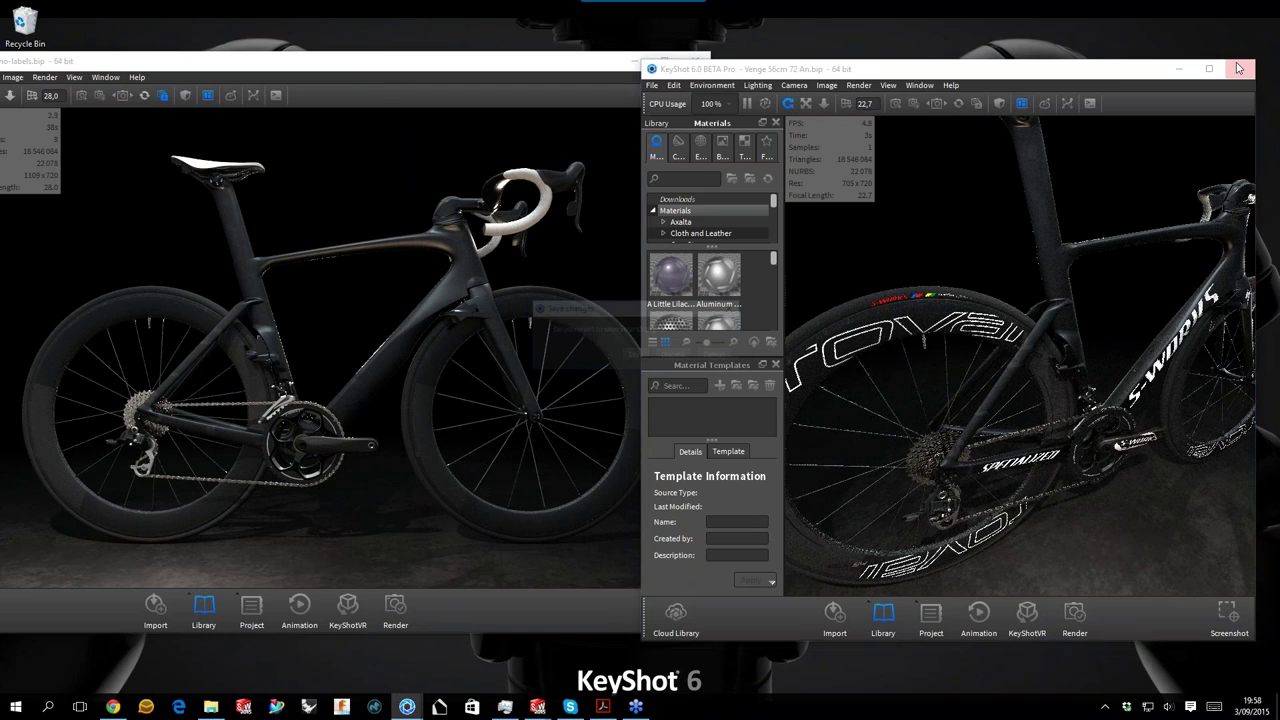
pyautogui.click(720, 356)
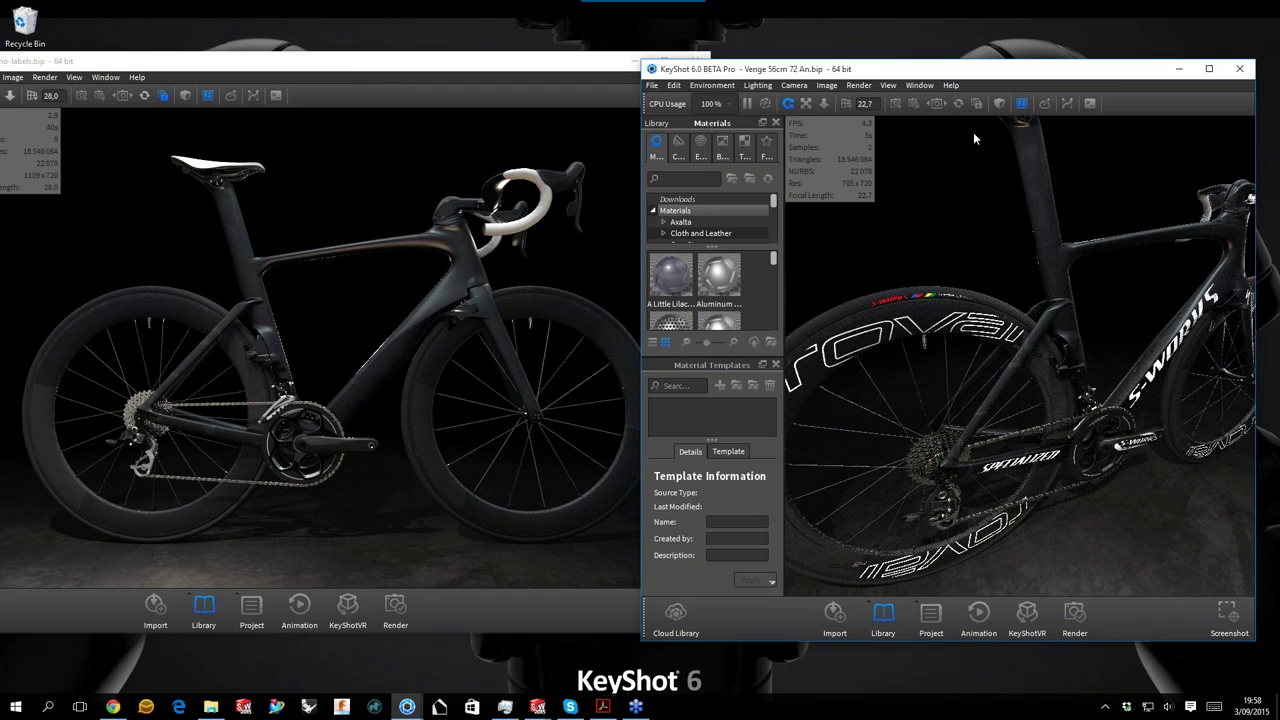
pyautogui.hotkey('shift', 'p')
pyautogui.click(302, 196)
pyautogui.hotkey('shift', 'p')
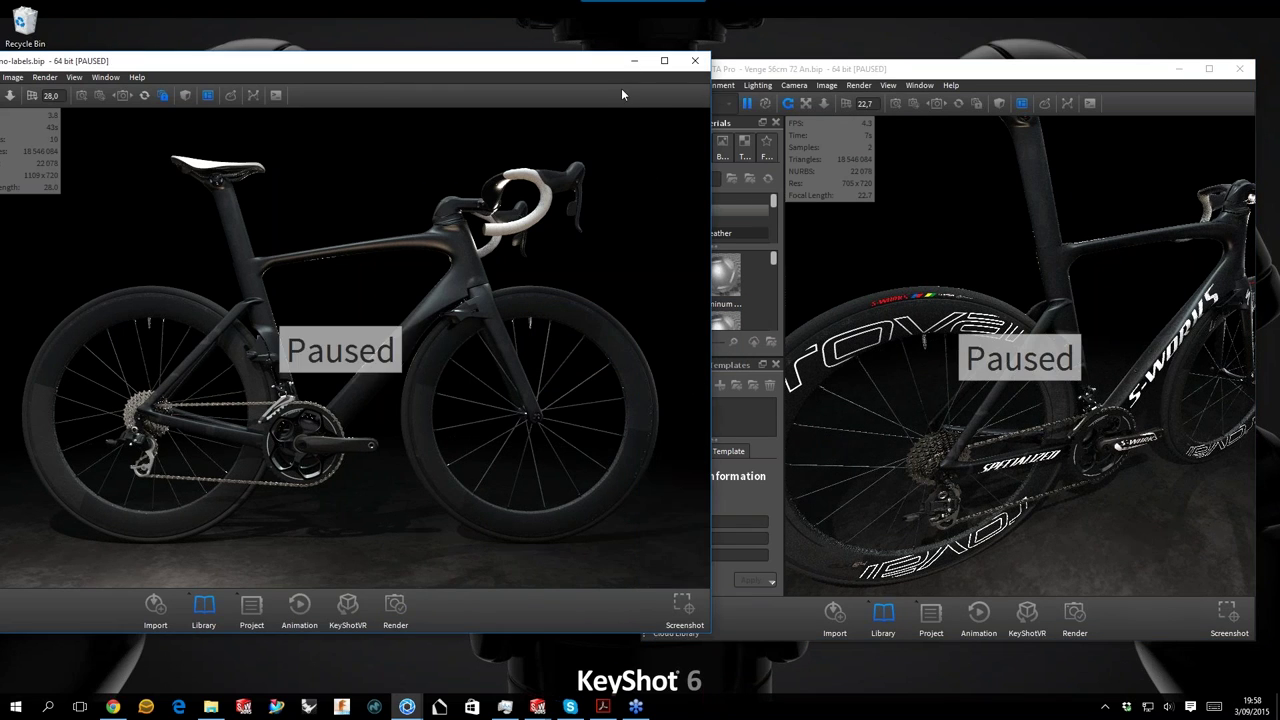
# Minimize both KeyShot windows and return to the 2015-09 folder.
pyautogui.click(632, 64)
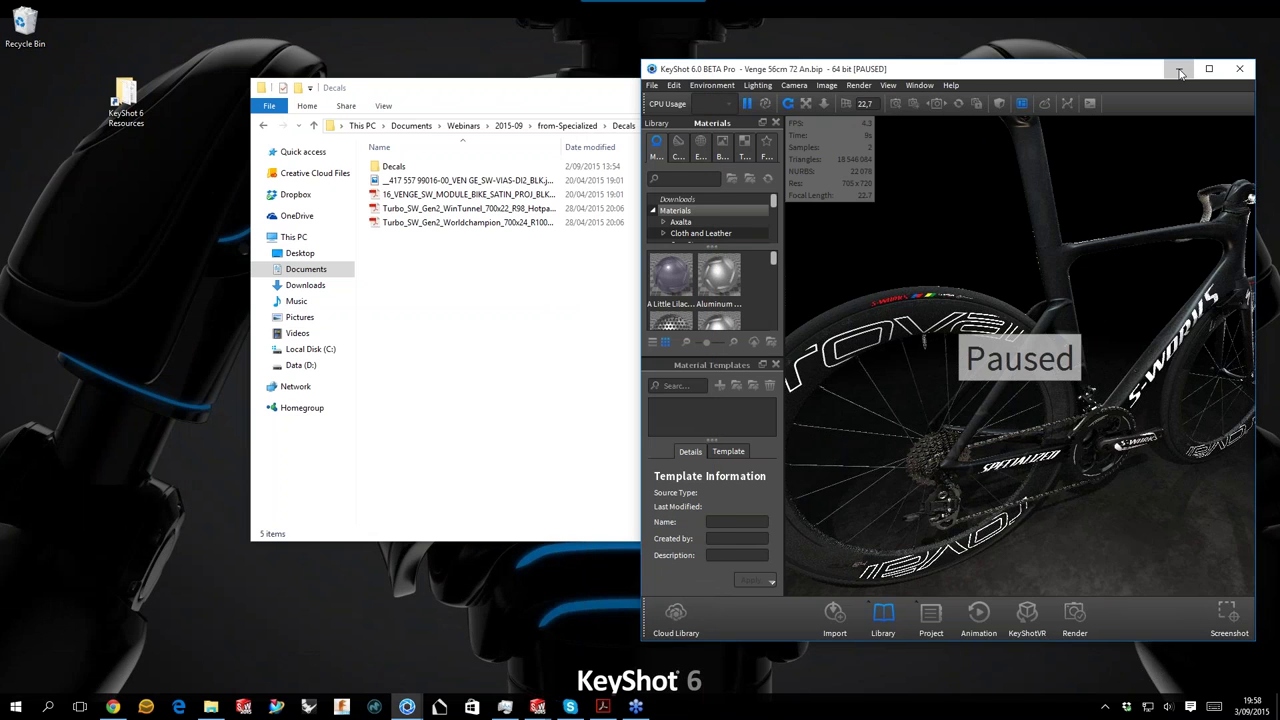
pyautogui.click(1179, 70)
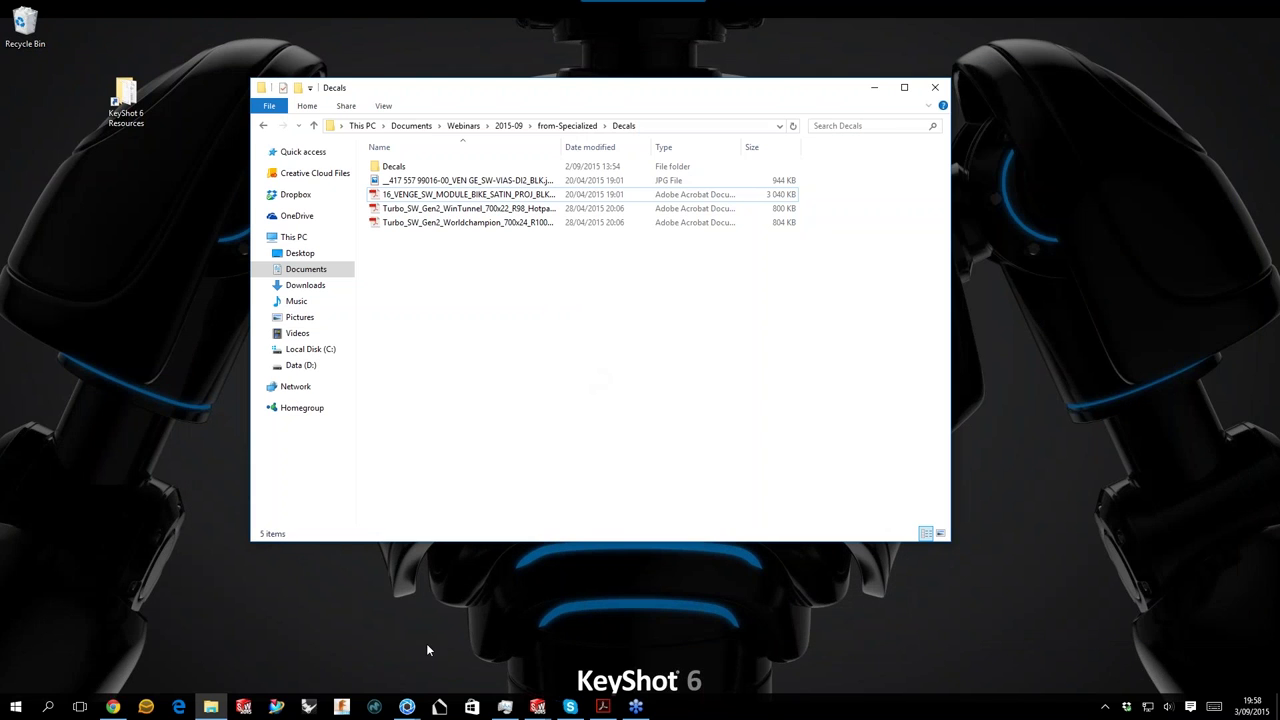
pyautogui.click(512, 126)
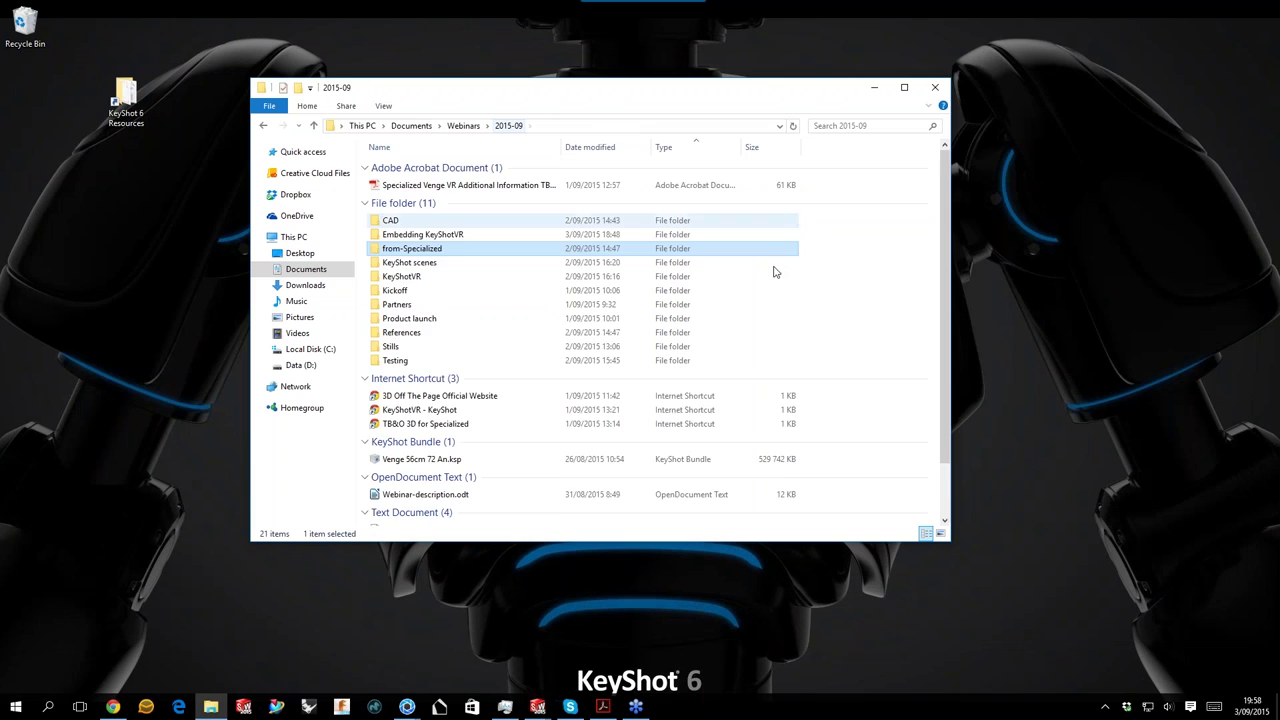
# Look through the 2015-09 folder and open its Stills folder.
pyautogui.scroll(-1, 844, 291)
pyautogui.scroll(1, 844, 291)
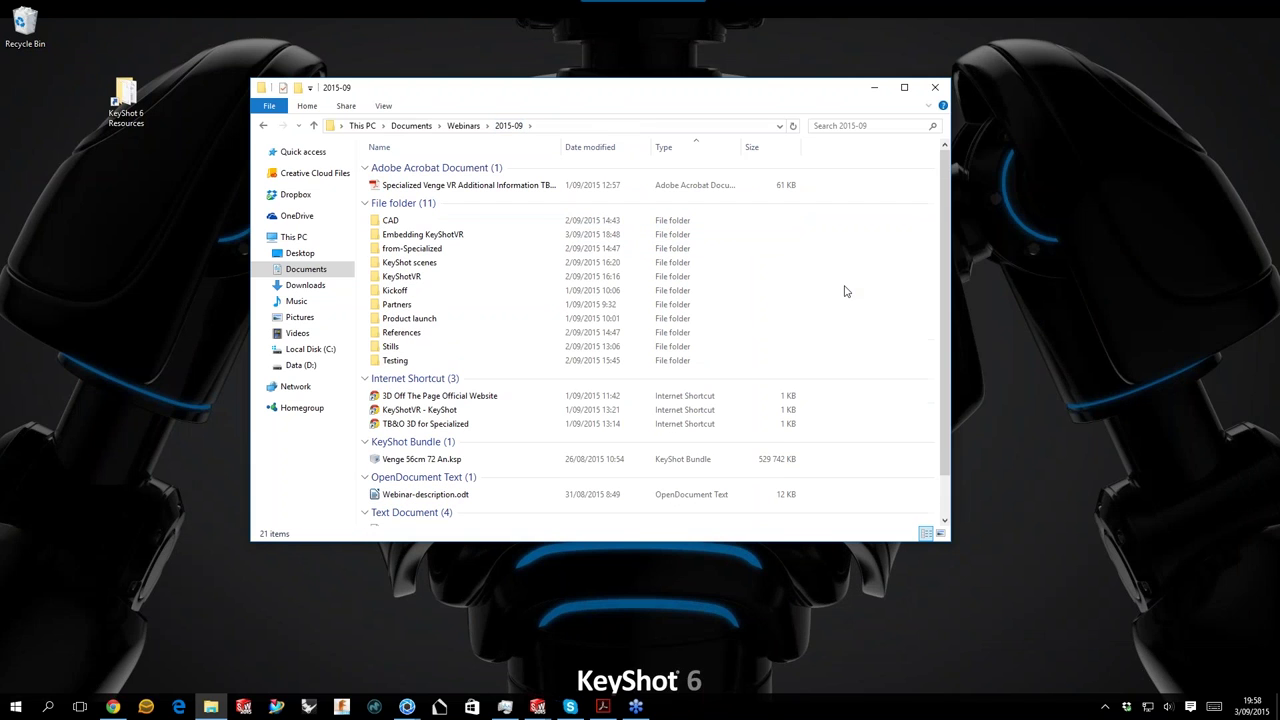
pyautogui.scroll(-1, 843, 292)
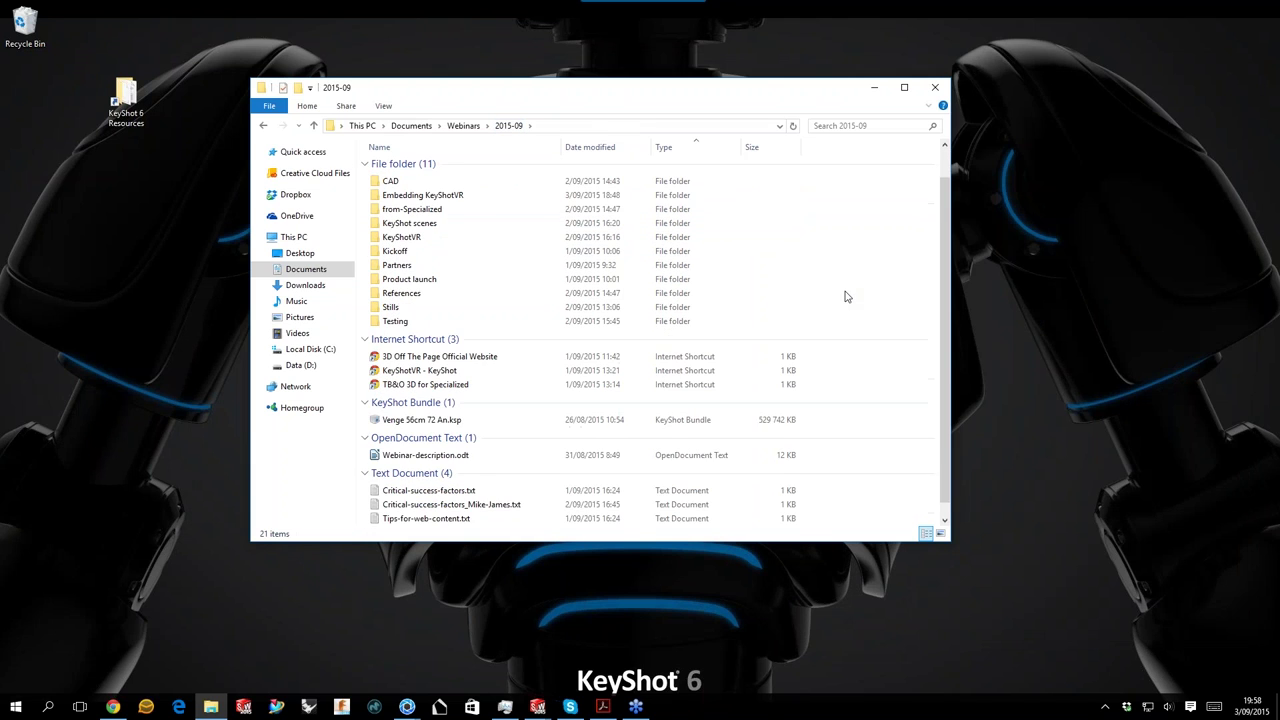
pyautogui.scroll(1, 600, 334)
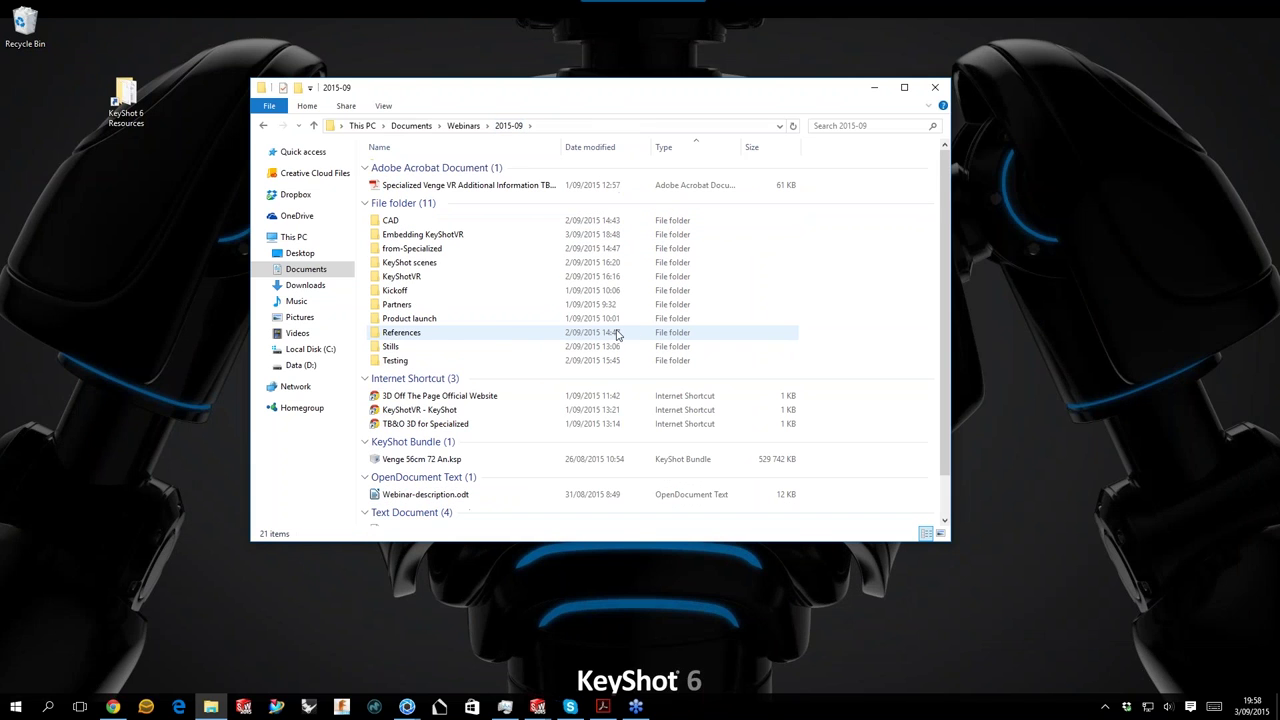
pyautogui.click(428, 334)
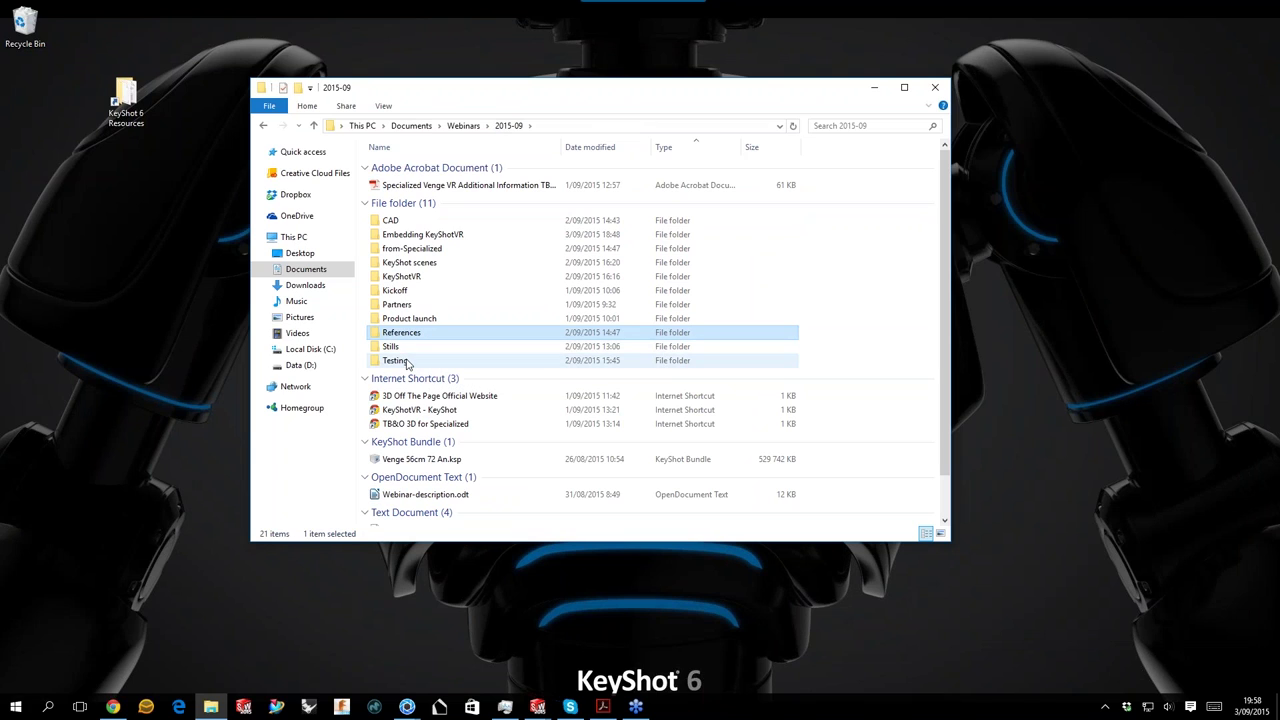
pyautogui.click(404, 352)
pyautogui.doubleClick(404, 352)
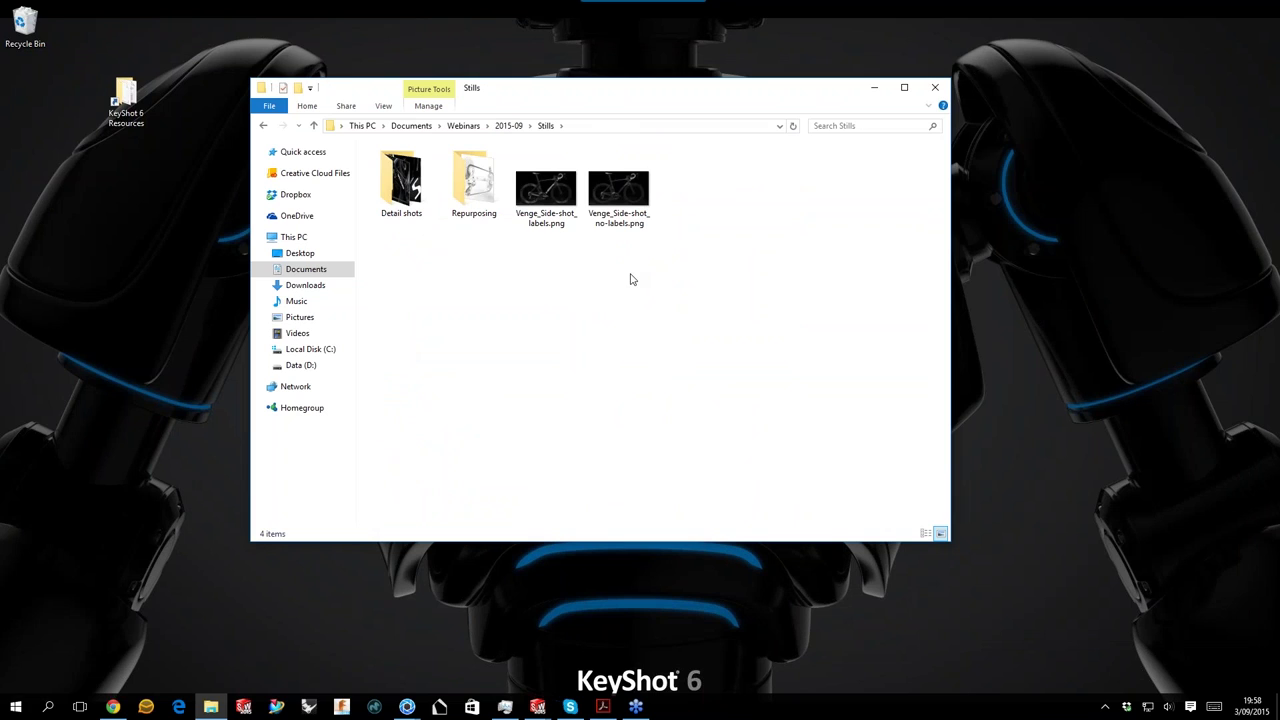
# Switch from the Stills folder to the Chrome window showing the Specialized S-Works Venge ViAS 360 view.
pyautogui.click(429, 187)
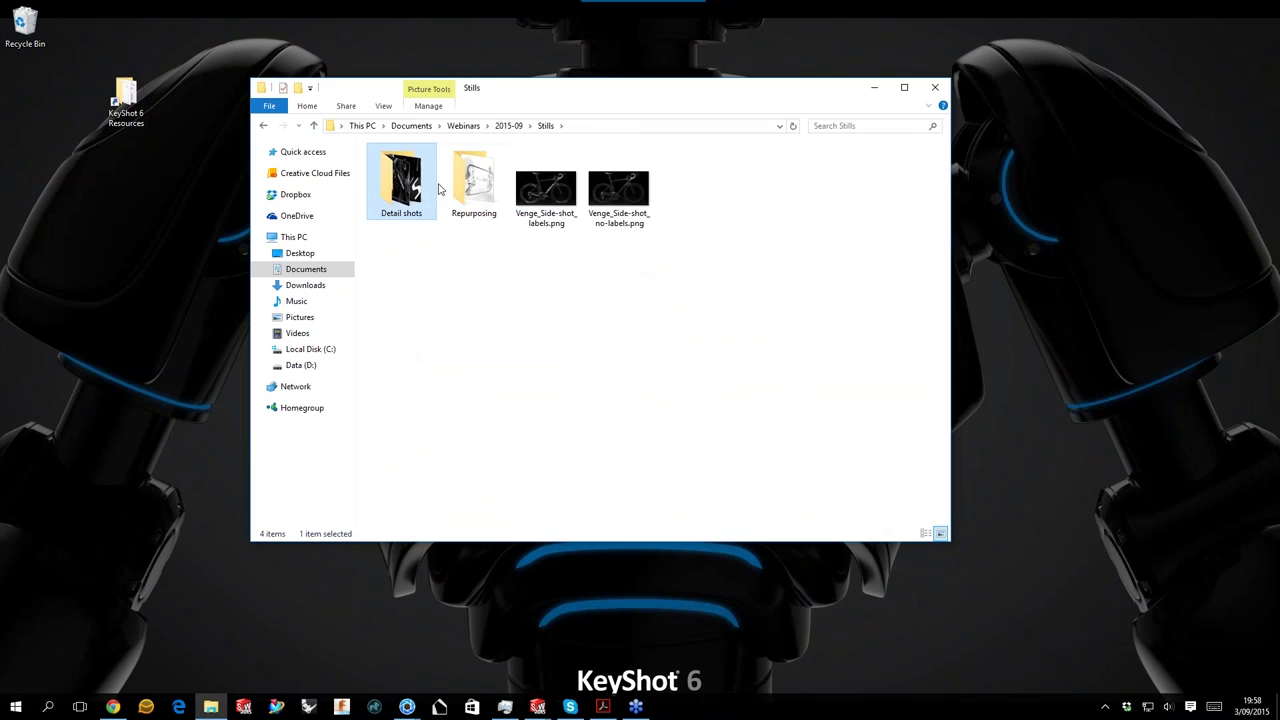
pyautogui.click(500, 186)
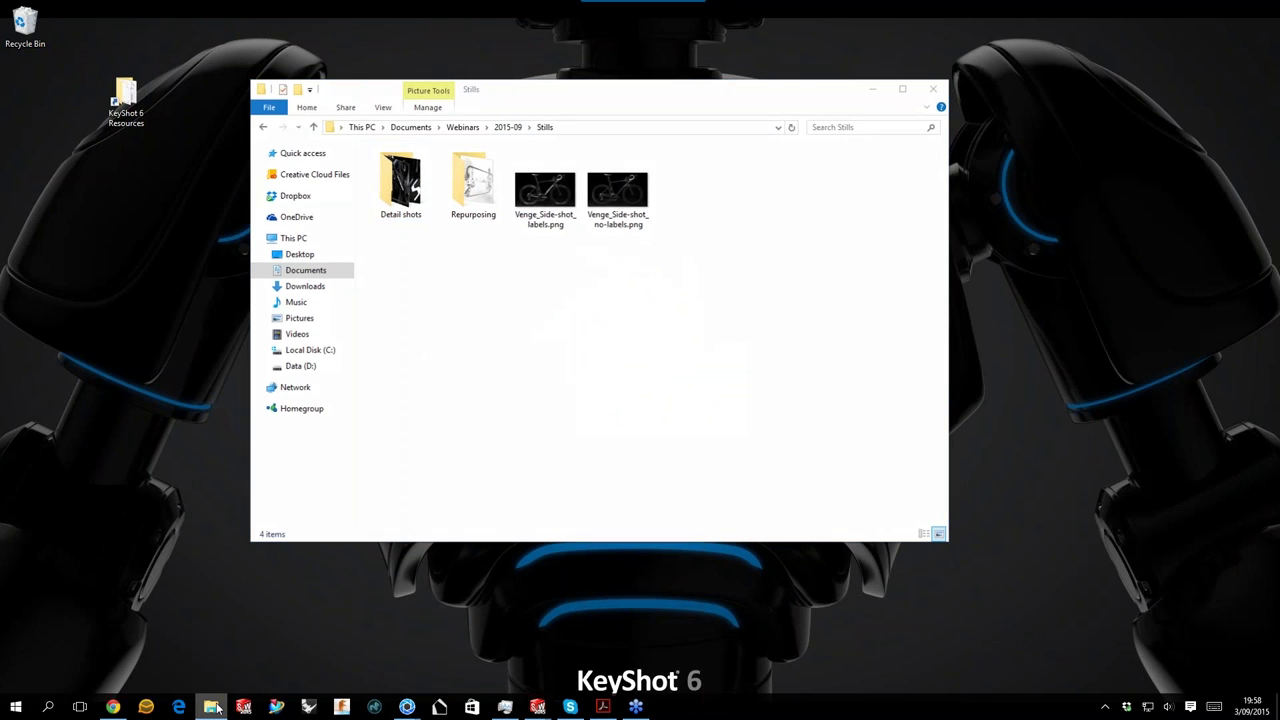
pyautogui.click(211, 707)
pyautogui.click(211, 707)
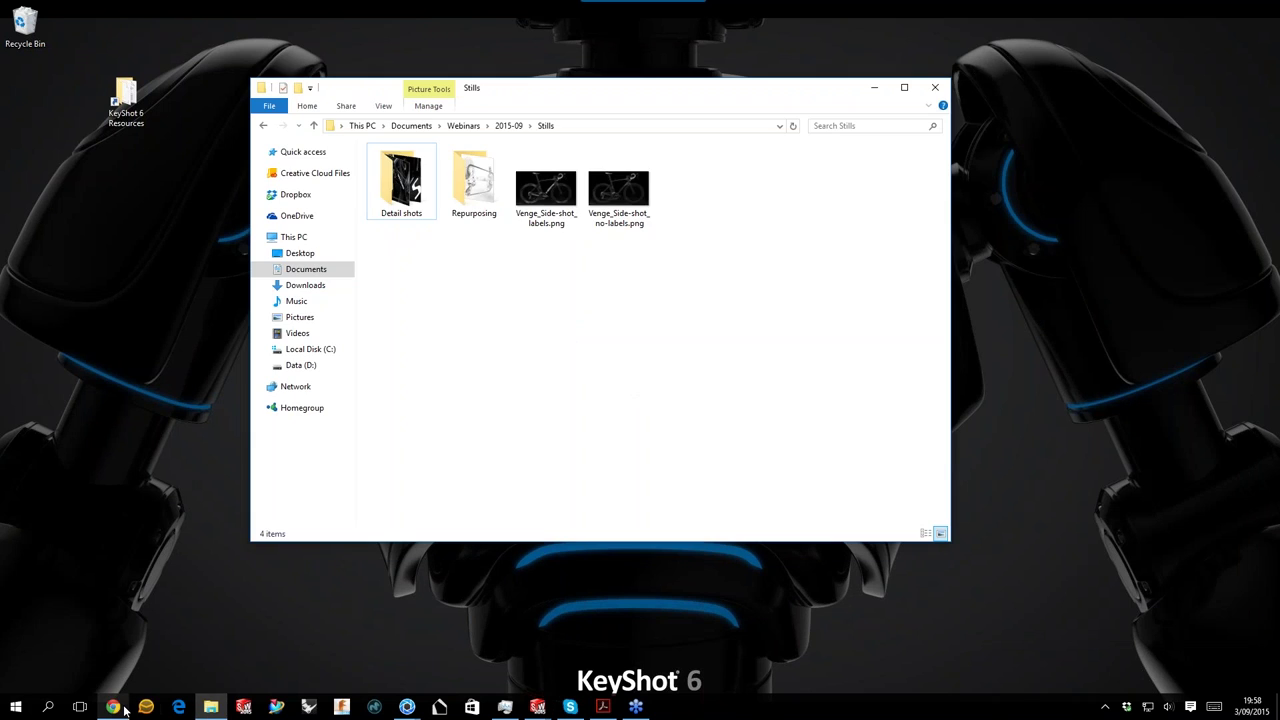
pyautogui.click(120, 707)
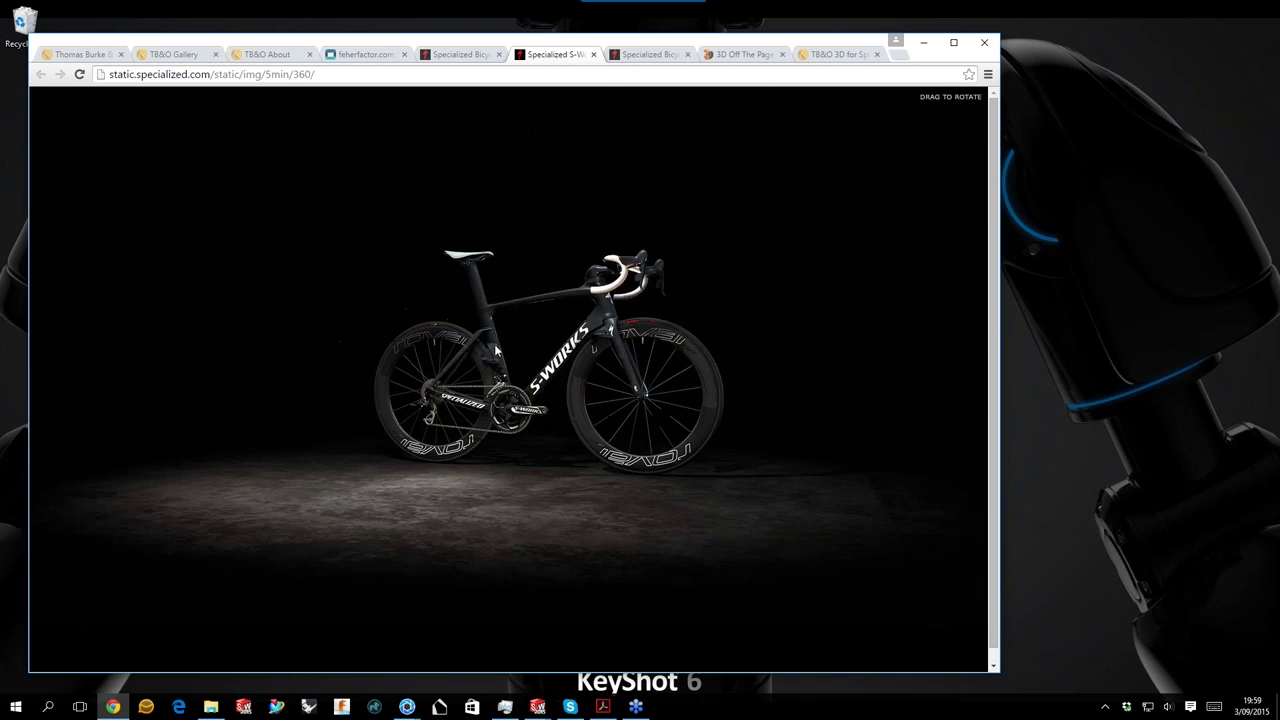
# Return to the Stills folder in File Explorer, move its window lower over the browser, and open the Detail shots folder.
pyautogui.moveTo(214, 713)
pyautogui.click(214, 713)
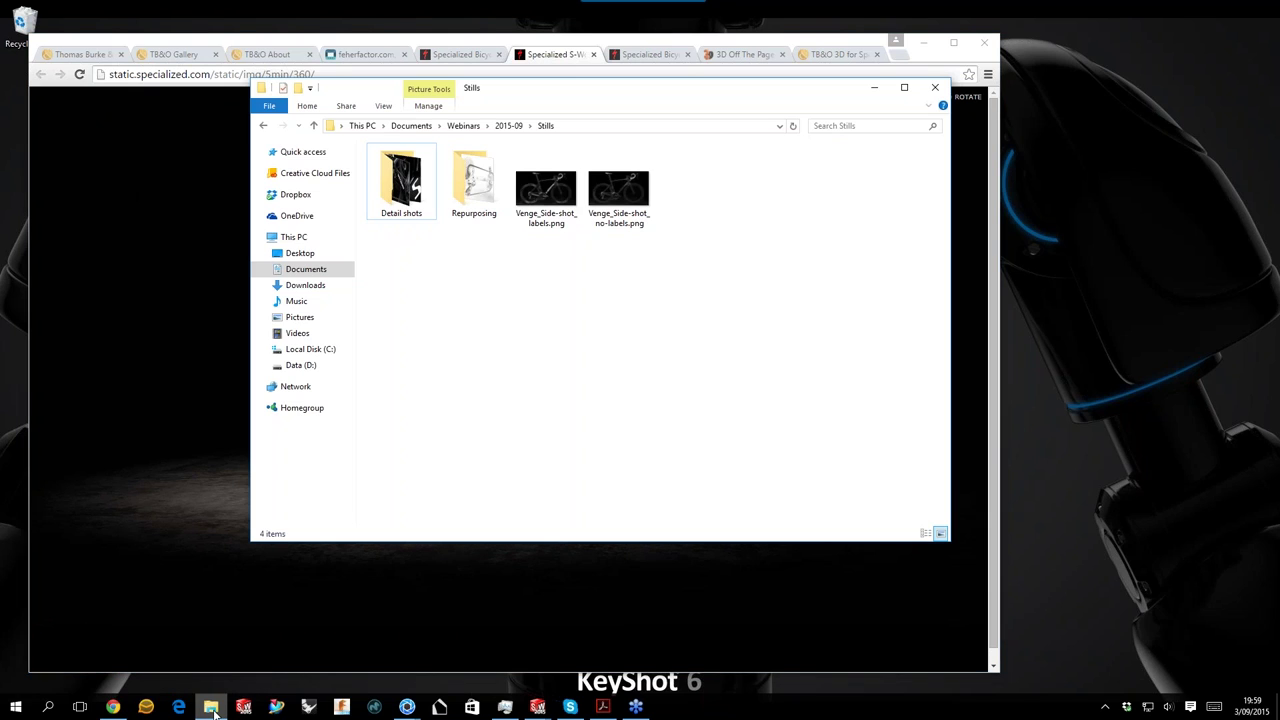
pyautogui.moveTo(588, 88); pyautogui.dragTo(575, 181)
pyautogui.click(410, 290)
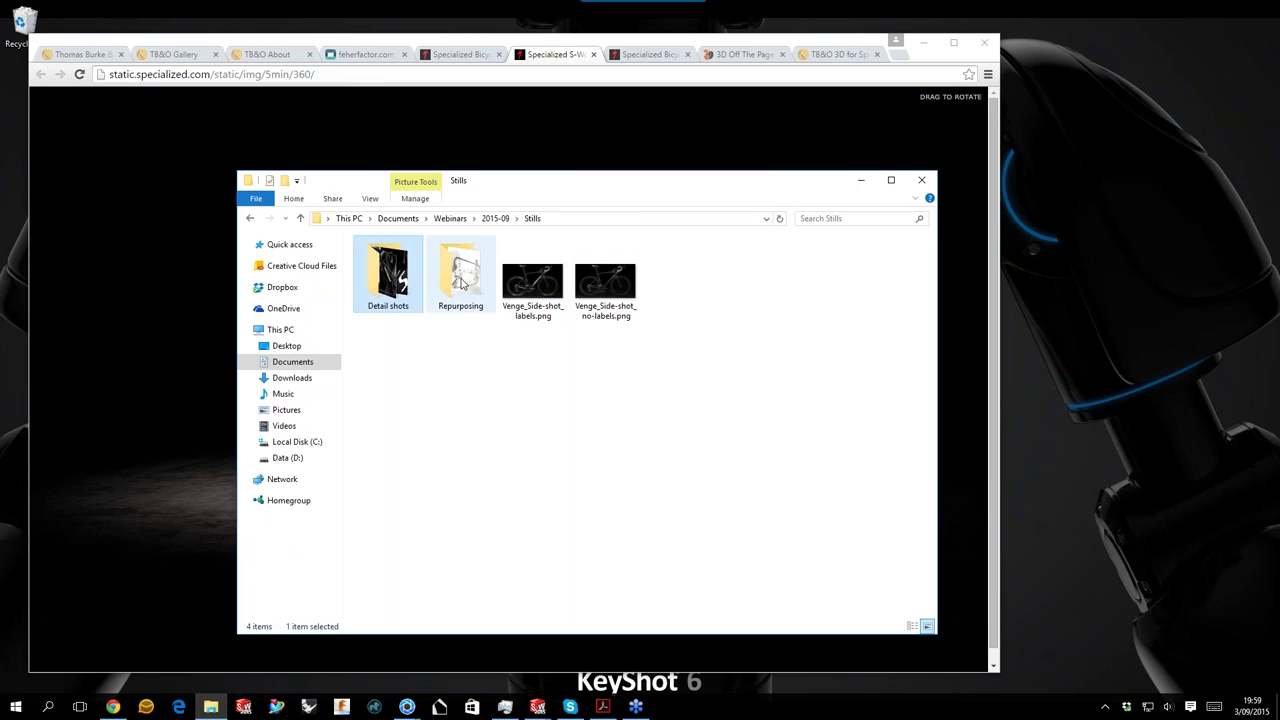
pyautogui.doubleClick(395, 282)
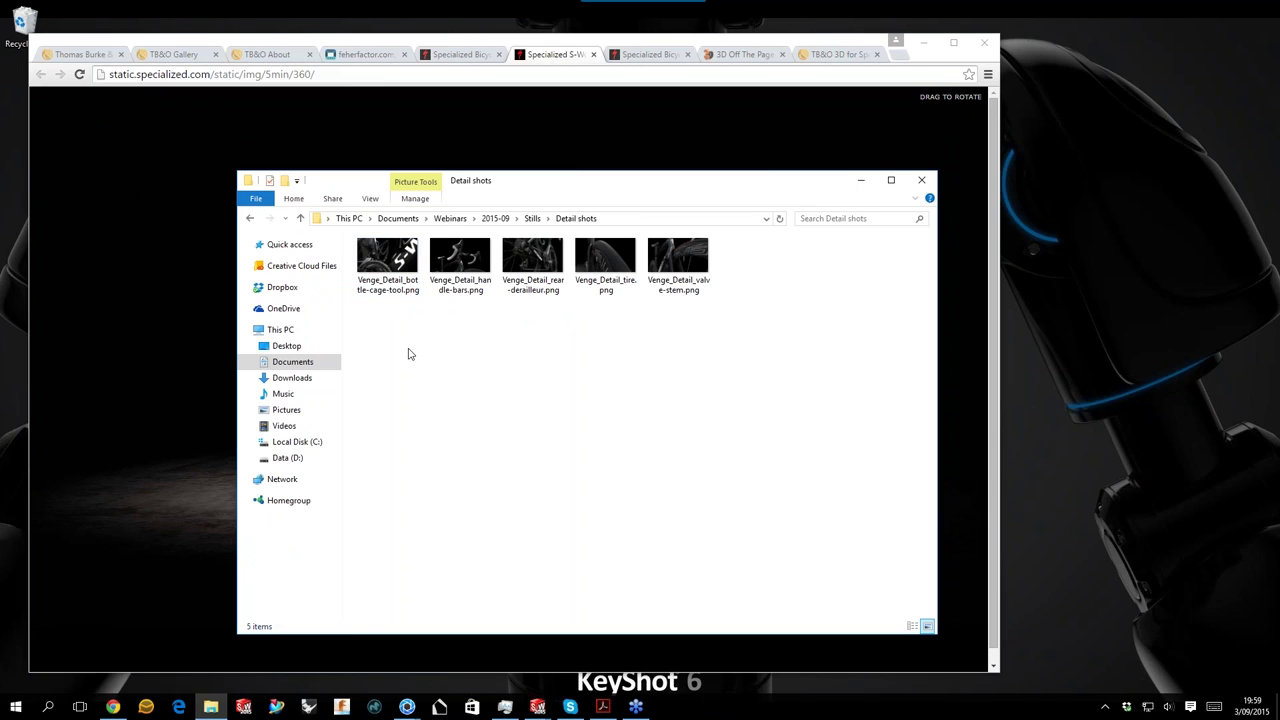
# View the Venge detail renders in sequence from the bottle-cage tool to the valve stem, and close the image viewer.
pyautogui.click(388, 287)
pyautogui.doubleClick(388, 283)
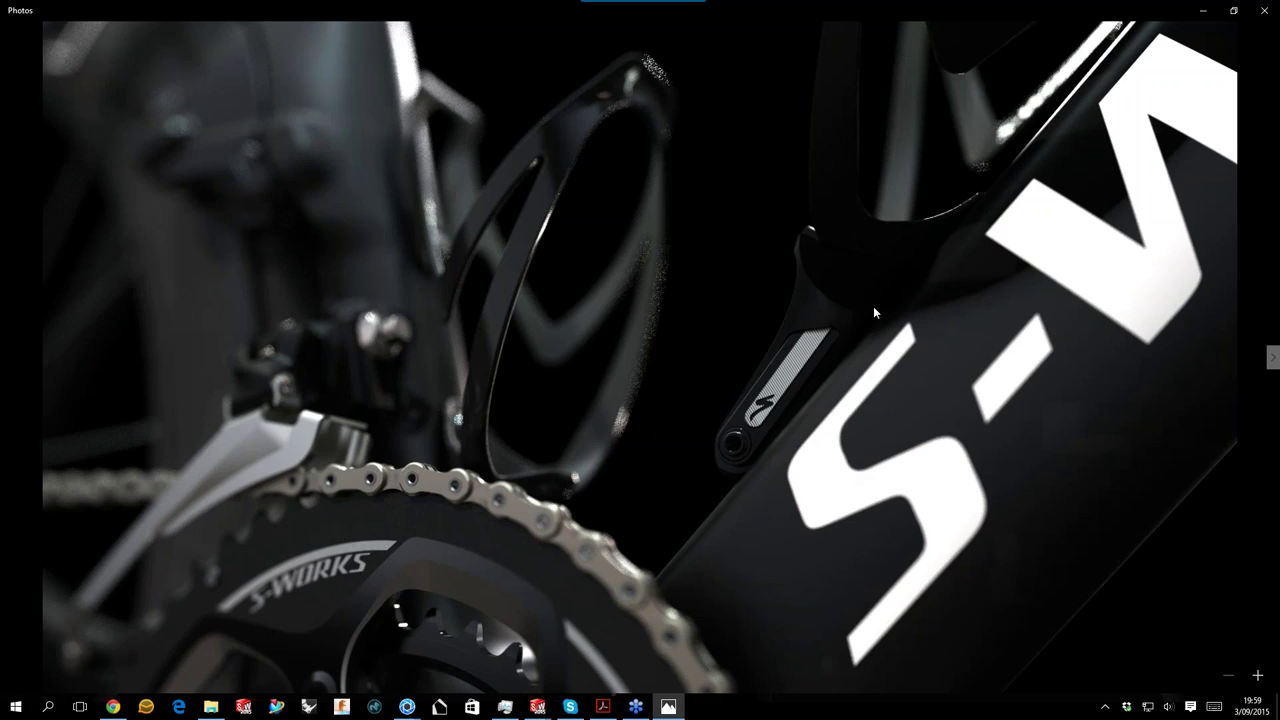
pyautogui.click(719, 386)
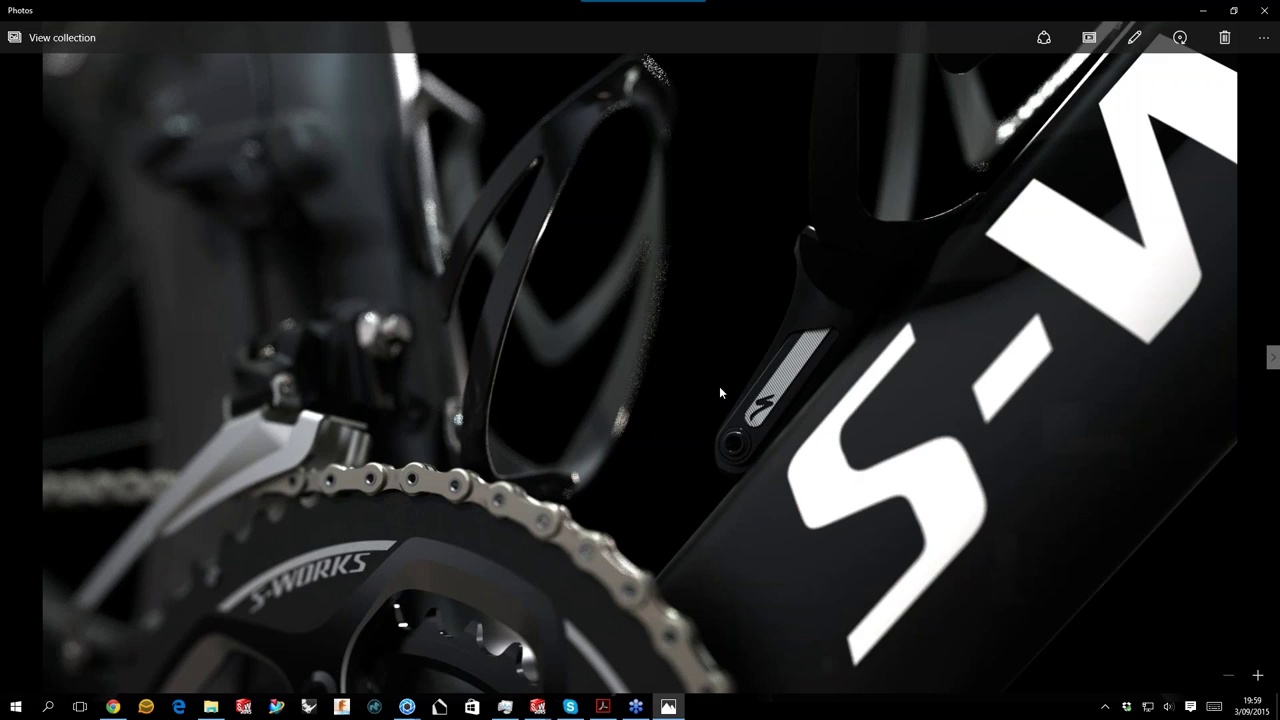
pyautogui.press('Right')
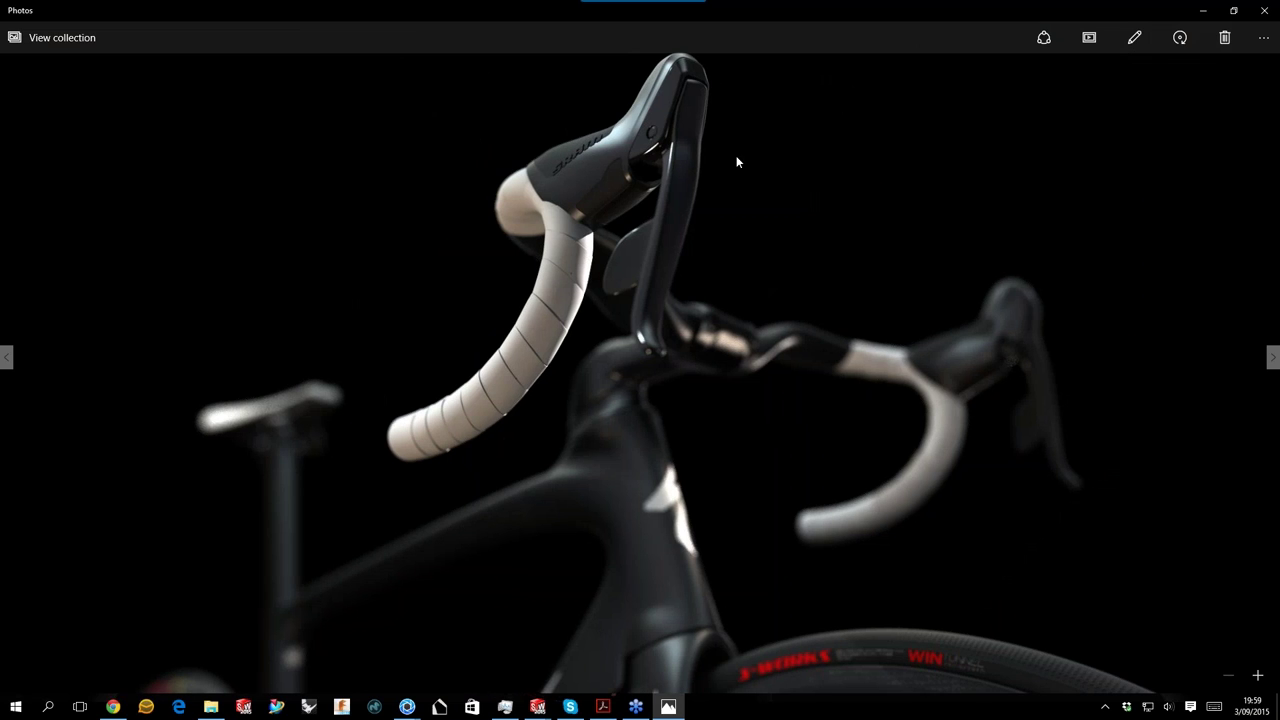
pyautogui.press('Right')
pyautogui.hscroll(2, 870, 303)
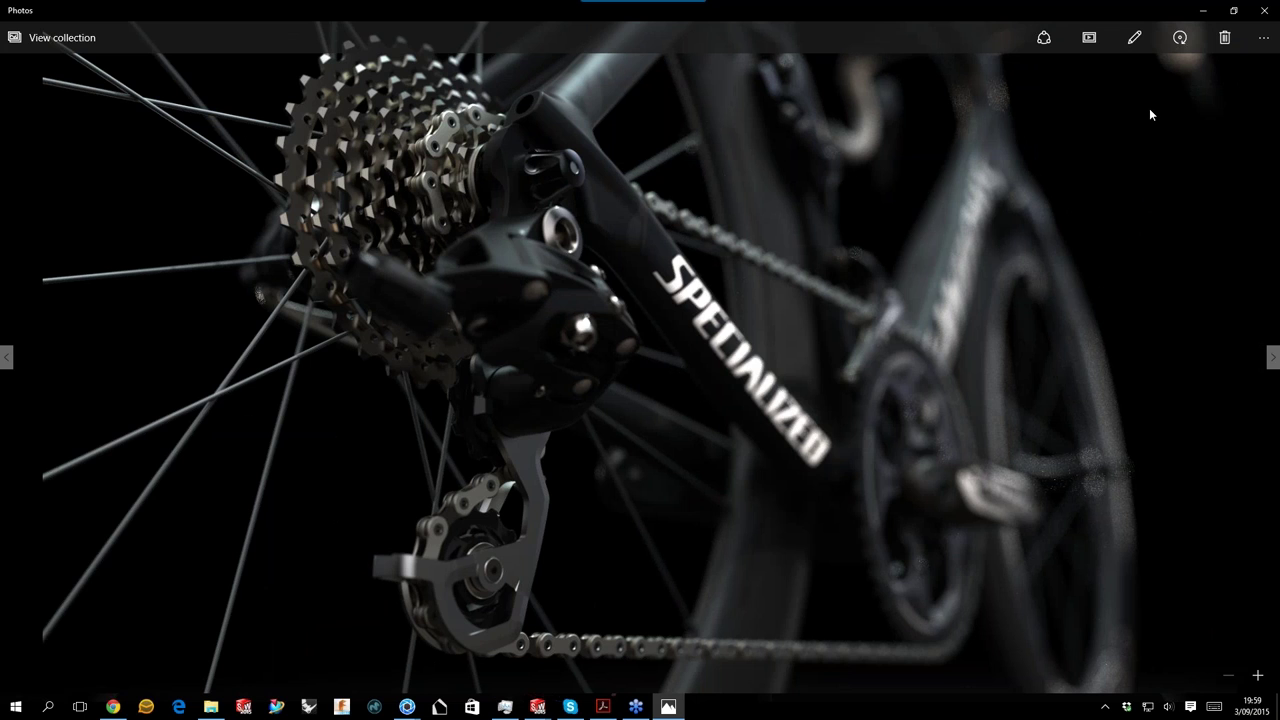
pyautogui.press('Right')
pyautogui.press('Left')
pyautogui.press('Right')
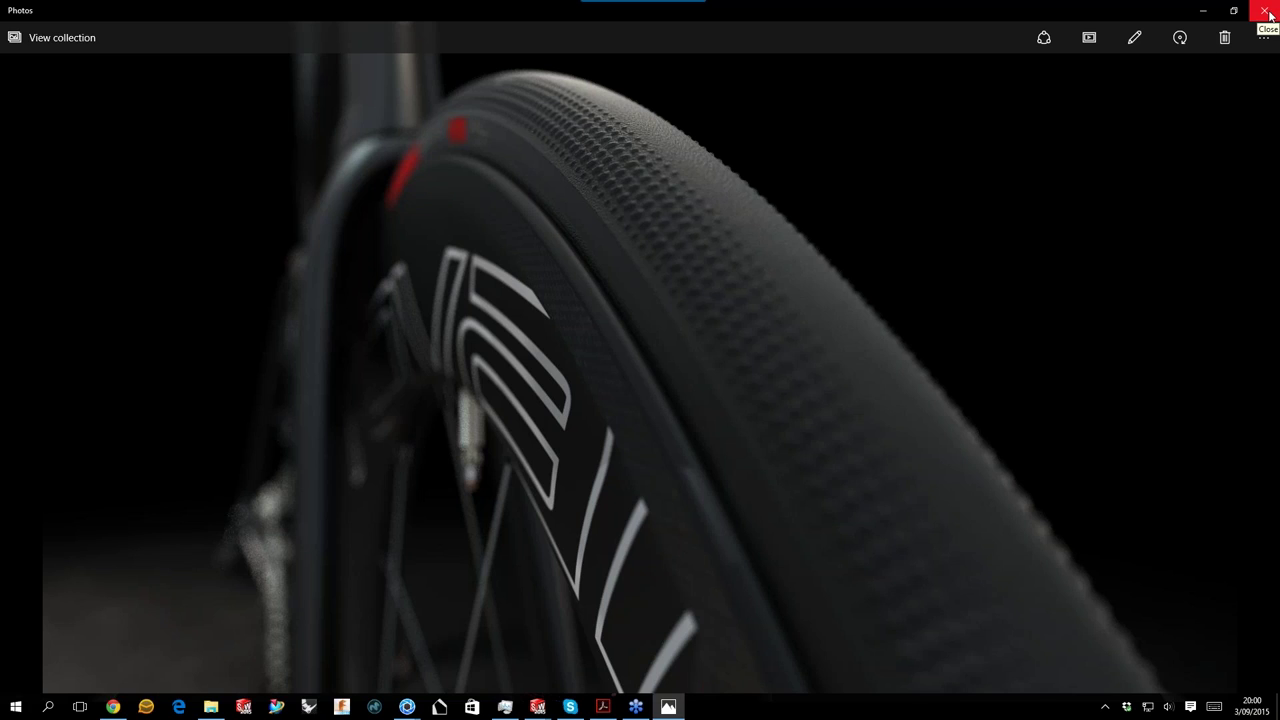
pyautogui.scroll(-1, 1188, 127)
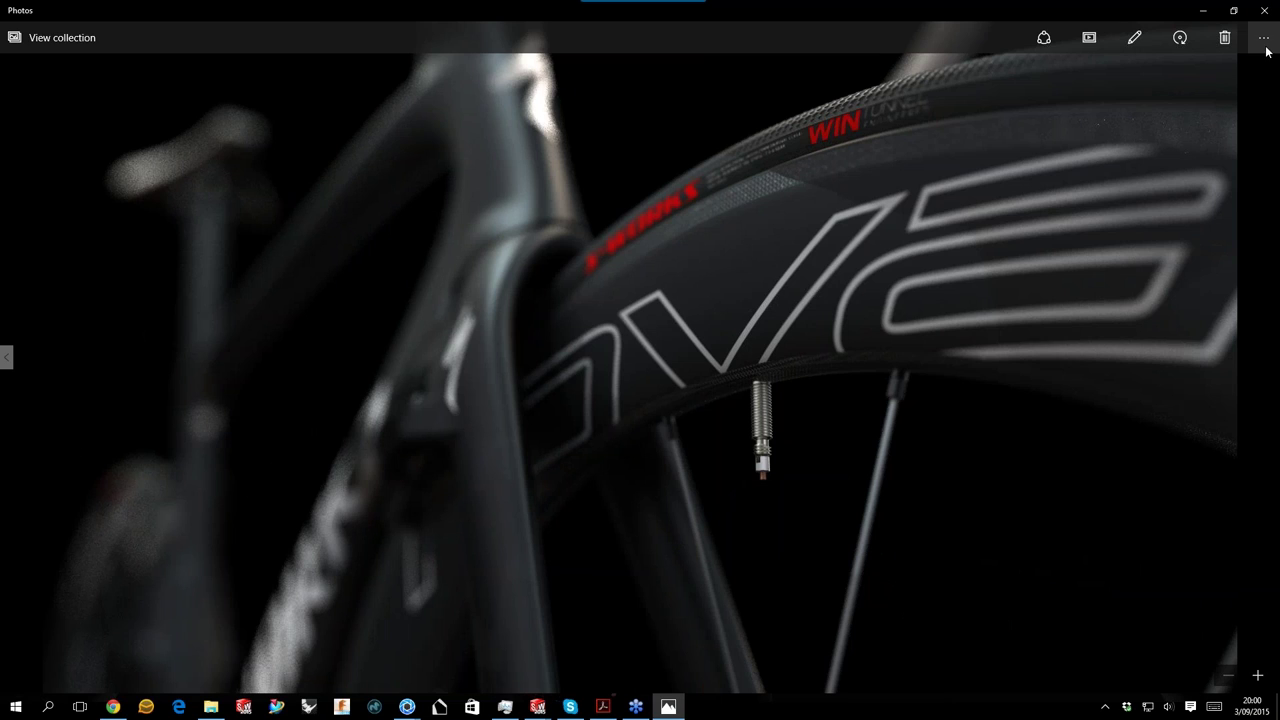
pyautogui.click(1264, 12)
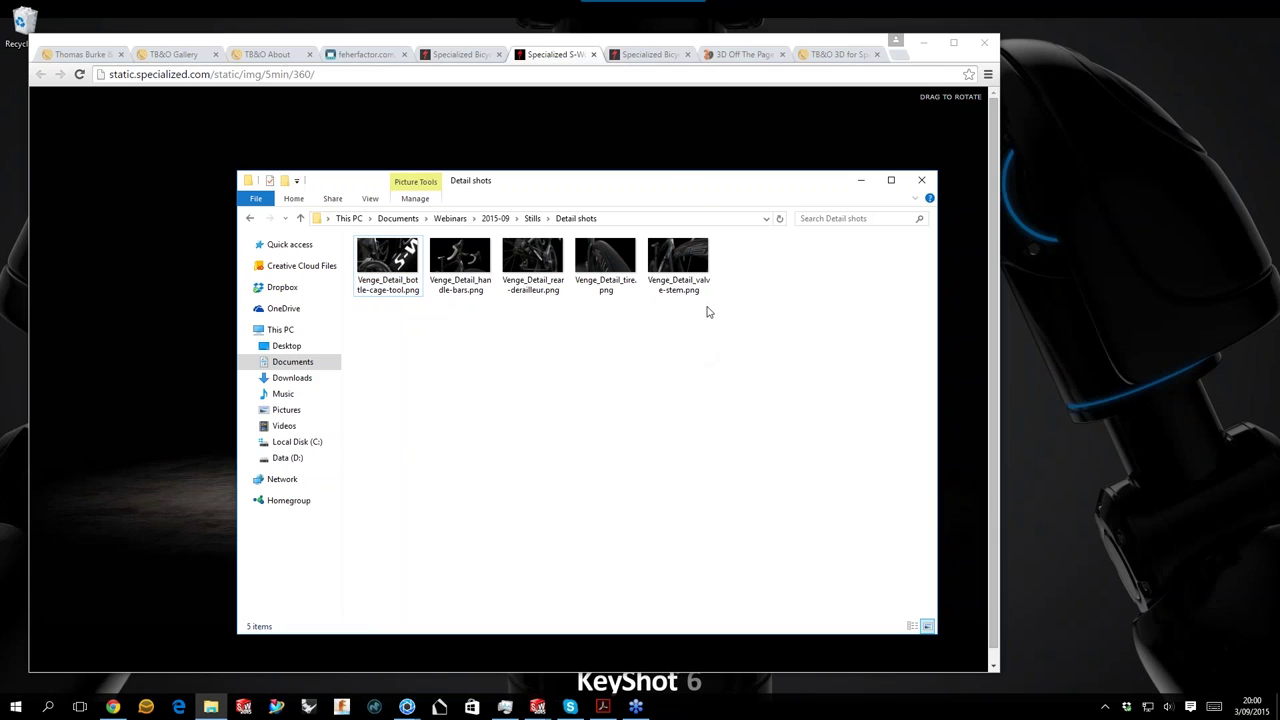
# View the derailleurs and chain render in the Repurposing folder, close it, and return to the Stills folder.
pyautogui.moveTo(700, 190)
pyautogui.mouseDown()
pyautogui.moveTo(794, 194)
pyautogui.moveTo(717, 192)
pyautogui.mouseUp()
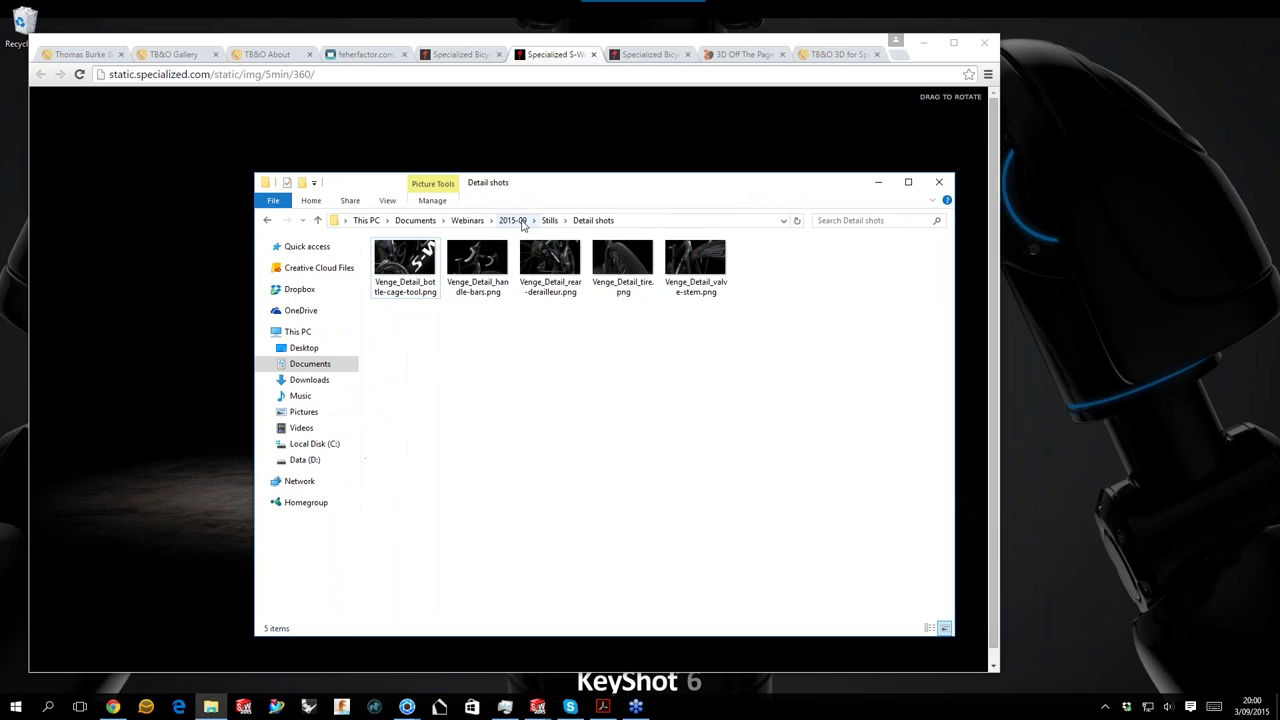
pyautogui.click(550, 220)
pyautogui.doubleClick(479, 285)
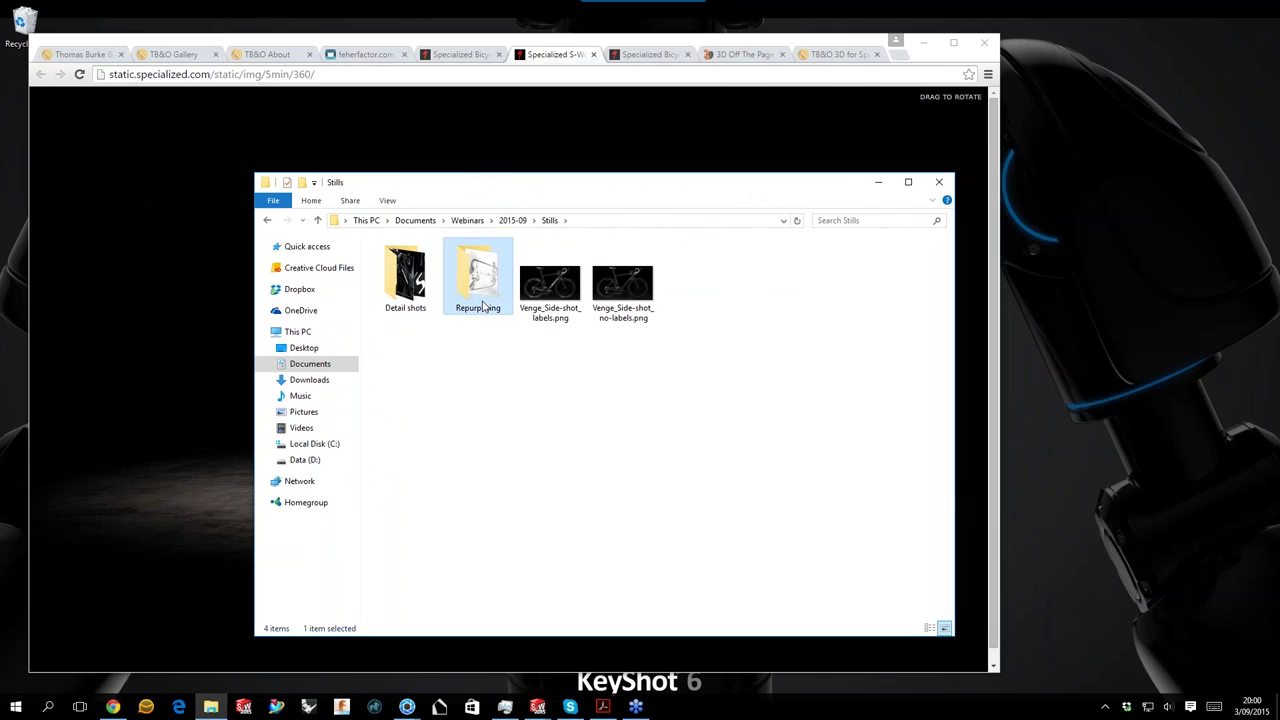
pyautogui.doubleClick(426, 264)
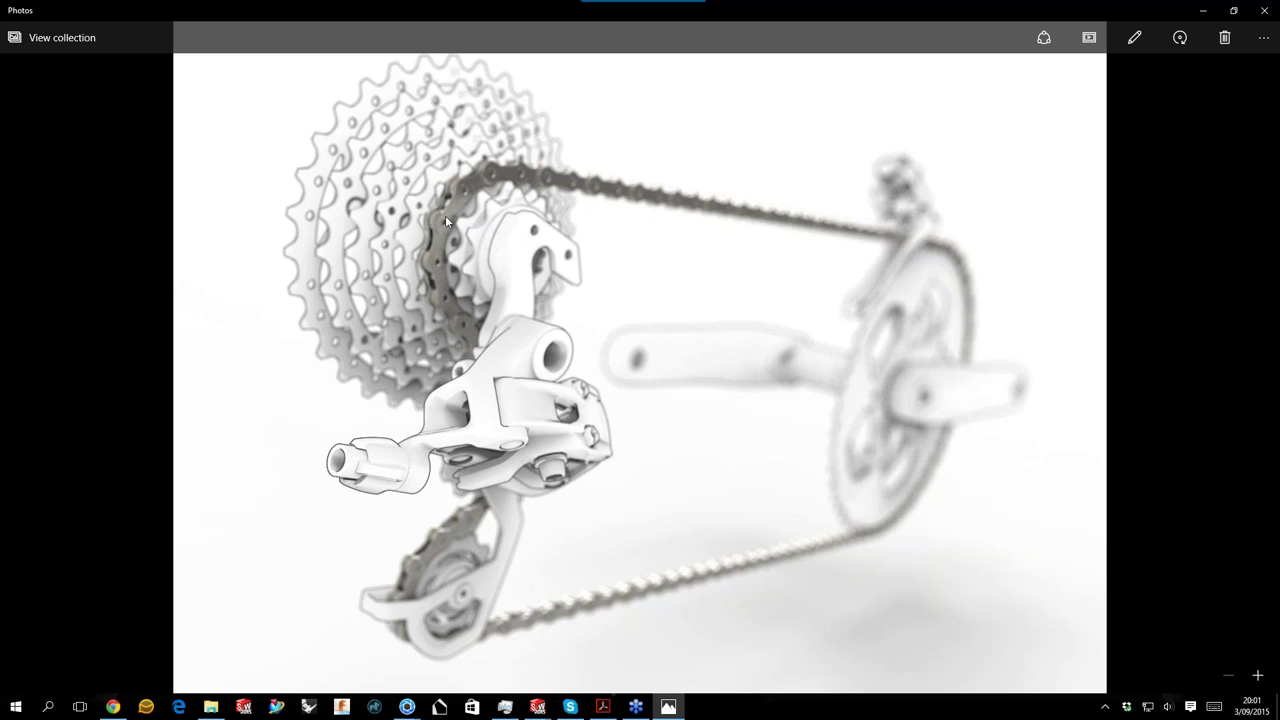
pyautogui.click(1264, 10)
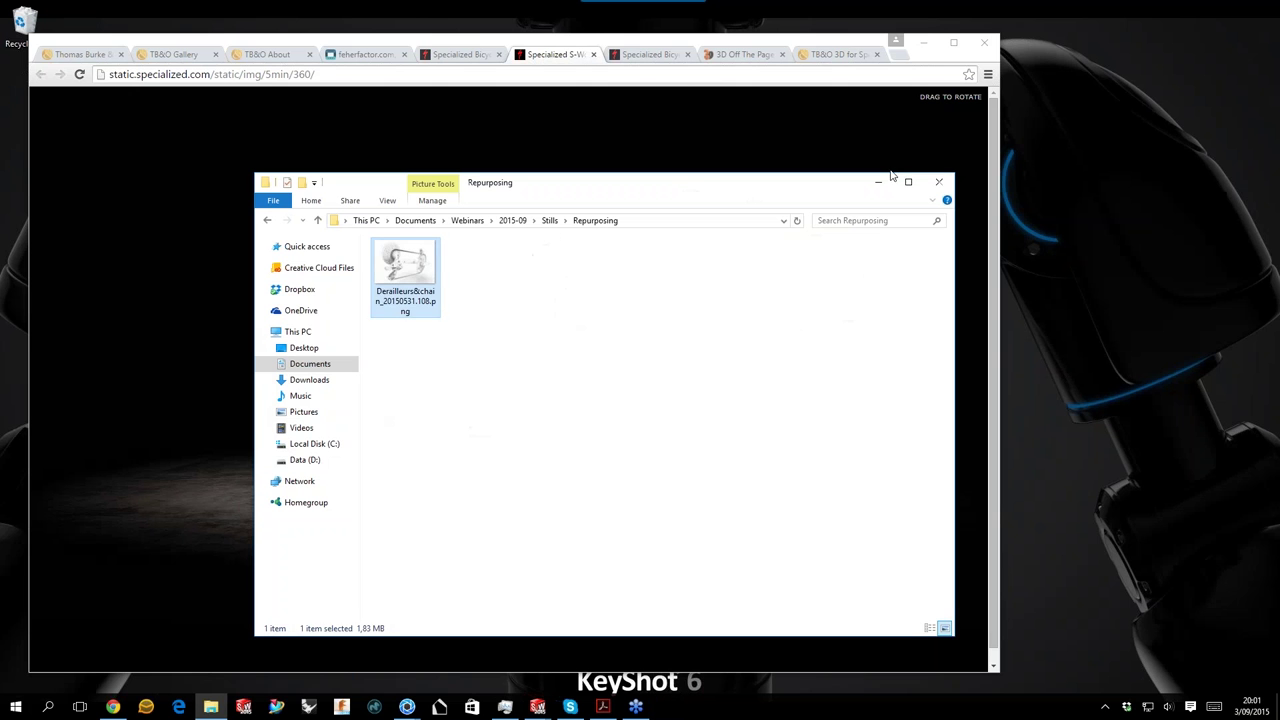
pyautogui.click(549, 221)
pyautogui.click(689, 331)
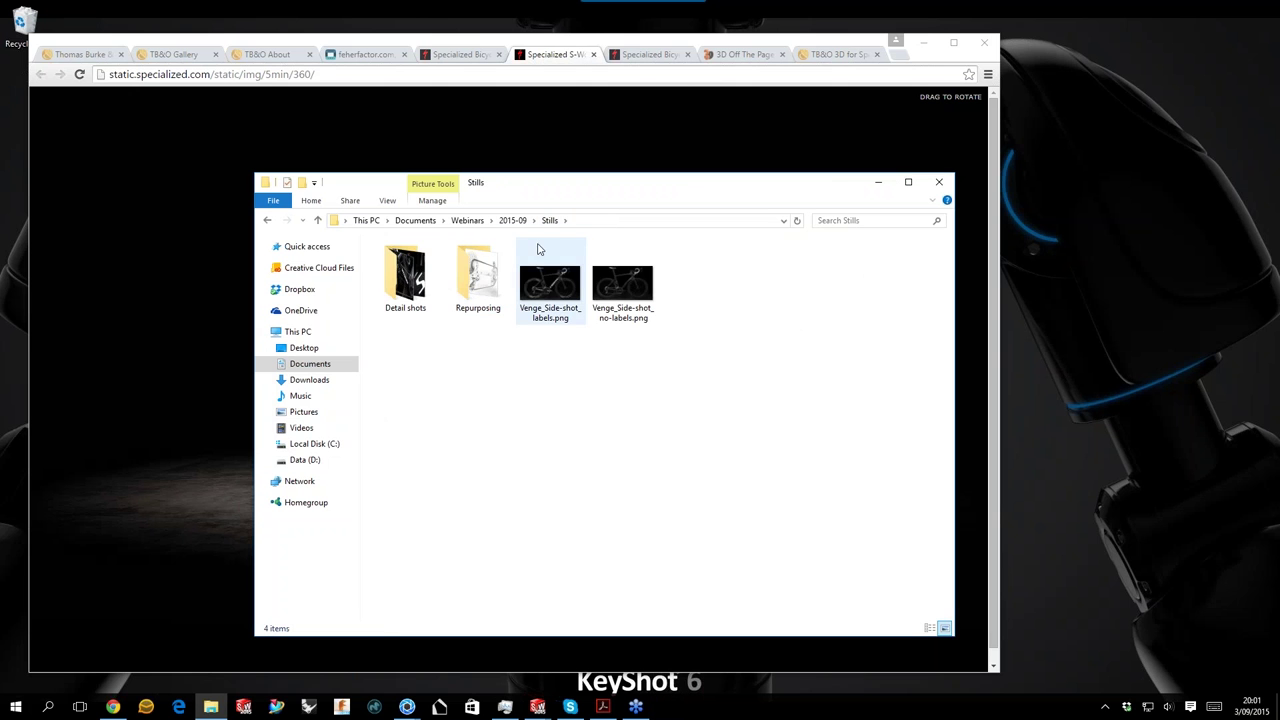
# Open YouTube in a new Chrome tab and search it for "tb&o".
pyautogui.click(900, 55)
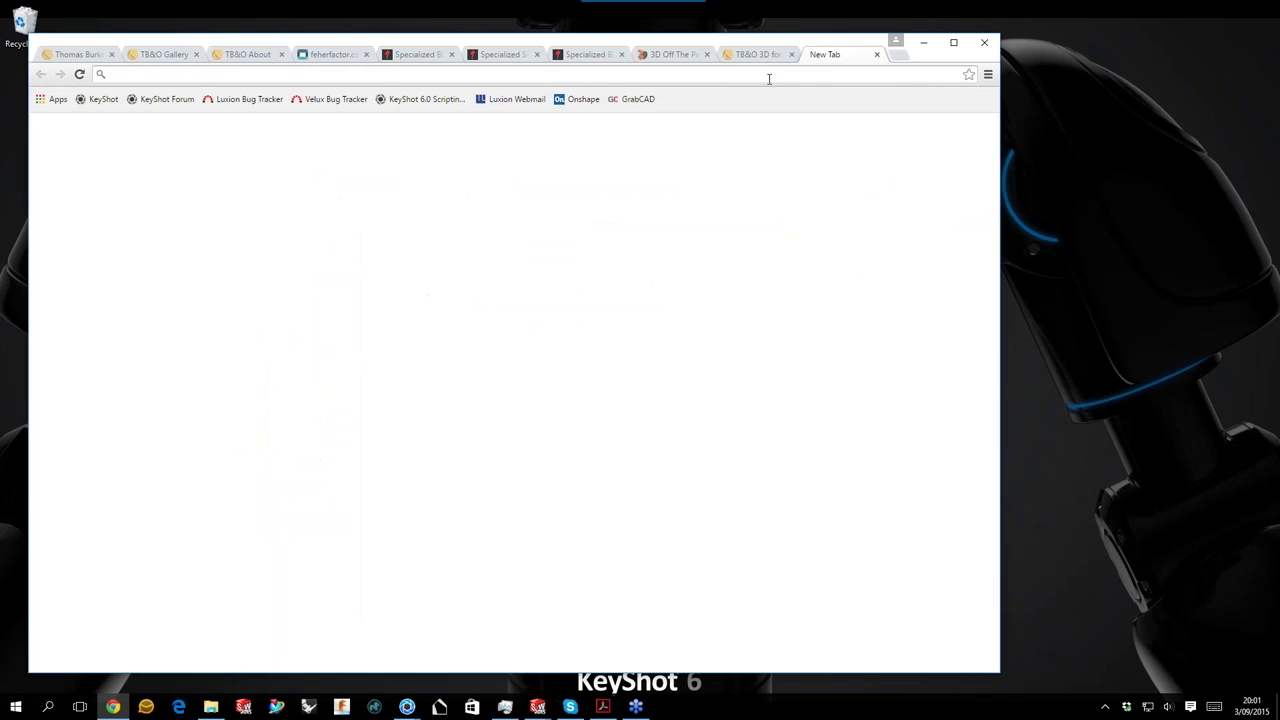
pyautogui.write('youtube.com')
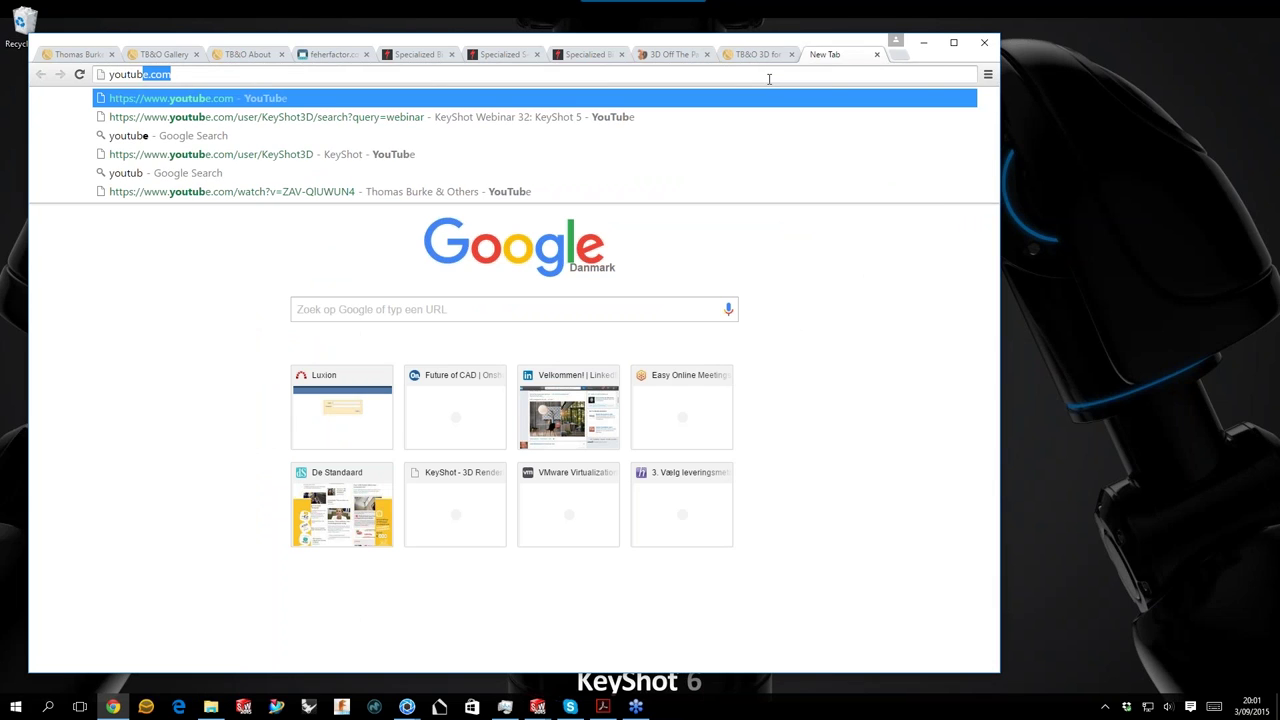
pyautogui.press('Return')
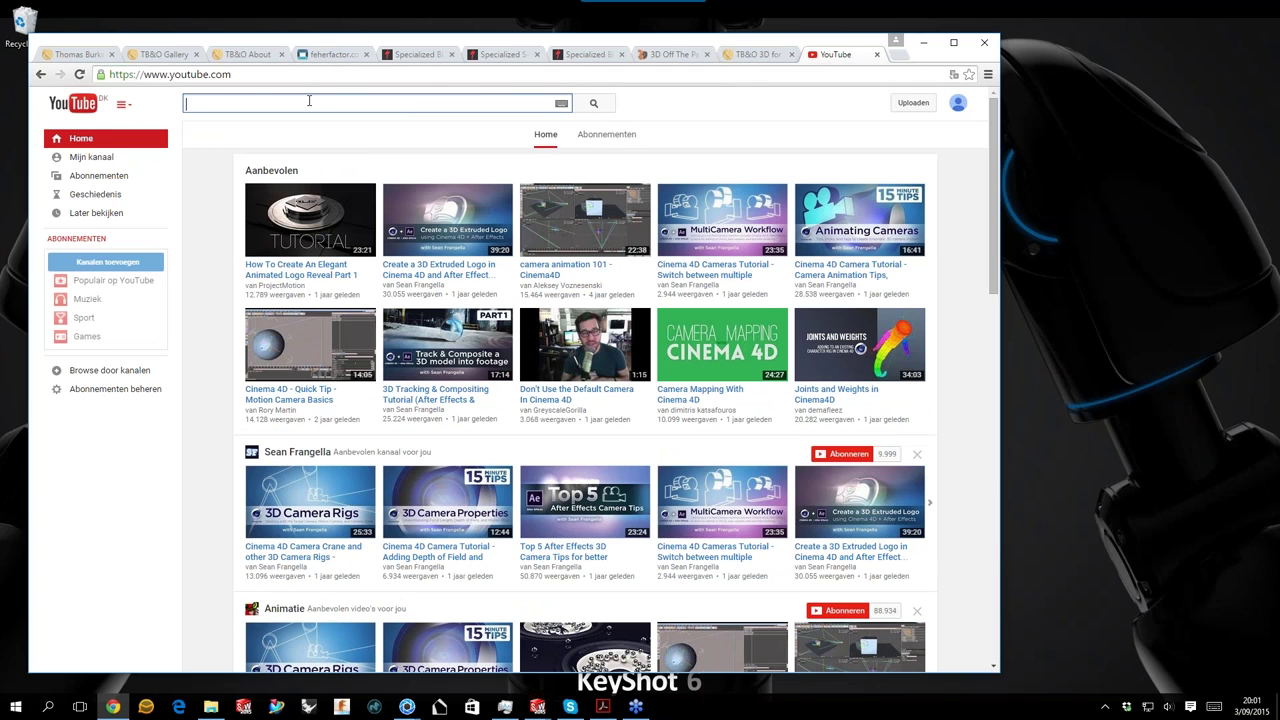
pyautogui.click(309, 100)
pyautogui.write('tb')
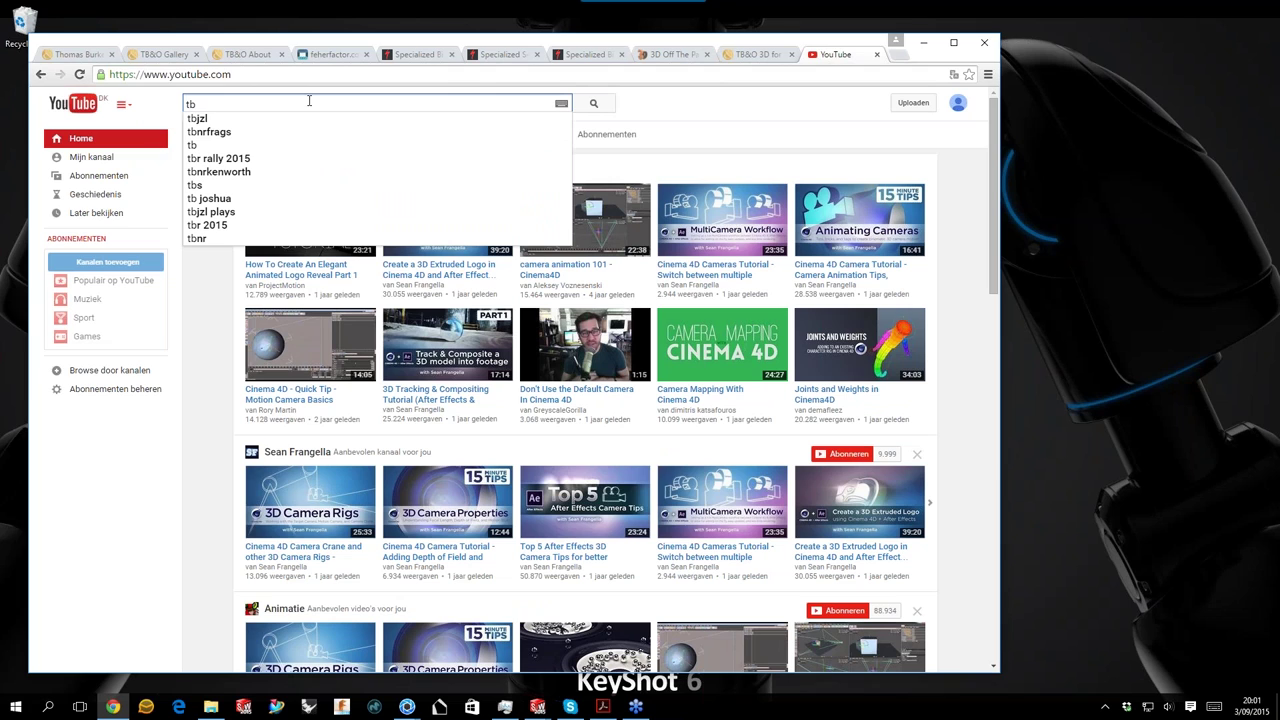
pyautogui.write('&o')
pyautogui.press('Return')
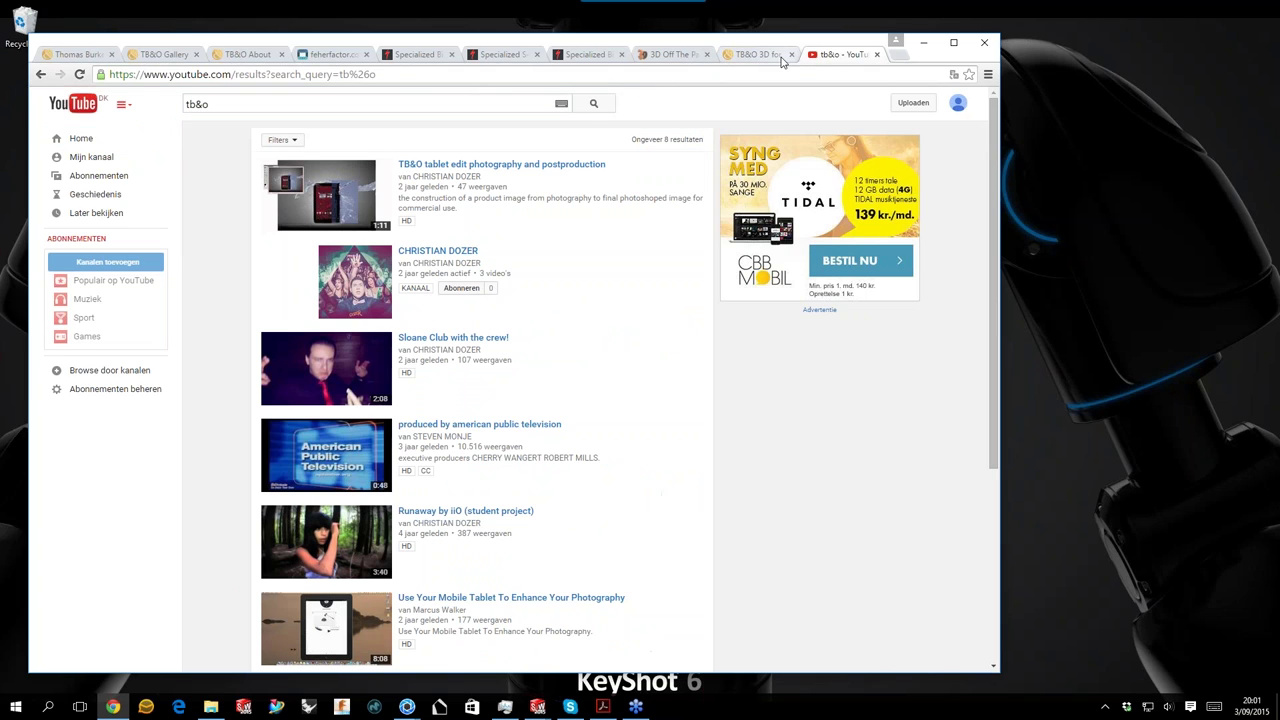
# Search Google for "specialized venge youtube" and look through the results page.
pyautogui.click(376, 74)
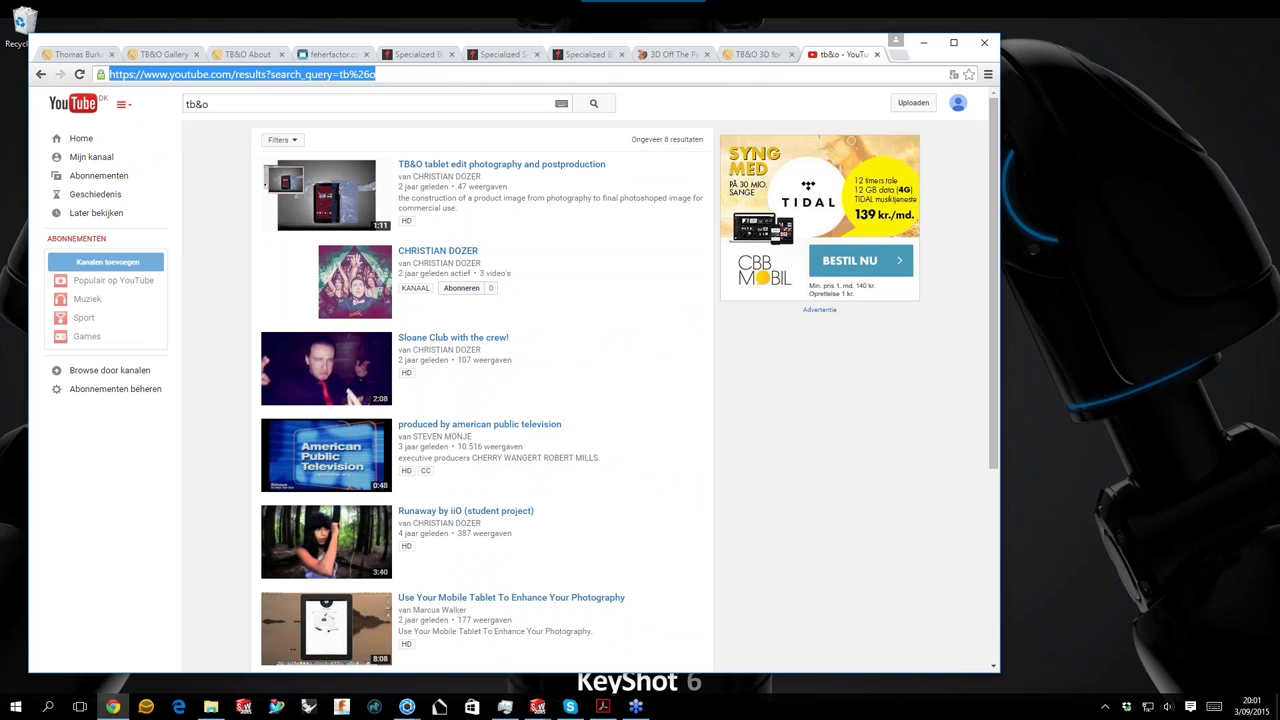
pyautogui.write('specialized')
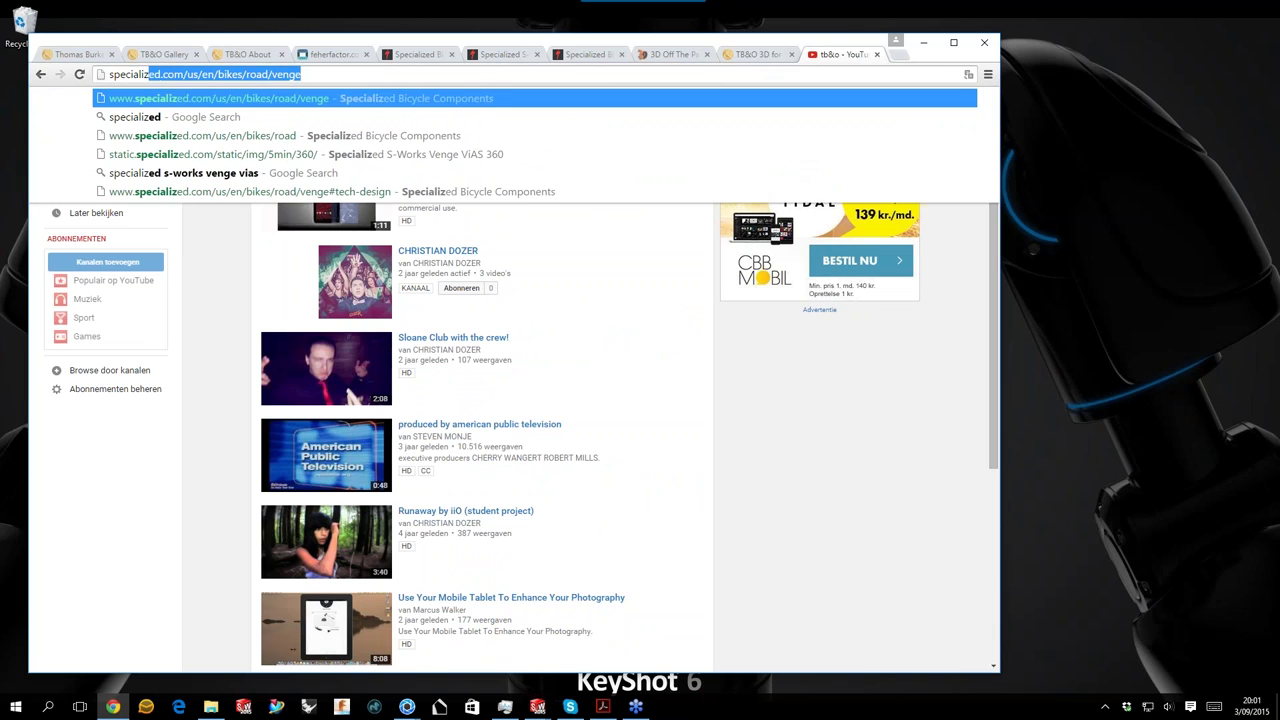
pyautogui.write(' venge')
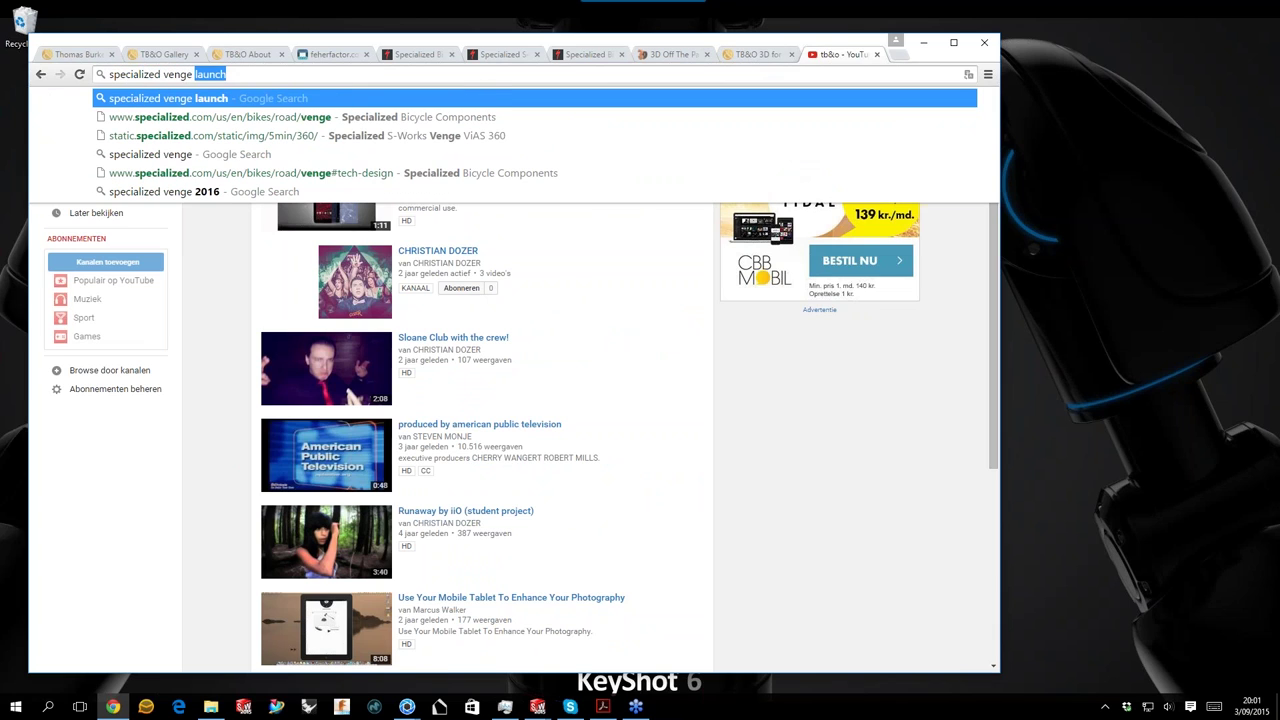
pyautogui.write(' youtube')
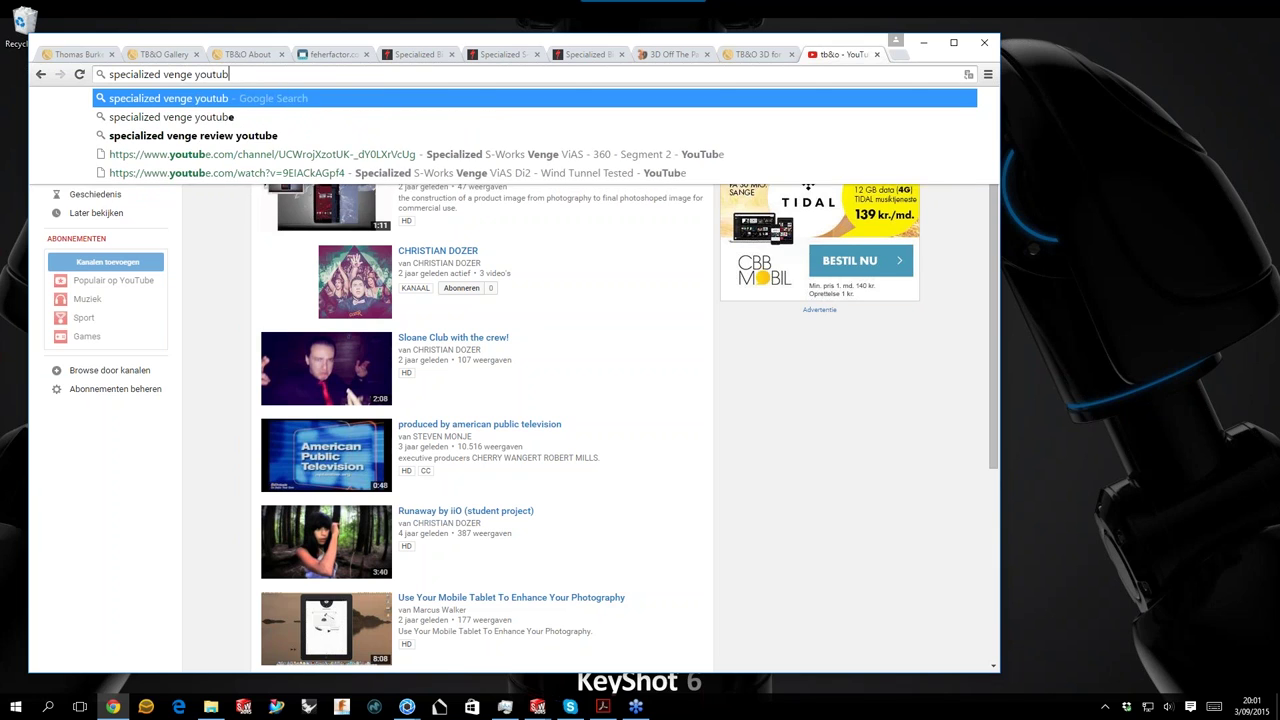
pyautogui.press('Return')
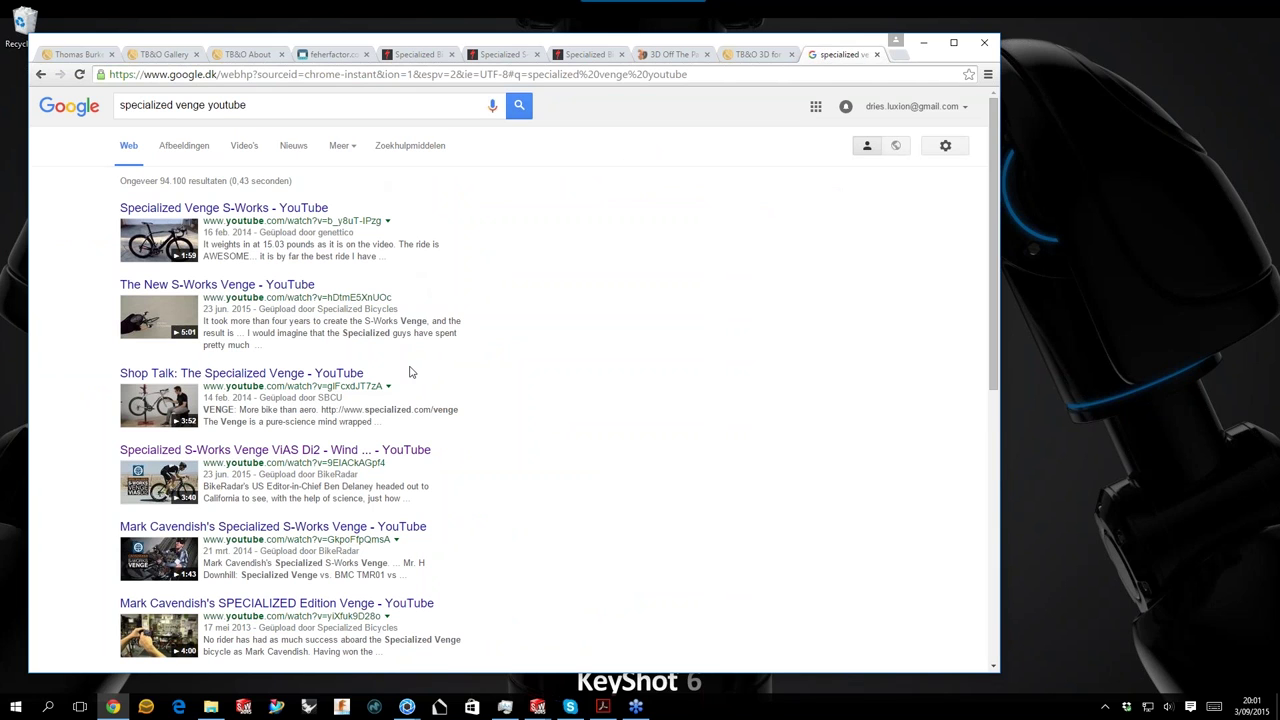
pyautogui.scroll(-8, 409, 370)
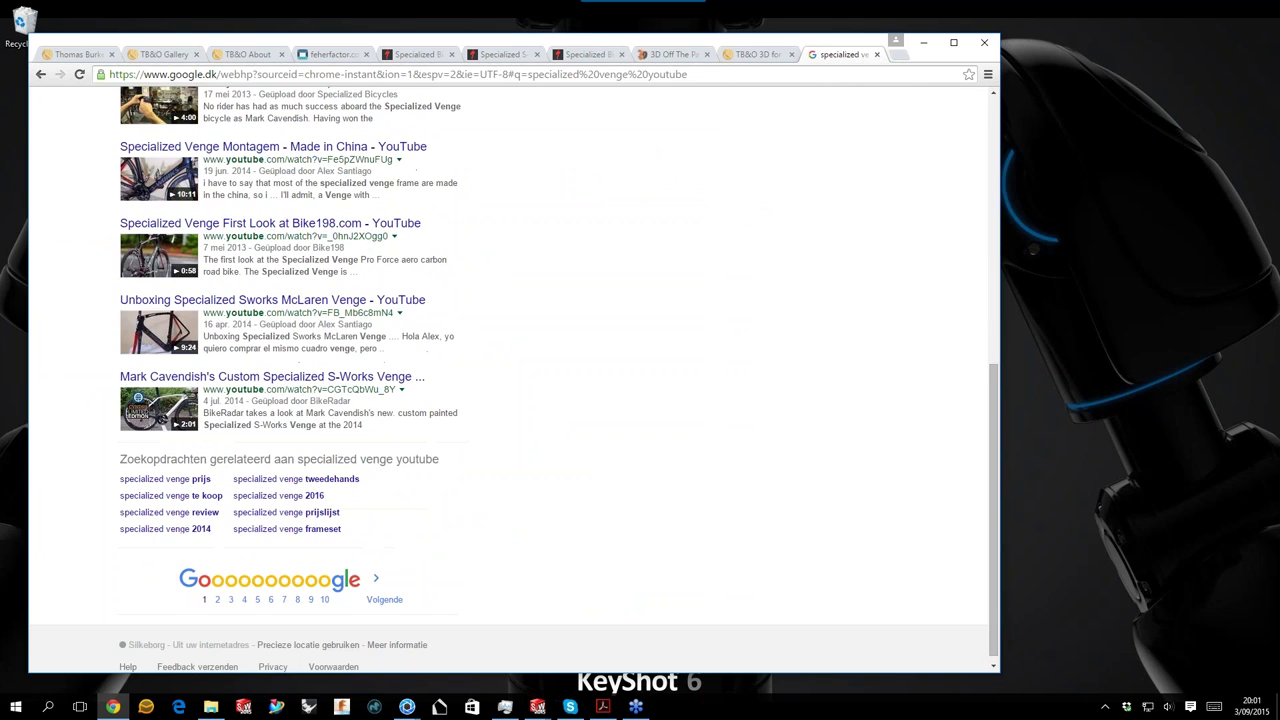
# Extend the Google search to "specialized venge youtube tb&o" and look through the results for the studio's video.
pyautogui.scroll(10, 243, 120)
pyautogui.click(271, 106)
pyautogui.write('tube t')
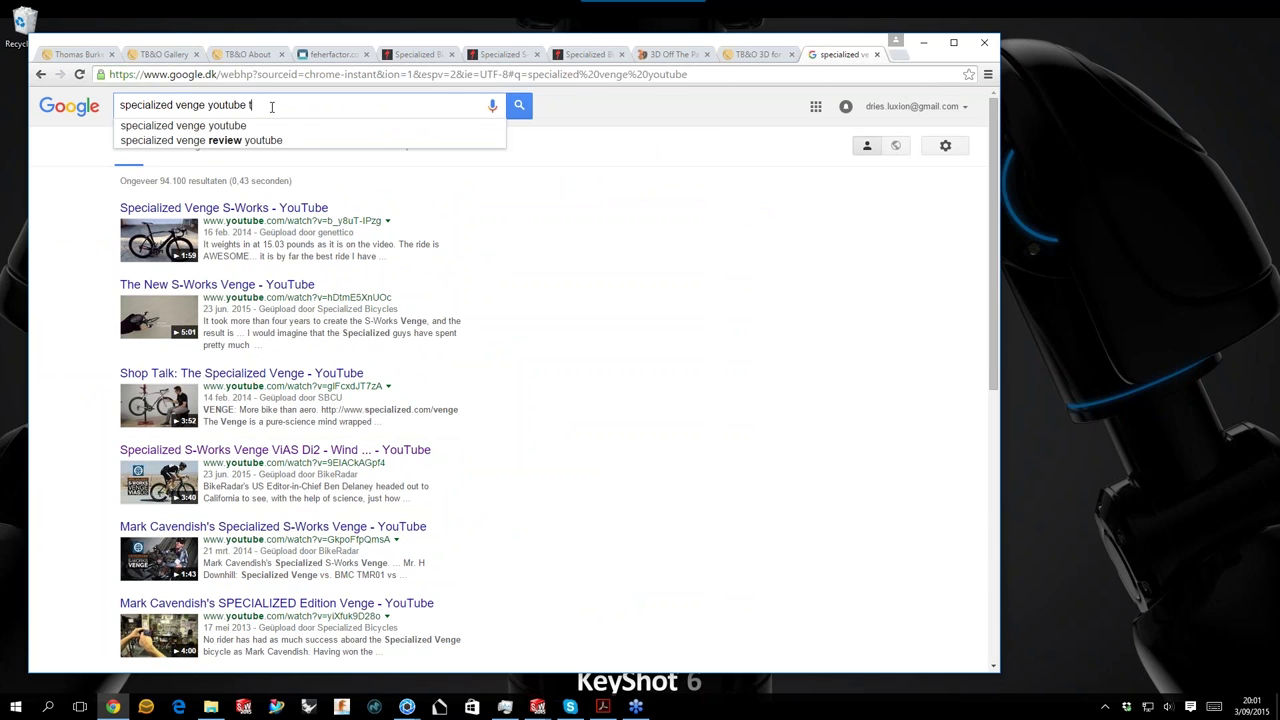
pyautogui.write('b')
pyautogui.write('&')
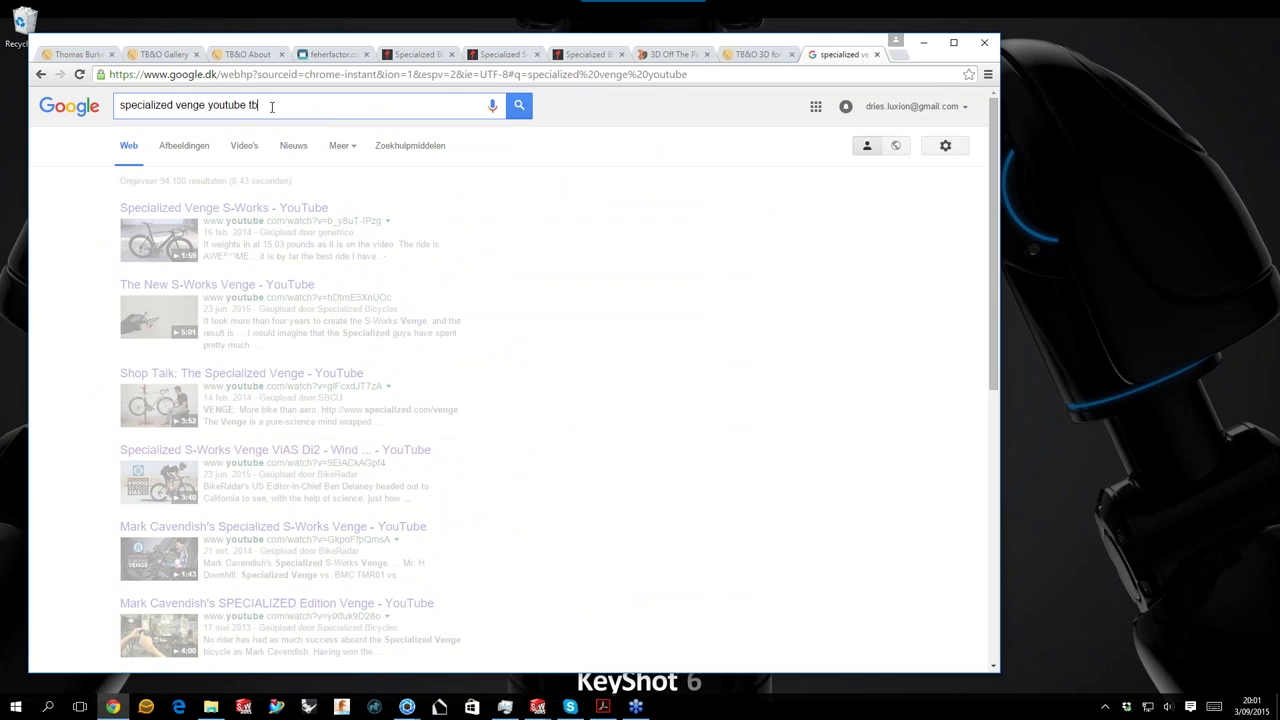
pyautogui.write('o')
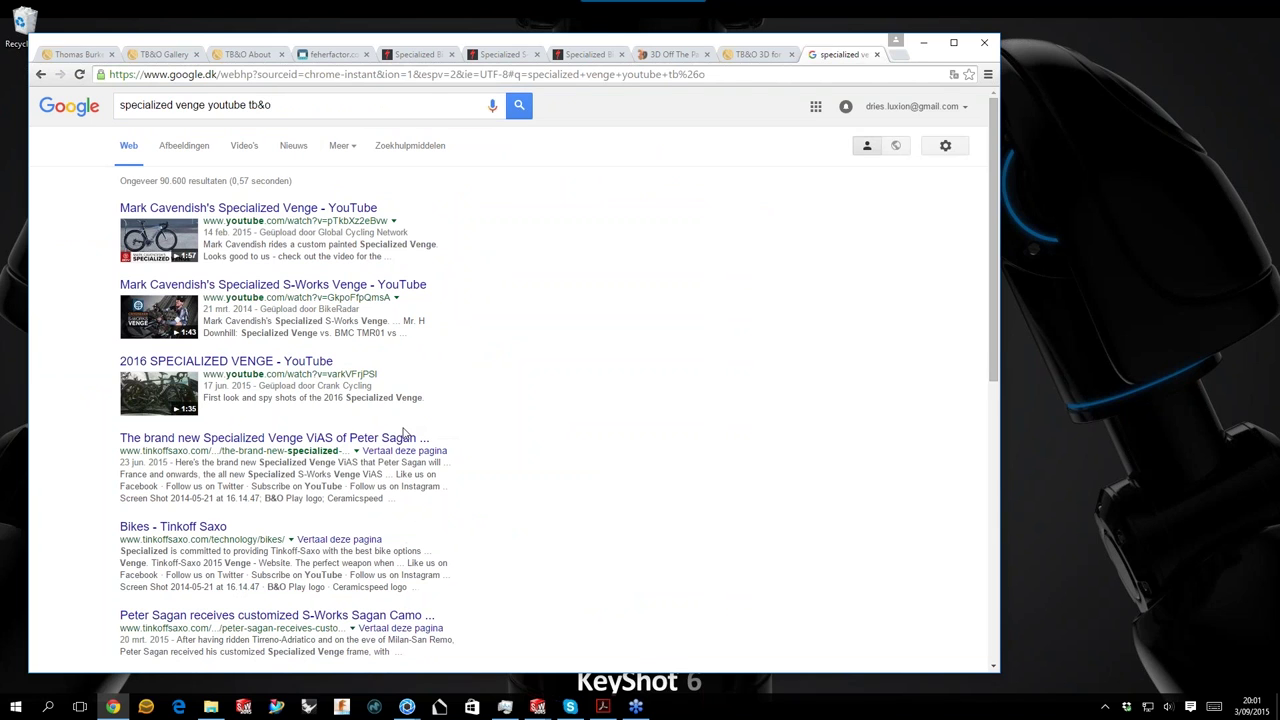
pyautogui.scroll(-1, 405, 432)
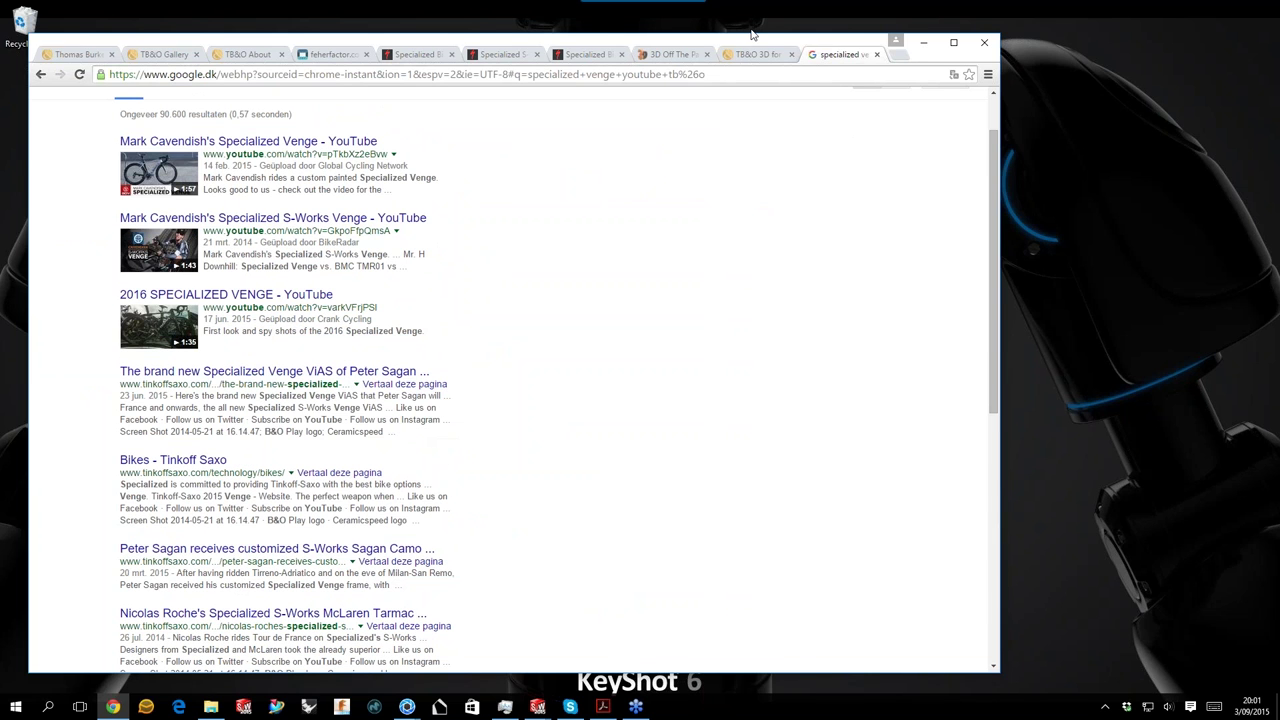
# Switch to the TB&O Specialized Venge story page and skim it from the introduction to the team credits and back.
pyautogui.click(760, 60)
pyautogui.scroll(-1, 897, 370)
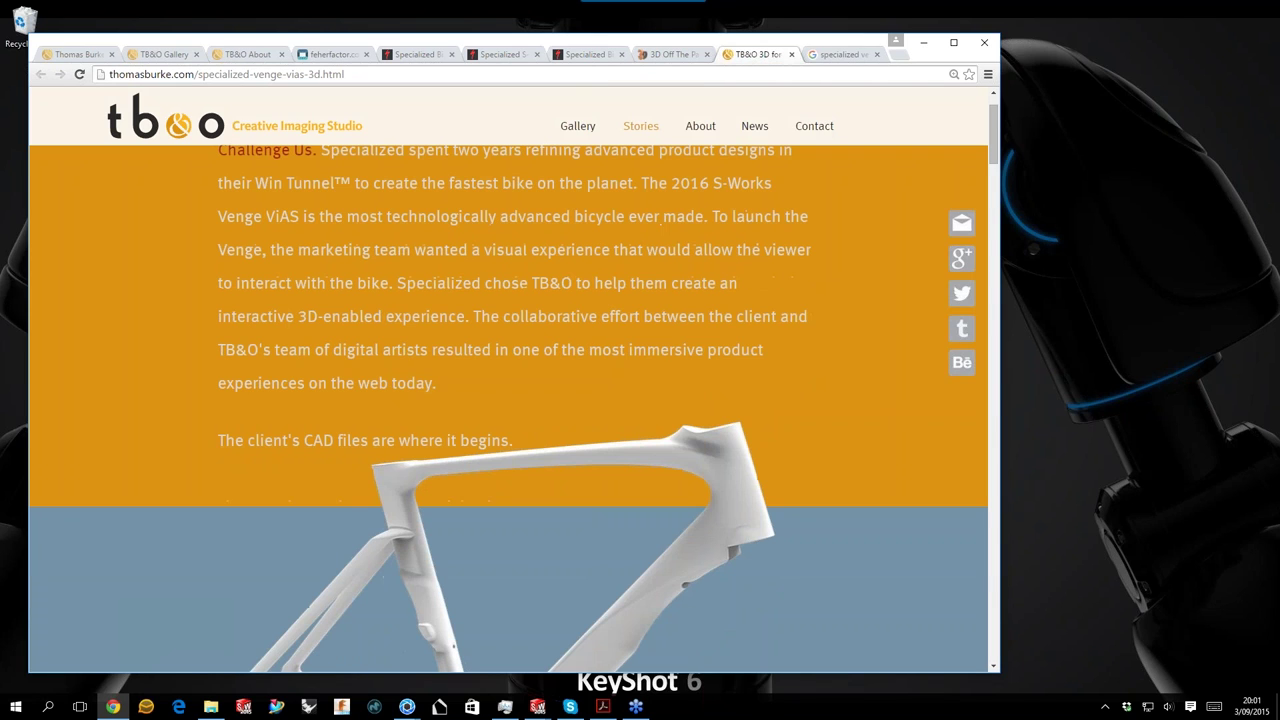
pyautogui.scroll(-12, 897, 364)
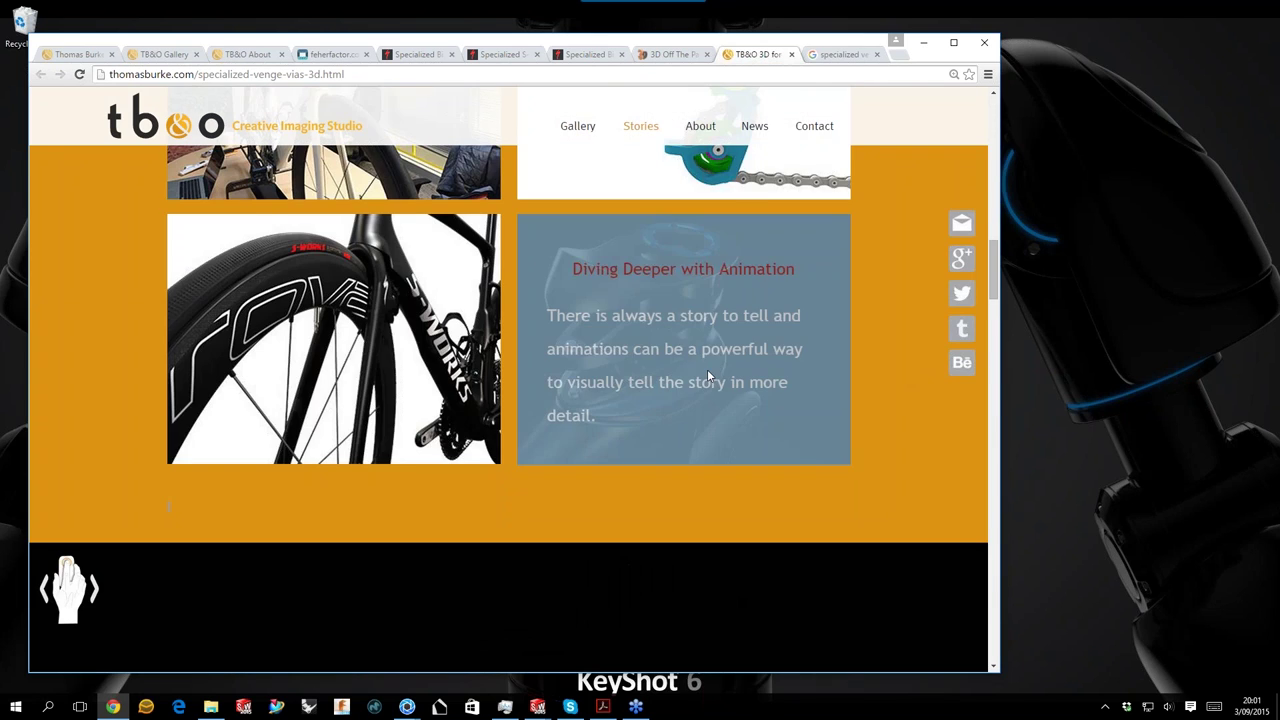
pyautogui.scroll(4, 707, 369)
pyautogui.scroll(-10, 707, 373)
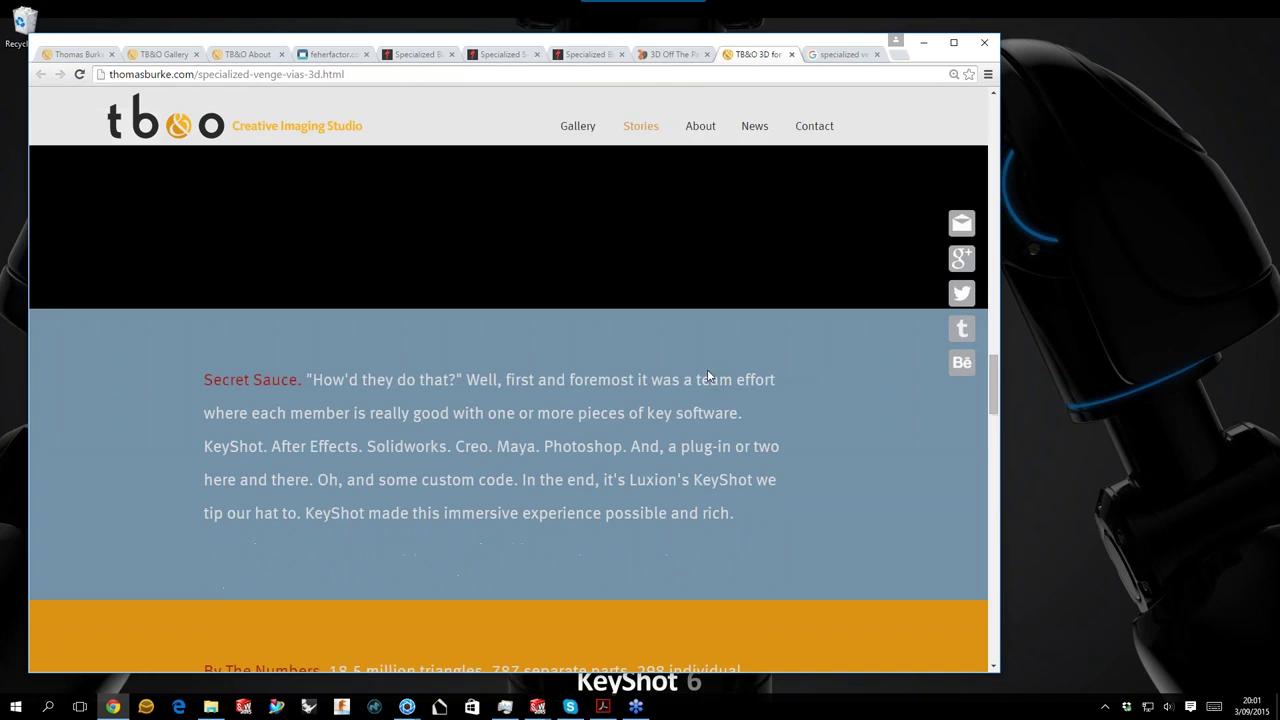
pyautogui.scroll(-14, 707, 376)
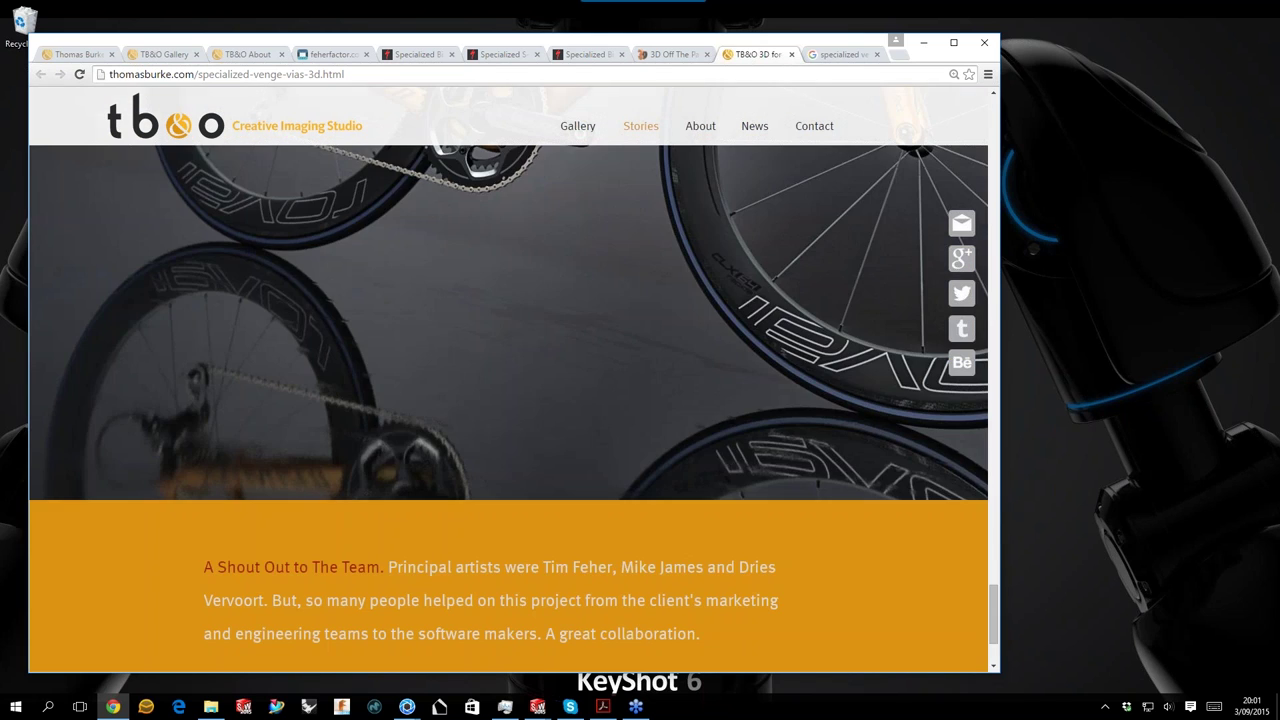
pyautogui.scroll(10, 707, 376)
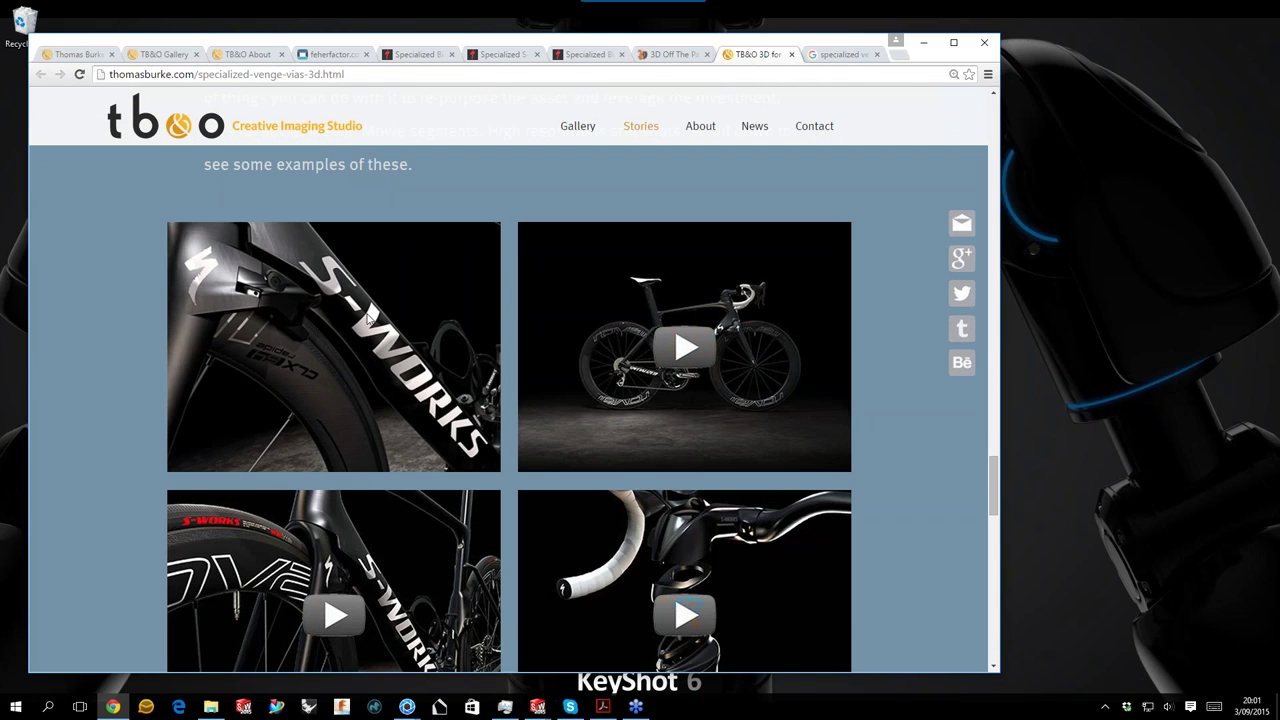
pyautogui.scroll(10, 366, 327)
pyautogui.scroll(15, 365, 327)
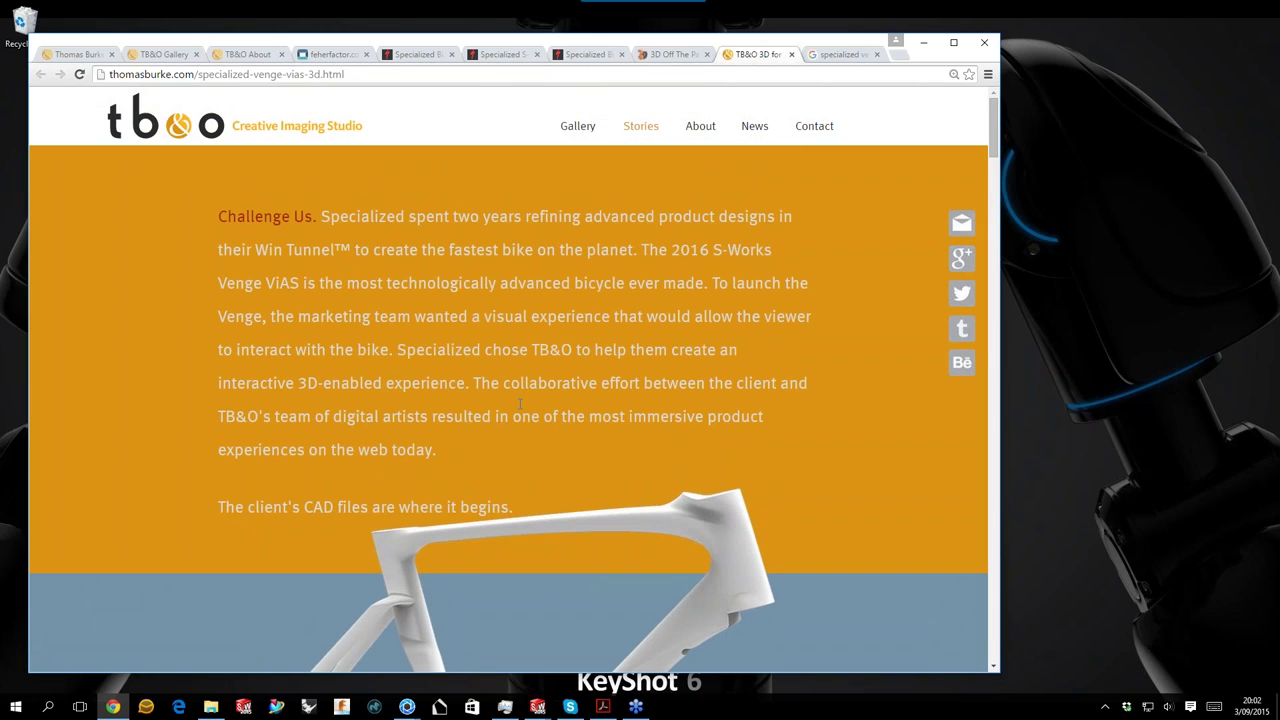
# Go through the Venge story page to the repurposing examples and open the full-bike video.
pyautogui.scroll(-5, 167, 176)
pyautogui.scroll(-5, 365, 302)
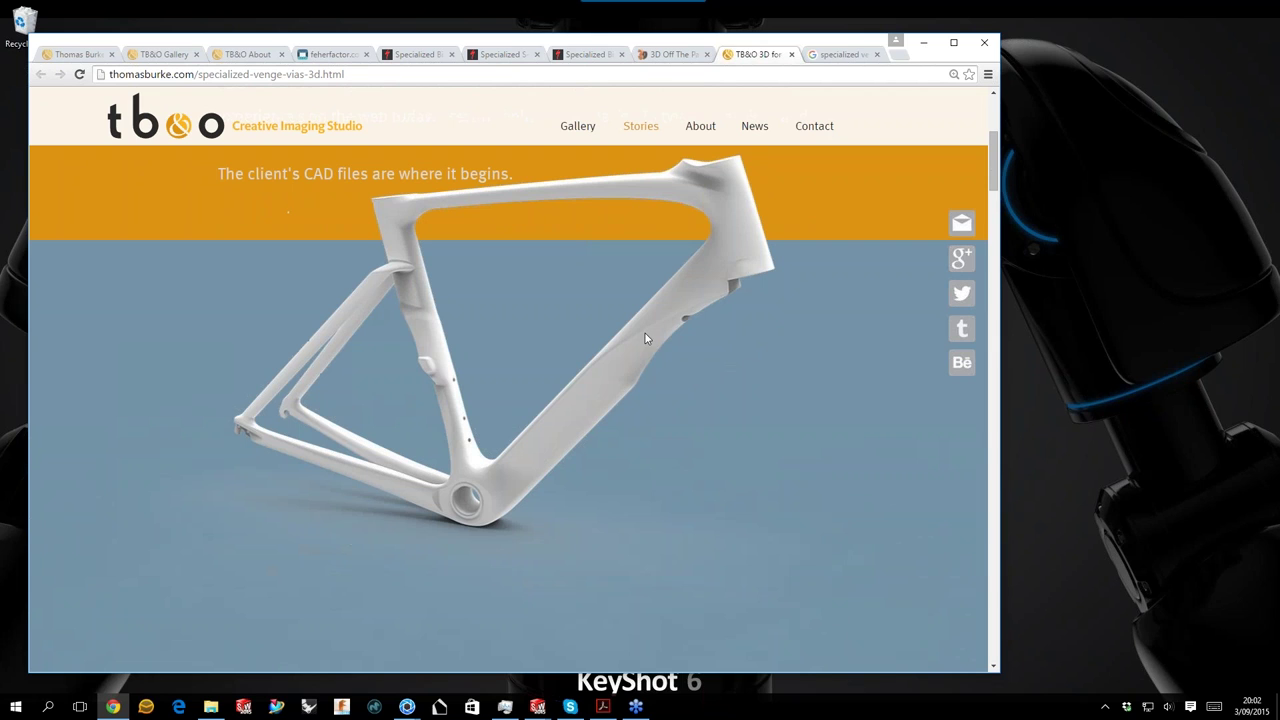
pyautogui.scroll(-4, 616, 408)
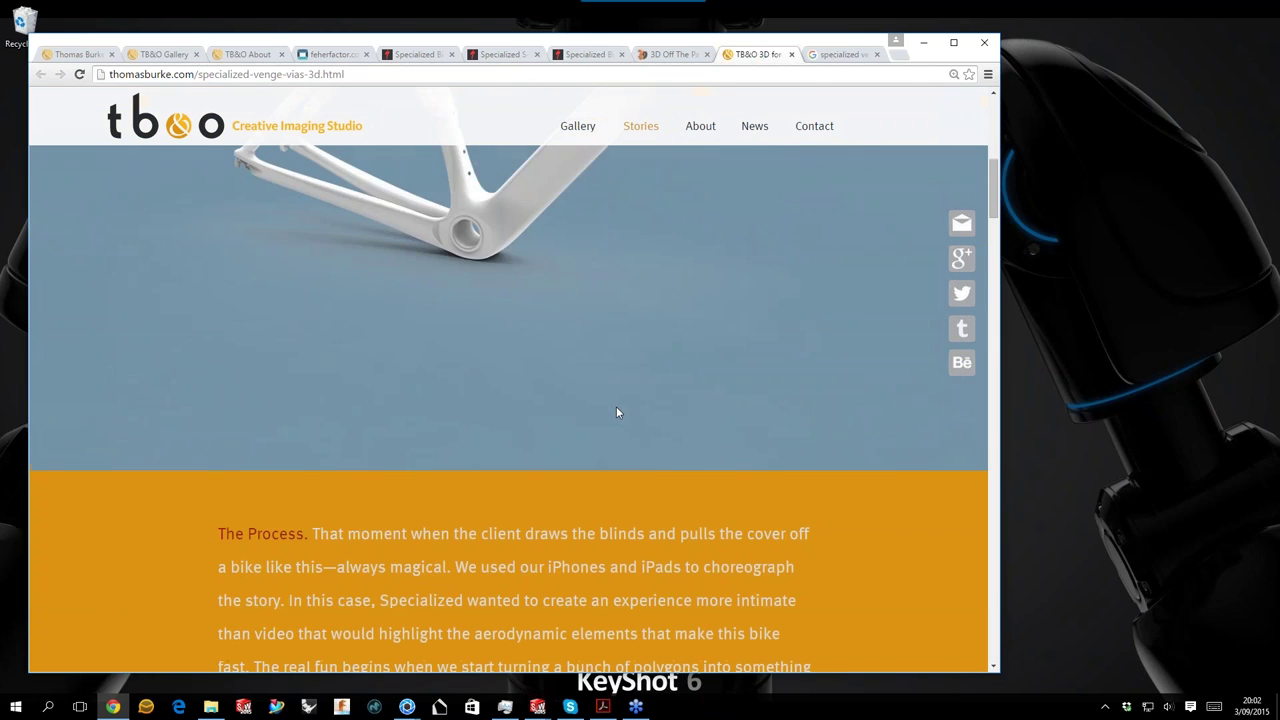
pyautogui.scroll(-12, 616, 413)
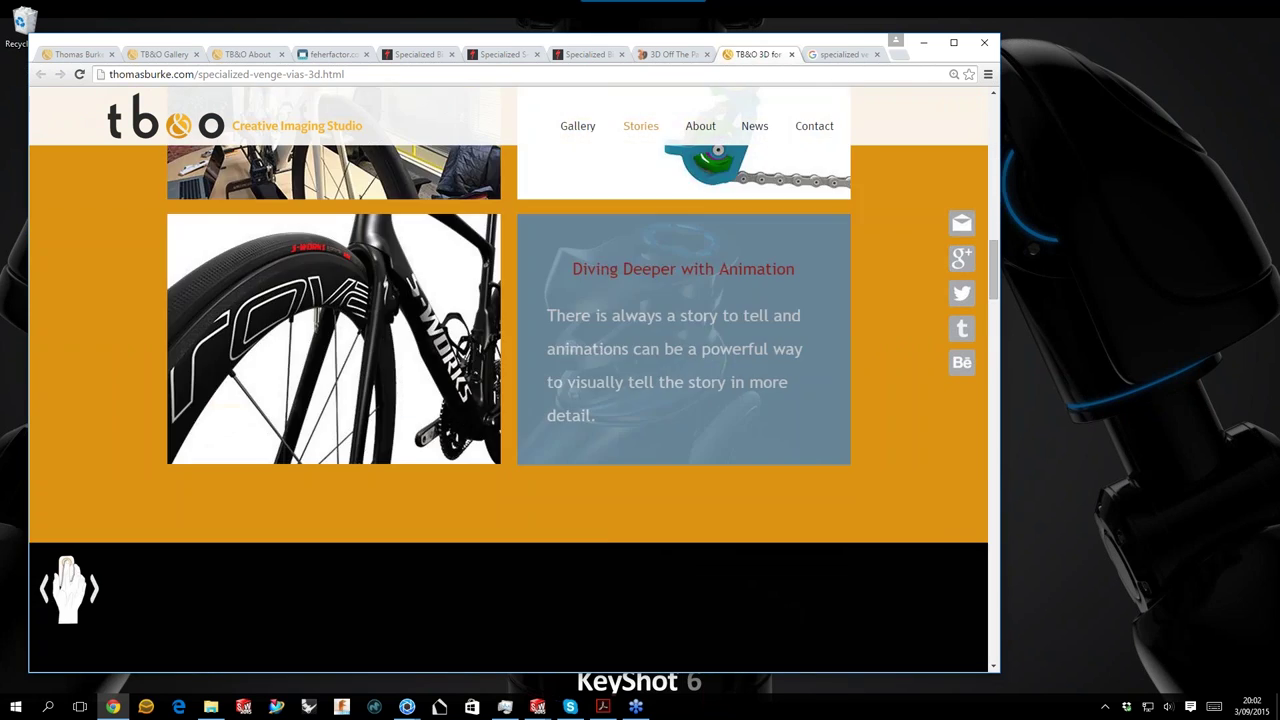
pyautogui.scroll(-20, 513, 380)
pyautogui.scroll(2, 684, 410)
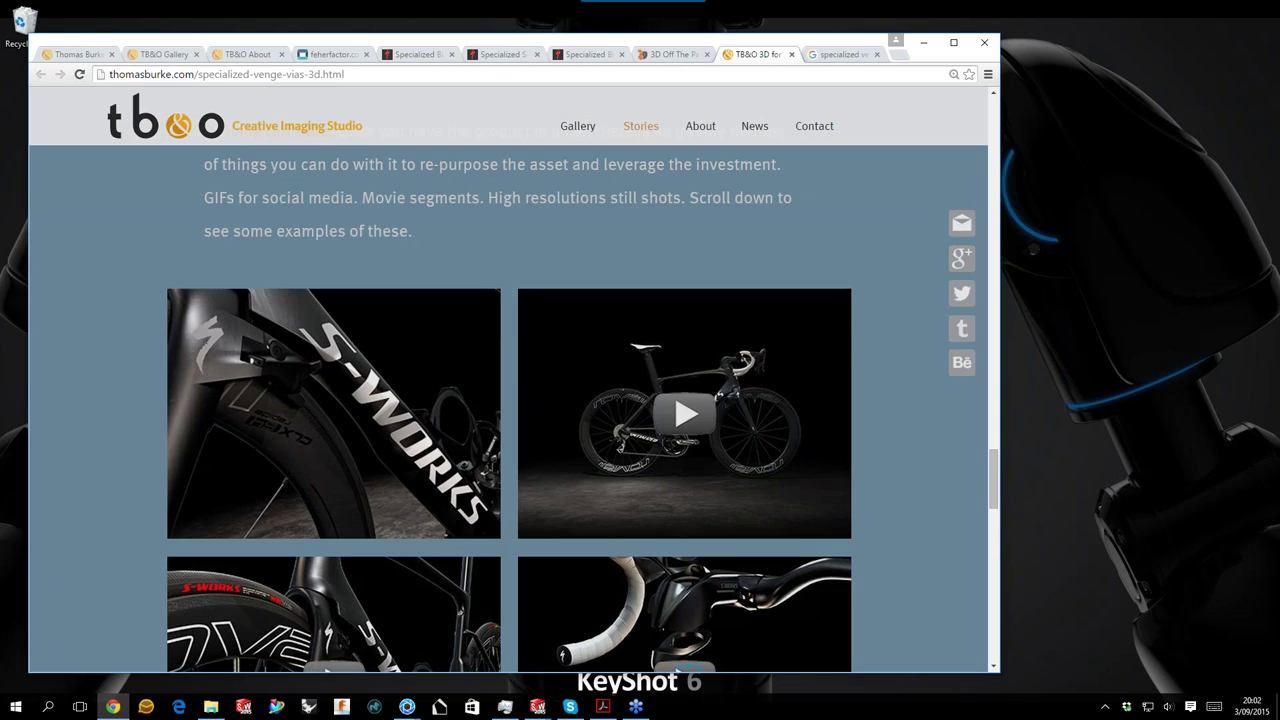
pyautogui.click(684, 412)
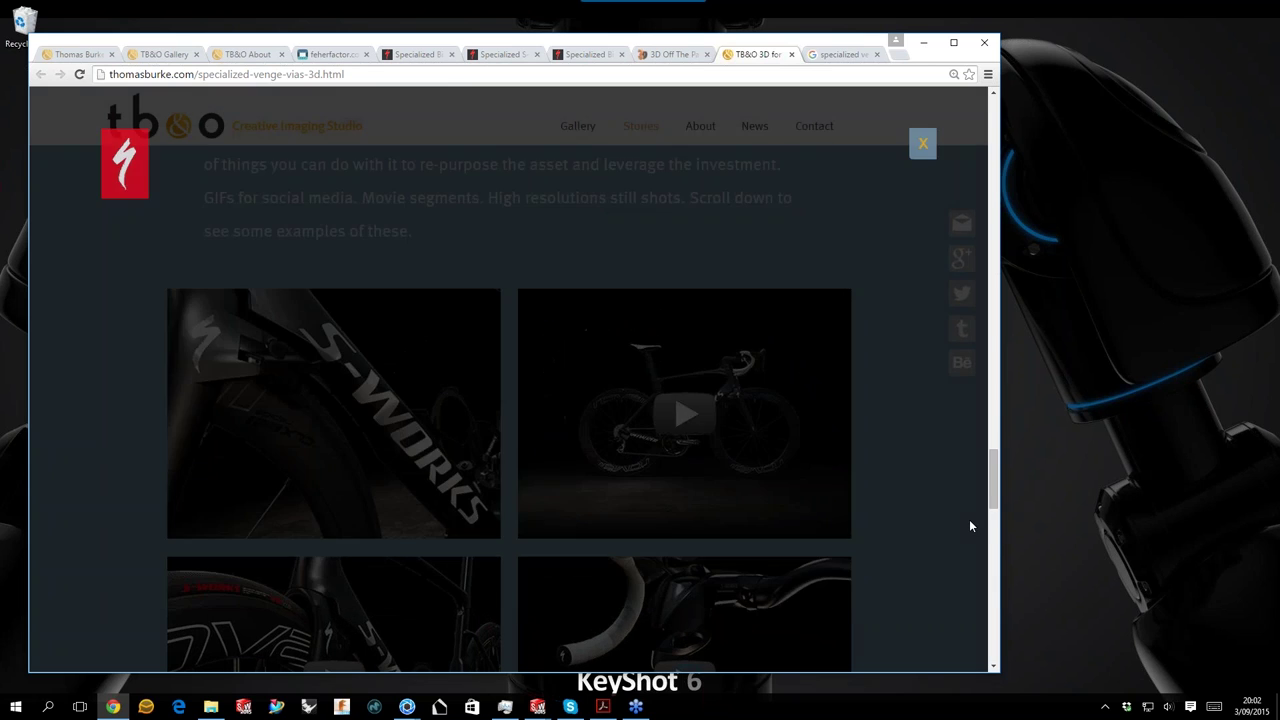
# Try to play the handlebar and stem video among the repurposing examples twice, closing the video overlay each time.
pyautogui.scroll(-2, 963, 517)
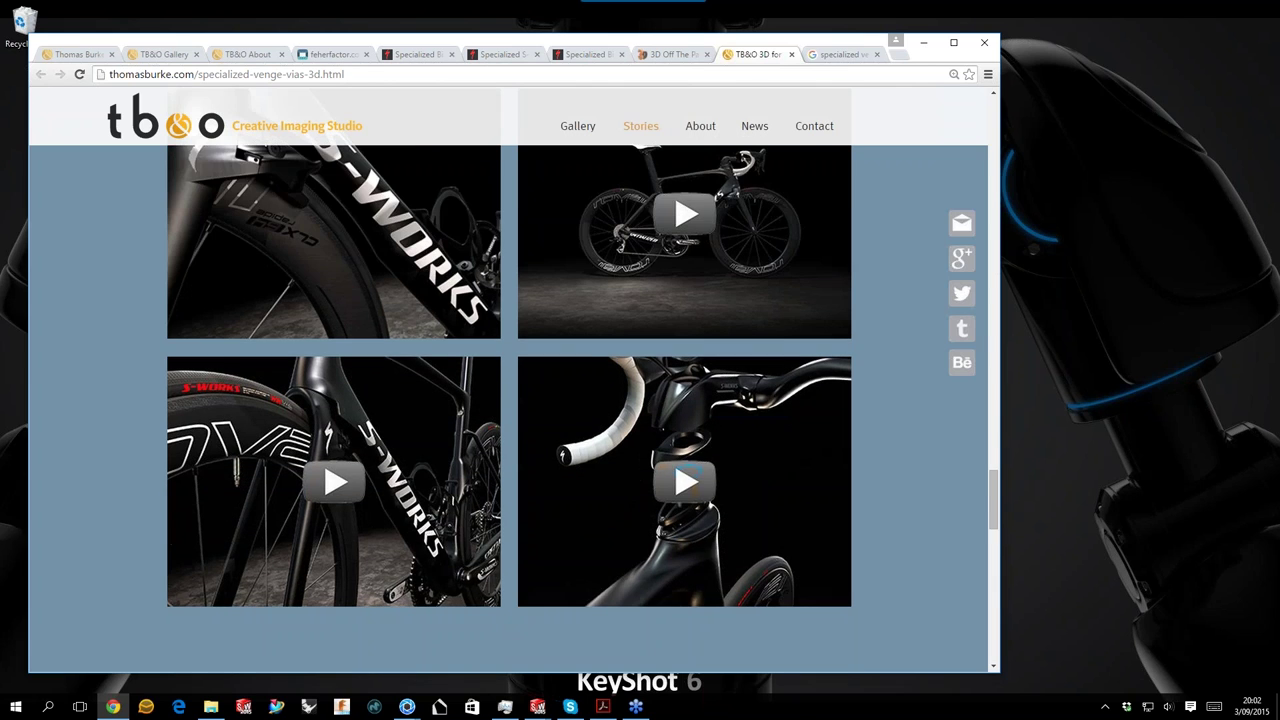
pyautogui.click(687, 476)
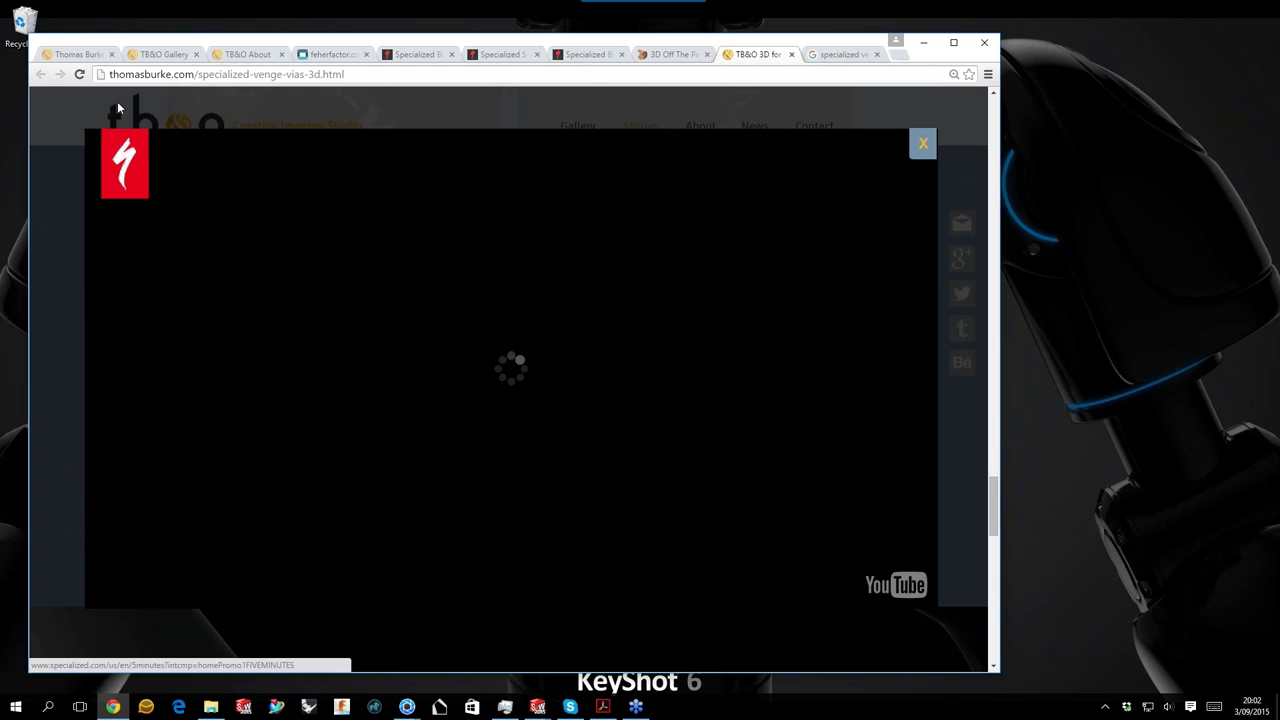
pyautogui.click(256, 102)
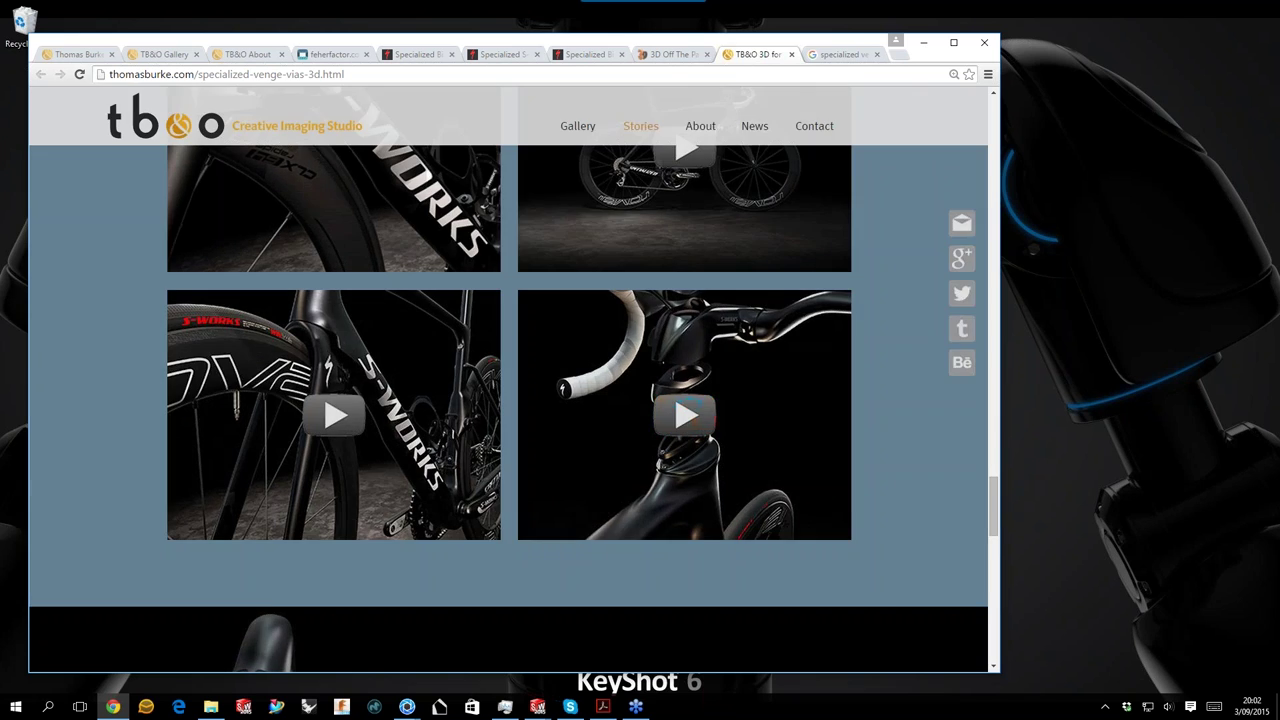
pyautogui.click(685, 415)
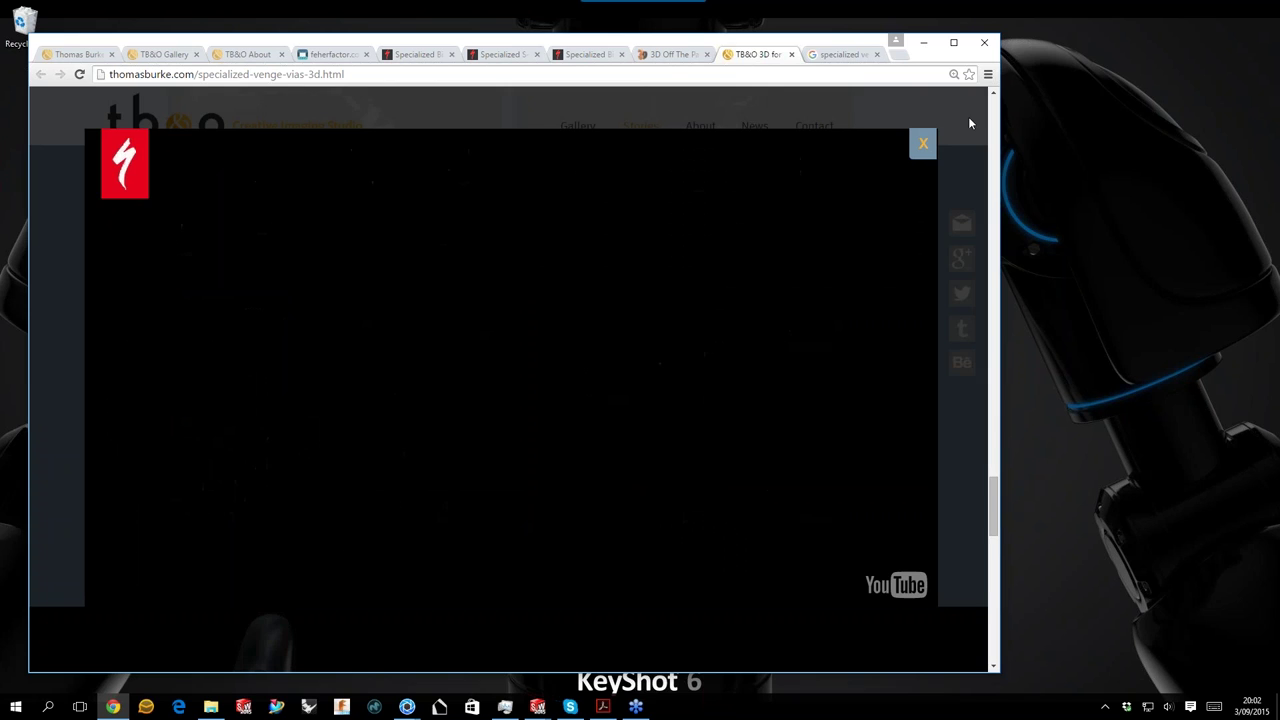
pyautogui.click(923, 143)
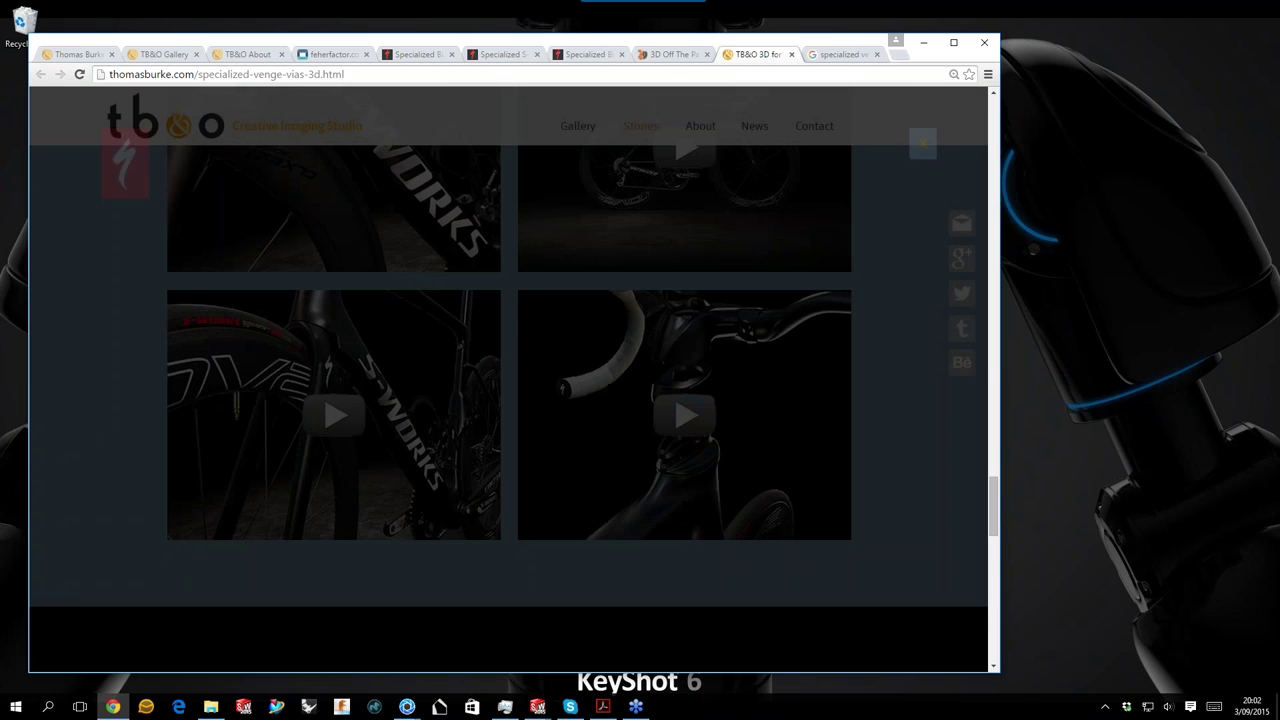
# Look over the repurposing examples and the interactive bike viewer, return to the story's introduction, and reposition the browser window on the desktop.
pyautogui.scroll(2, 904, 456)
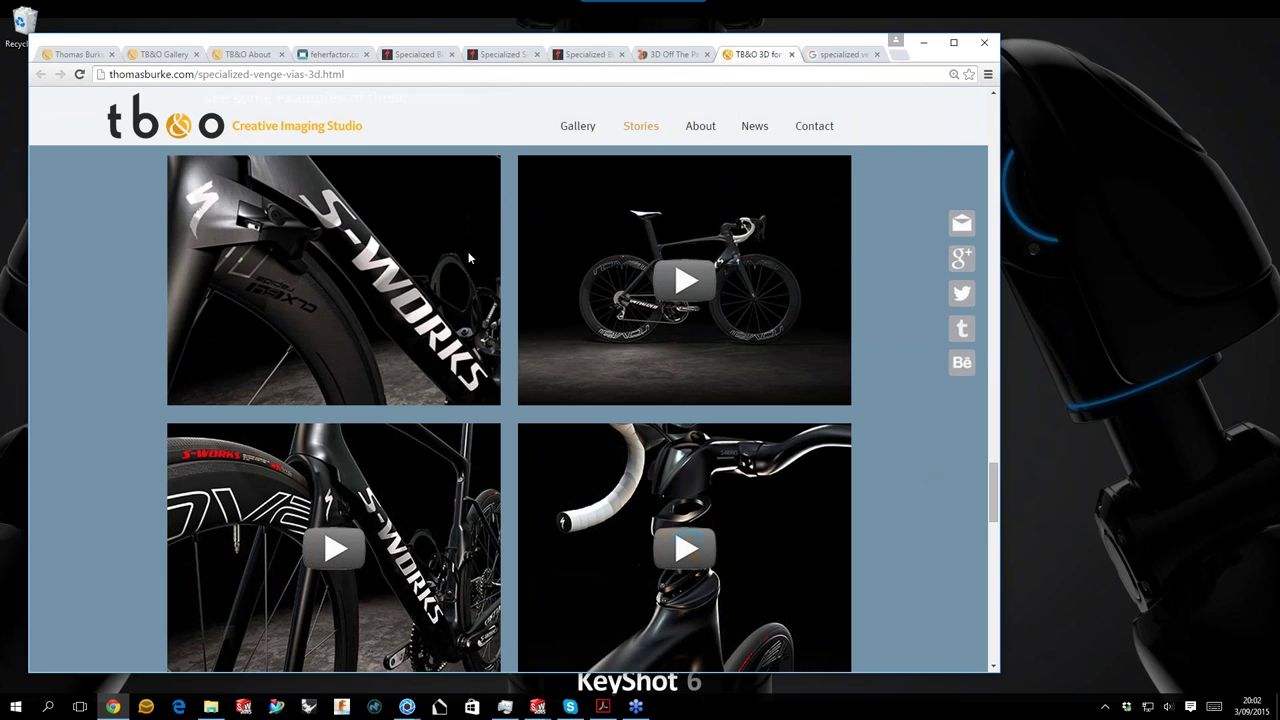
pyautogui.scroll(-1, 889, 519)
pyautogui.scroll(1, 889, 519)
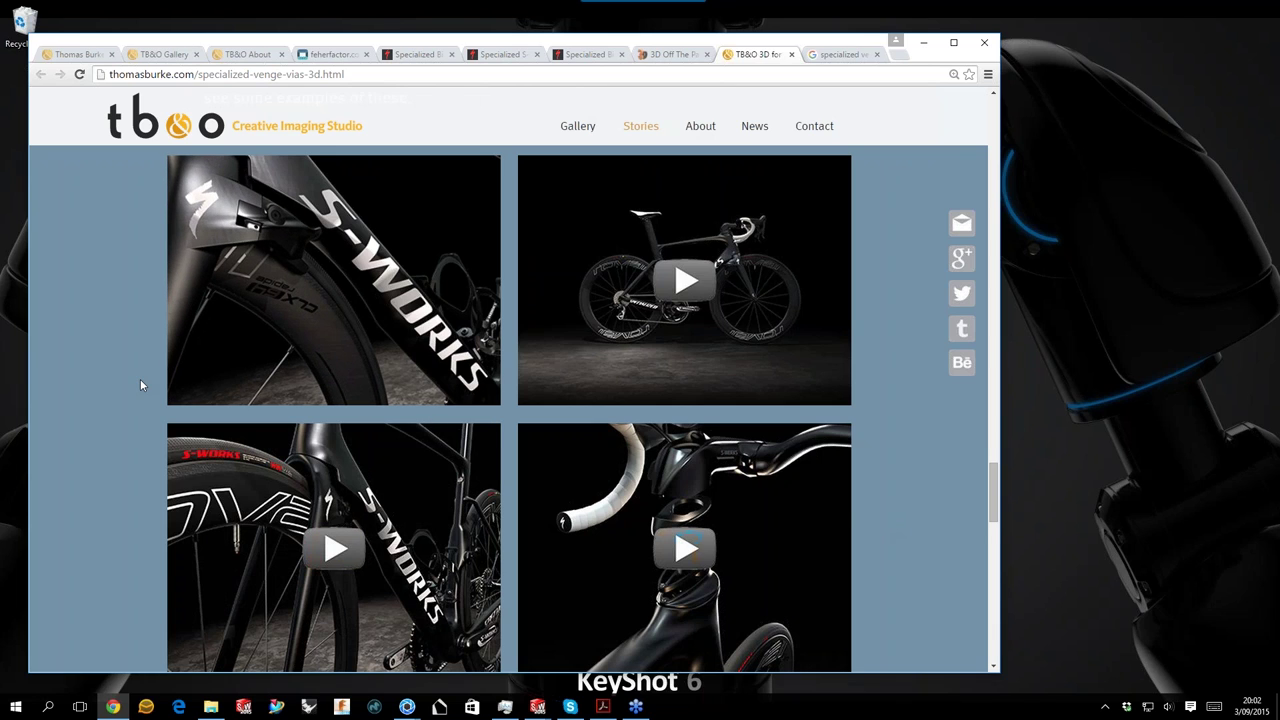
pyautogui.scroll(2, 140, 379)
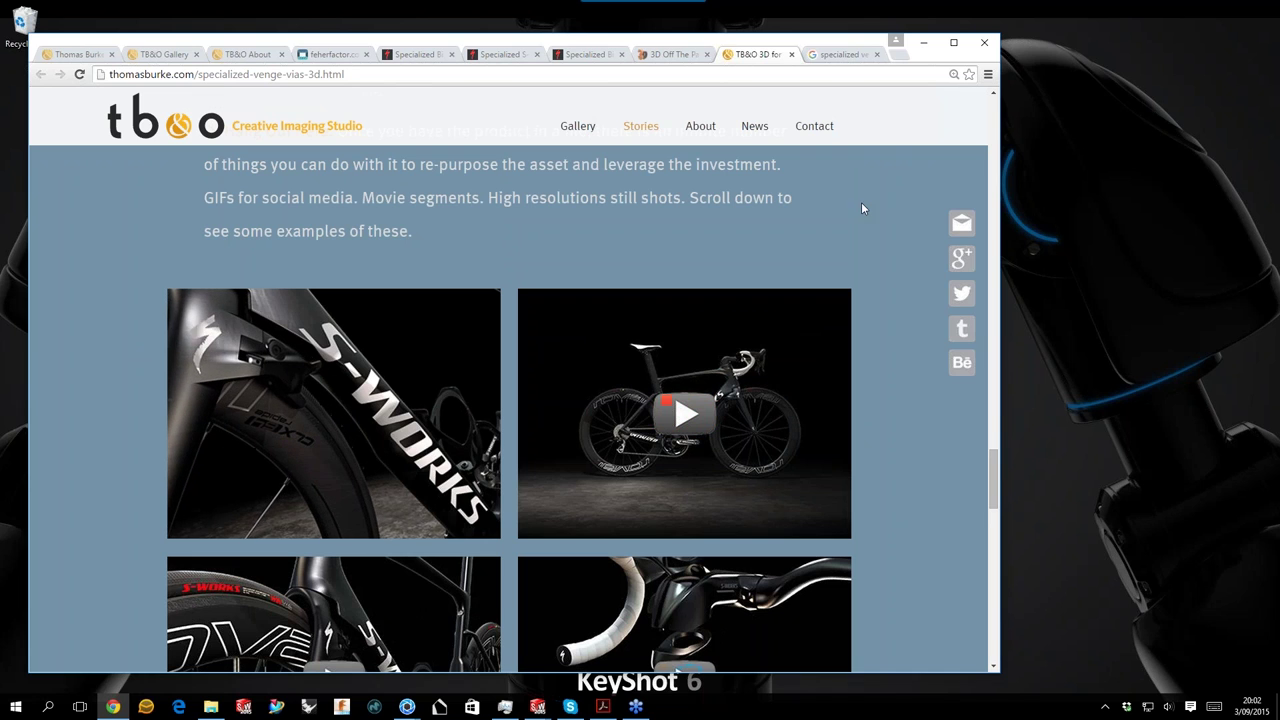
pyautogui.scroll(5, 861, 204)
pyautogui.scroll(5, 865, 300)
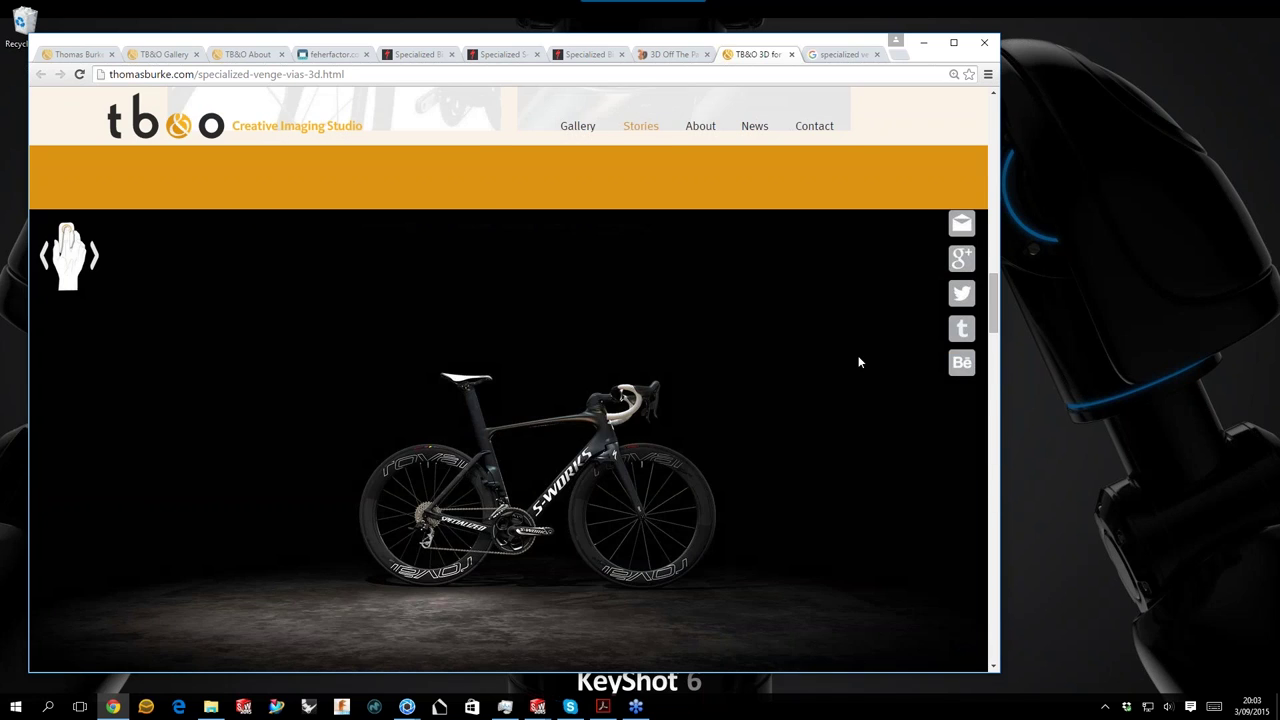
pyautogui.scroll(5, 858, 362)
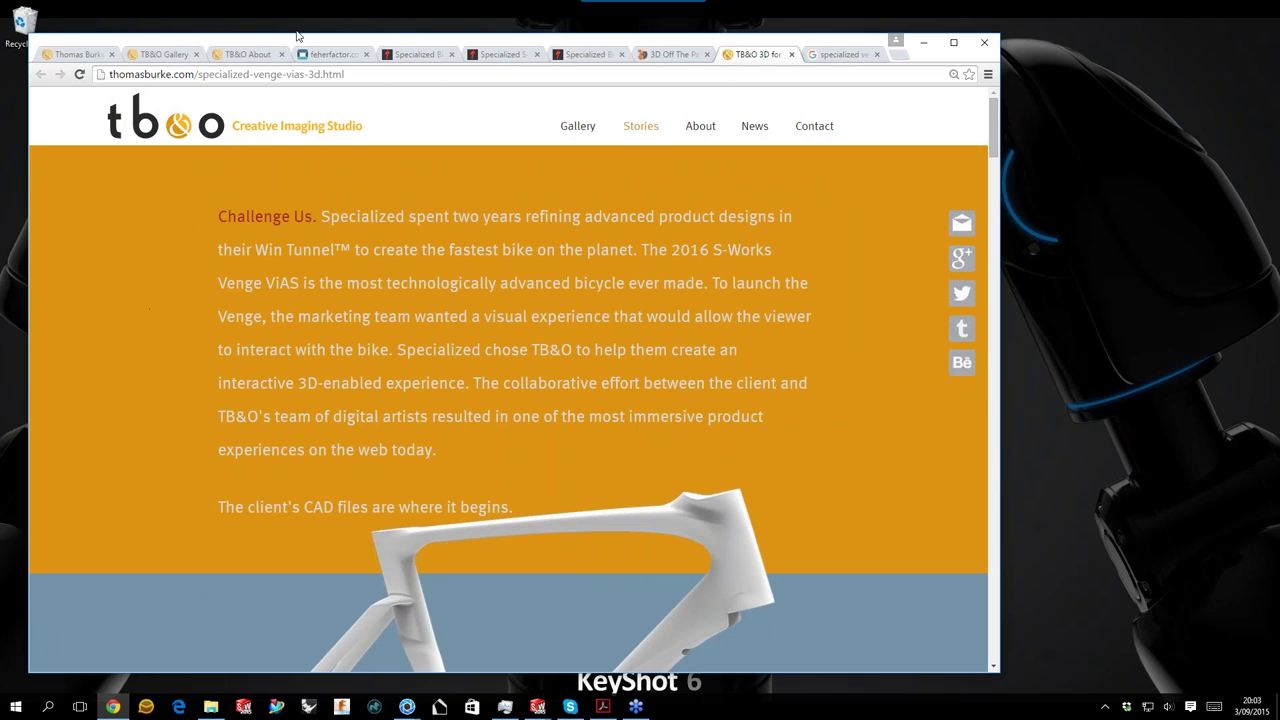
pyautogui.moveTo(294, 45); pyautogui.dragTo(372, 36)
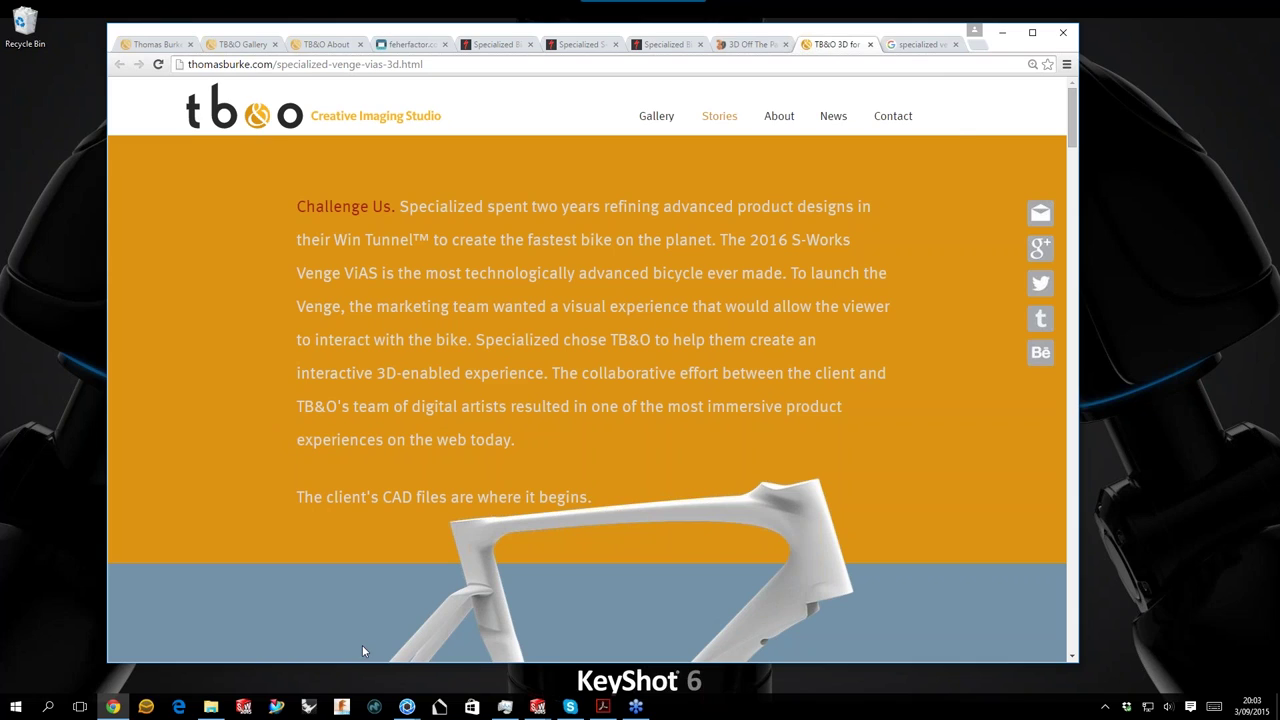
# Switch to the KeyShot scene Venge 56cm 72 An.bip, move its window over the browser, and briefly resume rendering to orbit the bike.
pyautogui.moveTo(408, 708)
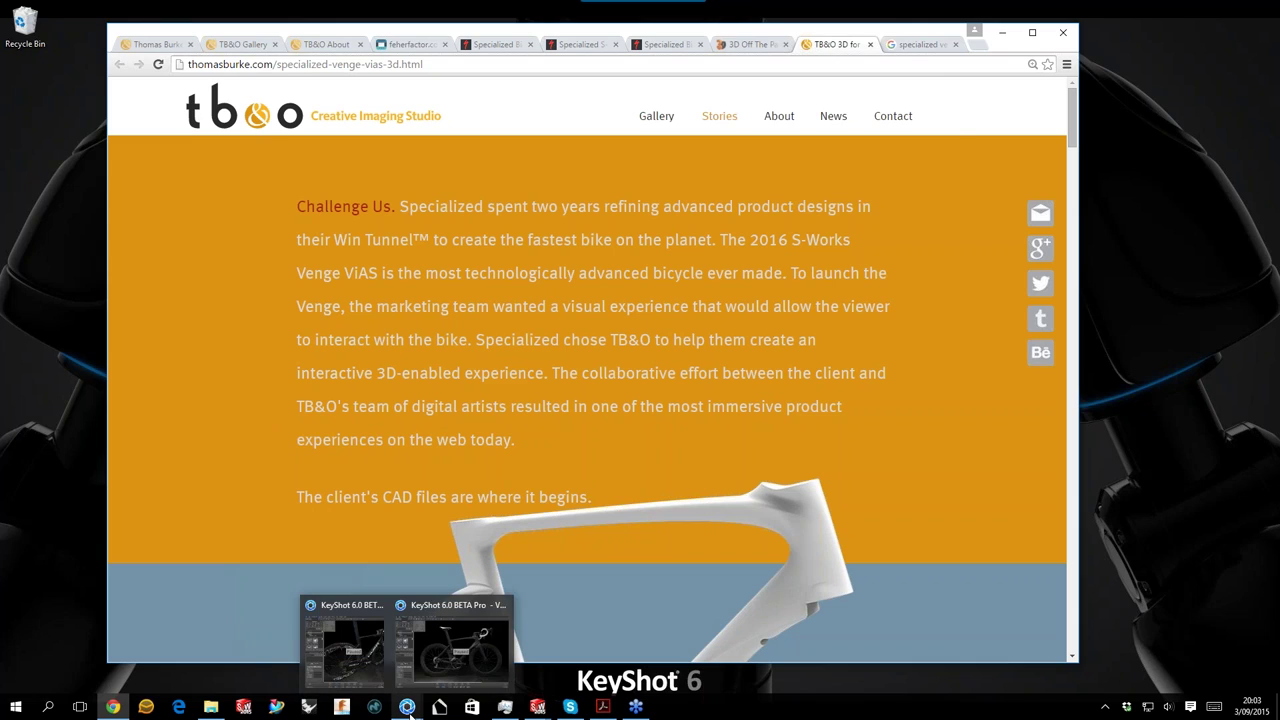
pyautogui.moveTo(455, 672)
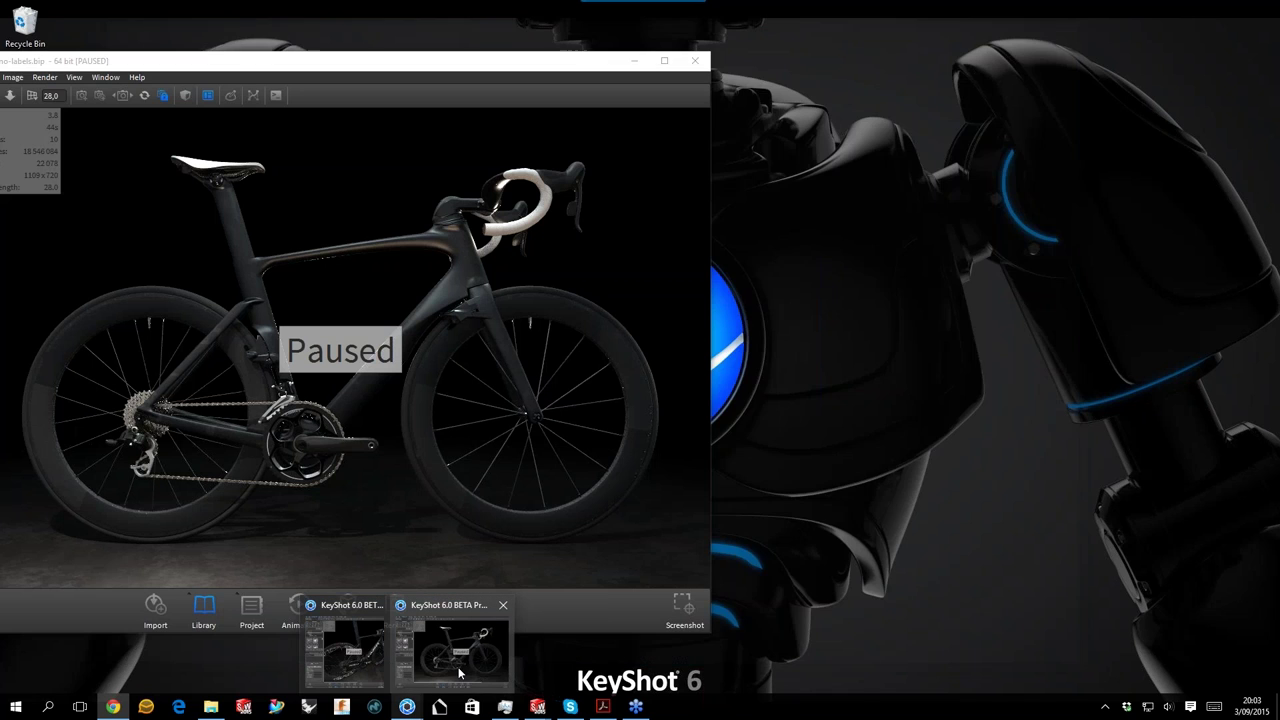
pyautogui.click(361, 647)
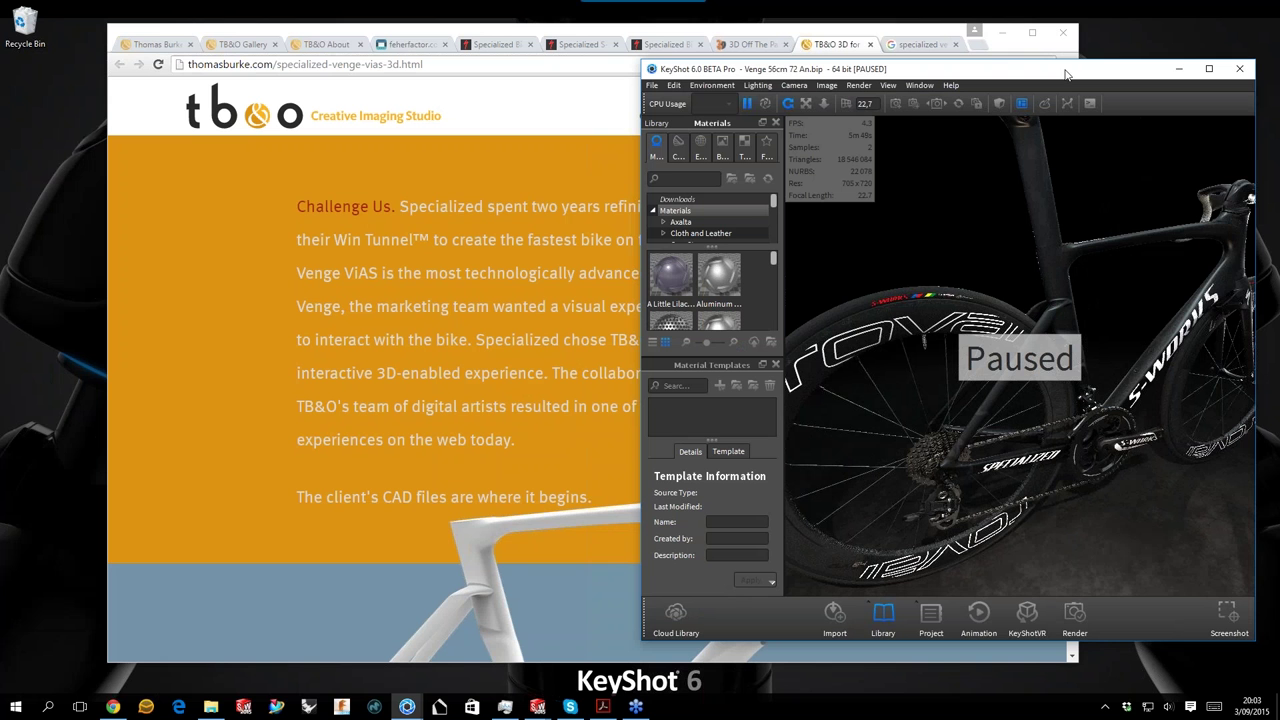
pyautogui.moveTo(1066, 75); pyautogui.dragTo(860, 99)
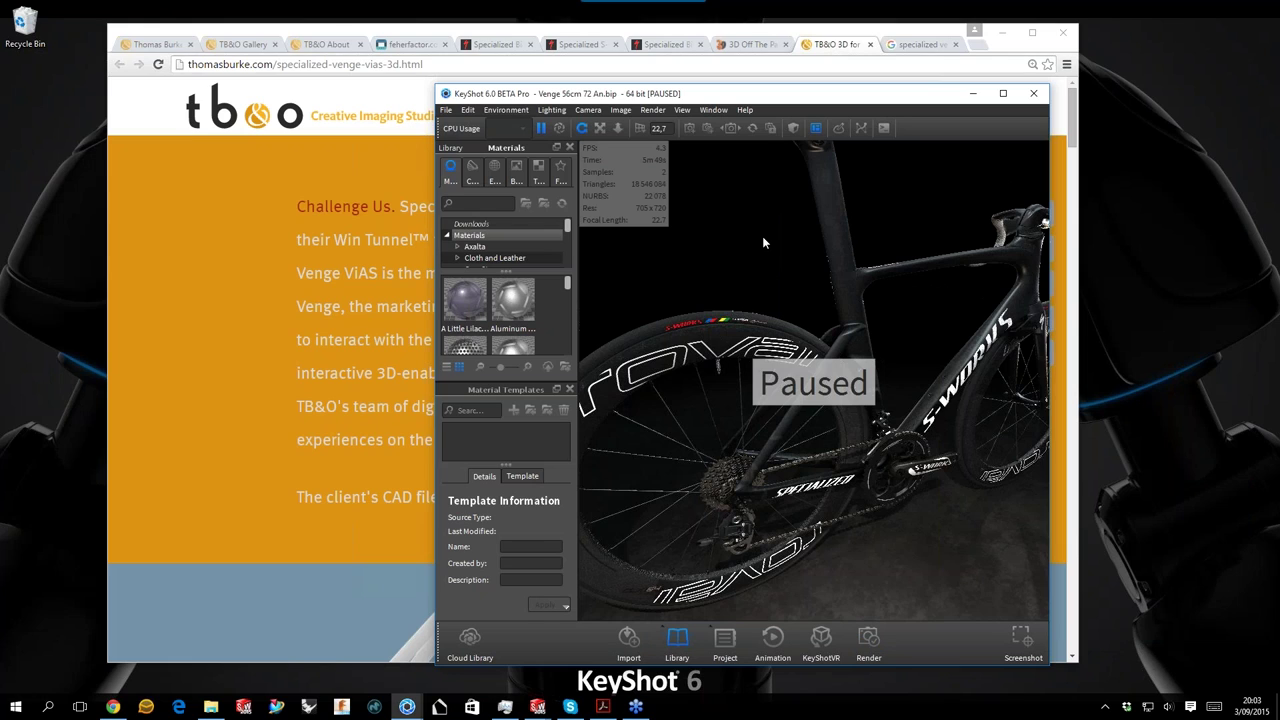
pyautogui.hotkey('shift', 'p')
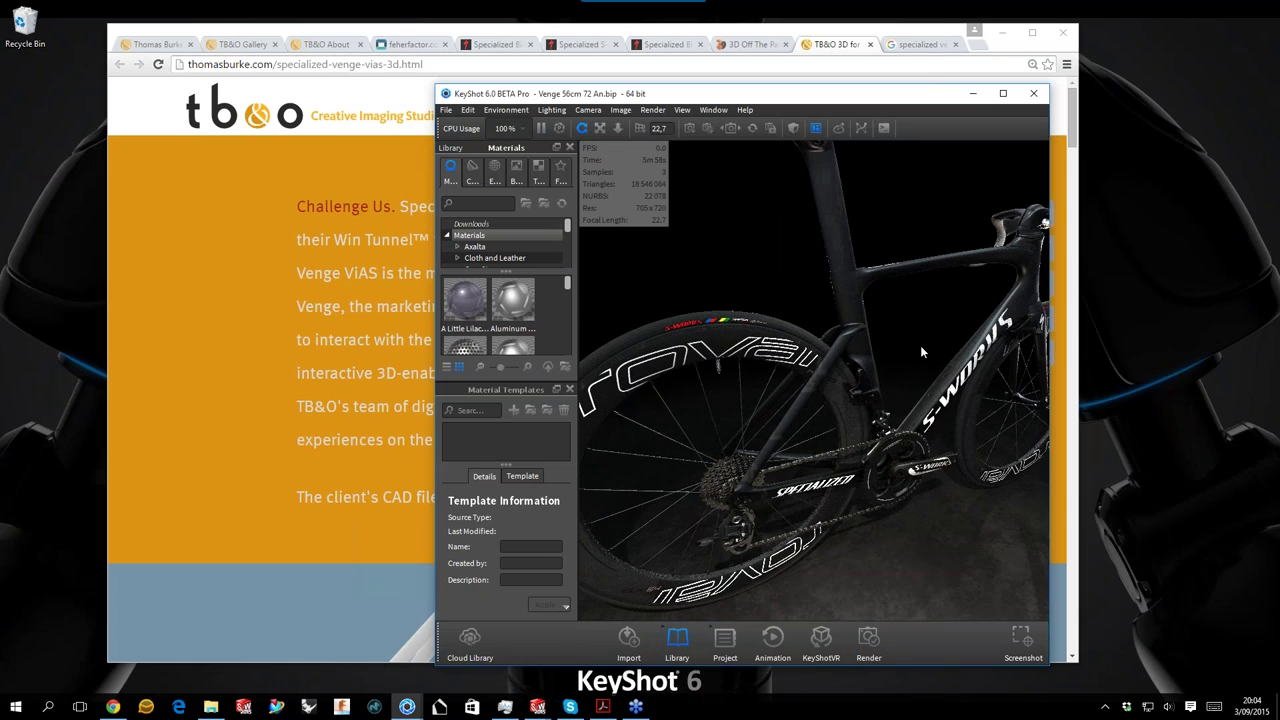
pyautogui.moveTo(884, 348); pyautogui.dragTo(854, 340)
pyautogui.hotkey('shift', 'p')
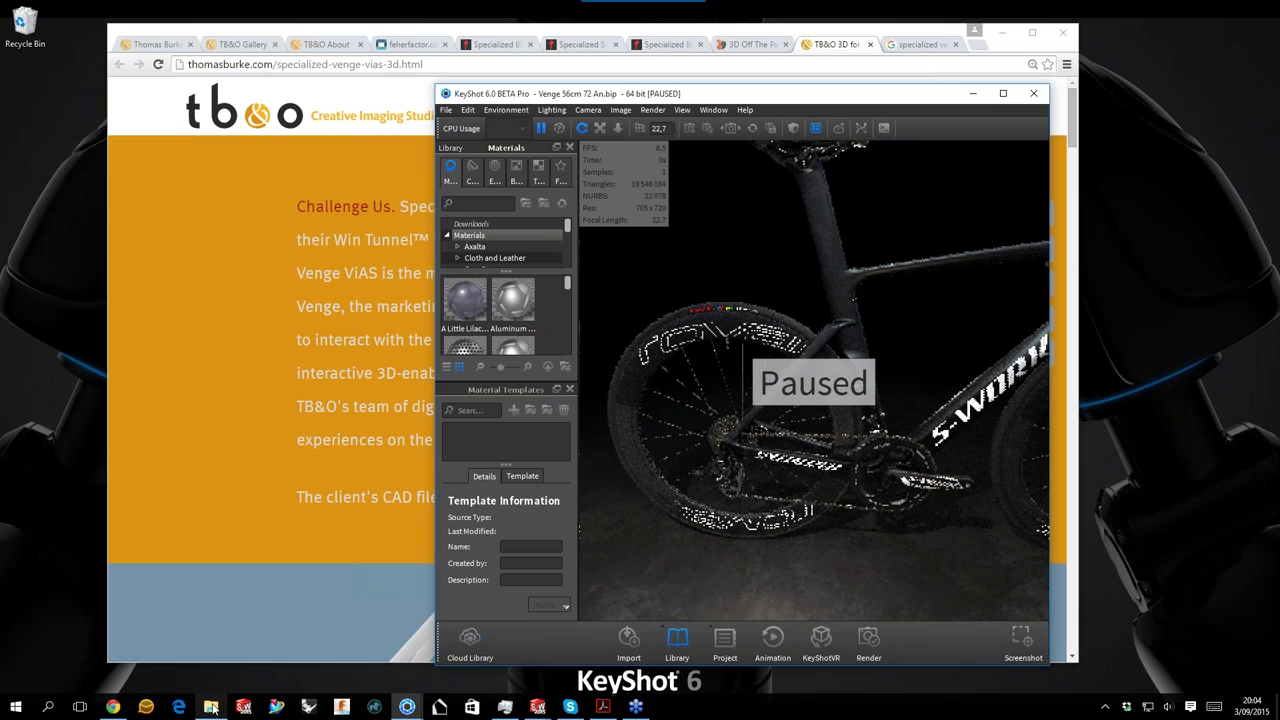
# Switch to File Explorer and open the SW_03_Final folder inside the 2015-09 webinar's CAD folder.
pyautogui.moveTo(212, 708)
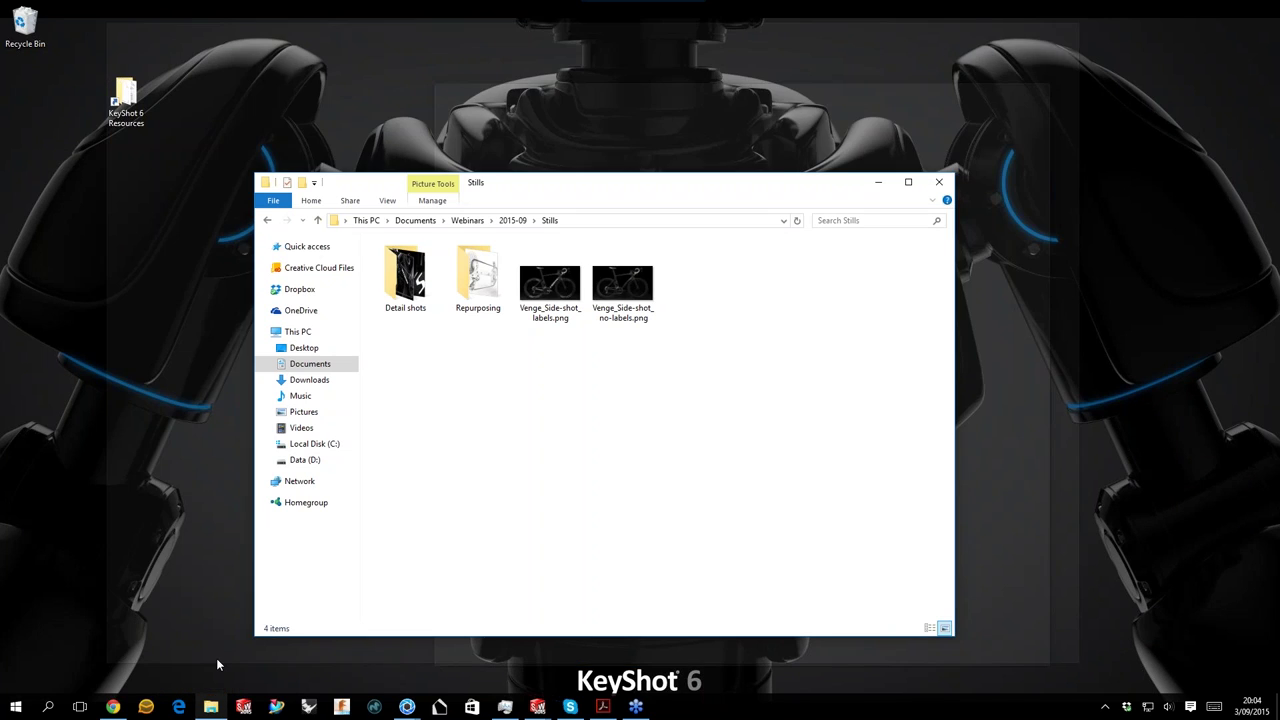
pyautogui.click(216, 658)
pyautogui.click(512, 220)
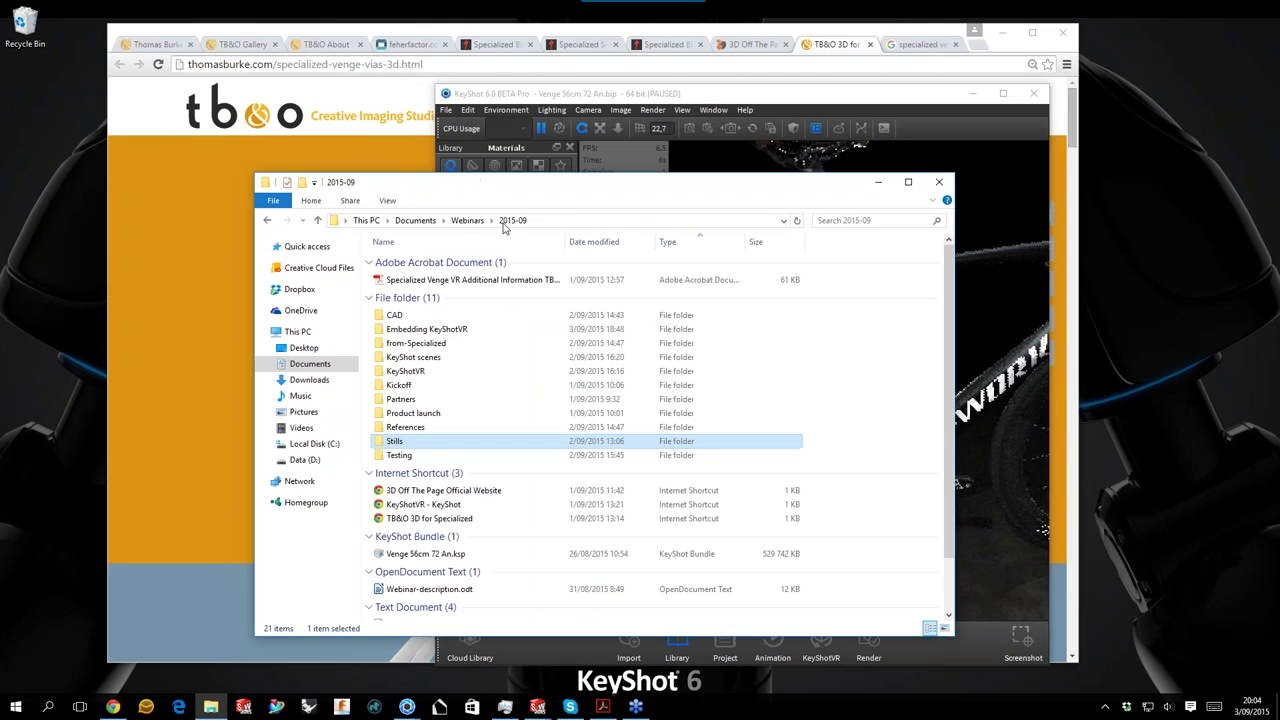
pyautogui.doubleClick(398, 315)
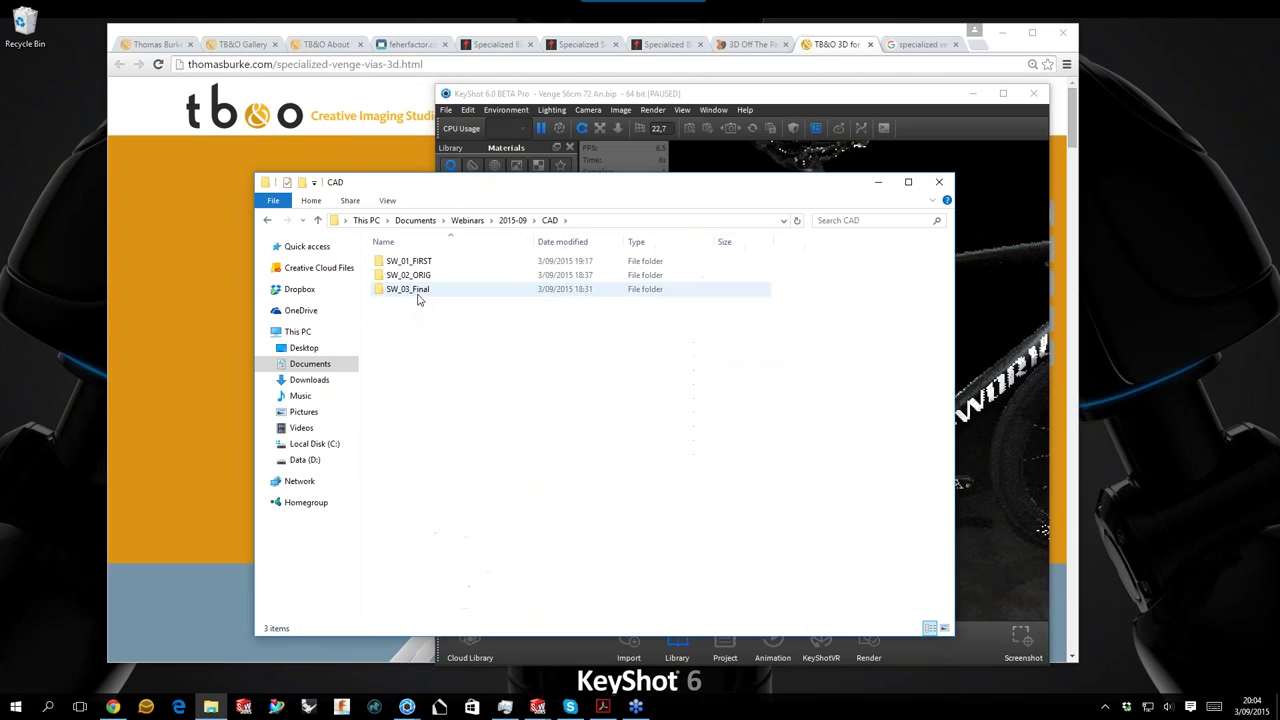
pyautogui.click(427, 289)
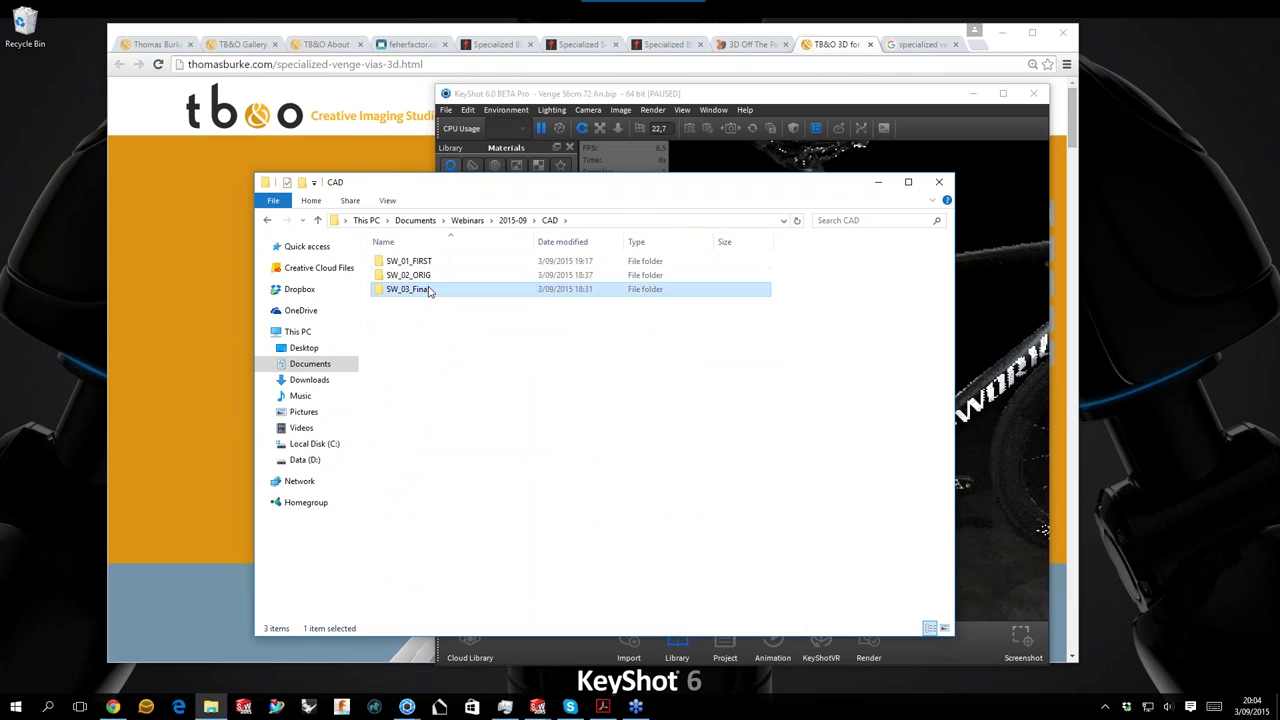
pyautogui.doubleClick(427, 289)
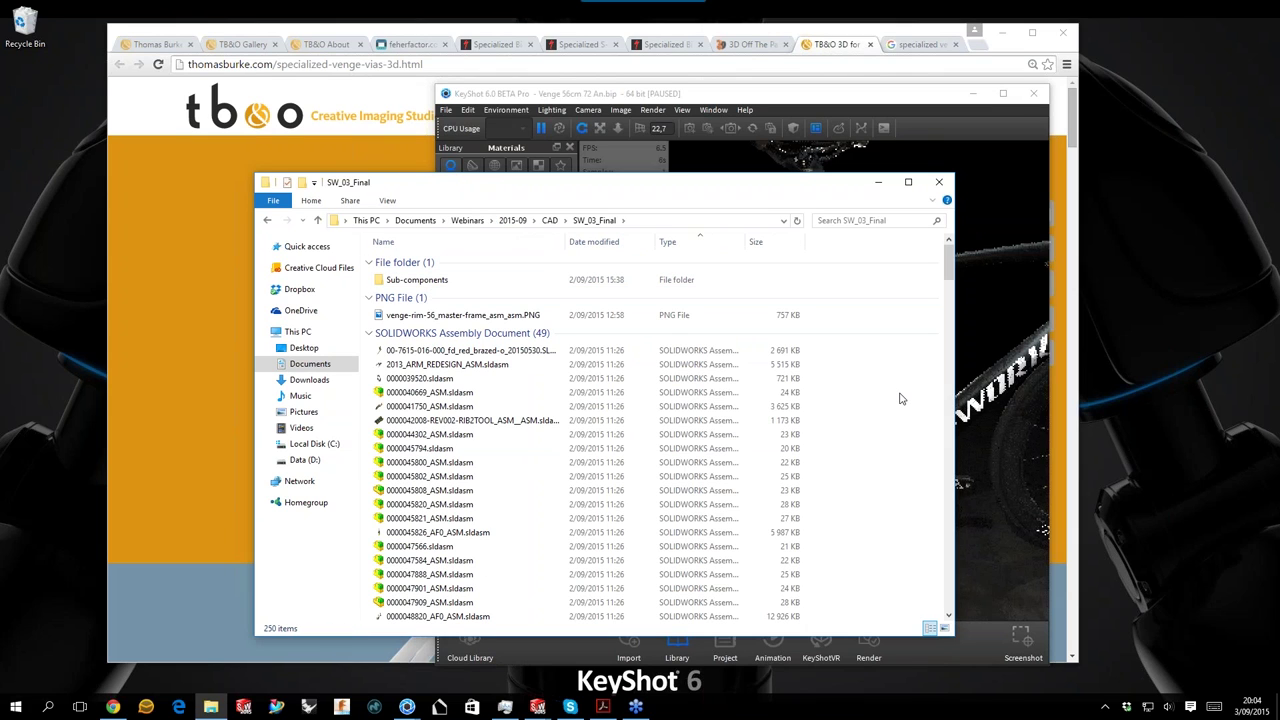
# Switch to SOLIDWORKS and minimize the Venge master-frame assembly documents inside it.
pyautogui.click(524, 694)
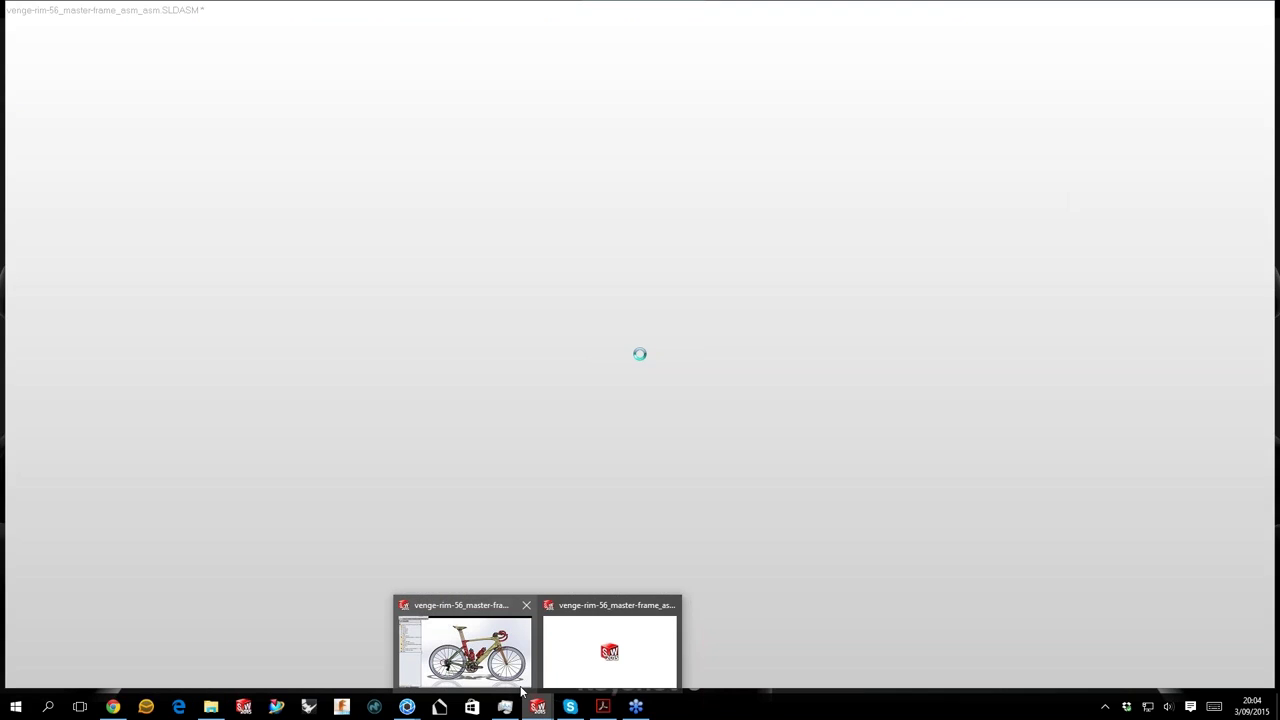
pyautogui.click(521, 688)
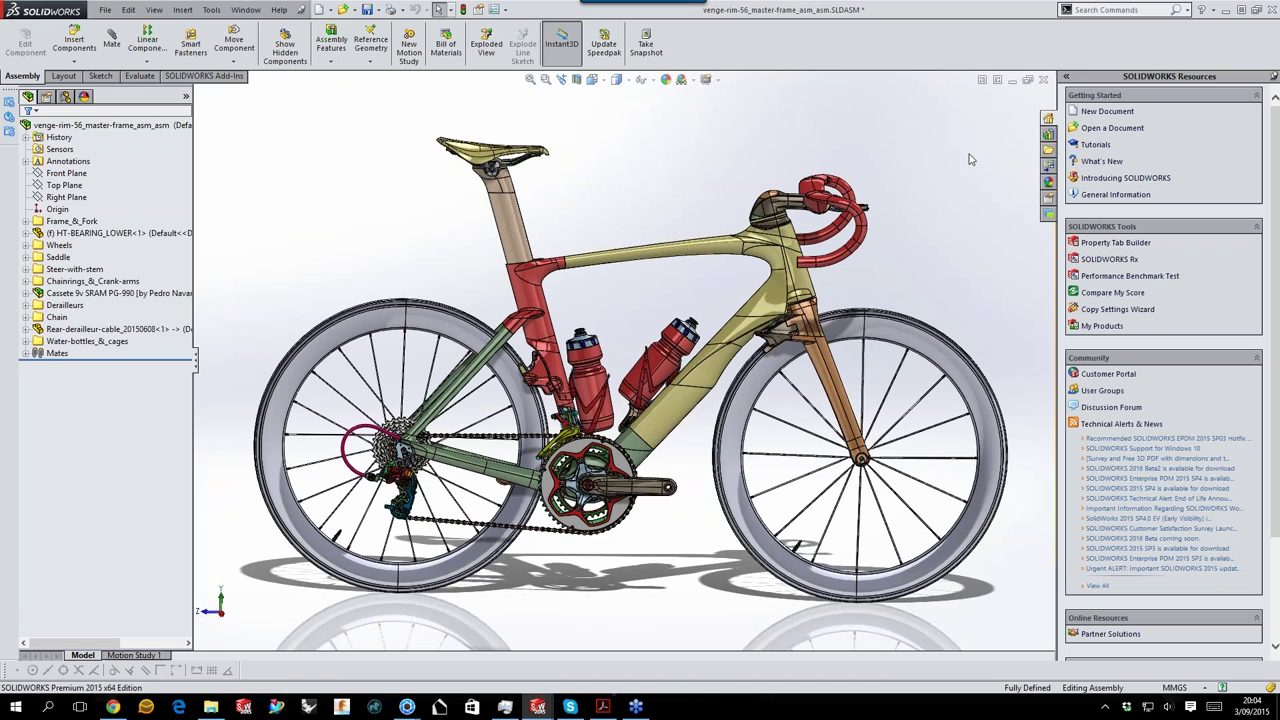
pyautogui.click(1012, 80)
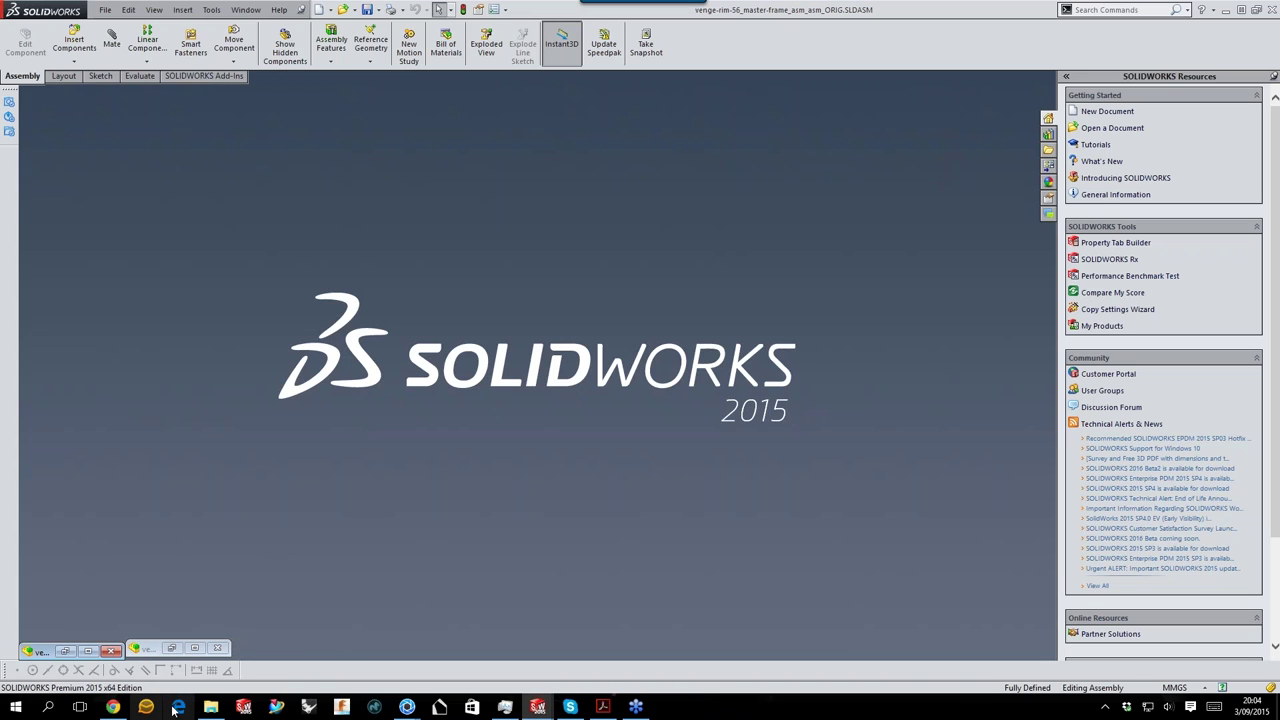
# Return to File Explorer and open the Back-derailleur folder under Sub-components, Derailleurs&chain_20150504.
pyautogui.click(211, 706)
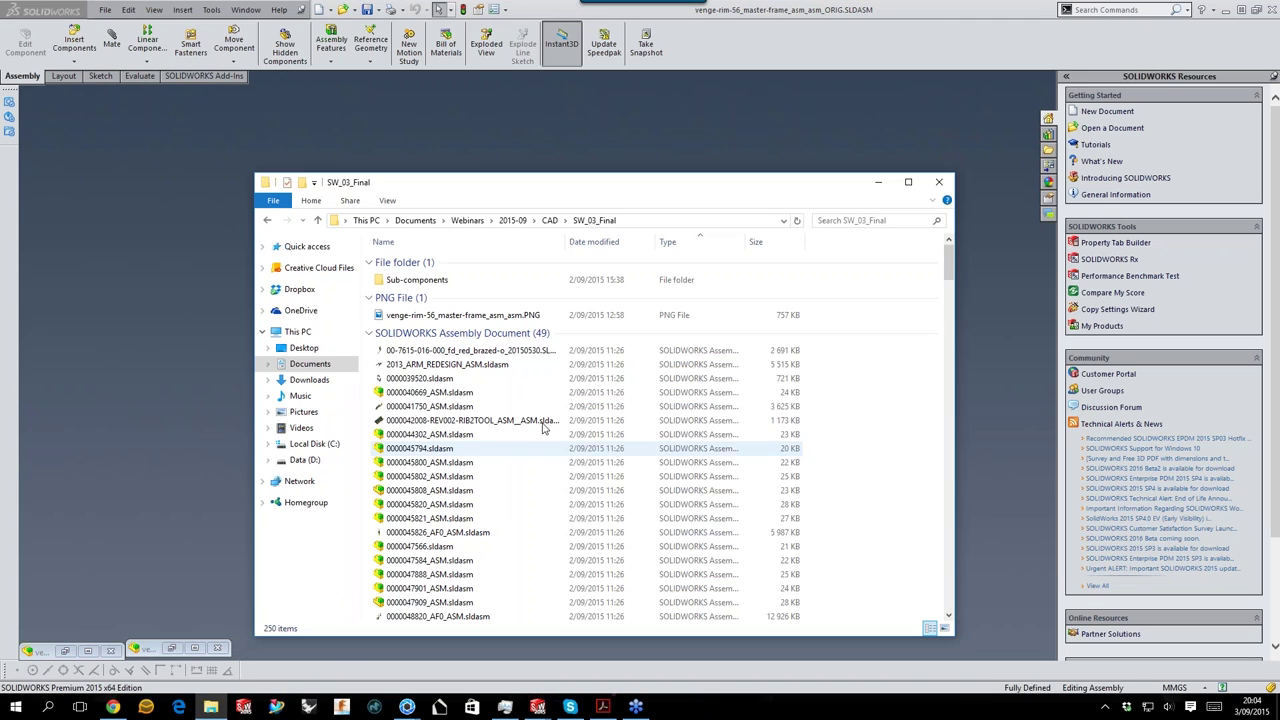
pyautogui.doubleClick(441, 282)
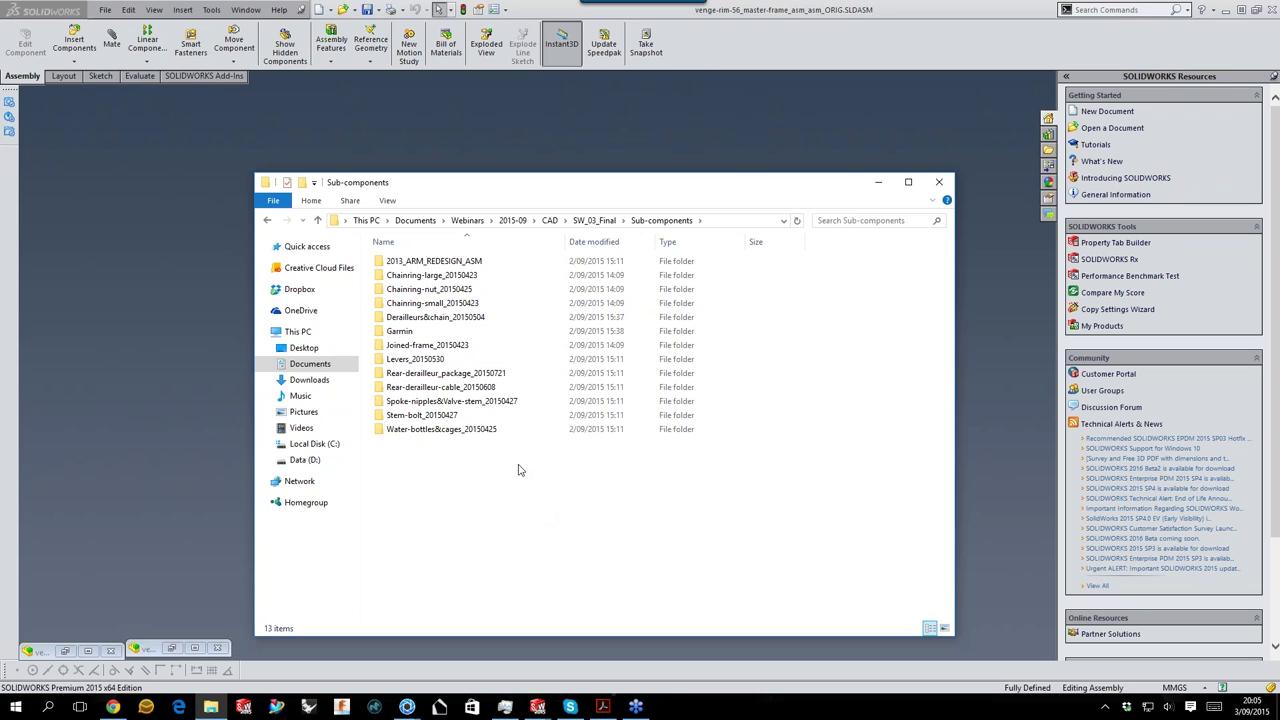
pyautogui.click(446, 388)
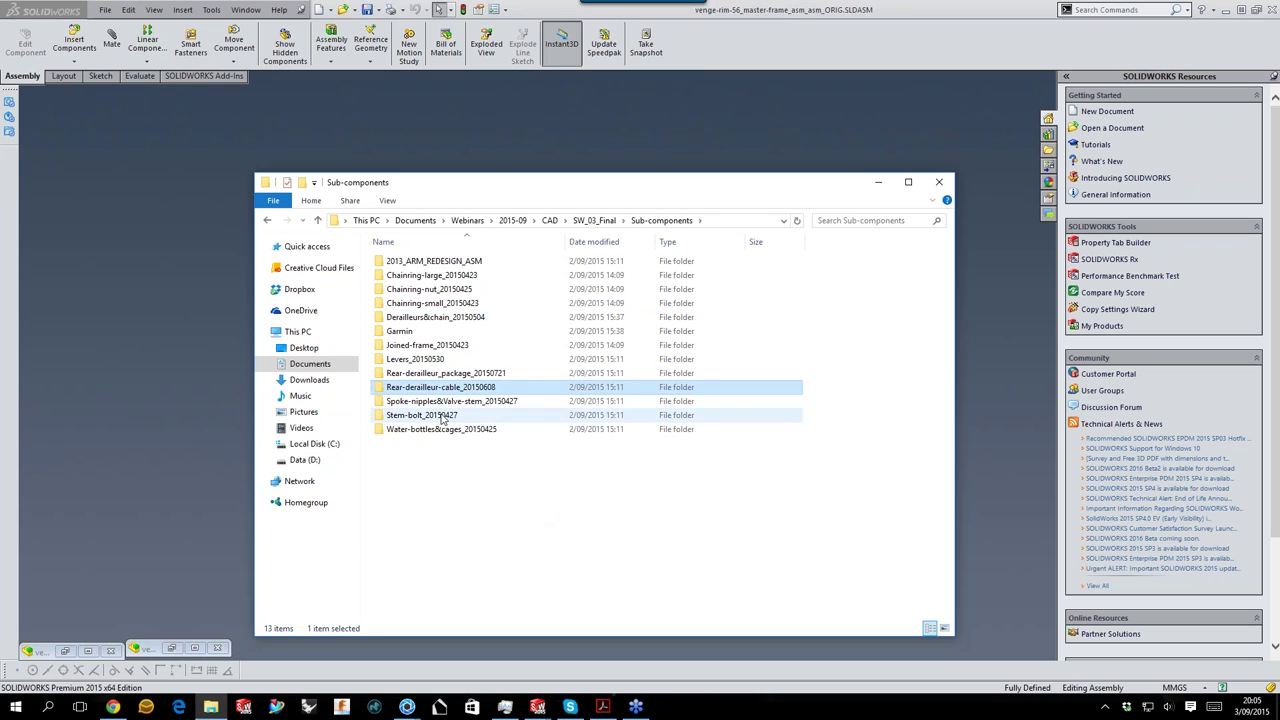
pyautogui.click(440, 429)
pyautogui.click(436, 318)
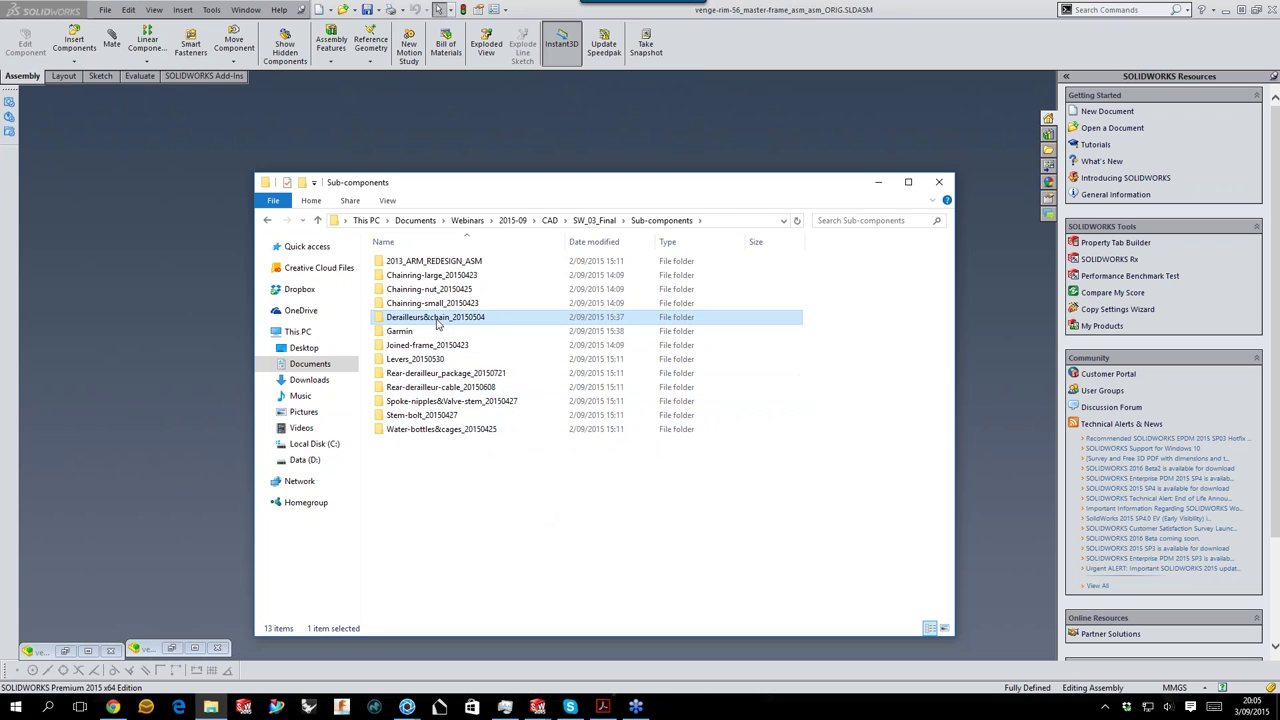
pyautogui.doubleClick(436, 320)
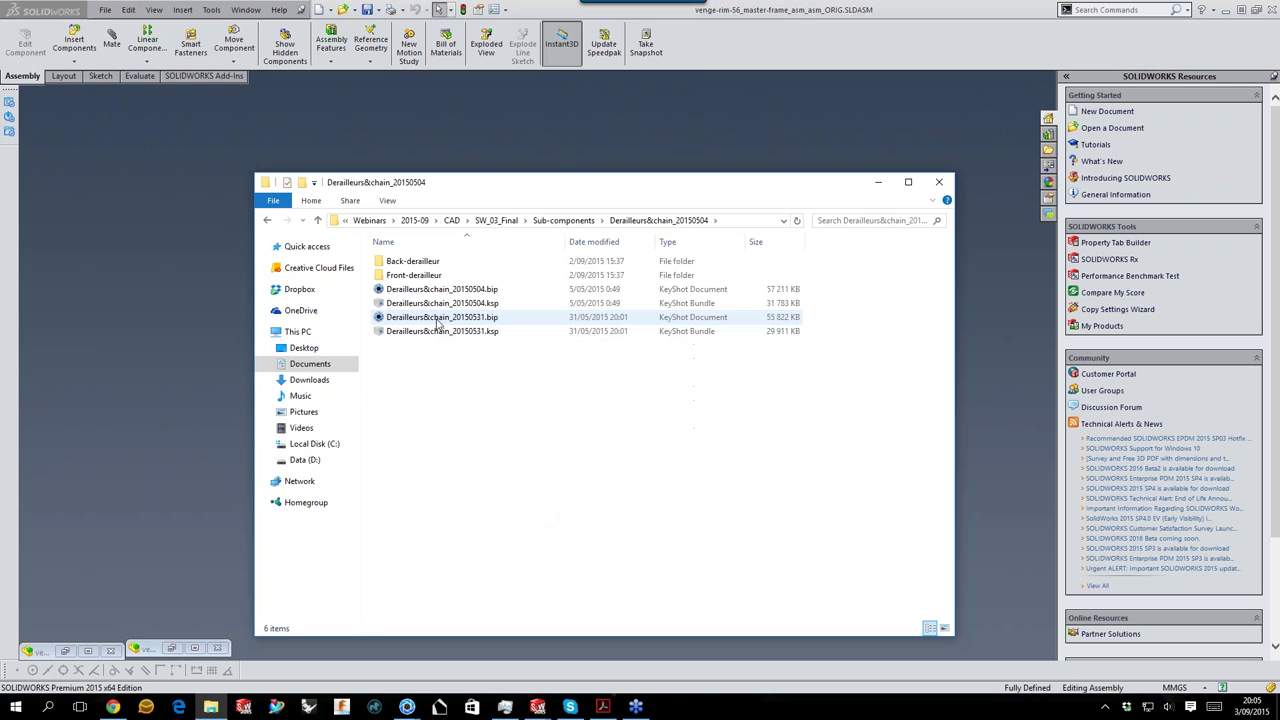
pyautogui.doubleClick(432, 262)
# Open the original rear derailleur part sram_red_rd_normal.SLDPRT in SOLIDWORKS and close the What's Wrong dialog.
pyautogui.click(465, 281)
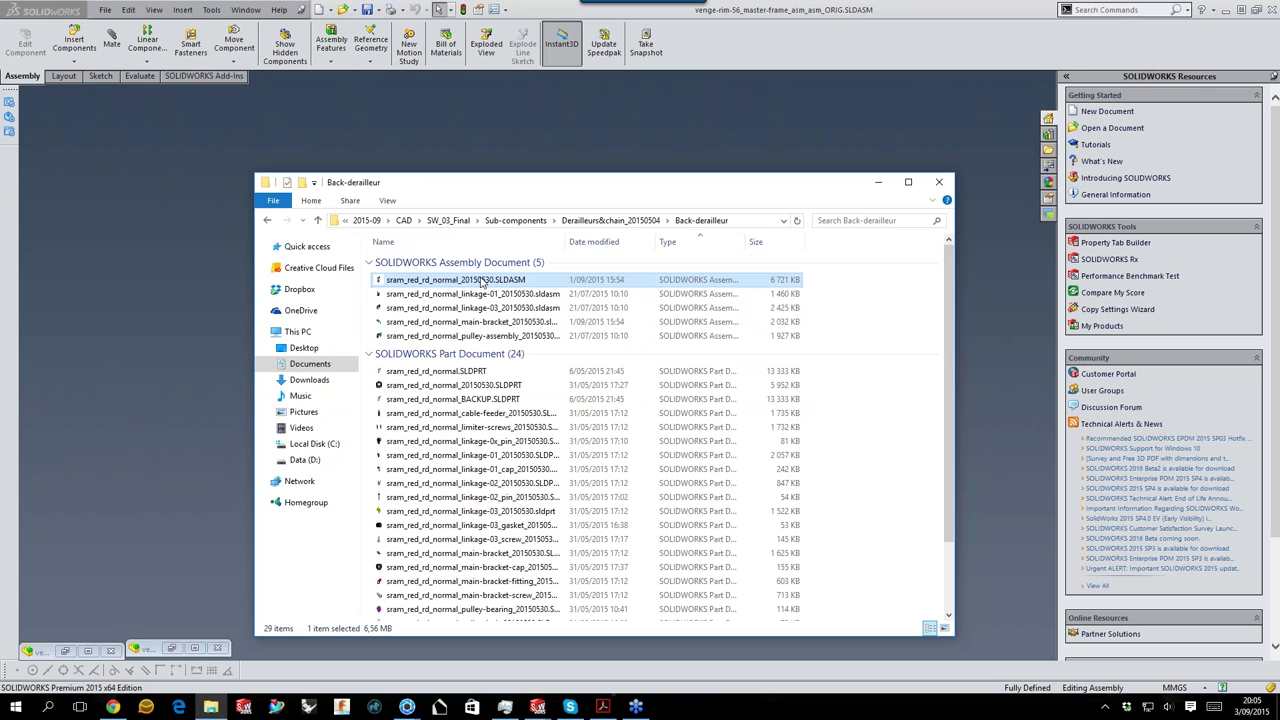
pyautogui.doubleClick(461, 376)
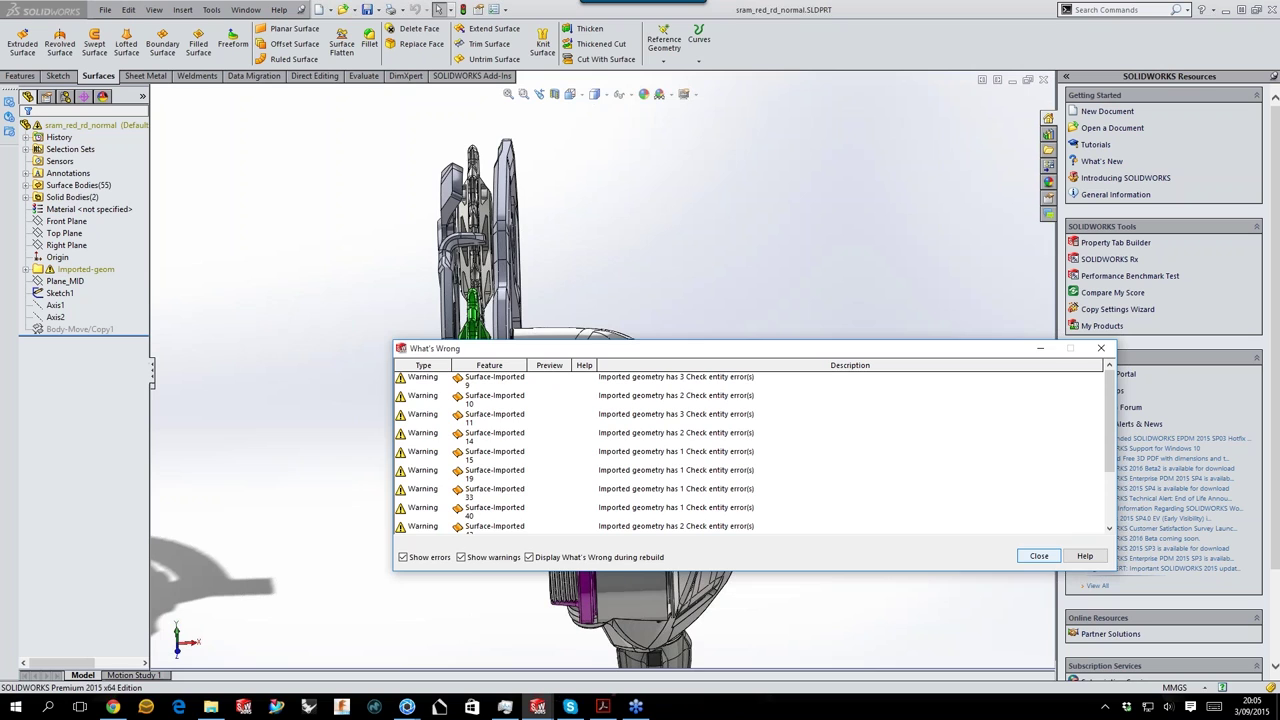
pyautogui.click(1040, 553)
pyautogui.click(655, 362)
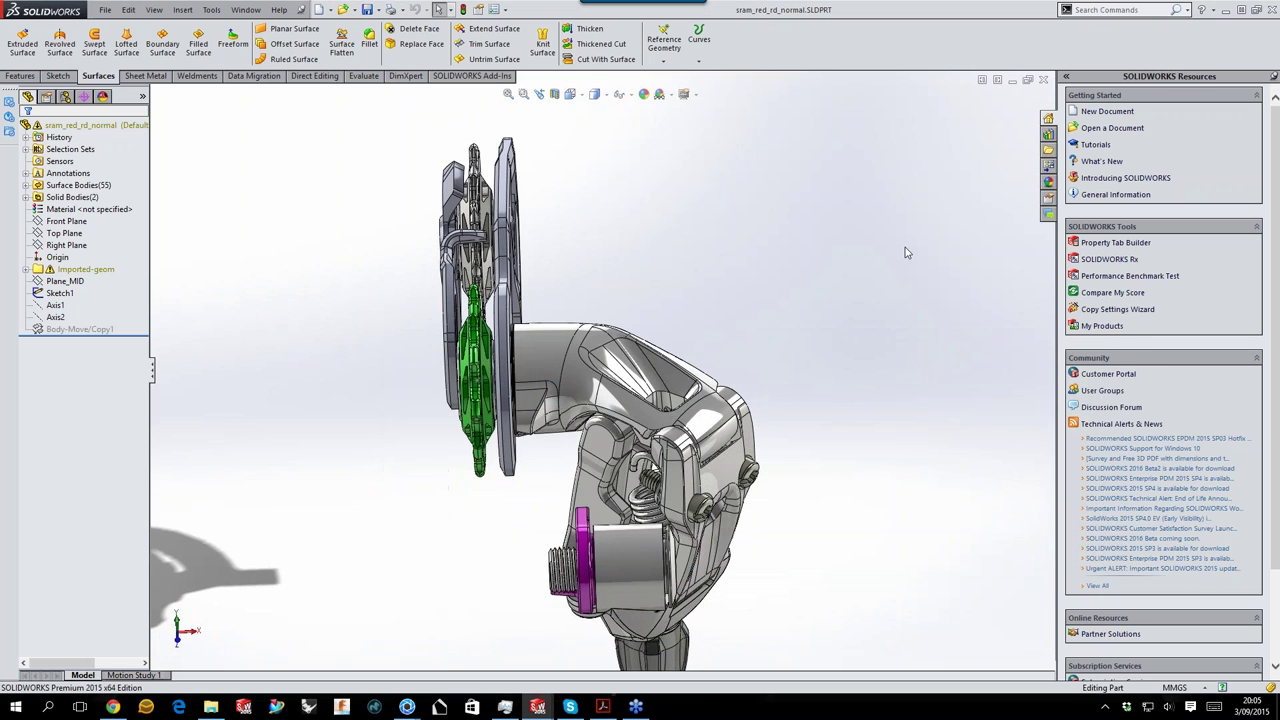
# Roll the rear derailleur's feature tree back to just after the Imported-geom folder.
pyautogui.hotkey('ctrl', '4')
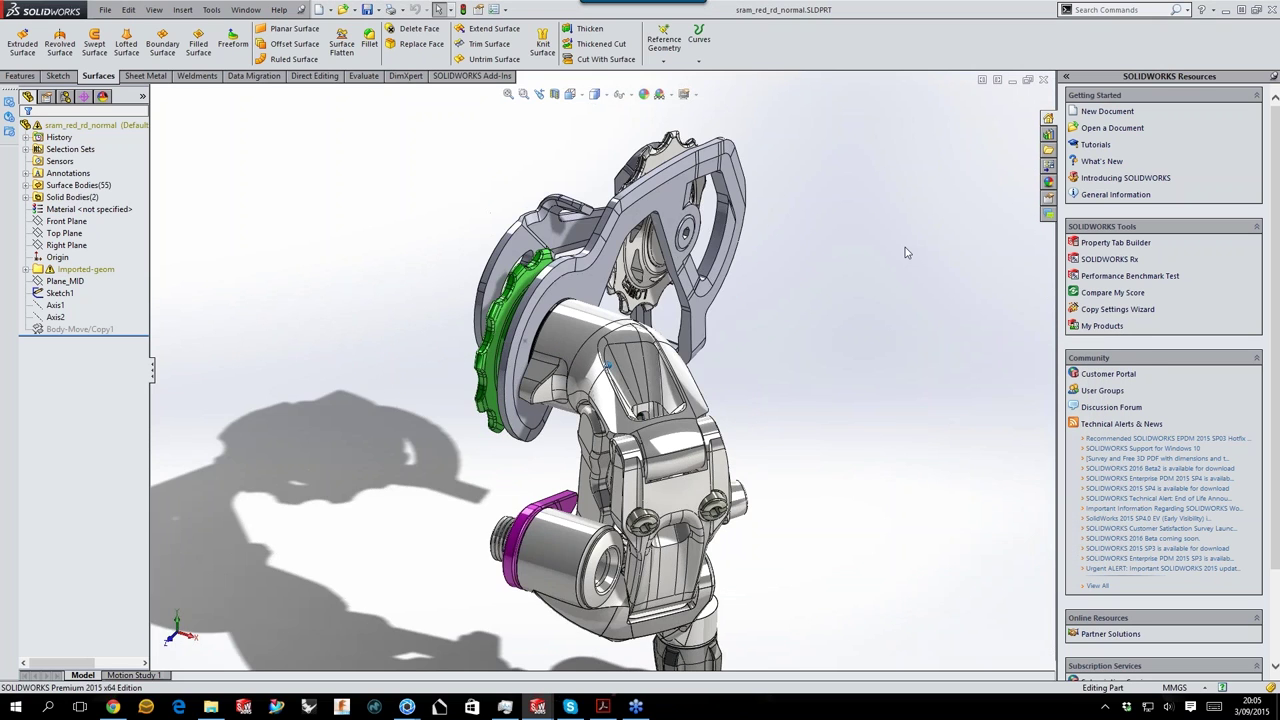
pyautogui.moveTo(906, 252); pyautogui.dragTo(745, 487, button='middle')
pyautogui.moveTo(128, 336); pyautogui.dragTo(107, 277)
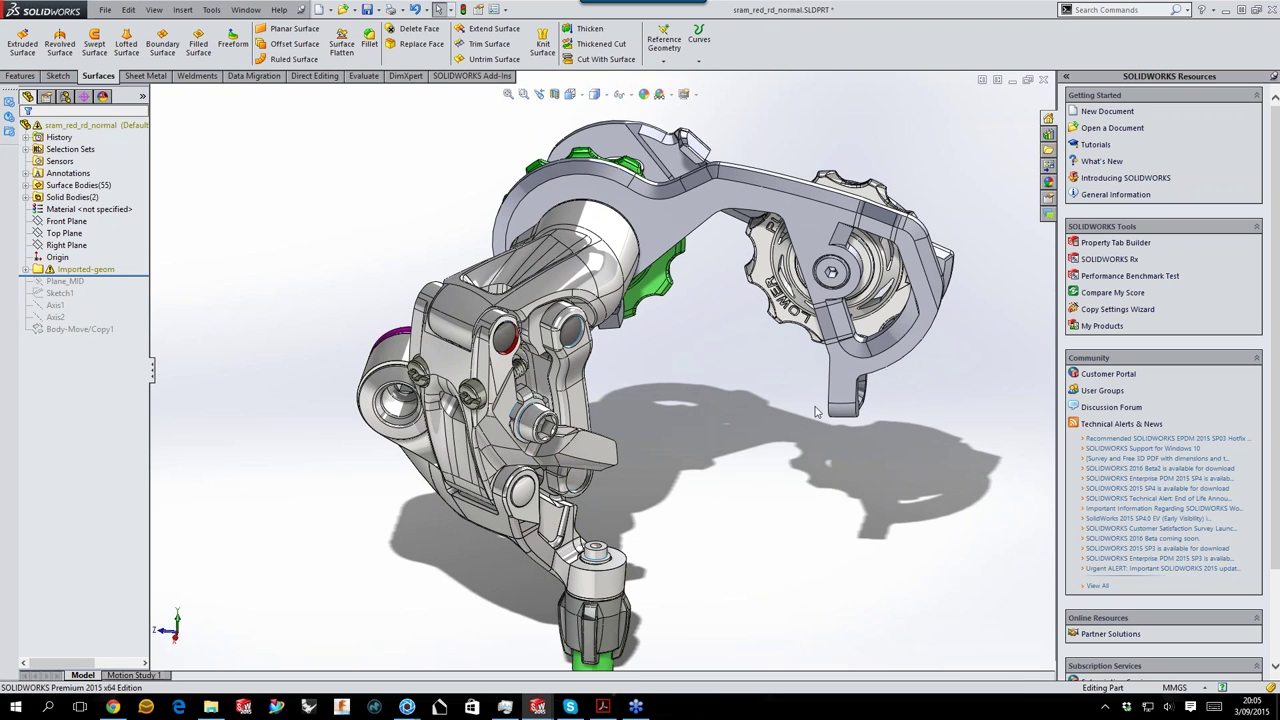
# Rotate the imported rear derailleur to examine its linkage, cage and pulley geometry from several angles.
pyautogui.press('Left')
pyautogui.press('Left')
pyautogui.press('Left')
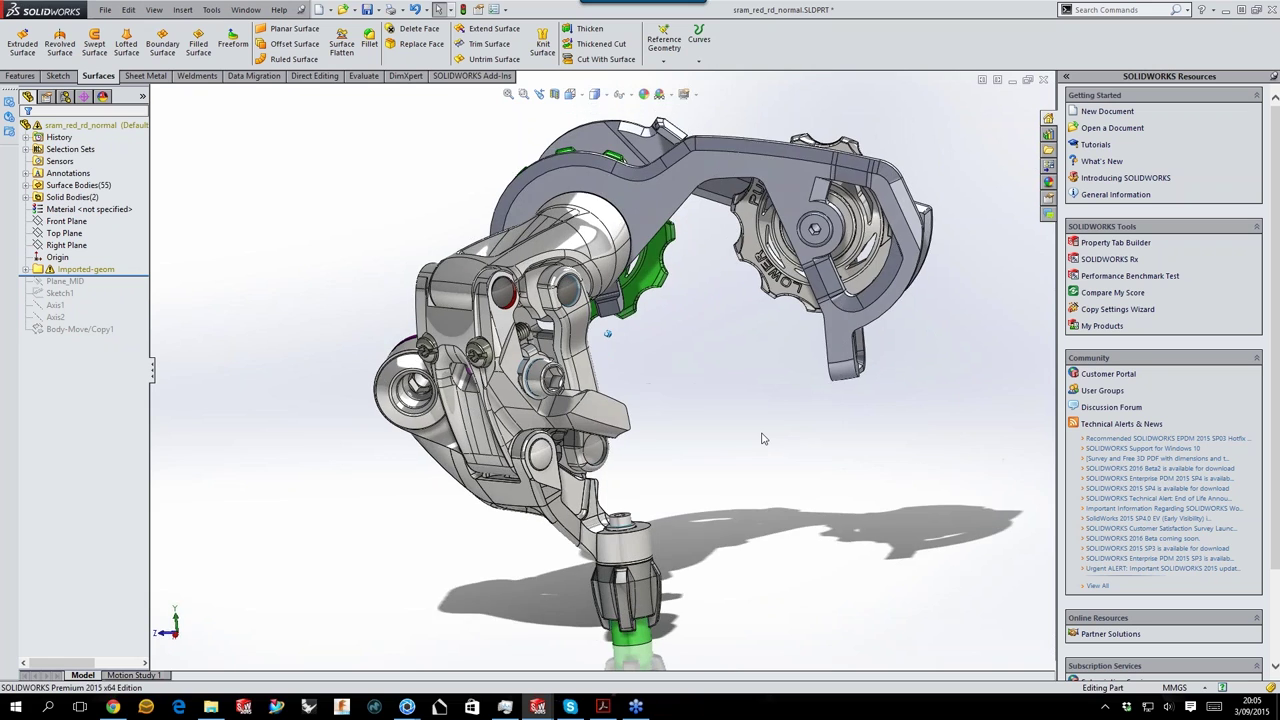
pyautogui.press('Left')
pyautogui.press('Left')
pyautogui.press('Left')
pyautogui.press('Left')
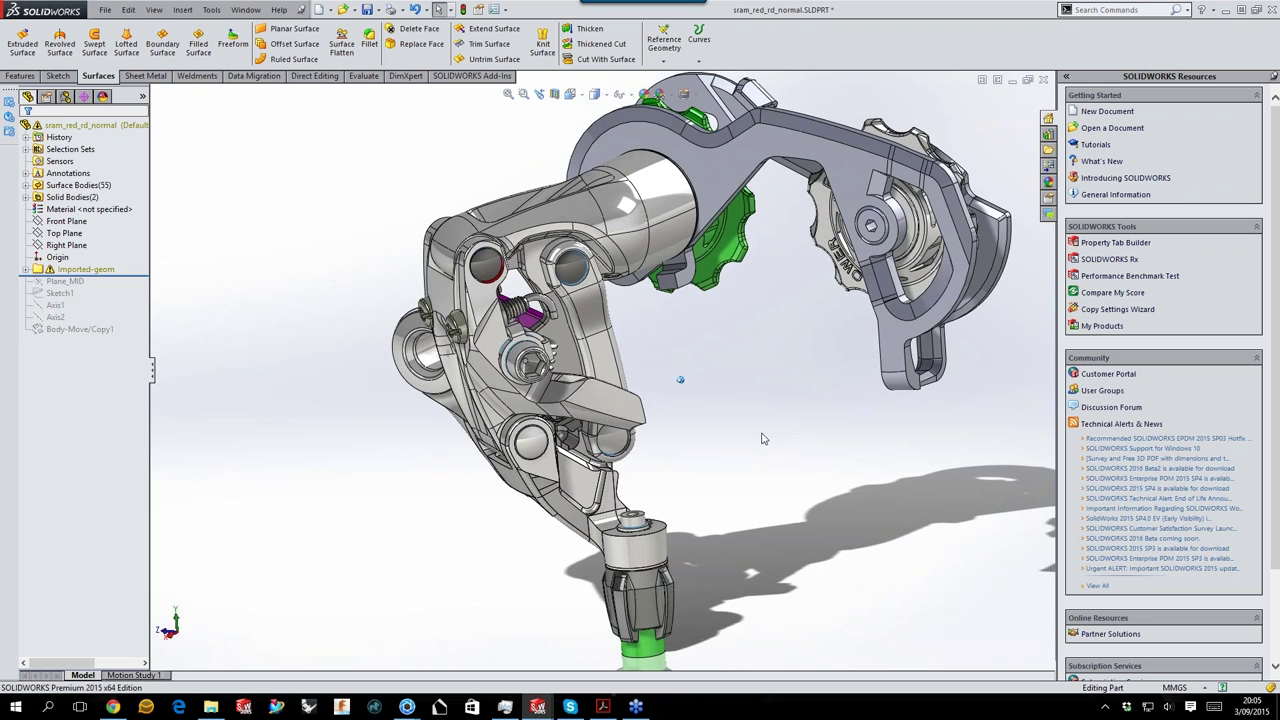
pyautogui.press('Left')
pyautogui.press('Left')
pyautogui.press('Left')
pyautogui.press('Left')
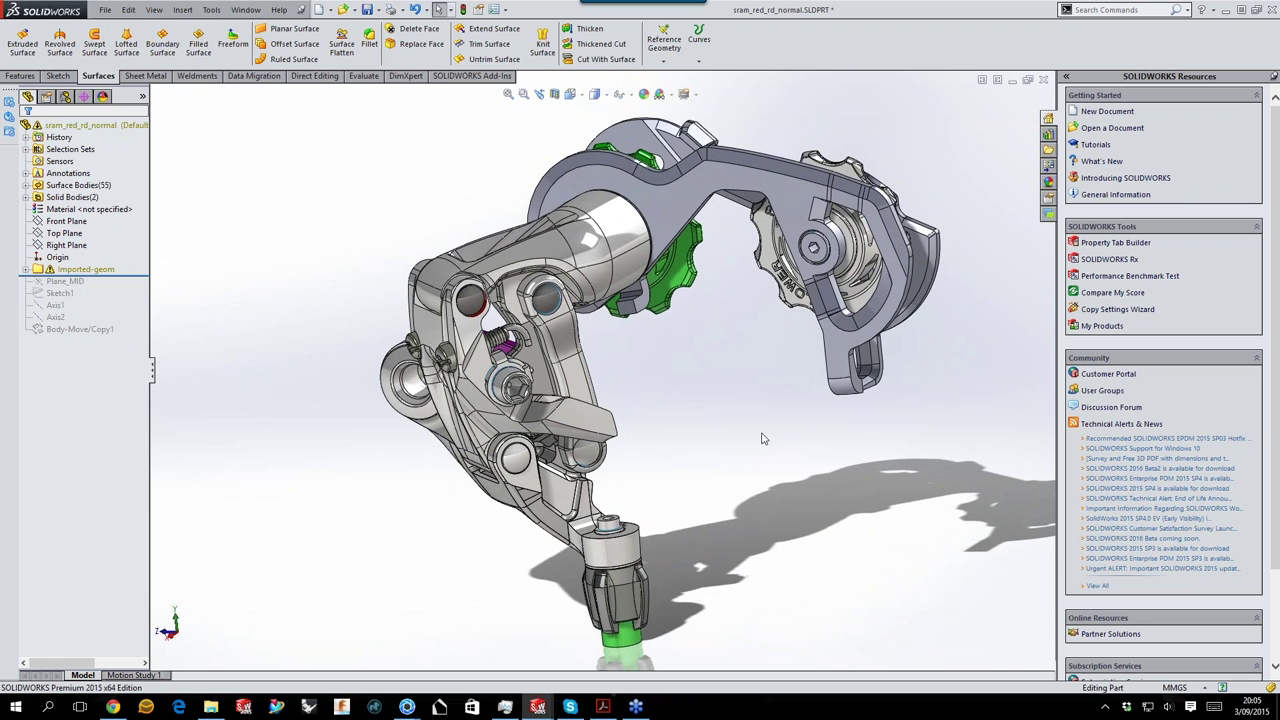
pyautogui.press('Left')
pyautogui.press('Left')
pyautogui.press('Left')
pyautogui.press('Left')
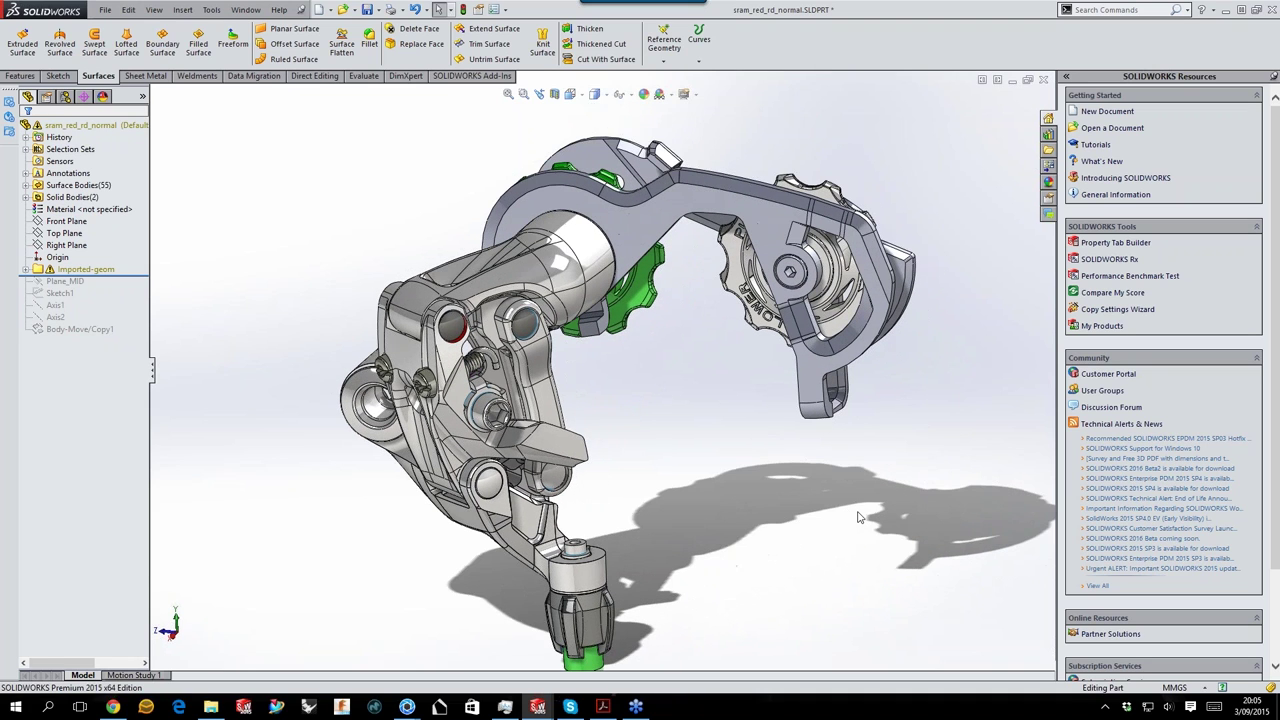
pyautogui.press('Up')
pyautogui.press('Up')
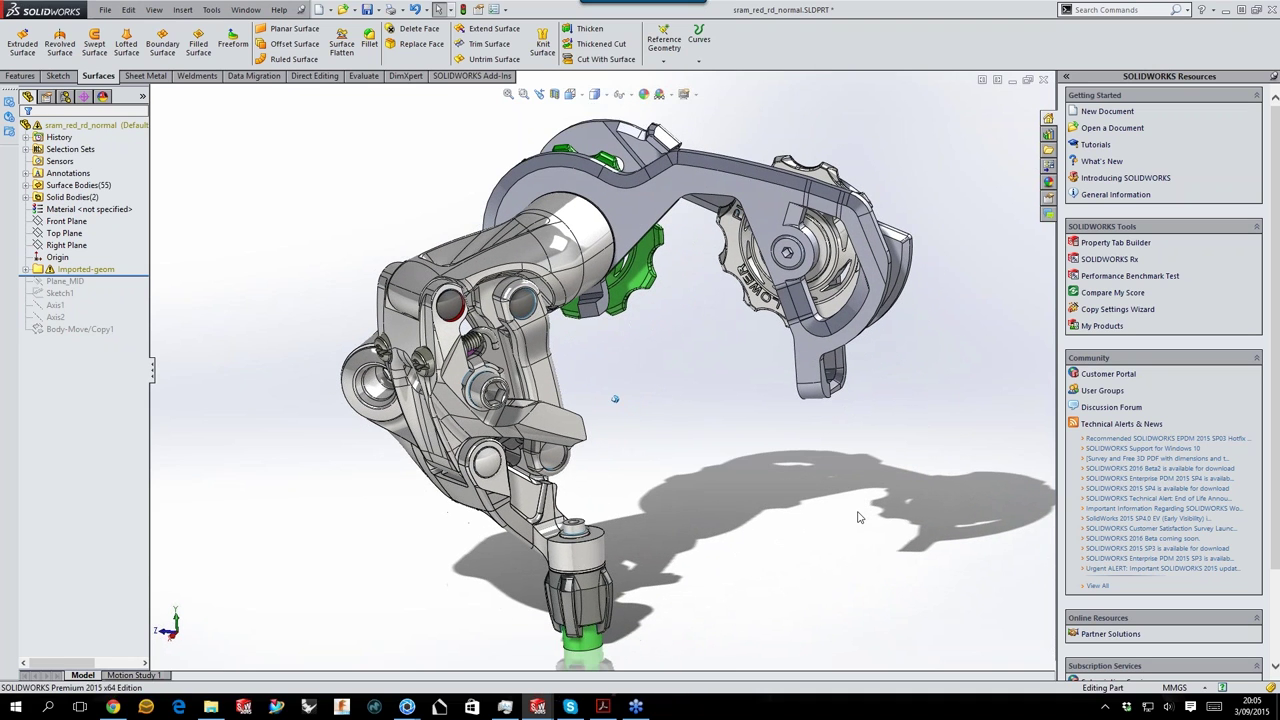
pyautogui.press('Left')
pyautogui.press('Left')
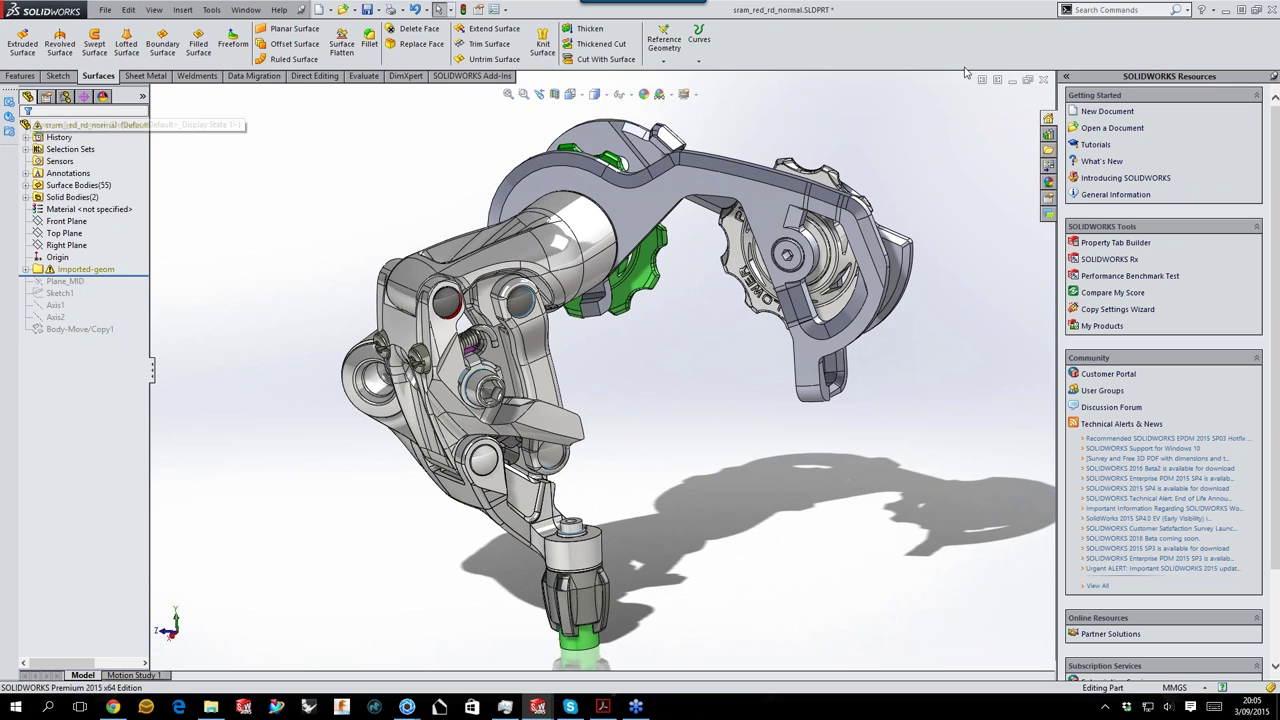
# Expand the Solid Bodies and Surface Bodies folders, look through the imported bodies, and collapse the surface list again.
pyautogui.click(27, 197)
pyautogui.click(68, 231)
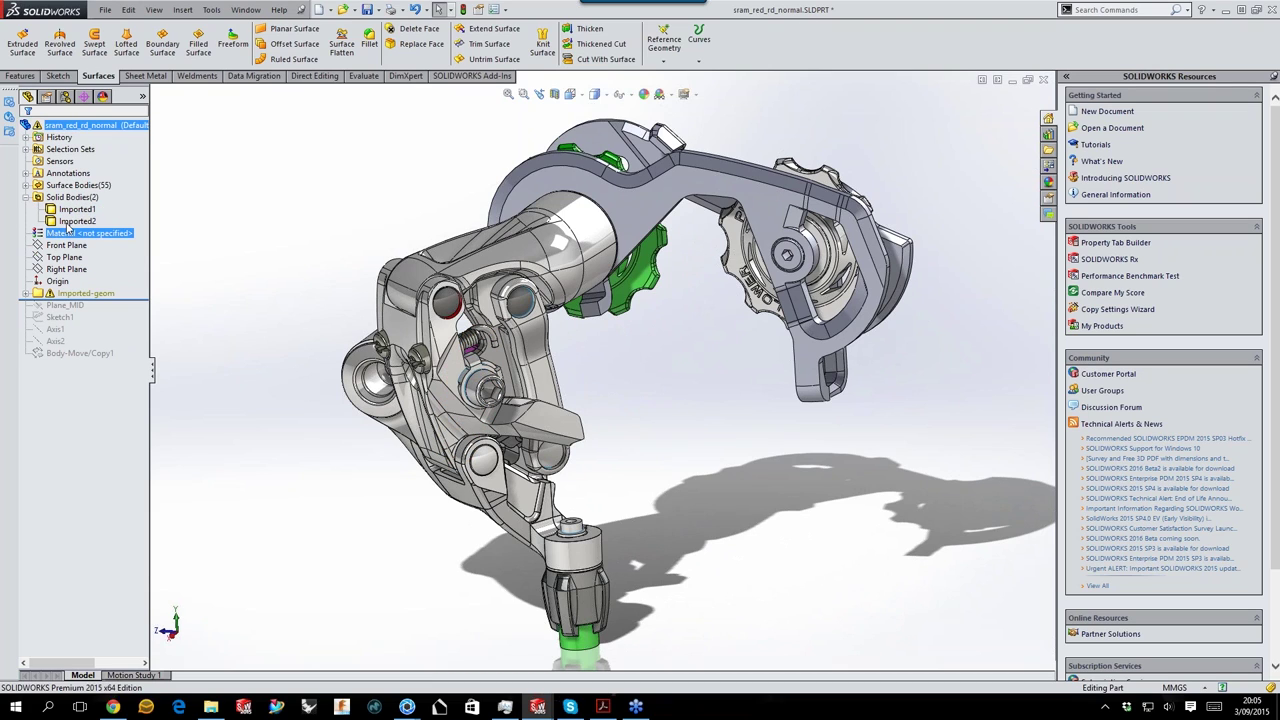
pyautogui.click(26, 185)
pyautogui.click(106, 149)
pyautogui.click(106, 139)
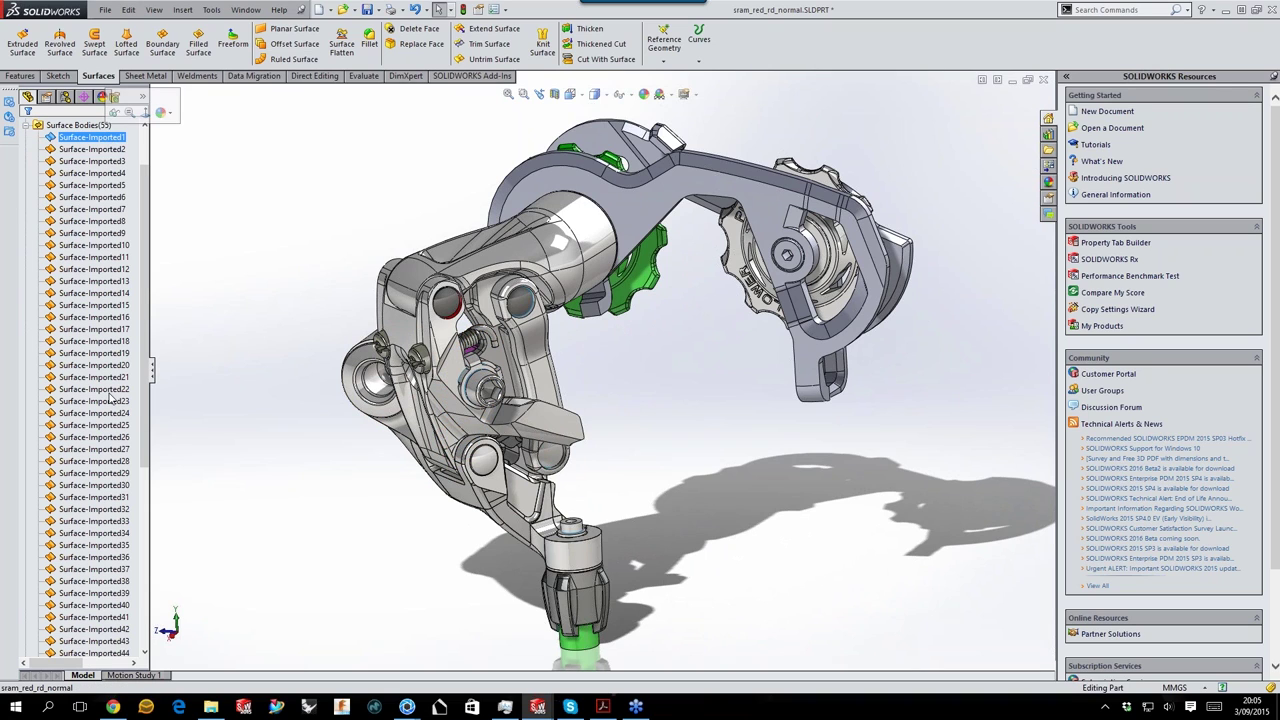
pyautogui.scroll(-9, 104, 425)
pyautogui.scroll(10, 97, 451)
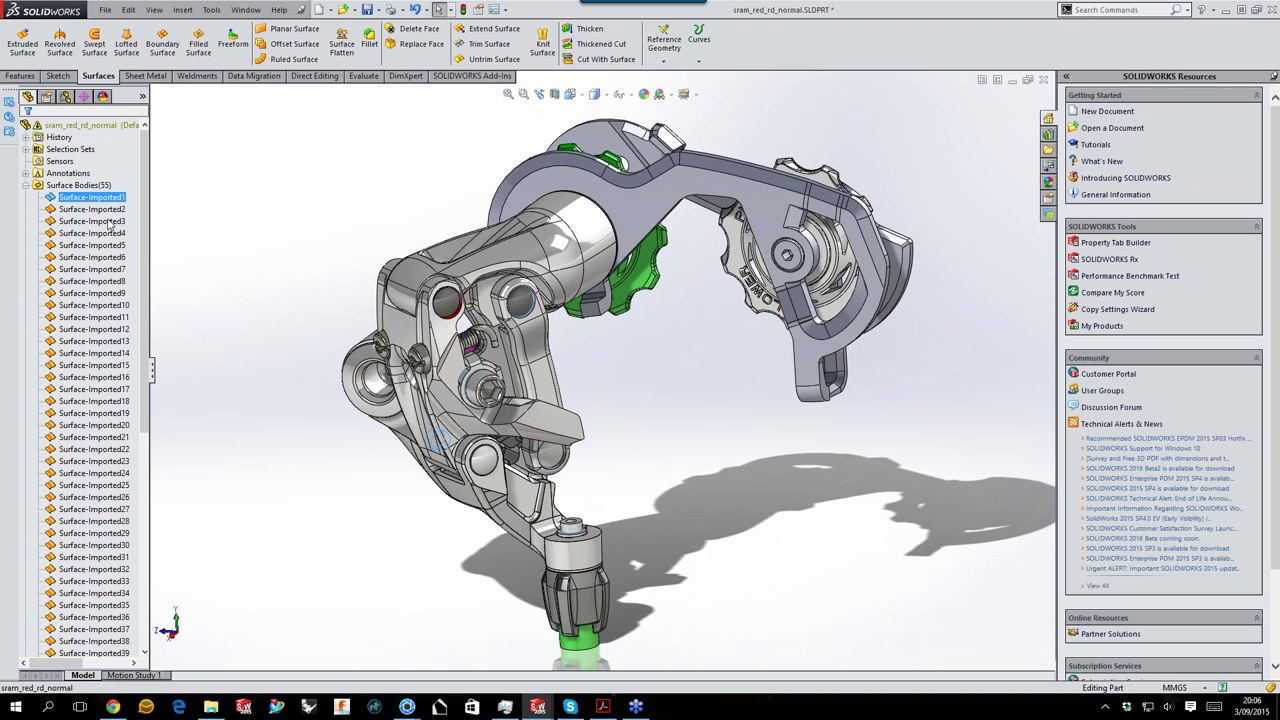
pyautogui.click(26, 185)
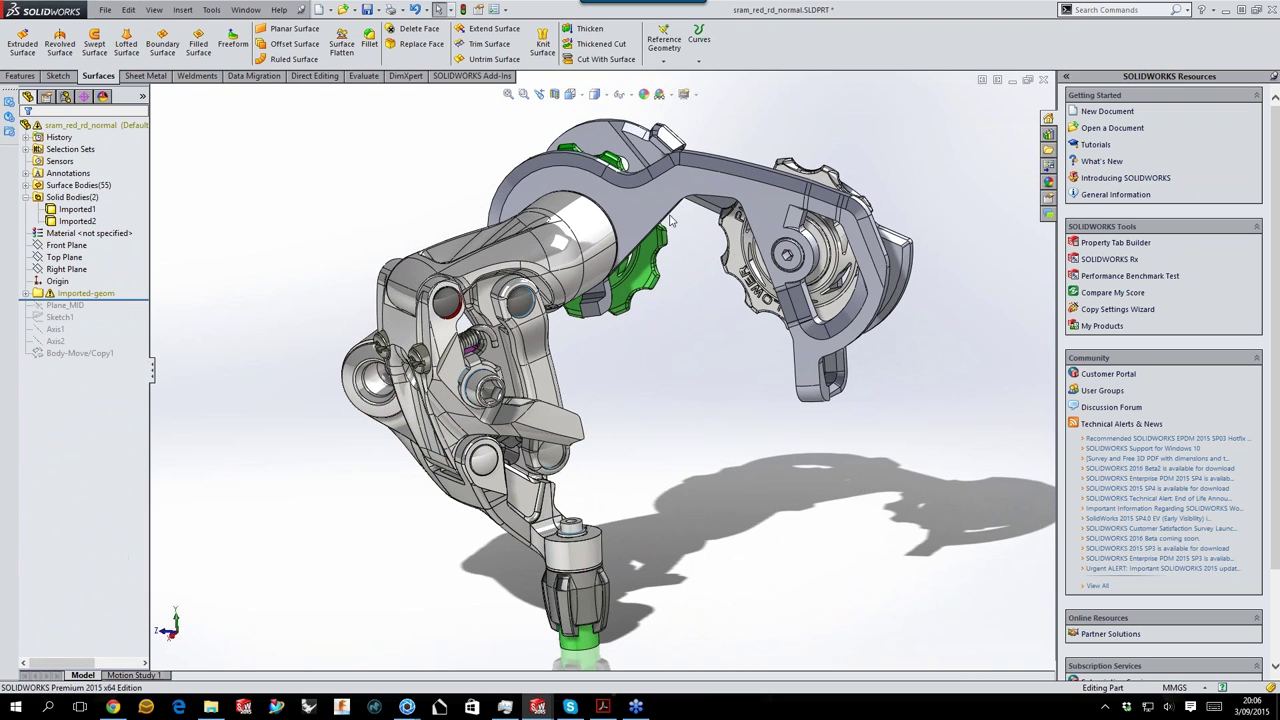
# Inspect the derailleur's pulleys, cage and mounting bolt by orbiting around to its back and side.
pyautogui.moveTo(922, 197); pyautogui.dragTo(422, 183, button='middle')
pyautogui.moveTo(797, 420)
pyautogui.mouseDown(button='middle')
pyautogui.moveTo(737, 371)
pyautogui.moveTo(512, 488)
pyautogui.moveTo(518, 499)
pyautogui.moveTo(525, 489)
pyautogui.mouseUp(button='middle')
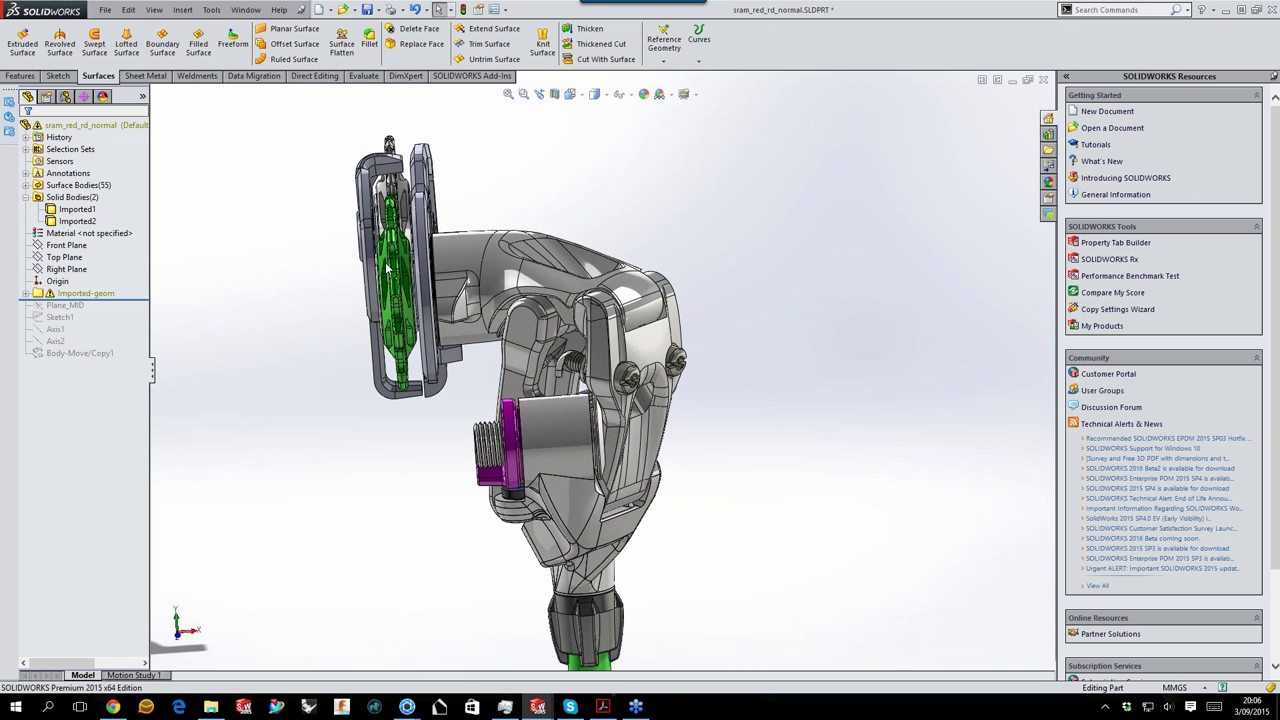
pyautogui.moveTo(817, 326); pyautogui.dragTo(754, 294, button='middle')
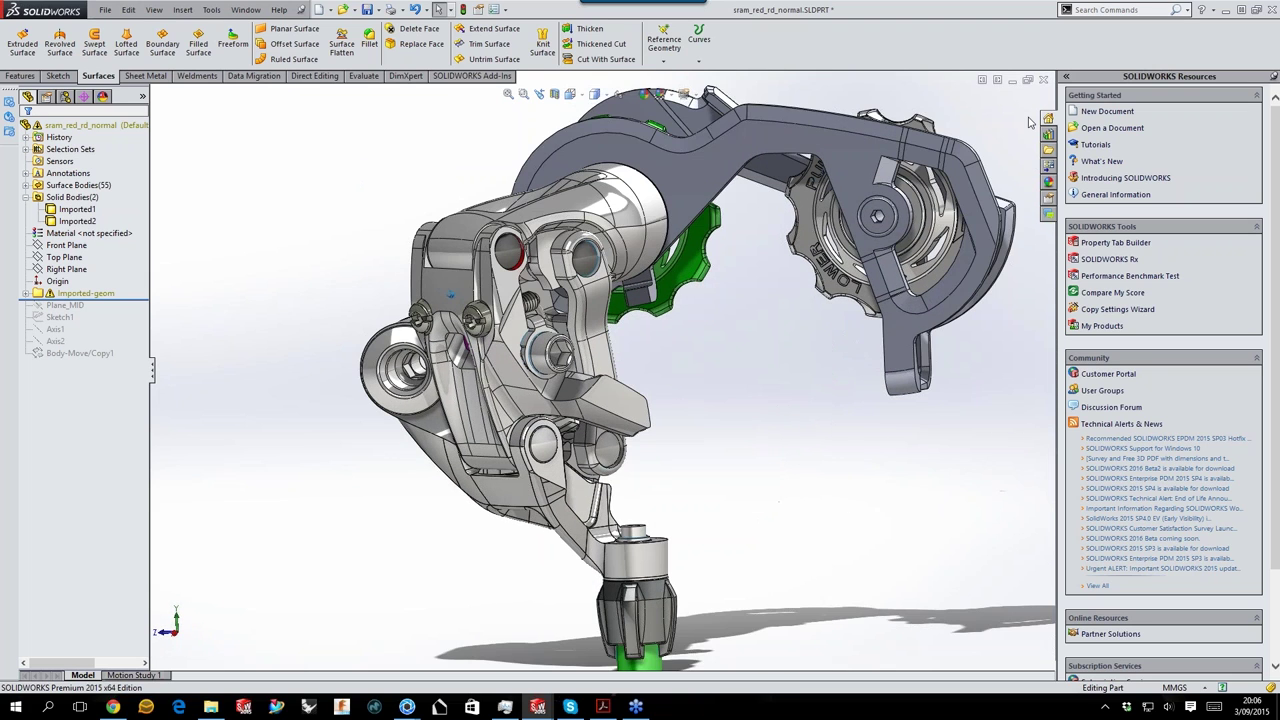
# Close the sram_red_rd_normal.SLDPRT part without saving its changes.
pyautogui.click(1043, 80)
pyautogui.click(624, 372)
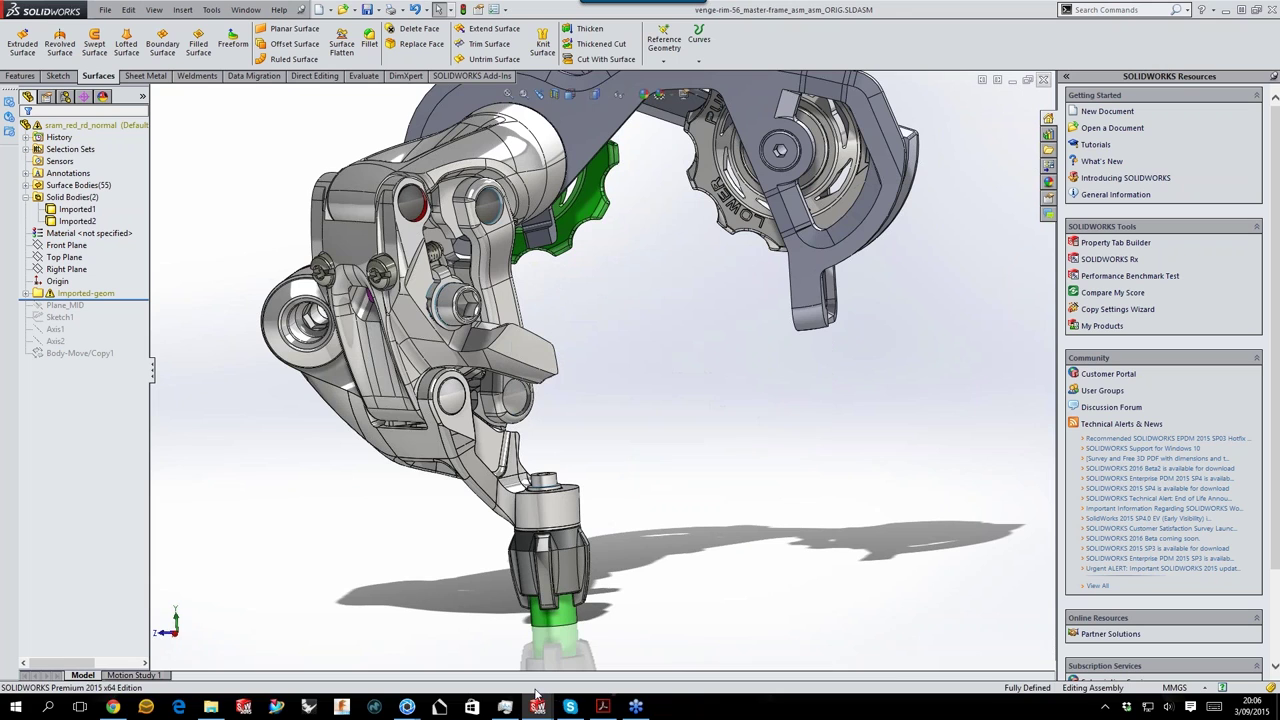
# Switch to File Explorer and try to open the sram_red_rd_normal_20150530.SLDASM assembly from the Back-derailleur folder.
pyautogui.click(211, 710)
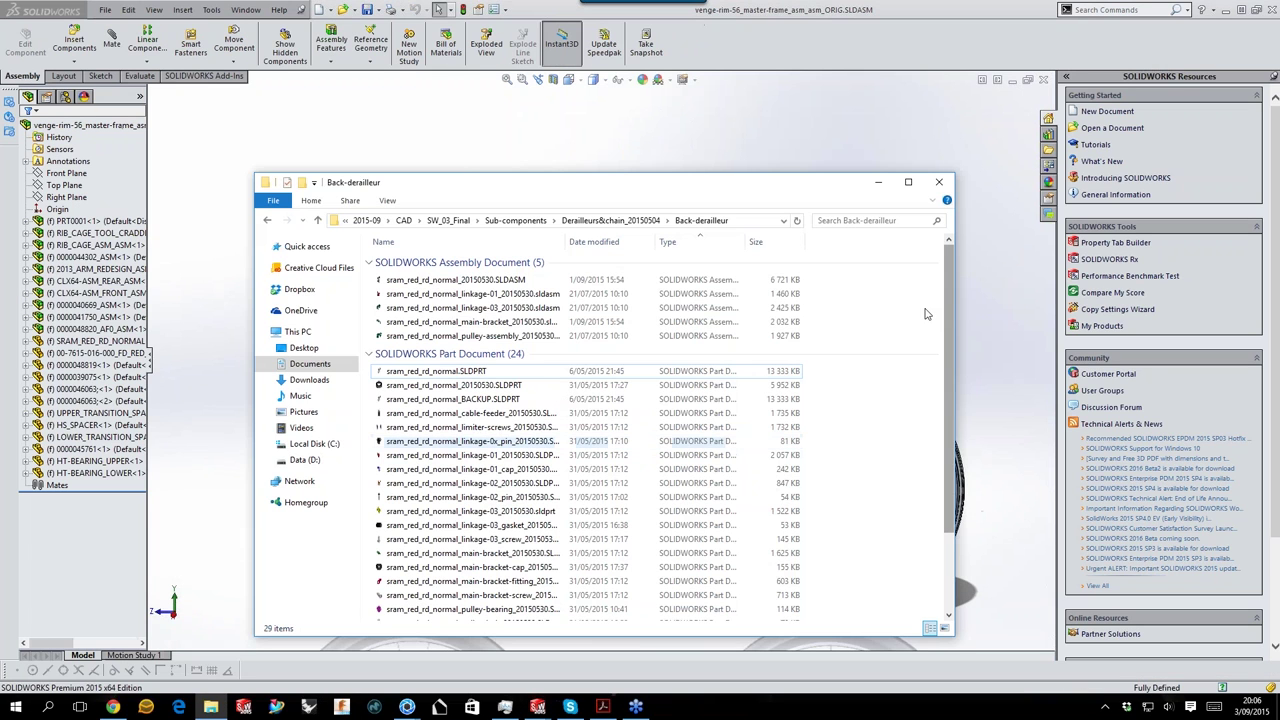
pyautogui.click(474, 284)
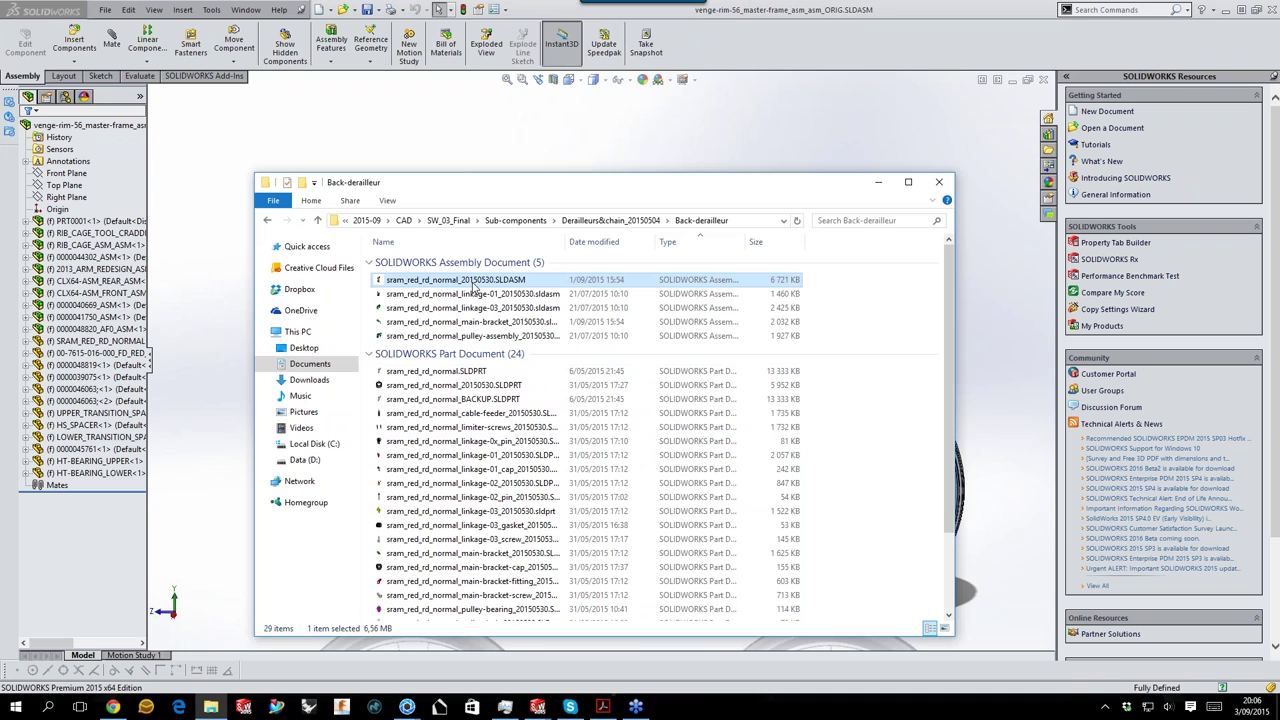
pyautogui.doubleClick(474, 286)
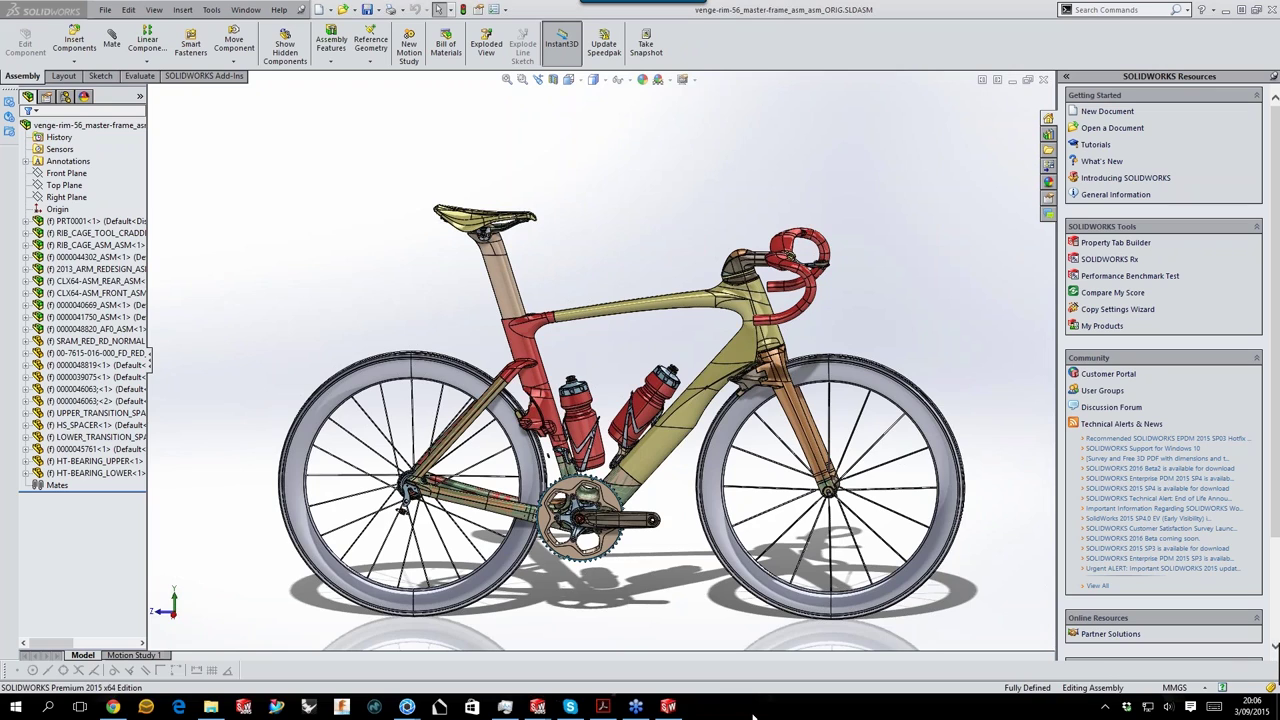
pyautogui.click(745, 404)
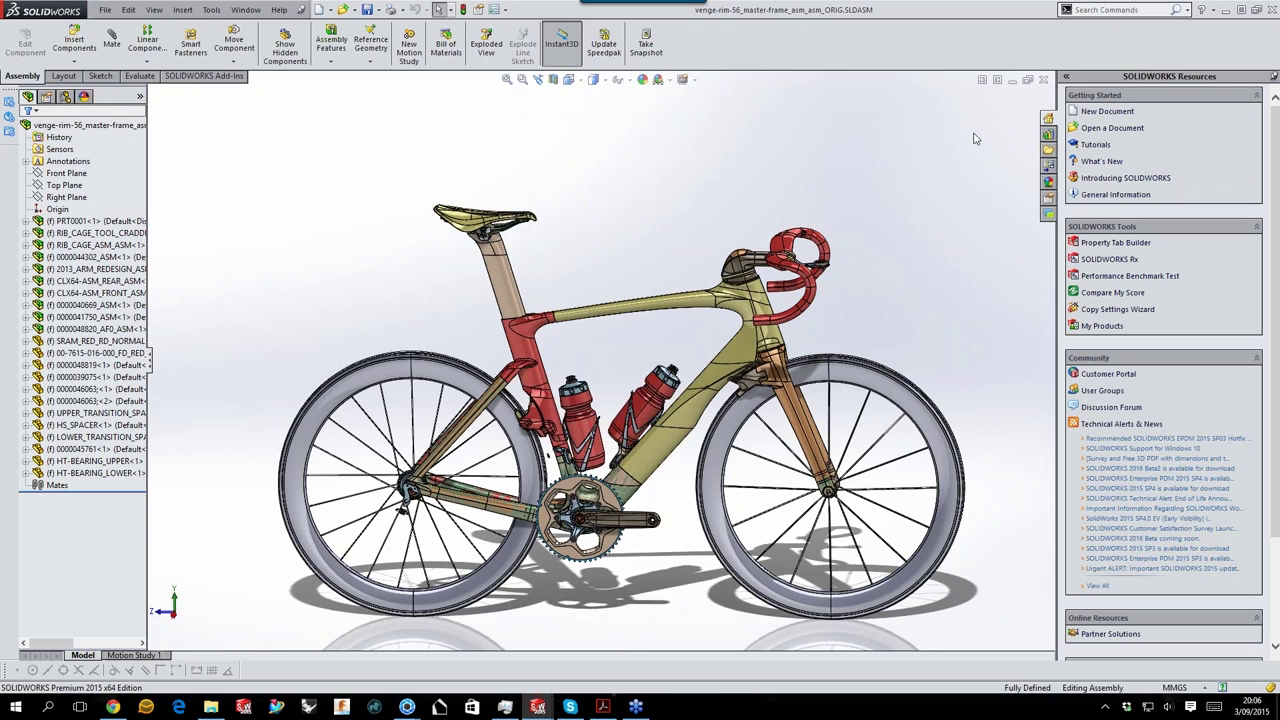
# Switch to the other open bike assembly, venge-rim-56_master-frame_asm_asm.SLDASM.
pyautogui.click(244, 10)
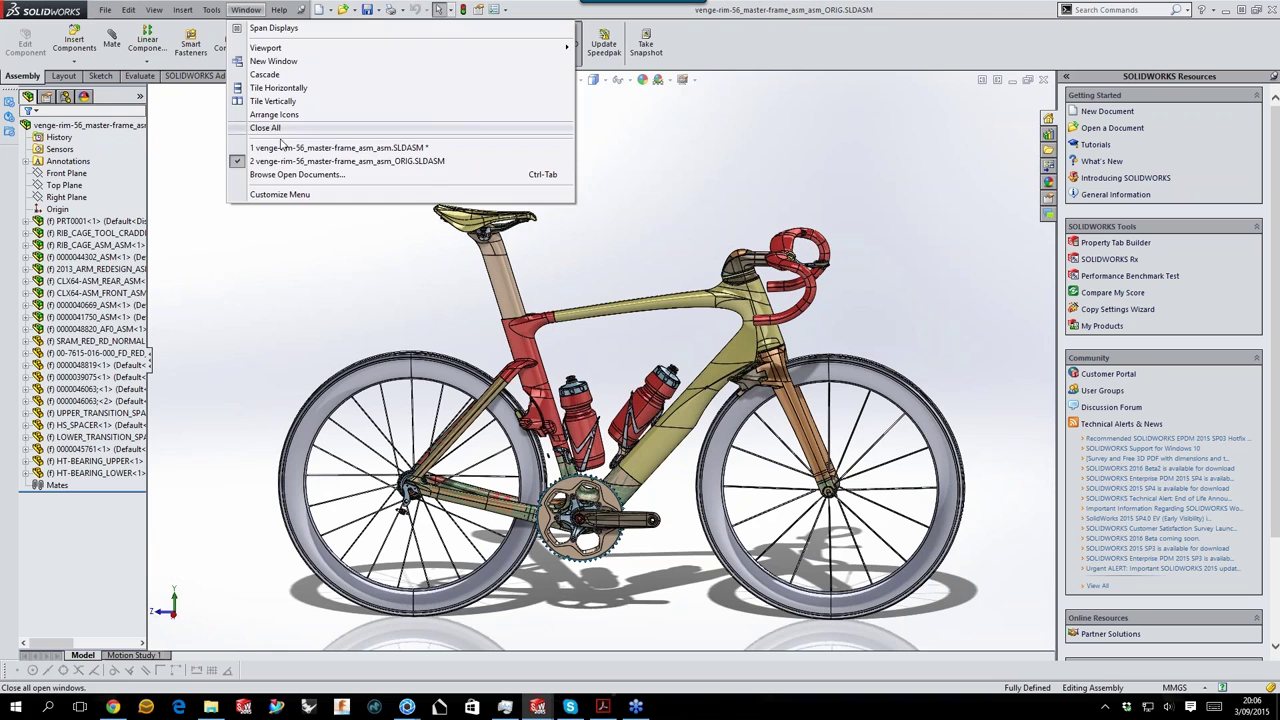
pyautogui.click(330, 147)
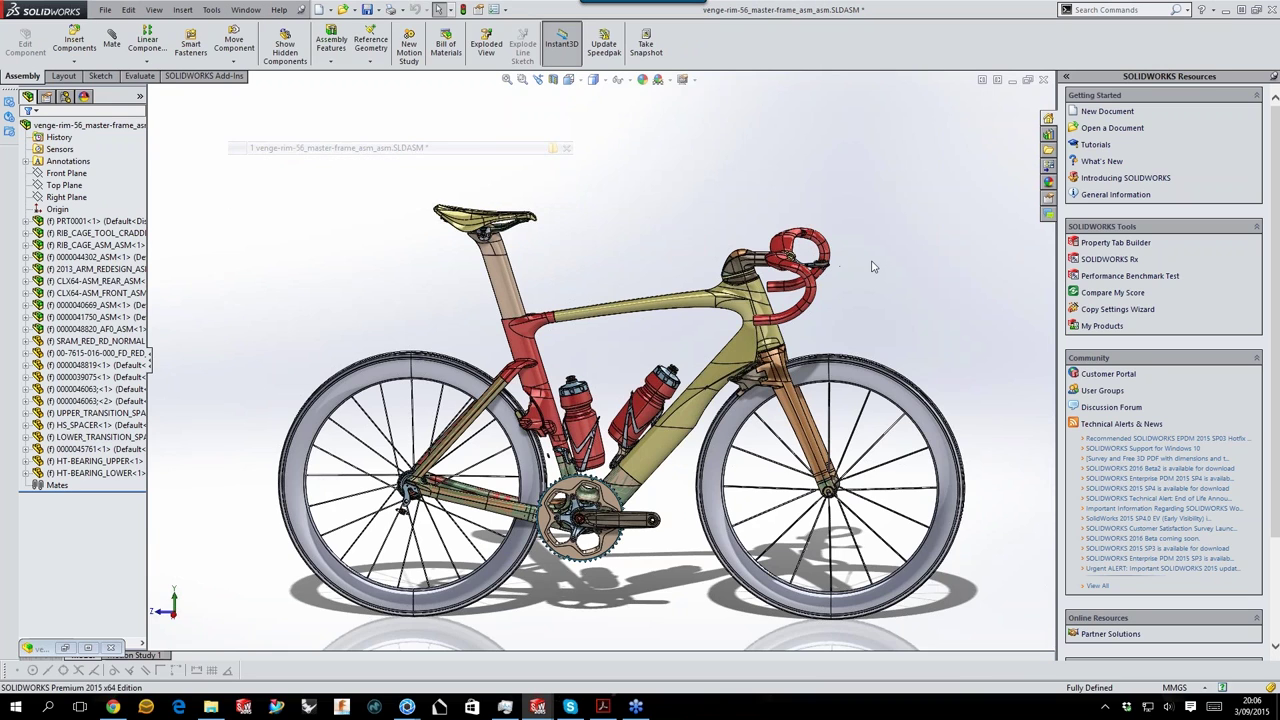